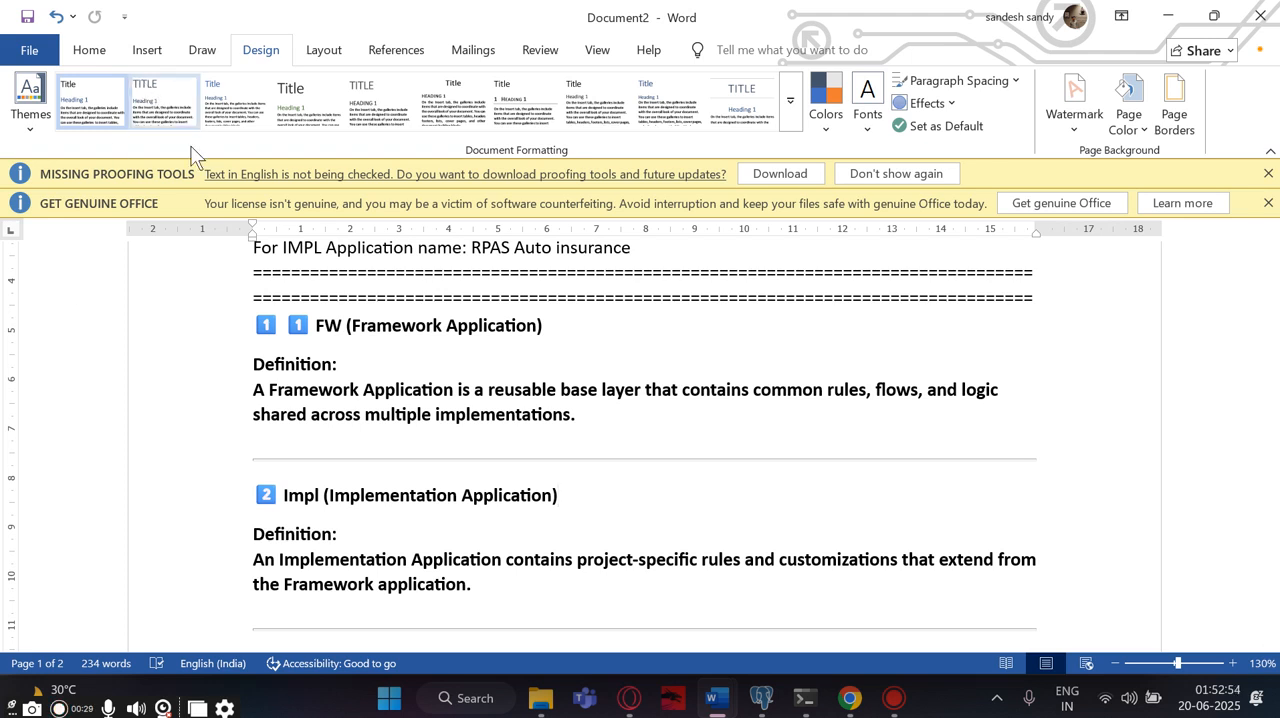
- Read through the notes covering the FW and IMPL application names and the definitions from Framework Application to Flow
scroll(300, 290, "down", 4)
scroll(346, 428, "down", 5)
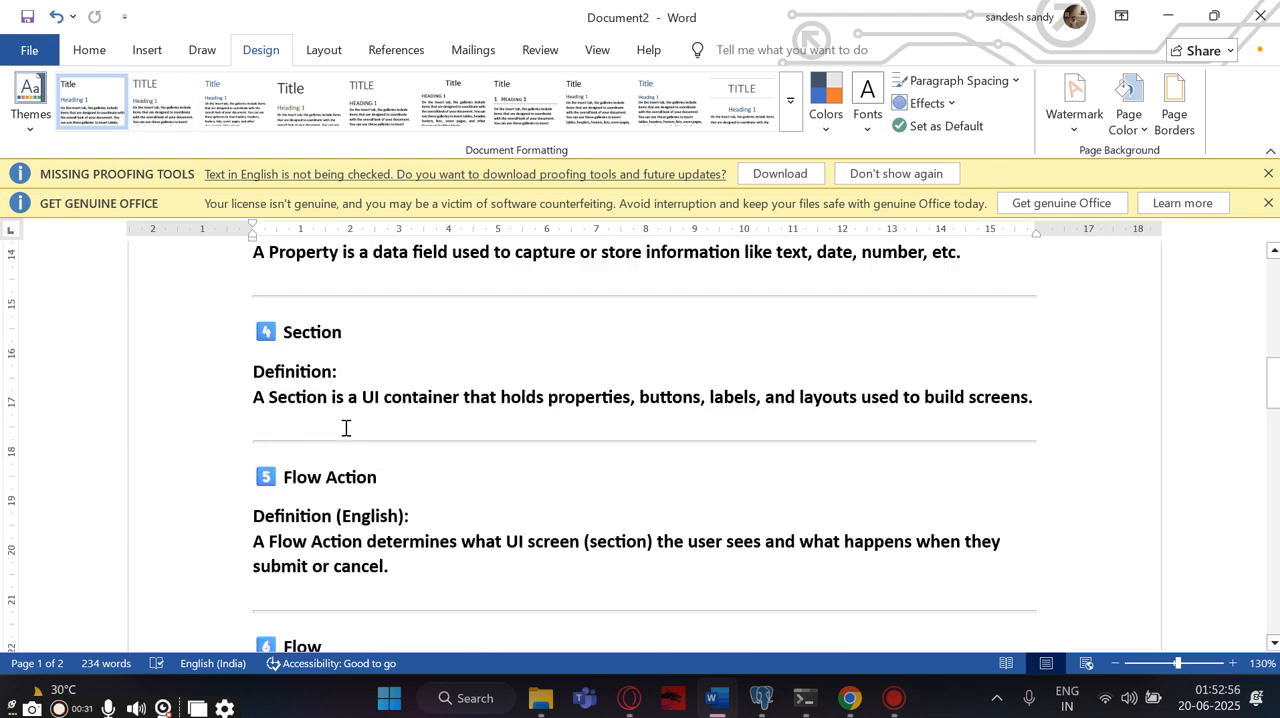
scroll(346, 428, "up", 12)
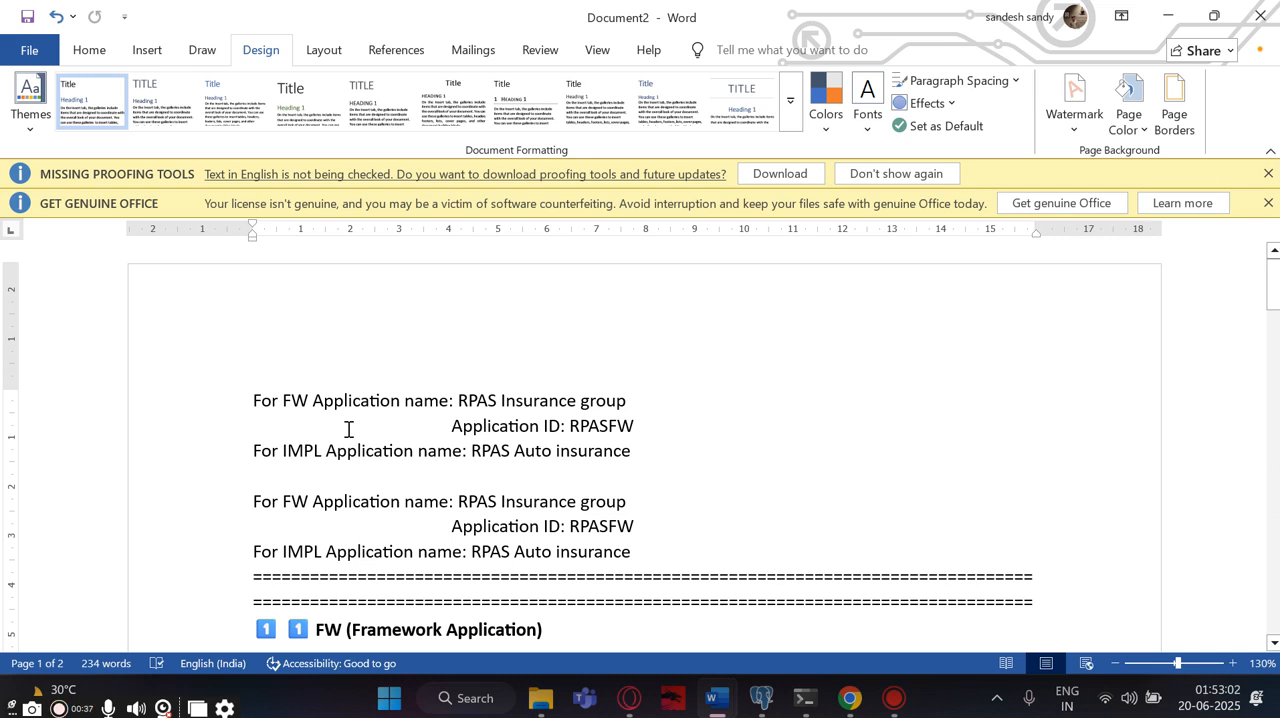
scroll(329, 429, "down", 4)
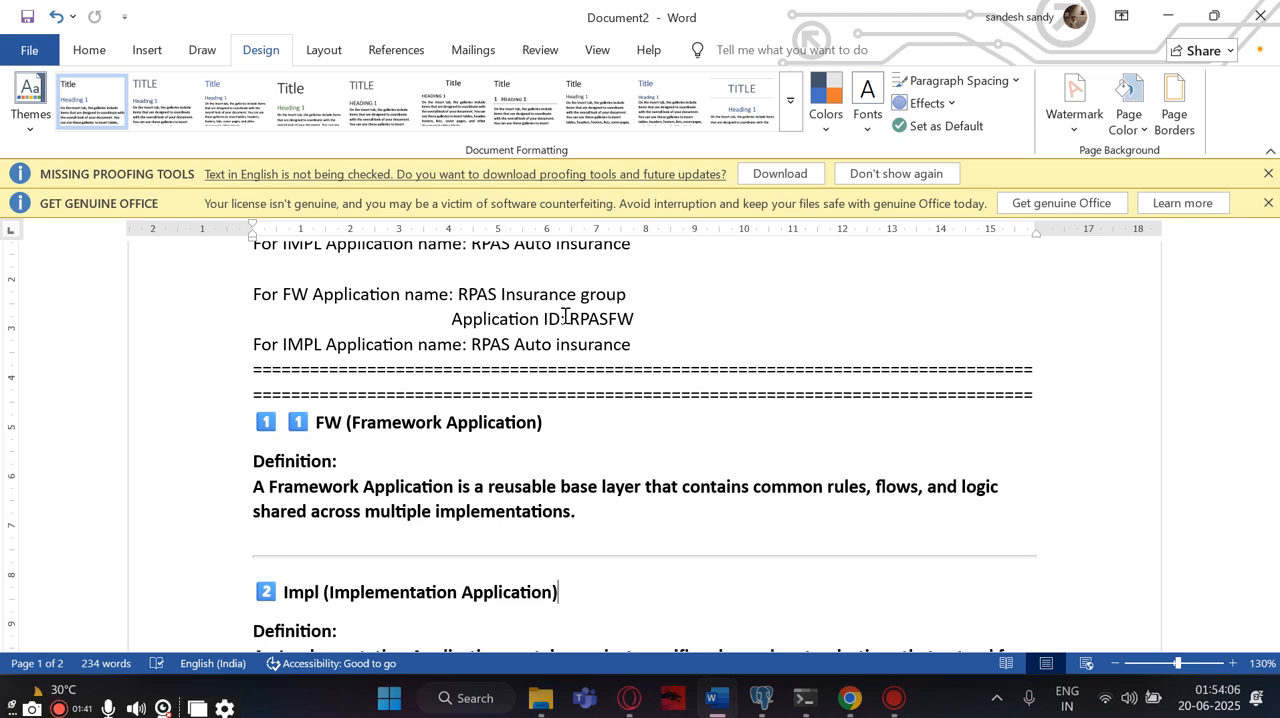
scroll(514, 360, "down", 3)
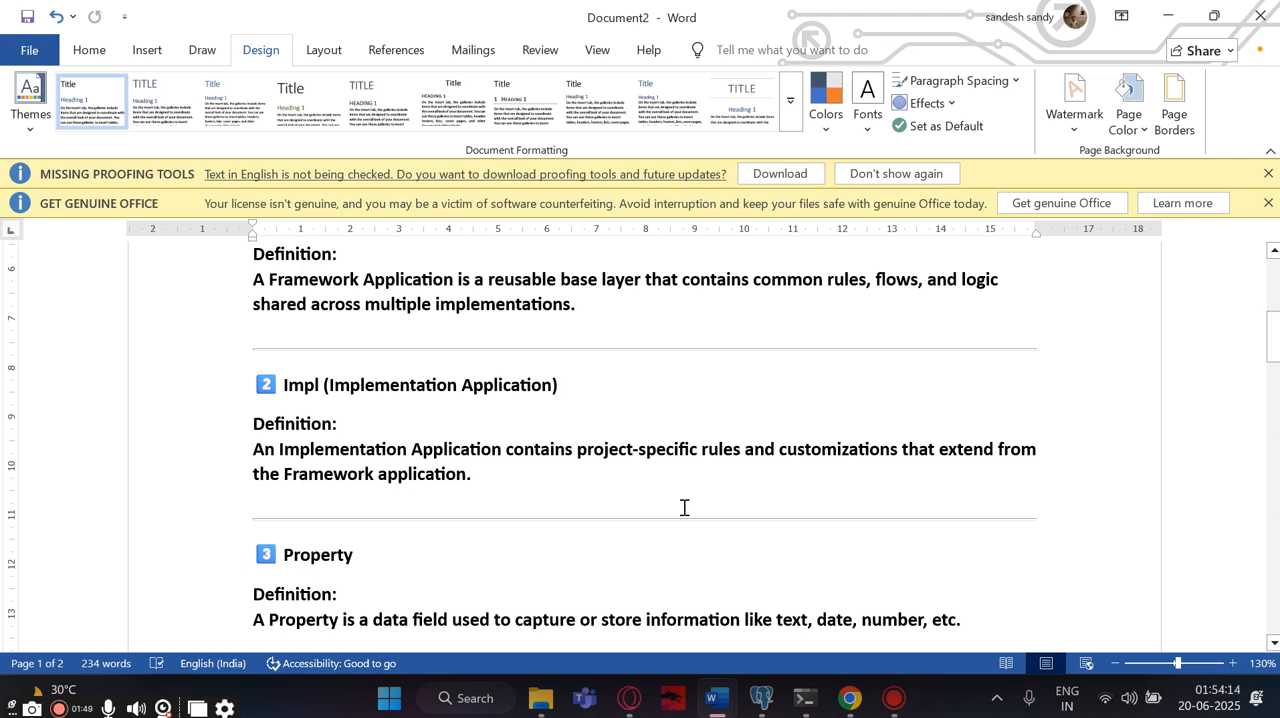
scroll(526, 560, "up", 2)
scroll(526, 560, "down", 1)
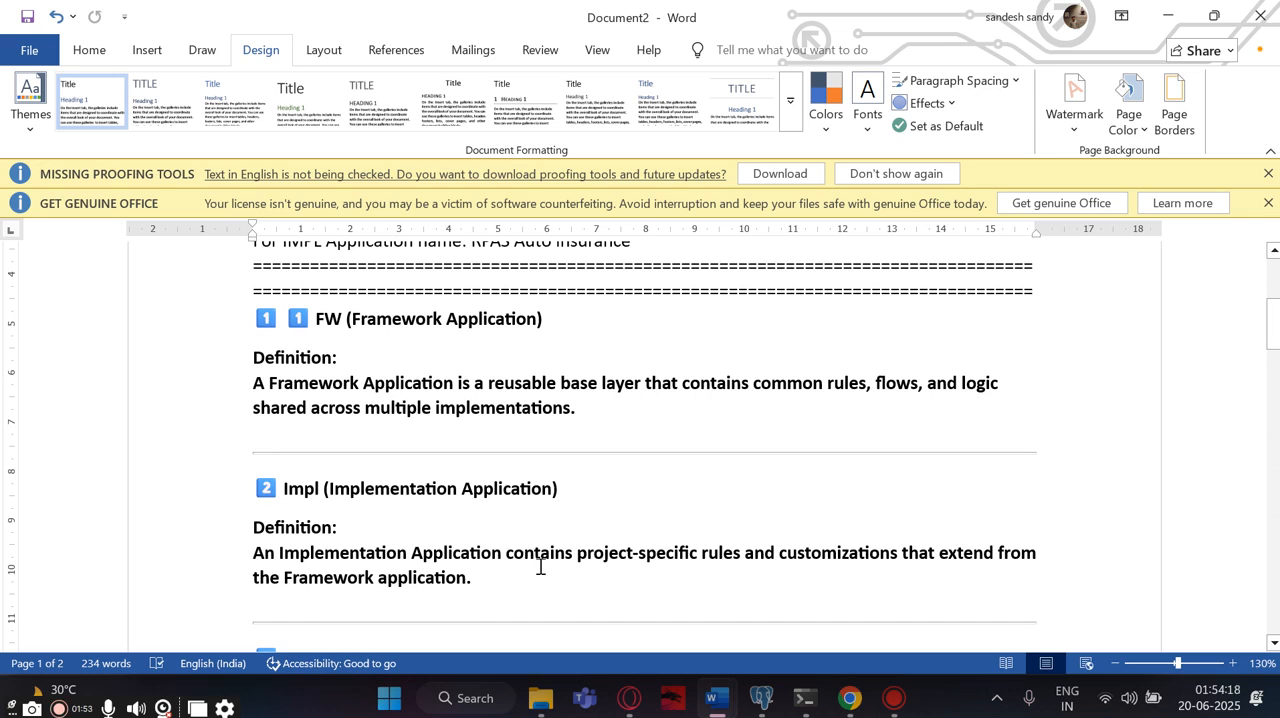
scroll(540, 566, "down", 3)
scroll(540, 566, "down", 1)
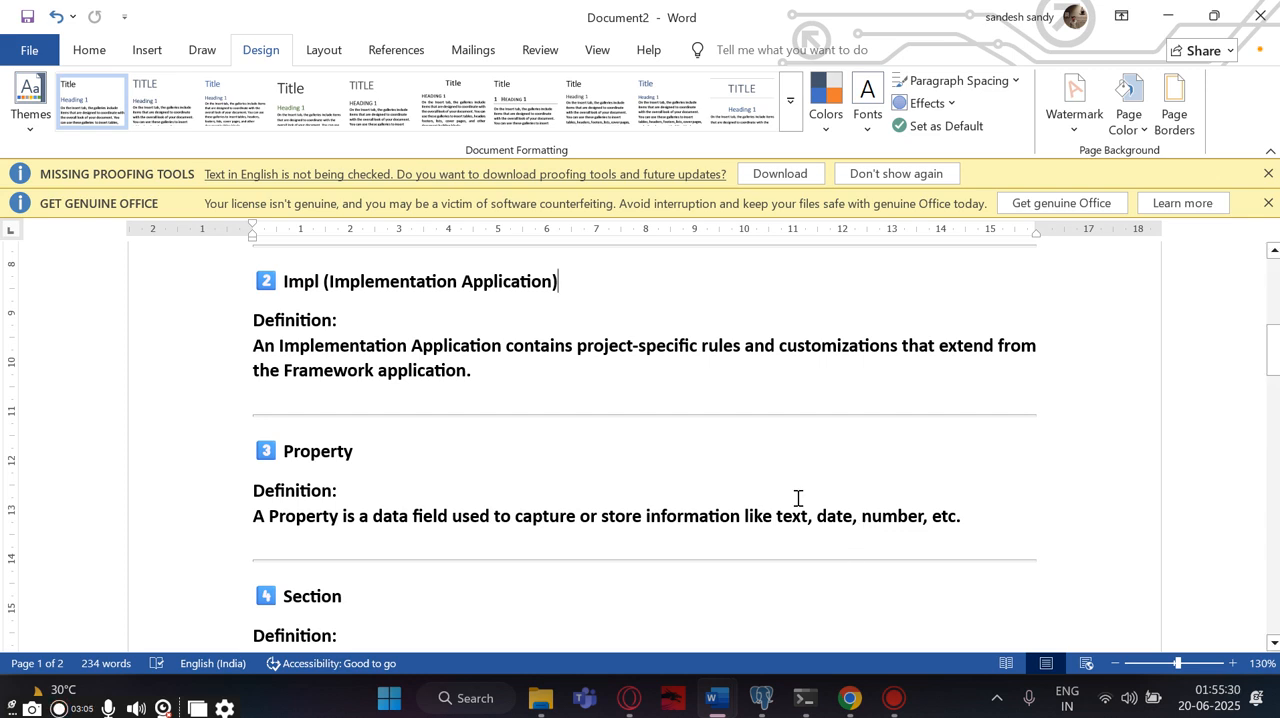
scroll(796, 499, "down", 5)
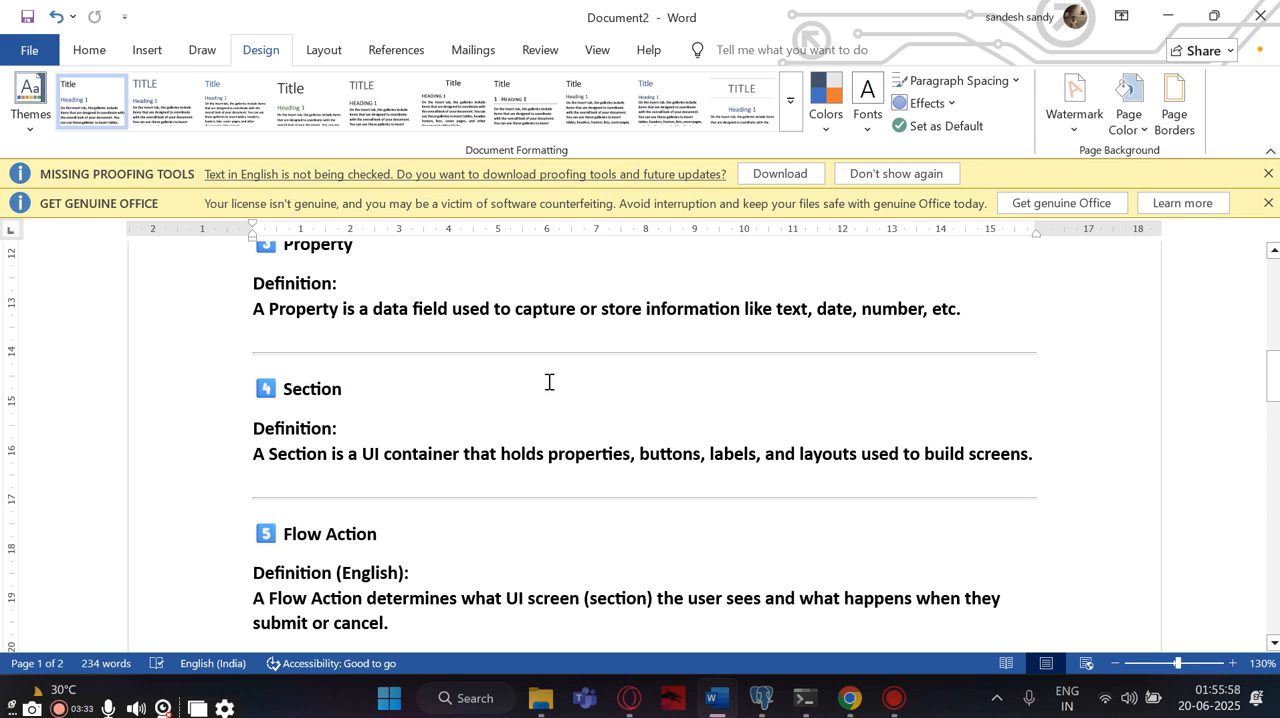
scroll(417, 454, "down", 2)
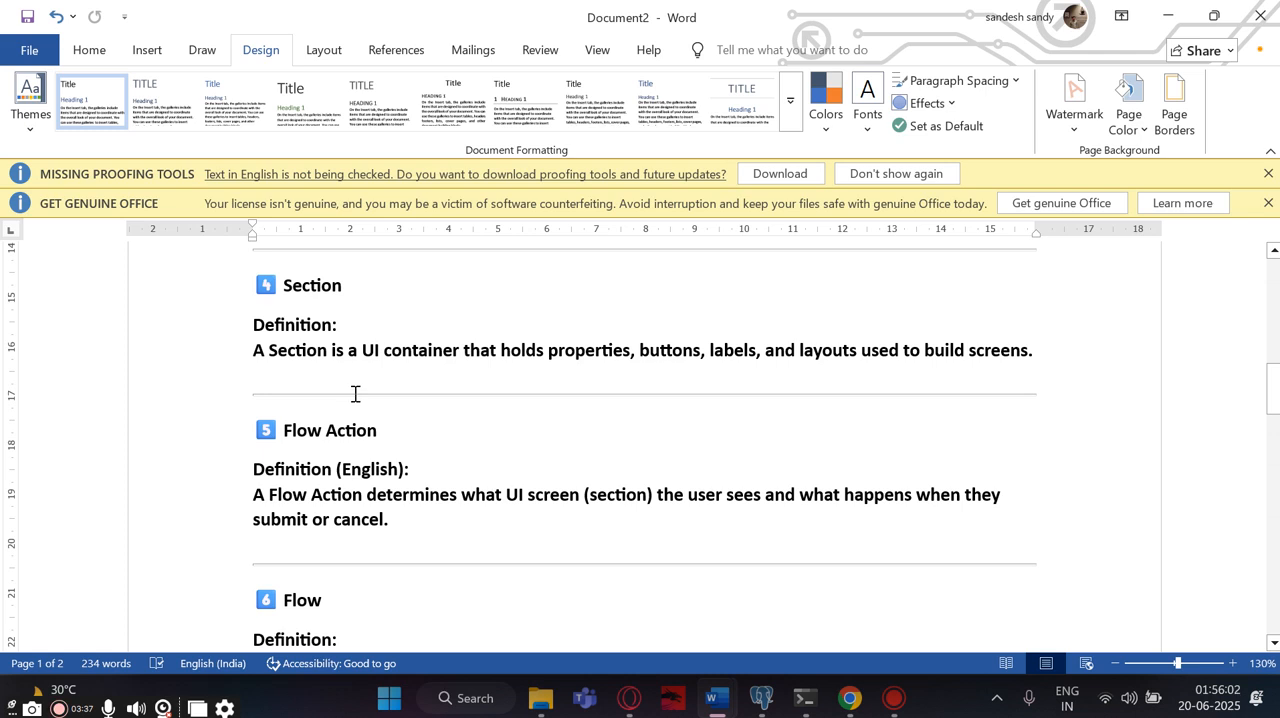
scroll(354, 394, "down", 2)
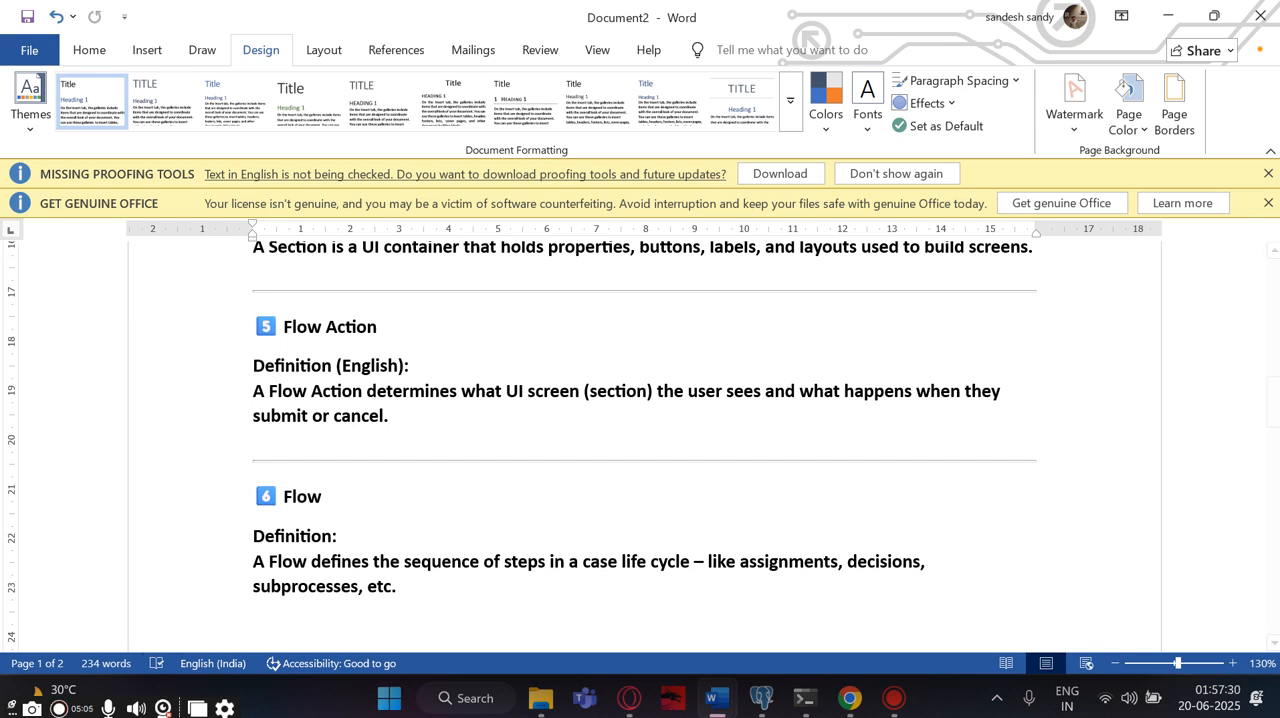
scroll(222, 416, "up", 10)
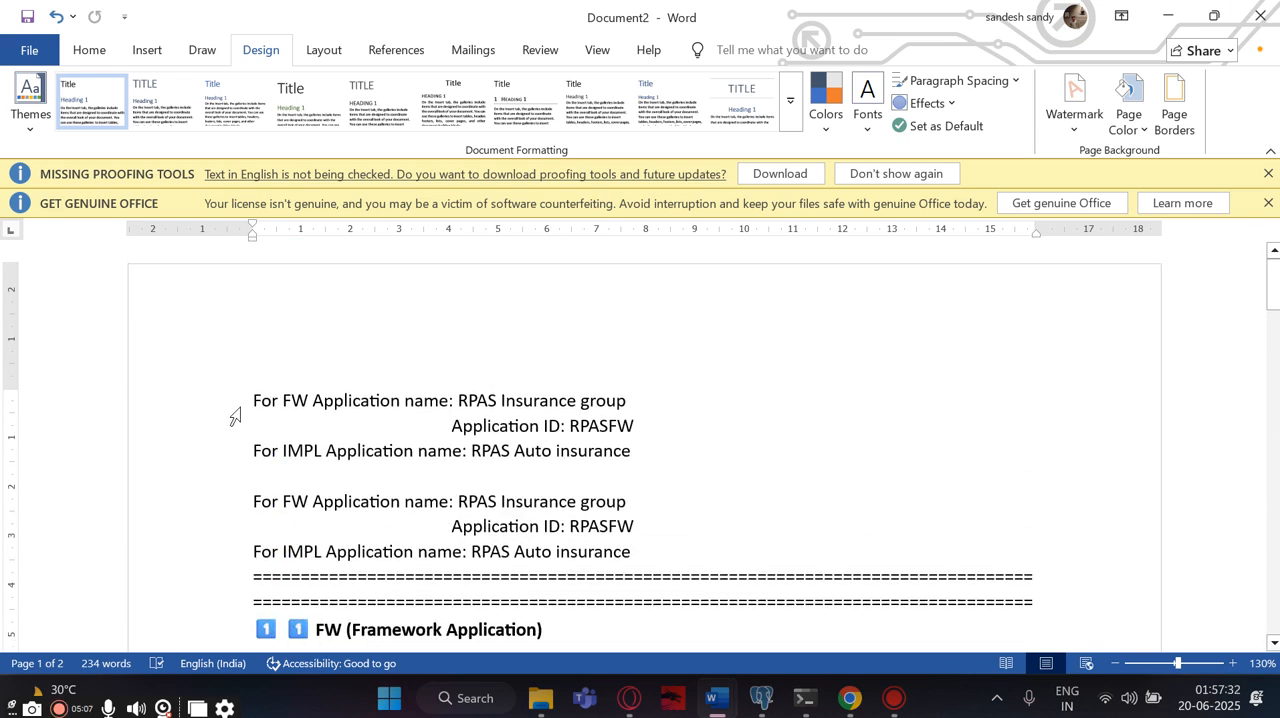
scroll(233, 416, "down", 1)
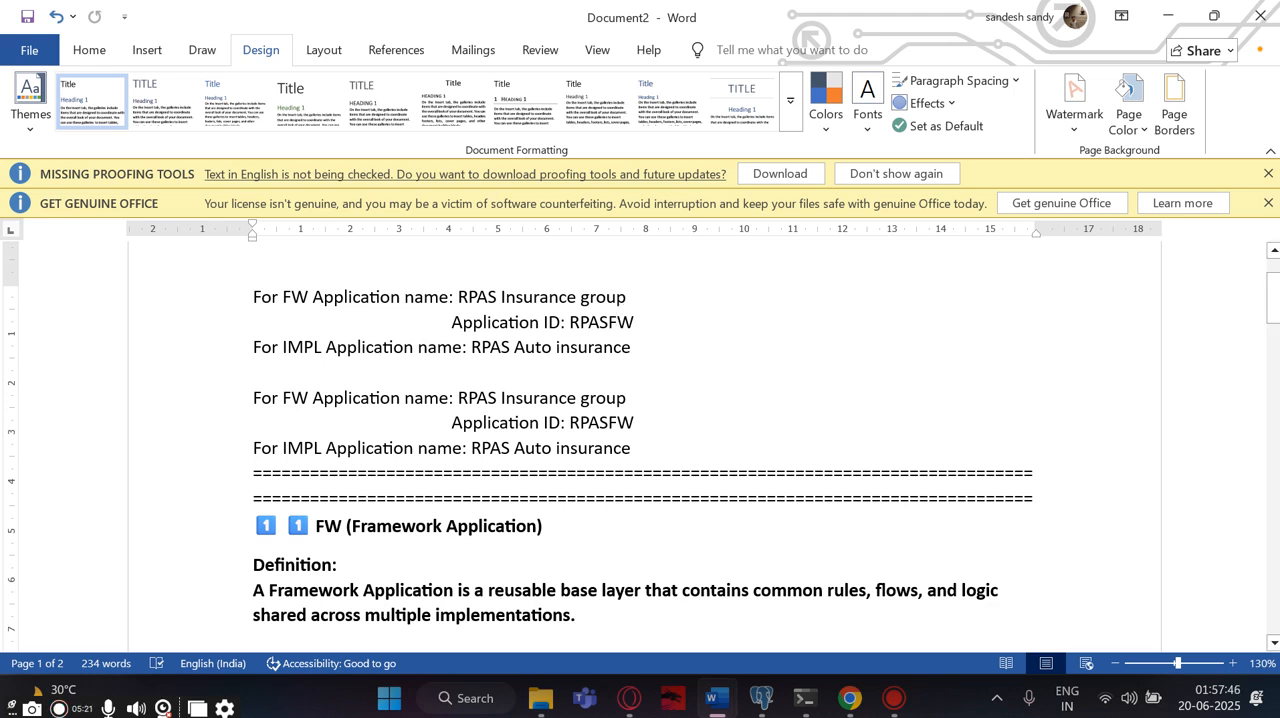
- Switch to Pega Dev Studio in Chrome and start a new application with the Build from scratch type
left_click(850, 698)
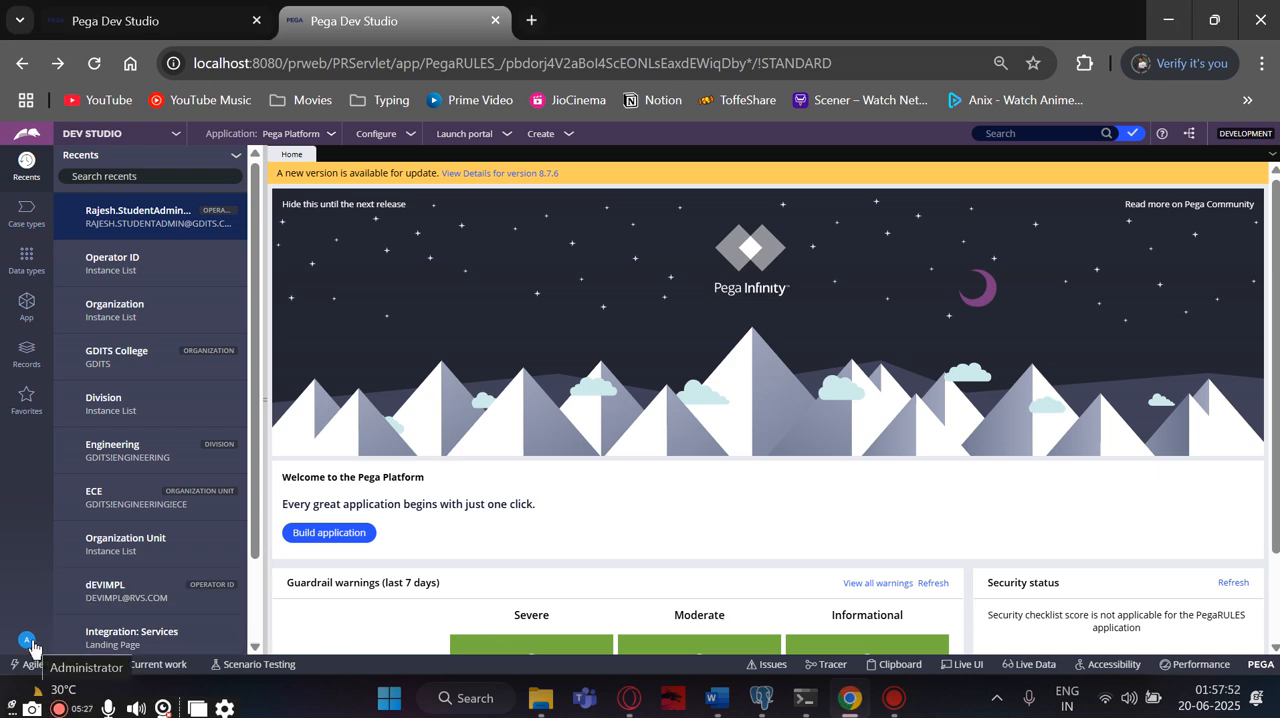
left_click(330, 137)
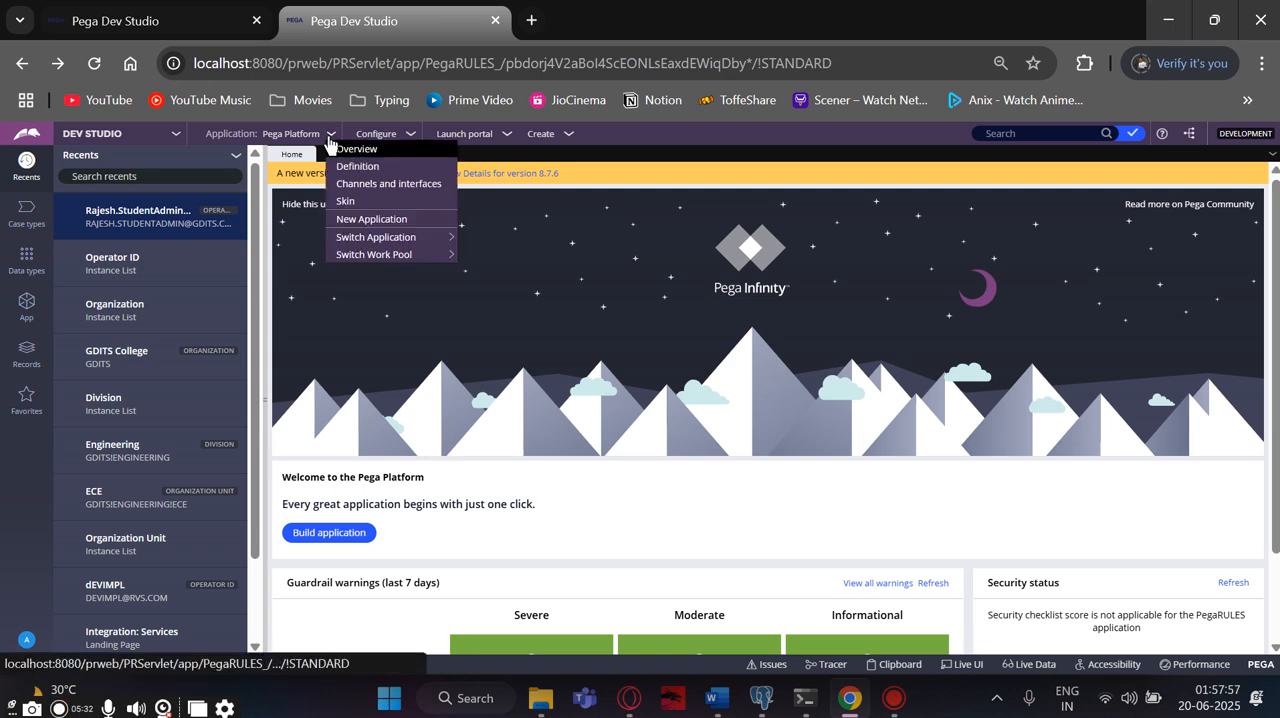
left_click(343, 219)
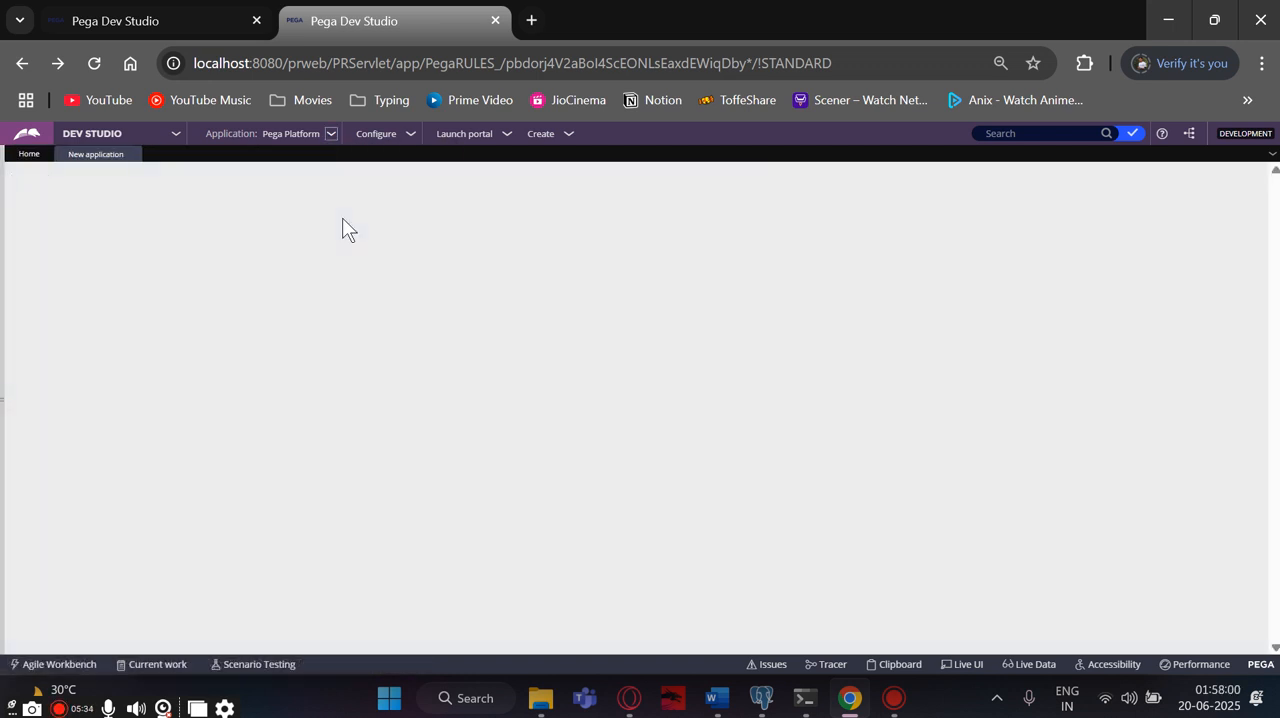
mouse_move(469, 390)
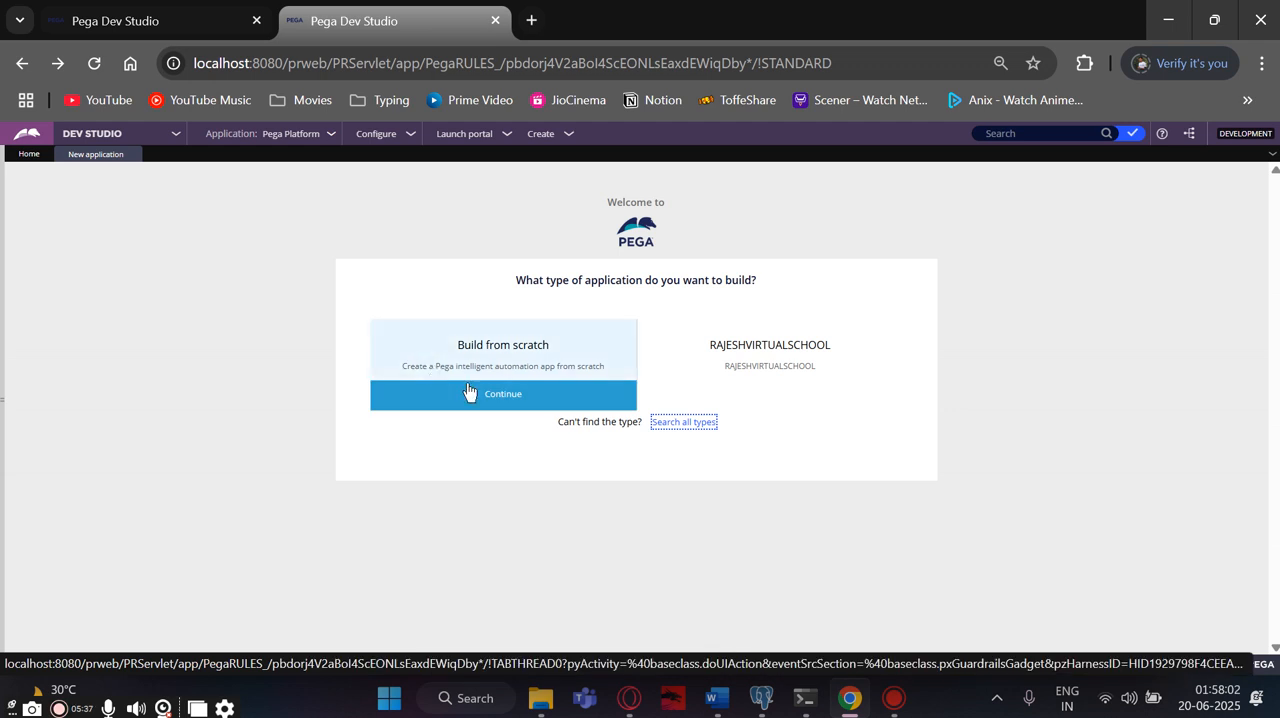
mouse_move(734, 355)
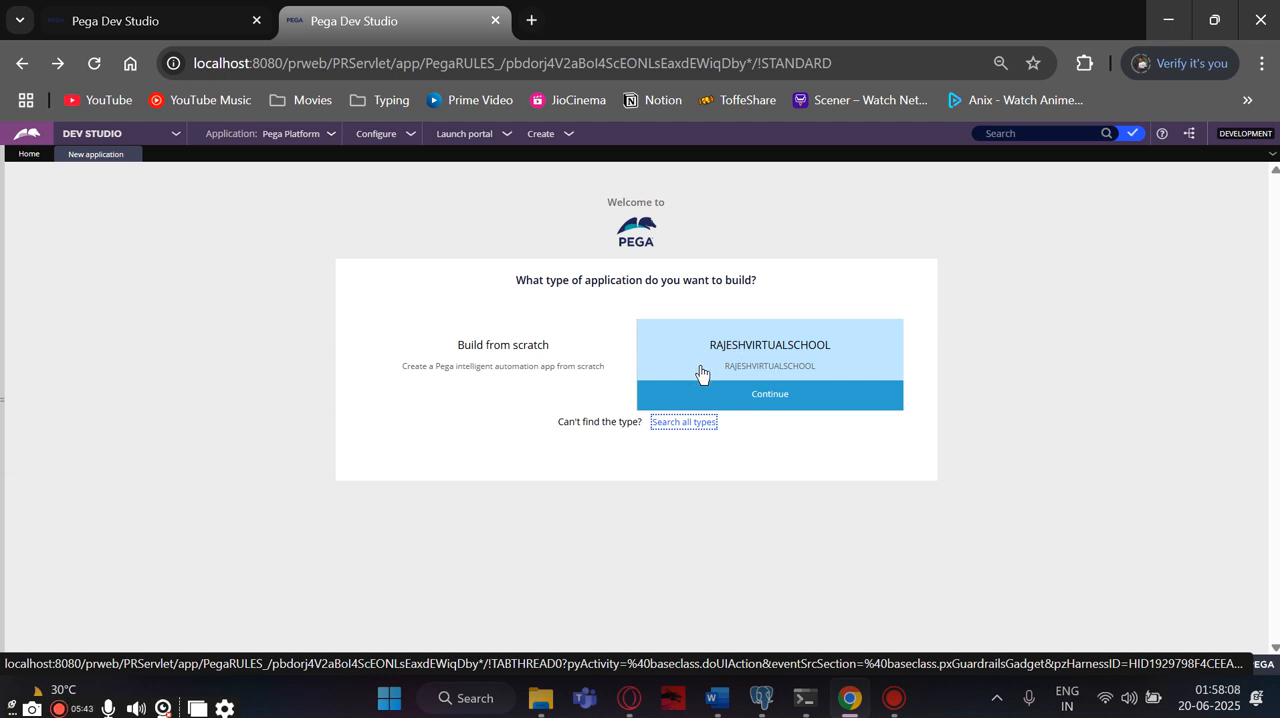
mouse_move(566, 351)
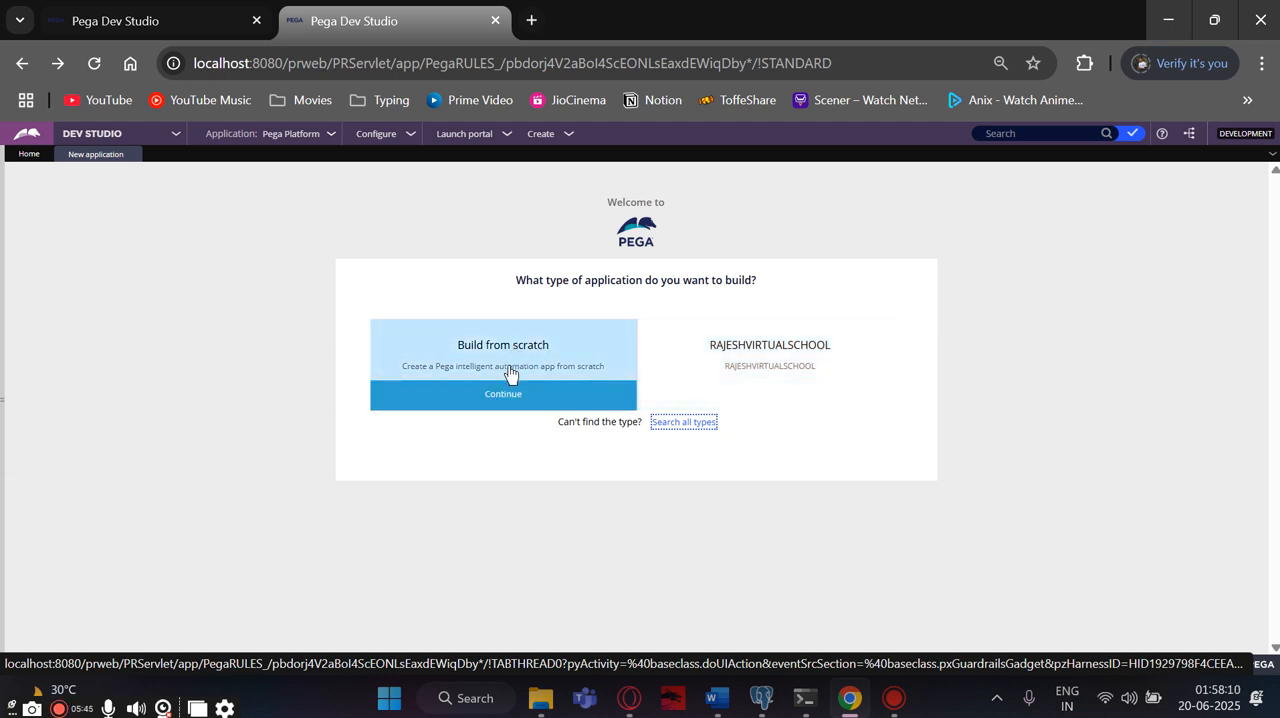
left_click(505, 399)
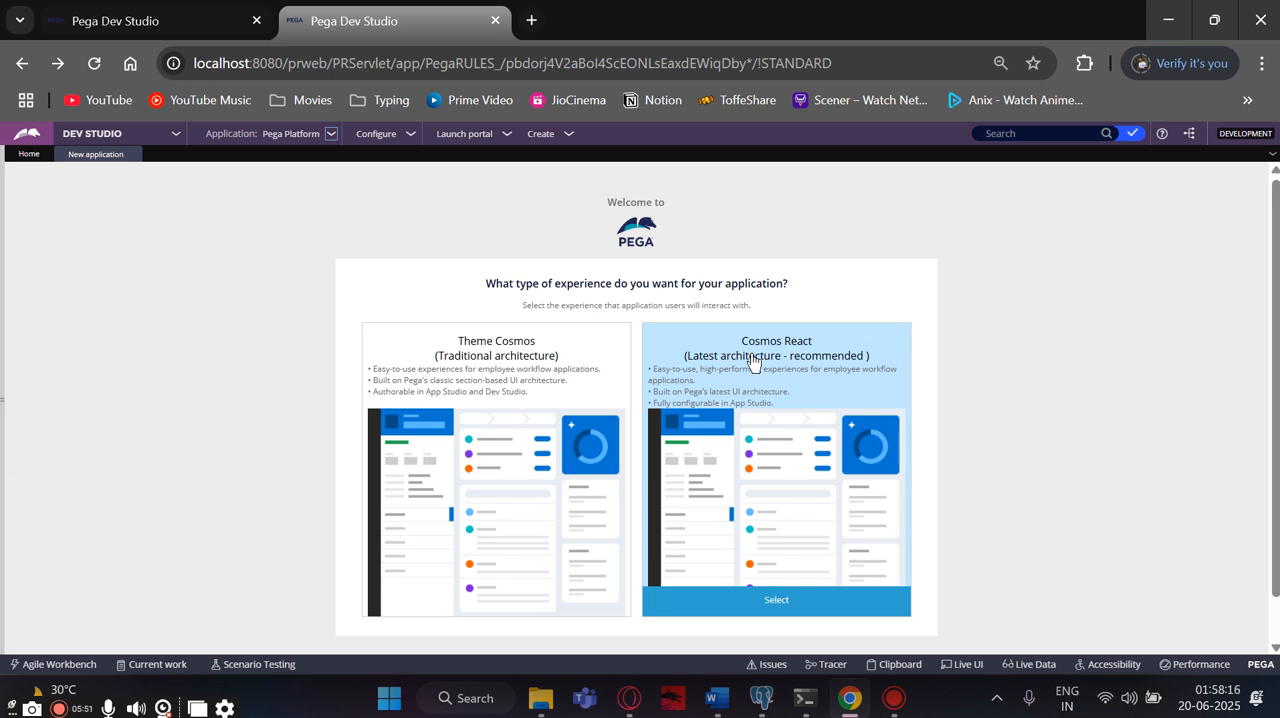
- Compare the two experience types and choose Theme Cosmos (Traditional architecture) for the application
mouse_move(546, 437)
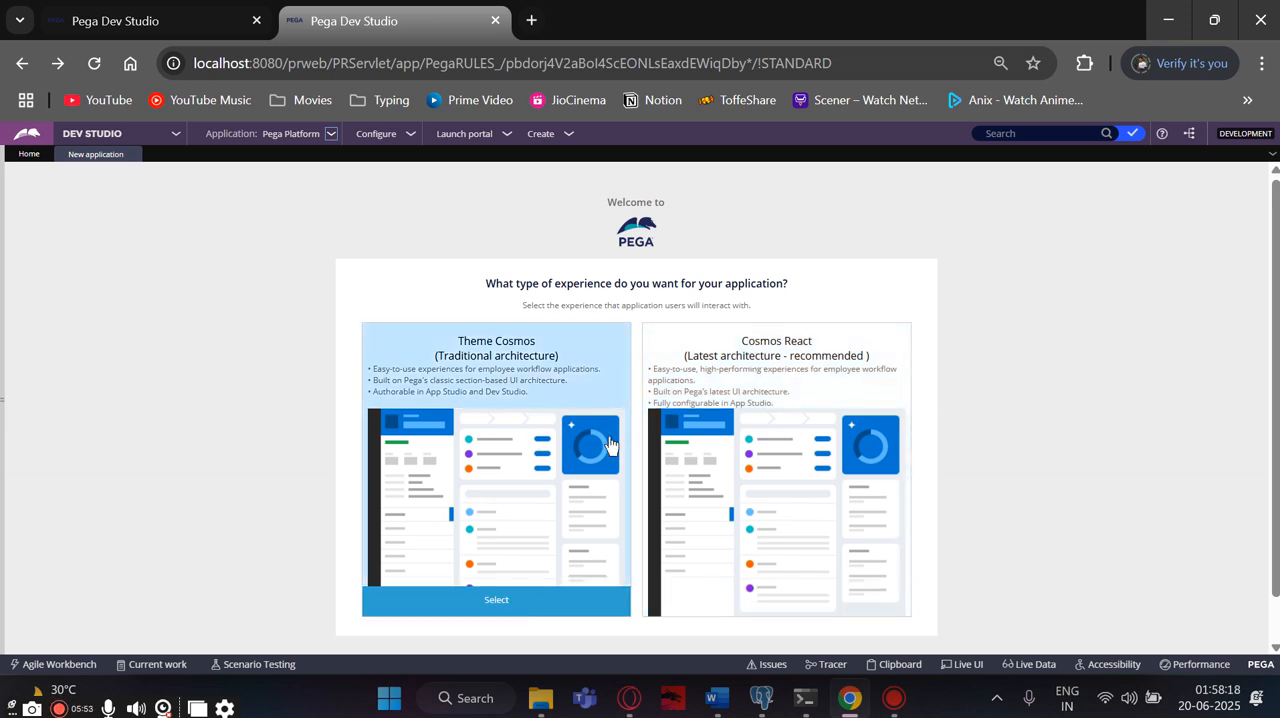
mouse_move(822, 352)
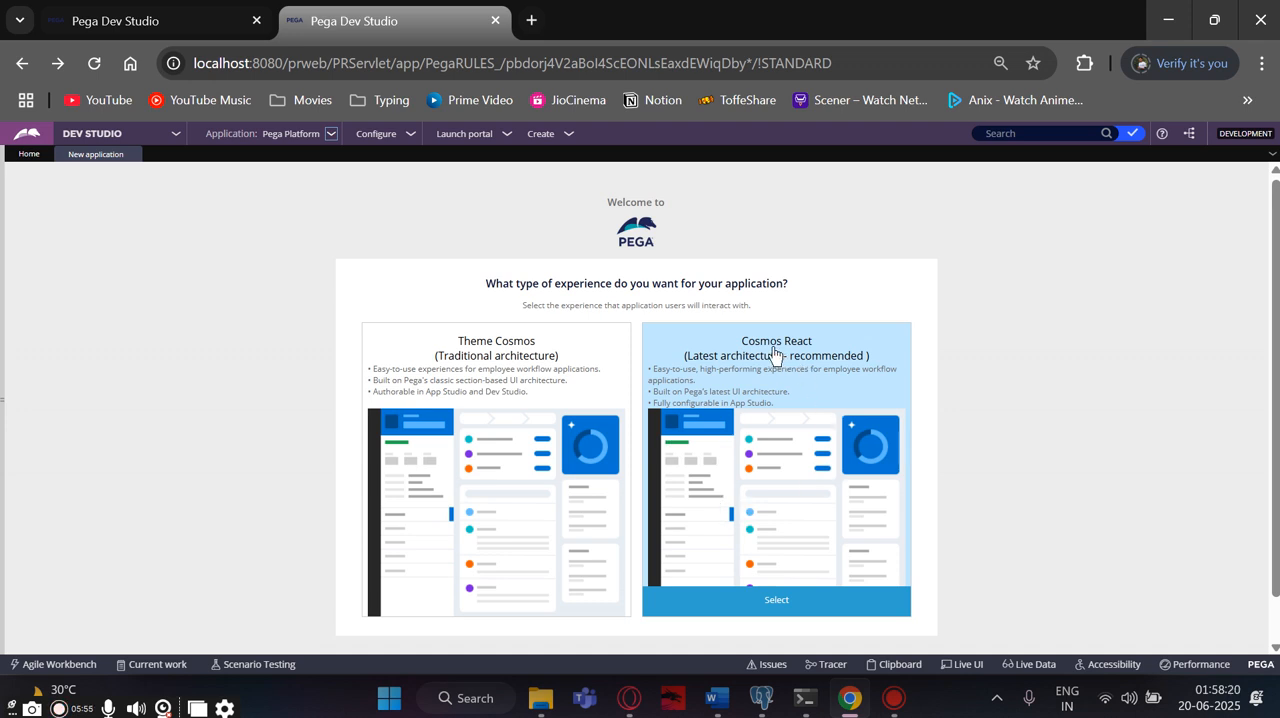
scroll(773, 370, "down", 2)
mouse_move(500, 357)
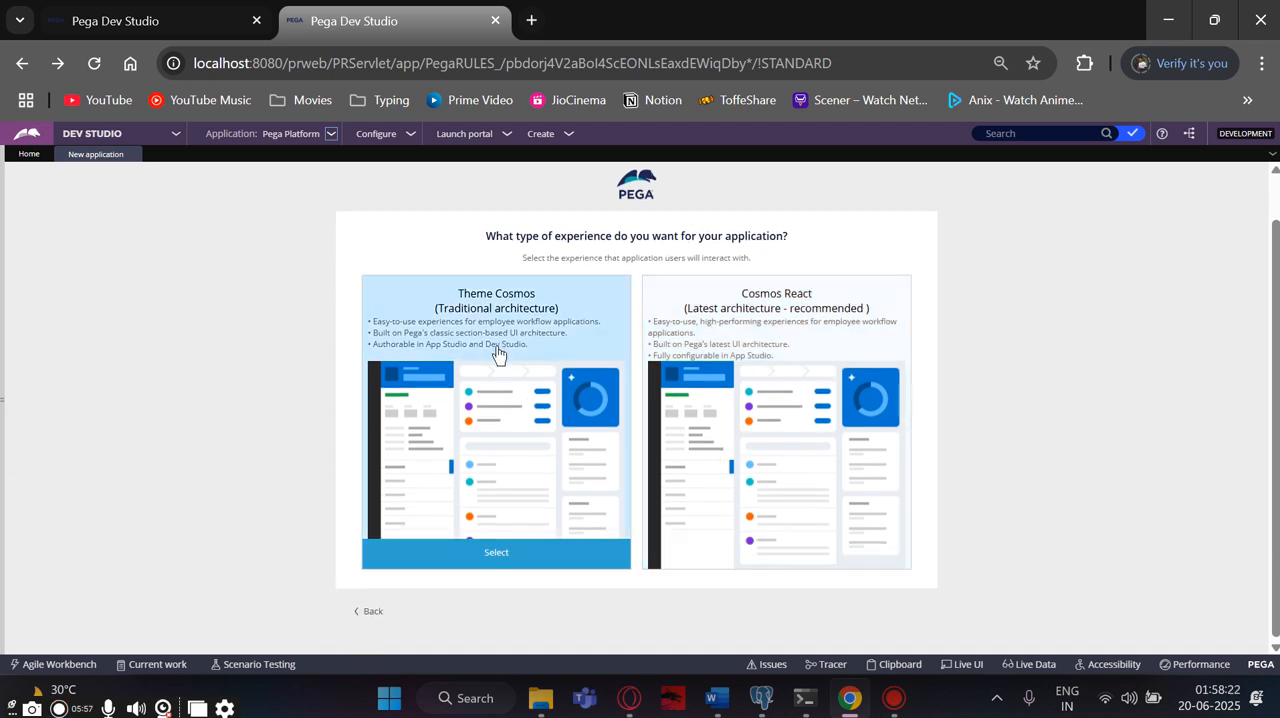
left_click(500, 558)
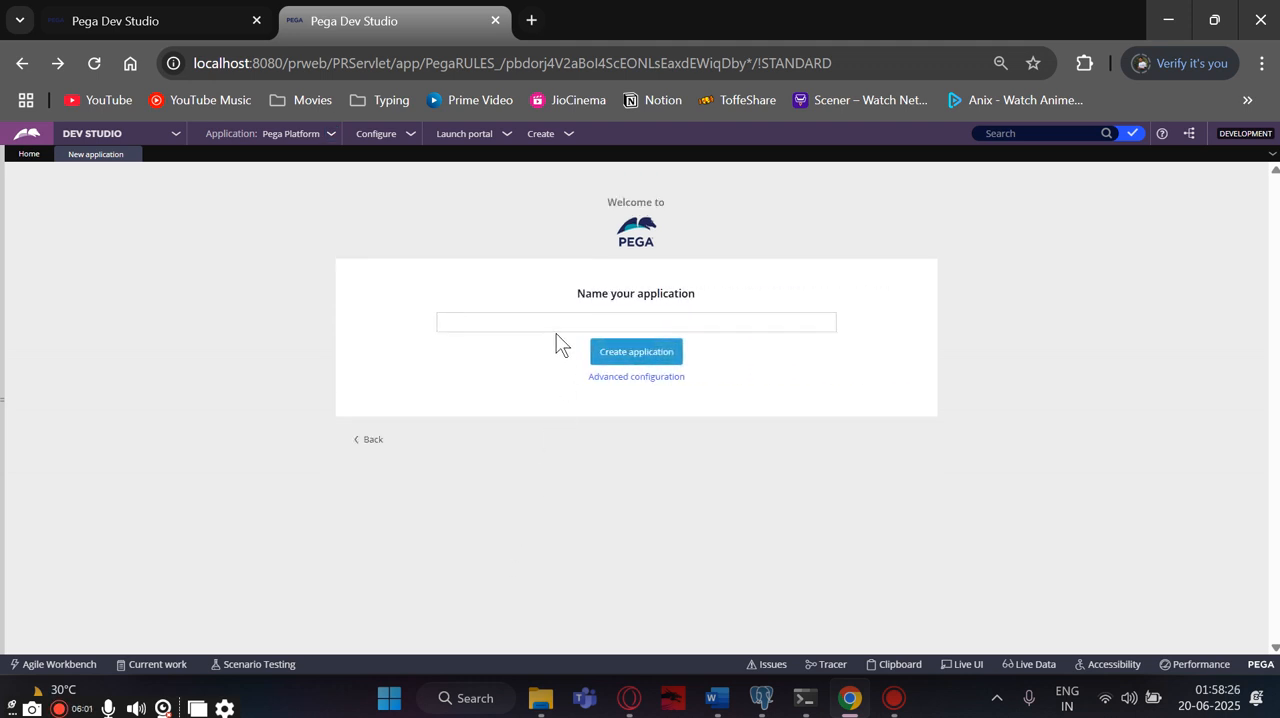
- Copy the FW application name from Document2 in Word and name the Pega application RPAS Insurance group
mouse_move(710, 694)
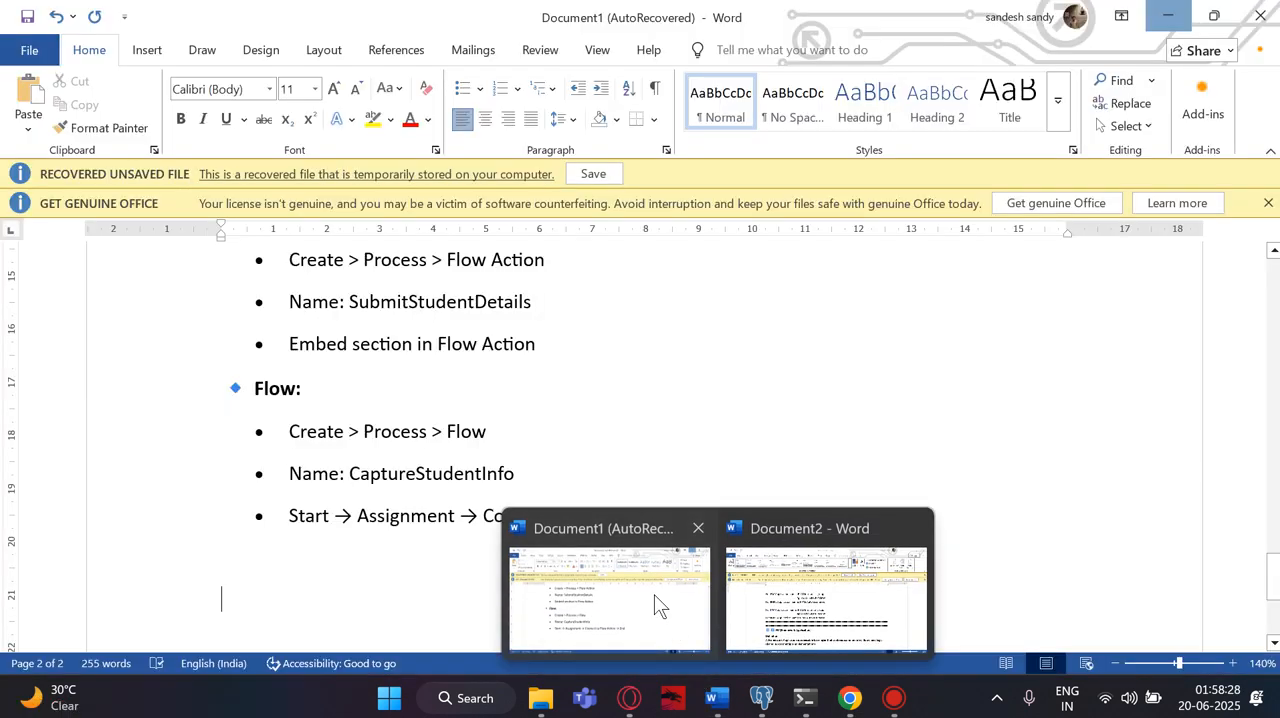
left_click(654, 594)
left_click(826, 598)
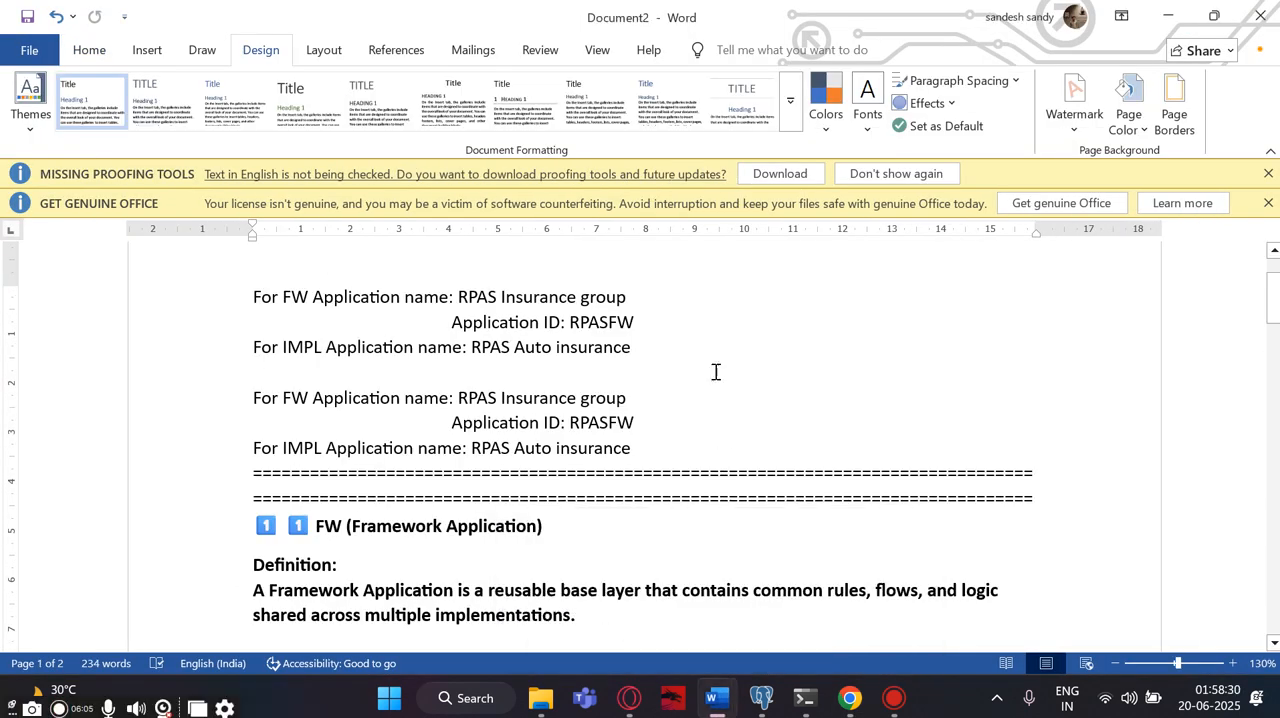
left_click_drag(457, 297, 622, 286)
key("ctrl+c")
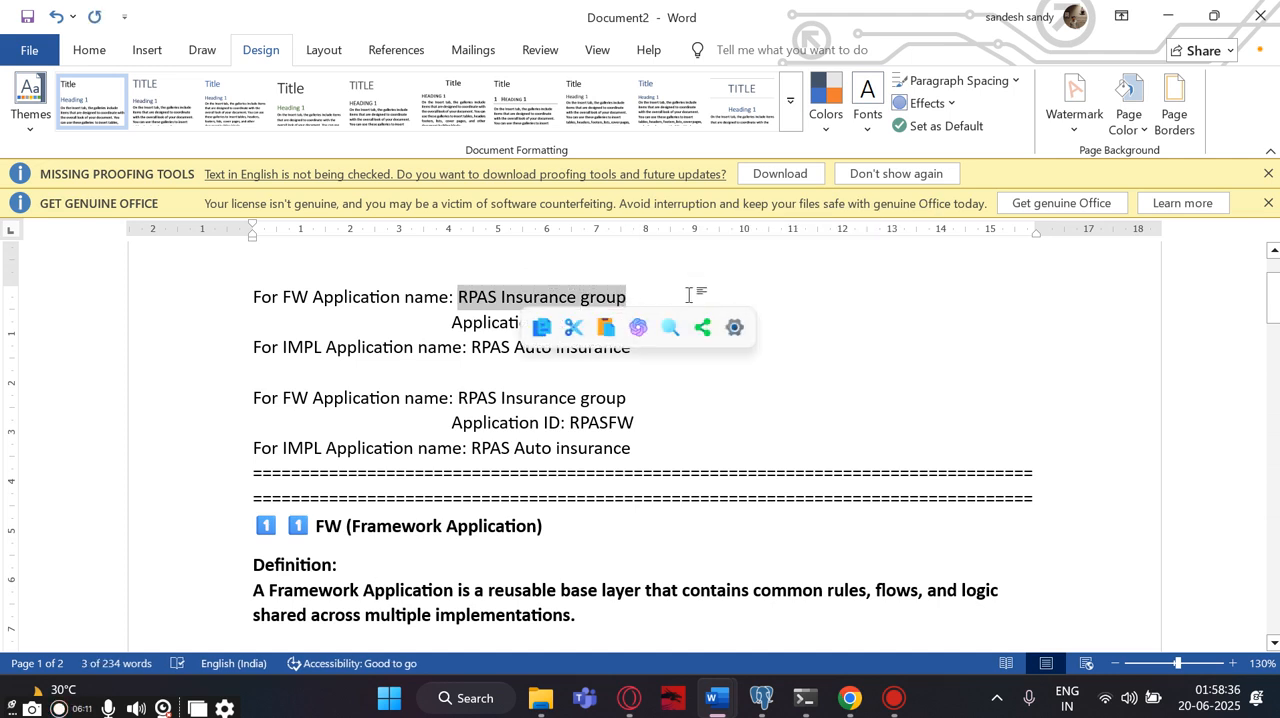
mouse_move(726, 705)
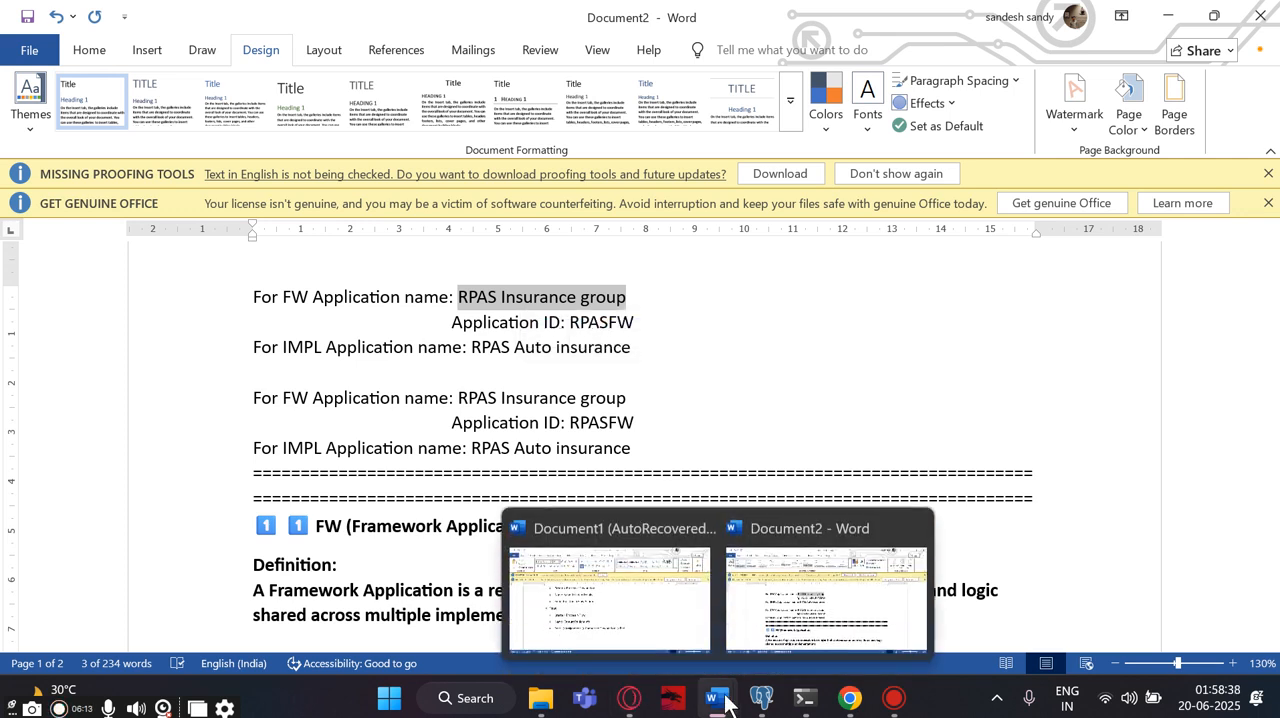
left_click(849, 698)
left_click(554, 322)
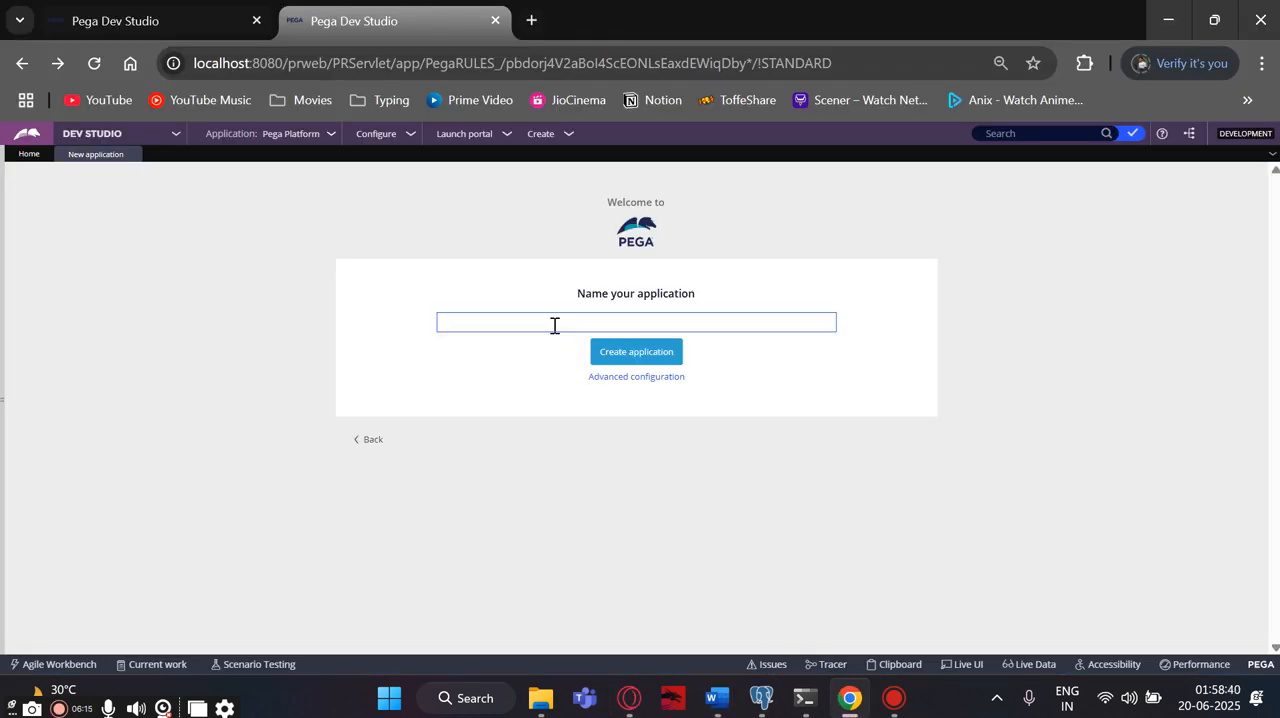
key("ctrl+v")
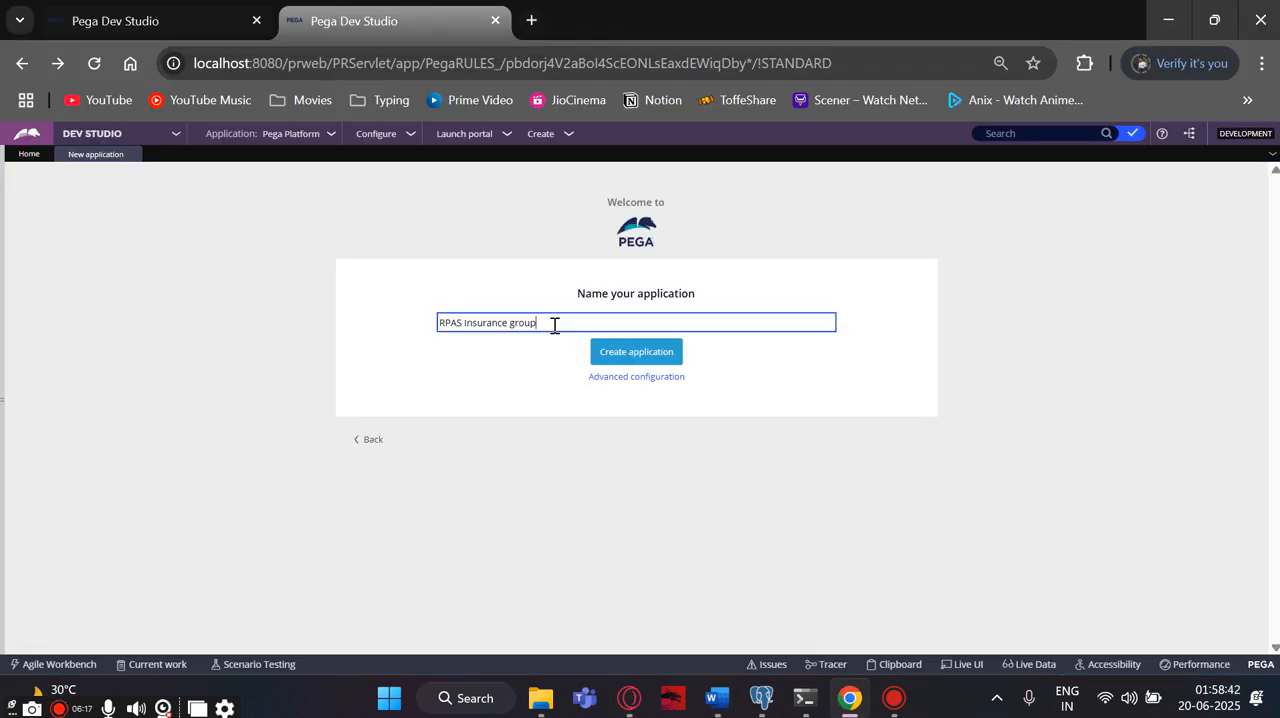
- Open the application's advanced configuration and set the application structure to Framework
left_click(620, 385)
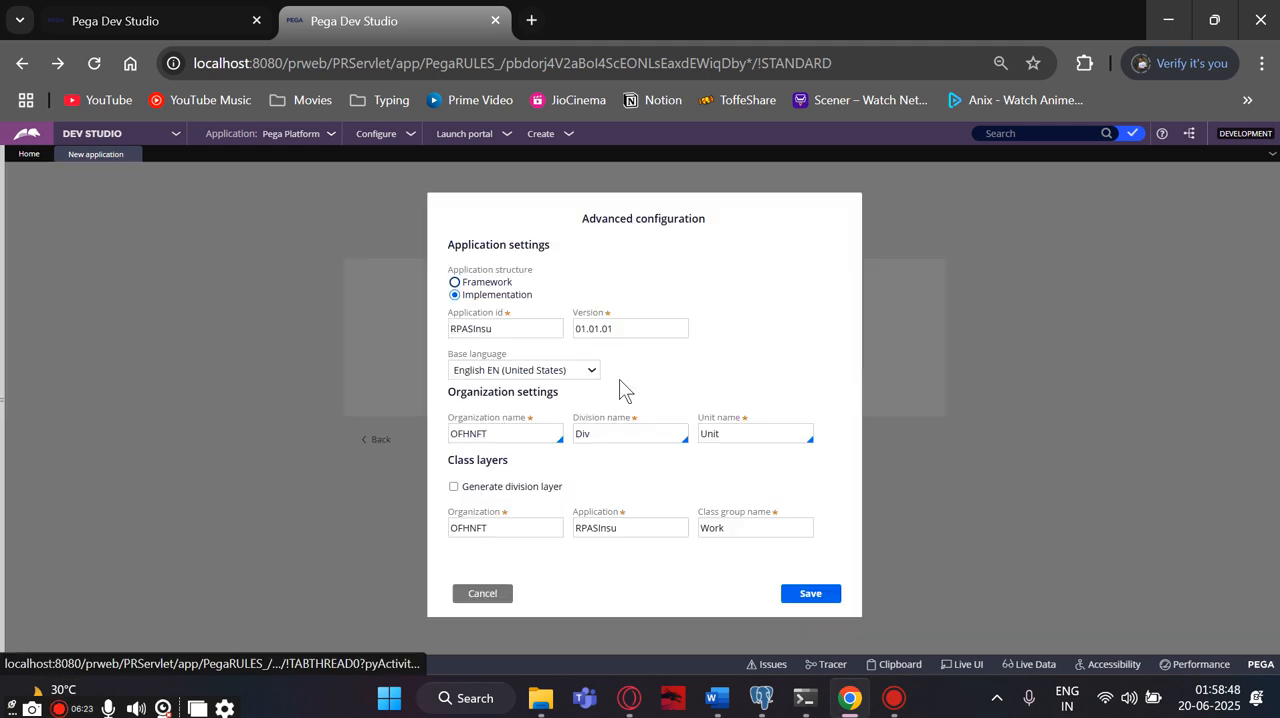
left_click(455, 283)
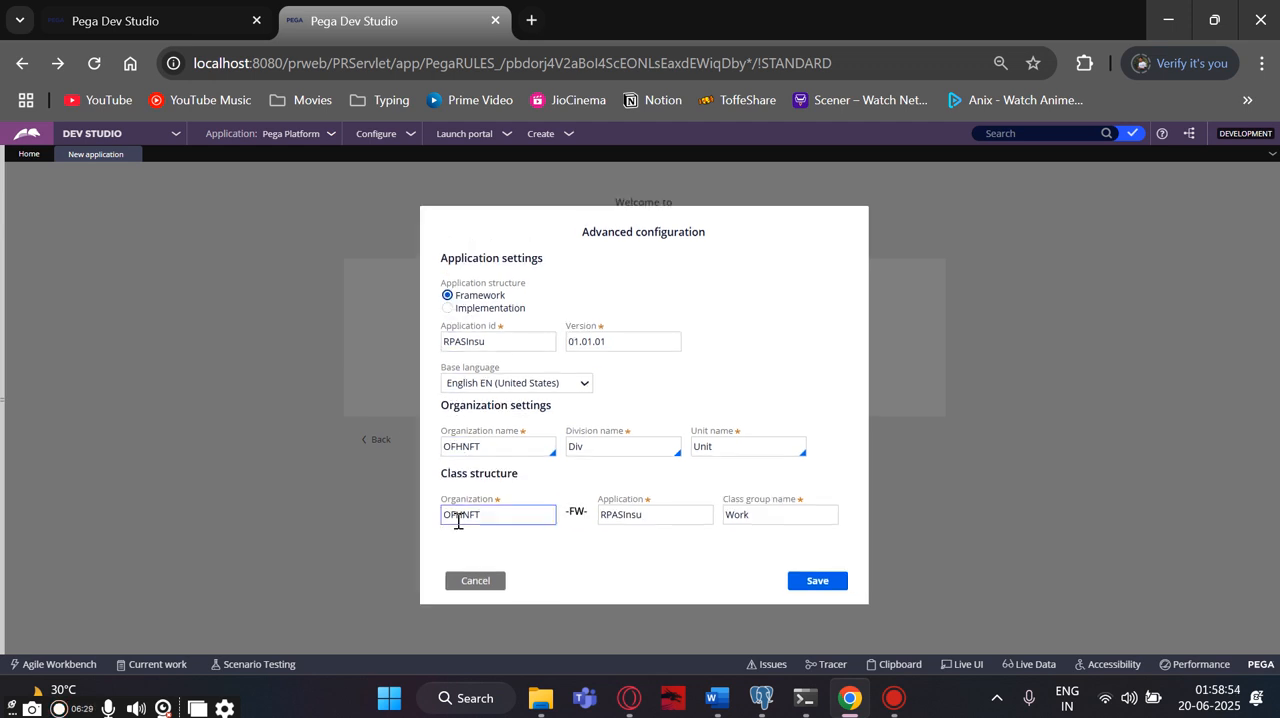
left_click(509, 516)
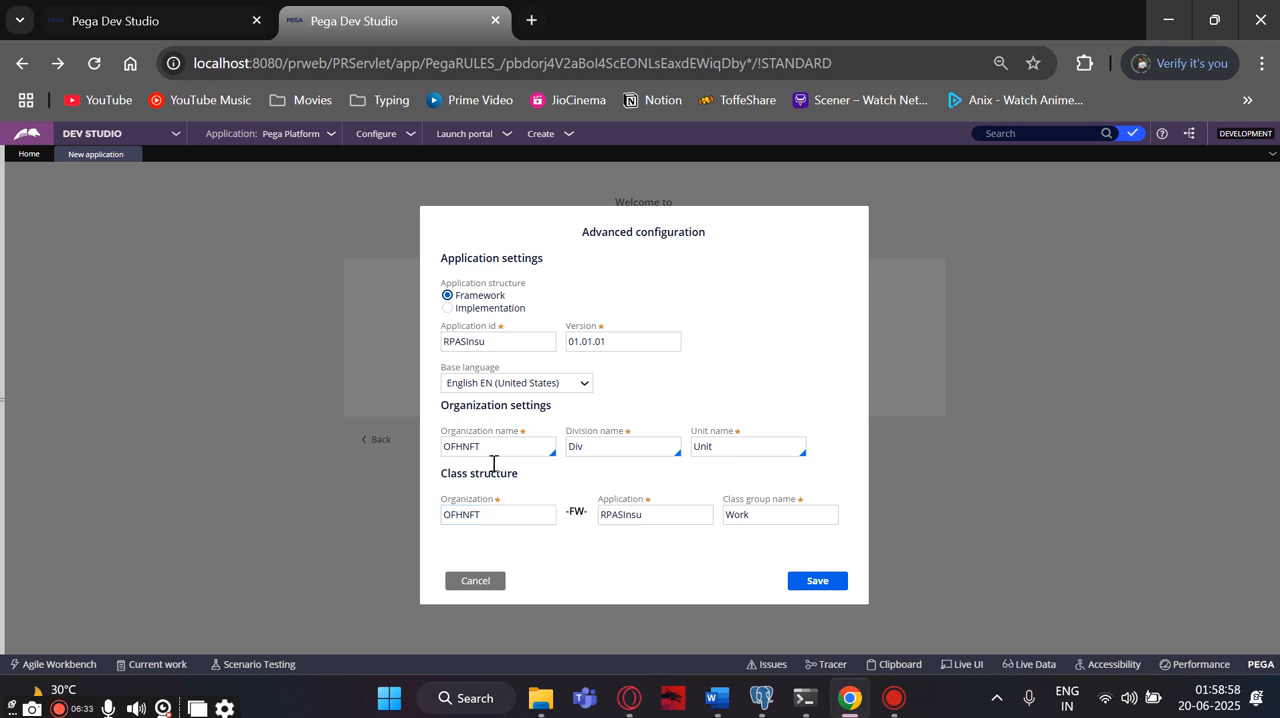
- Look up the FW application ID in Document2 in Word and return to the Pega advanced configuration in Chrome
left_click(469, 345)
mouse_move(733, 705)
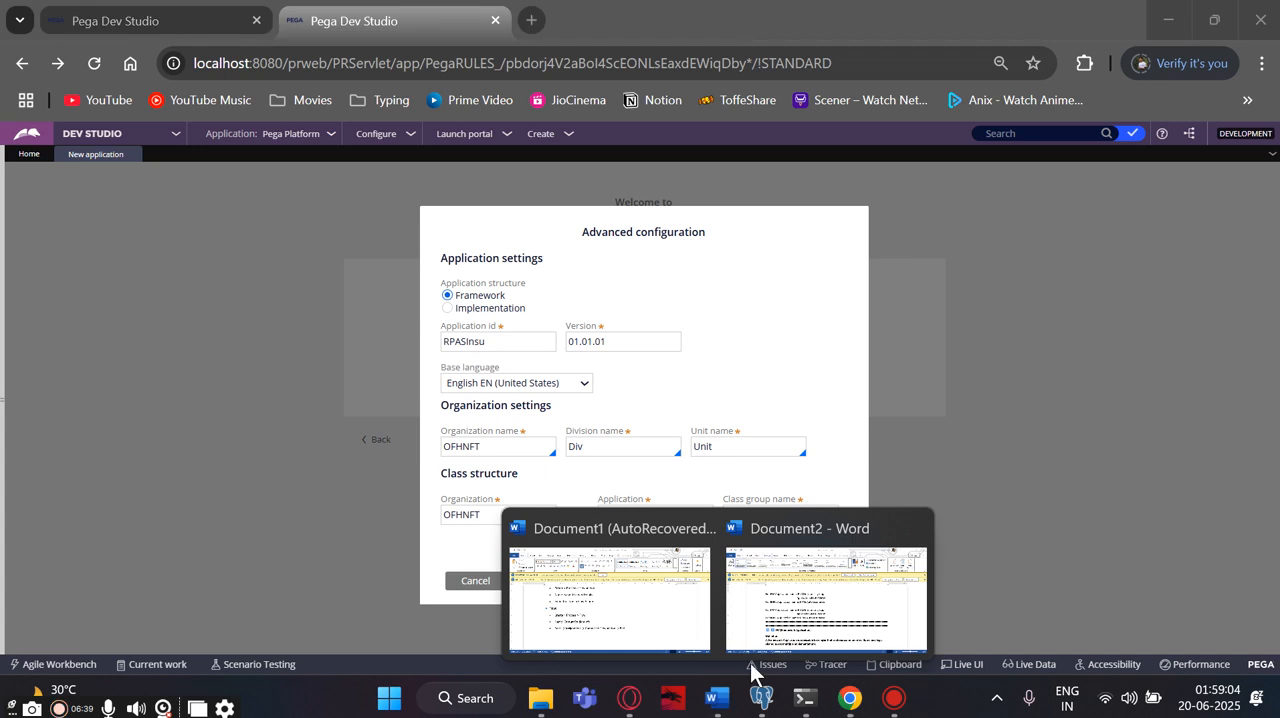
left_click(762, 640)
double_click(603, 322)
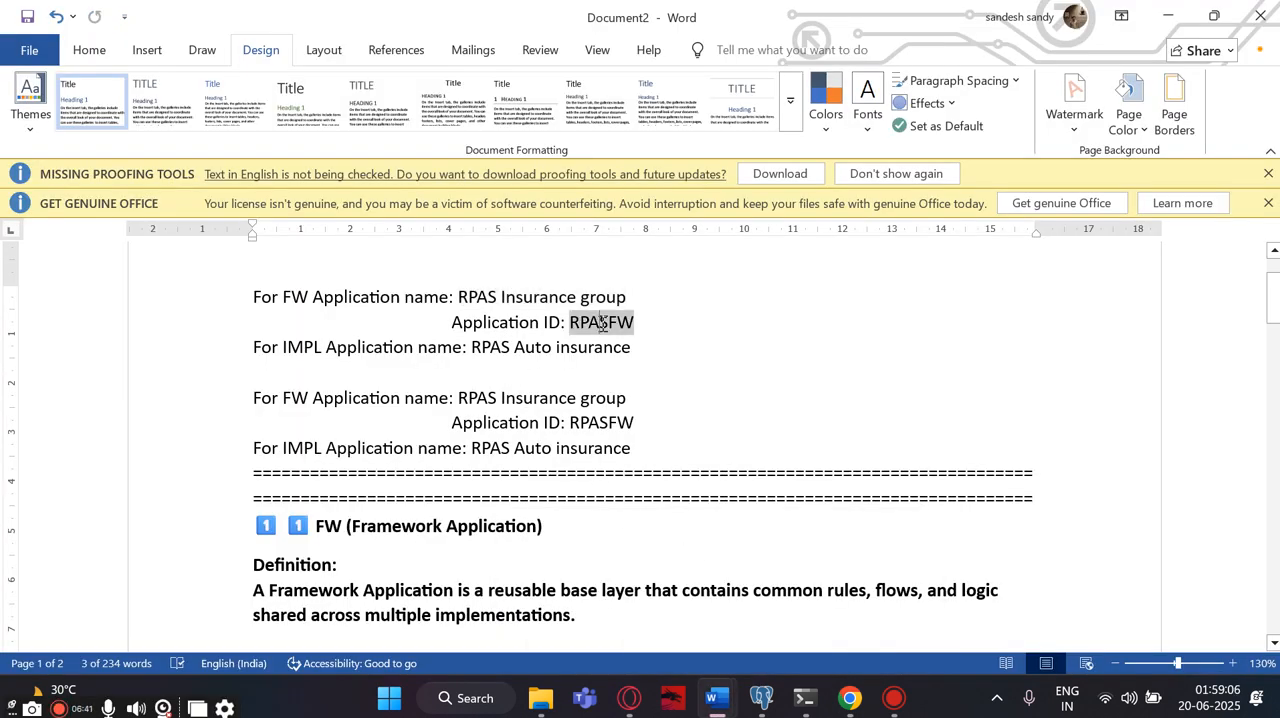
left_click(600, 324)
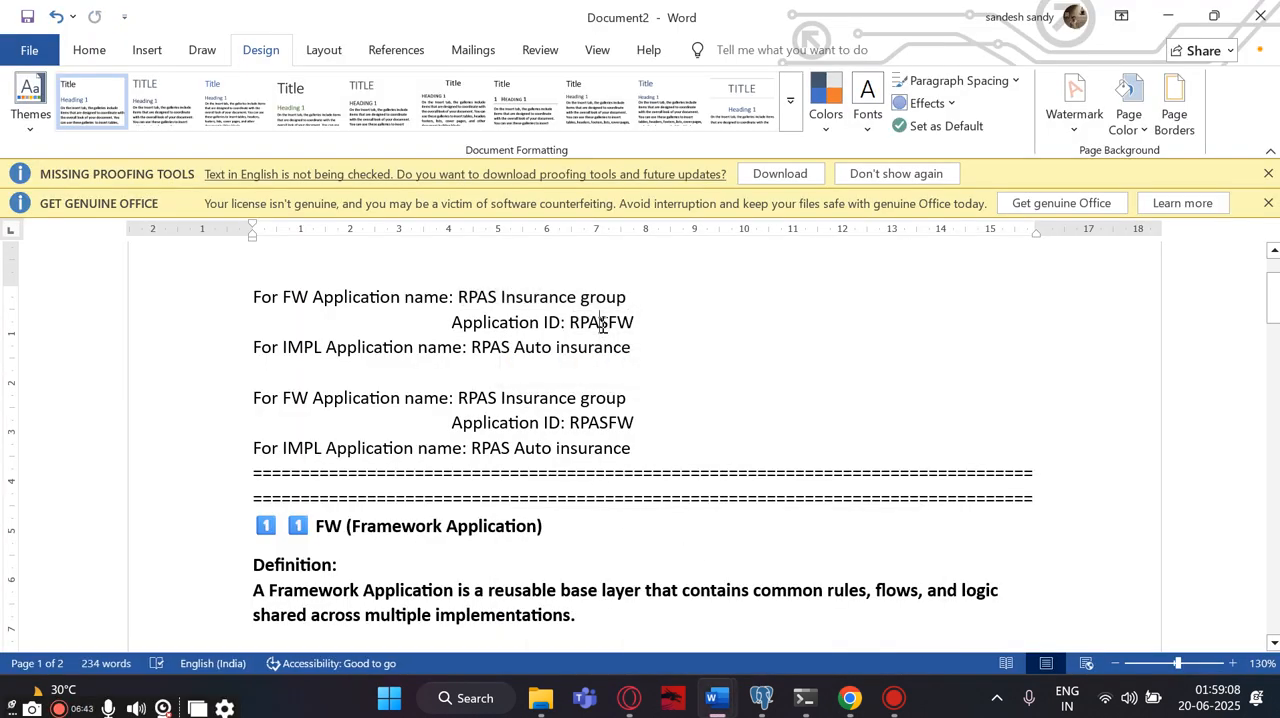
left_click(849, 698)
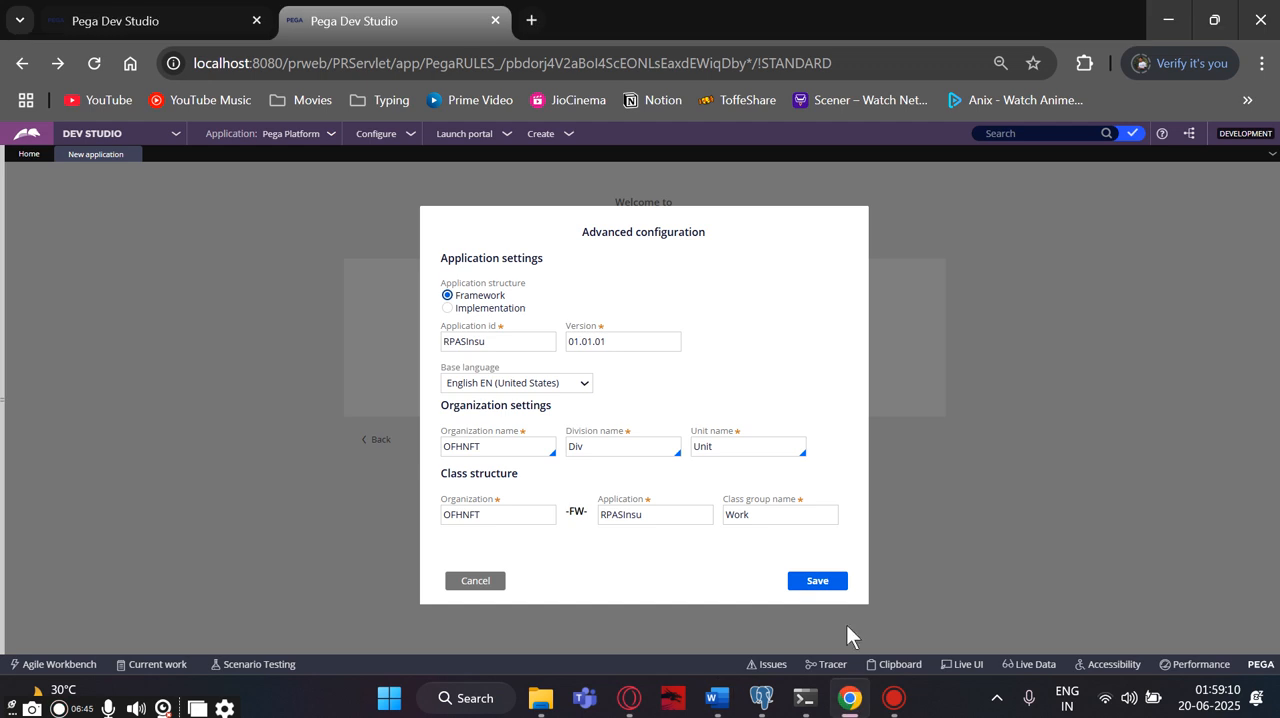
- Copy the FW application ID from Document2 in Word and set the Pega application ID to RPASFW
double_click(463, 344)
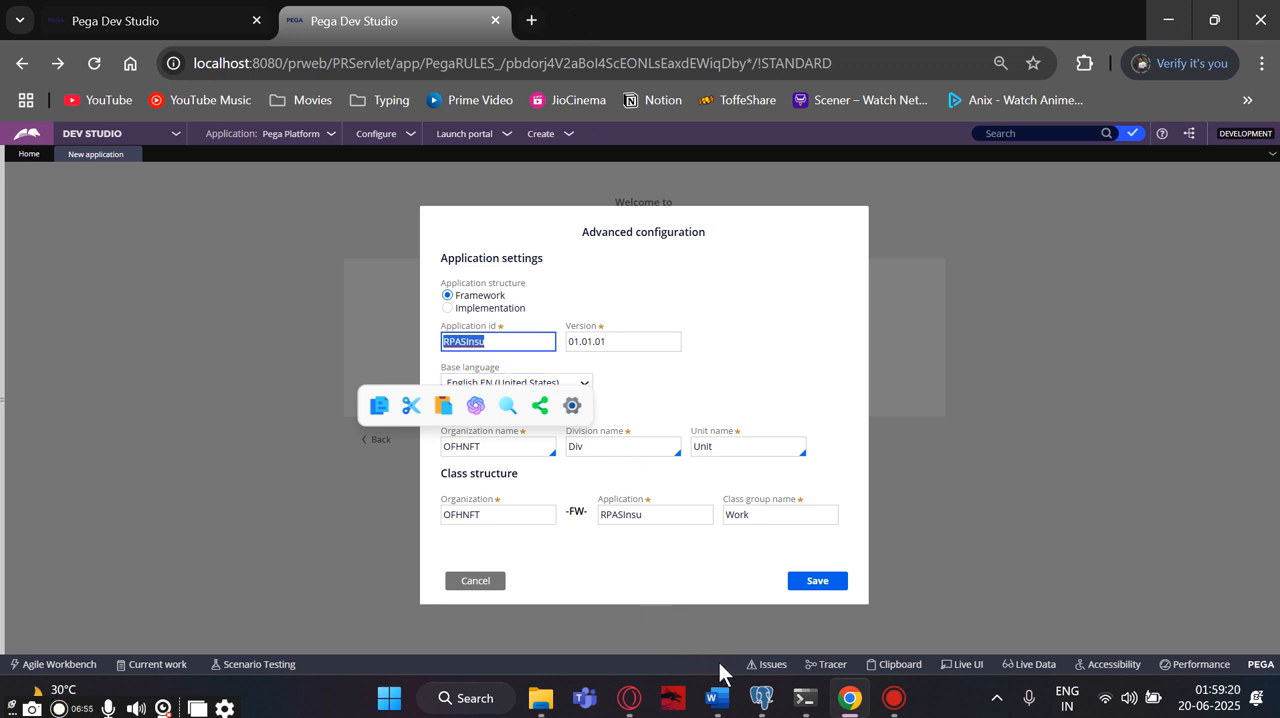
left_click(714, 700)
left_click(826, 645)
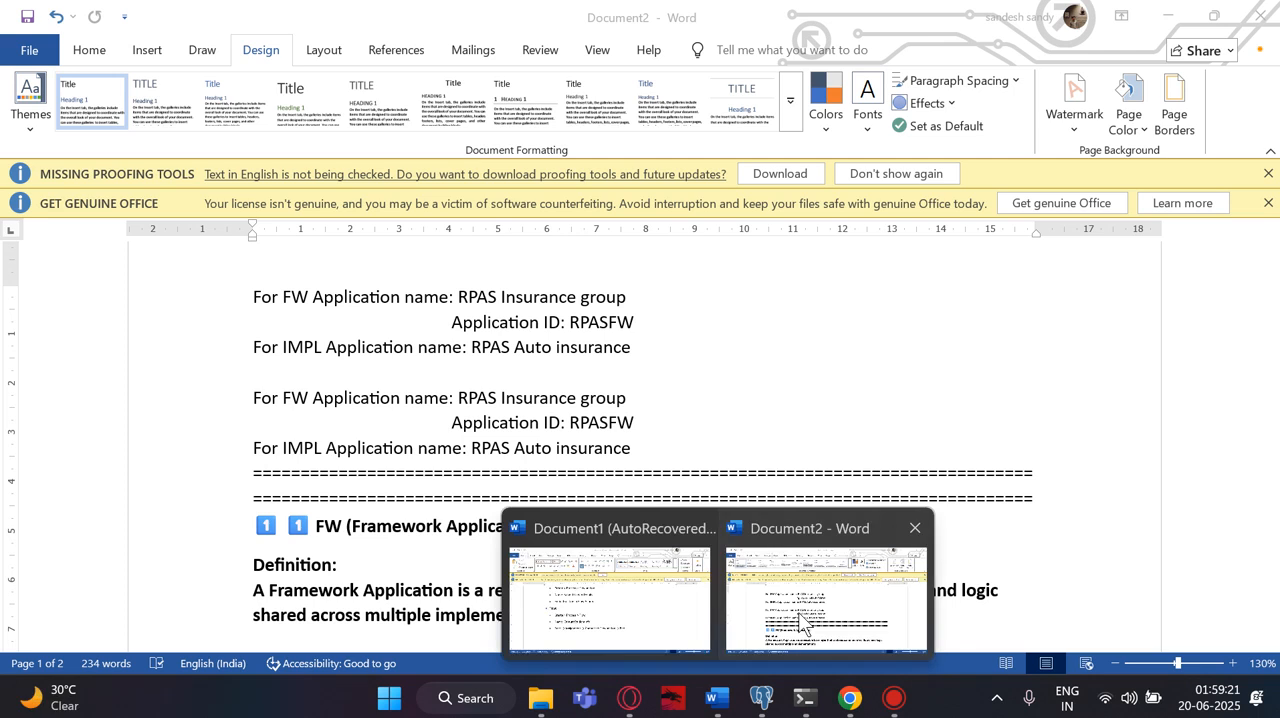
double_click(583, 323)
key("ctrl+c")
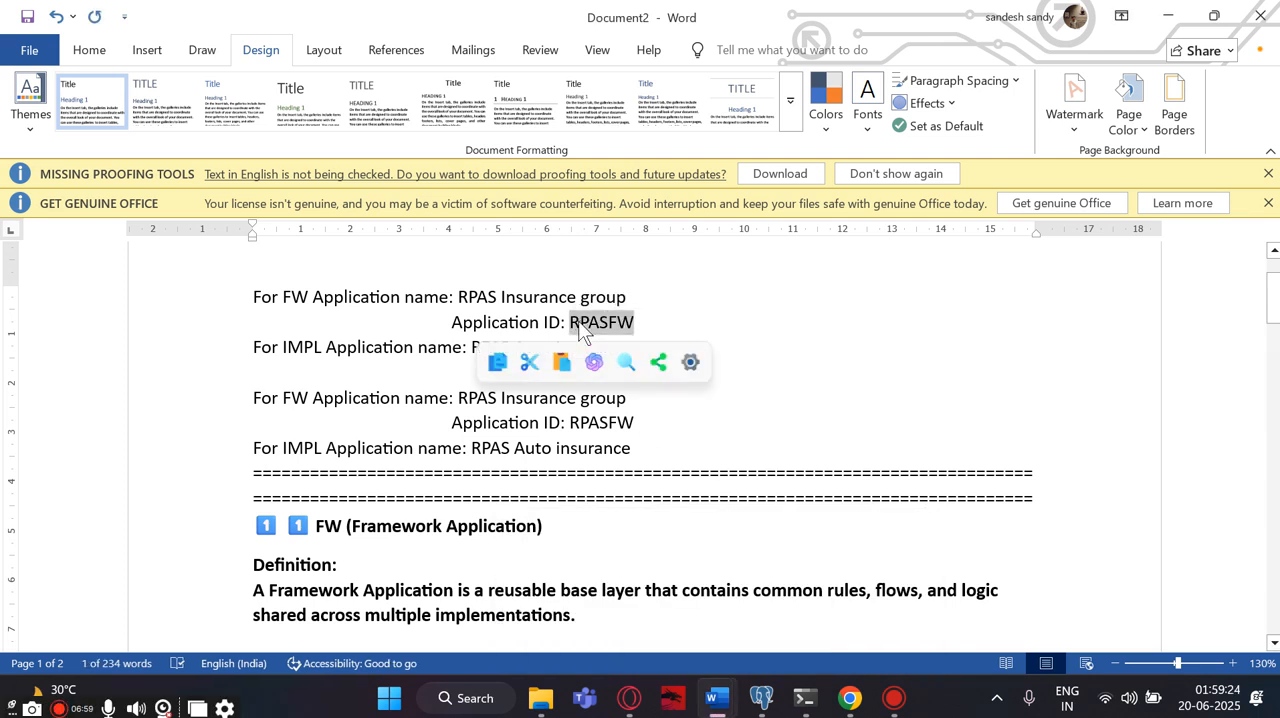
left_click(849, 698)
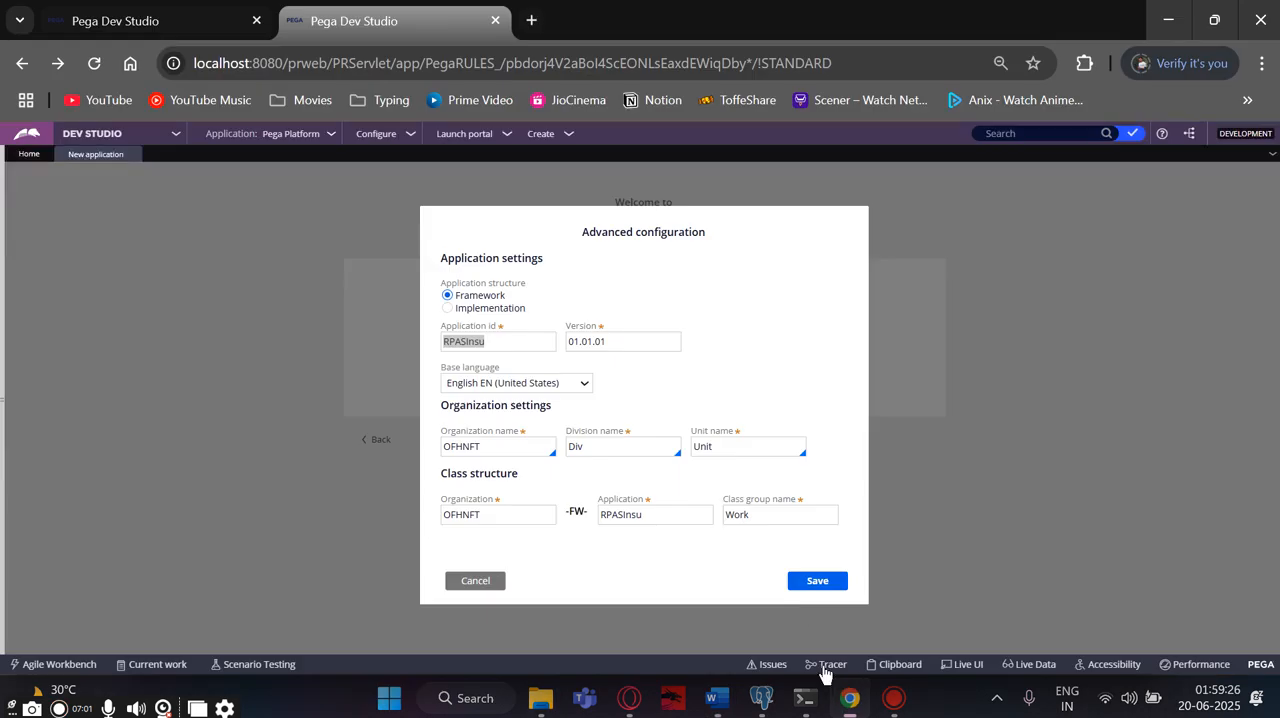
key("ctrl+v")
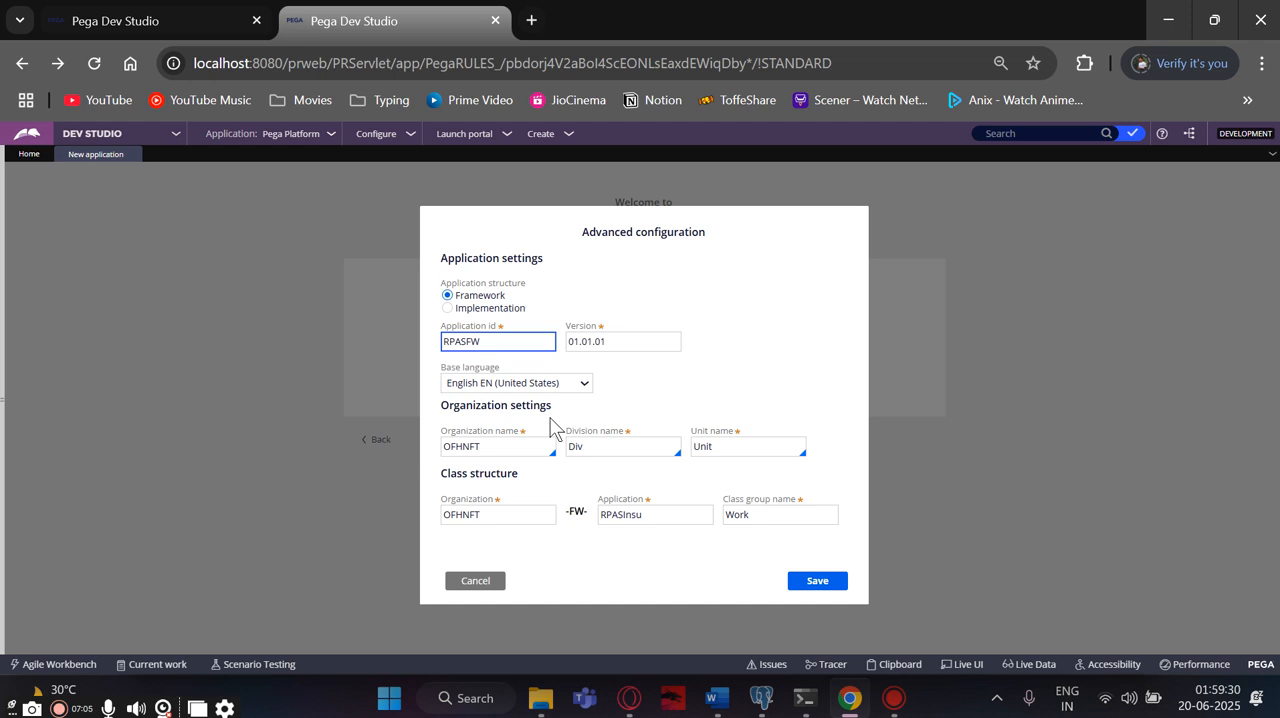
left_click(649, 406)
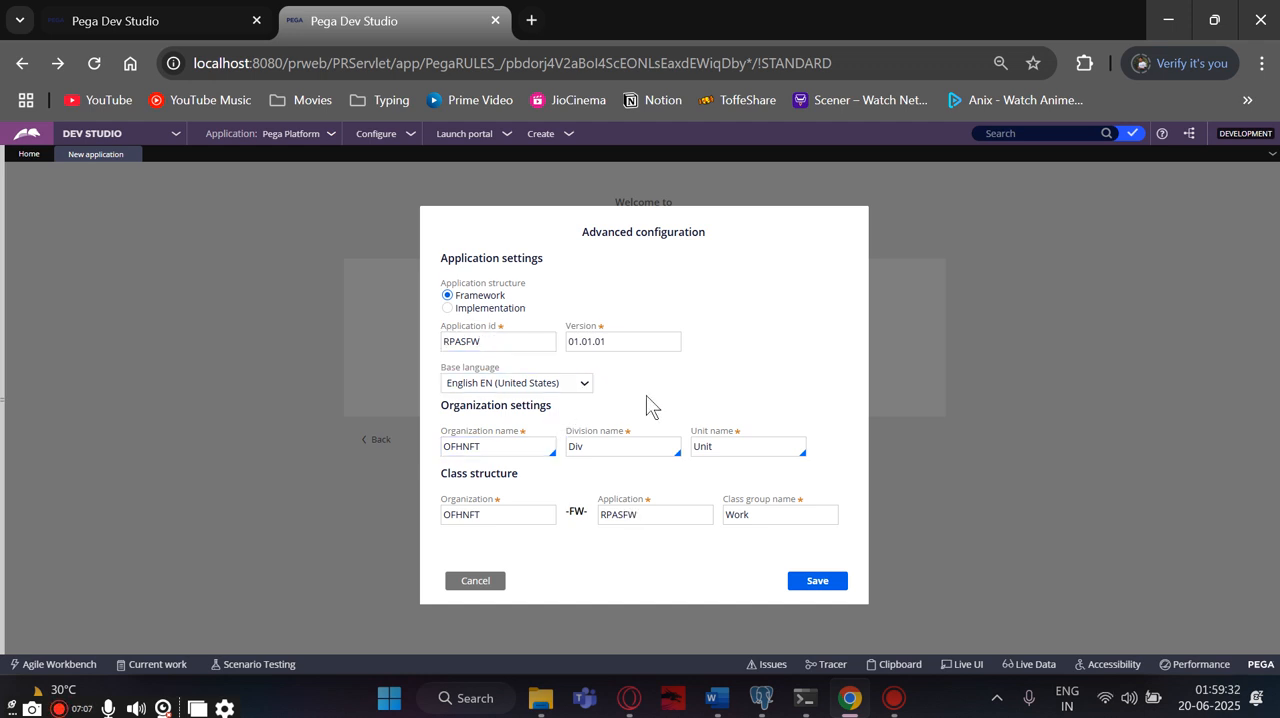
- Set the organization name to RPAS in the organization settings and save the advanced configuration
left_click(514, 446)
left_click(507, 446)
left_click_drag(507, 446, 447, 449)
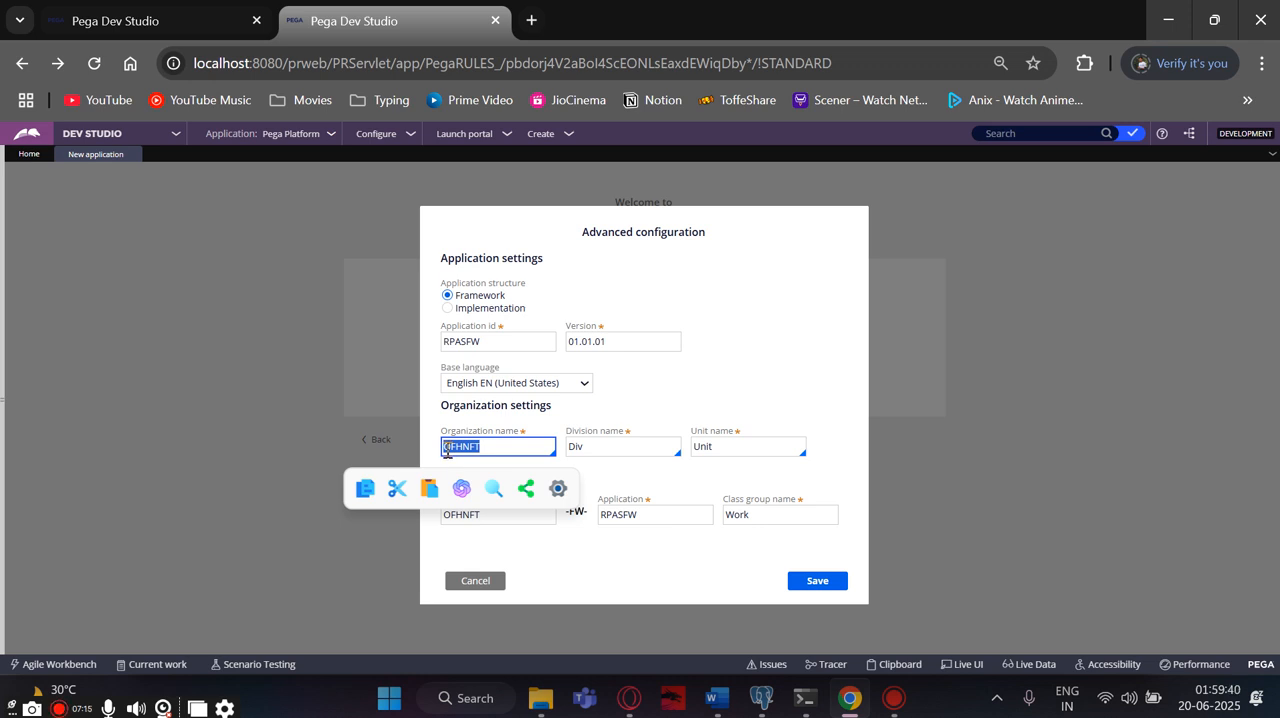
type("RP")
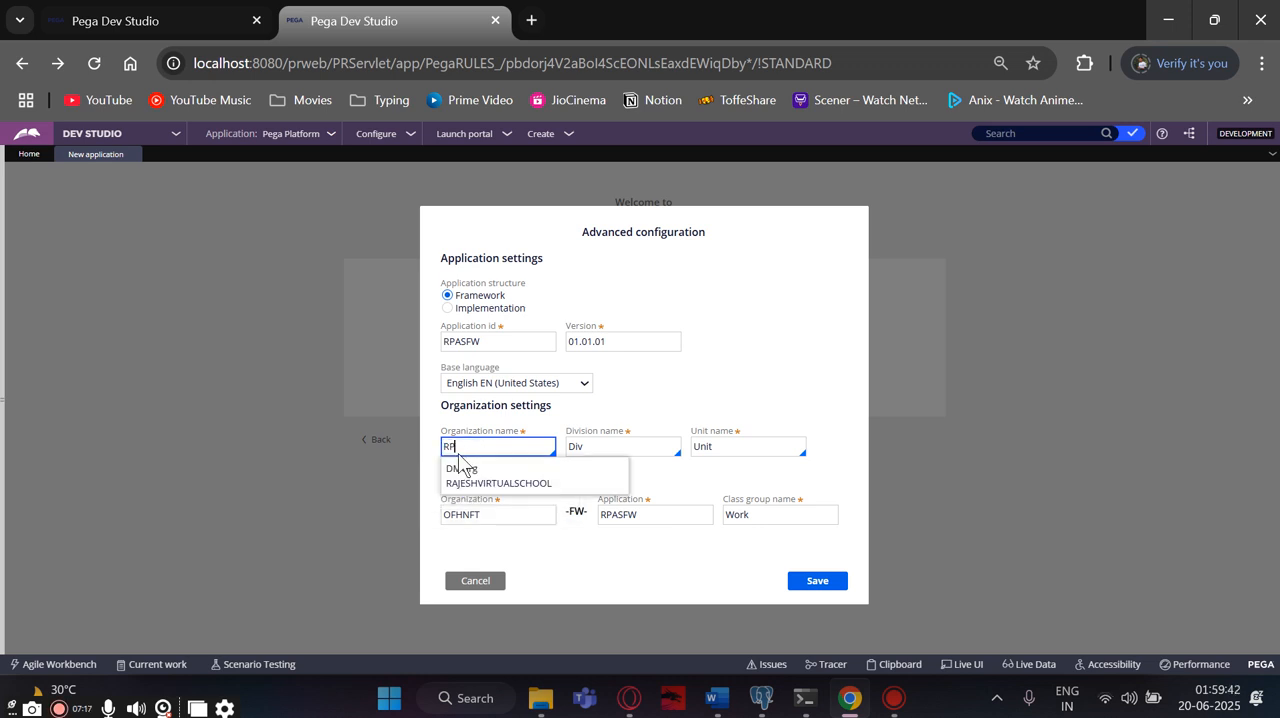
type("AS")
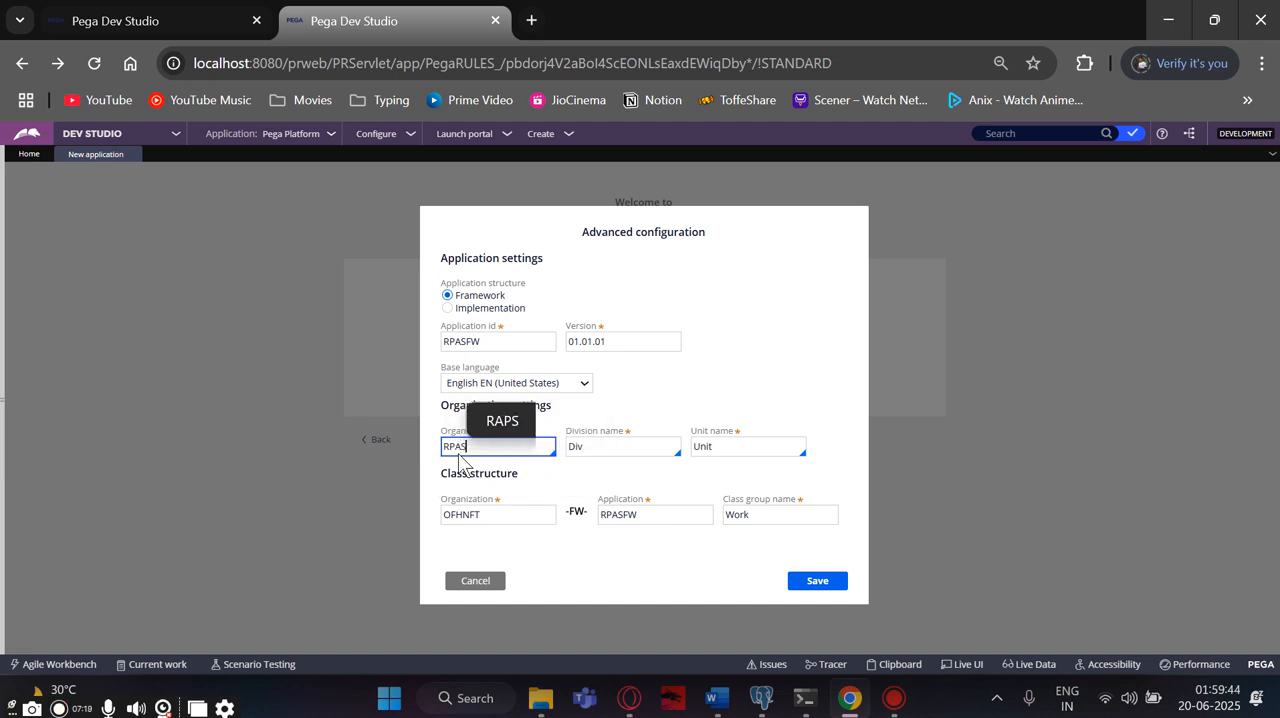
left_click(570, 480)
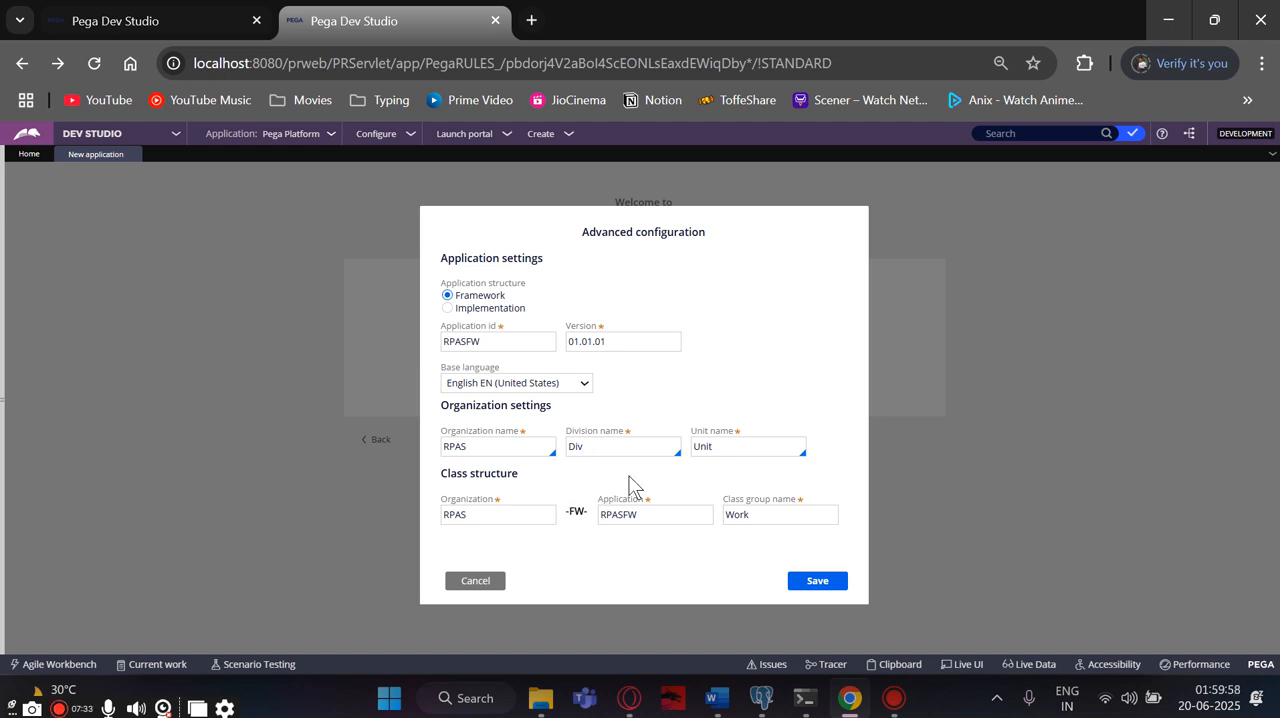
left_click(815, 588)
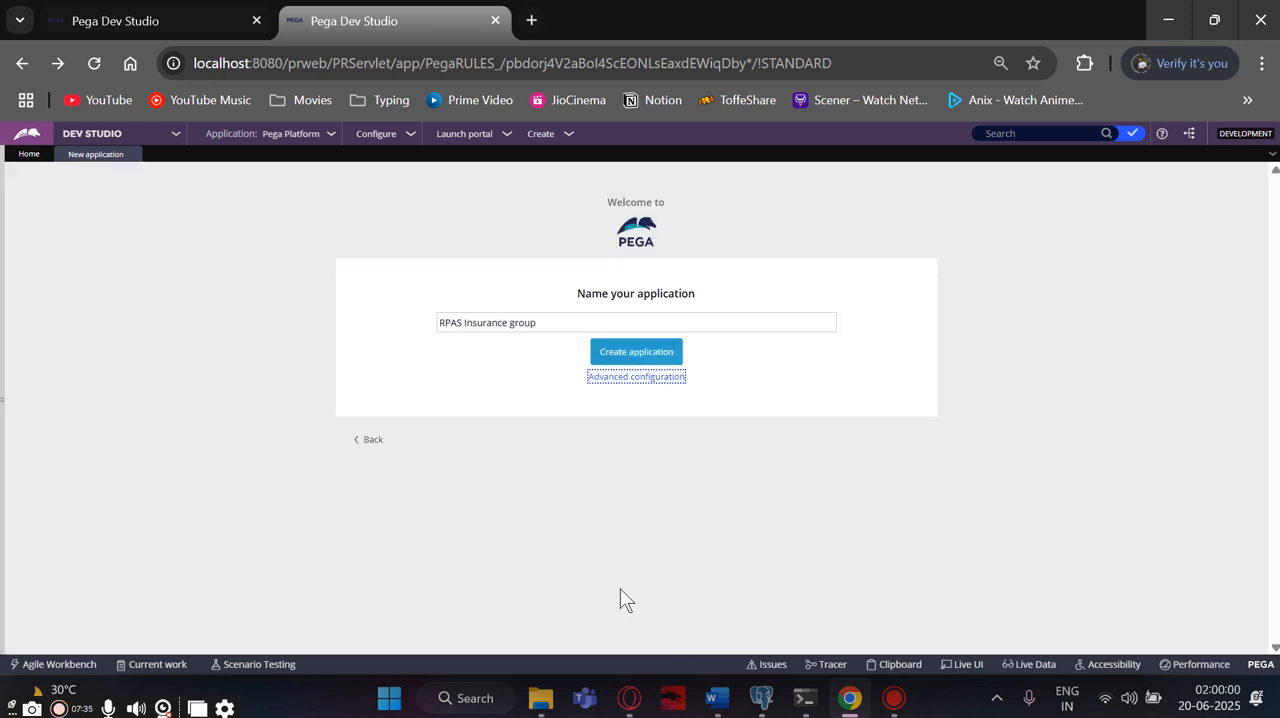
- Recheck the advanced configuration, save it and create the RPAS Insurance group application
left_click(630, 379)
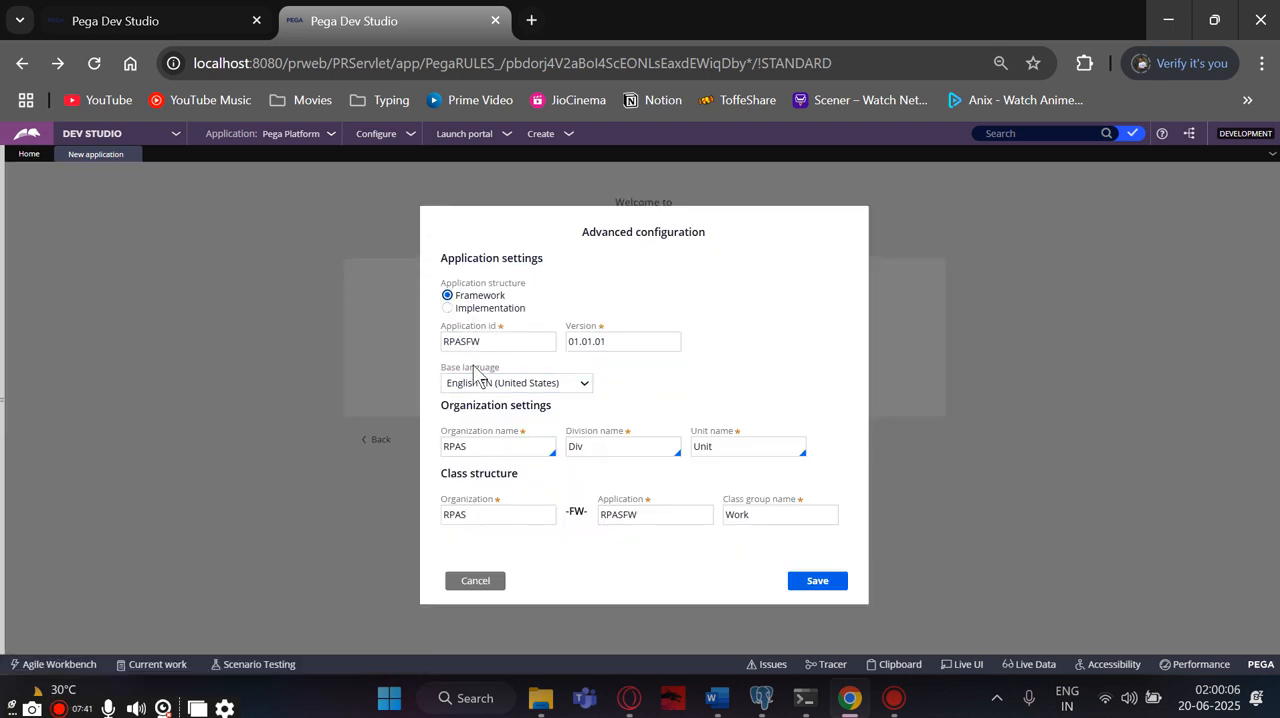
left_click(494, 343)
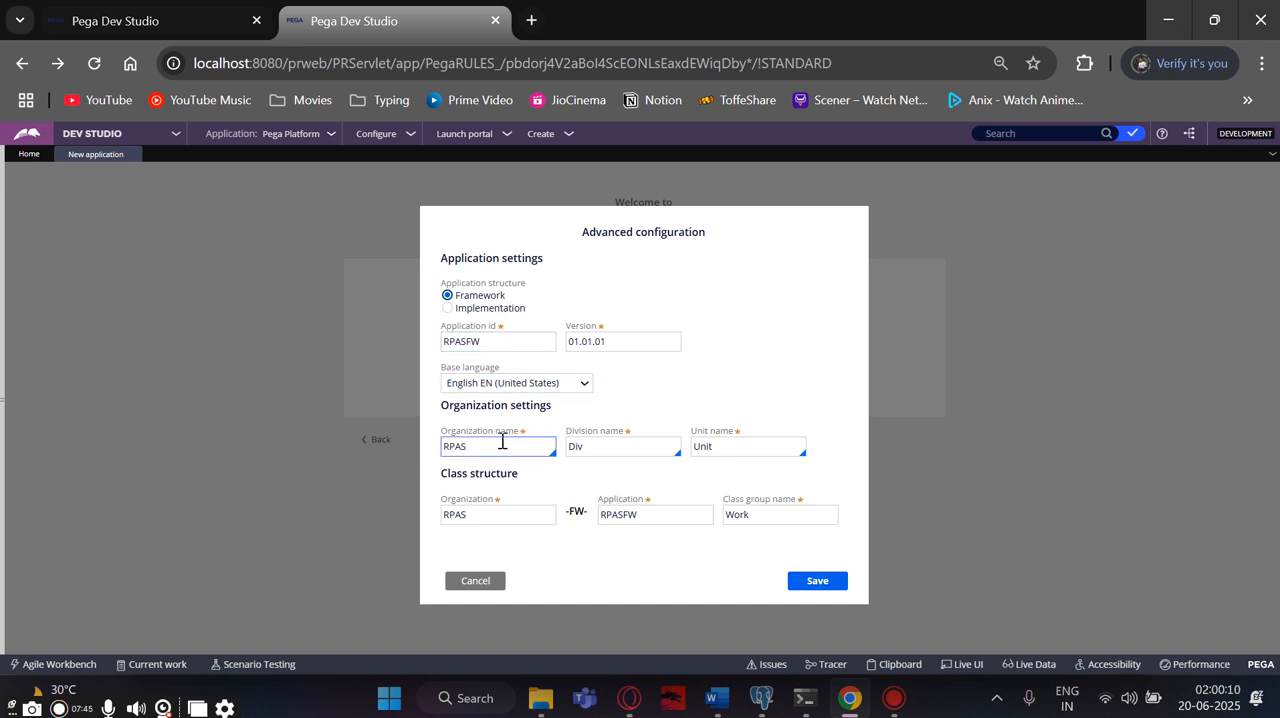
left_click(813, 586)
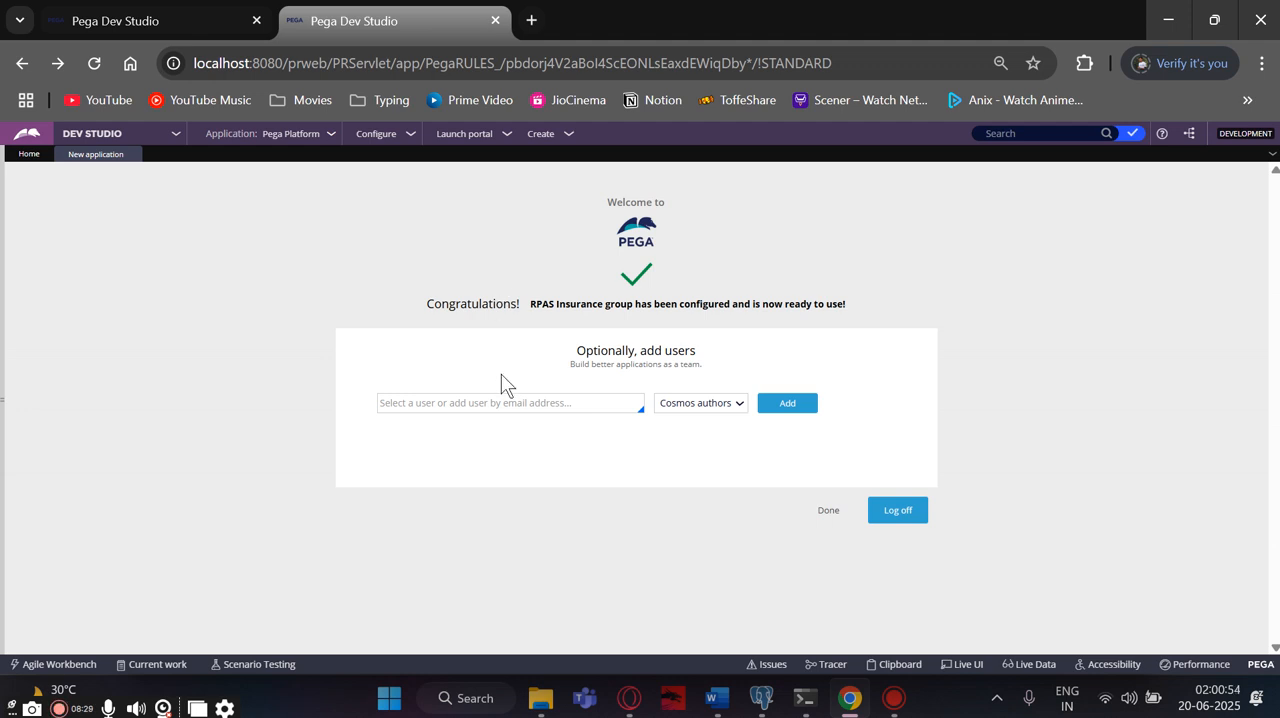
- Add a new framework developer user to the application by e-mail address with the Cosmos authors role
left_click(499, 403)
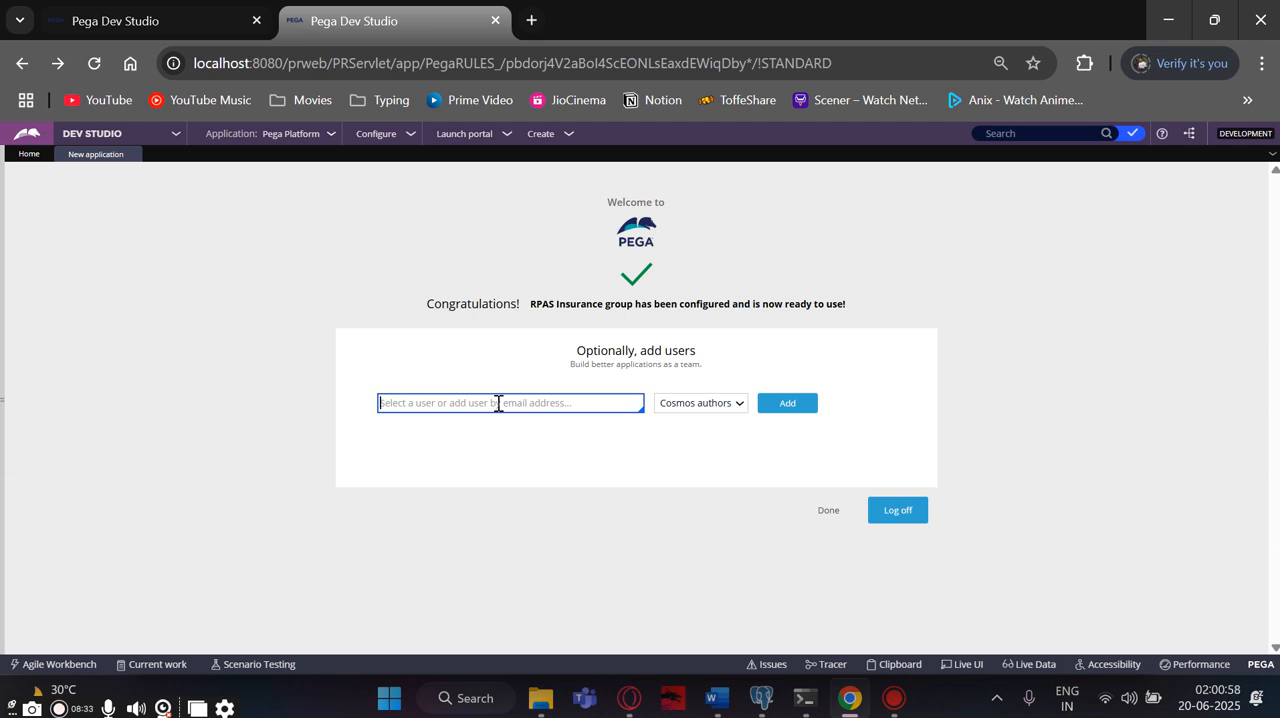
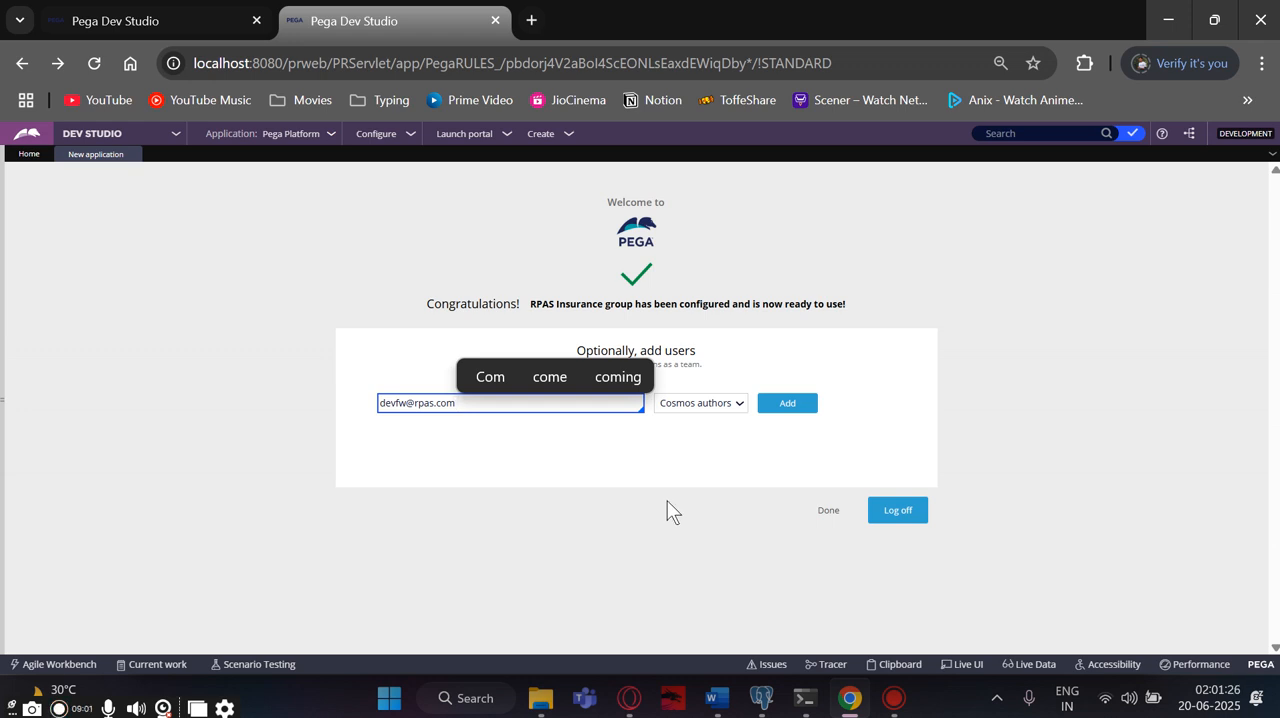
left_click(726, 406)
left_click(712, 424)
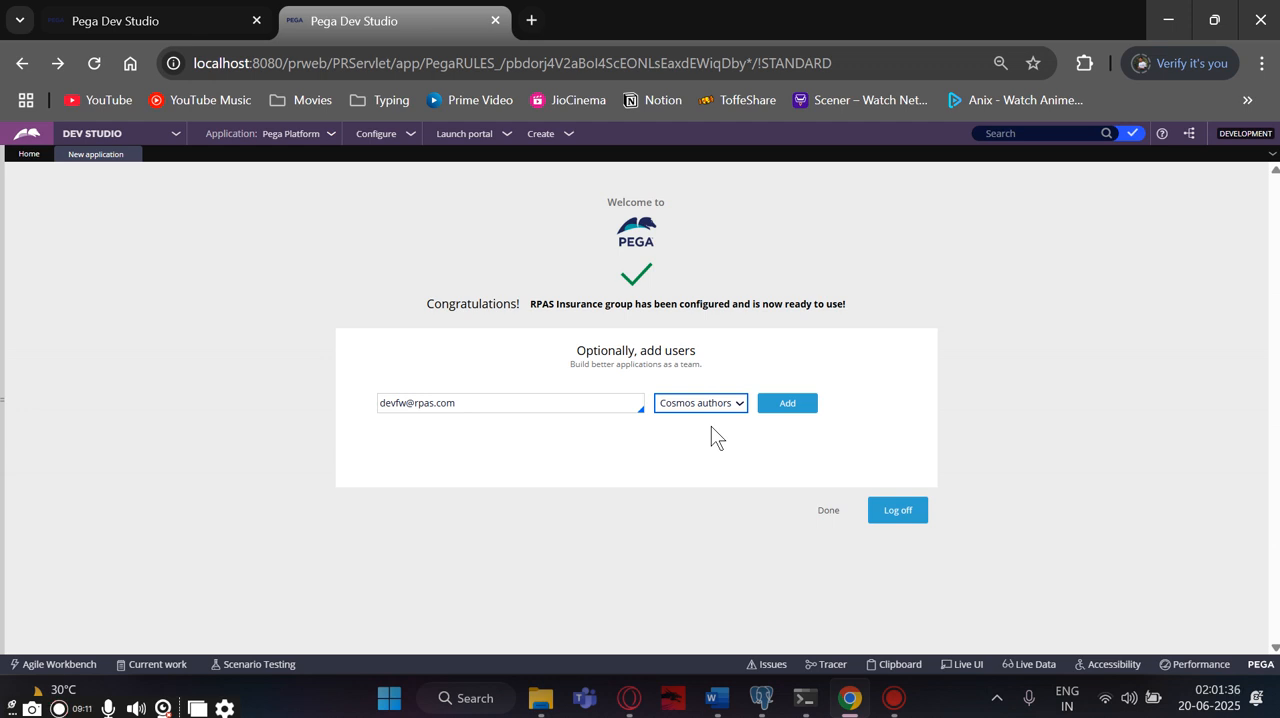
left_click(785, 410)
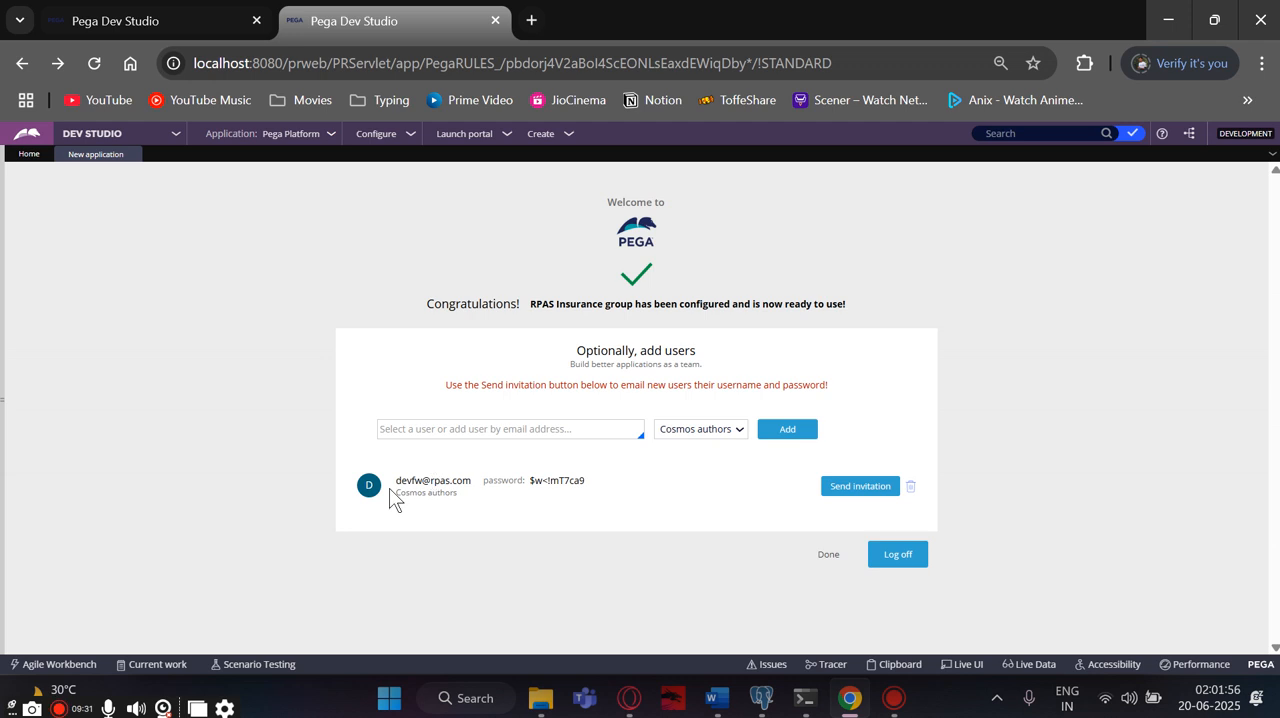
- Copy the new user's e-mail and password from Pega into Document2 in Word, below the first FW application ID
left_click_drag(392, 484, 592, 484)
key("ctrl+c")
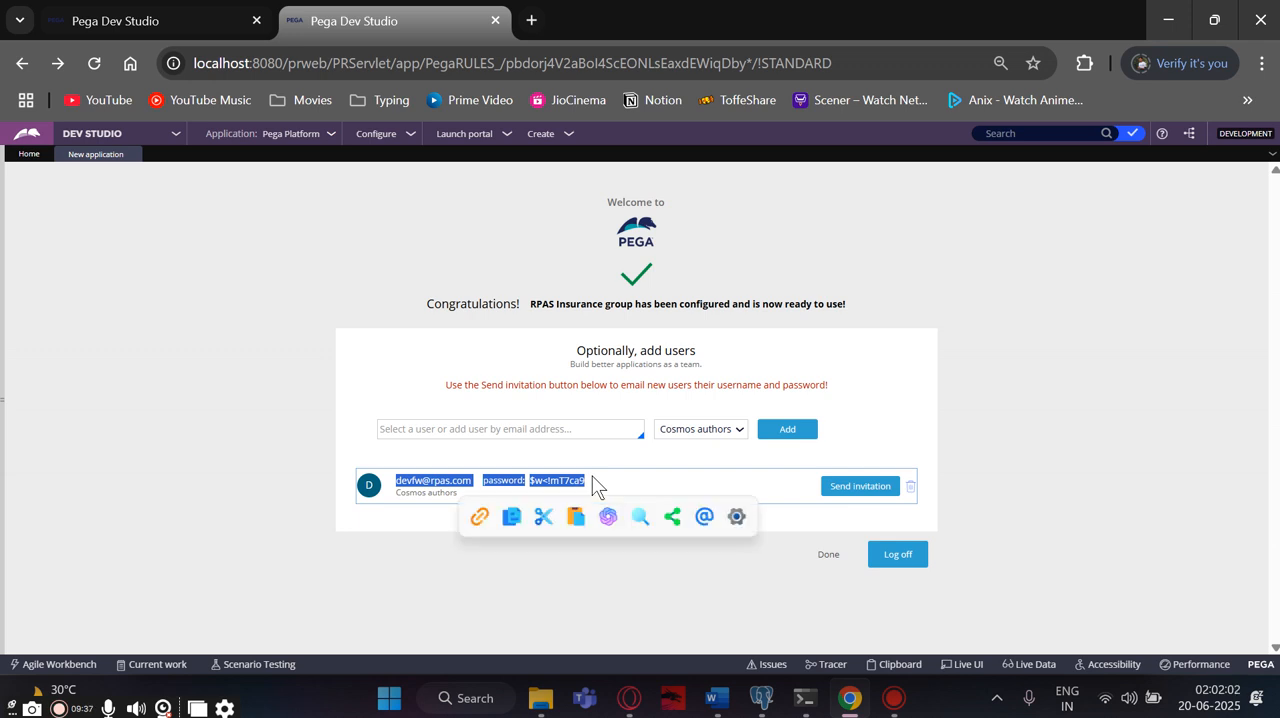
mouse_move(805, 698)
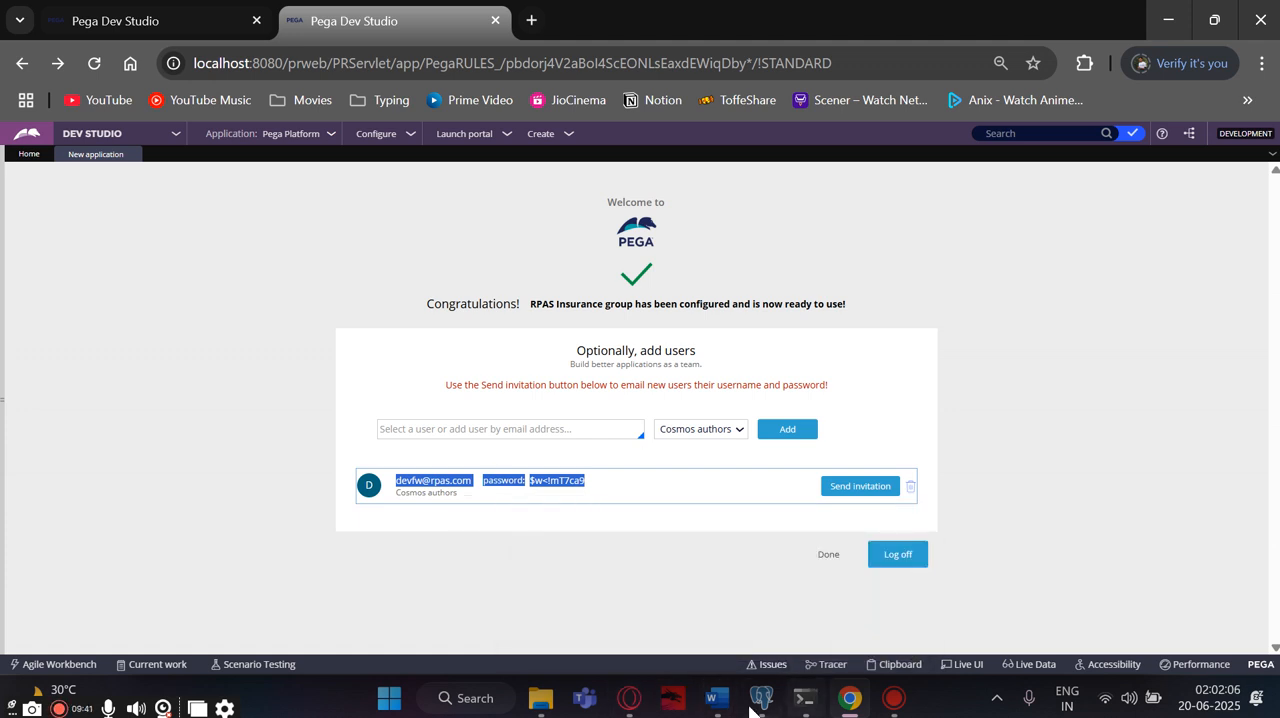
mouse_move(717, 698)
left_click(798, 646)
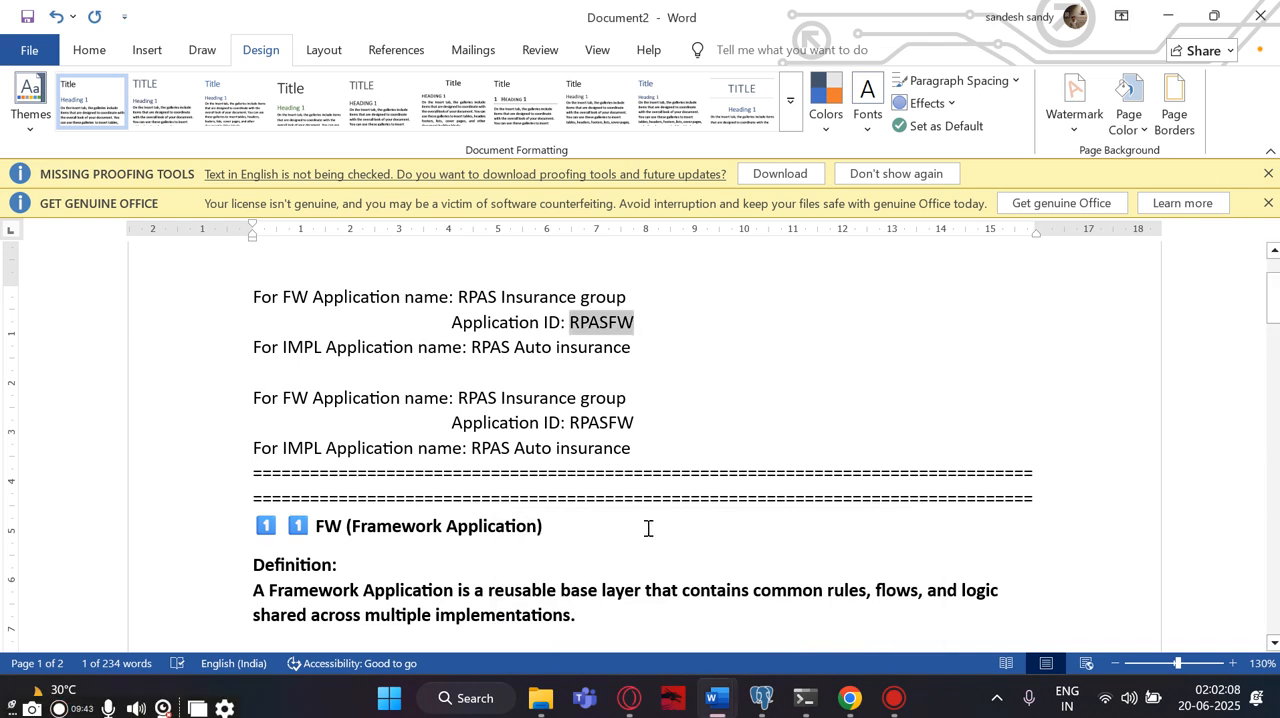
scroll(648, 528, "up", 2)
left_click(631, 427)
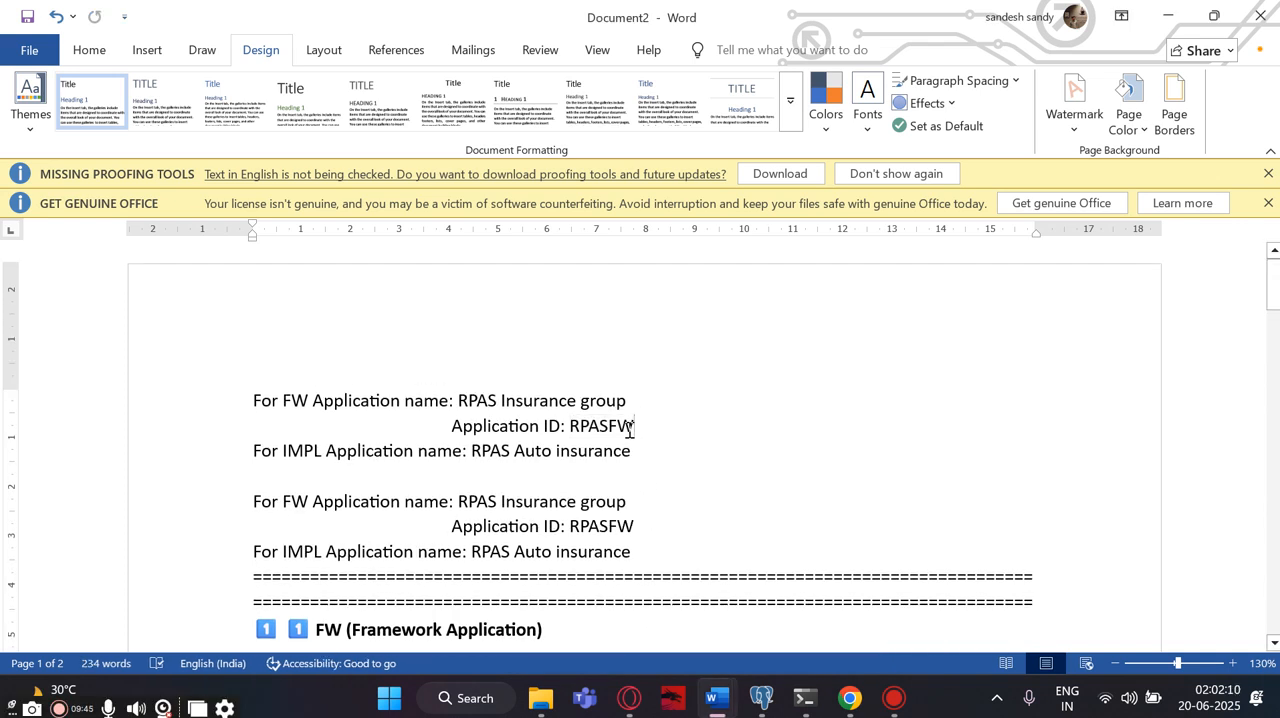
key("Return")
key("Return")
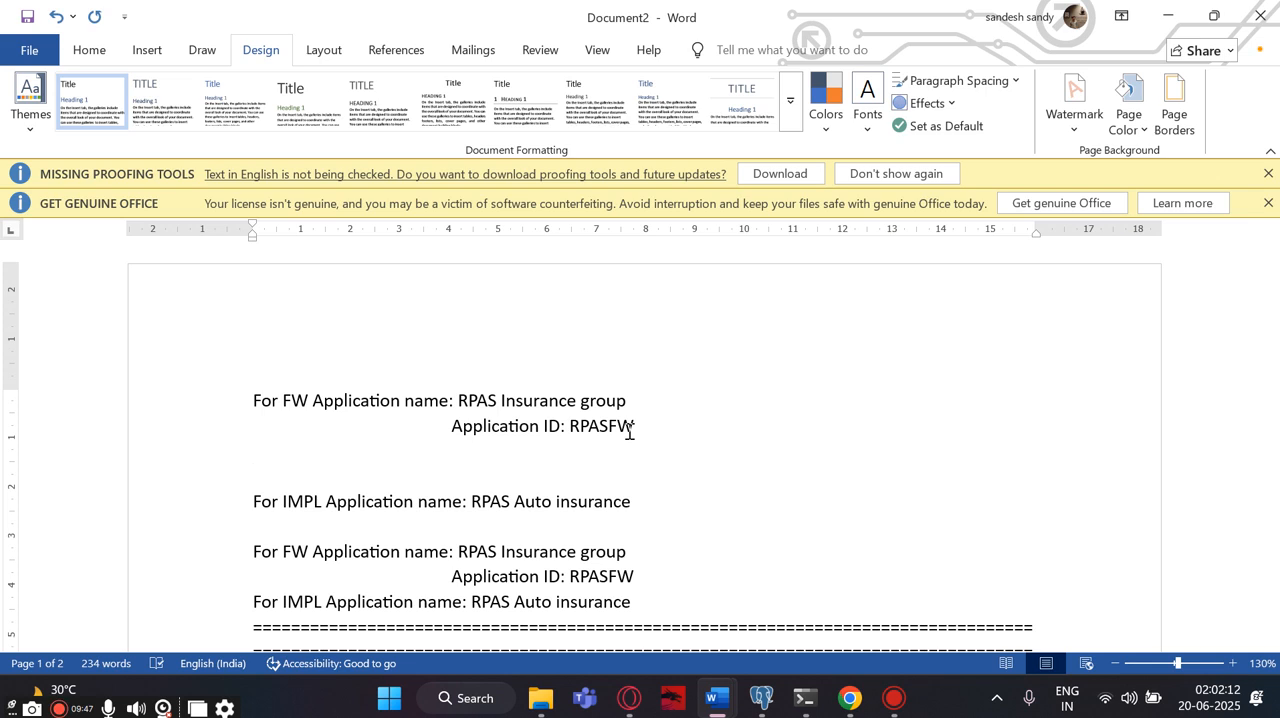
key("ctrl+v")
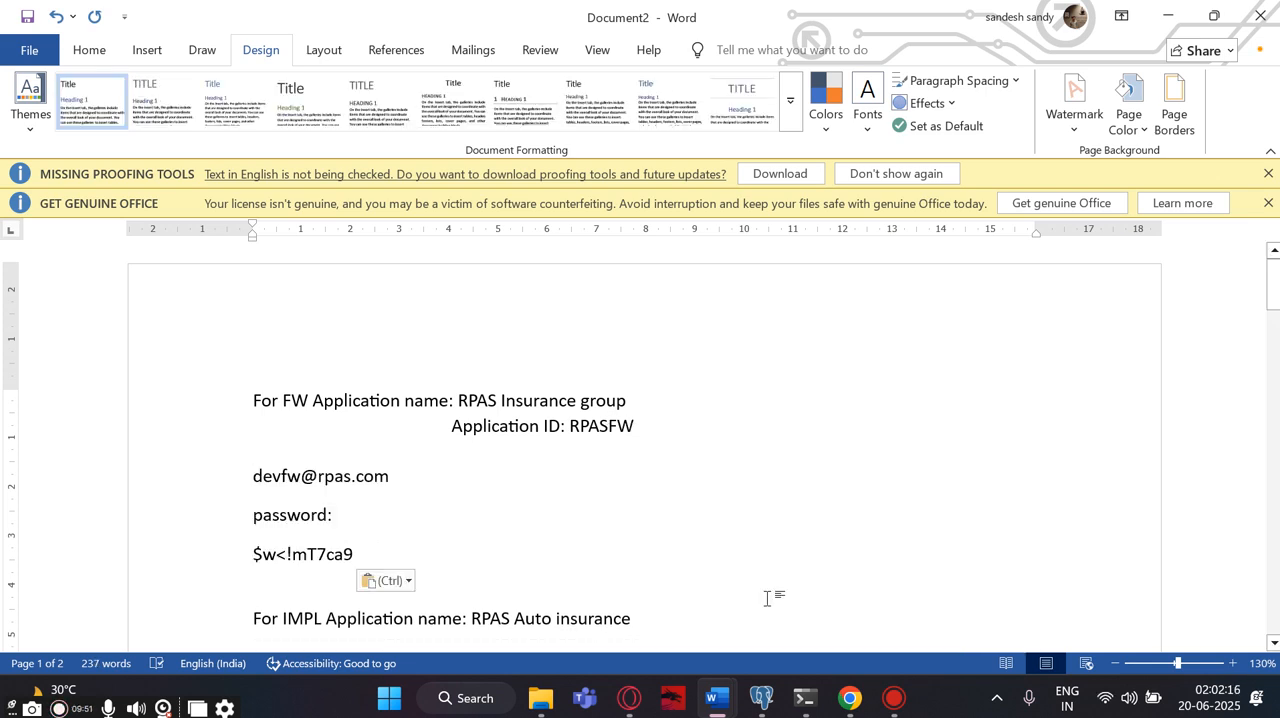
- Switch back to Pega Dev Studio in Chrome and finish the new application setup
left_click(860, 712)
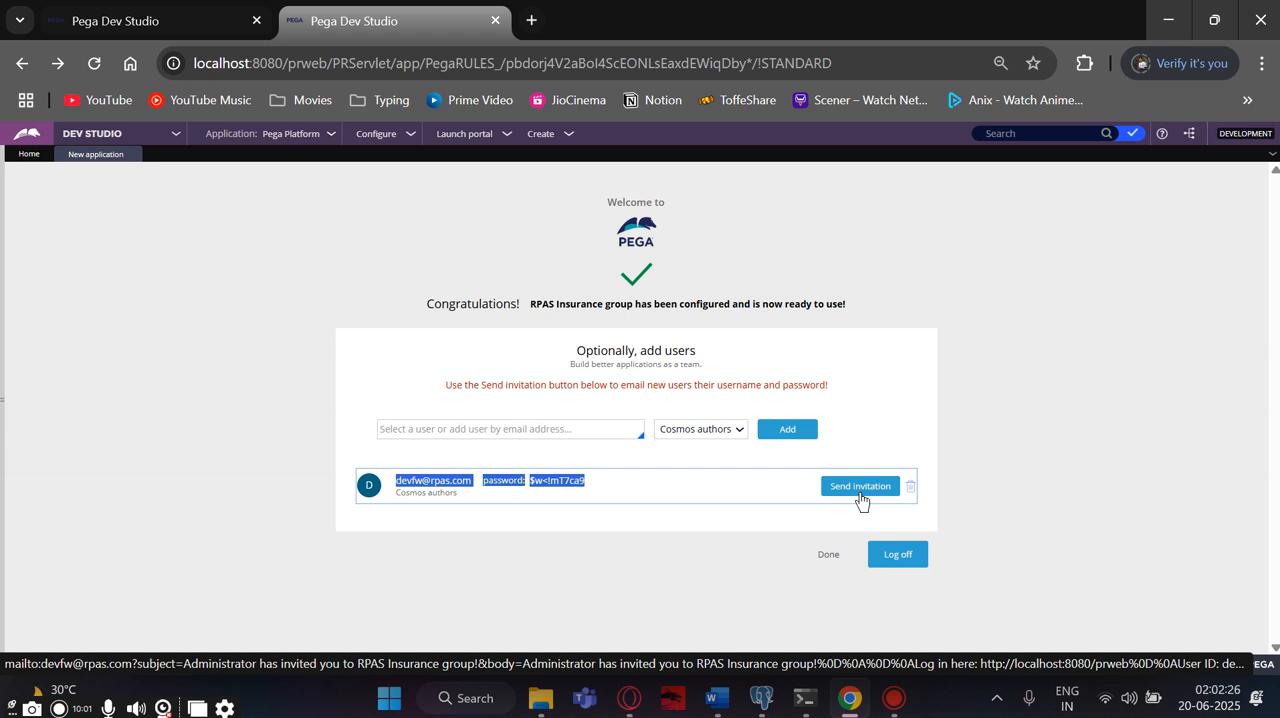
left_click(830, 555)
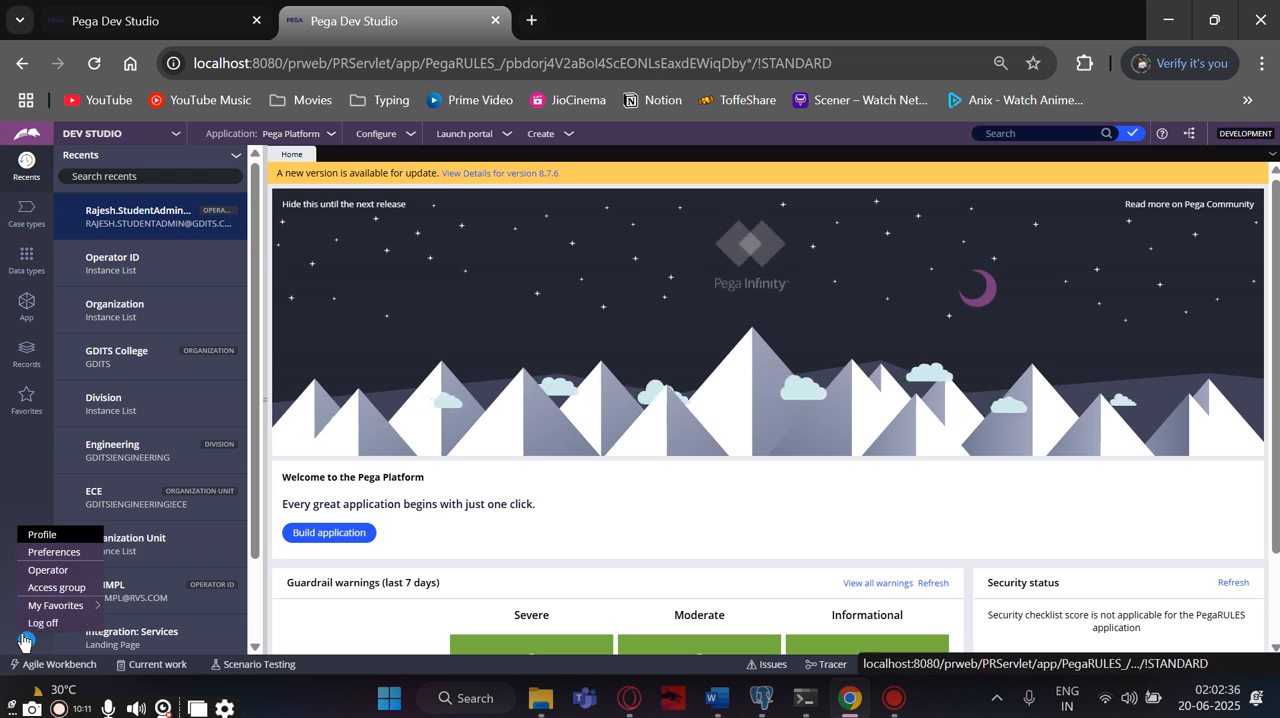
- Log off from the administrator session and clear the prefilled user name and password on the Pega login page
left_click(38, 623)
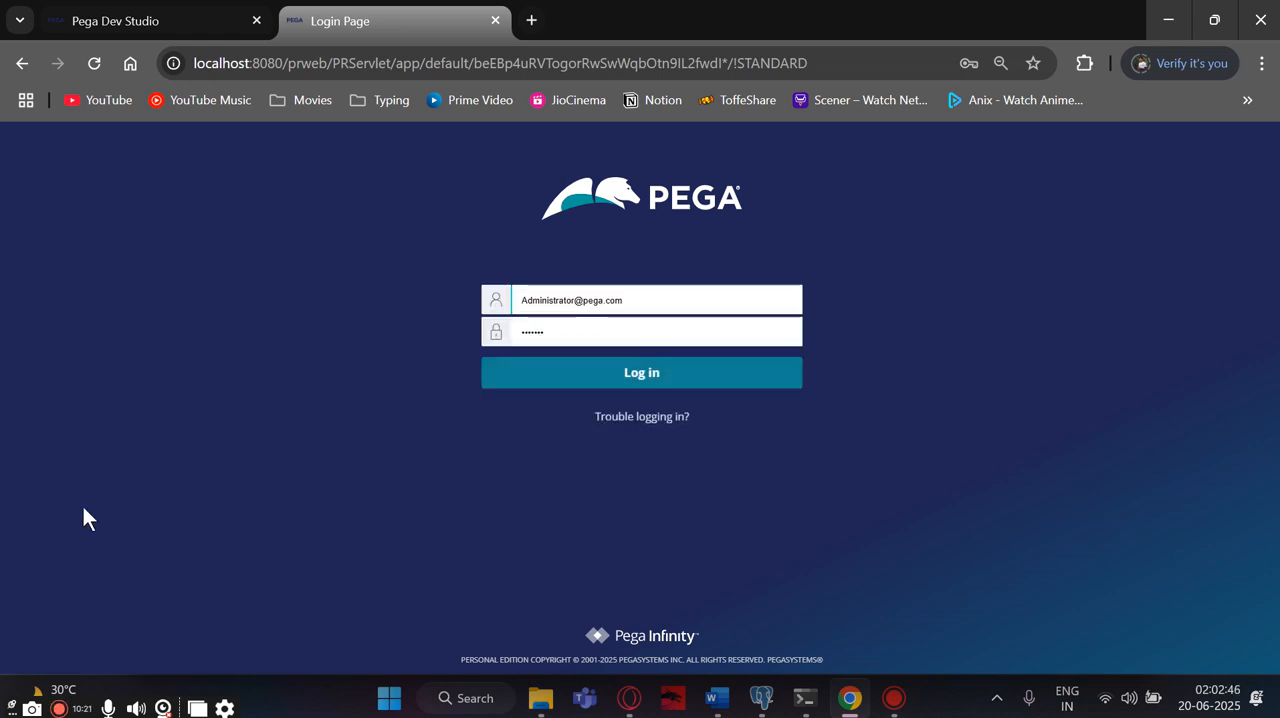
left_click_drag(627, 299, 493, 303)
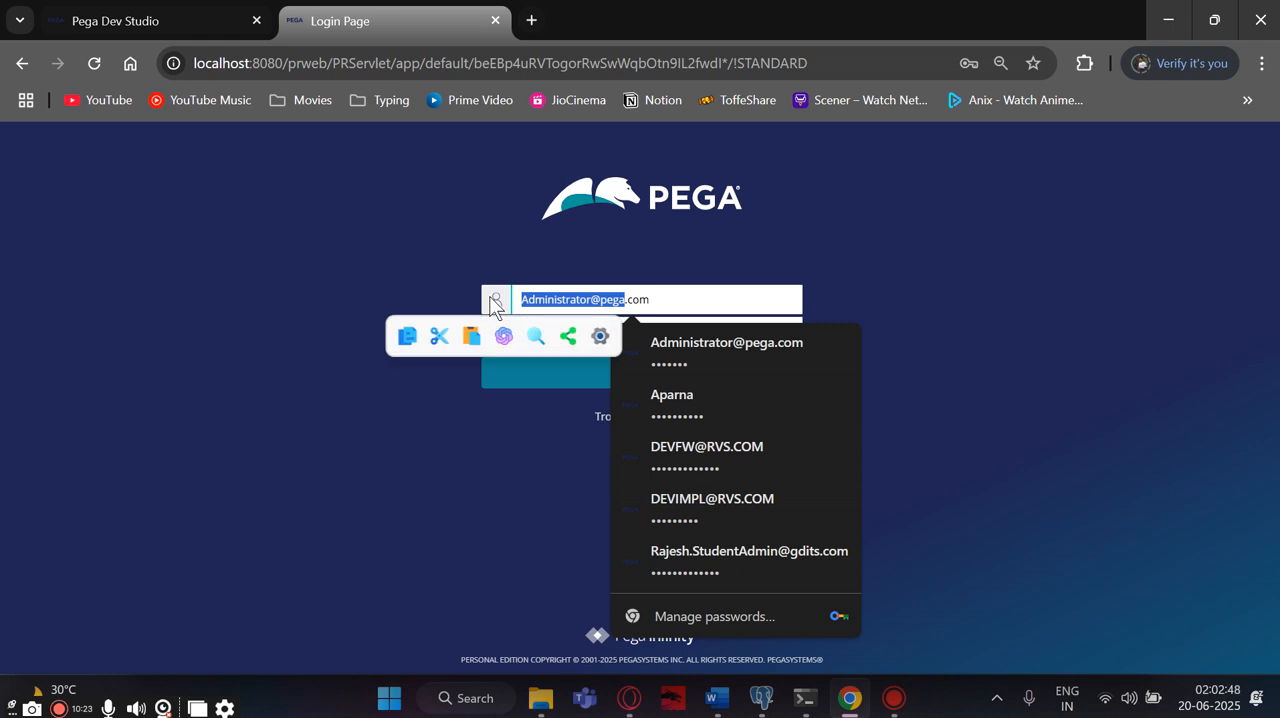
key("BackSpace")
left_click_drag(566, 306, 493, 303)
key("BackSpace")
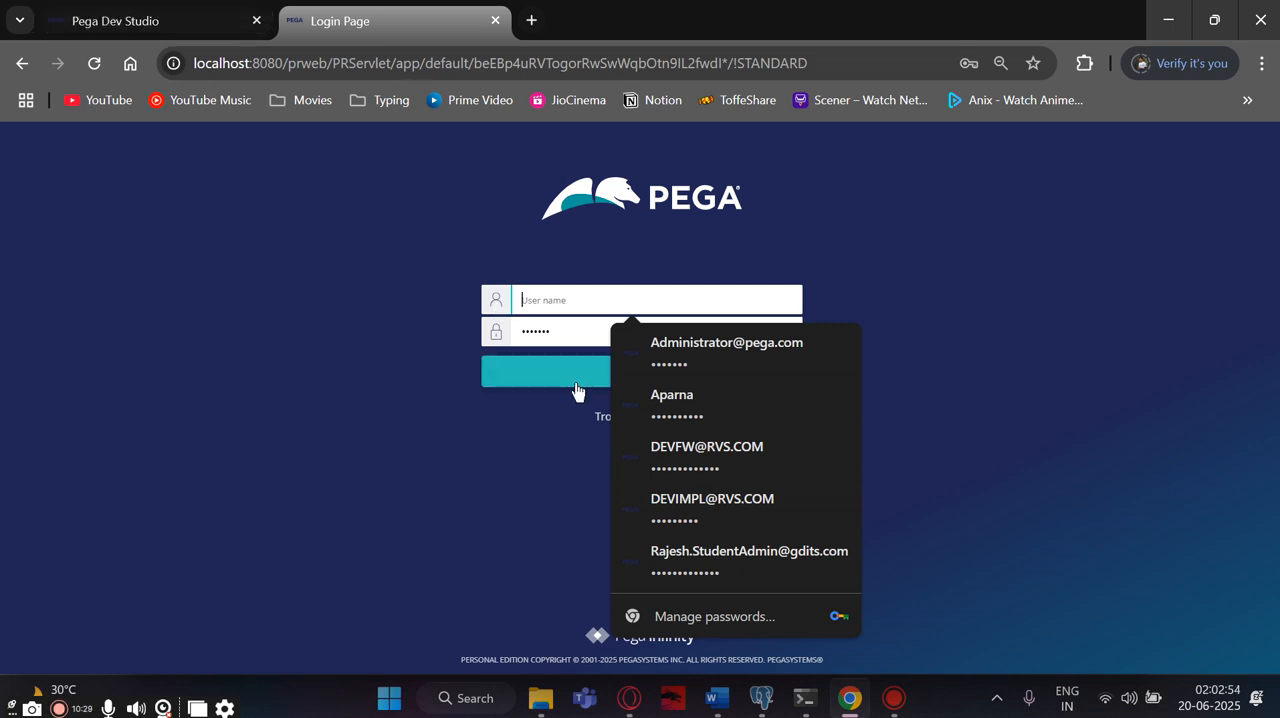
left_click_drag(560, 333, 516, 335)
key("BackSpace")
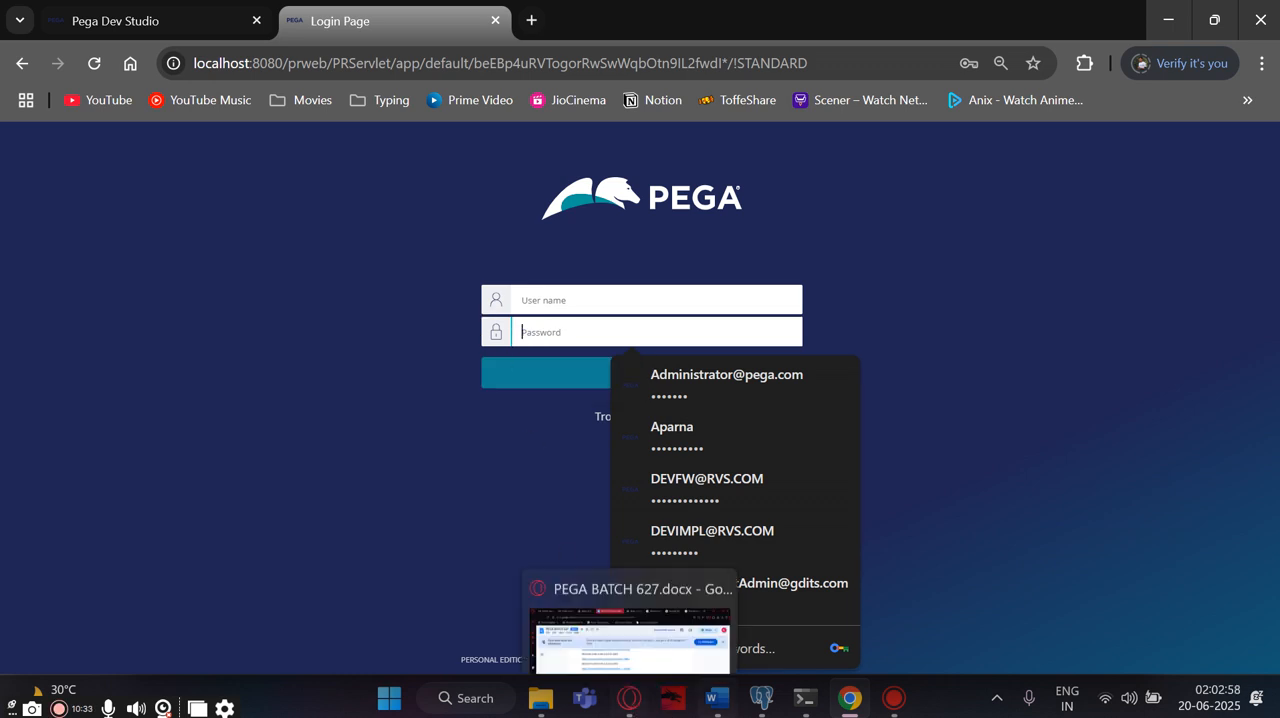
- Copy the framework developer's e-mail from Document2 in Word and enter it as the user name on the Pega login page in Chrome
left_click(716, 698)
left_click(810, 600)
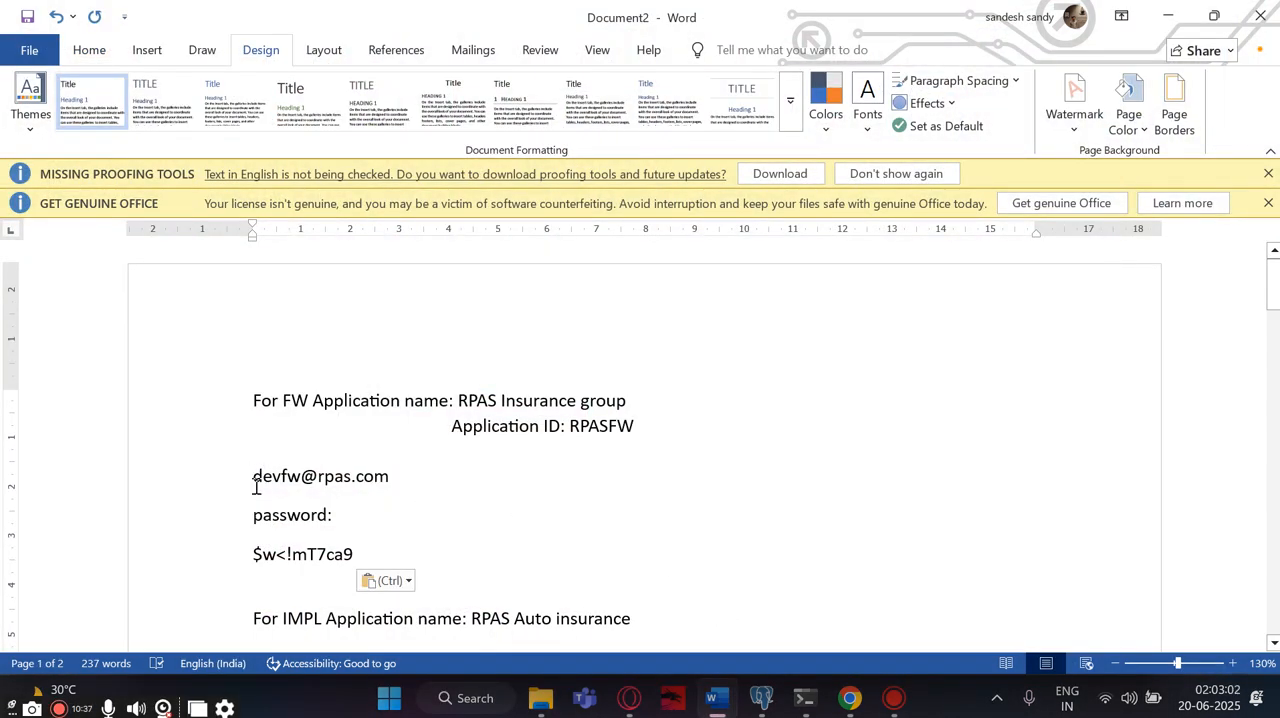
left_click_drag(254, 480, 406, 483)
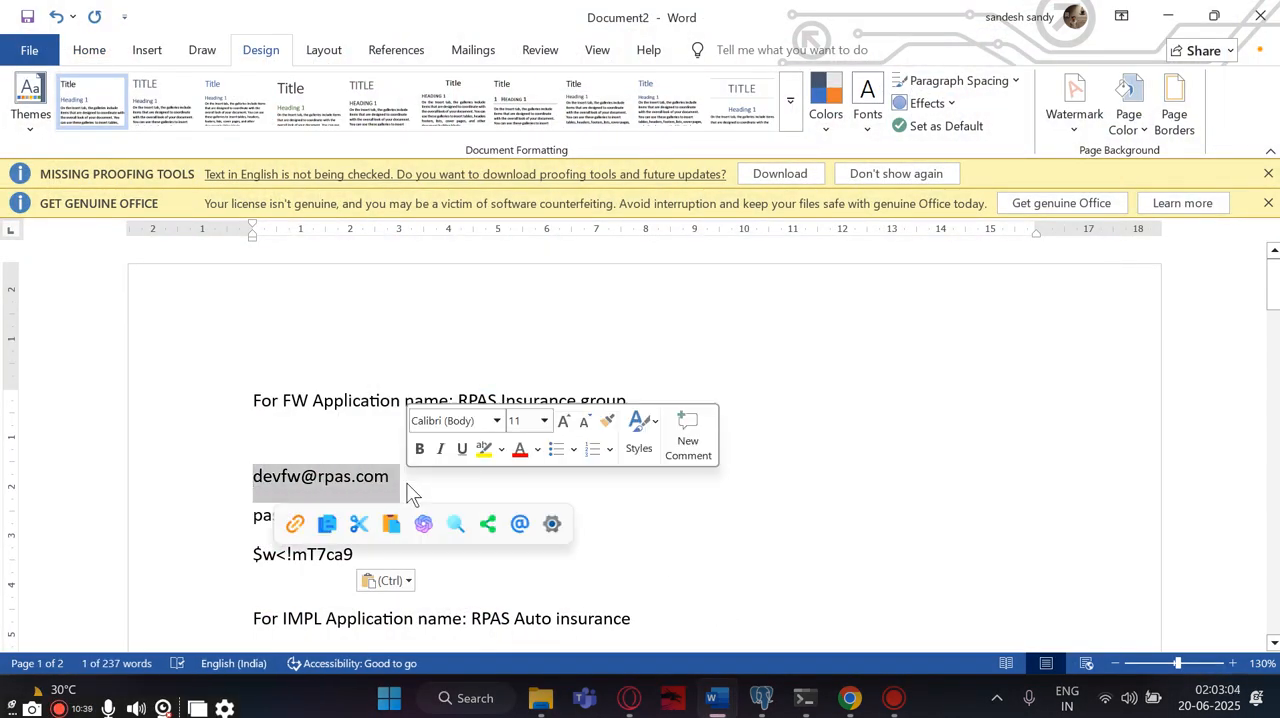
left_click(858, 700)
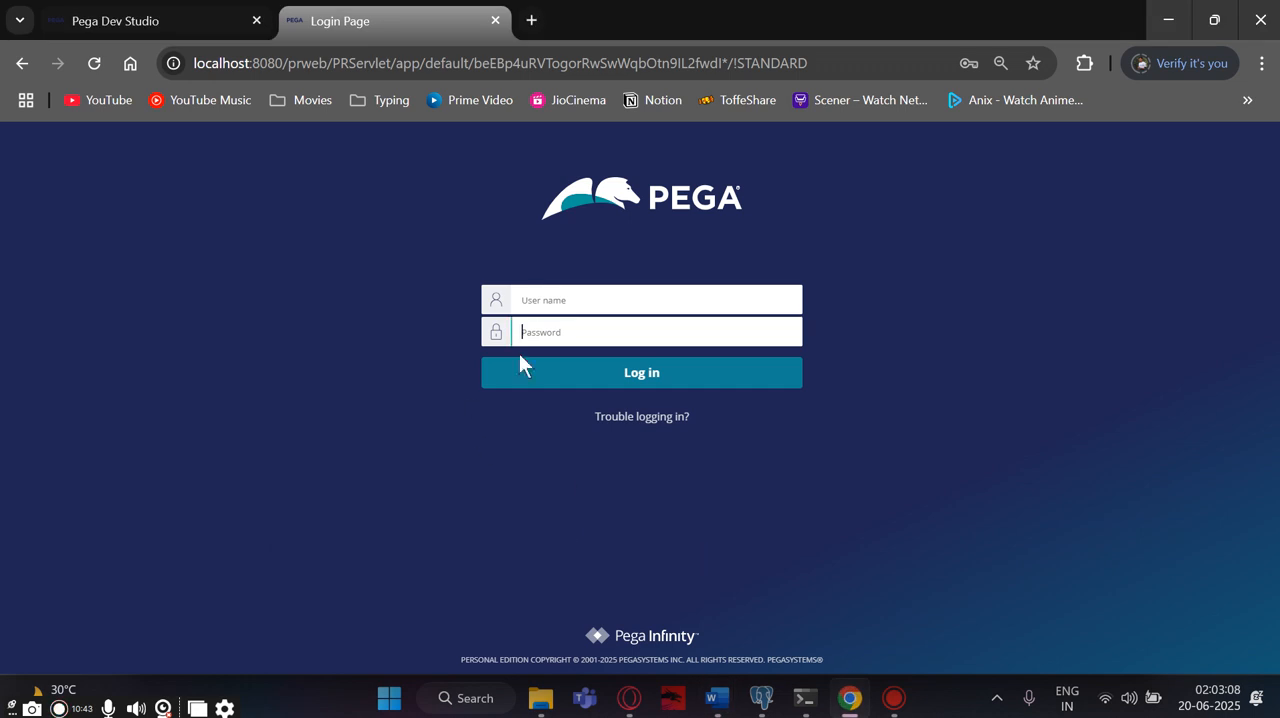
left_click(548, 308)
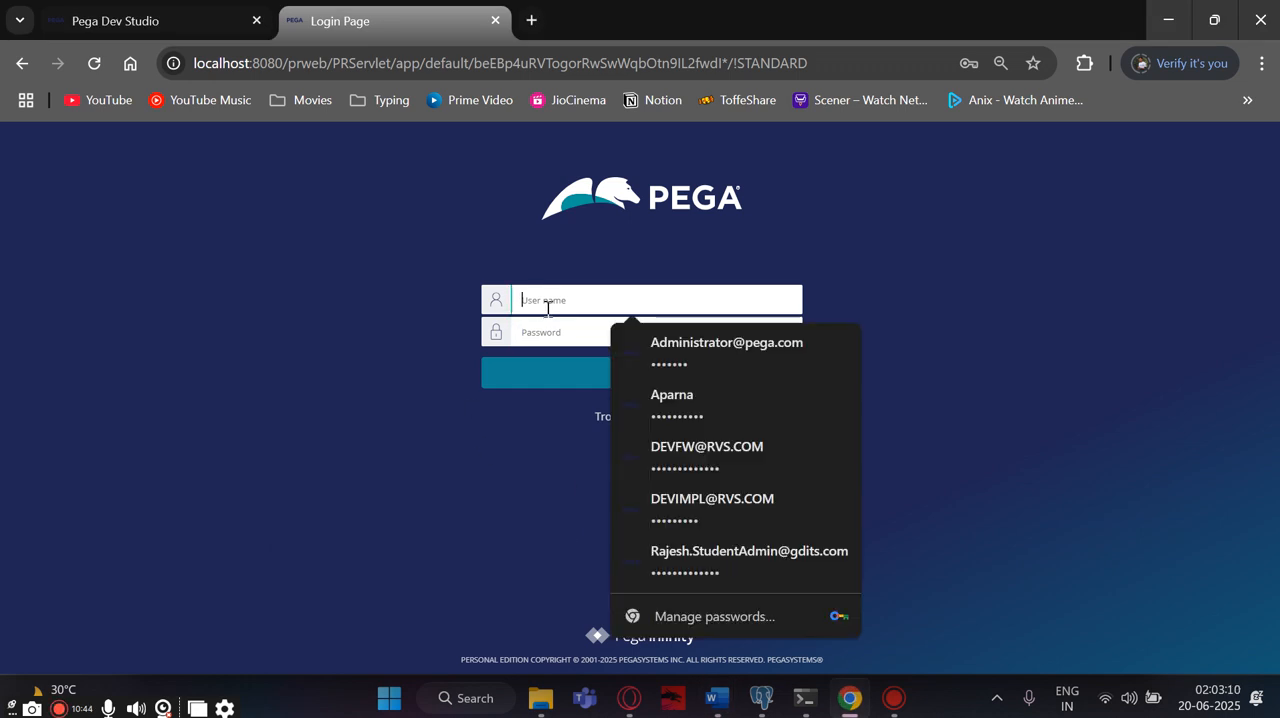
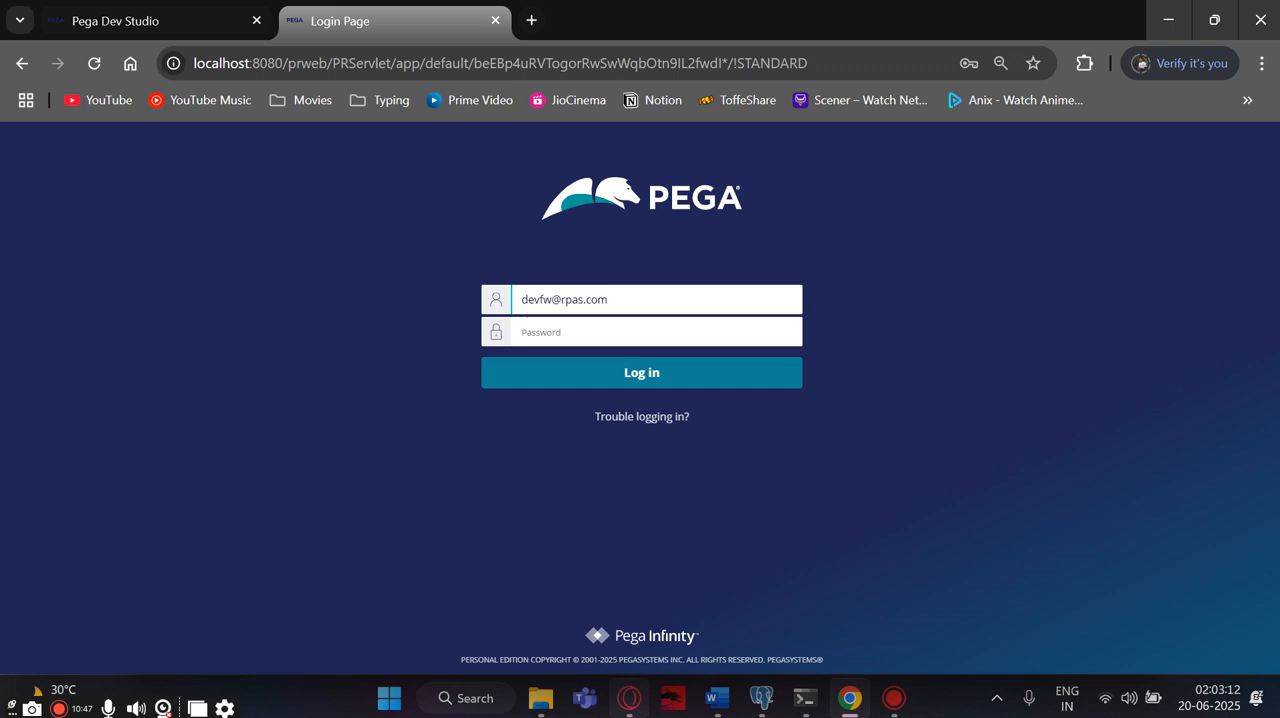
- Copy the developer's password from Document2 in Word into the Pega login password field in Chrome, log in and save the credentials in the browser
left_click(713, 702)
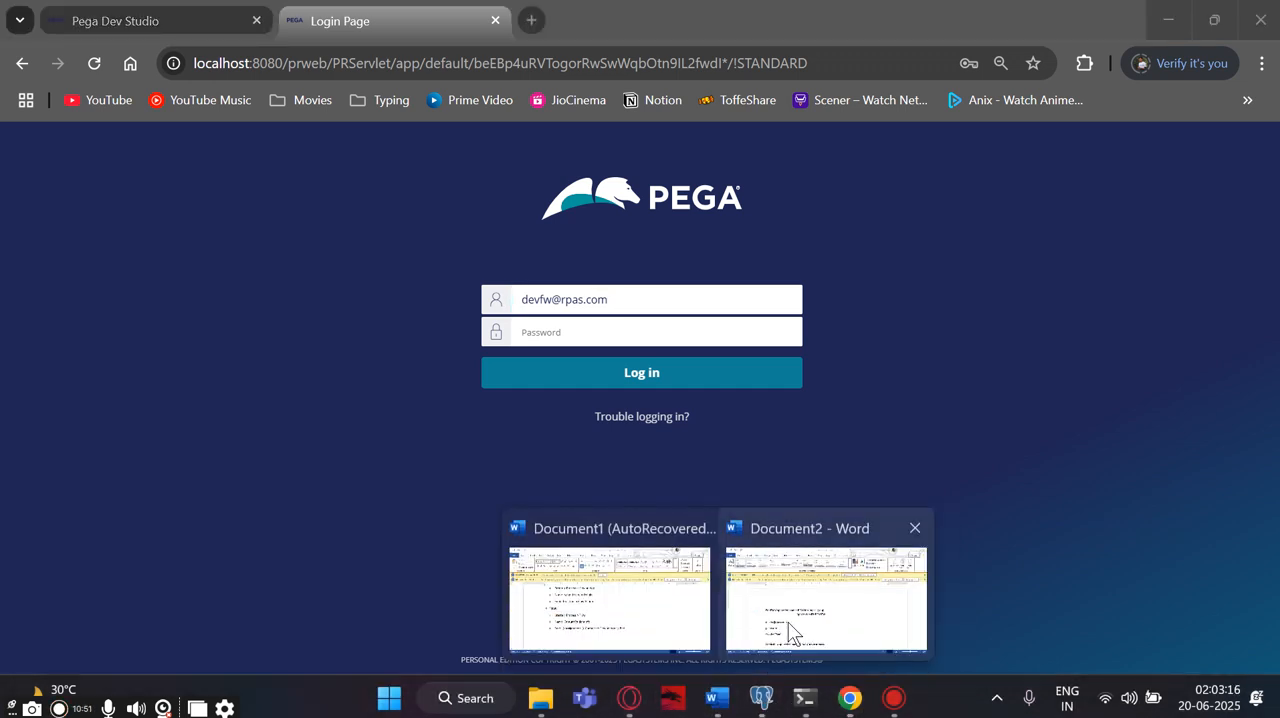
left_click(808, 600)
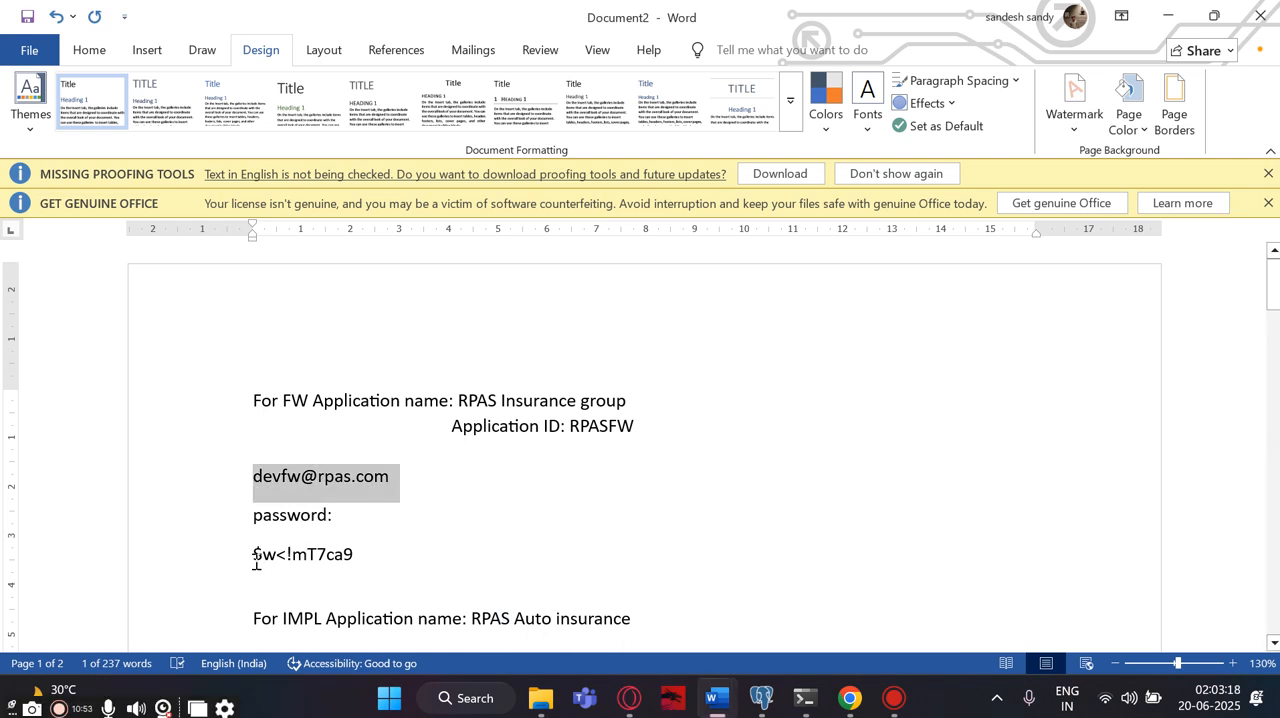
left_click_drag(256, 558, 384, 562)
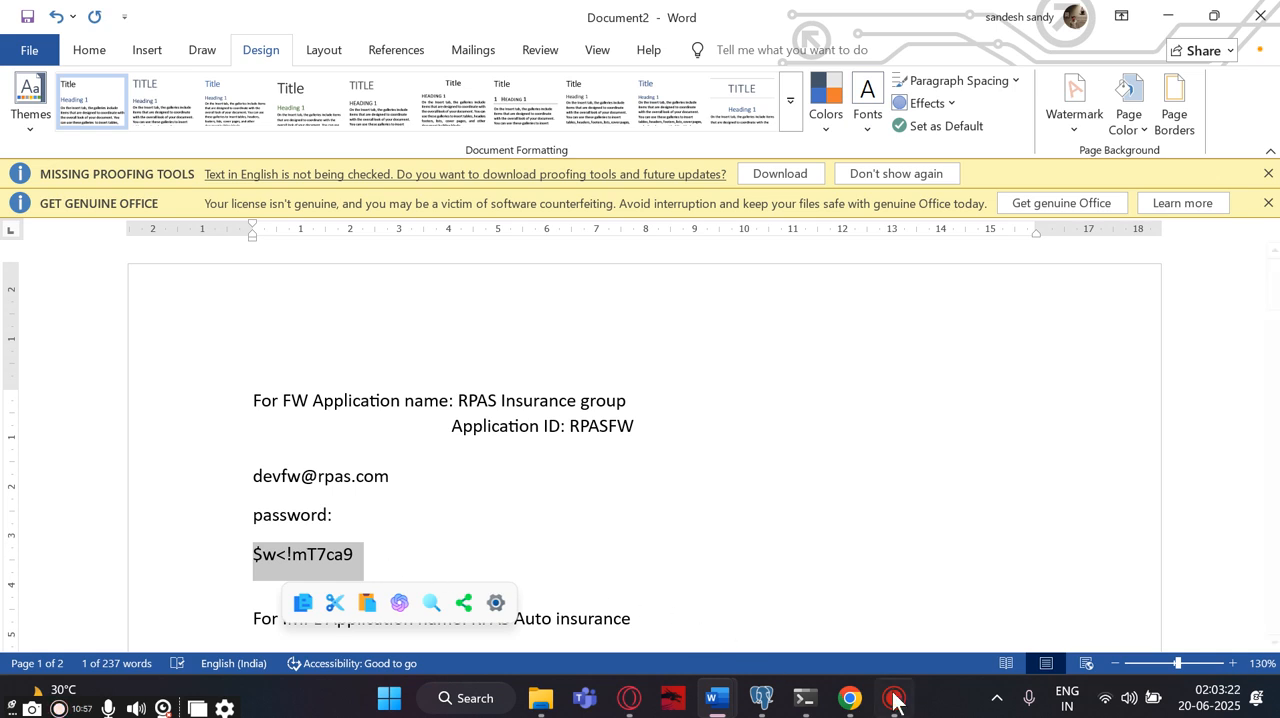
left_click(844, 700)
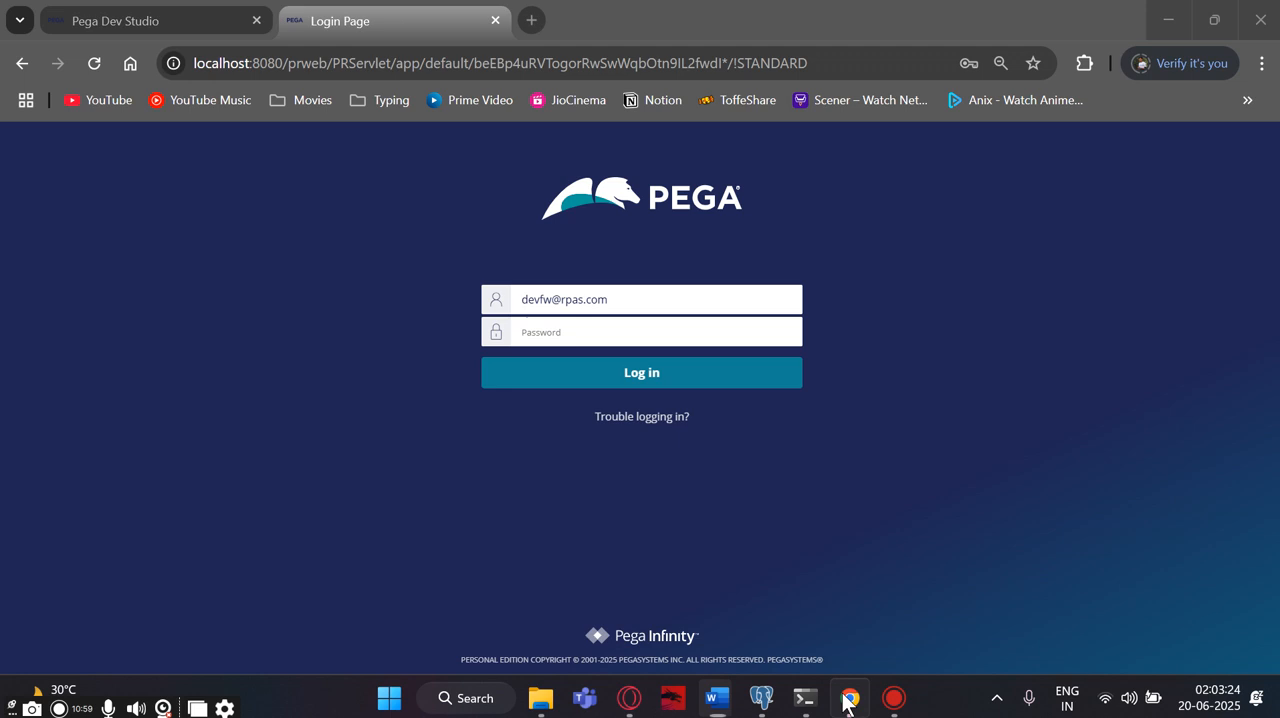
left_click(557, 333)
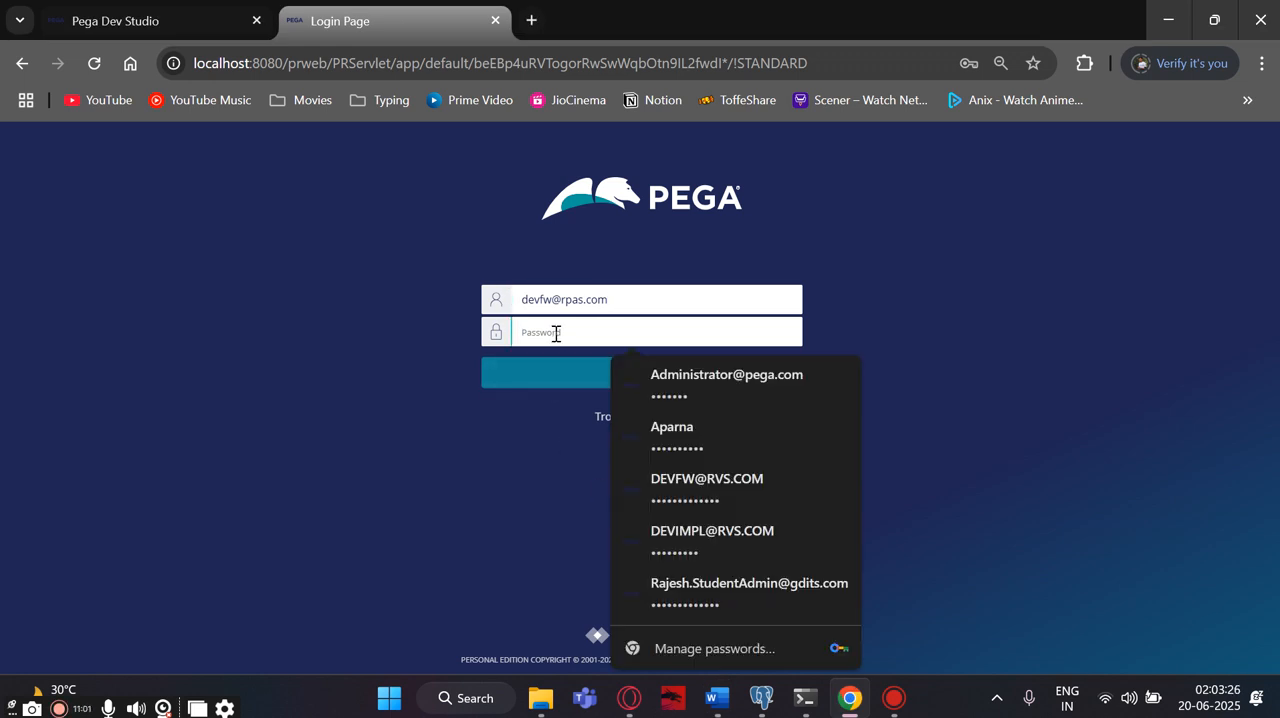
key("ctrl+v")
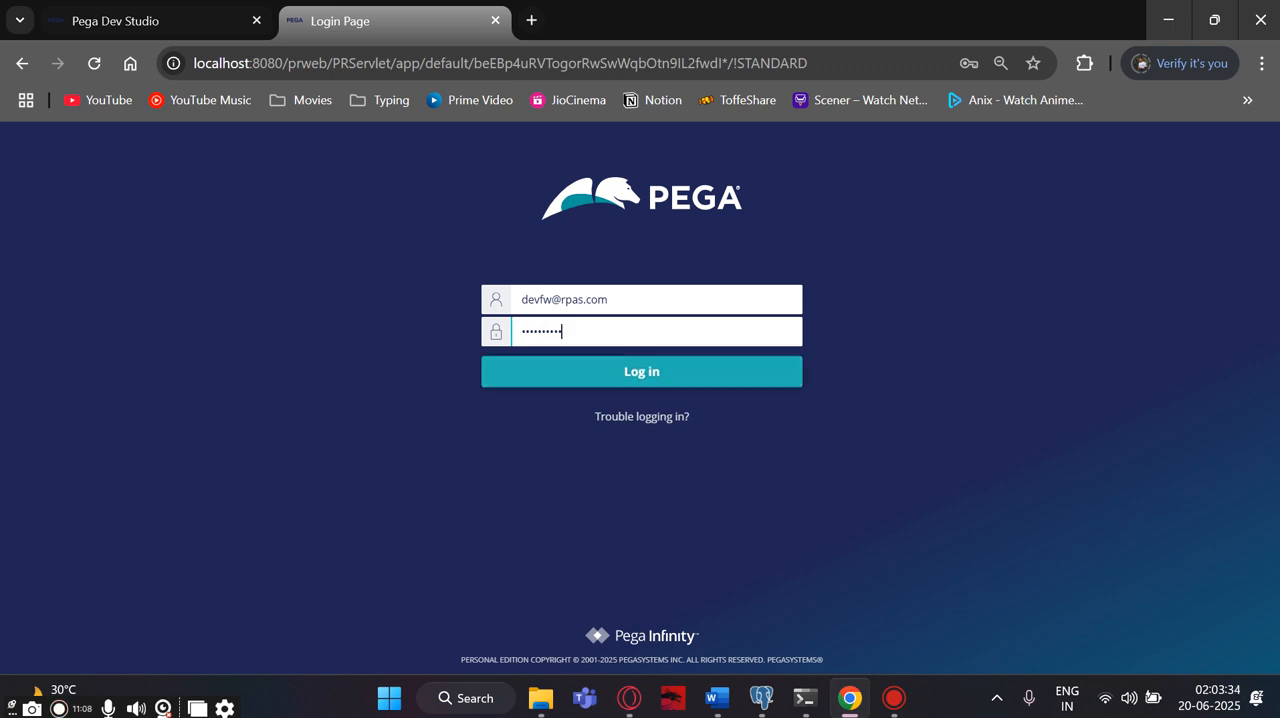
left_click(611, 386)
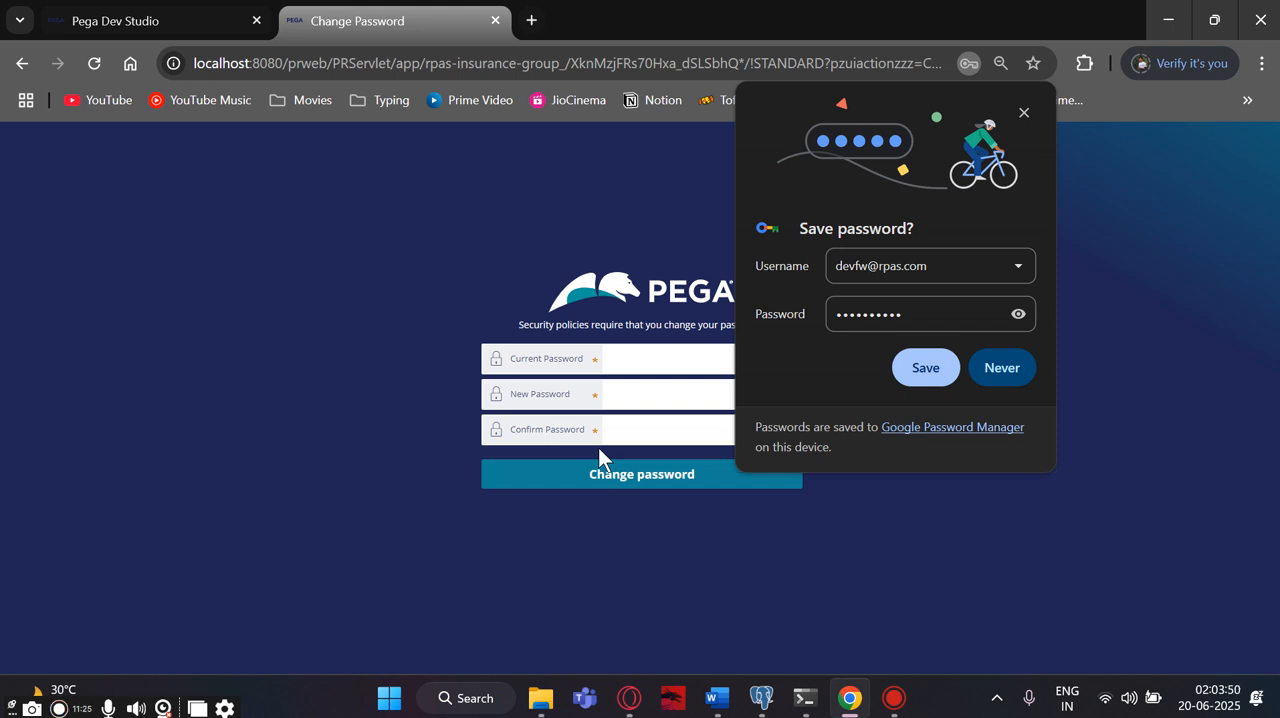
left_click(917, 363)
left_click(770, 421)
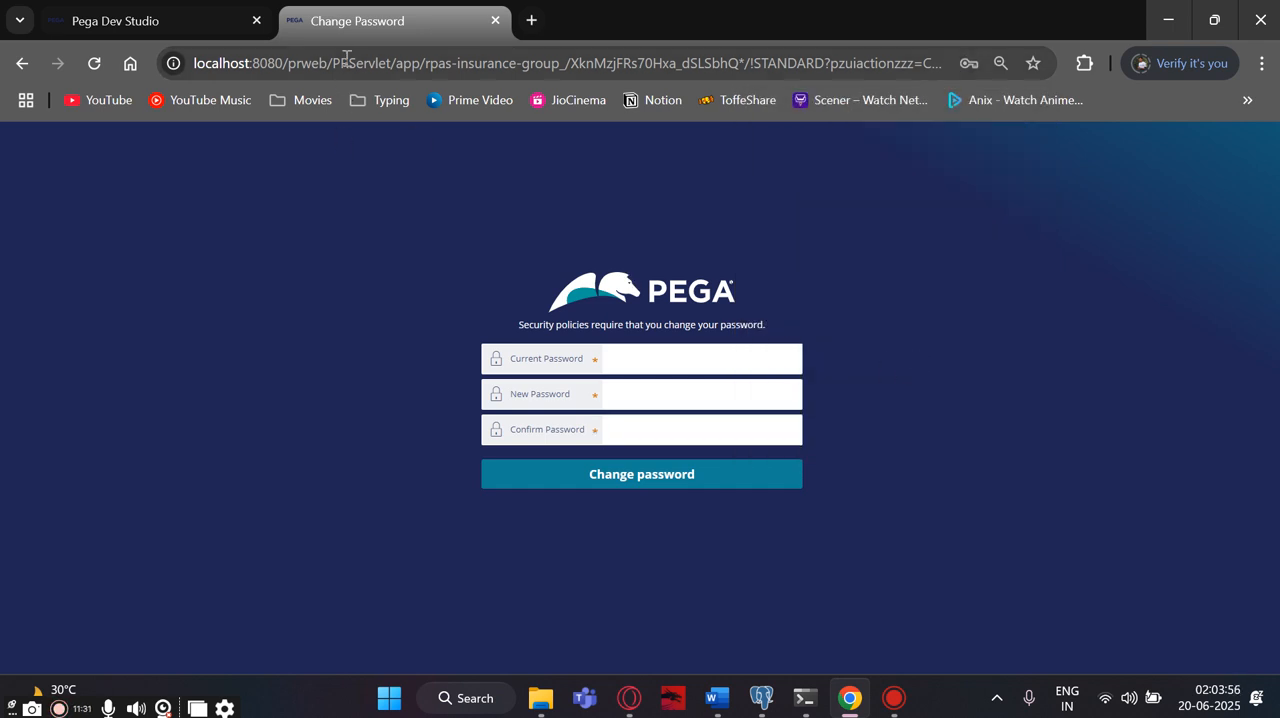
- Change the developer's password by entering the current password, the new password and its confirmation
left_click(627, 346)
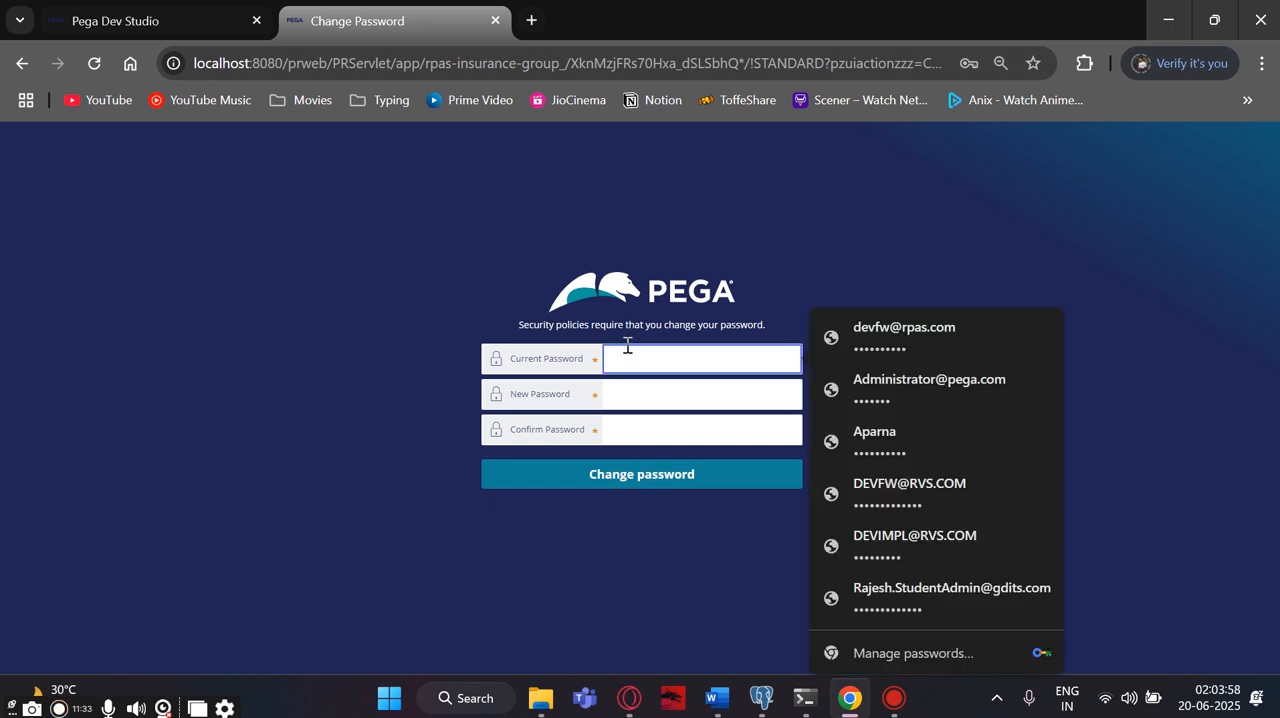
key("ctrl+v")
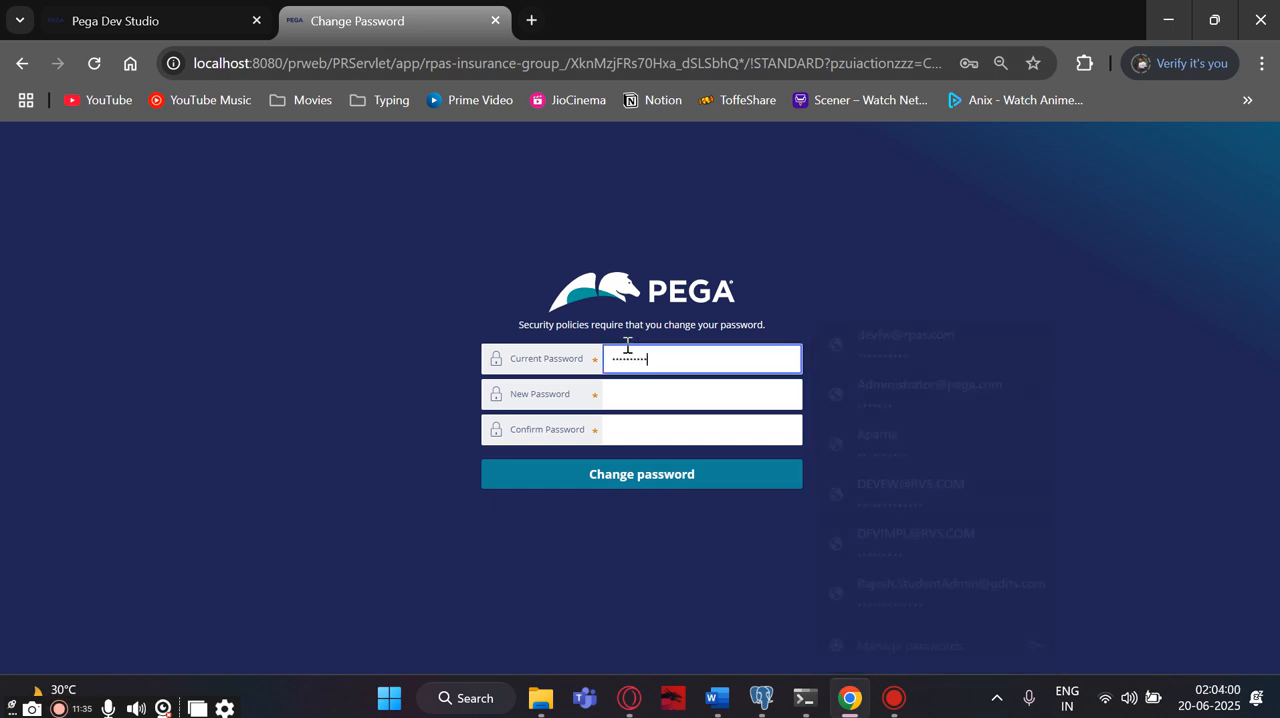
left_click(624, 398)
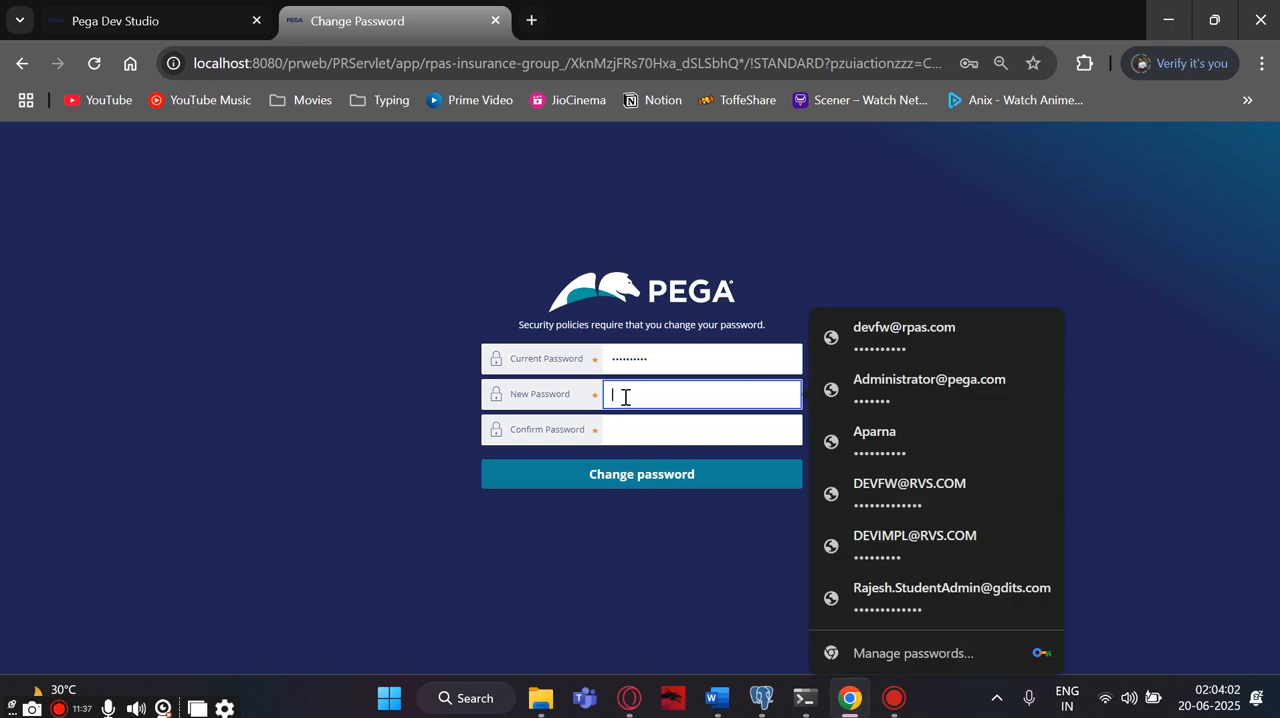
type("•")
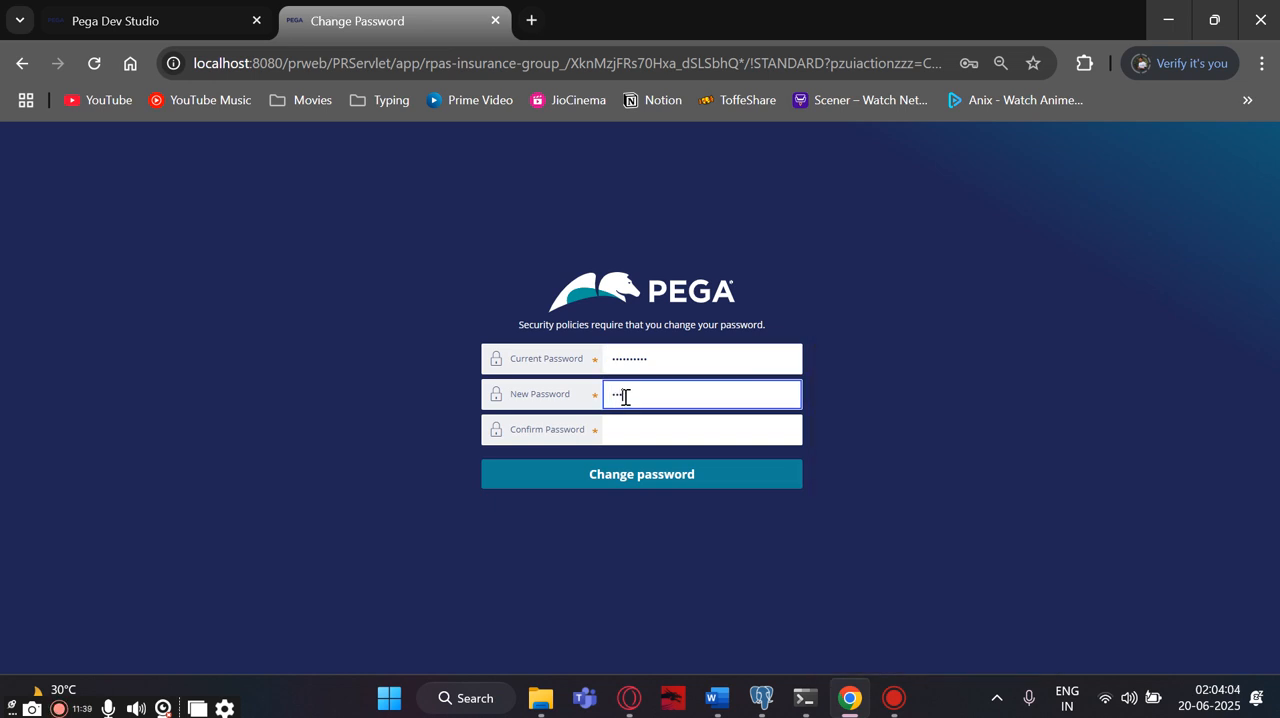
type("••")
left_click(691, 436)
type("•••••")
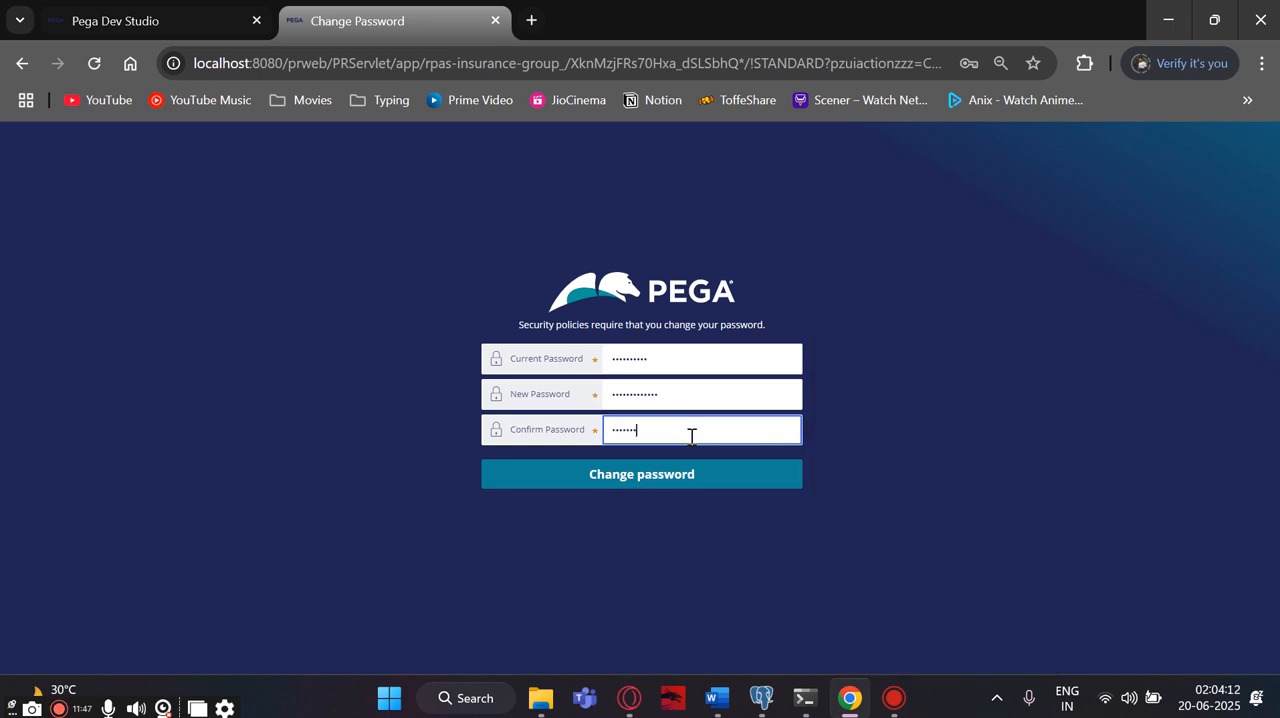
type("••••••••")
left_click(659, 477)
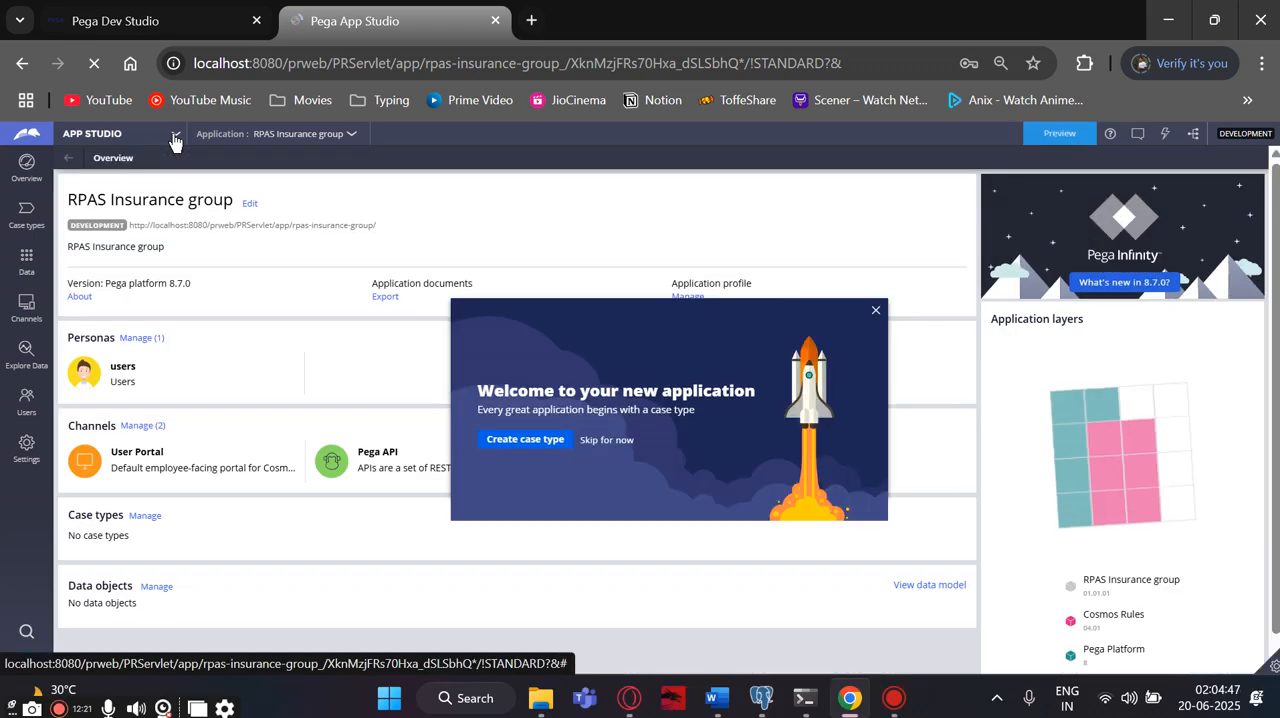
- Update the browser's saved password and switch the RPAS Insurance group application from App Studio to Dev Studio, dismissing the welcome dialog
left_click(174, 137)
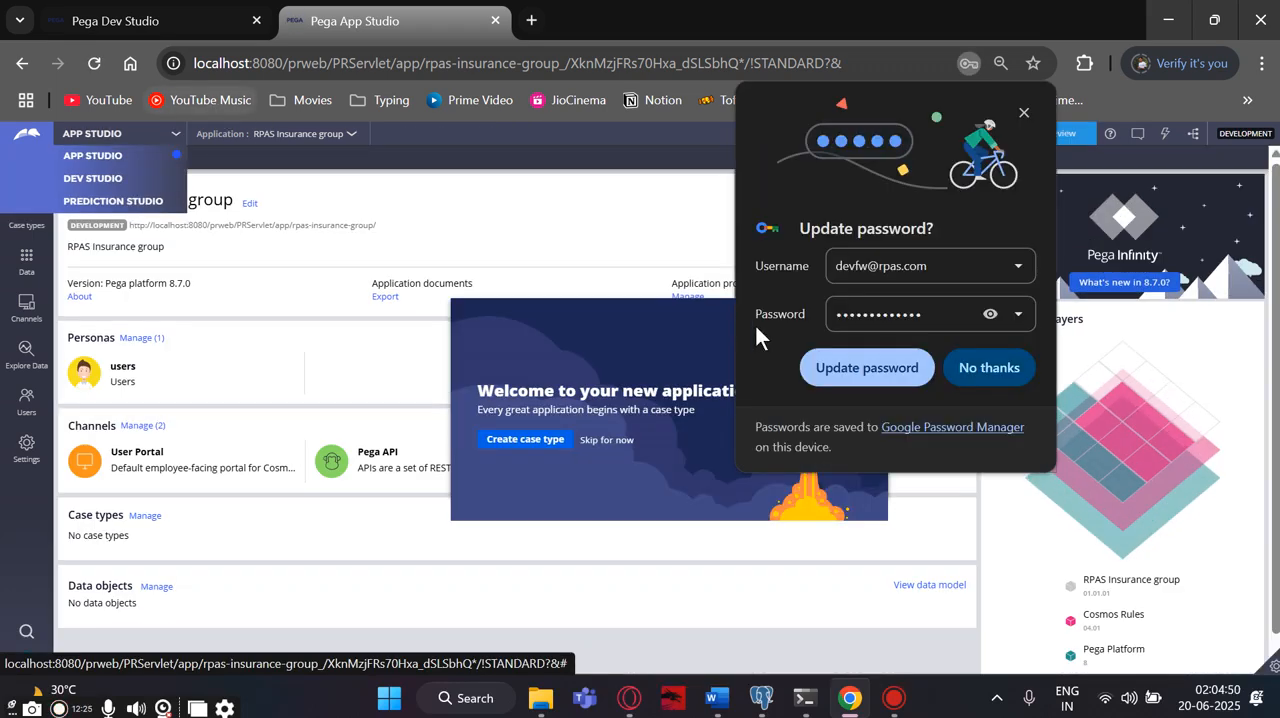
left_click(818, 356)
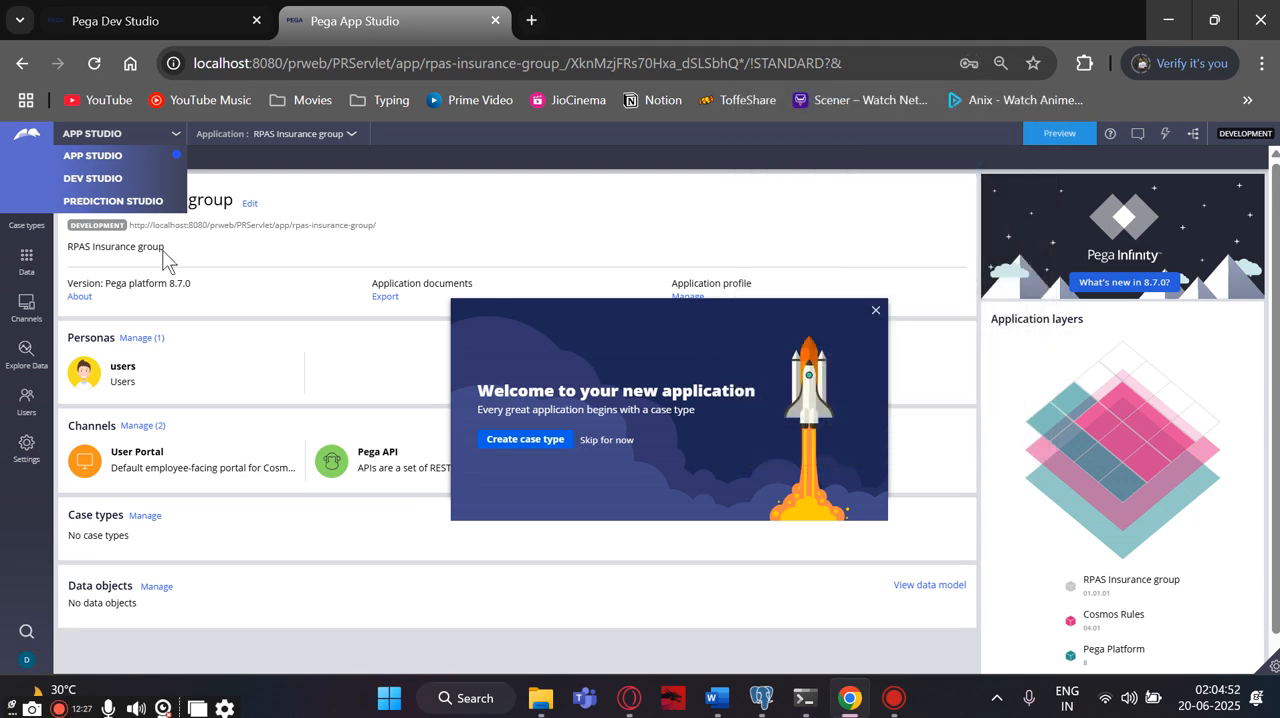
left_click(305, 190)
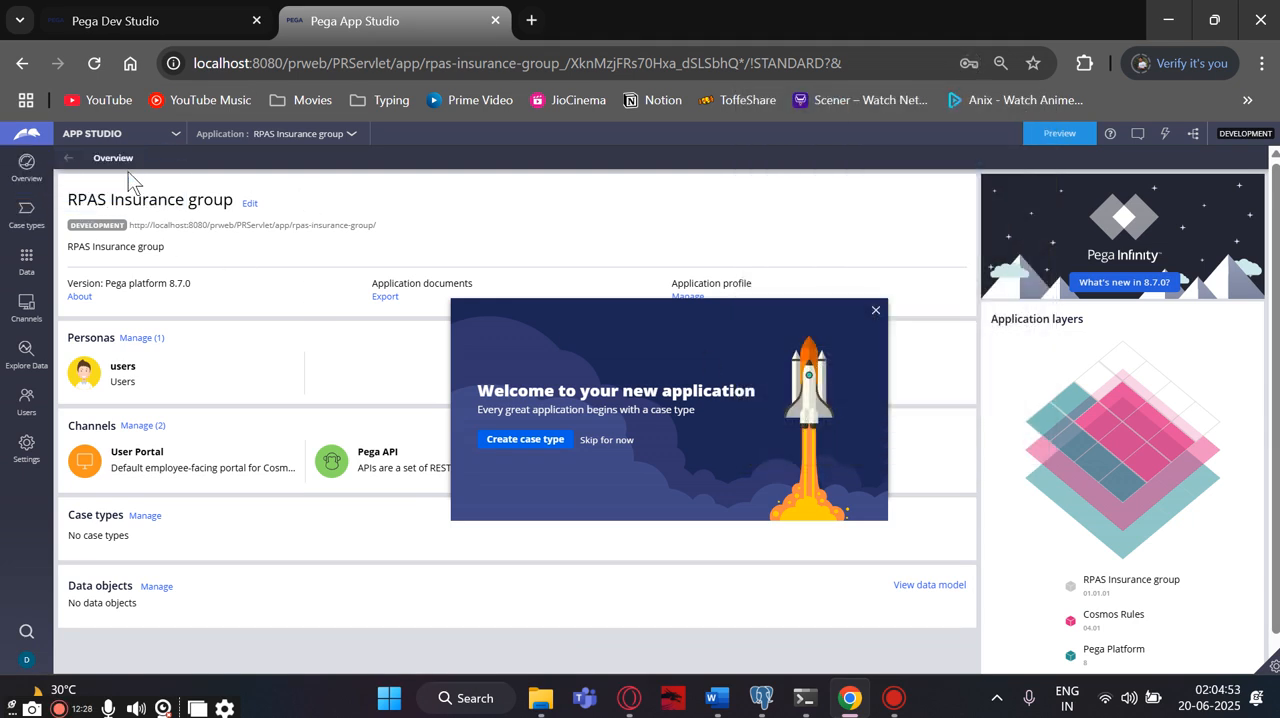
left_click(175, 134)
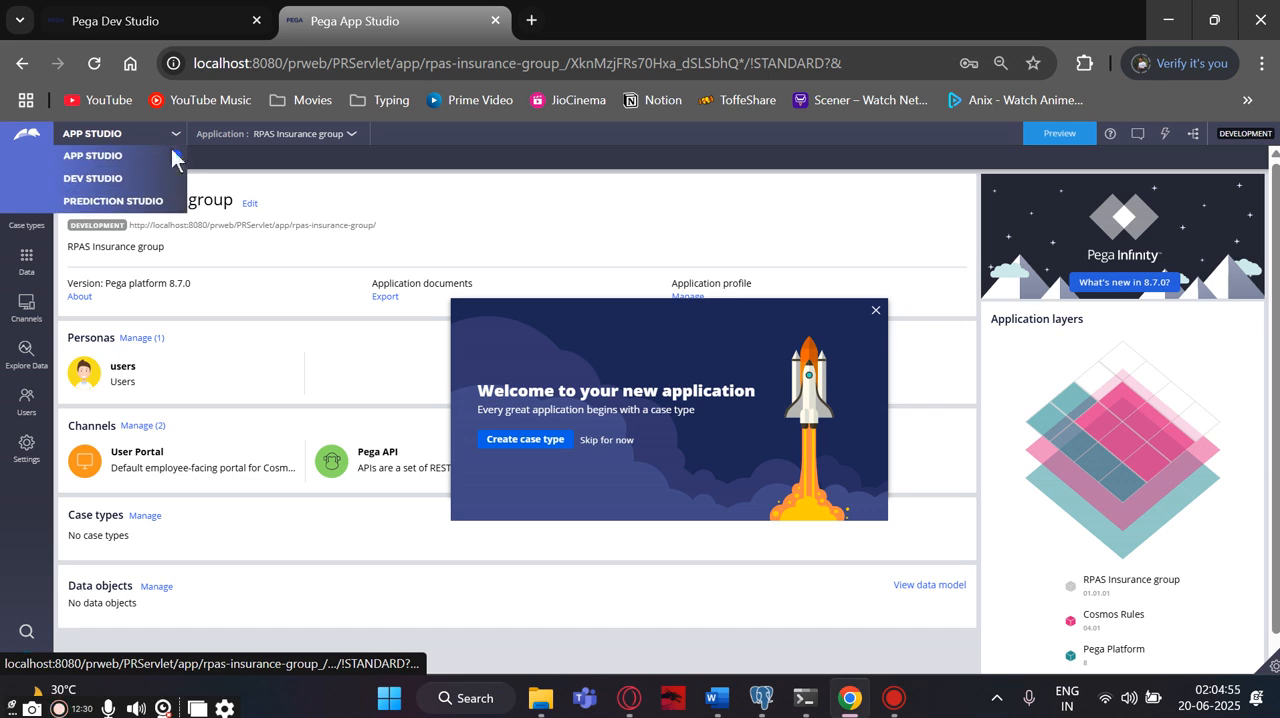
left_click(875, 311)
left_click(174, 135)
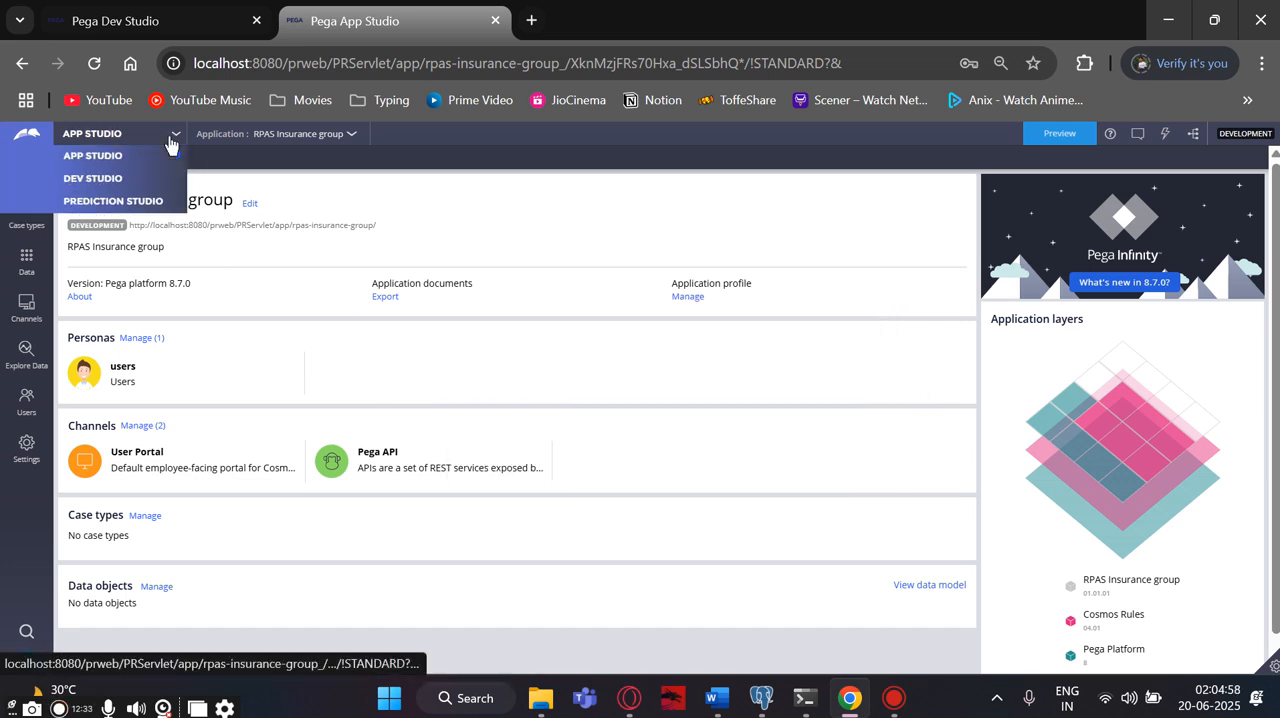
left_click(127, 176)
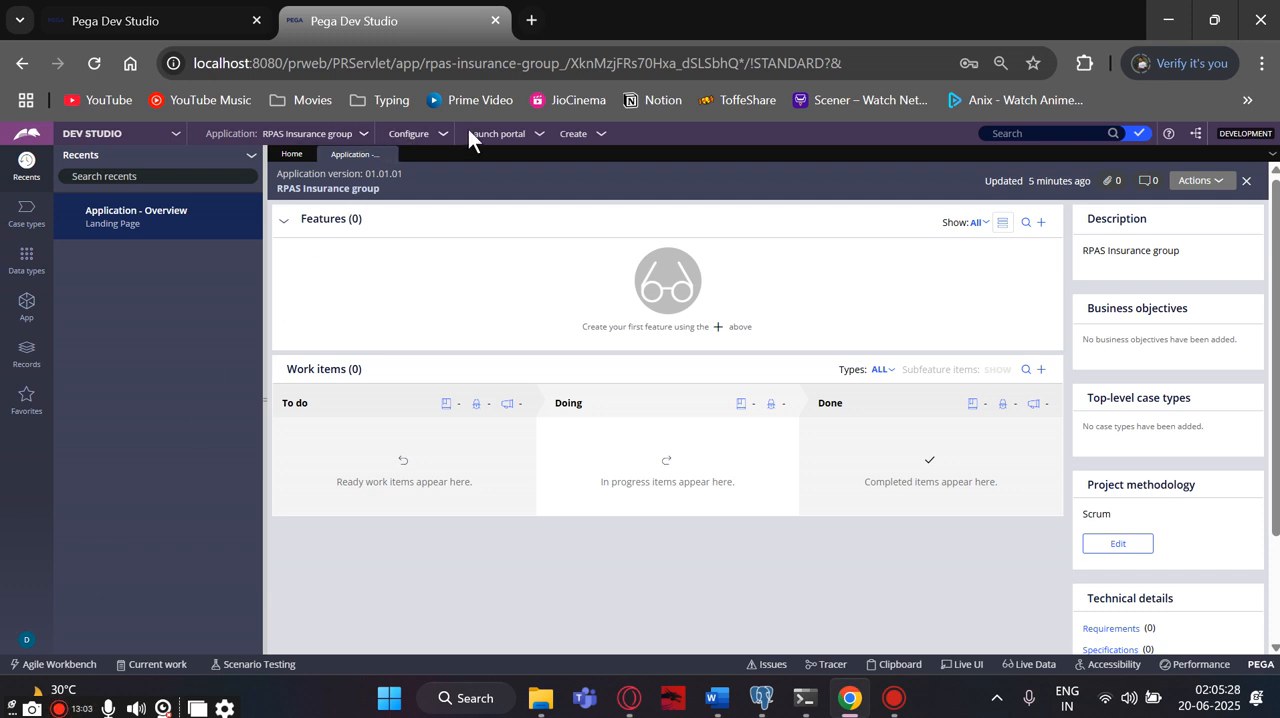
- Log off the framework developer and log back in as administrator with the browser's saved user name and password
left_click(28, 644)
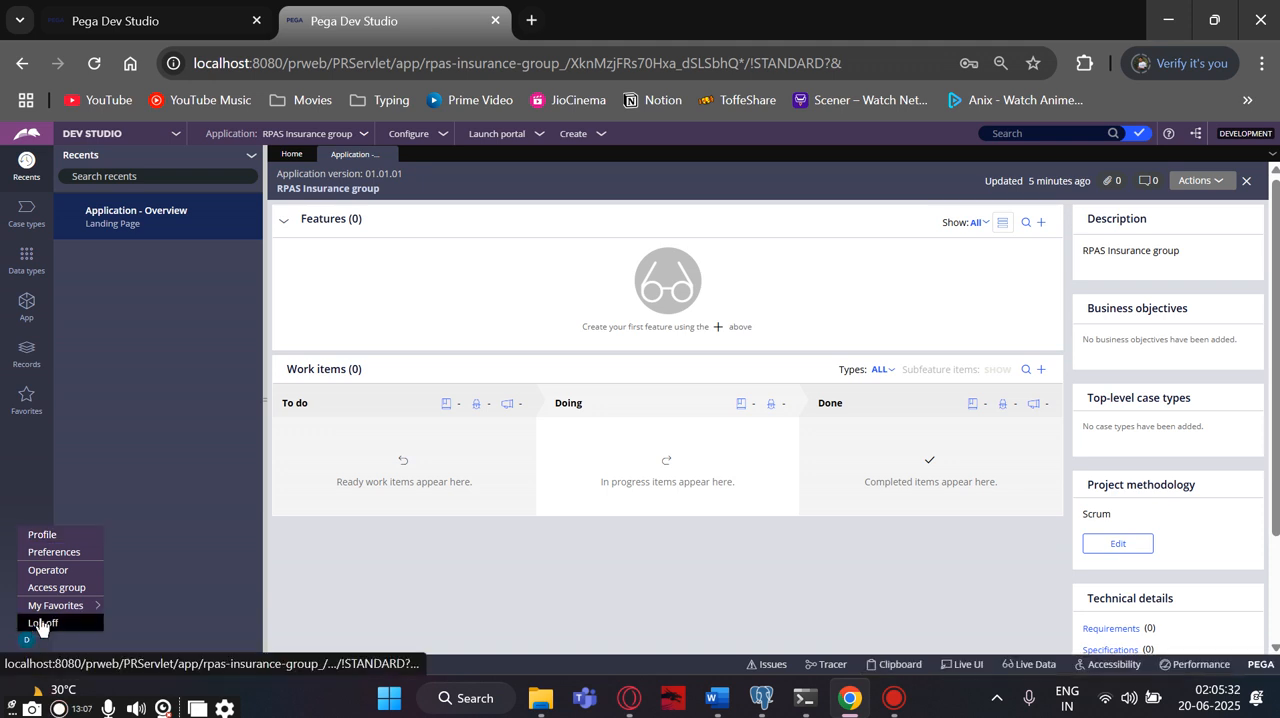
left_click(40, 624)
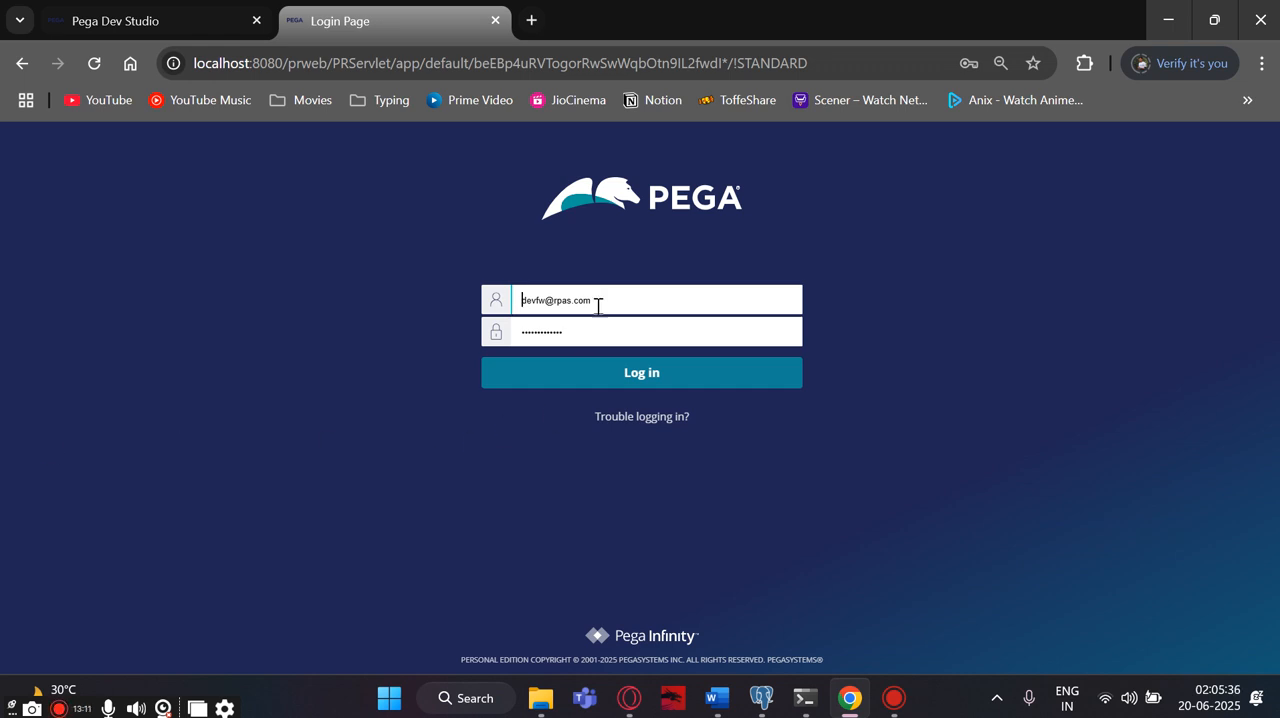
left_click_drag(597, 300, 516, 299)
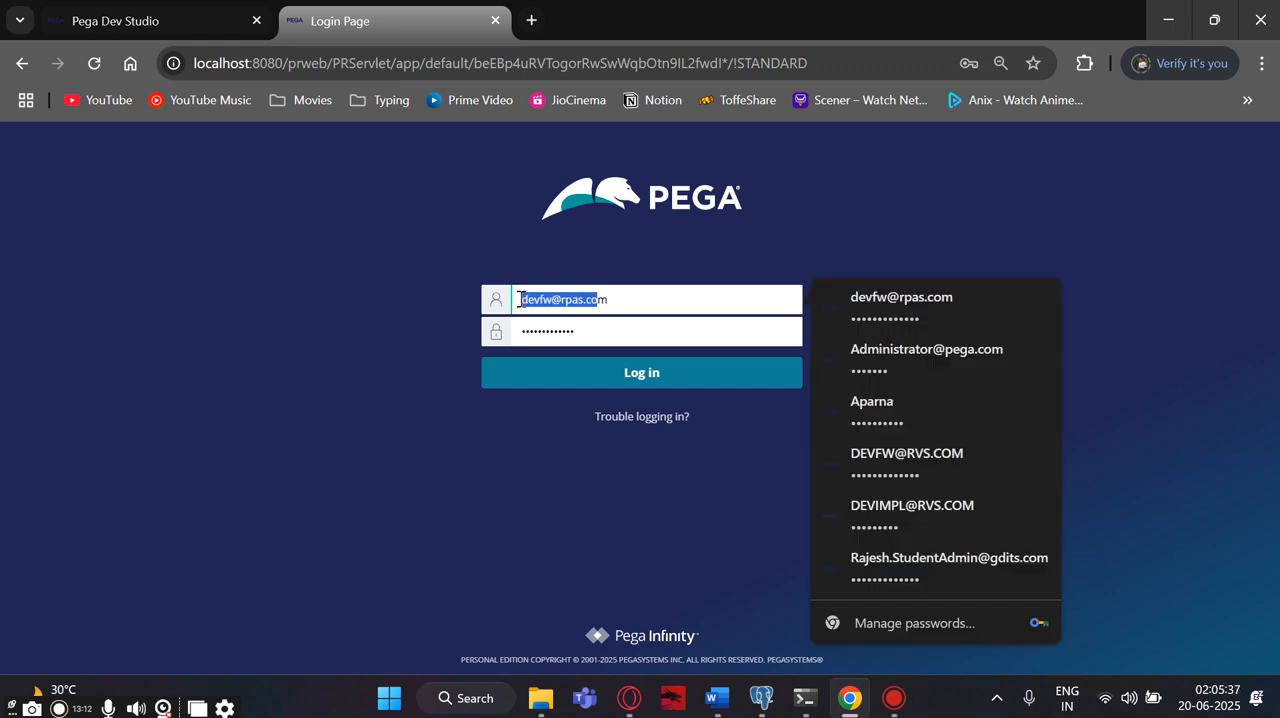
left_click(877, 360)
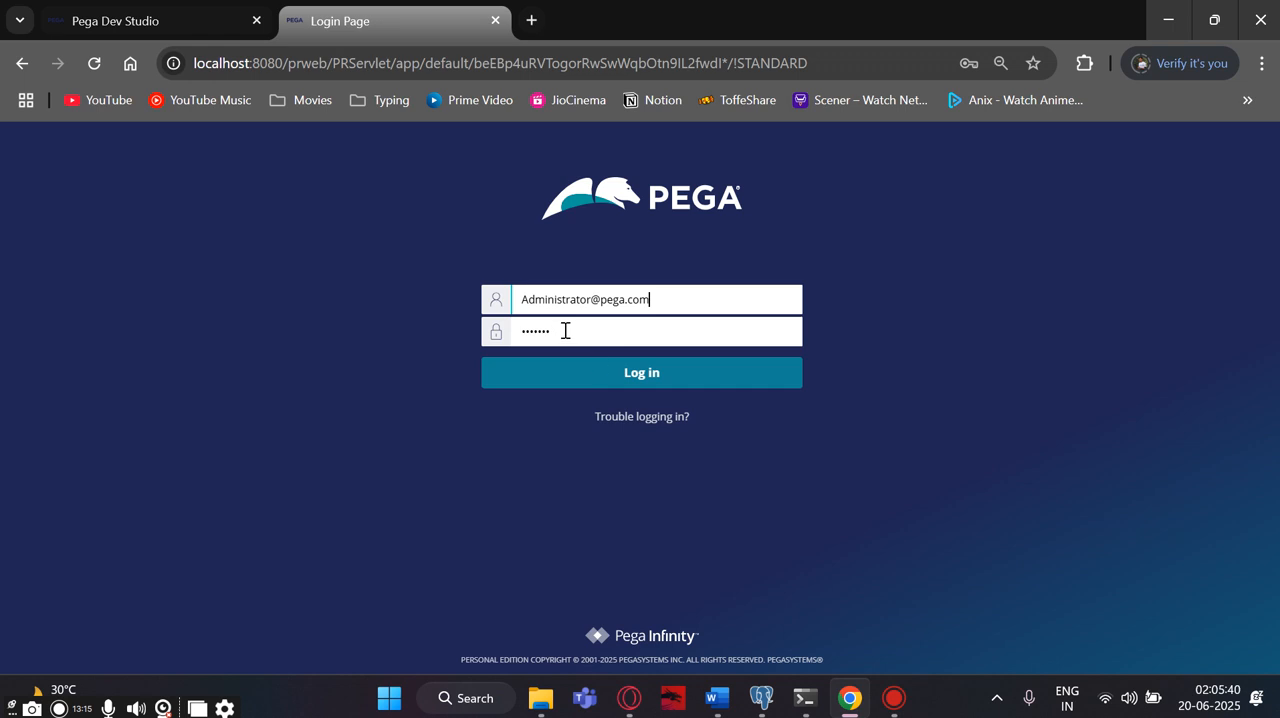
left_click(613, 378)
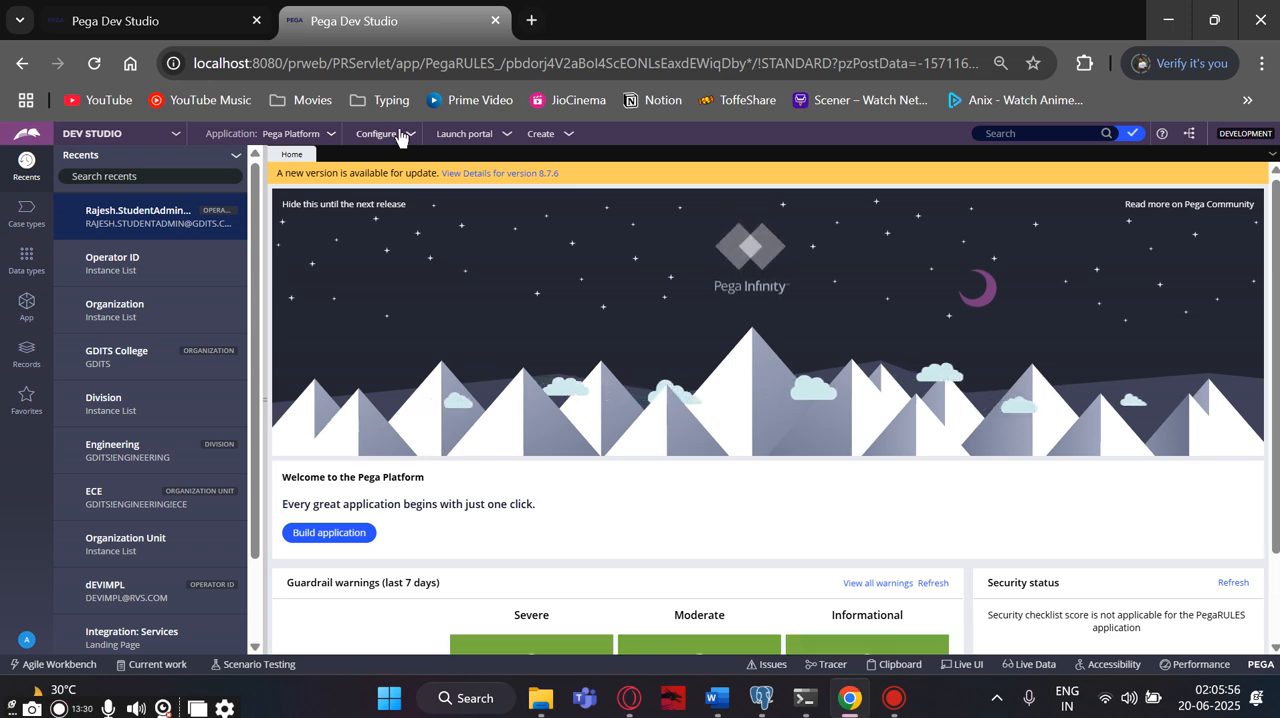
- Start a new application built on the RPAS Insurance group framework and continue to the application naming page
left_click(331, 134)
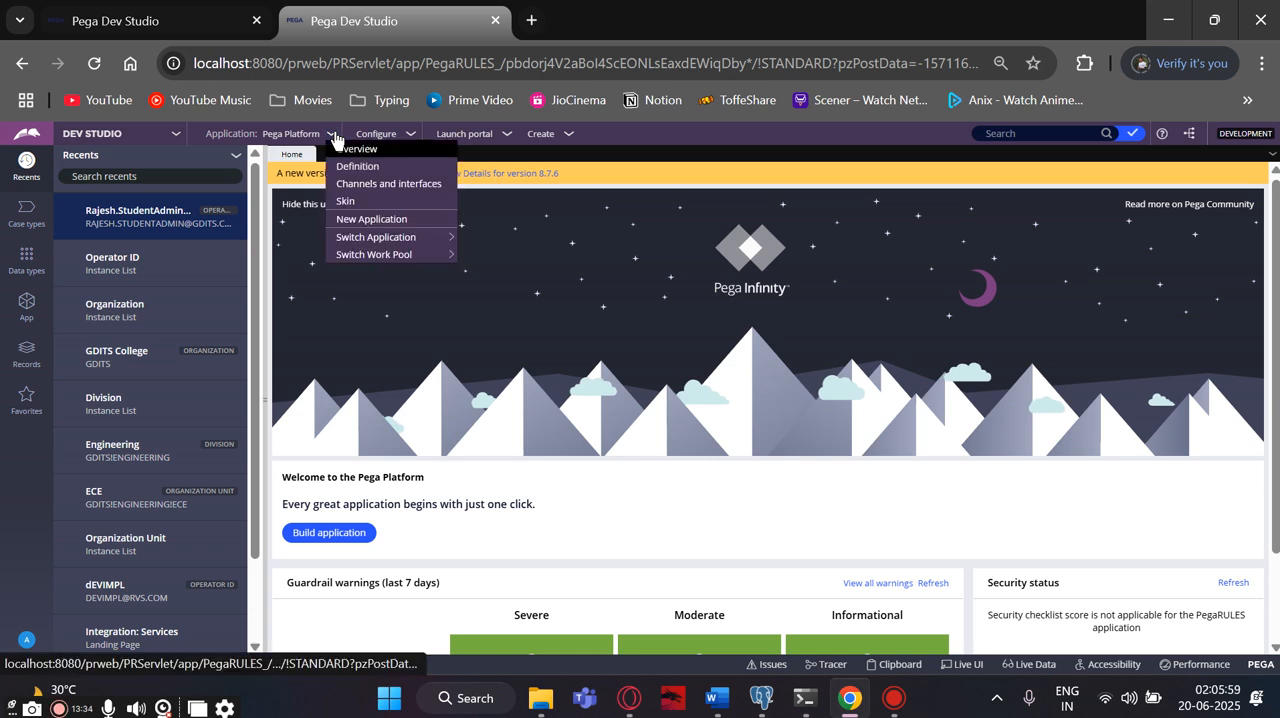
left_click(350, 216)
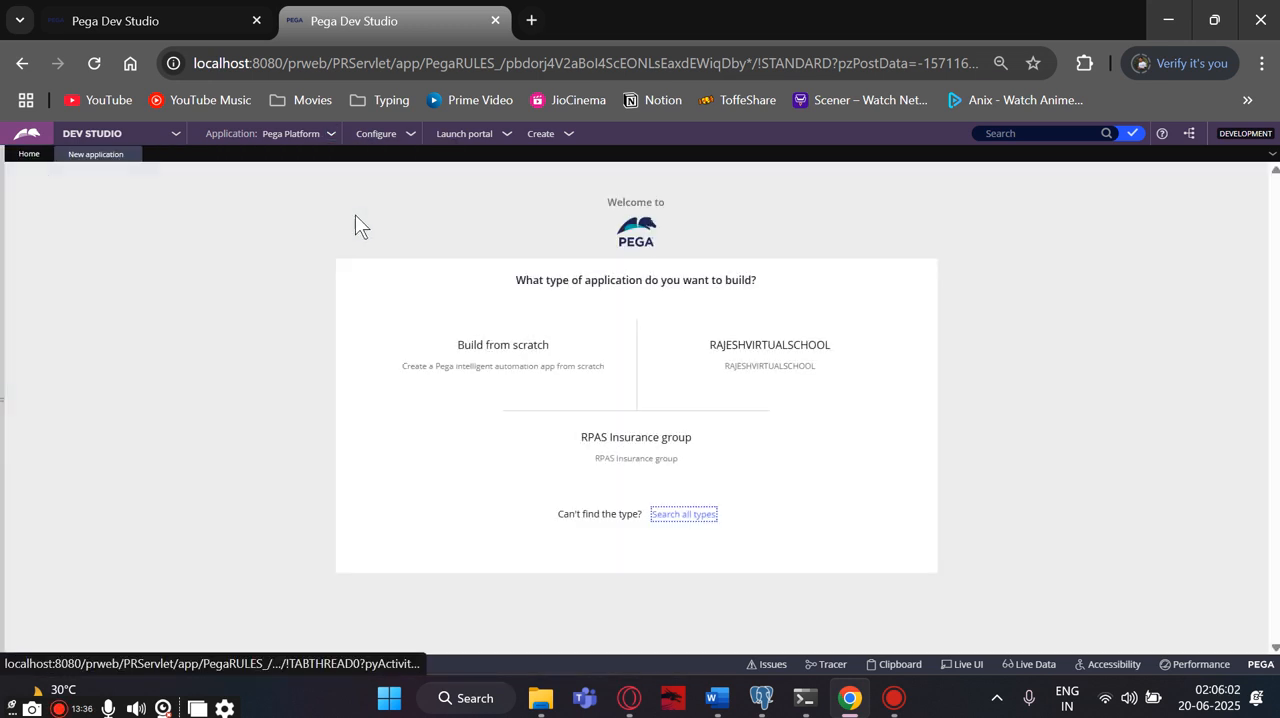
mouse_move(510, 334)
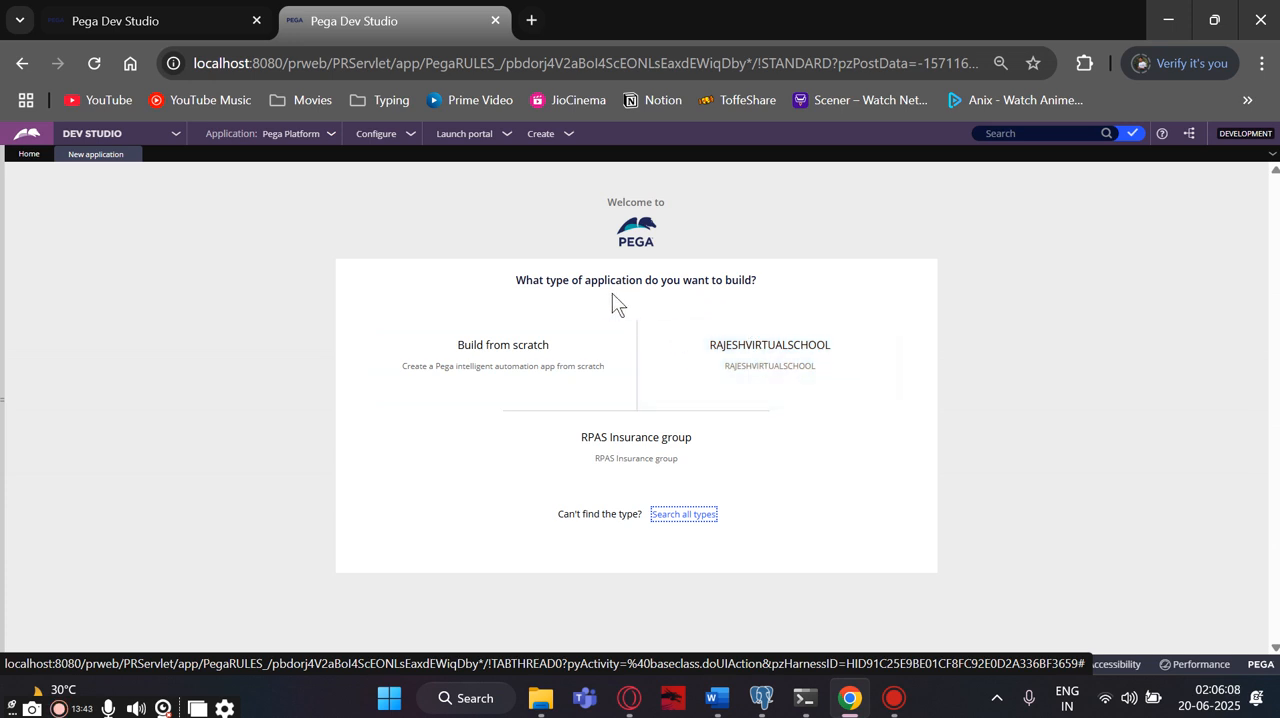
mouse_move(532, 352)
mouse_move(640, 440)
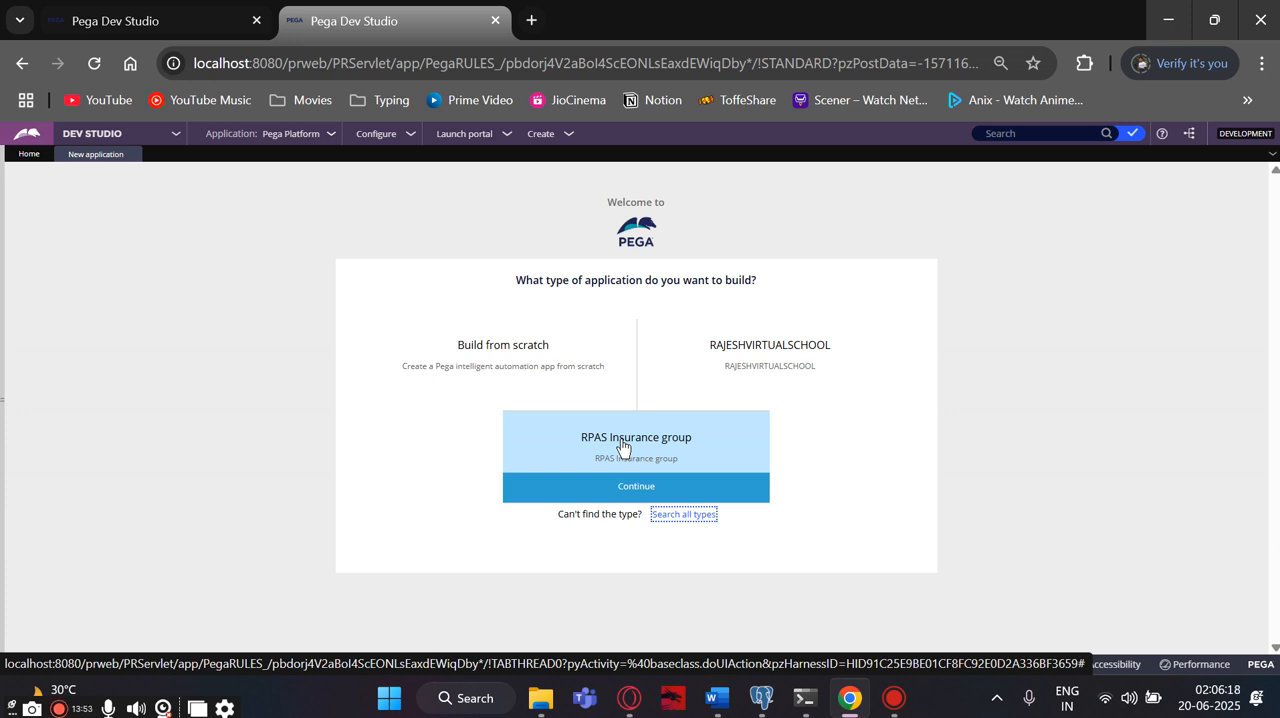
left_click(626, 487)
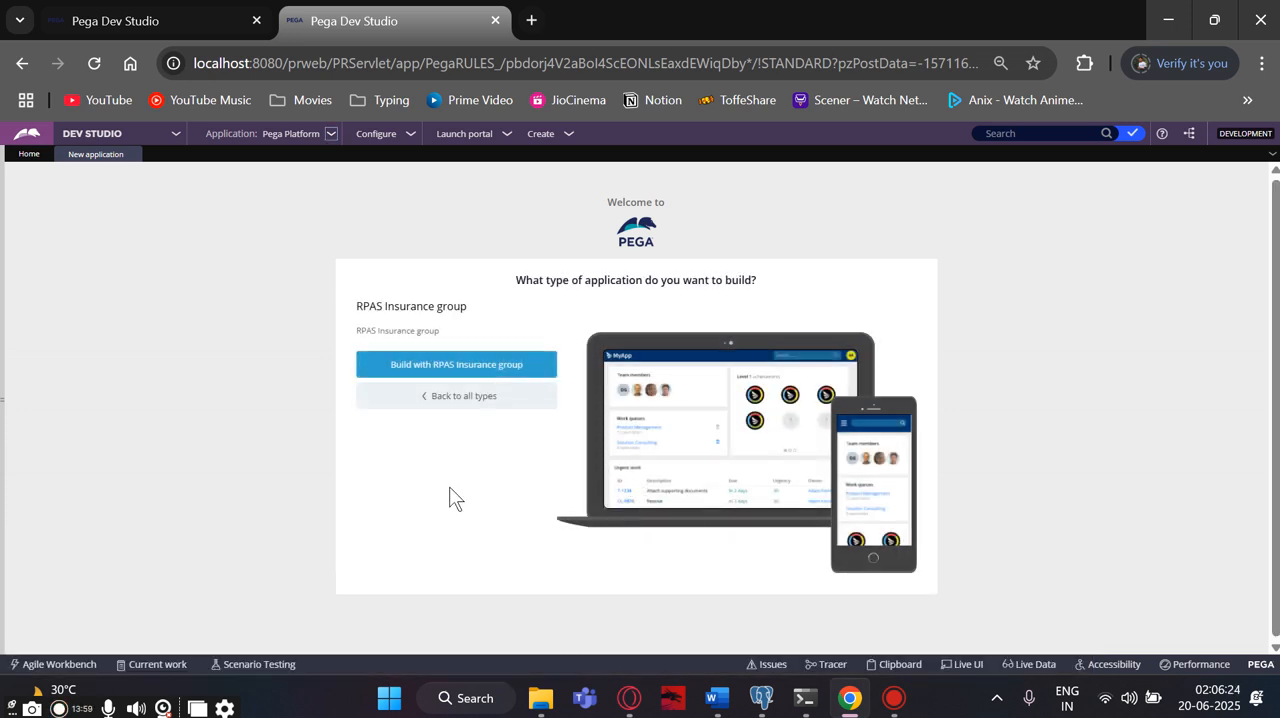
left_click(462, 368)
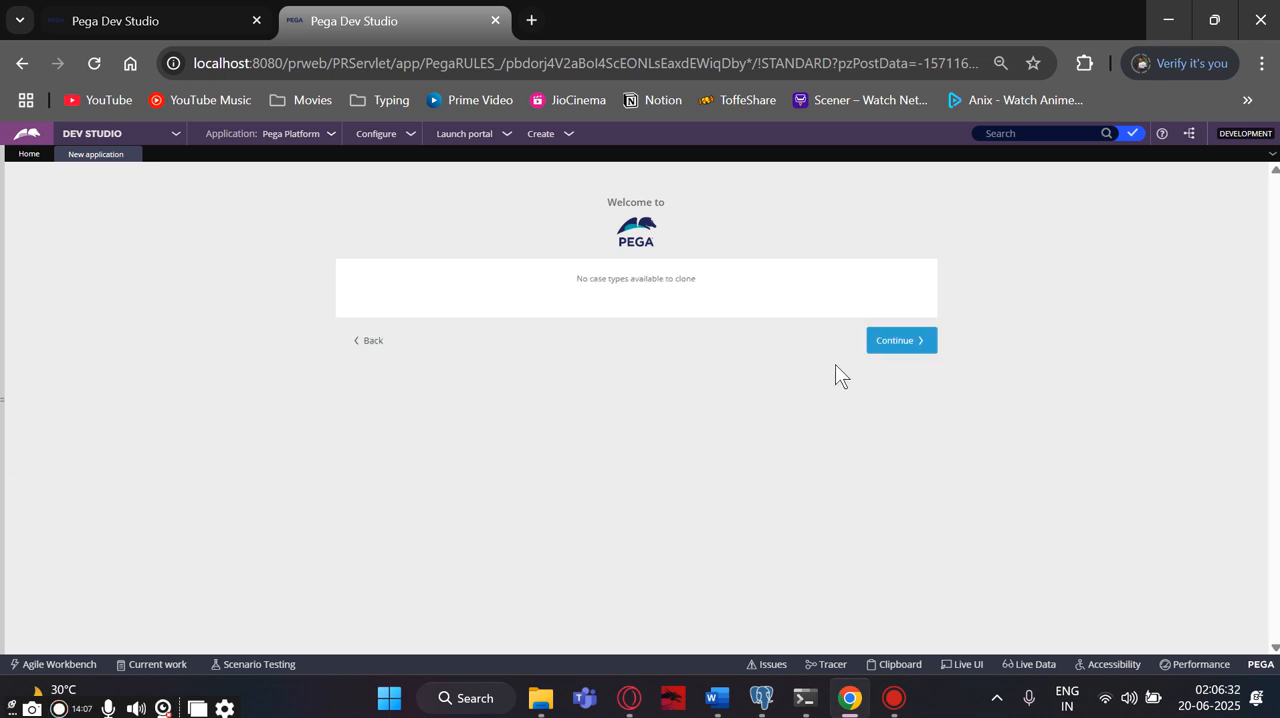
left_click(874, 350)
left_click(874, 348)
- Copy the IMPL application name "RPAS Auto insurance" from Document2 in Word into the new application's name field in Pega in Chrome
left_click(547, 320)
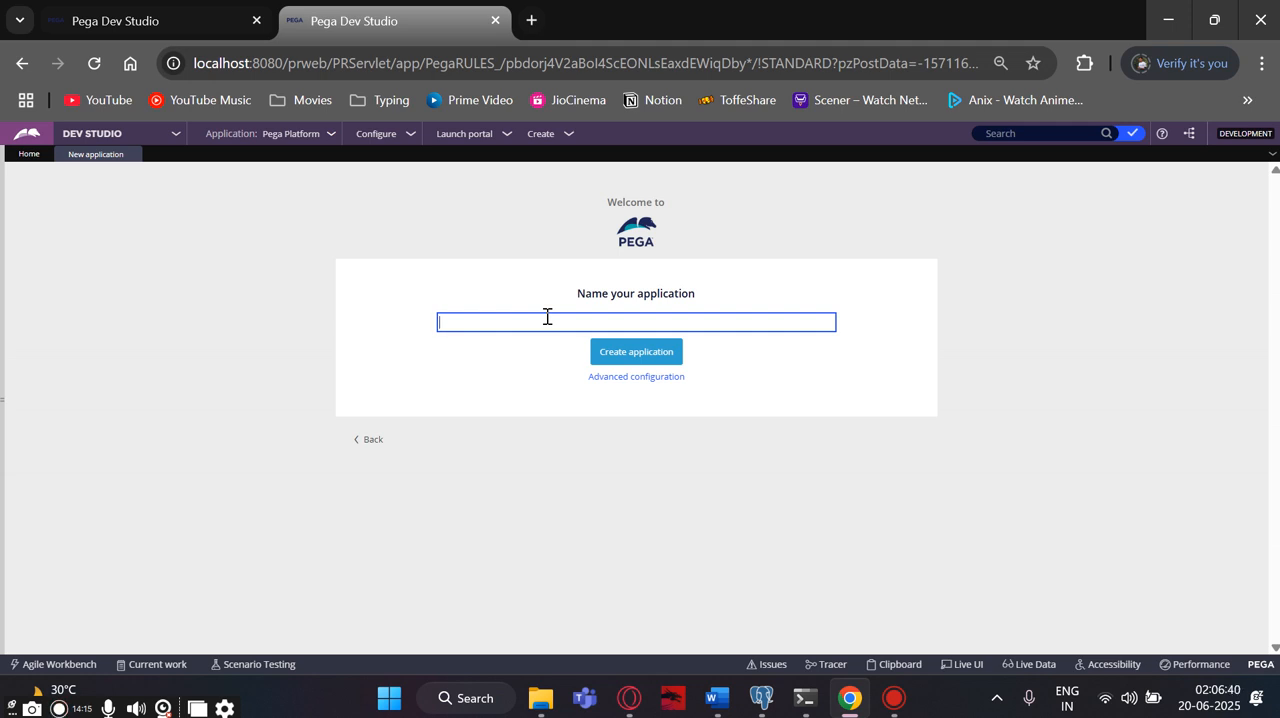
left_click(716, 697)
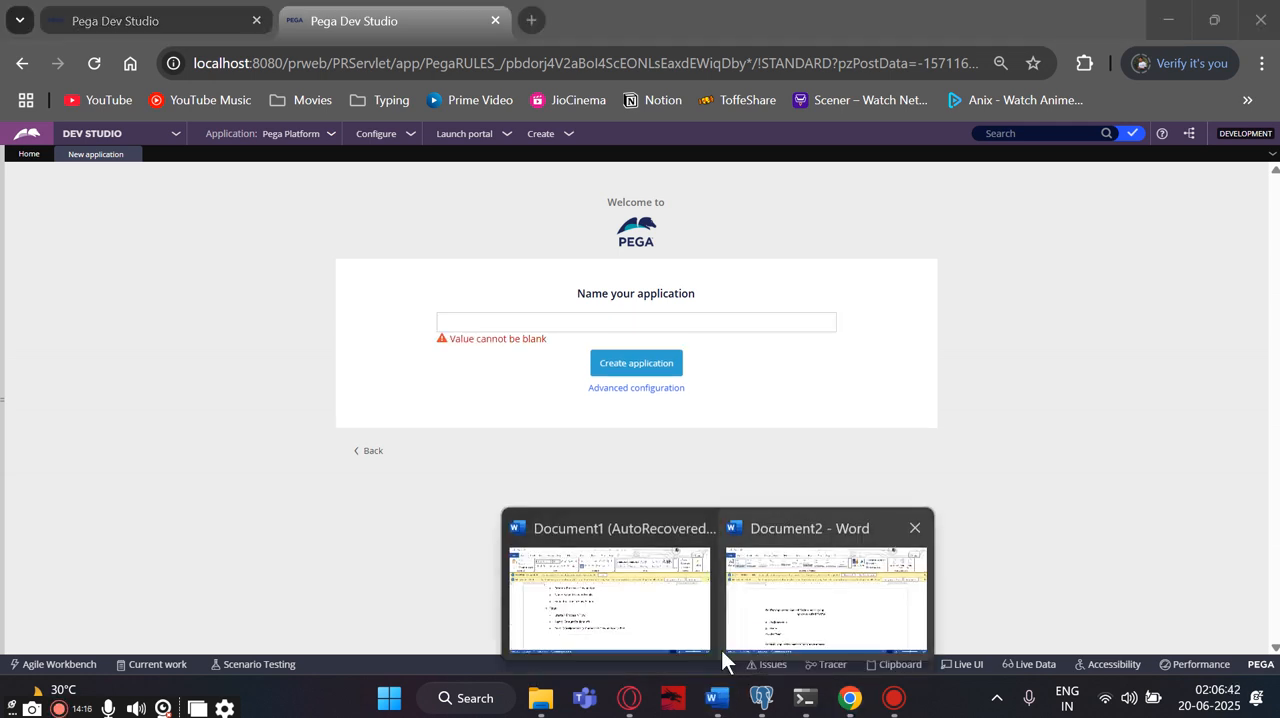
left_click(750, 620)
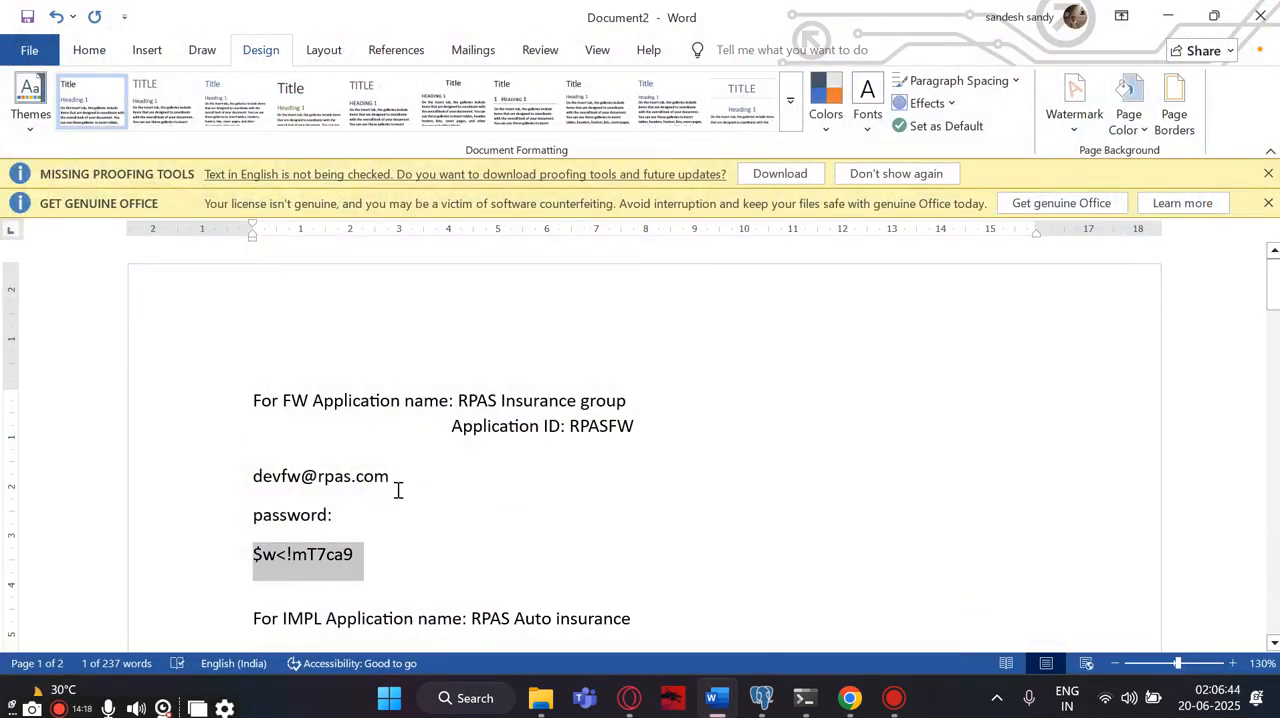
scroll(397, 490, "down", 2)
scroll(397, 490, "down", 2)
left_click_drag(471, 411, 623, 419)
key("ctrl+c")
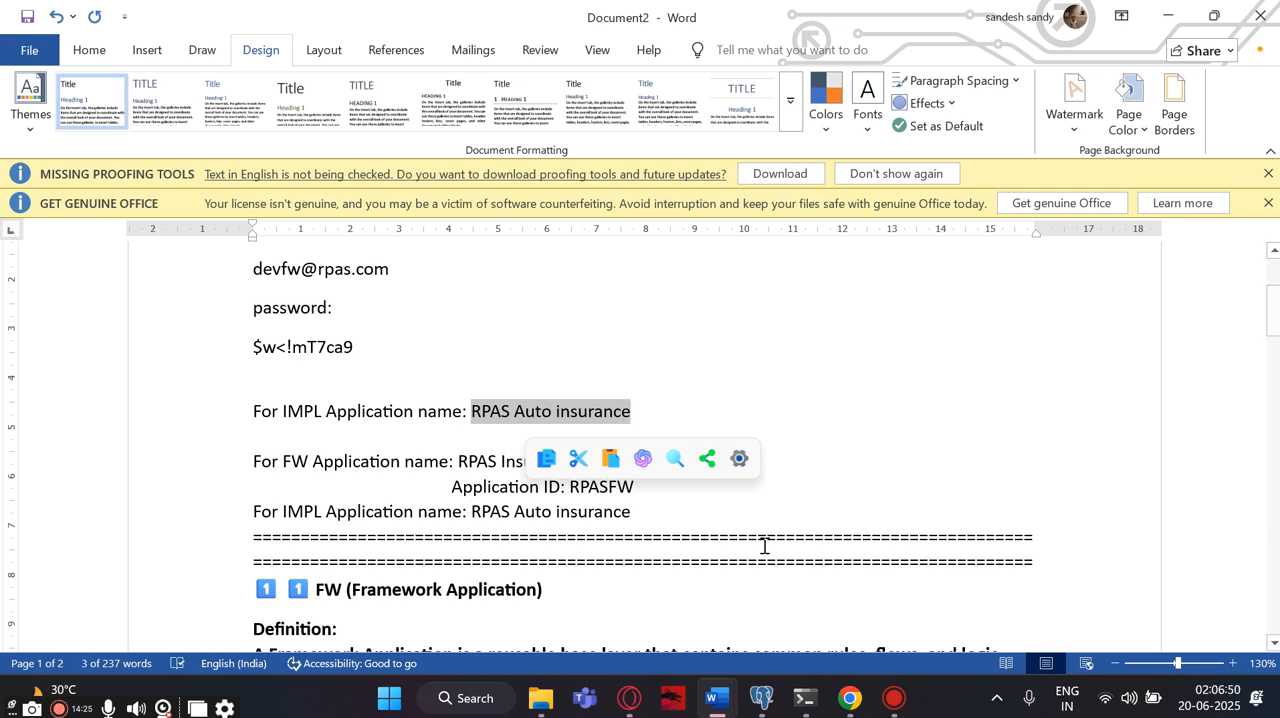
left_click(850, 698)
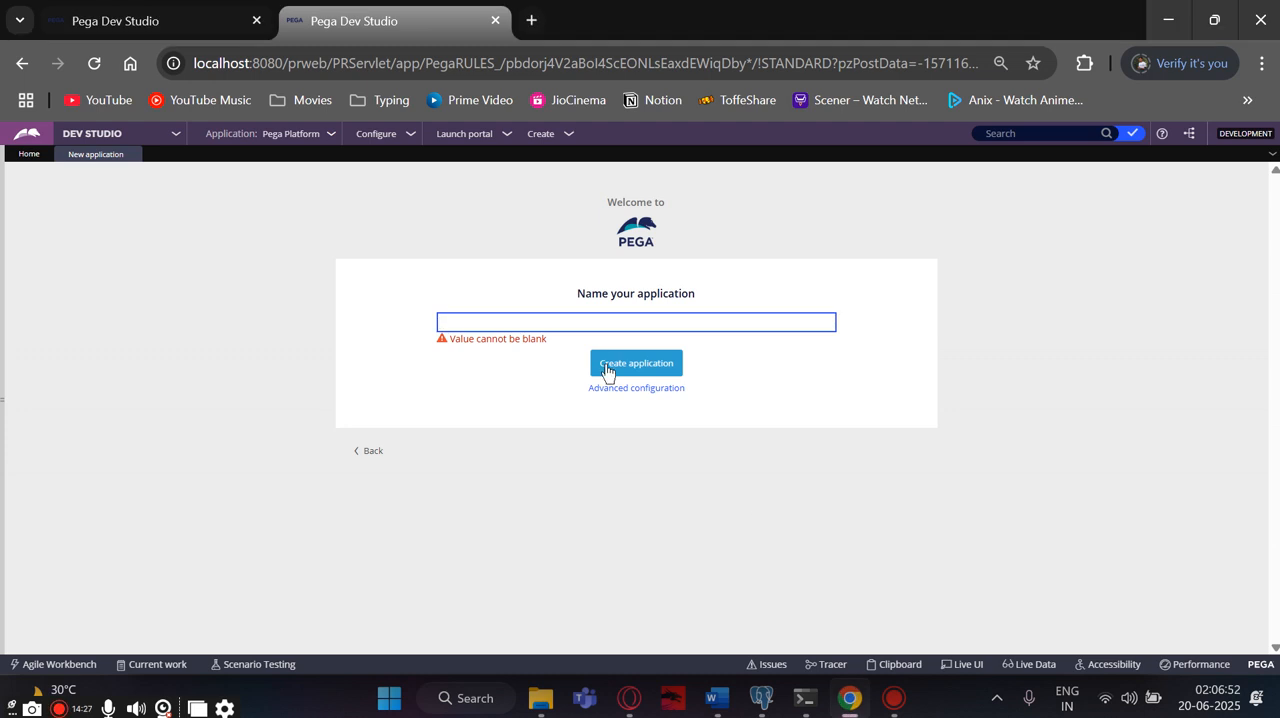
key("ctrl+v")
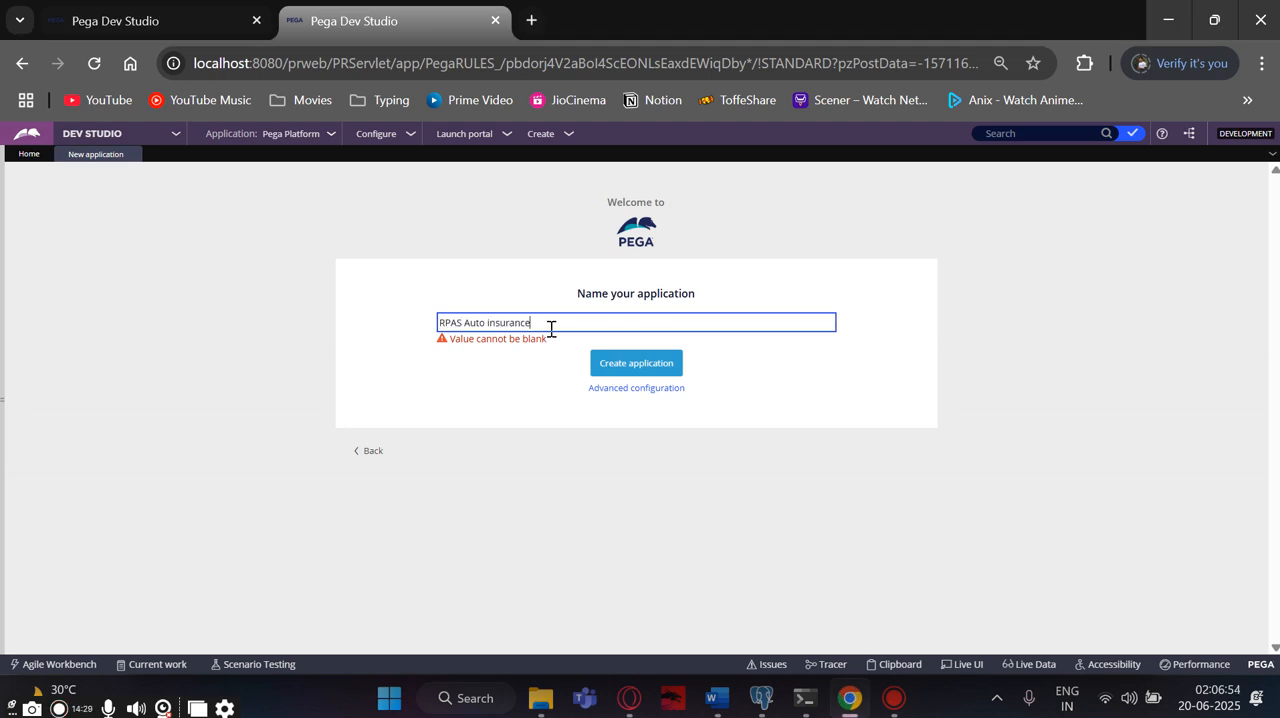
- Open the advanced configuration of the new RPAS Auto insurance application
left_click(605, 390)
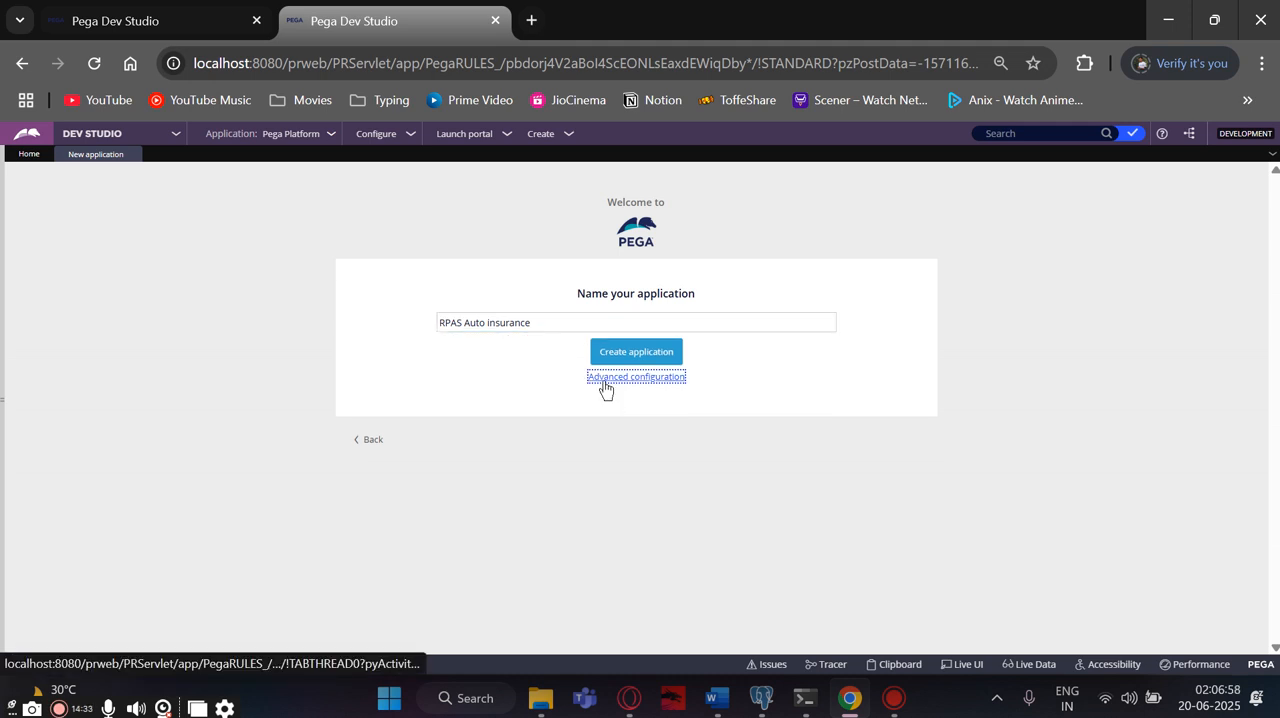
left_click(605, 390)
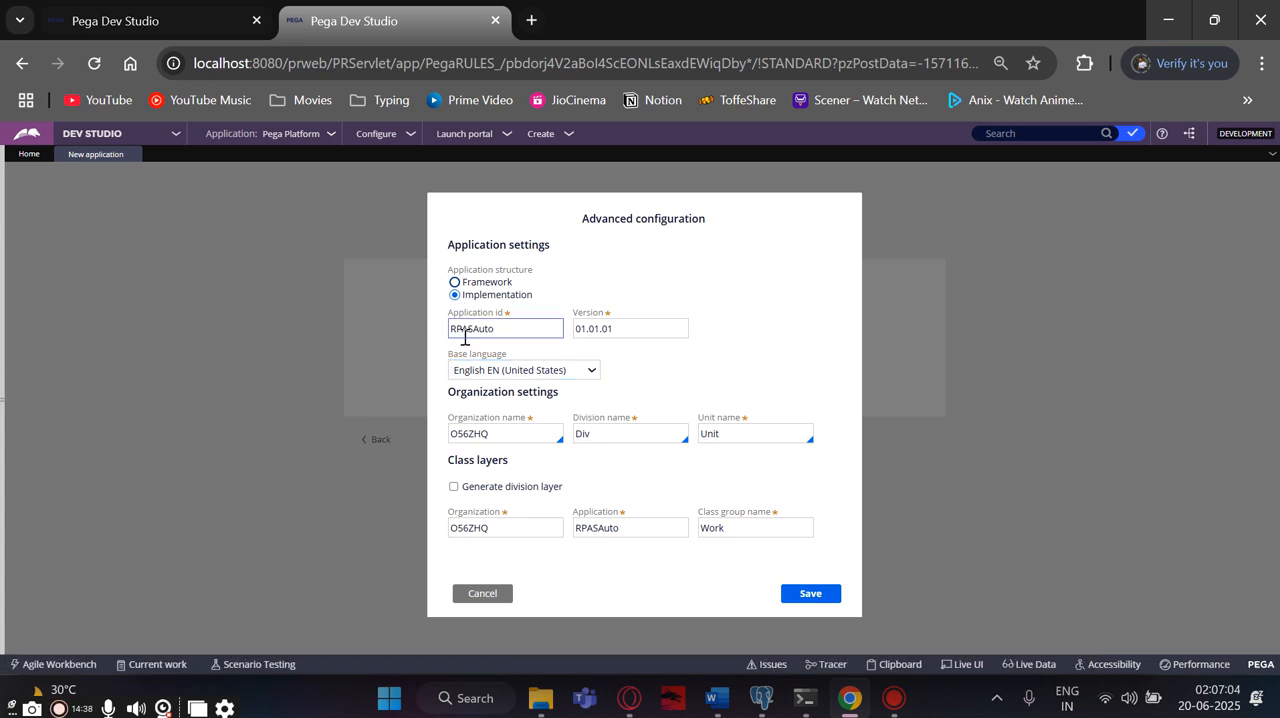
left_click(509, 350)
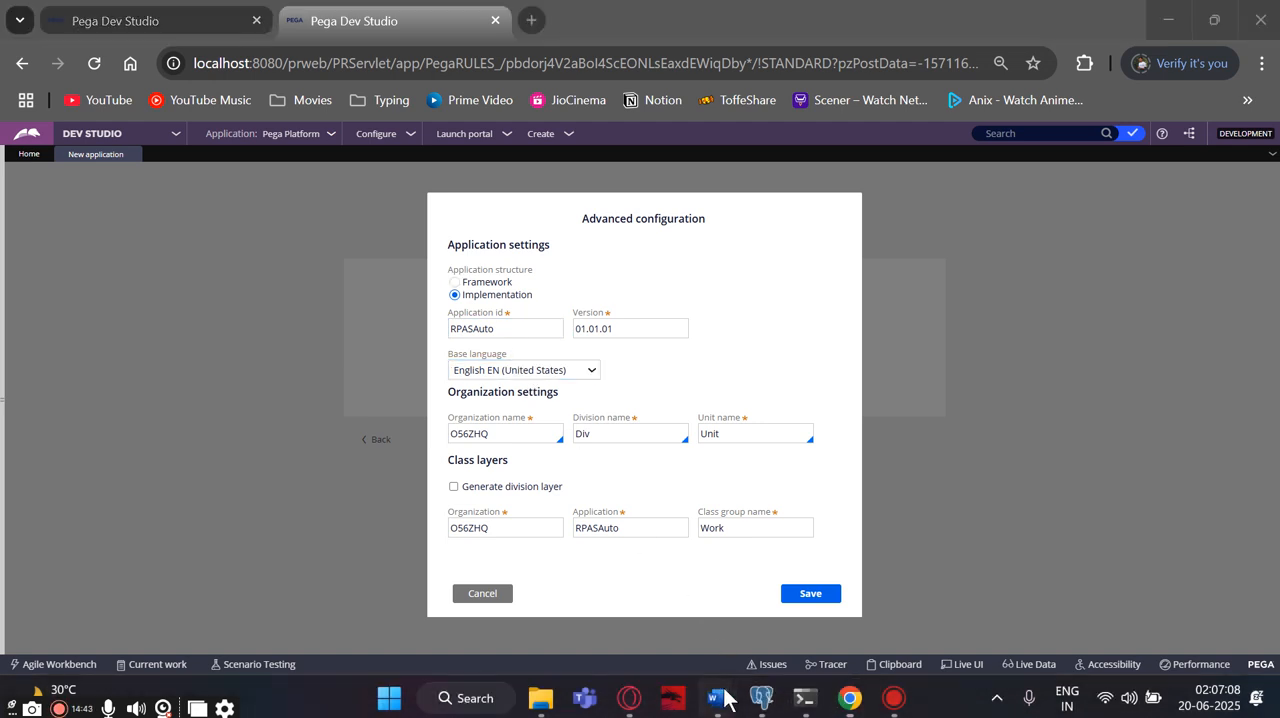
- Switch to Document2 in Word and examine the framework and implementation application names and IDs in the notes
mouse_move(730, 697)
left_click(820, 585)
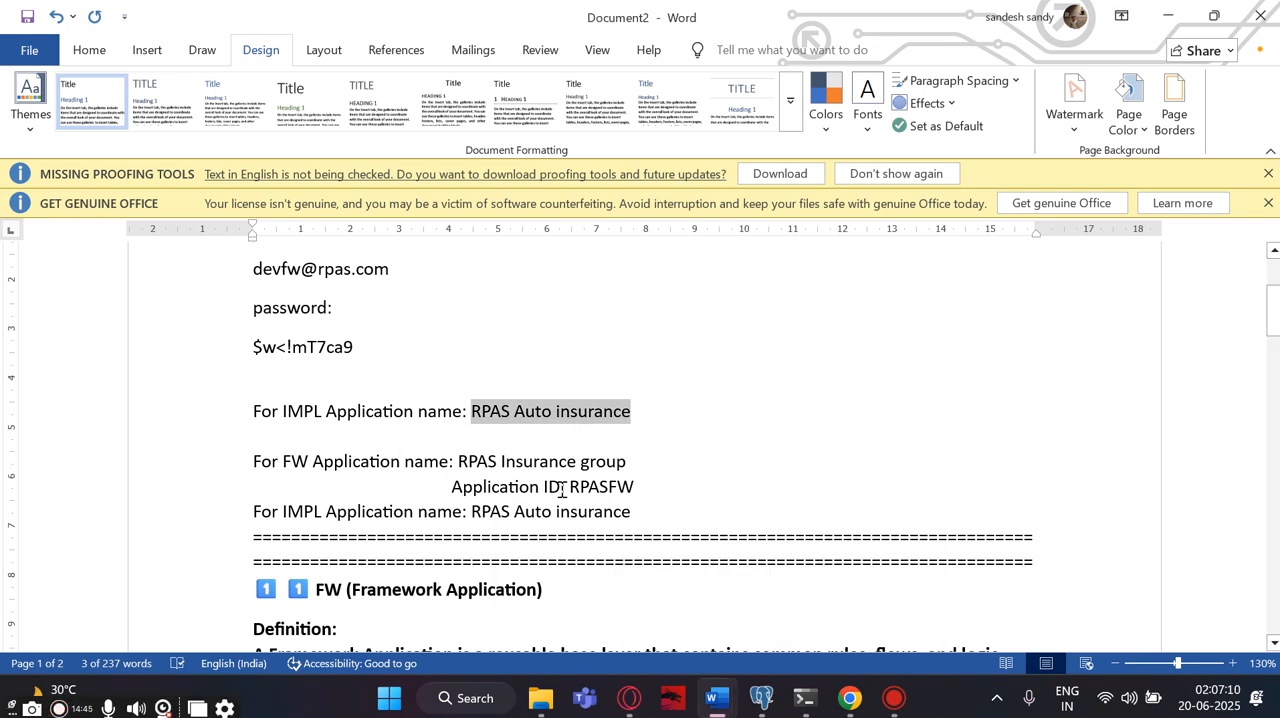
scroll(586, 487, "down", 2)
scroll(582, 473, "up", 2)
left_click_drag(457, 462, 468, 462)
left_click(409, 422)
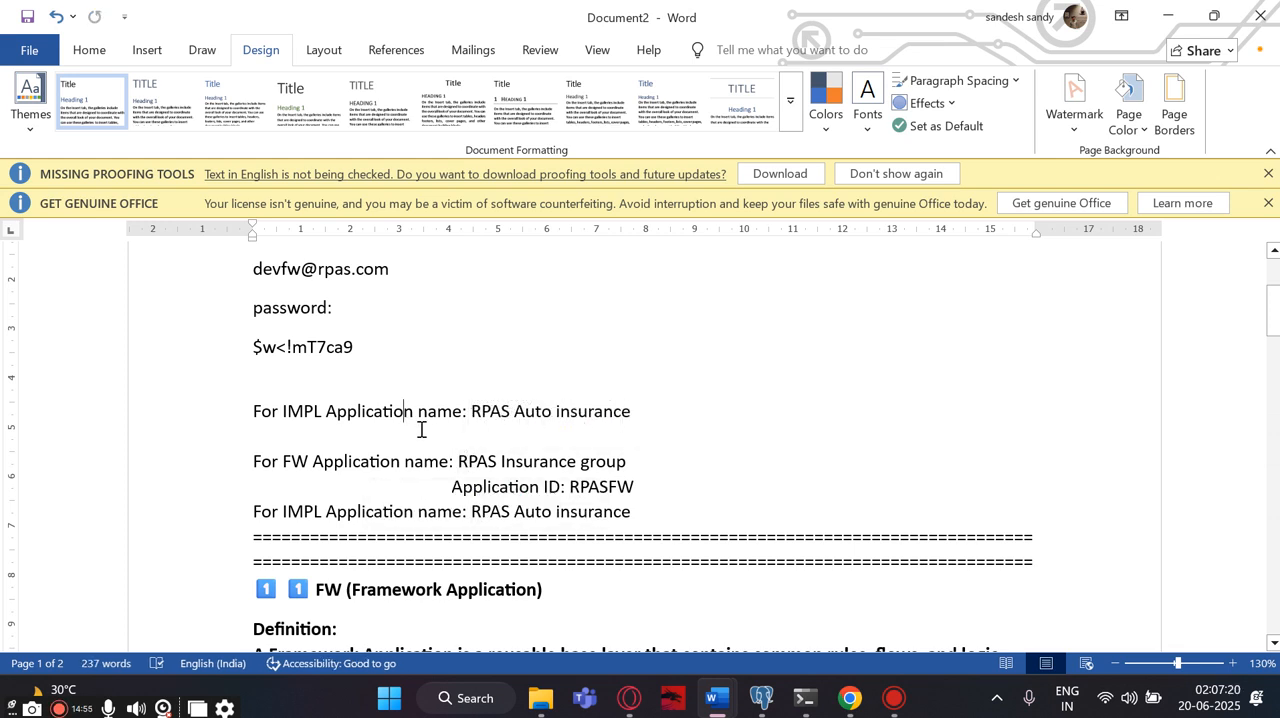
scroll(421, 429, "up", 2)
scroll(422, 429, "down", 2)
scroll(563, 410, "up", 2)
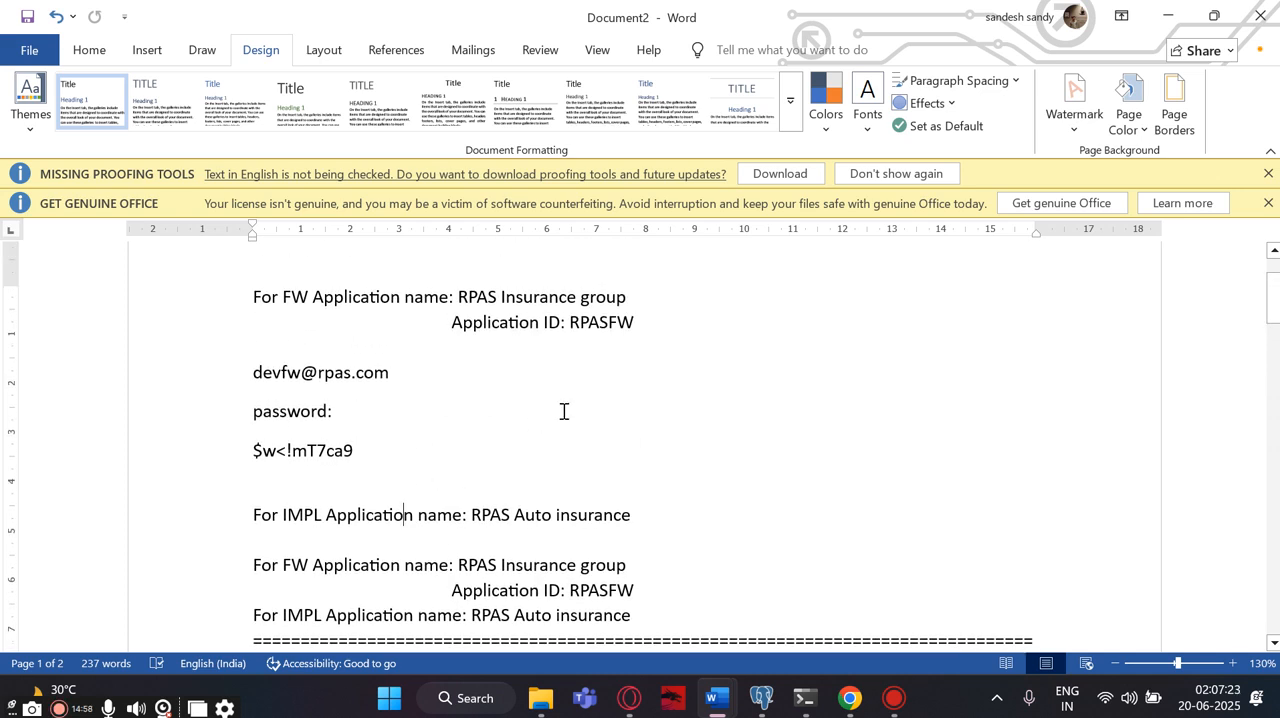
double_click(600, 325)
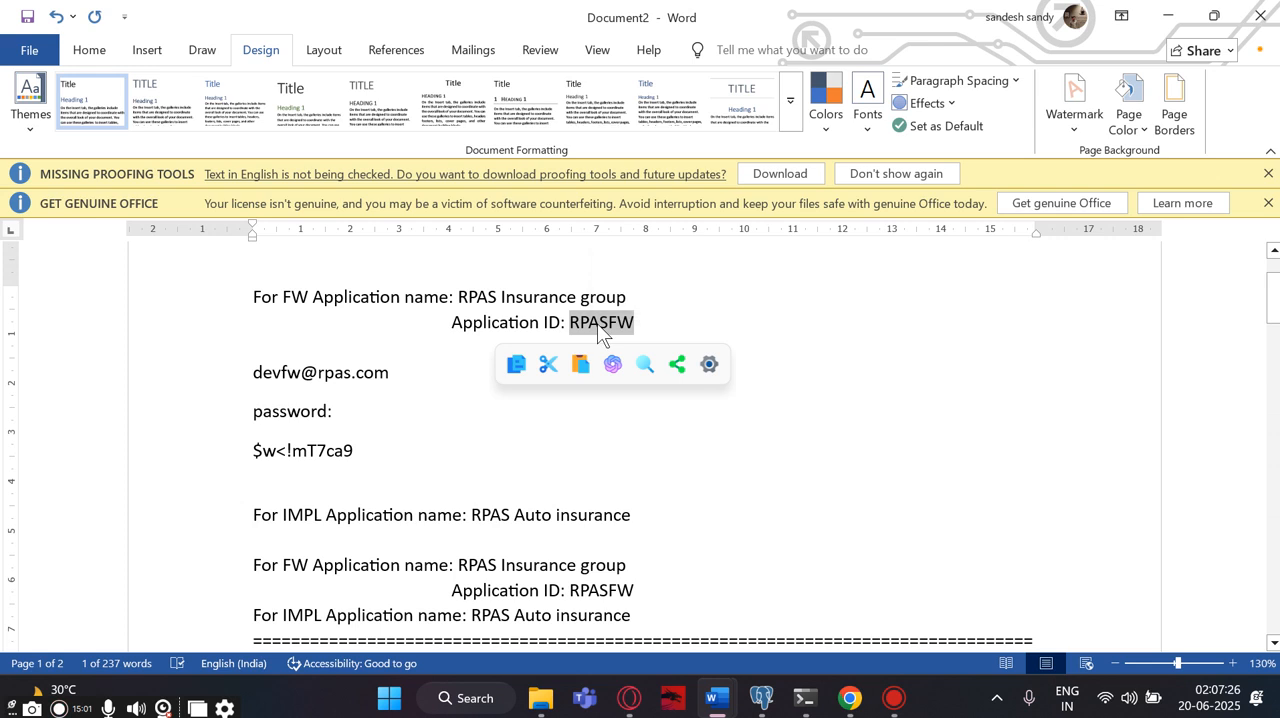
scroll(735, 570, "down", 2)
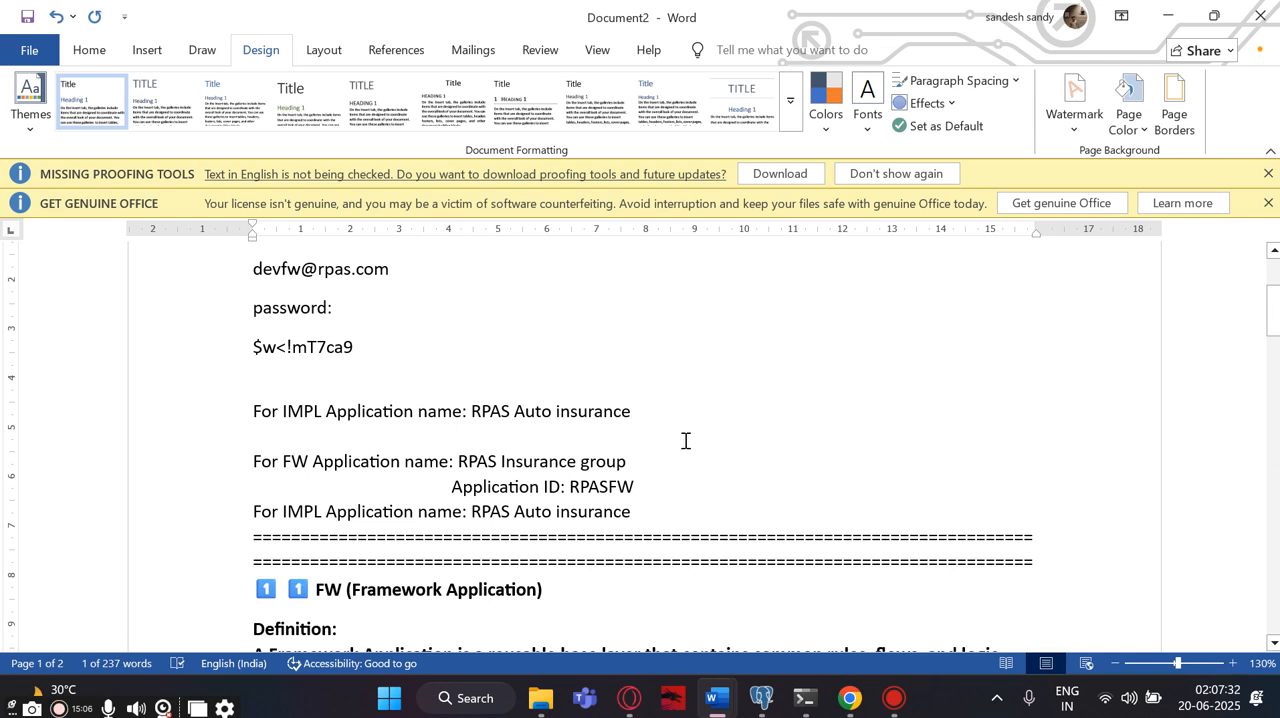
scroll(682, 441, "up", 2)
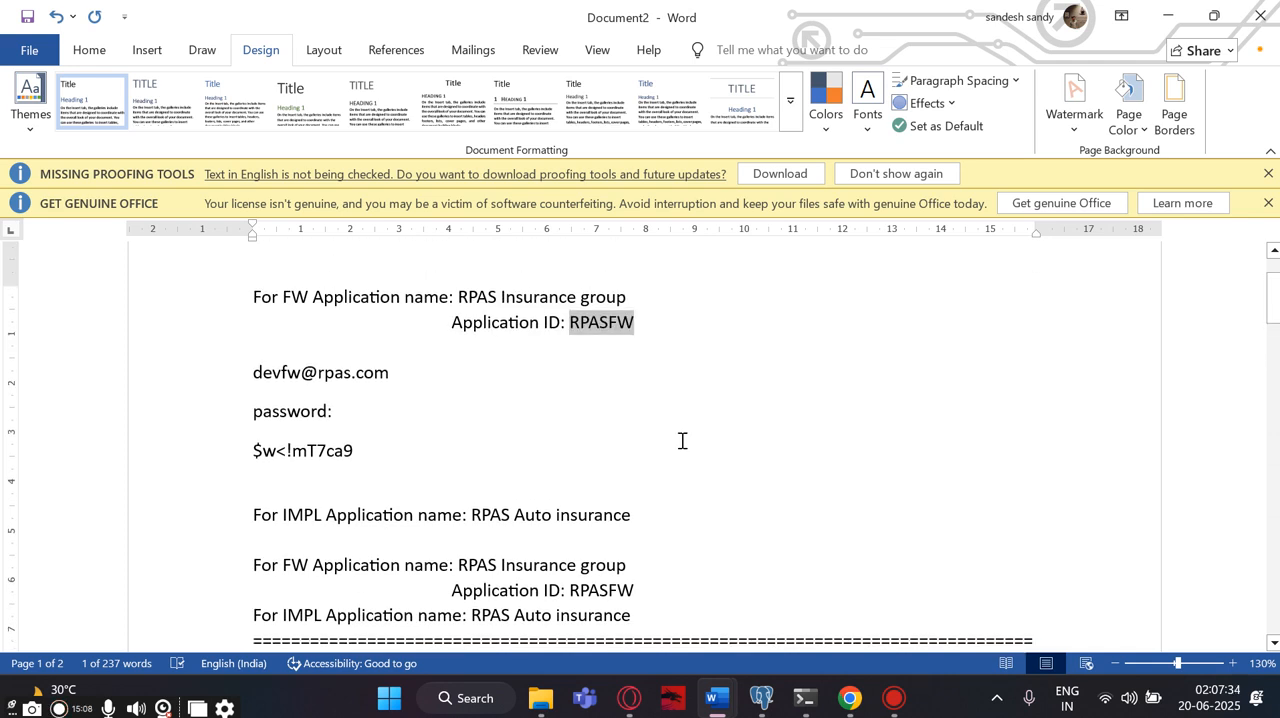
scroll(682, 441, "down", 2)
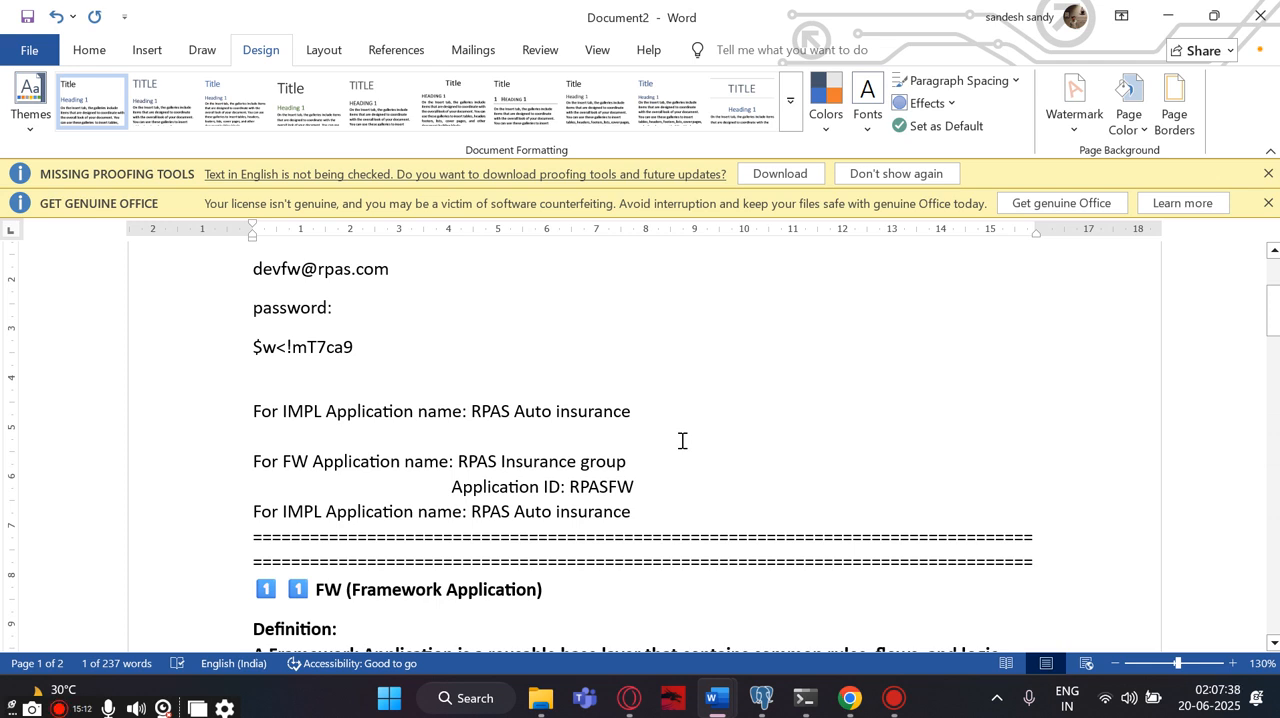
scroll(682, 441, "up", 2)
scroll(682, 441, "down", 2)
scroll(682, 441, "down", 2)
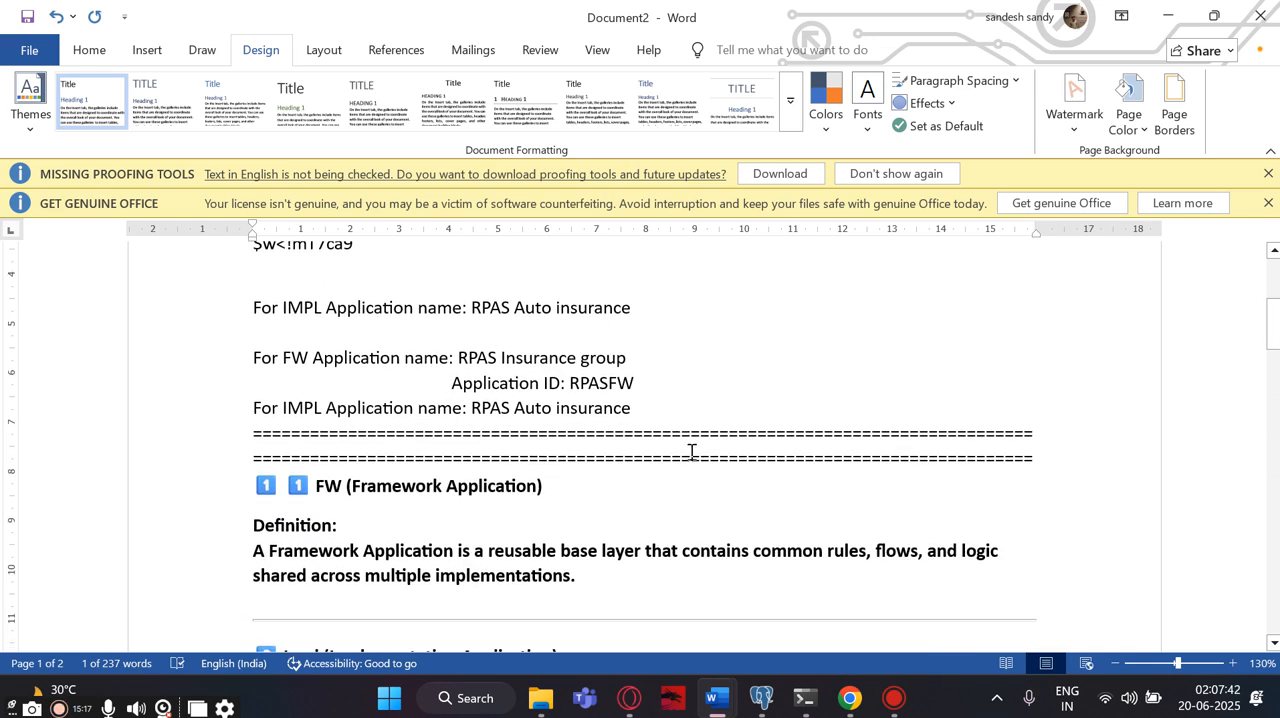
- Return to Pega in Chrome and set the implementation application's ID to RPASIMPL
left_click(850, 698)
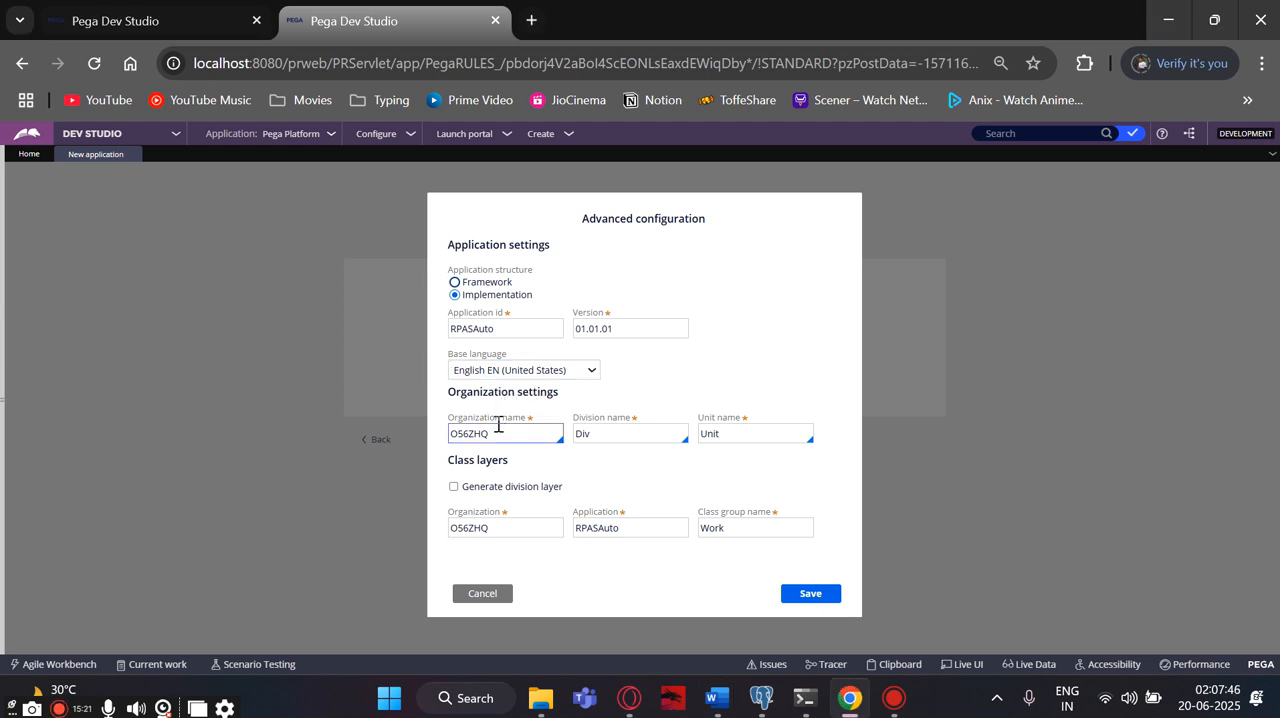
left_click(482, 329)
left_click(501, 331)
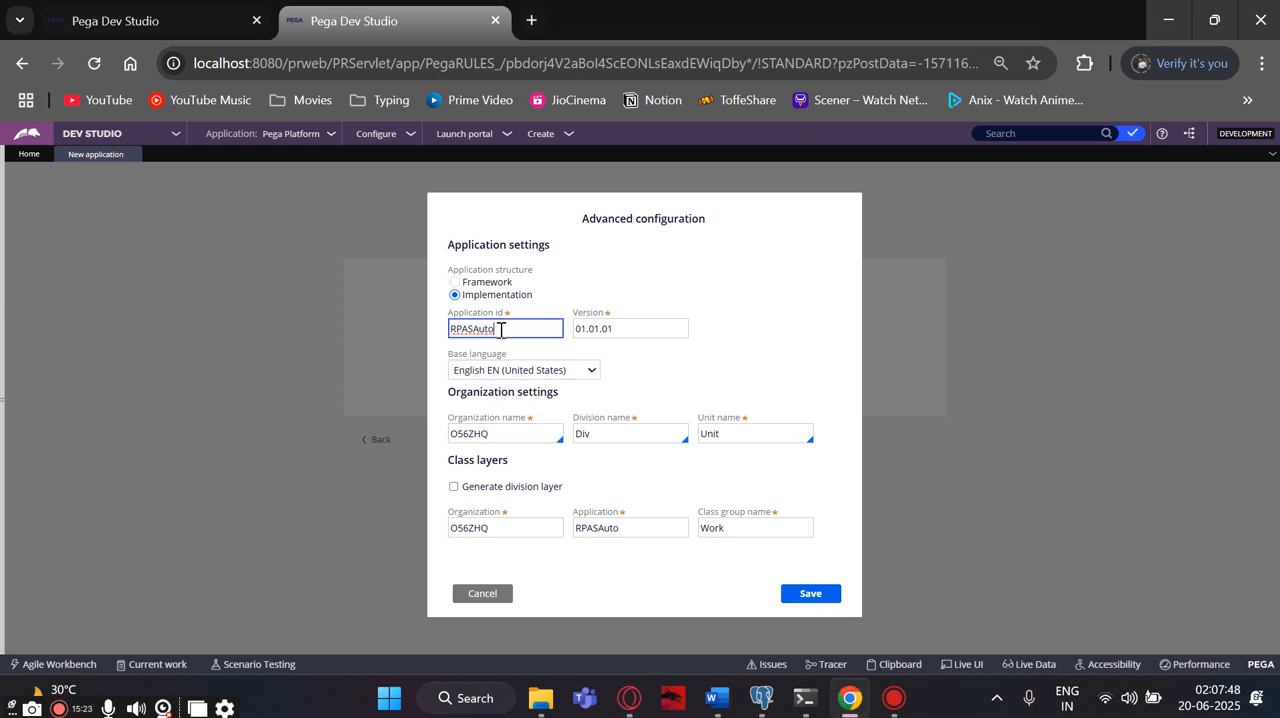
double_click(498, 331)
type("RPASFW")
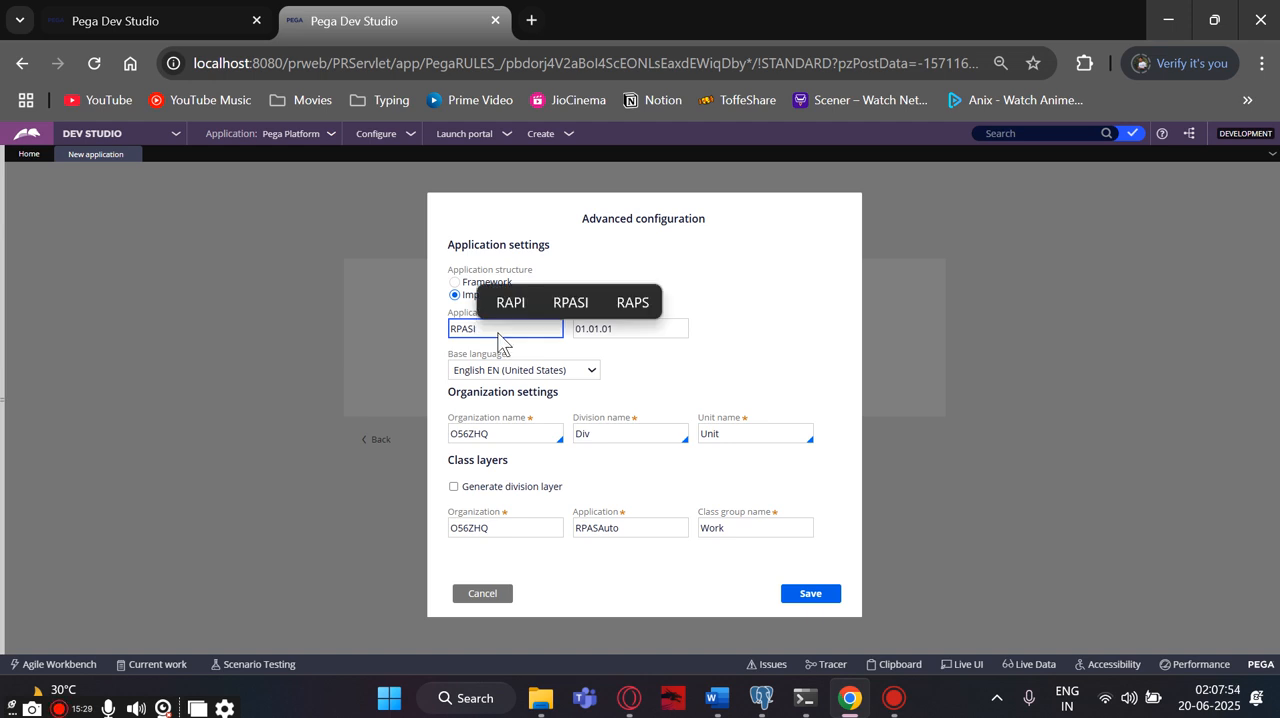
type("MPL")
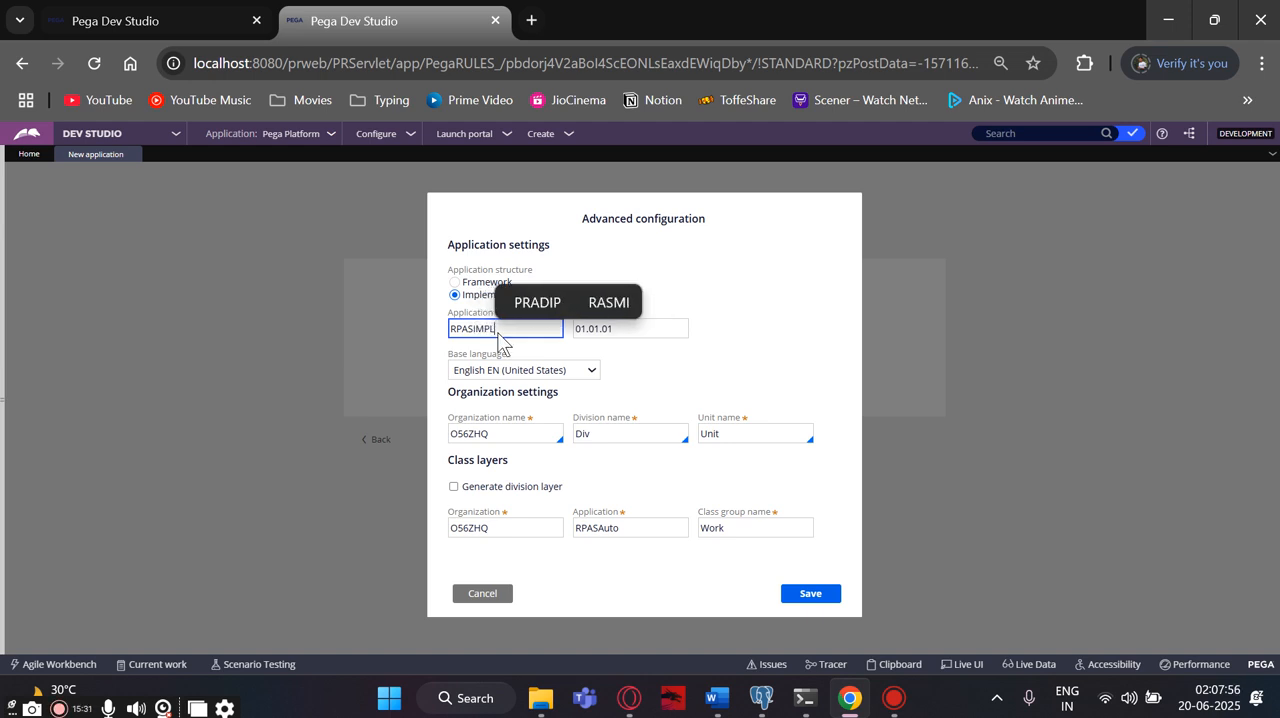
- Set the organization name to the existing RPAS organization and save the advanced configuration
left_click(483, 432)
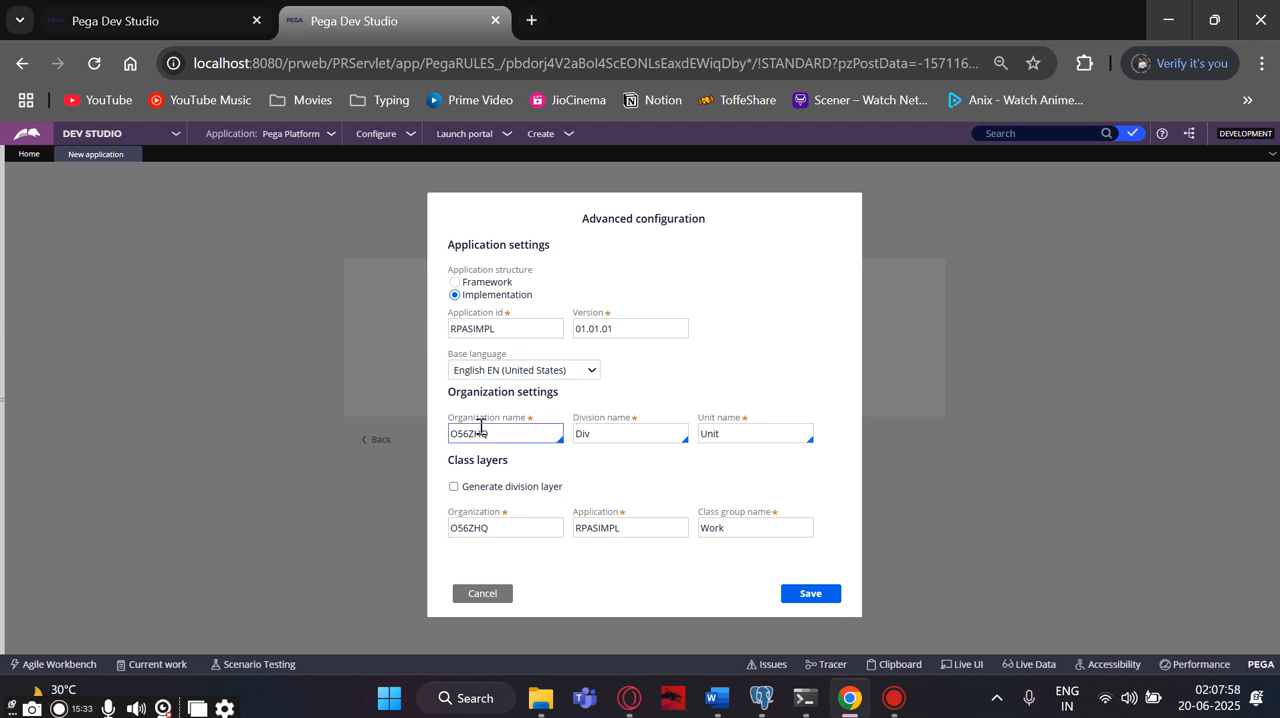
left_click_drag(500, 438, 449, 430)
key("BackSpace")
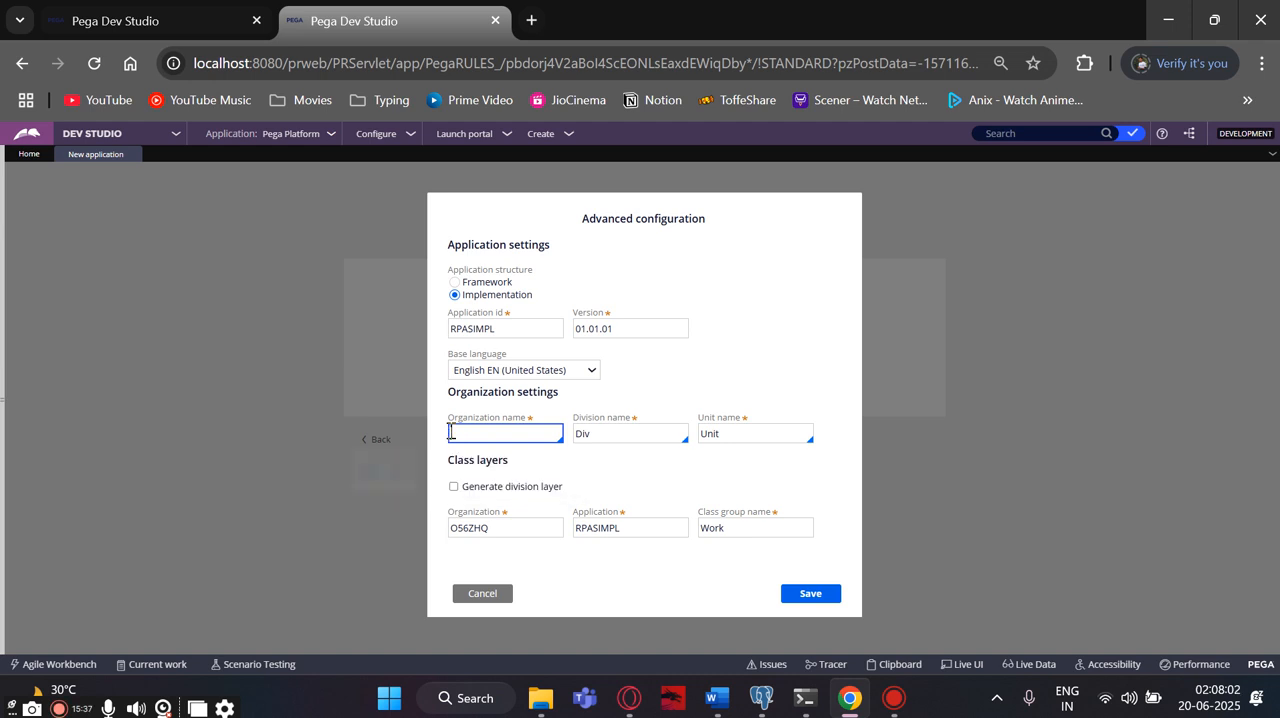
key("Down")
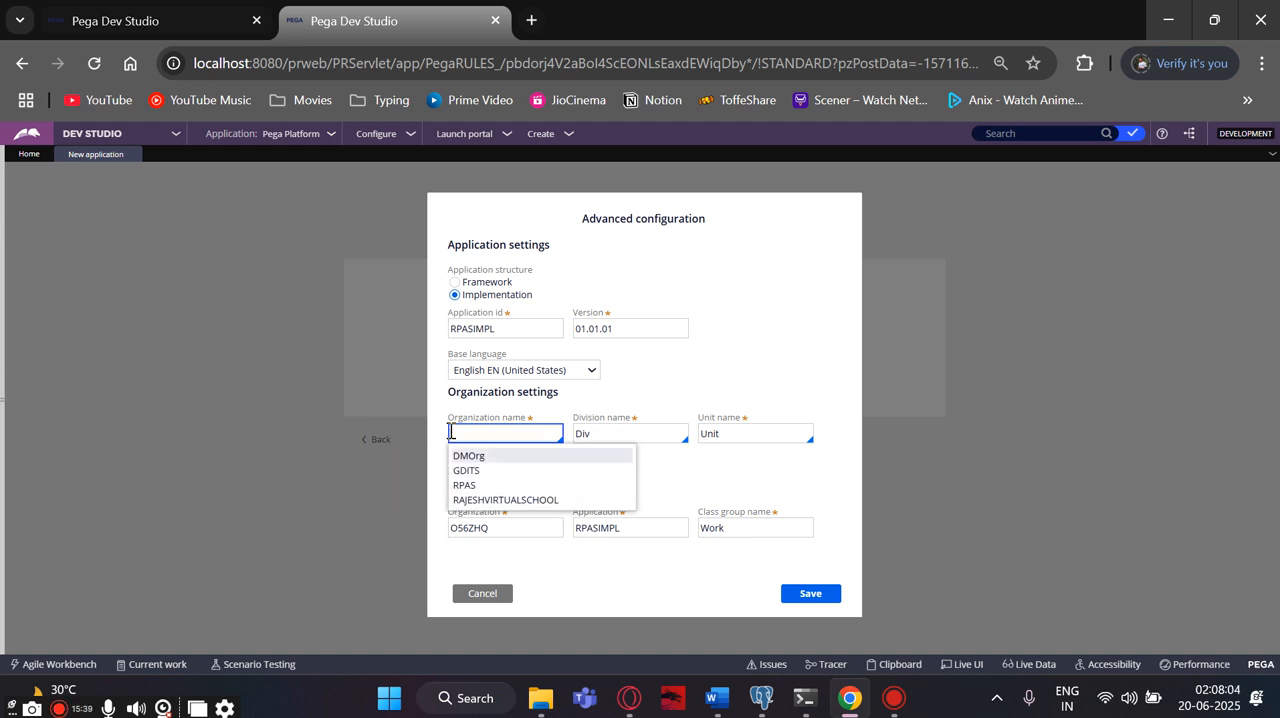
left_click(468, 486)
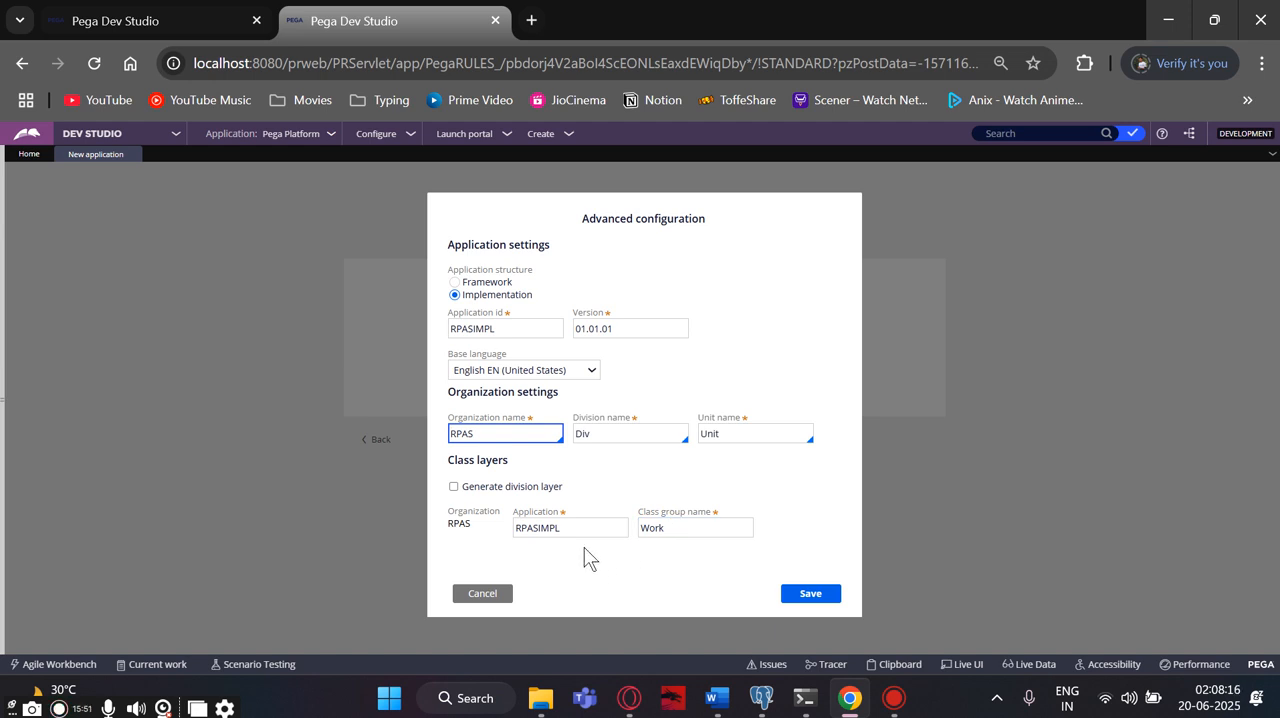
left_click(811, 594)
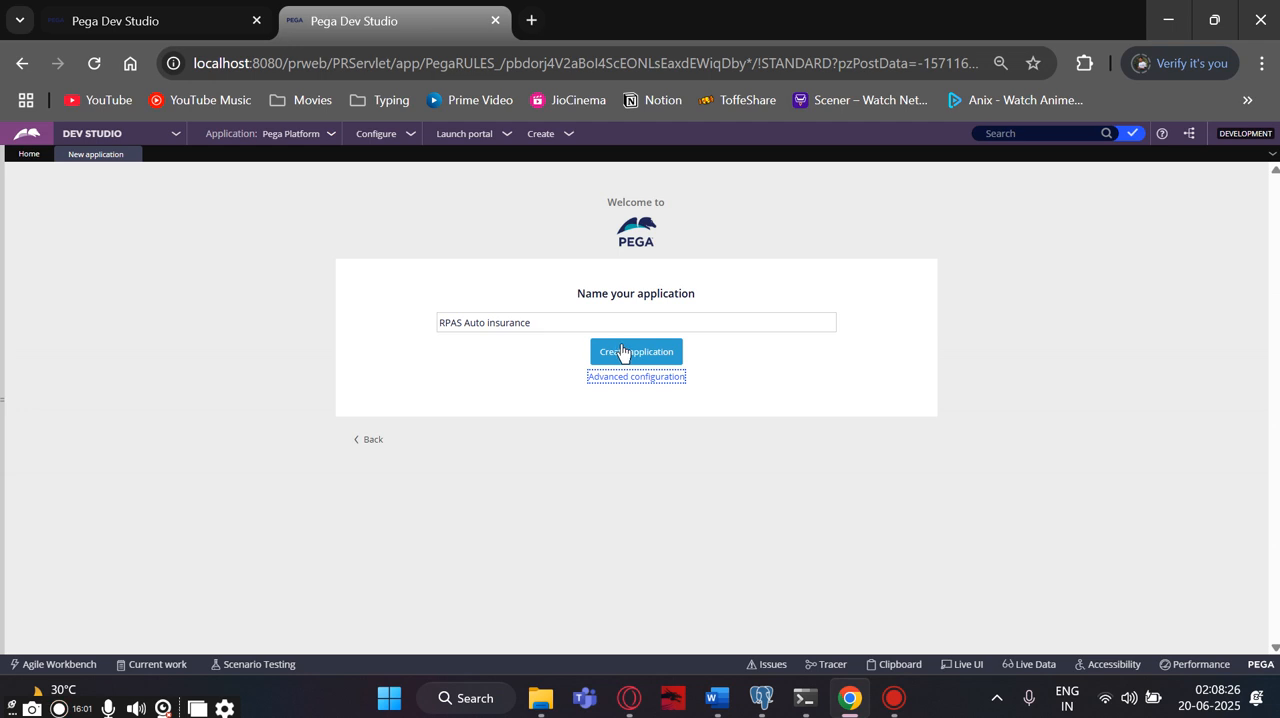
- Recheck and save the advanced configuration, and create the RPAS Auto insurance application
left_click(631, 378)
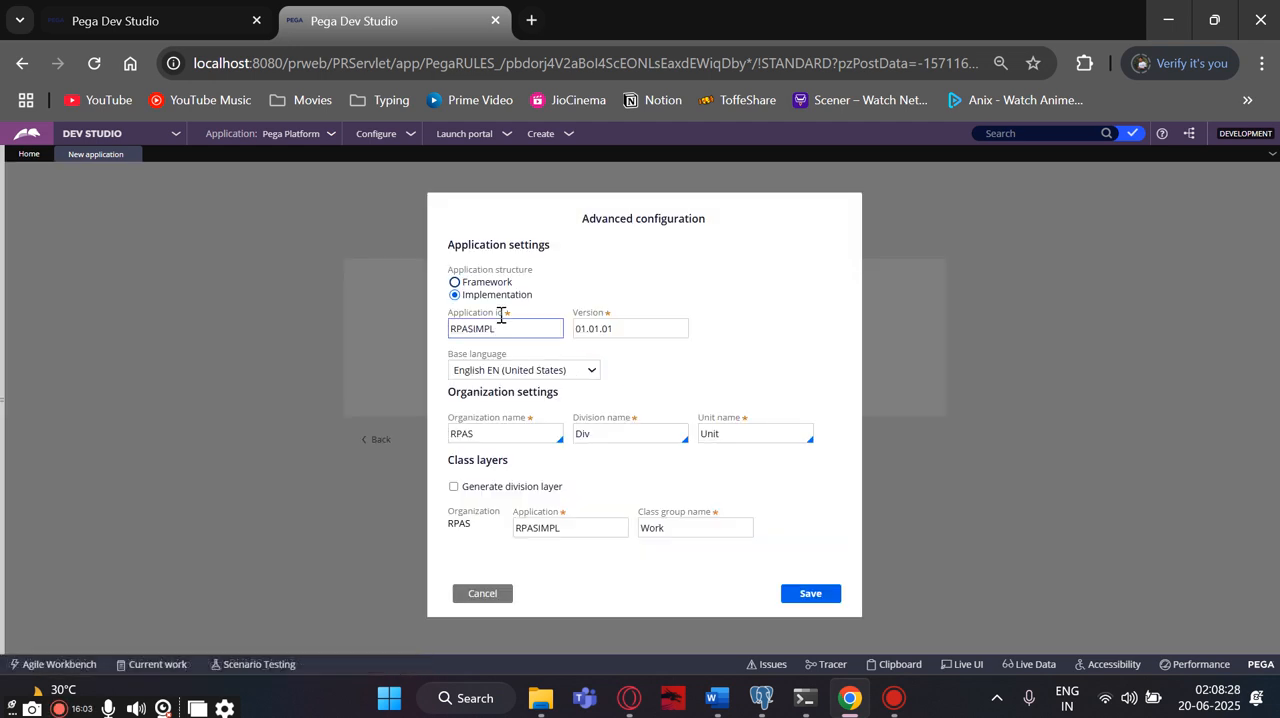
left_click(820, 594)
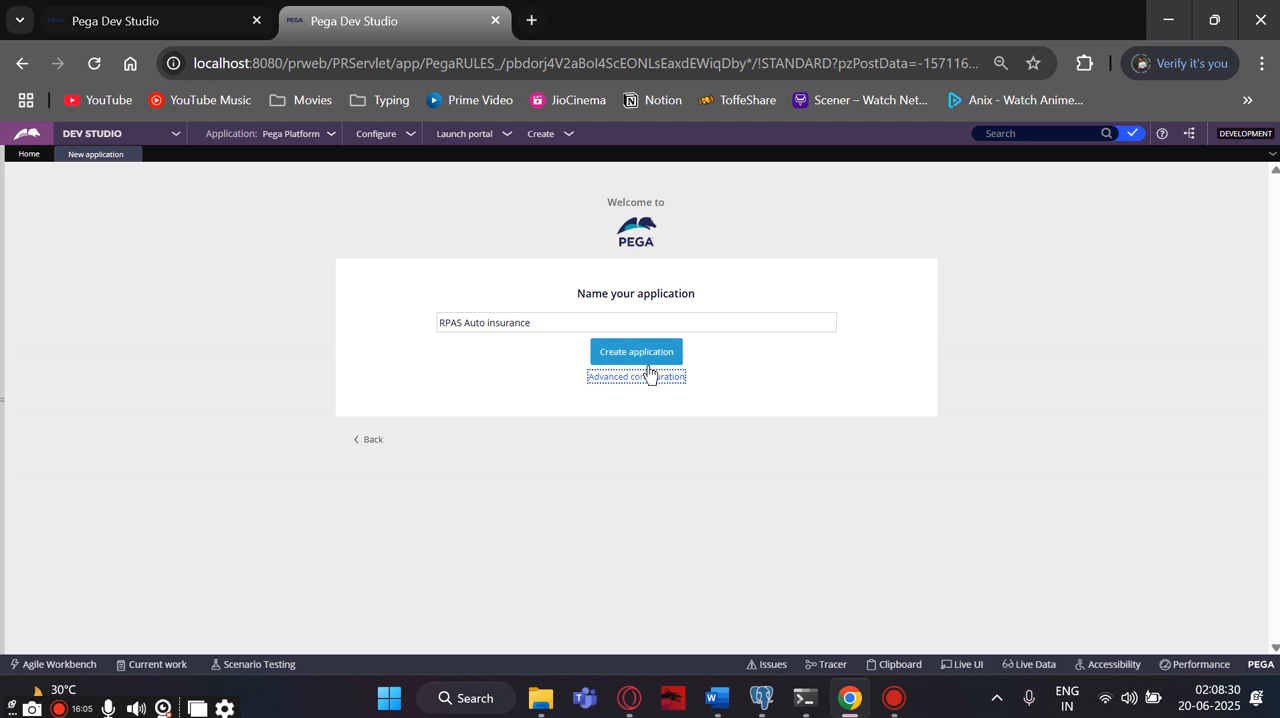
left_click(638, 357)
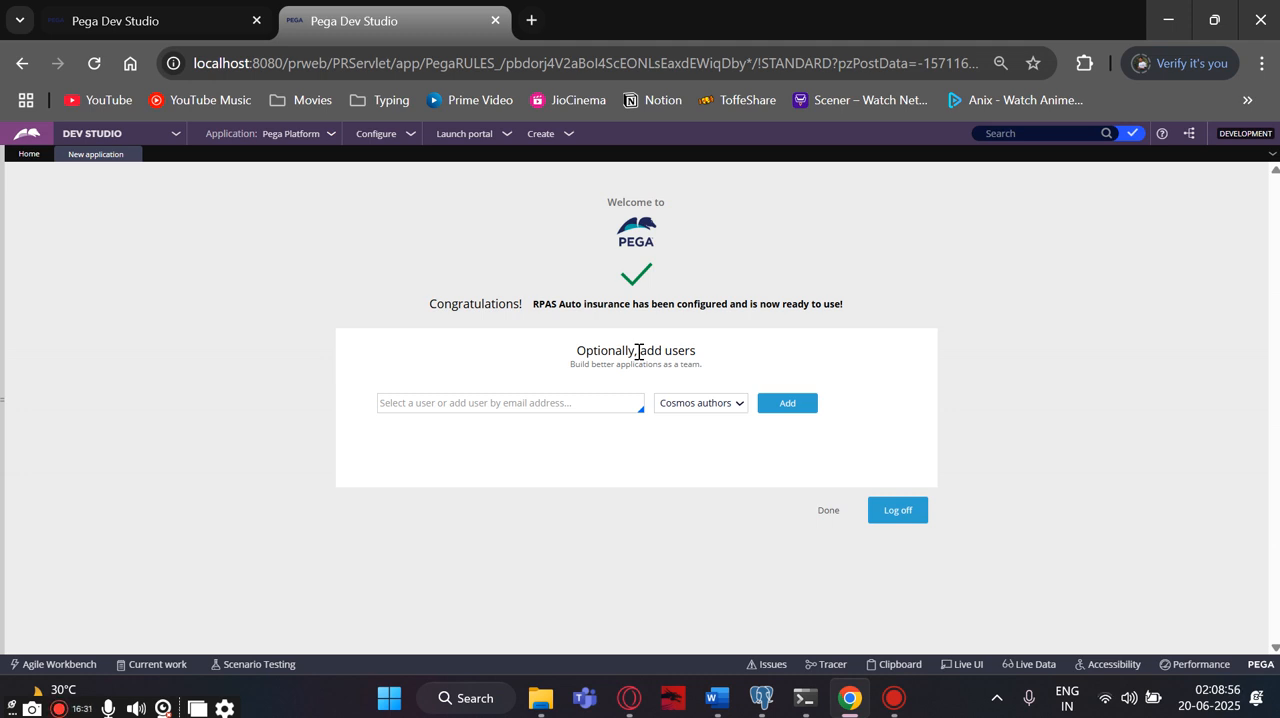
- Add the implementation developer as a new user by e-mail address, with the Cosmos authors role
left_click(560, 400)
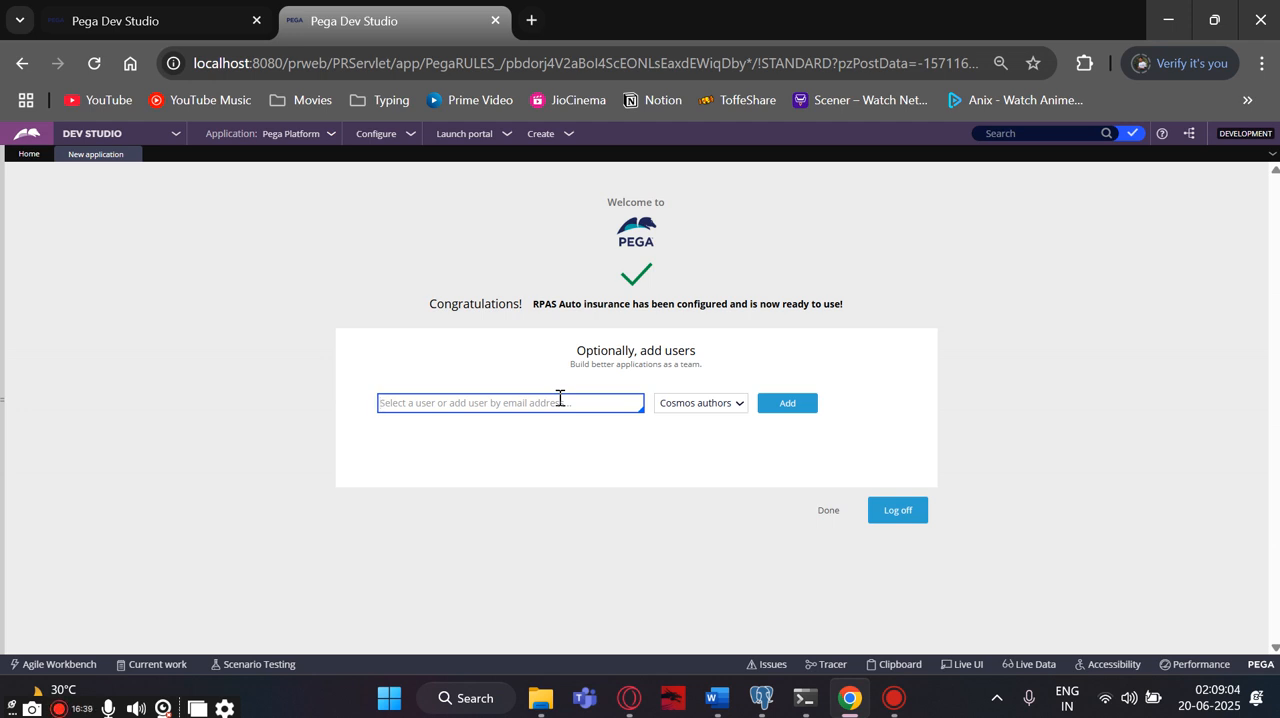
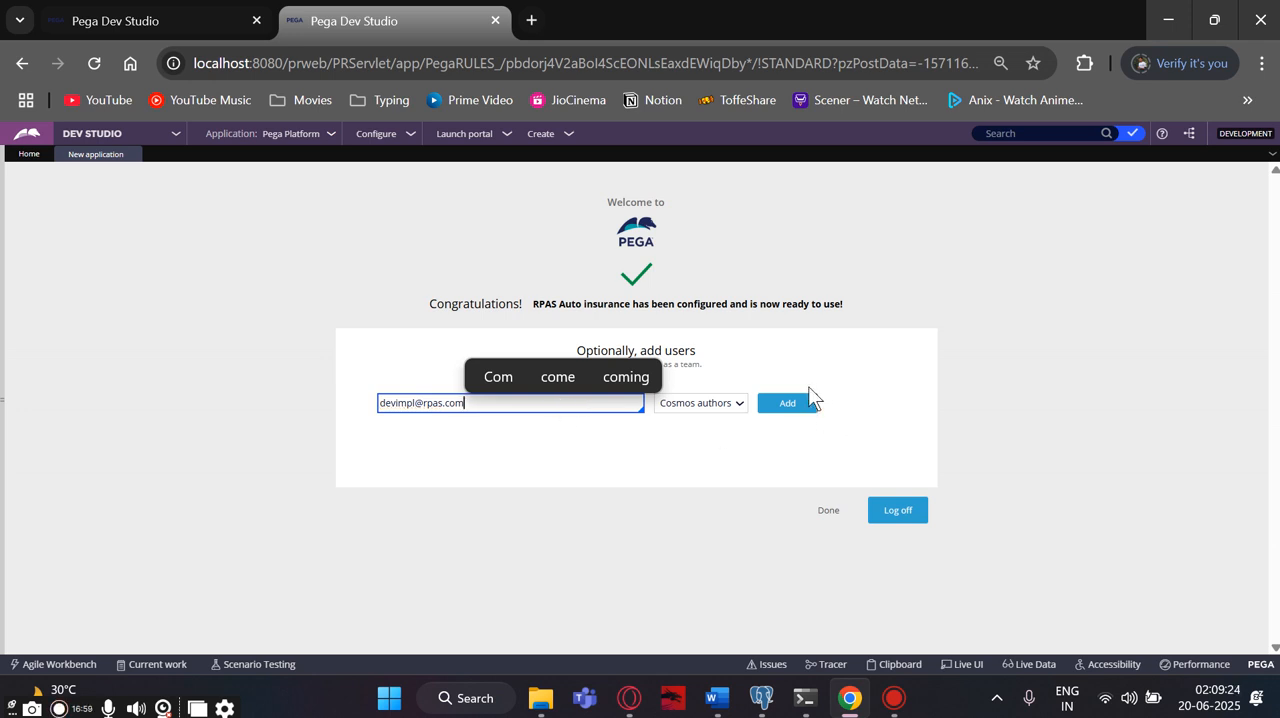
left_click(788, 410)
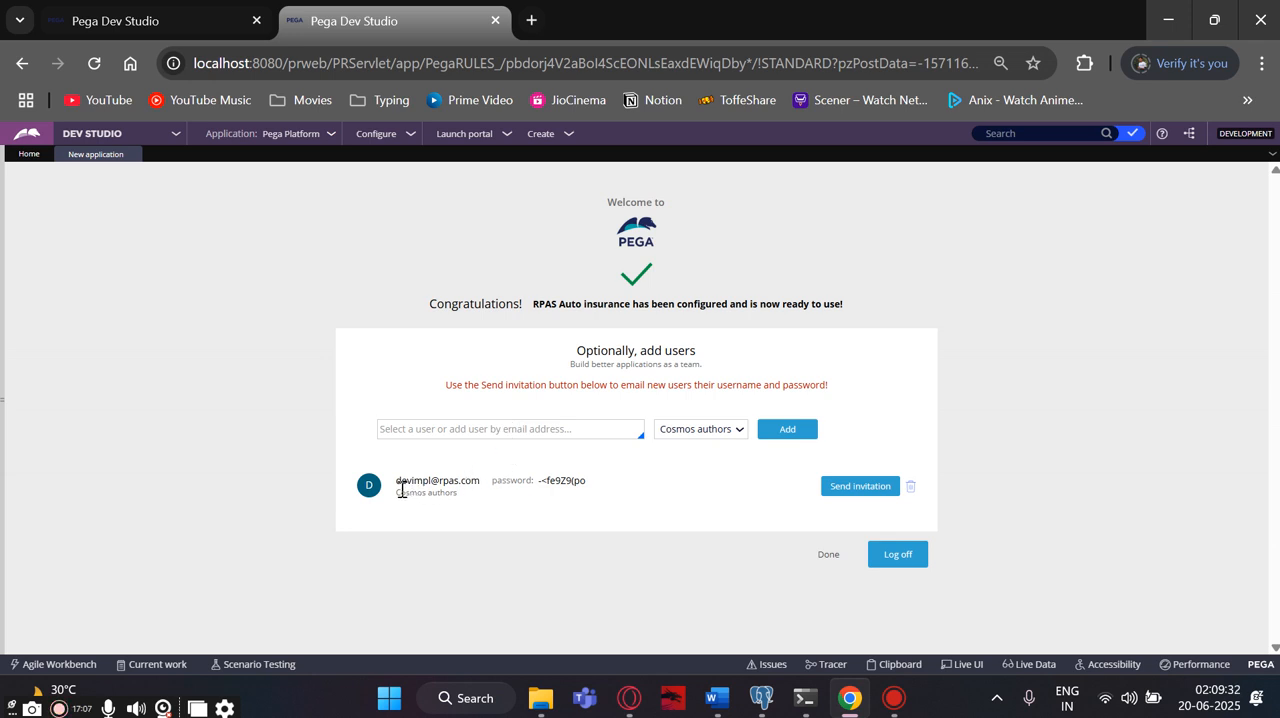
- Copy the new user's e-mail and generated password into Document2 in Word, below the last RPAS Auto insurance application name
left_click_drag(397, 482, 590, 490)
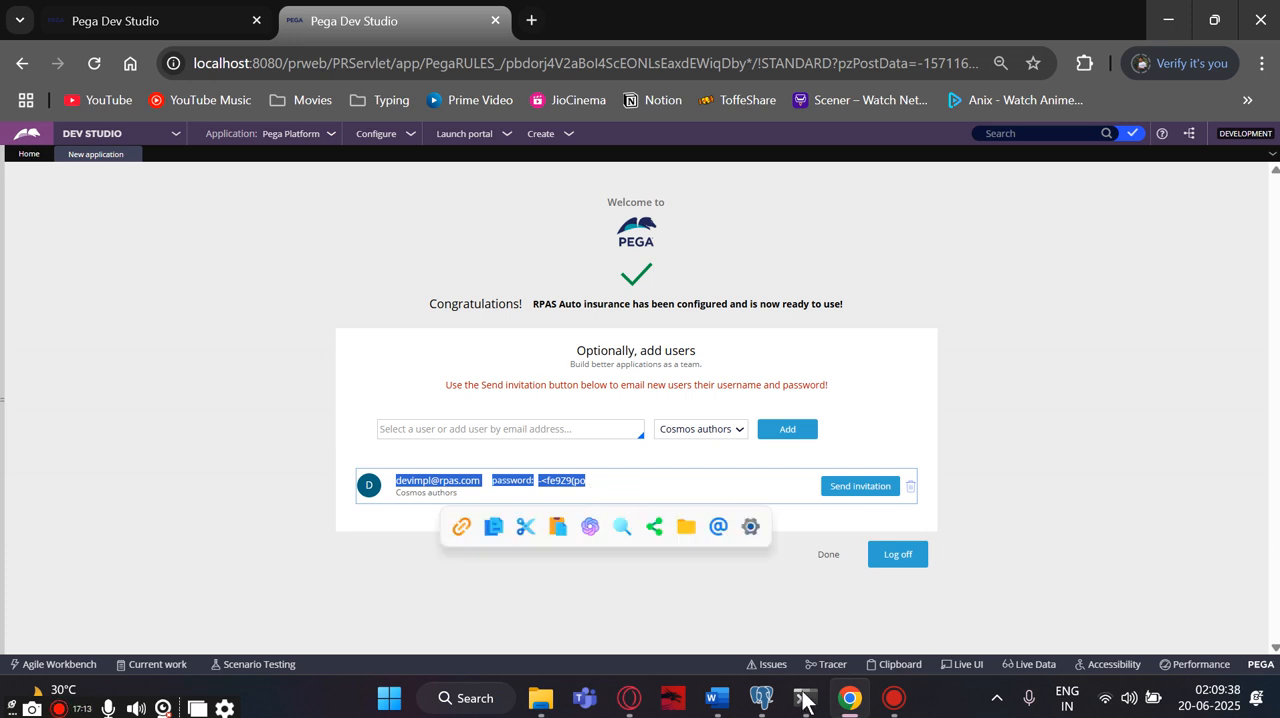
left_click(716, 698)
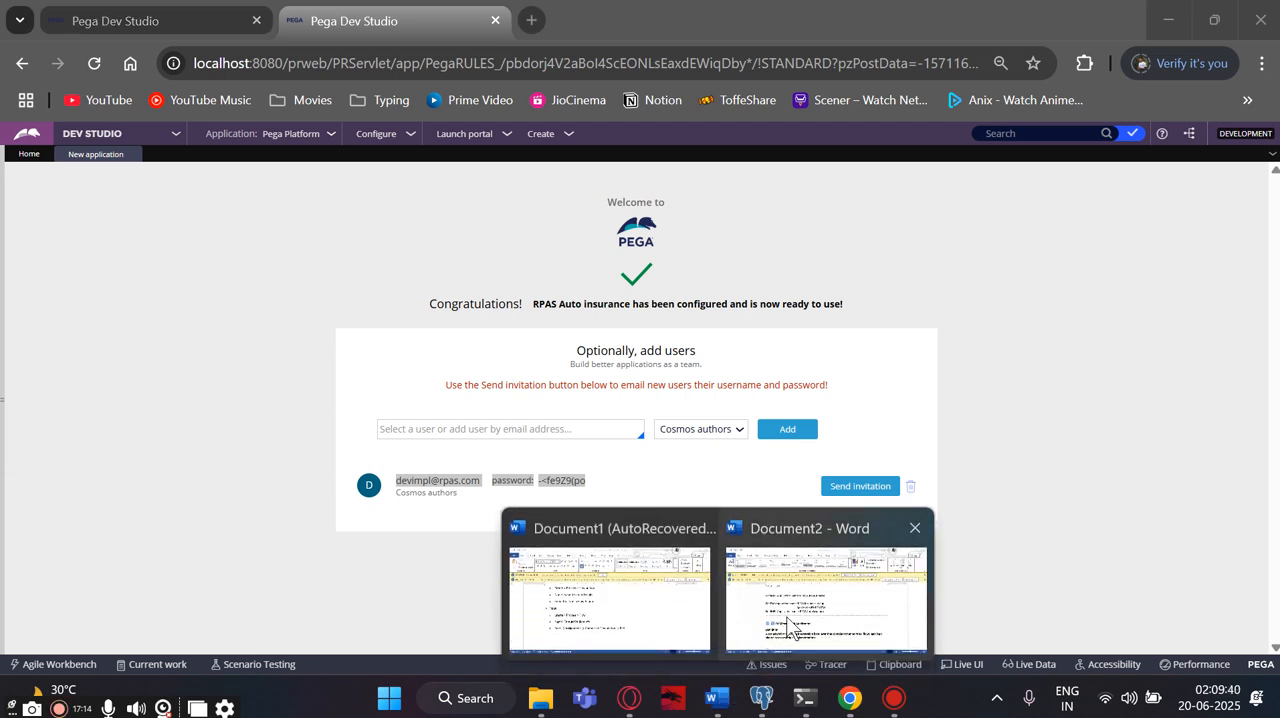
left_click(757, 594)
left_click(656, 405)
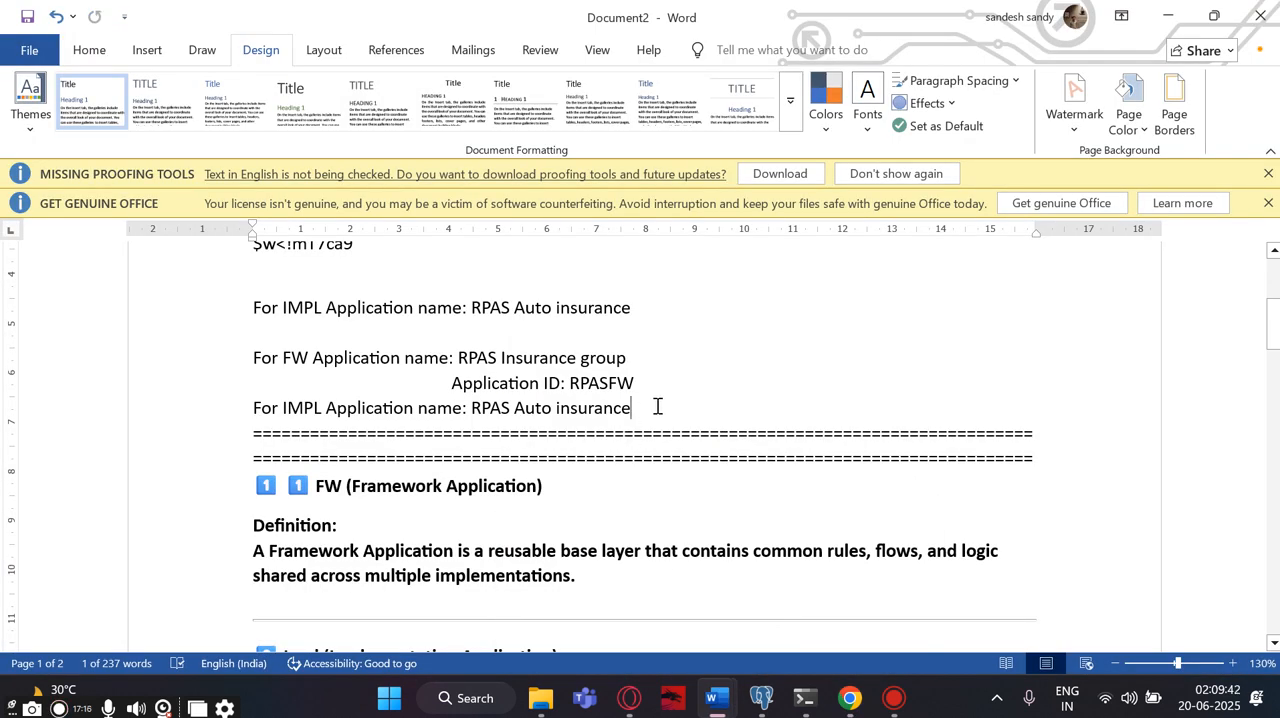
key("Return")
key("Return")
key("ctrl+v")
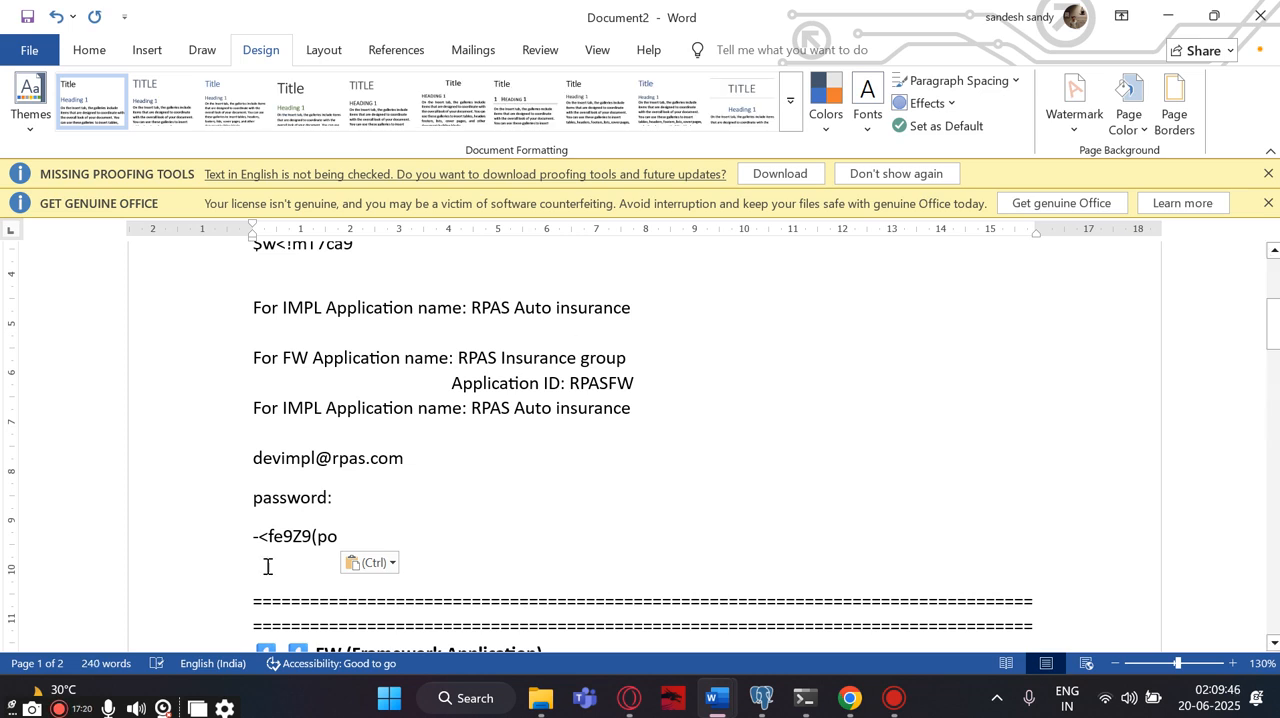
scroll(493, 530, "up", 2)
scroll(493, 530, "up", 3)
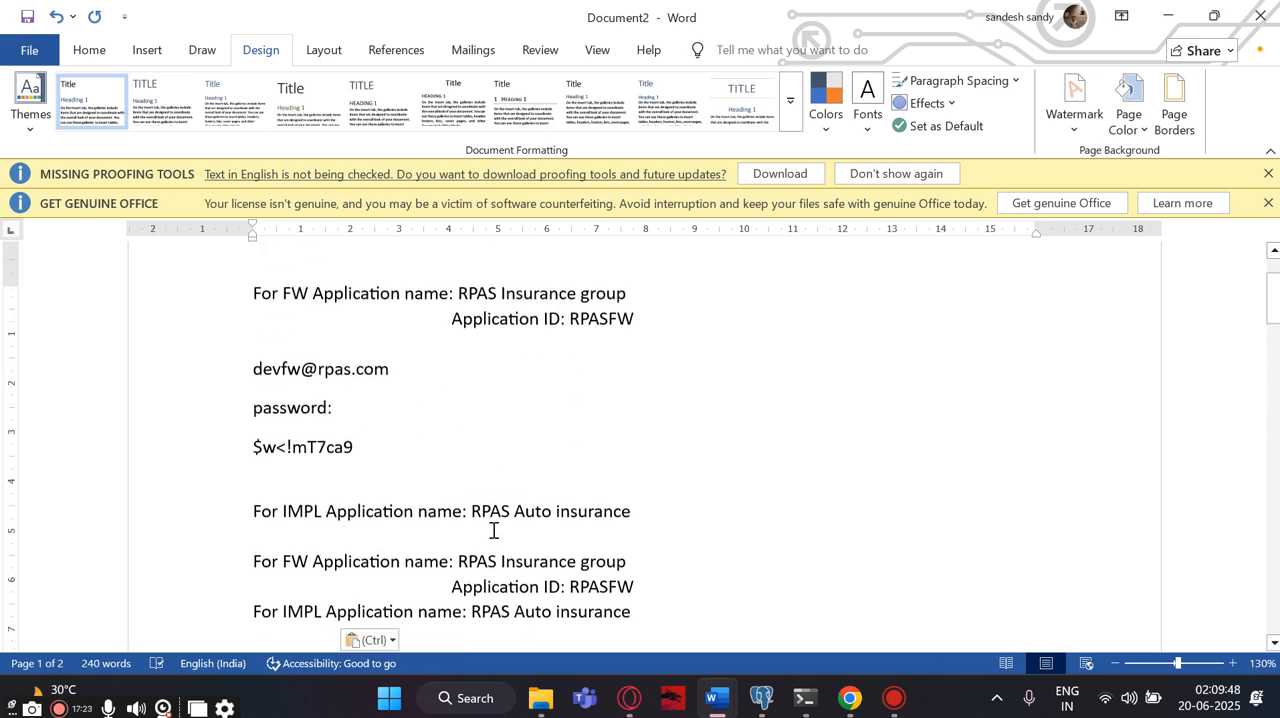
scroll(493, 530, "down", 2)
scroll(493, 530, "down", 2)
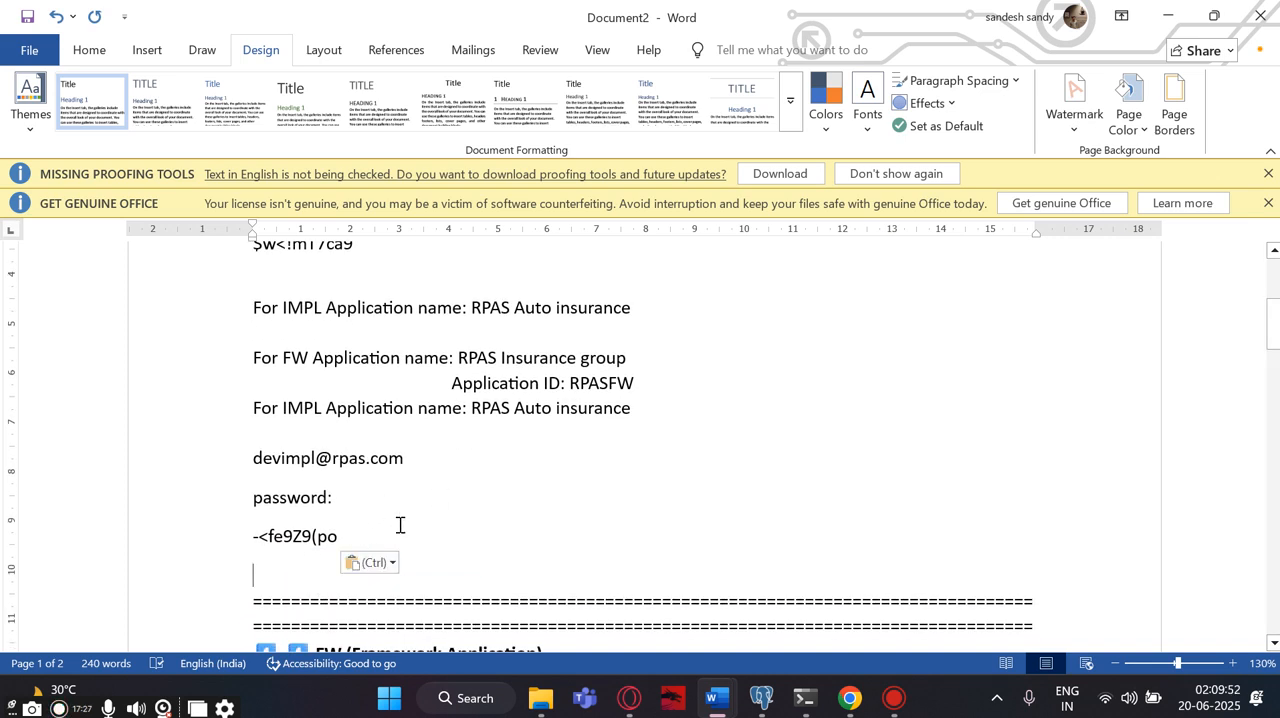
- Return to Pega in Chrome, finish the new application wizard and log off from Dev Studio
left_click(849, 698)
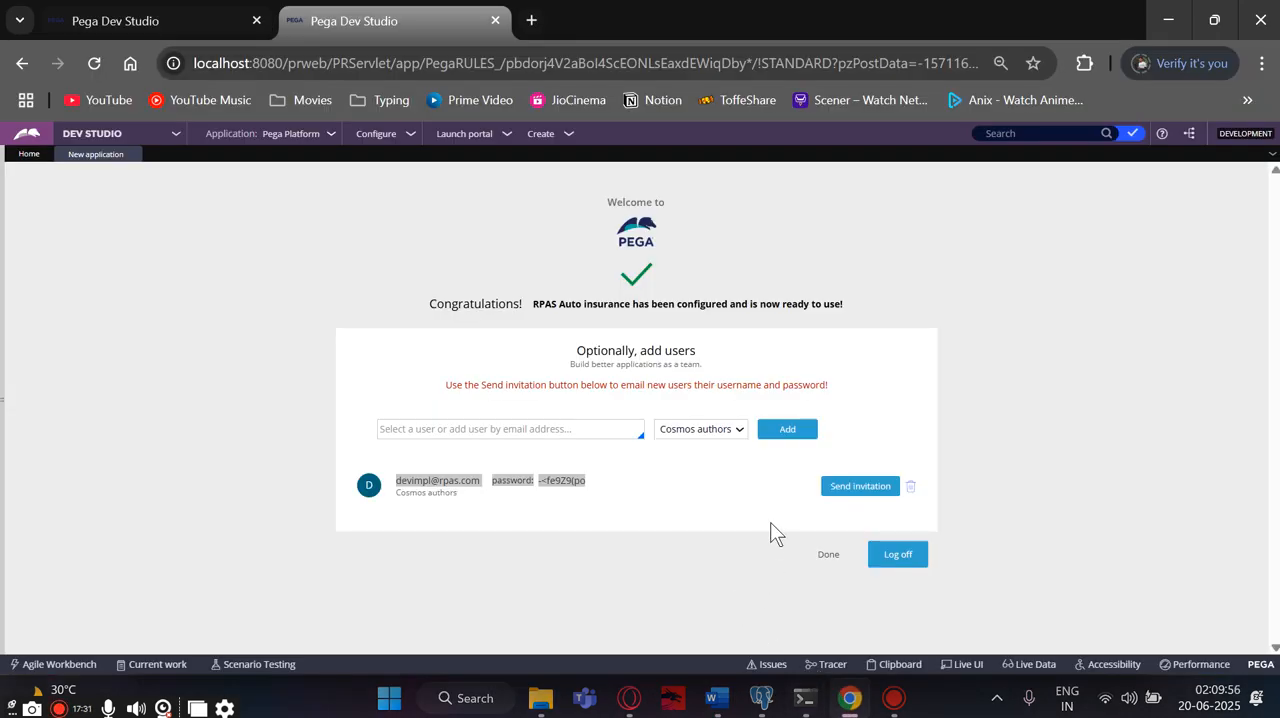
left_click(842, 556)
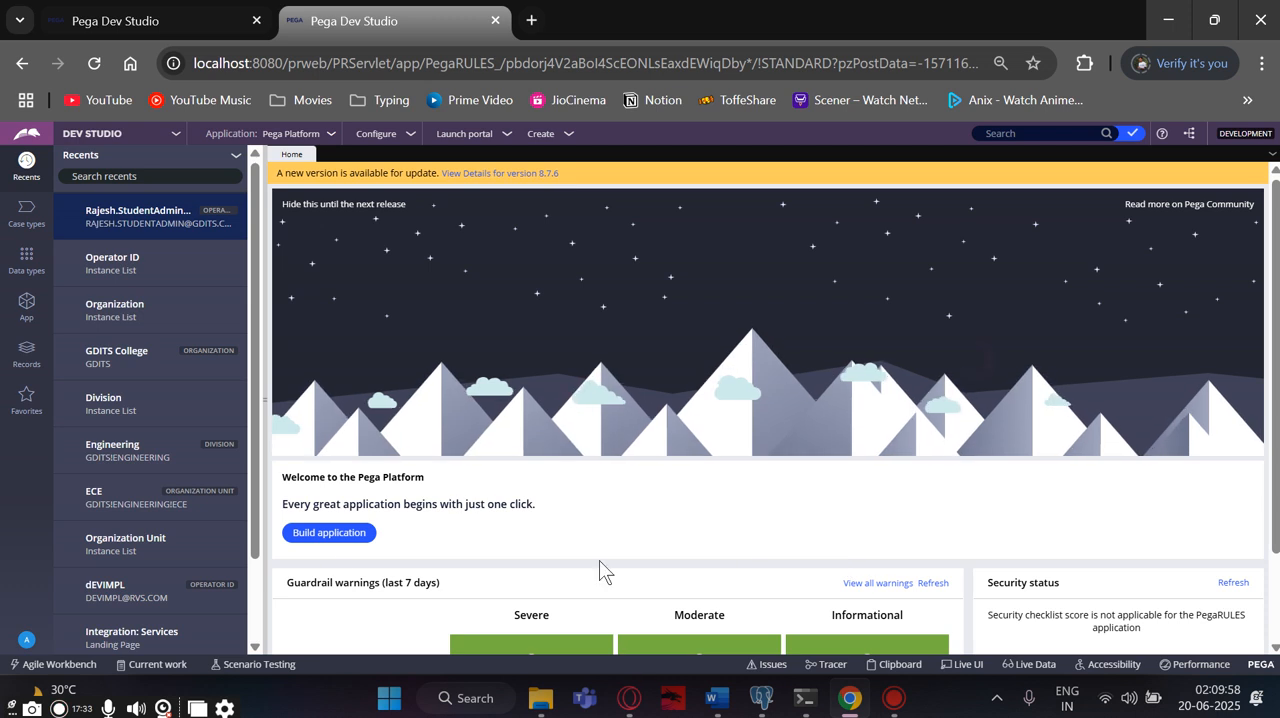
left_click(27, 641)
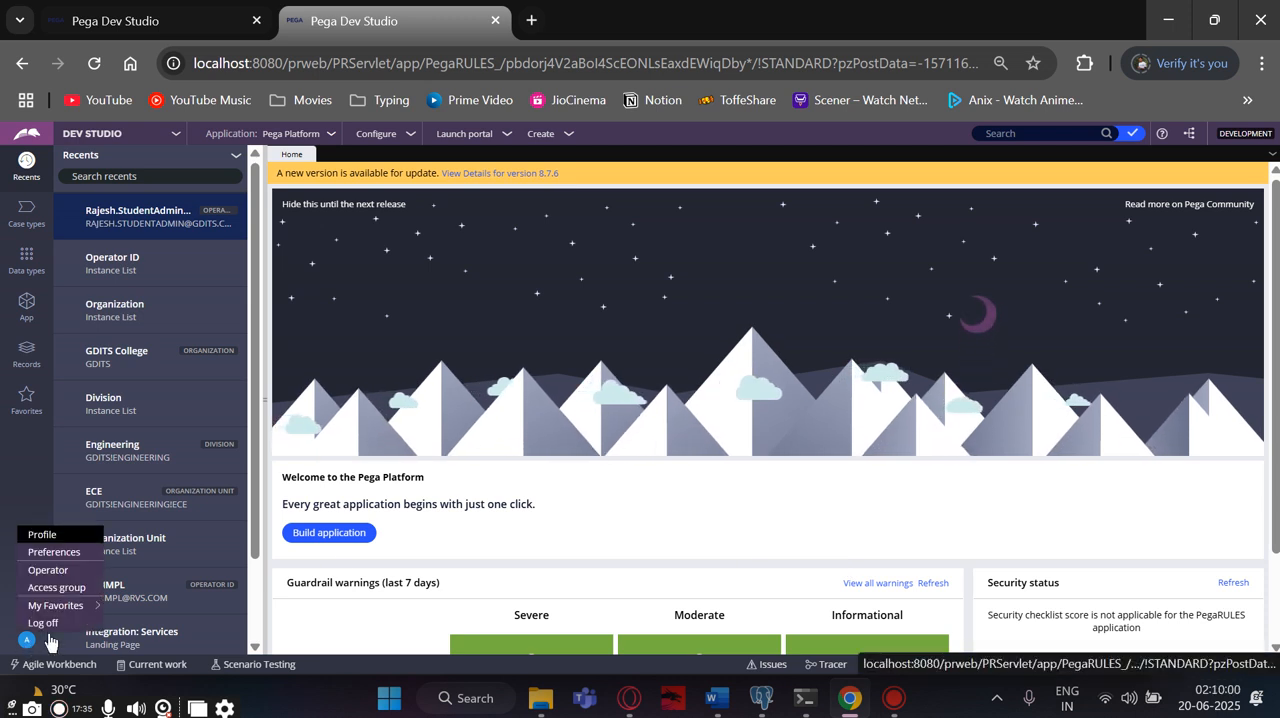
left_click(49, 620)
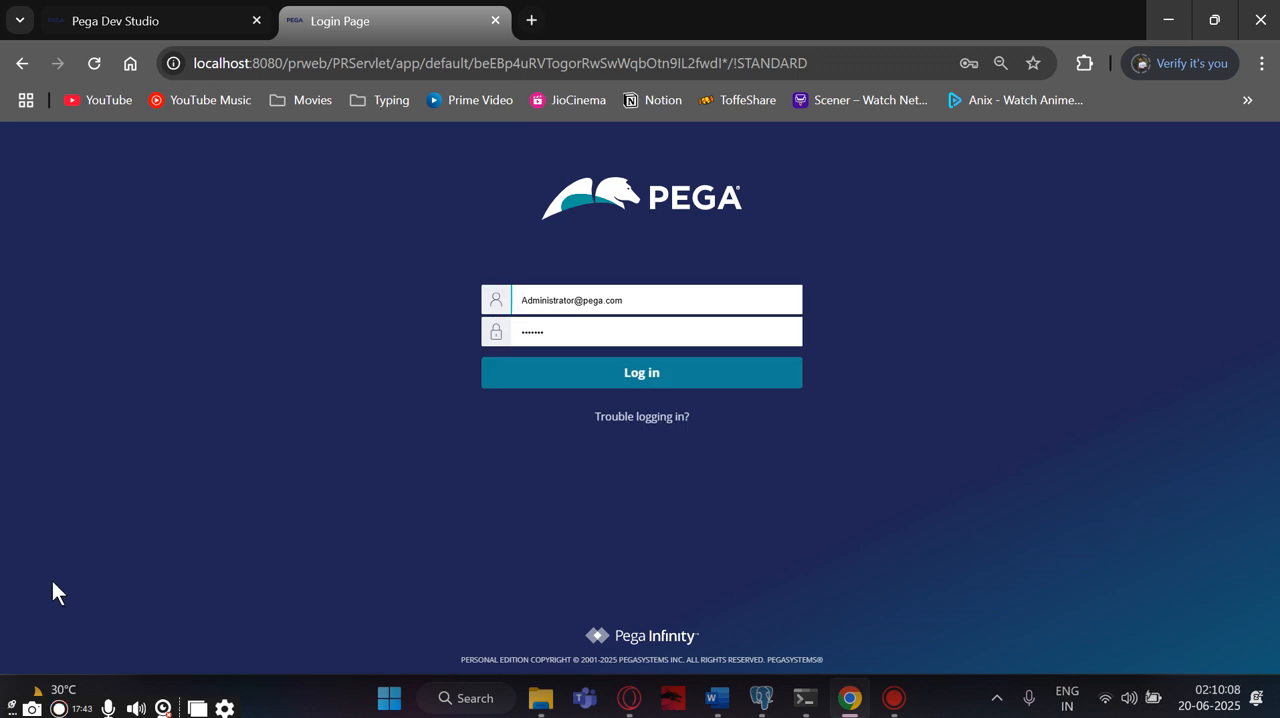
- Clear the prefilled administrator user name and password from the login form
left_click_drag(653, 299, 519, 299)
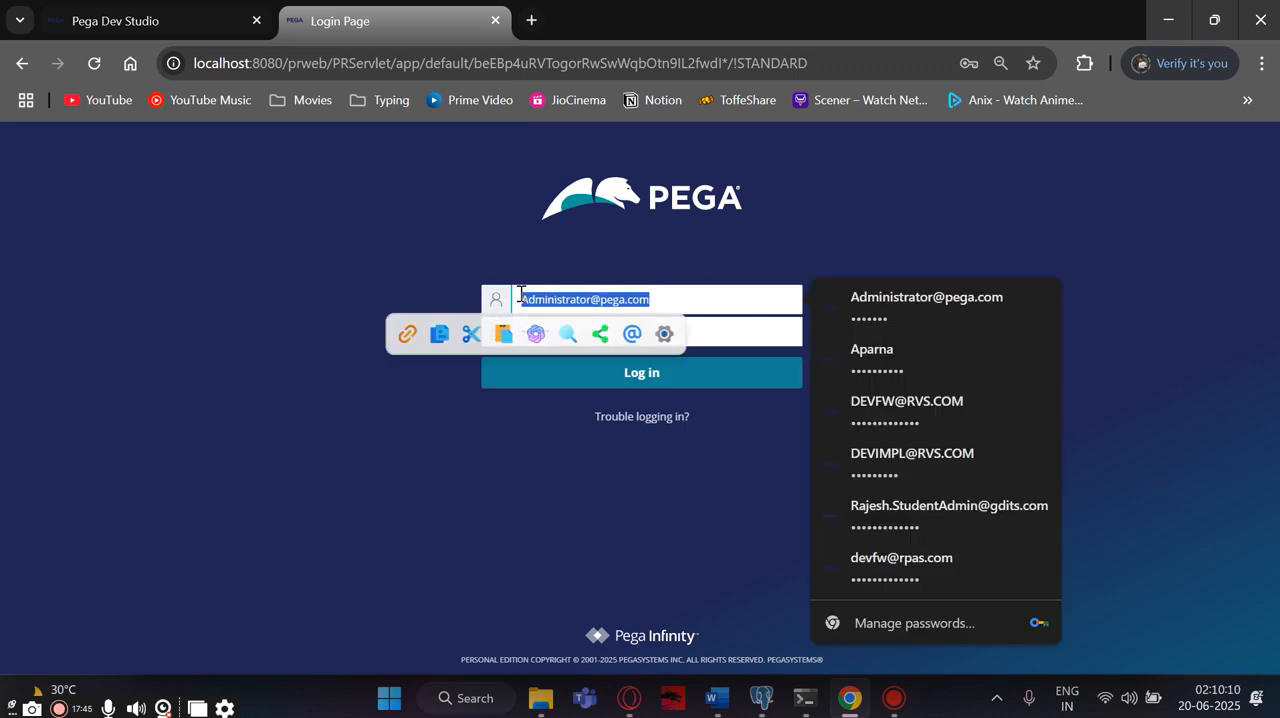
key("BackSpace")
left_click_drag(566, 330, 518, 330)
key("BackSpace")
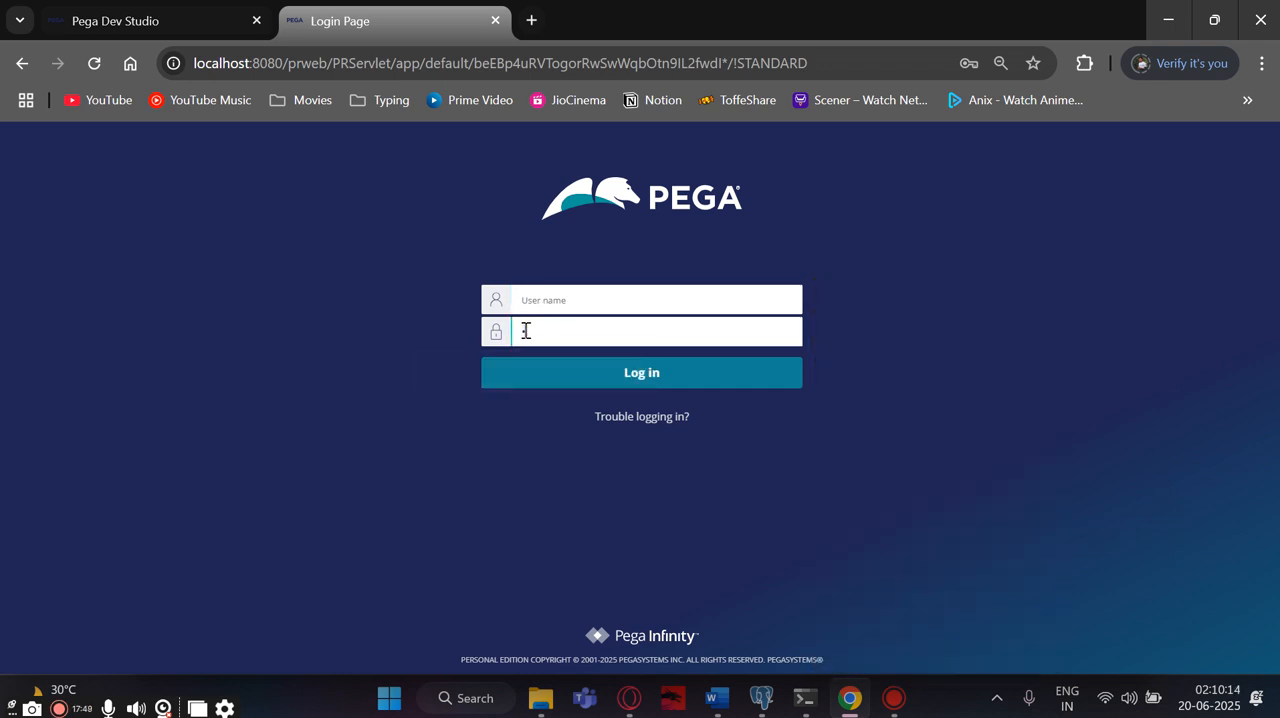
- Log in with the implementation user's e-mail and generated password, and save the login in the browser
left_click(556, 300)
key("ctrl+v")
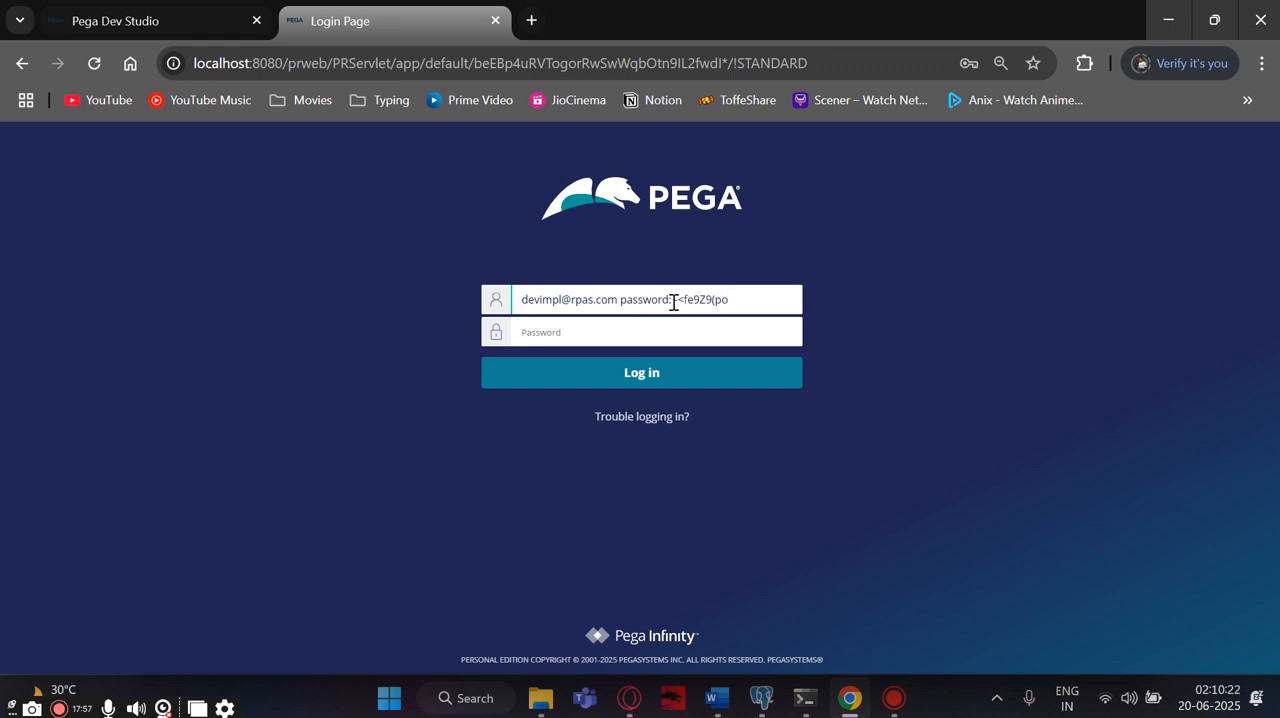
left_click_drag(674, 303, 733, 305)
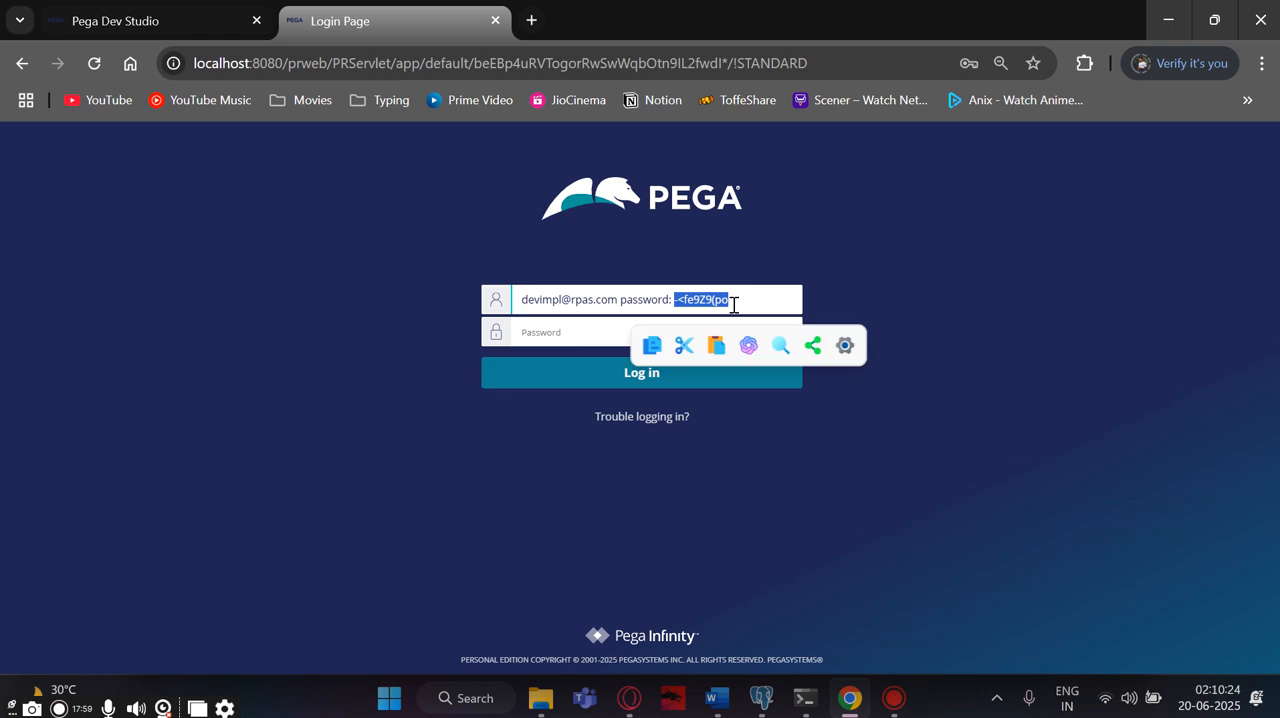
left_click(540, 338)
key("ctrl+v")
left_click_drag(622, 299, 735, 299)
key("BackSpace")
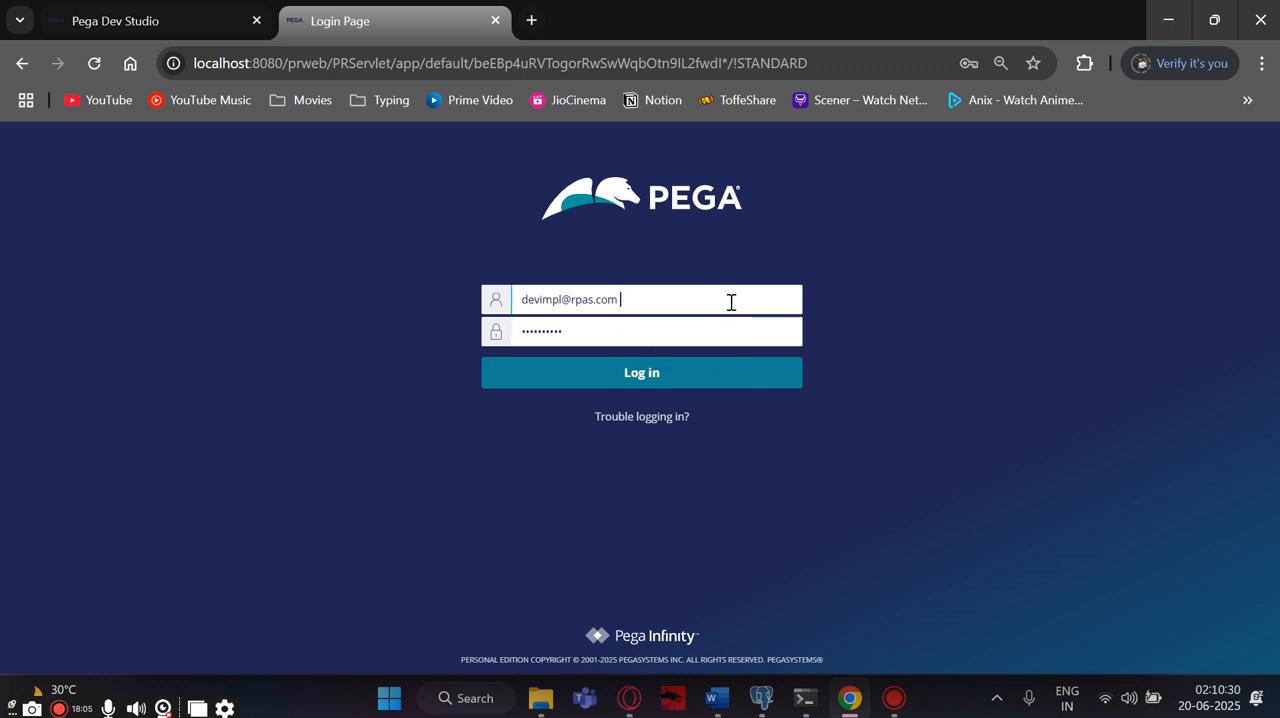
left_click(674, 382)
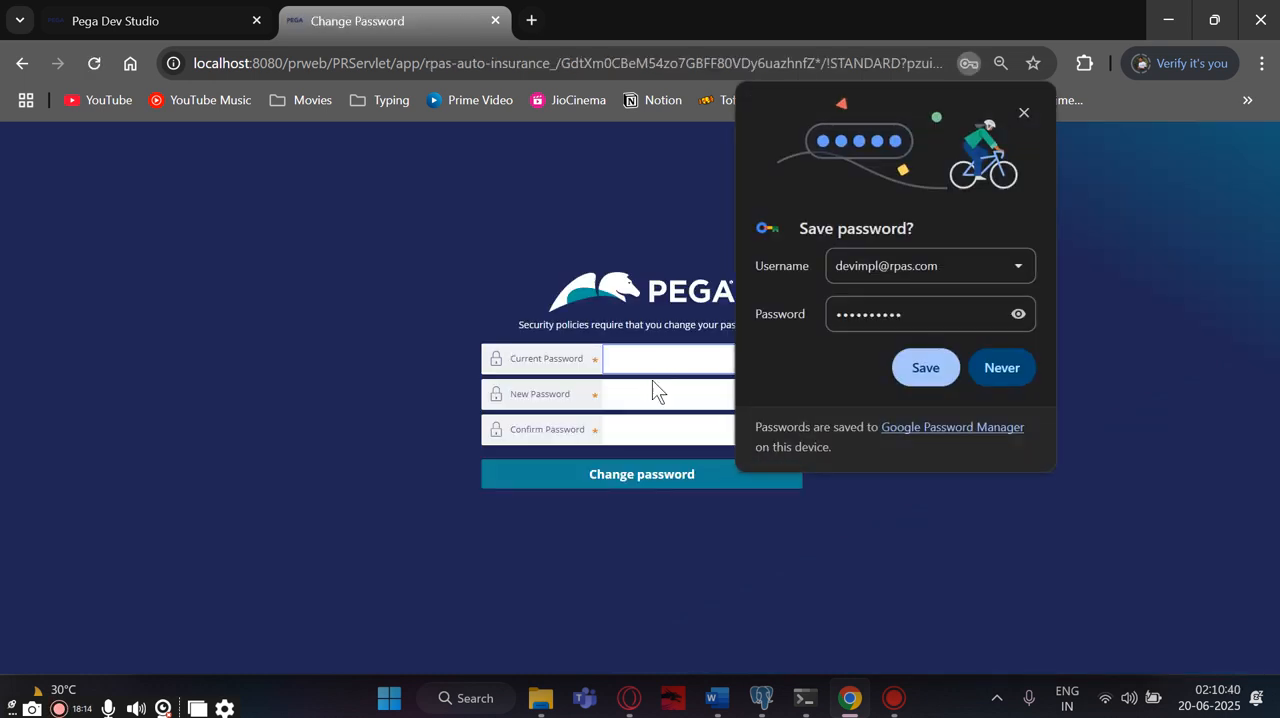
left_click(925, 369)
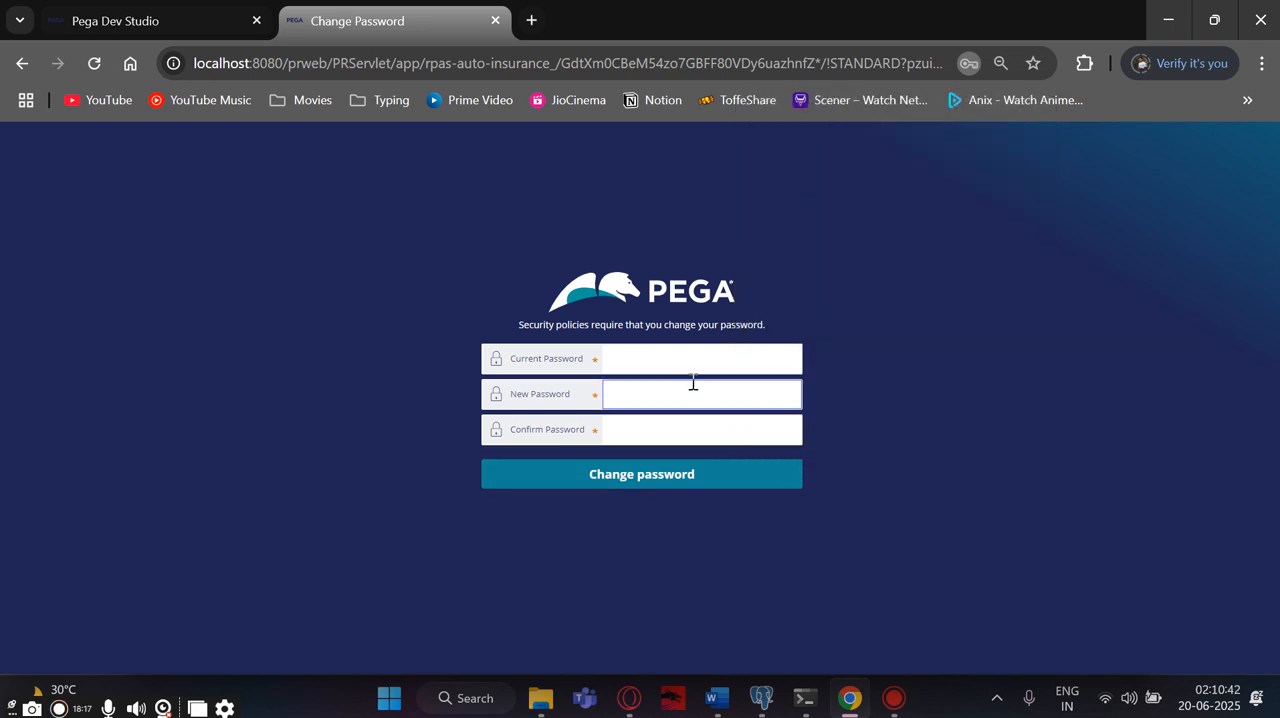
left_click(663, 360)
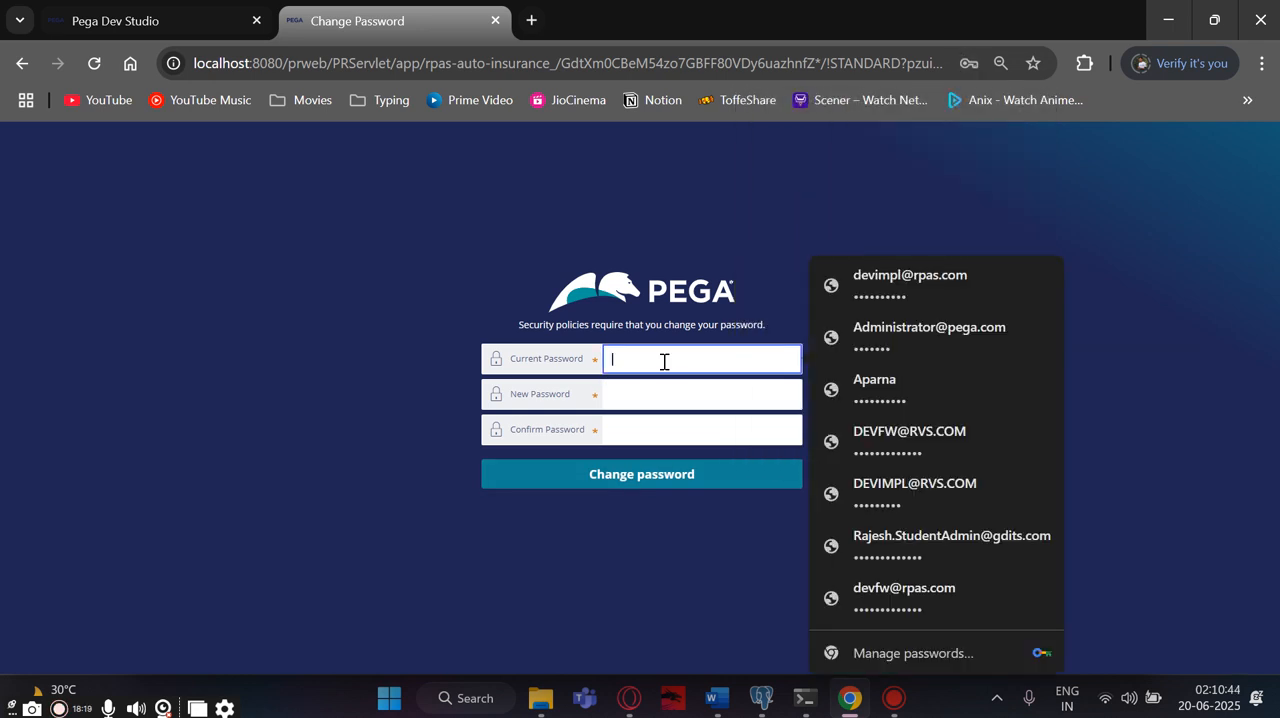
type("••••")
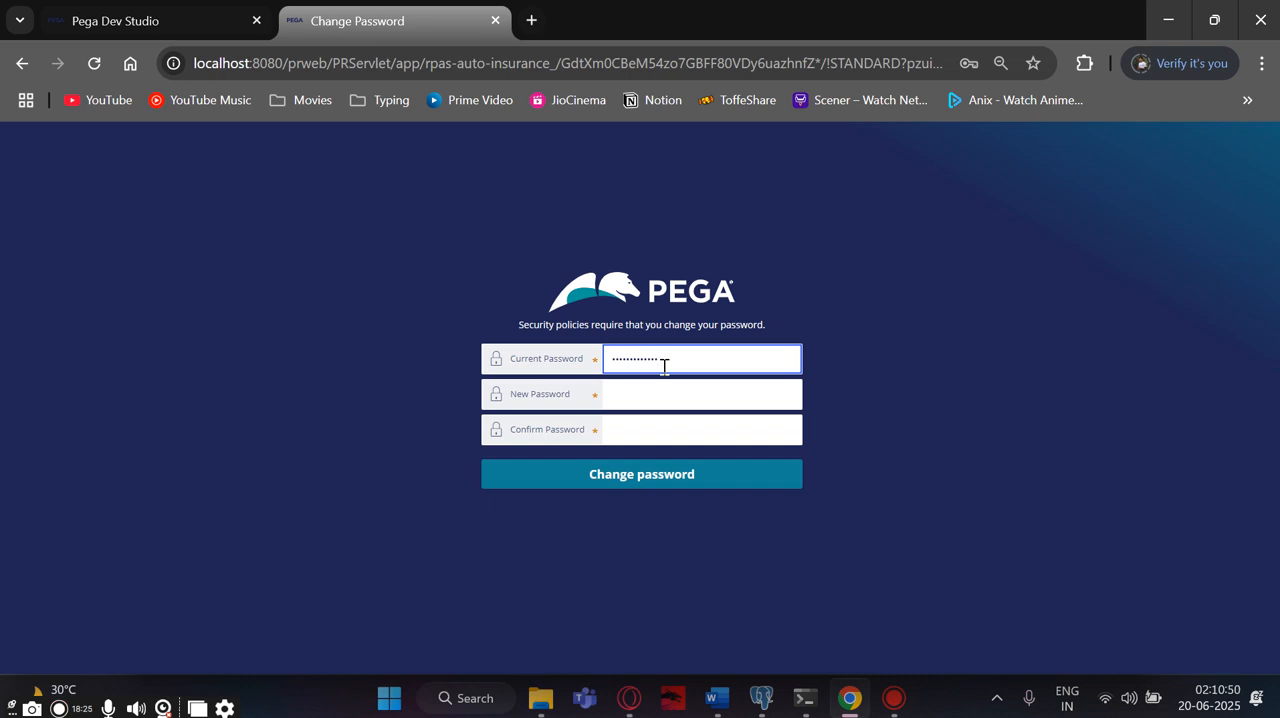
key("ctrl+a")
key("BackSpace")
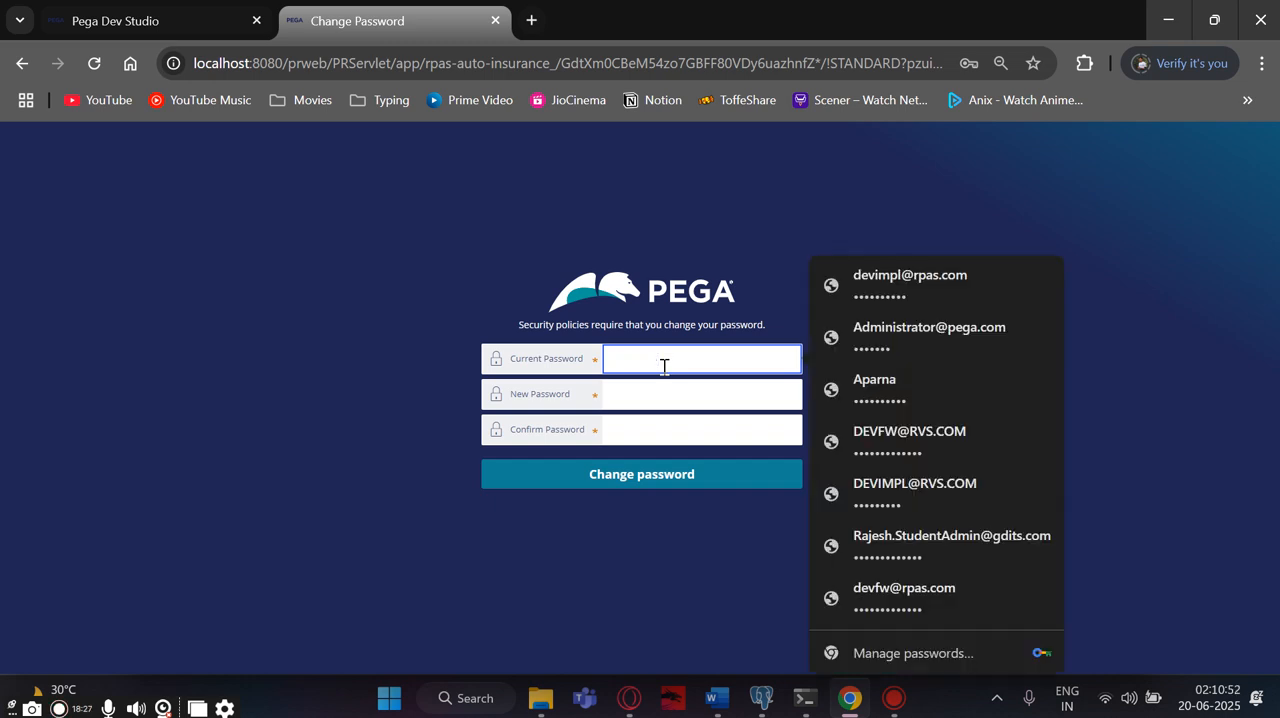
- Enter the current password, set and confirm a new account password, and update the browser's saved login
type("••••••••••")
left_click(663, 382)
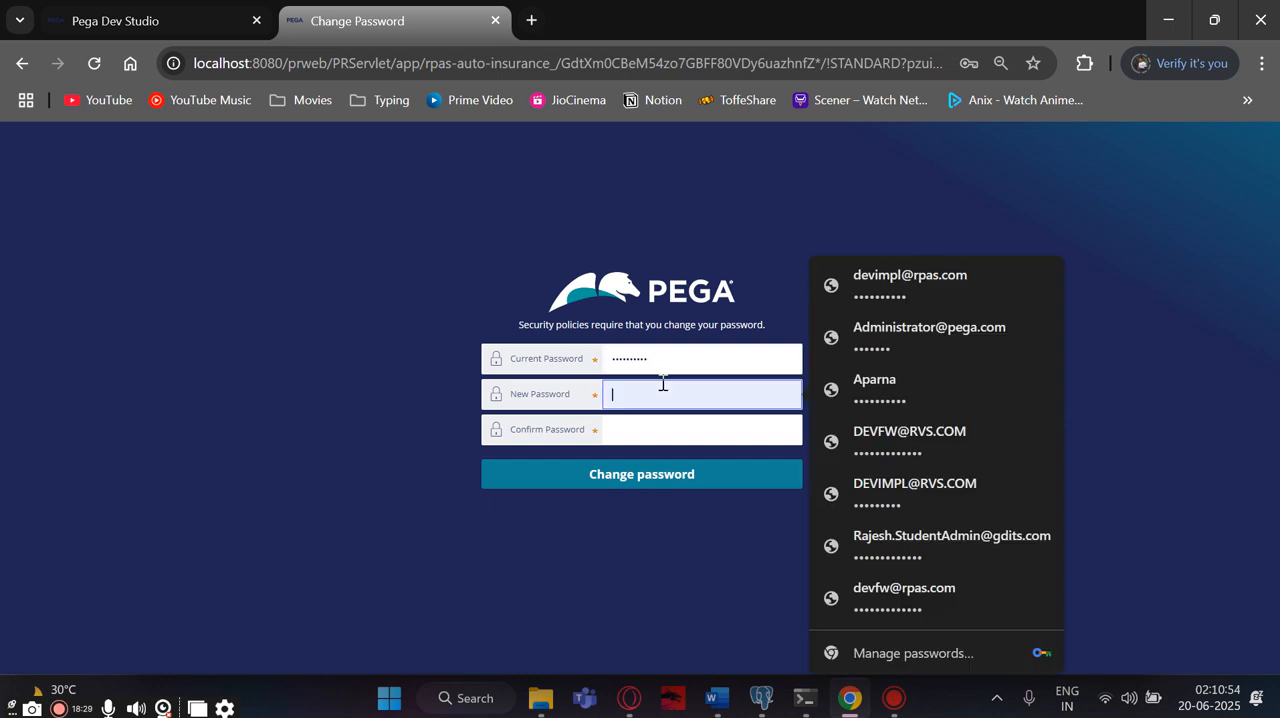
type("••")
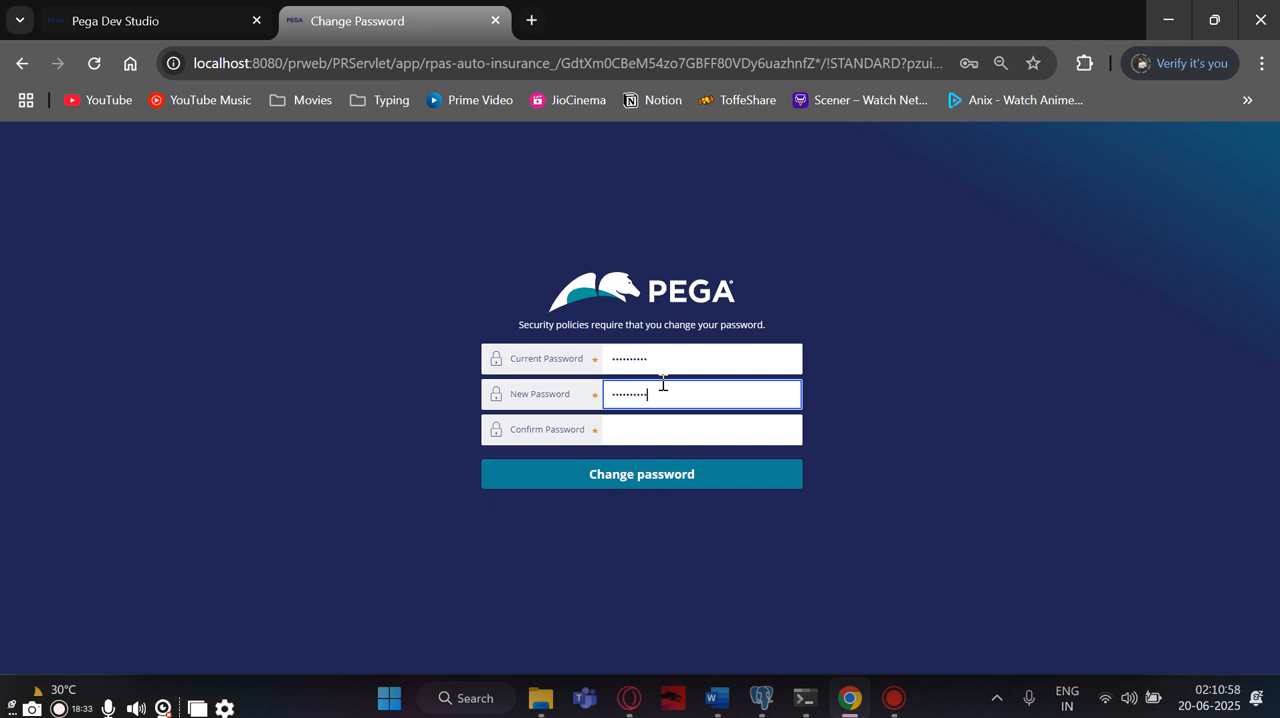
left_click(640, 442)
type("••")
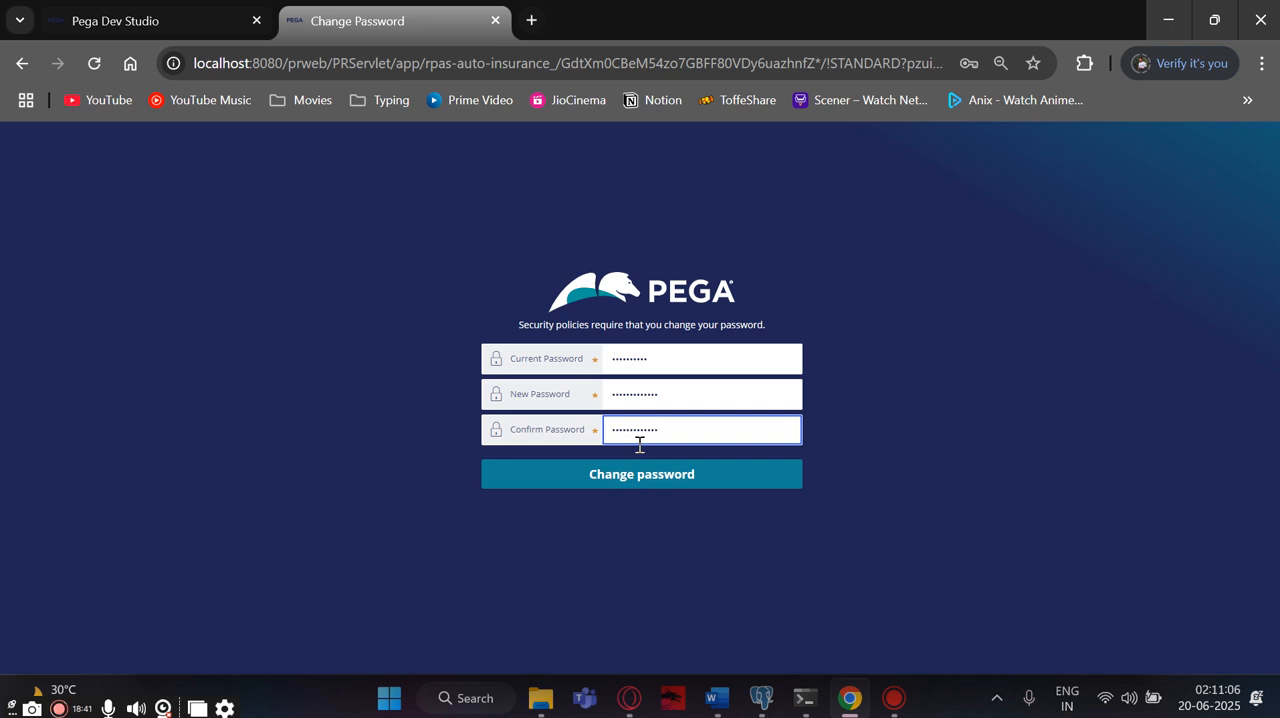
left_click(644, 470)
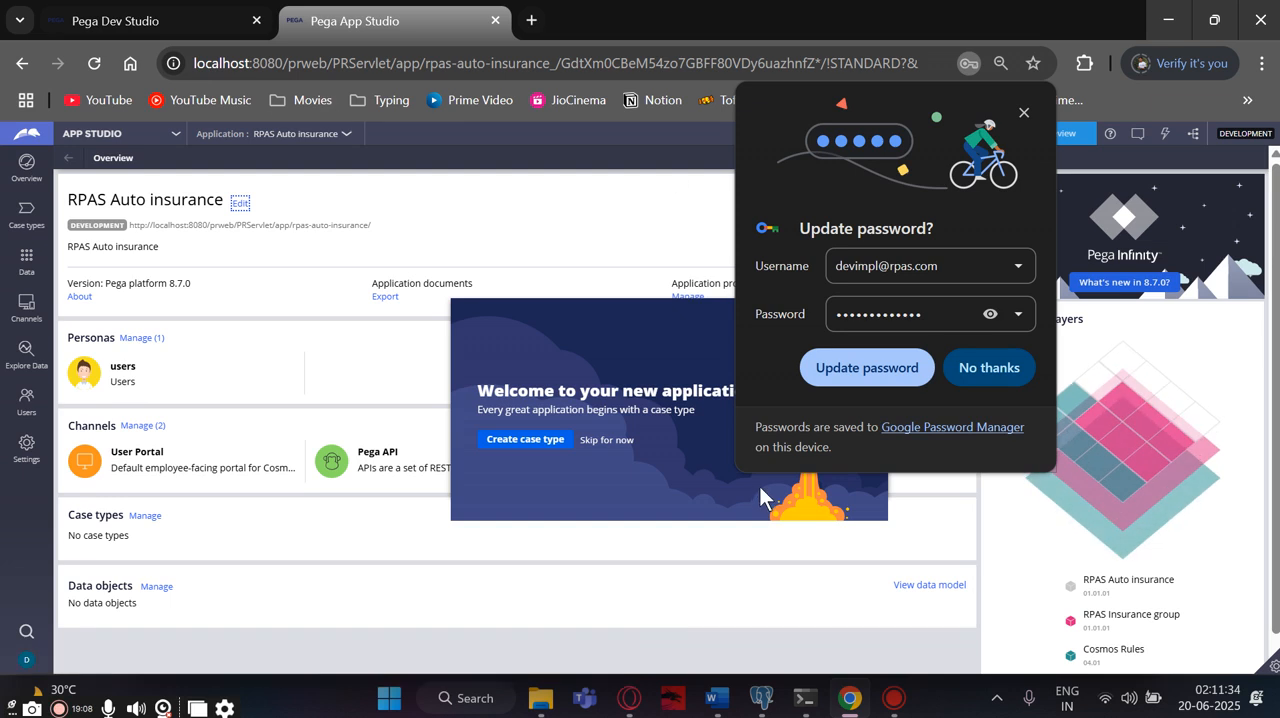
left_click(879, 367)
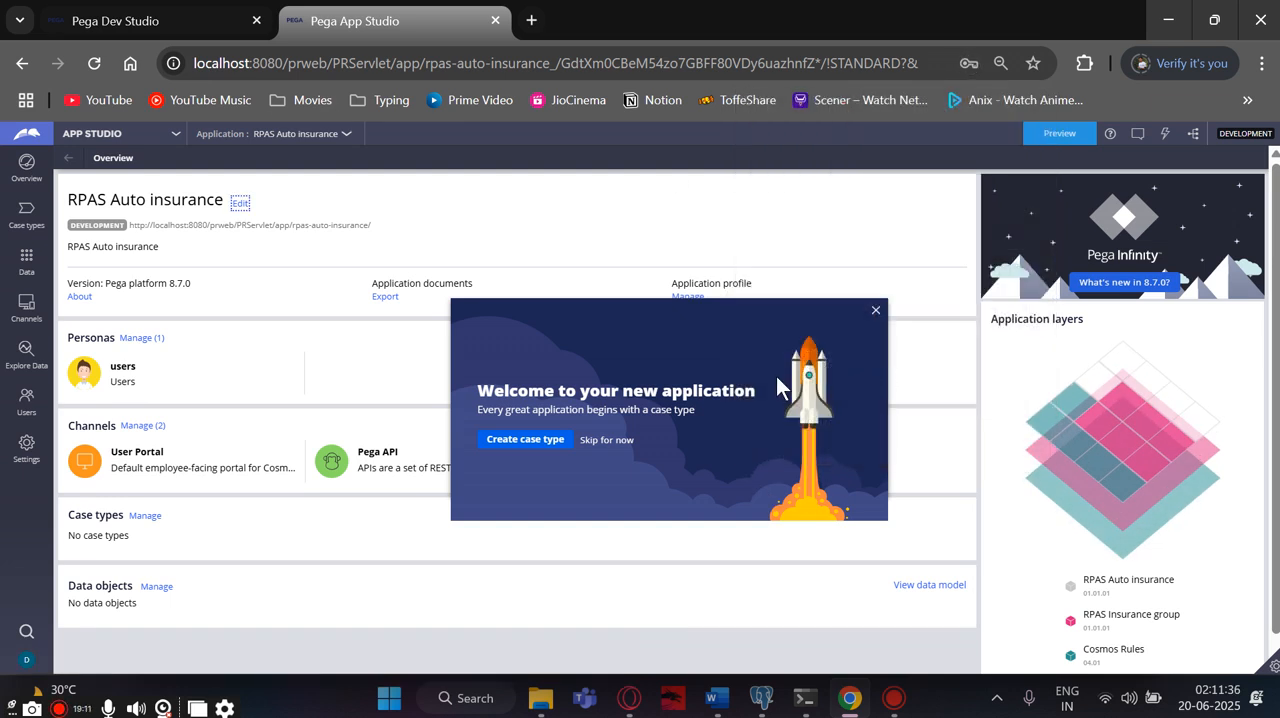
left_click(875, 310)
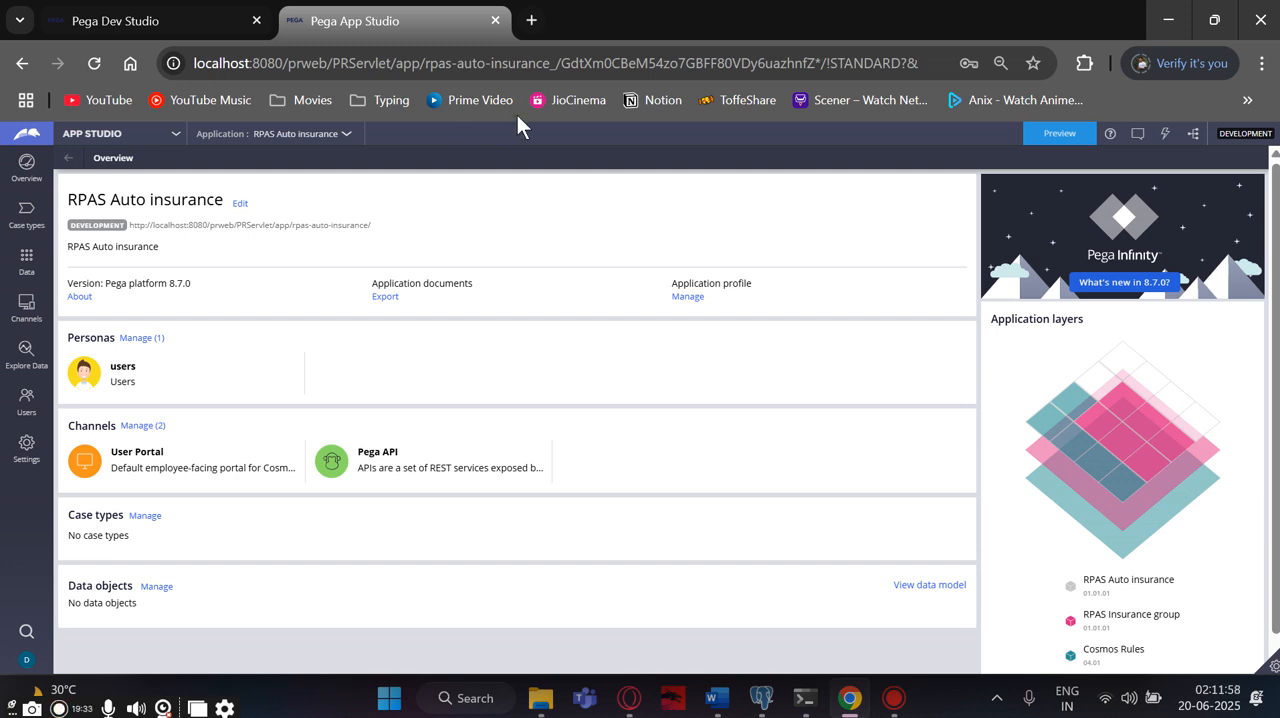
- Open the base address localhost:8080/prweb/PRServlet/ in a new browser tab, dismiss the welcome message and log off from App Studio
left_click_drag(397, 63, 197, 60)
key("ctrl+c")
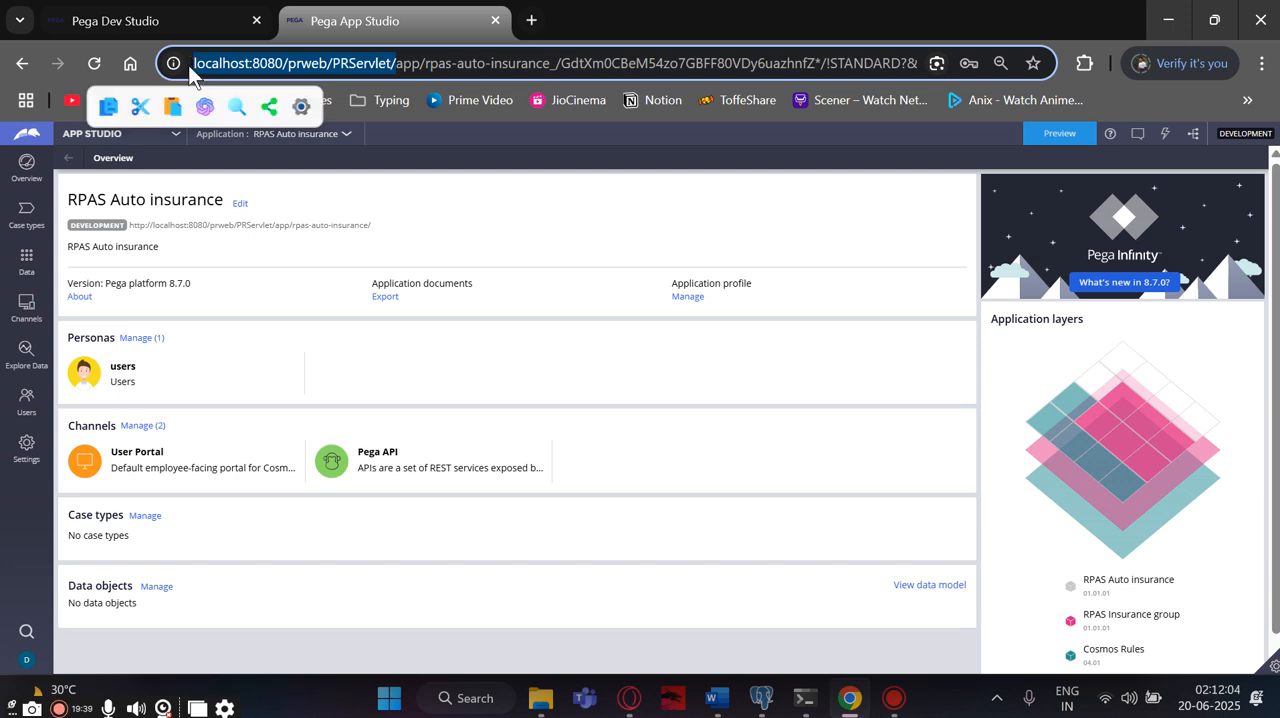
left_click(529, 22)
key("ctrl+v")
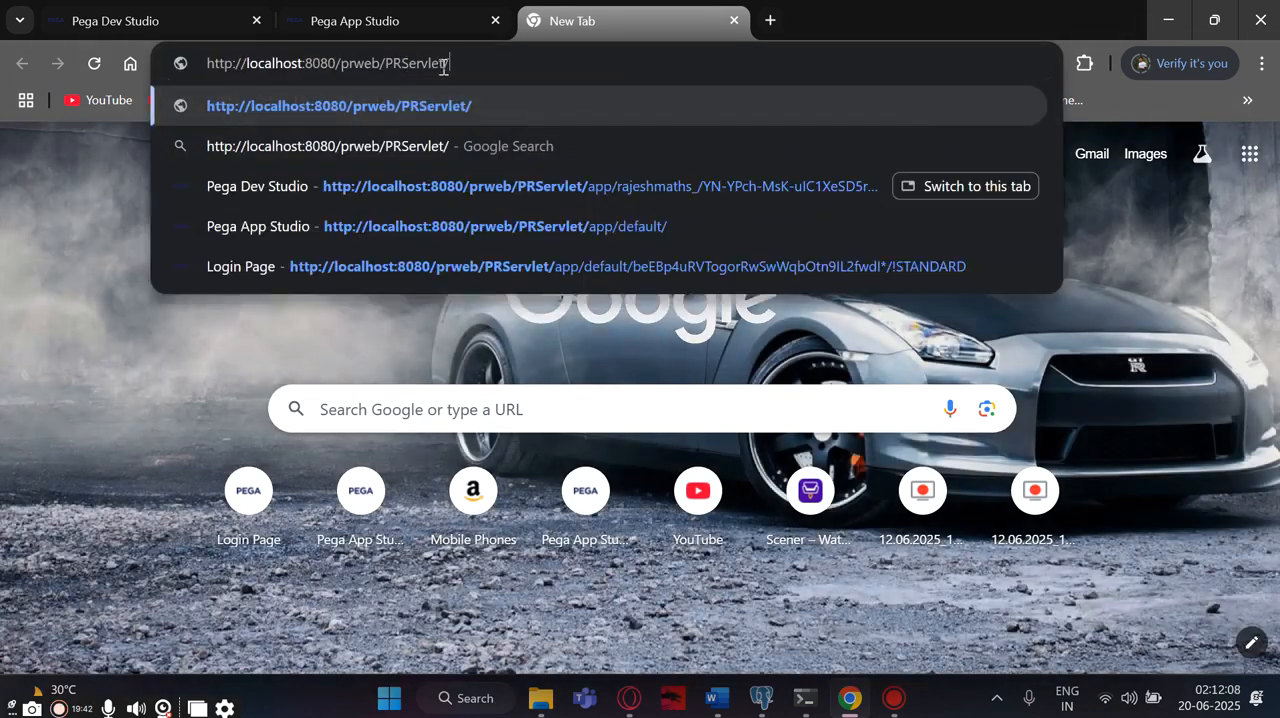
key("Return")
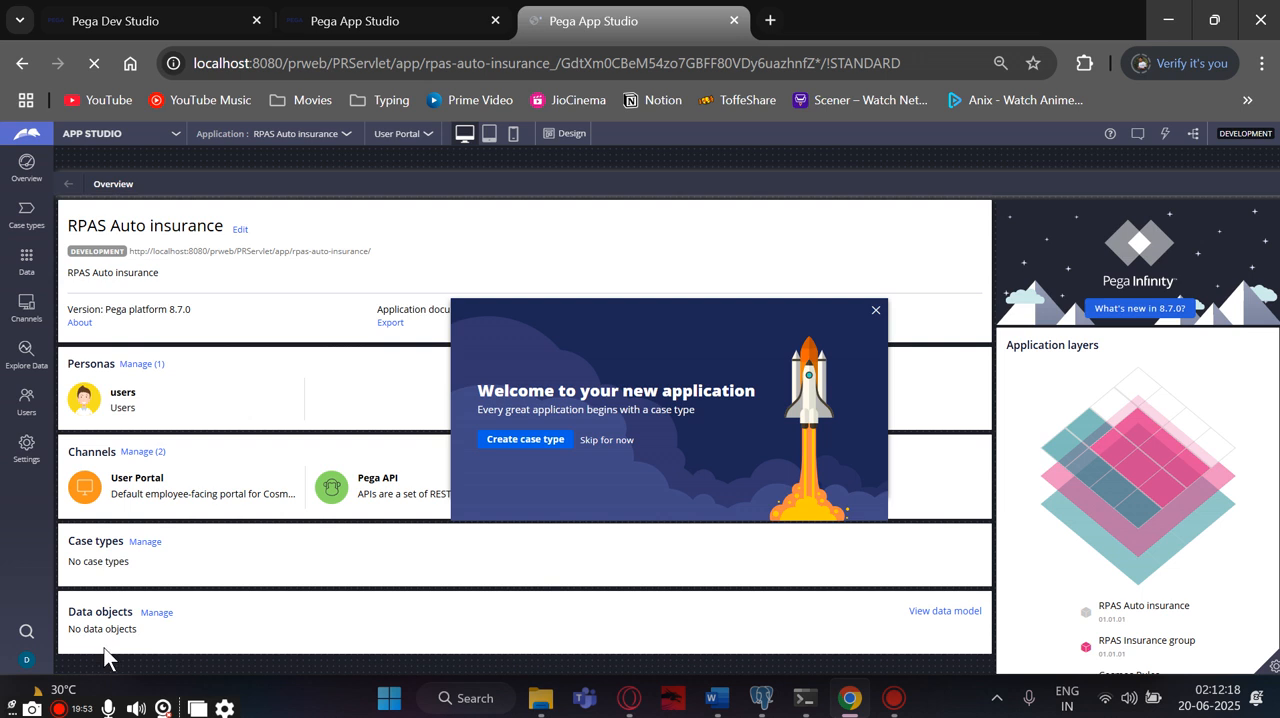
left_click(875, 313)
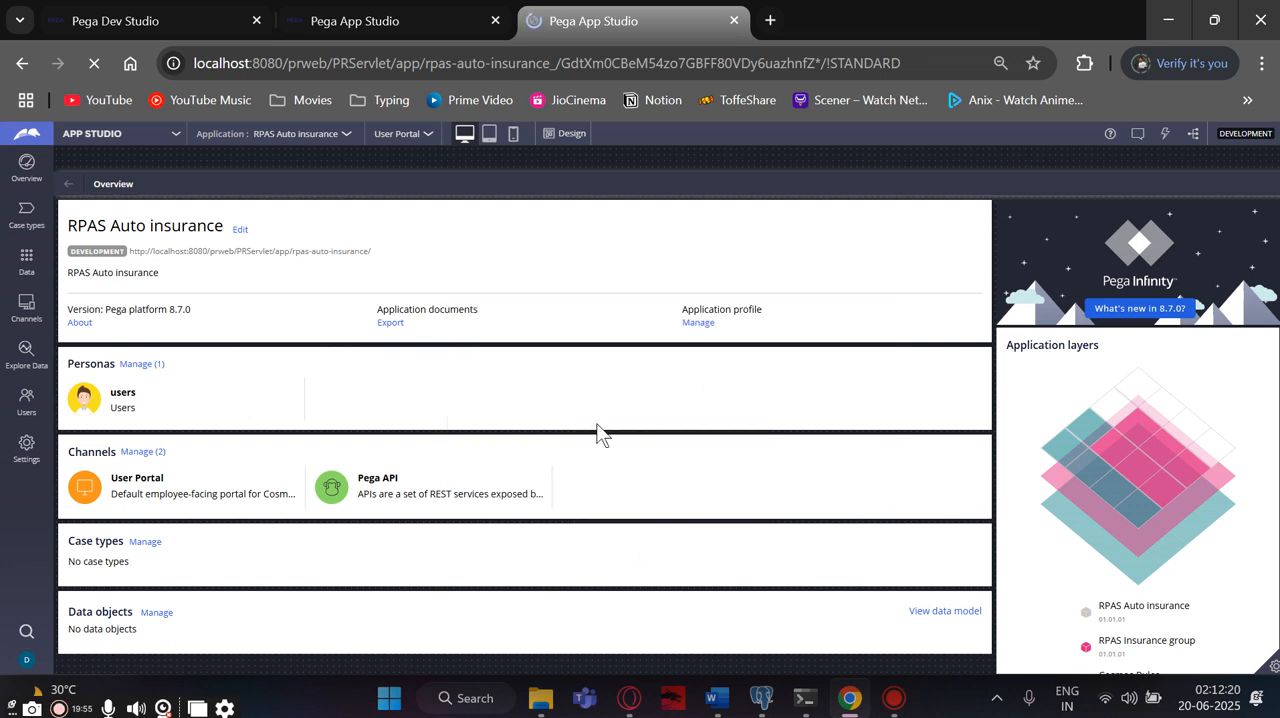
left_click(27, 664)
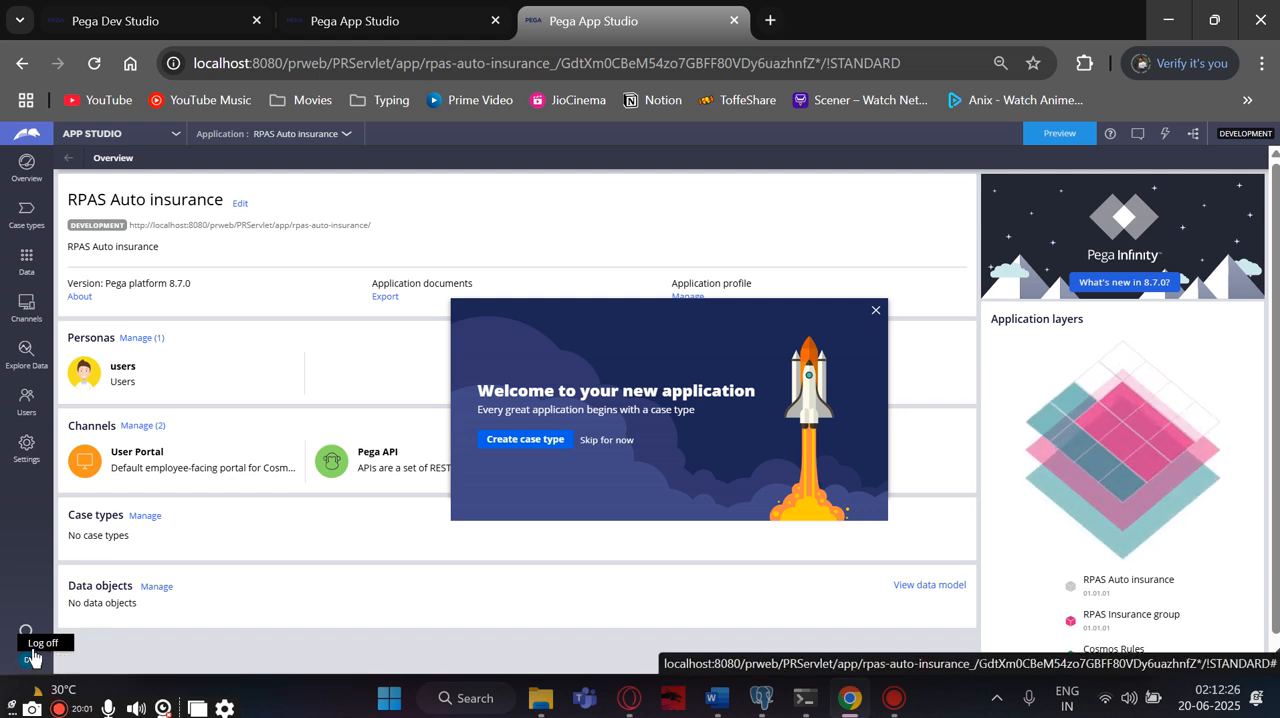
left_click(35, 659)
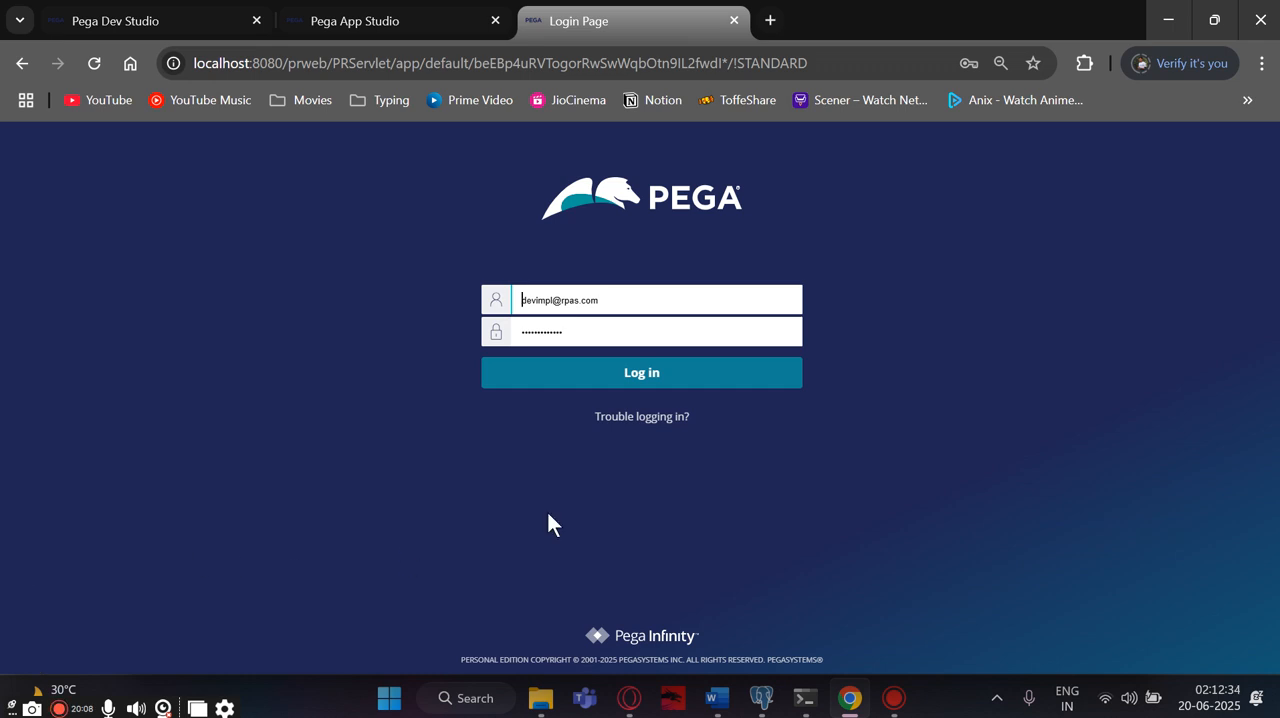
- Log in with the browser's saved administrator user name and password
left_click(649, 300)
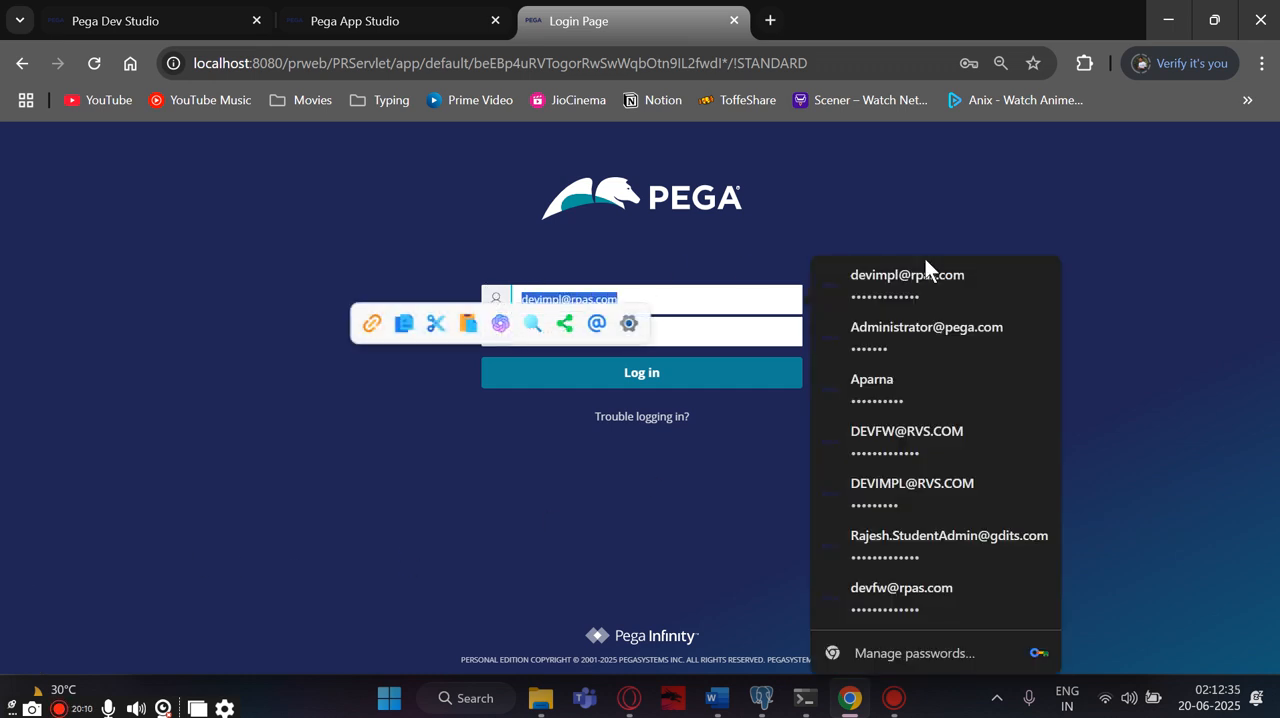
left_click(899, 322)
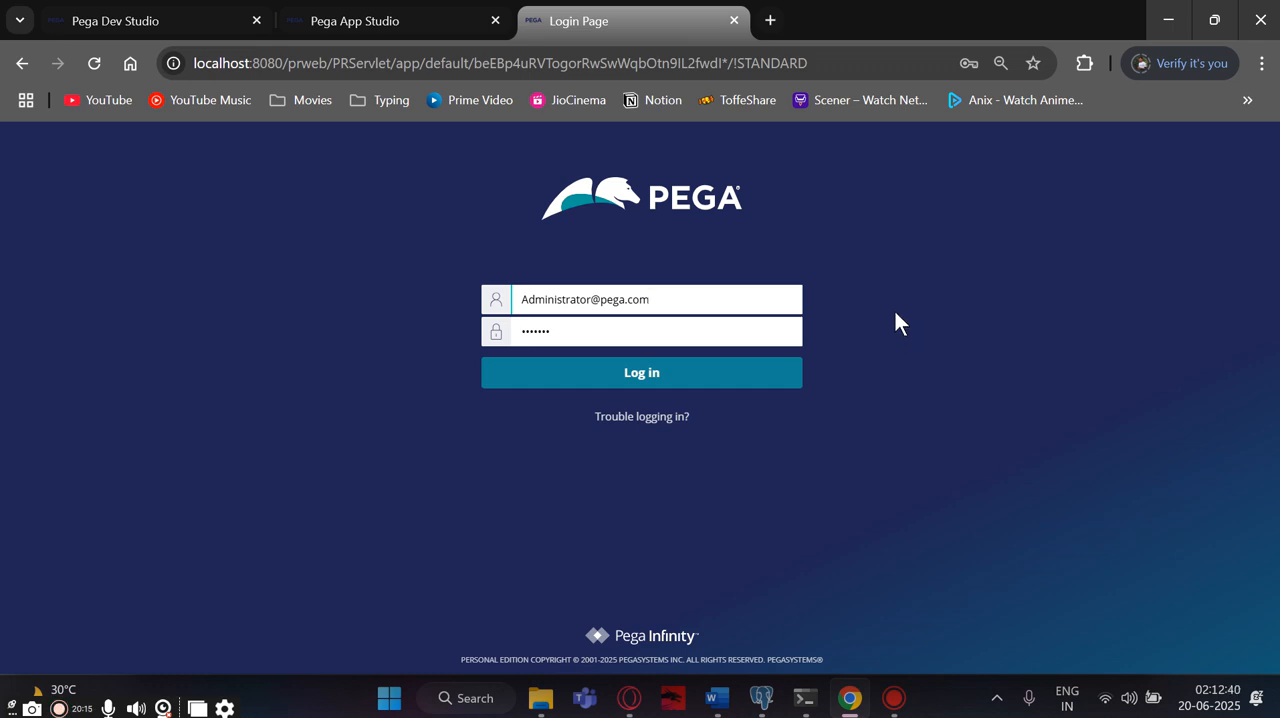
left_click(661, 384)
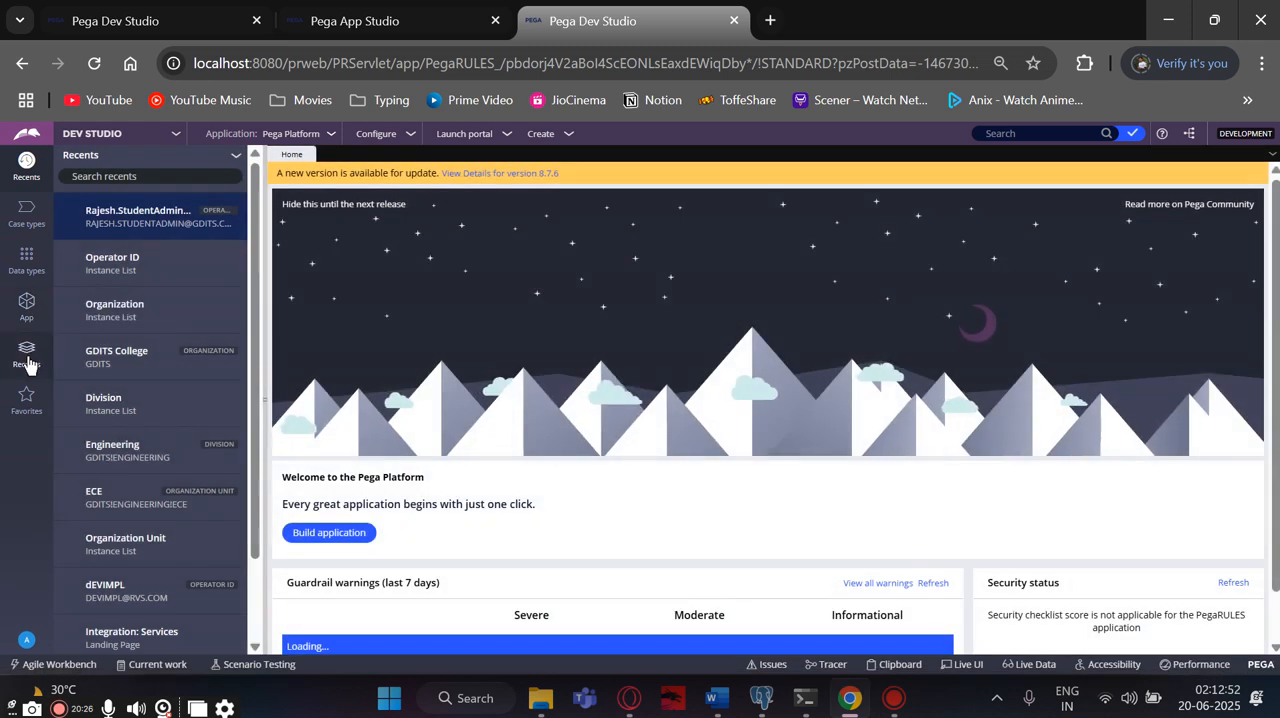
- Open the RPAS implementation user's Operator ID record and examine the password update dialog in its security settings, leaving without changes
left_click(27, 358)
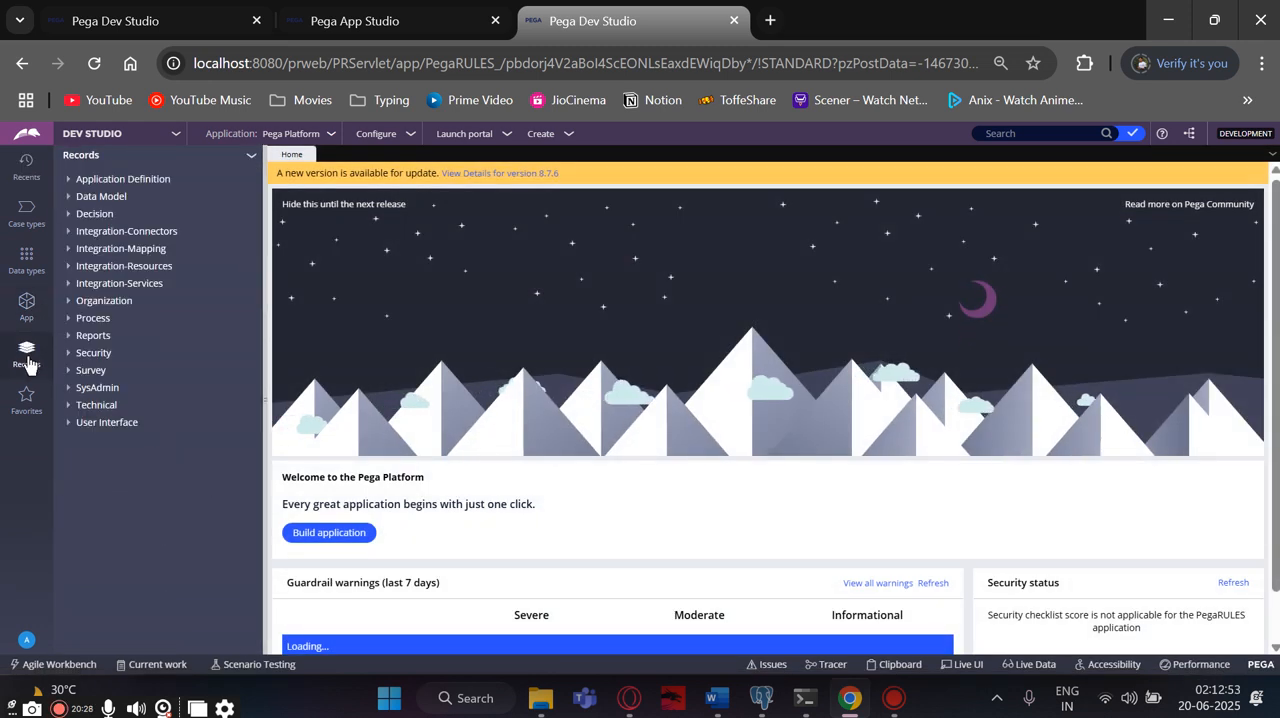
left_click(67, 302)
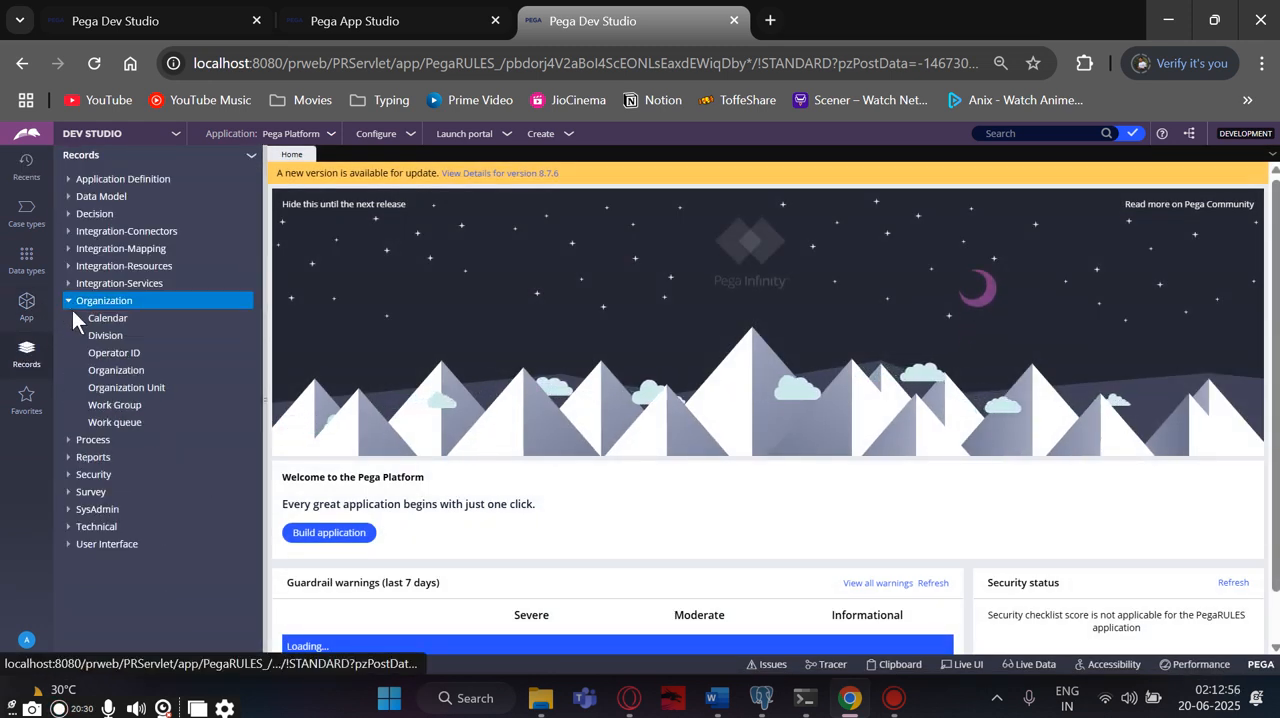
left_click(93, 354)
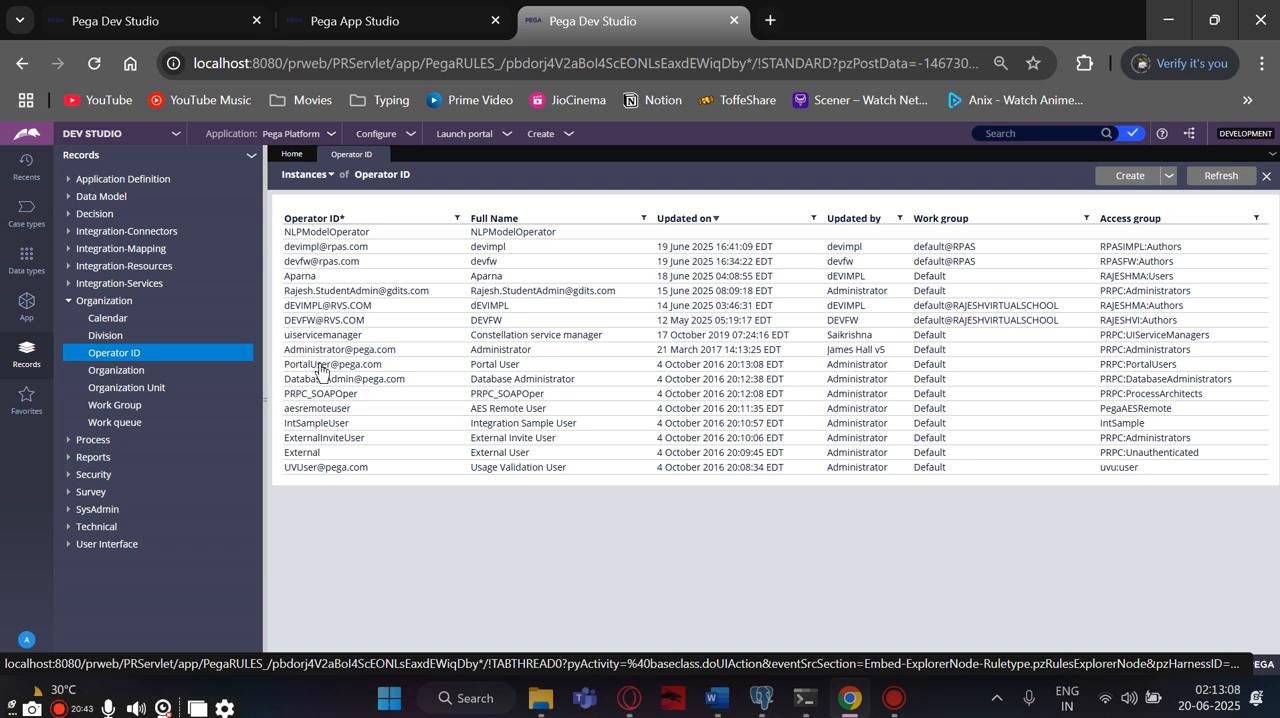
left_click(321, 250)
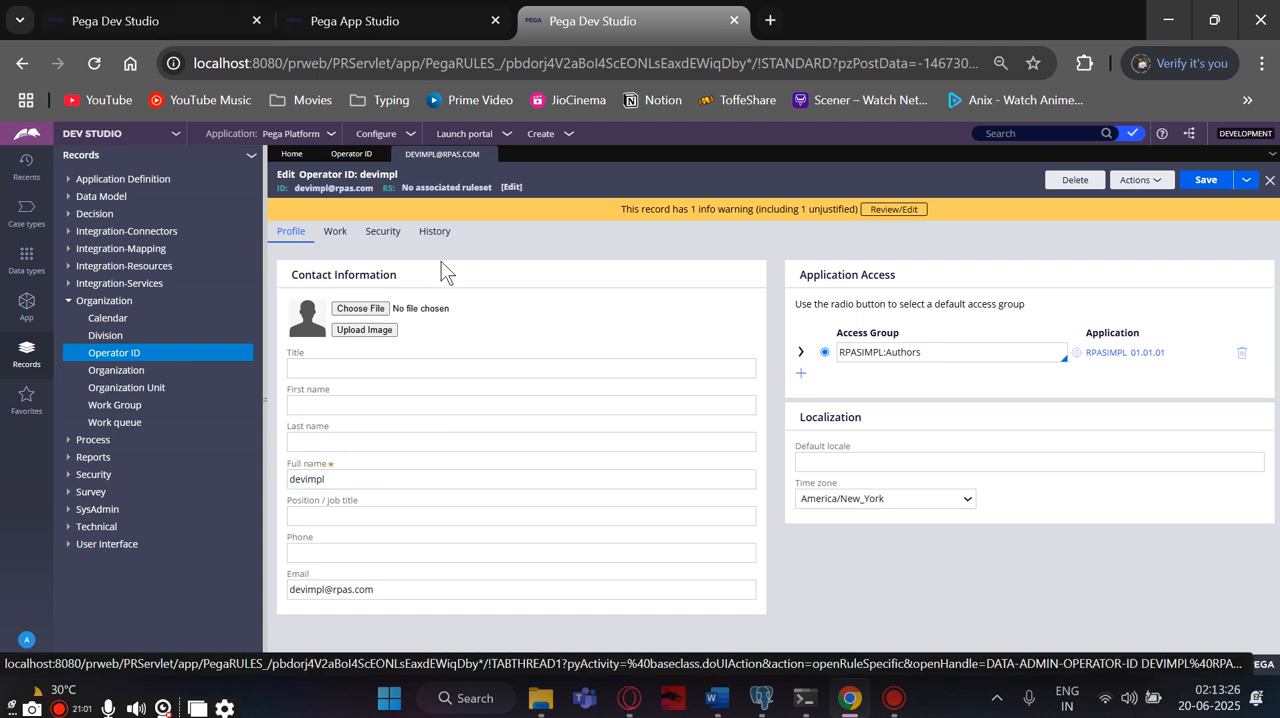
left_click(381, 233)
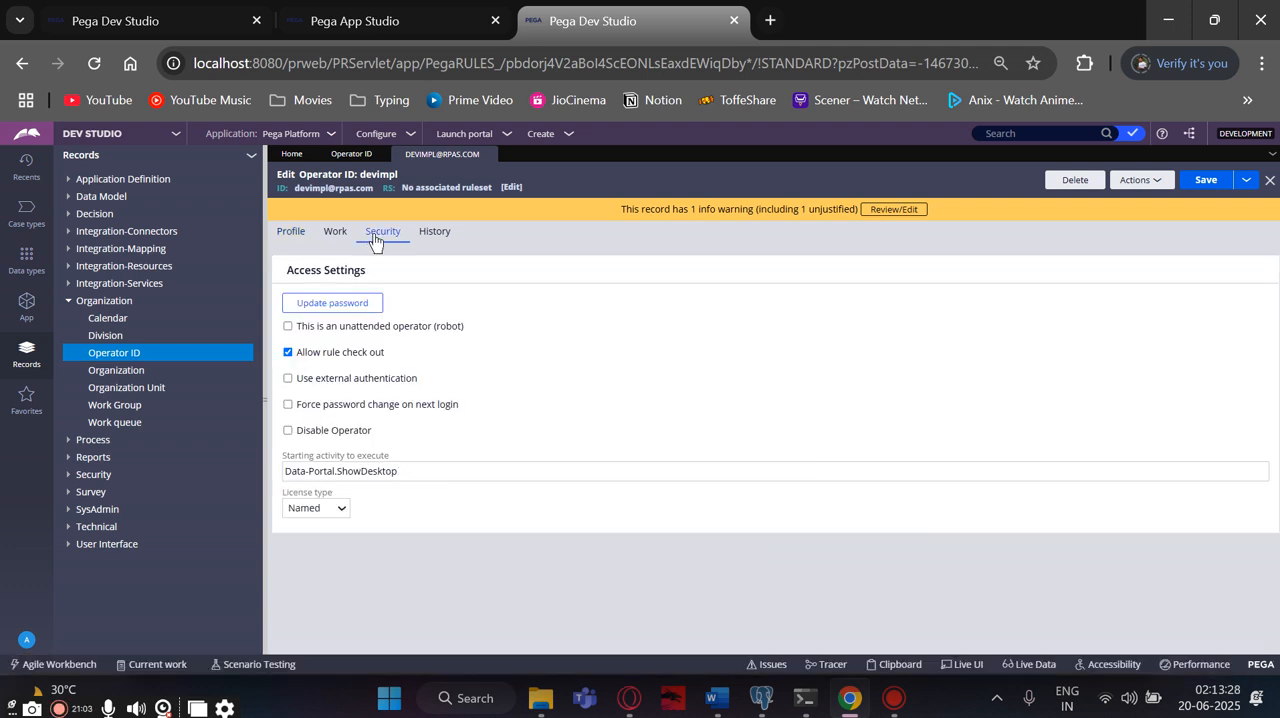
left_click(332, 303)
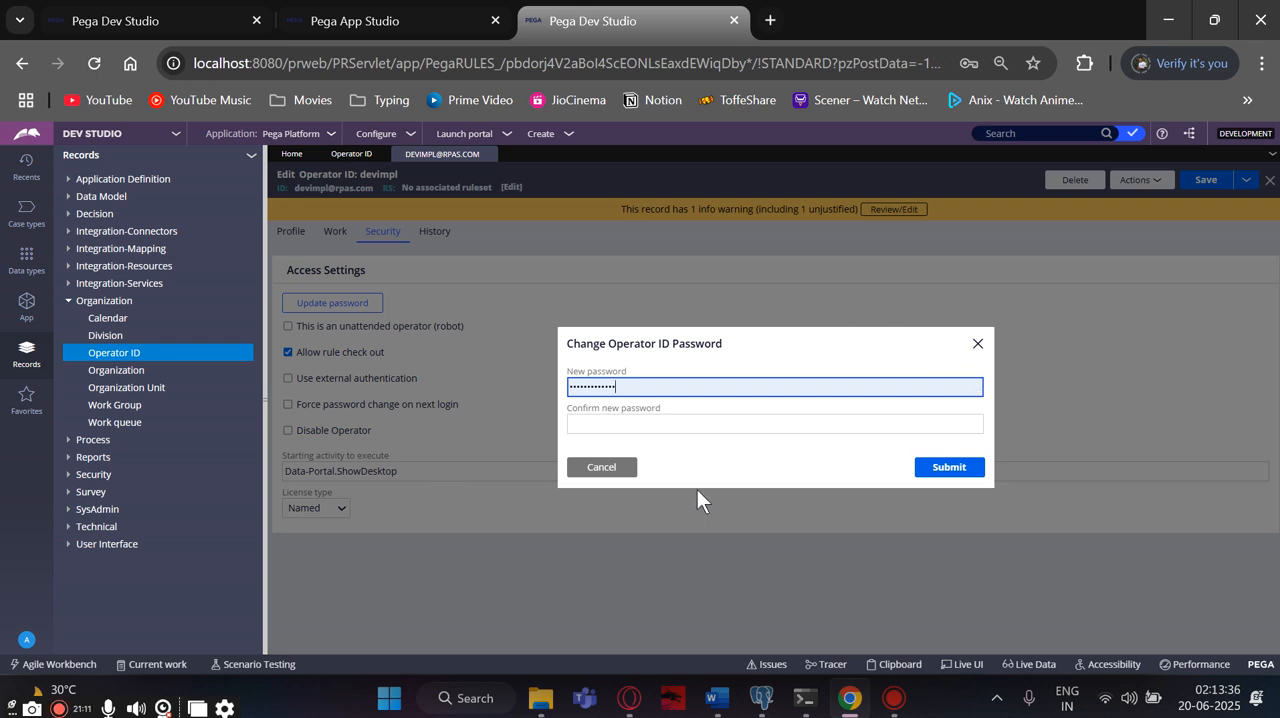
left_click(977, 344)
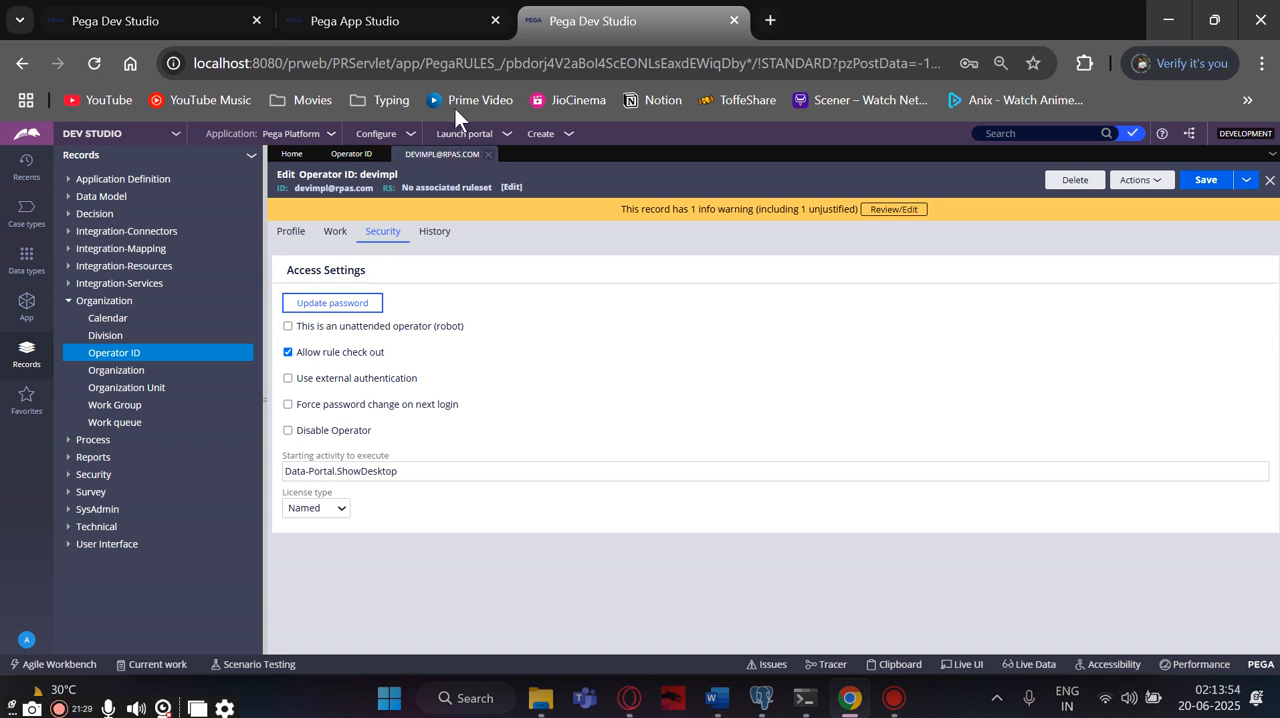
- Switch to Document2 in Word and review the definitions of the FW (Framework Application) and Impl (Implementation Application)
left_click(357, 24)
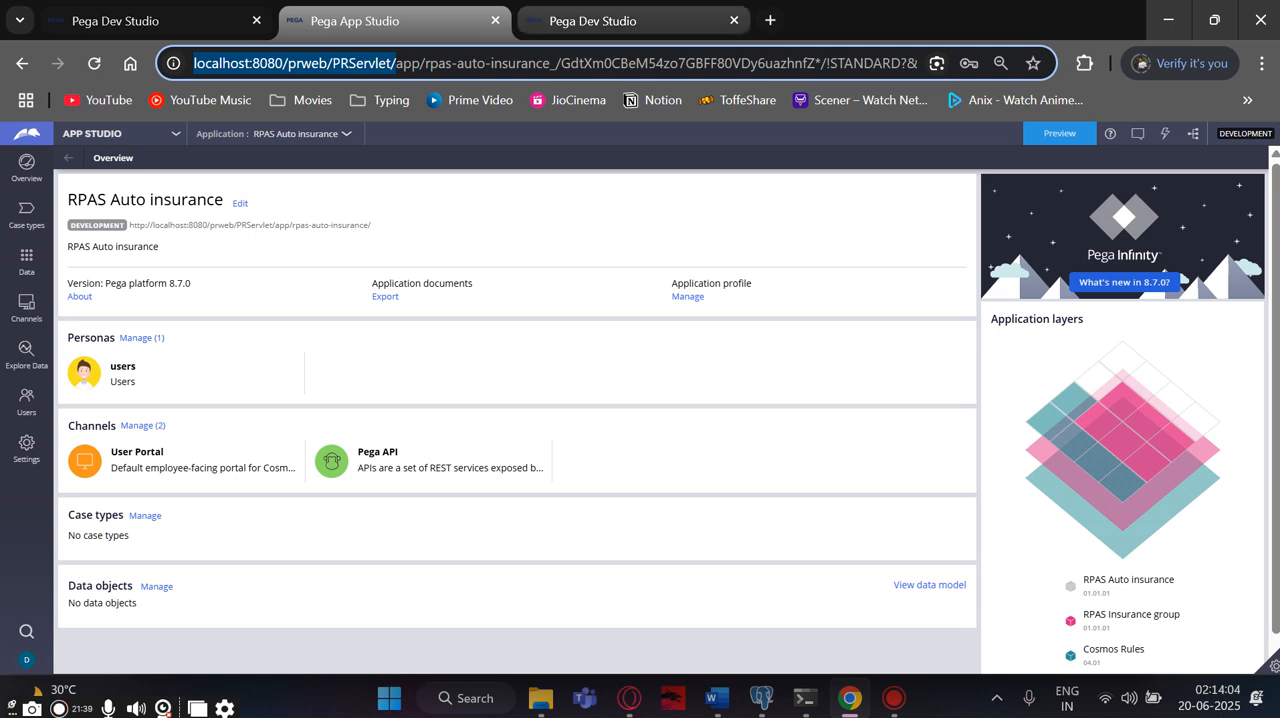
mouse_move(714, 700)
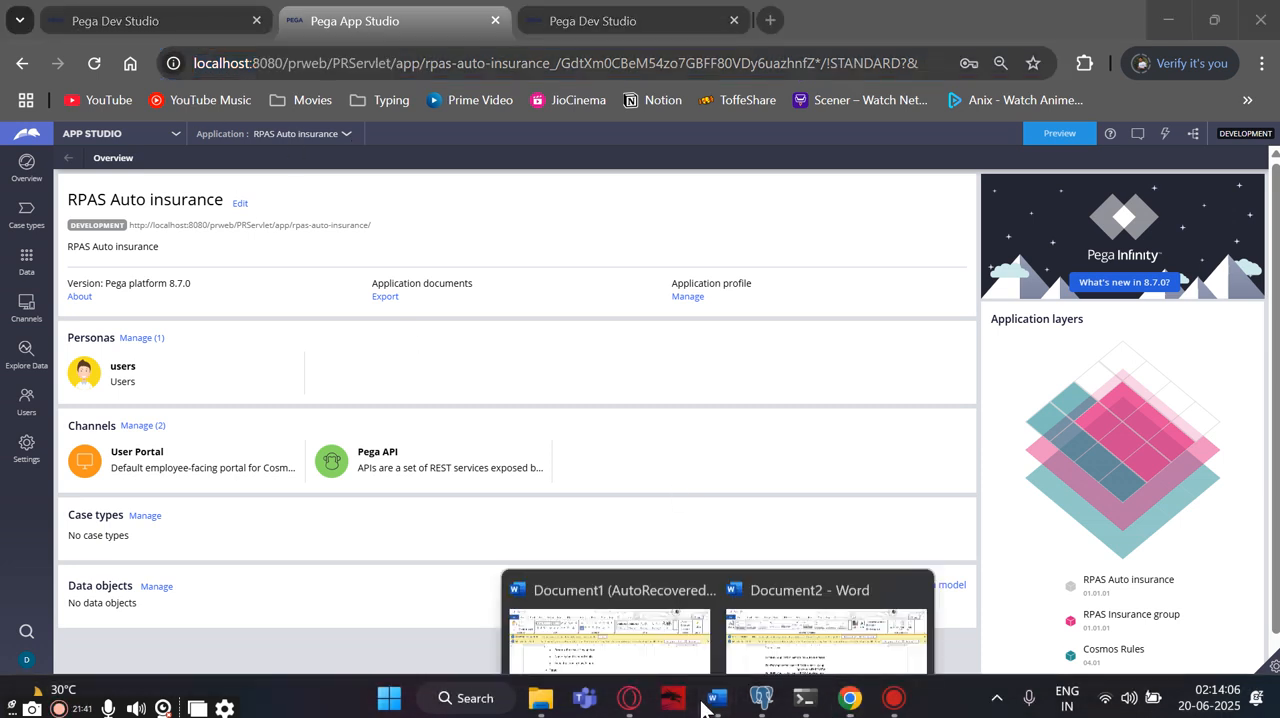
left_click(826, 610)
scroll(343, 434, "down", 2)
scroll(323, 363, "up", 4)
left_click_drag(312, 340, 534, 363)
scroll(518, 370, "down", 2)
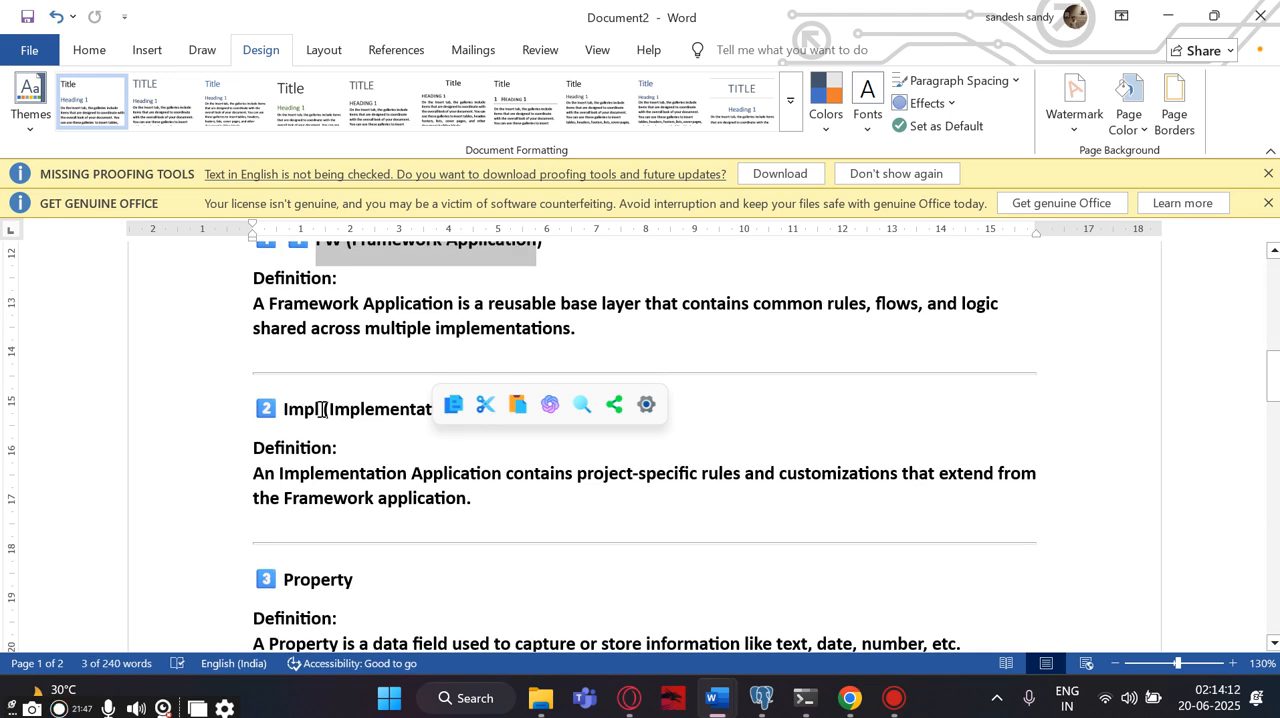
left_click_drag(290, 410, 574, 440)
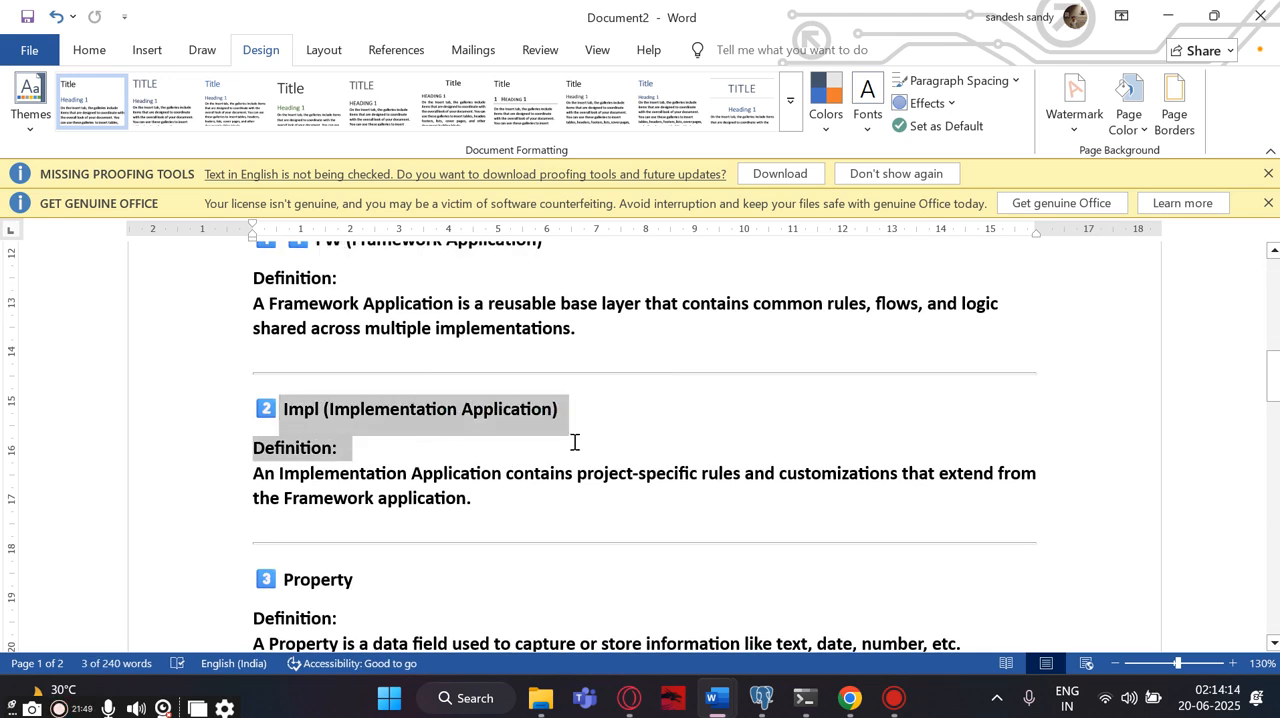
scroll(574, 440, "down", 2)
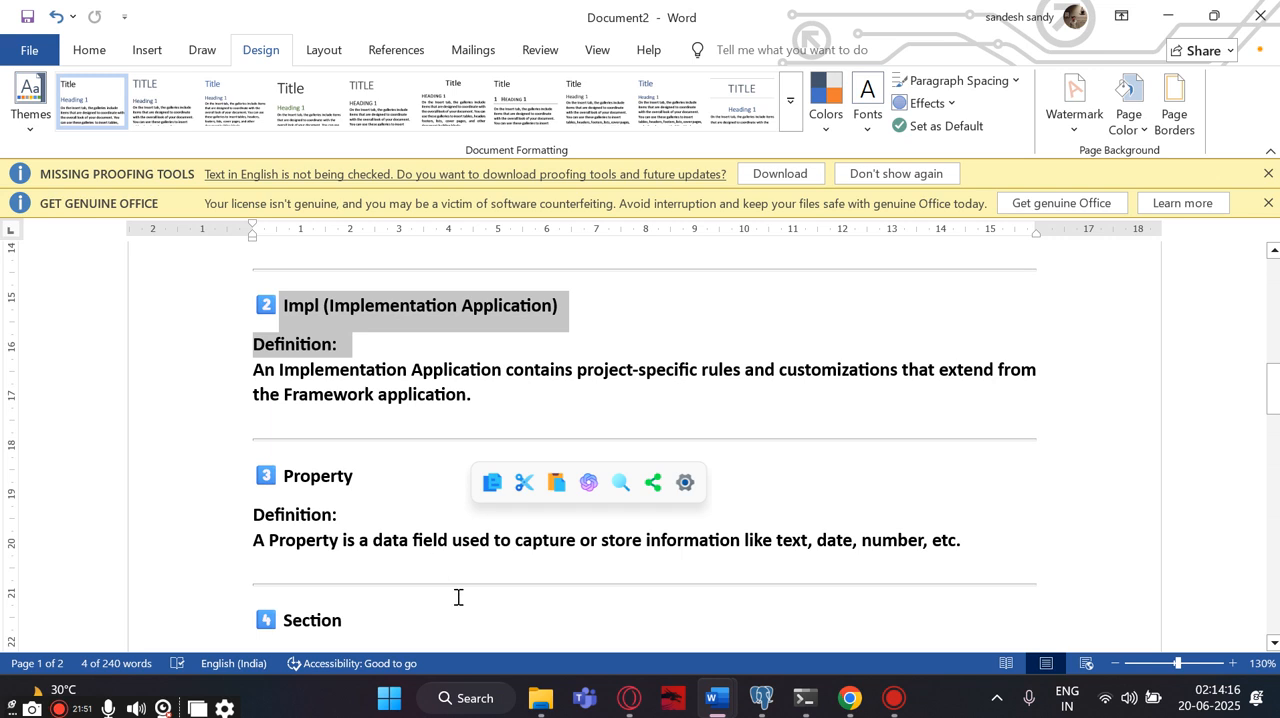
- Return to Chrome, try to log in with the implementation user's saved user name and password, and close both RPAS session tabs
left_click(845, 700)
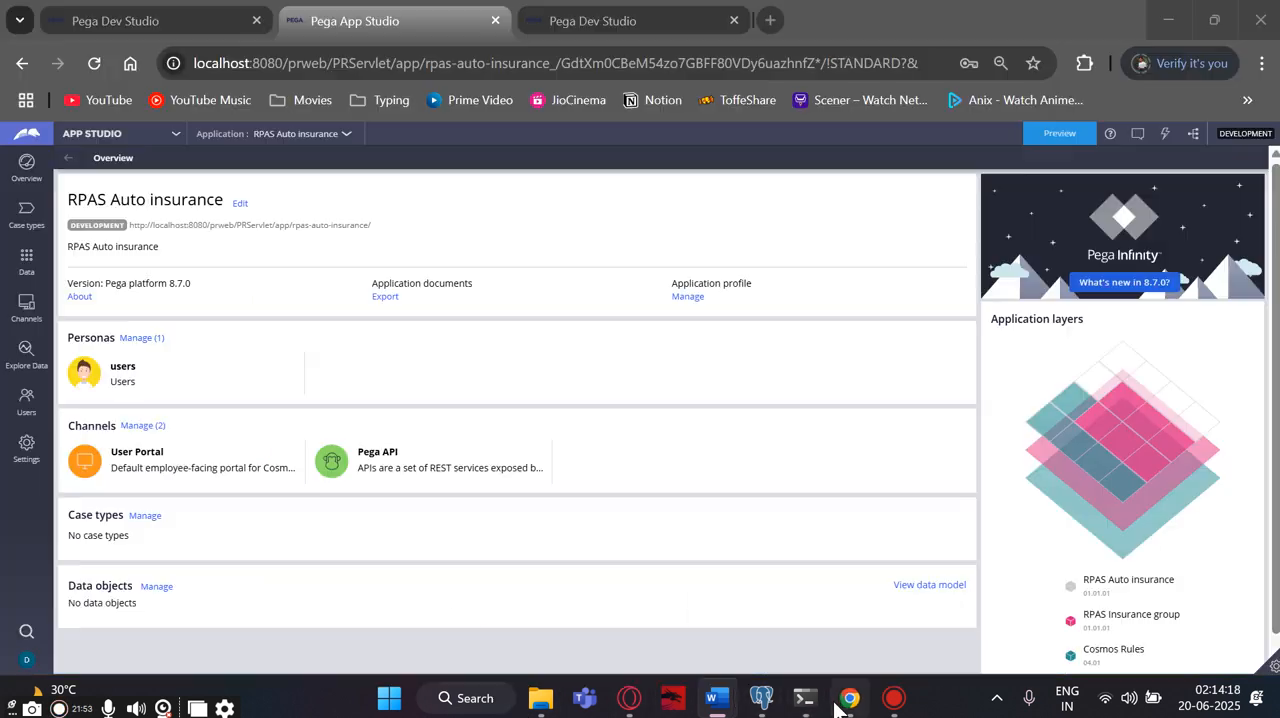
left_click(168, 136)
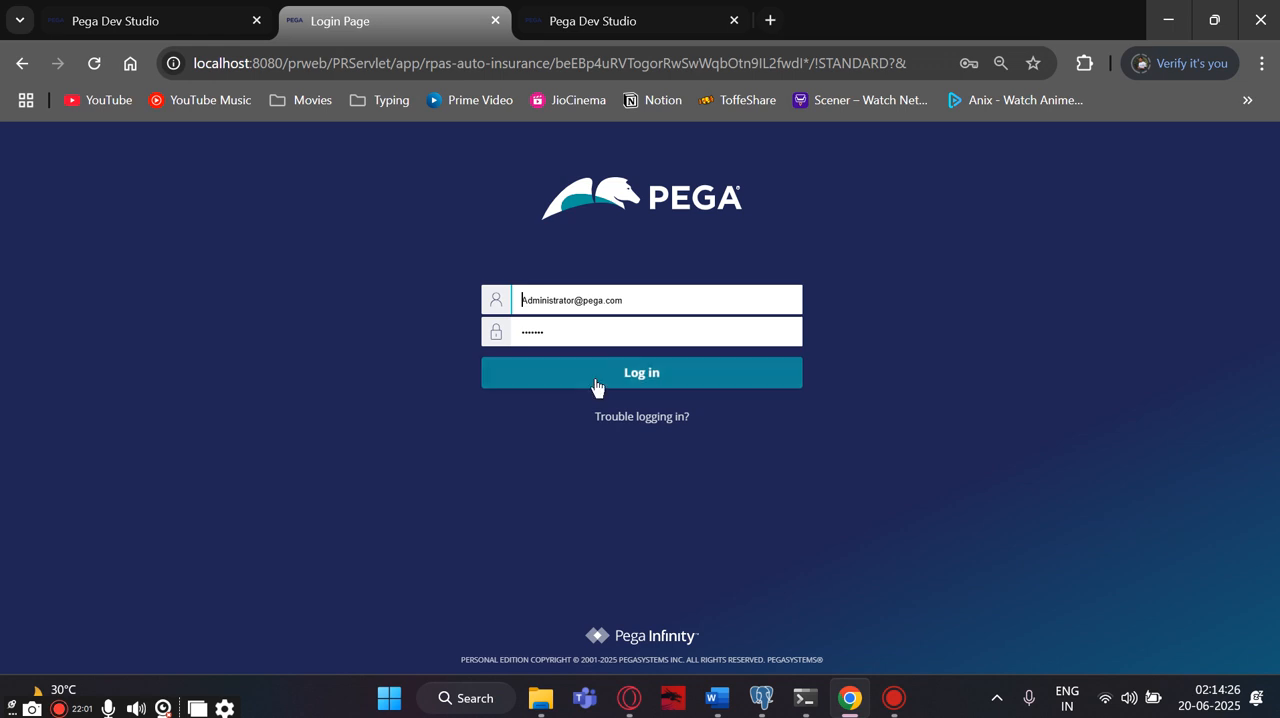
left_click_drag(640, 301, 514, 300)
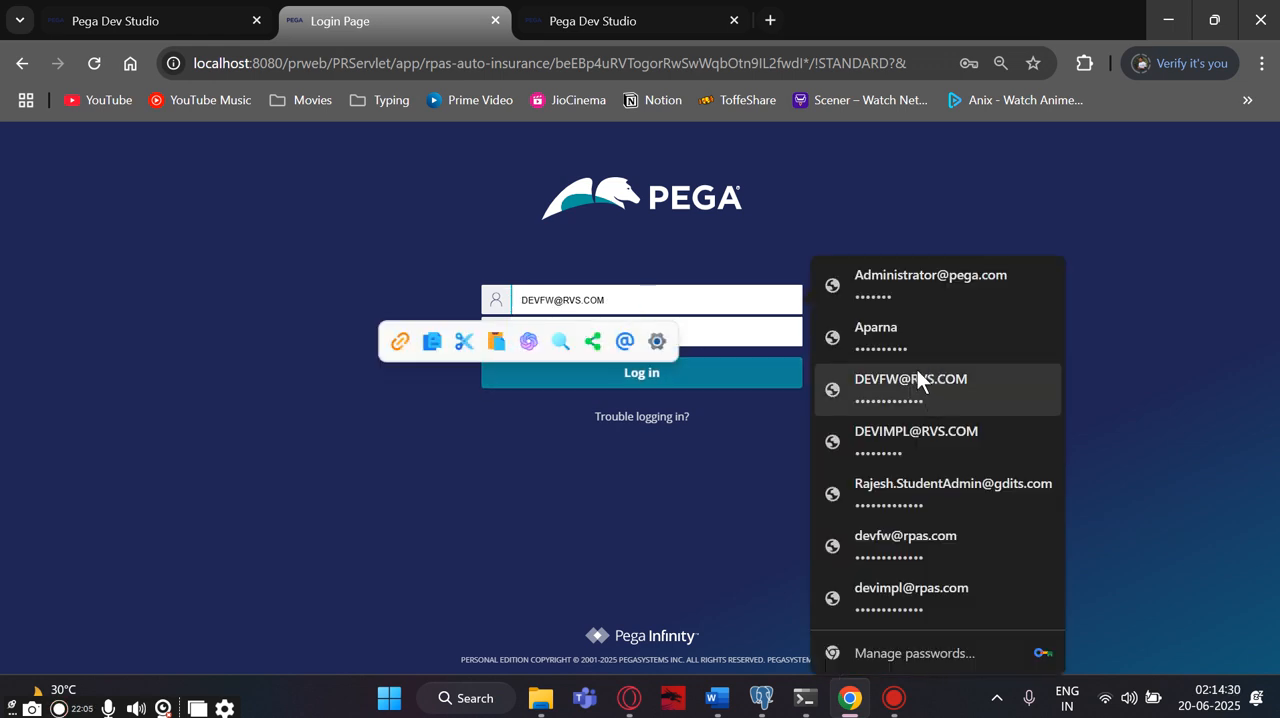
left_click(934, 594)
left_click(612, 373)
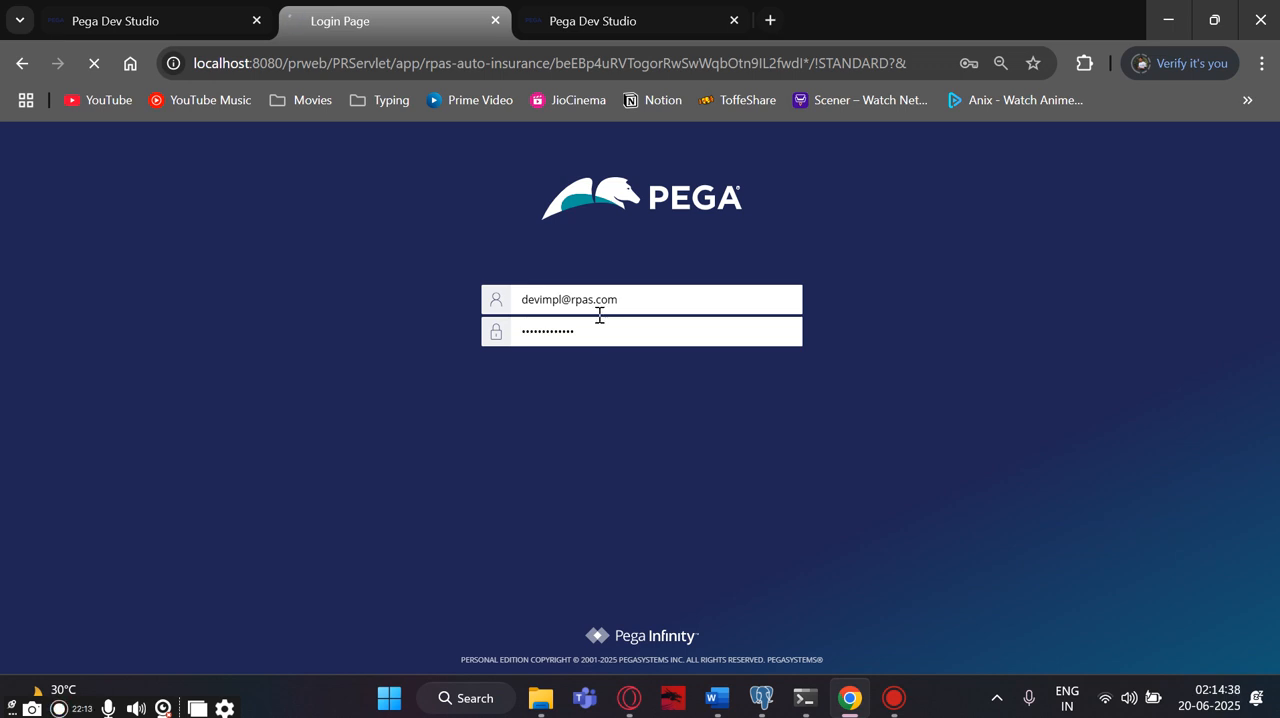
left_click(729, 26)
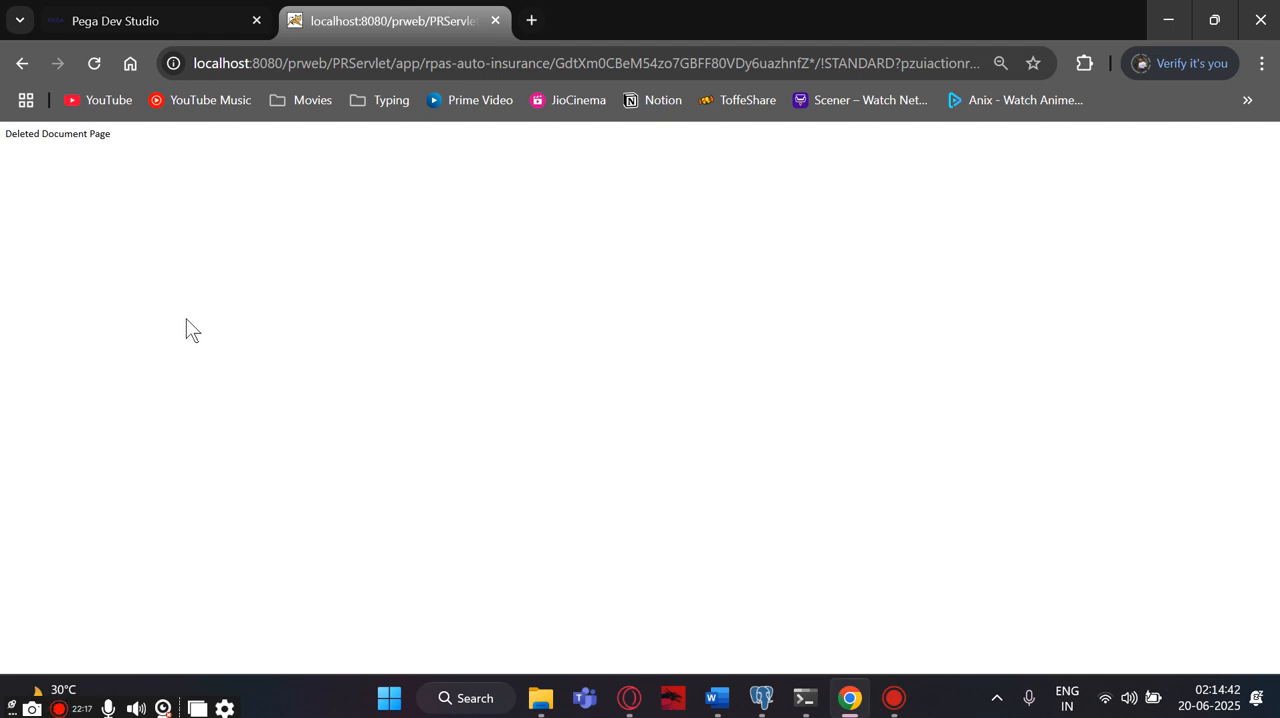
left_click(494, 20)
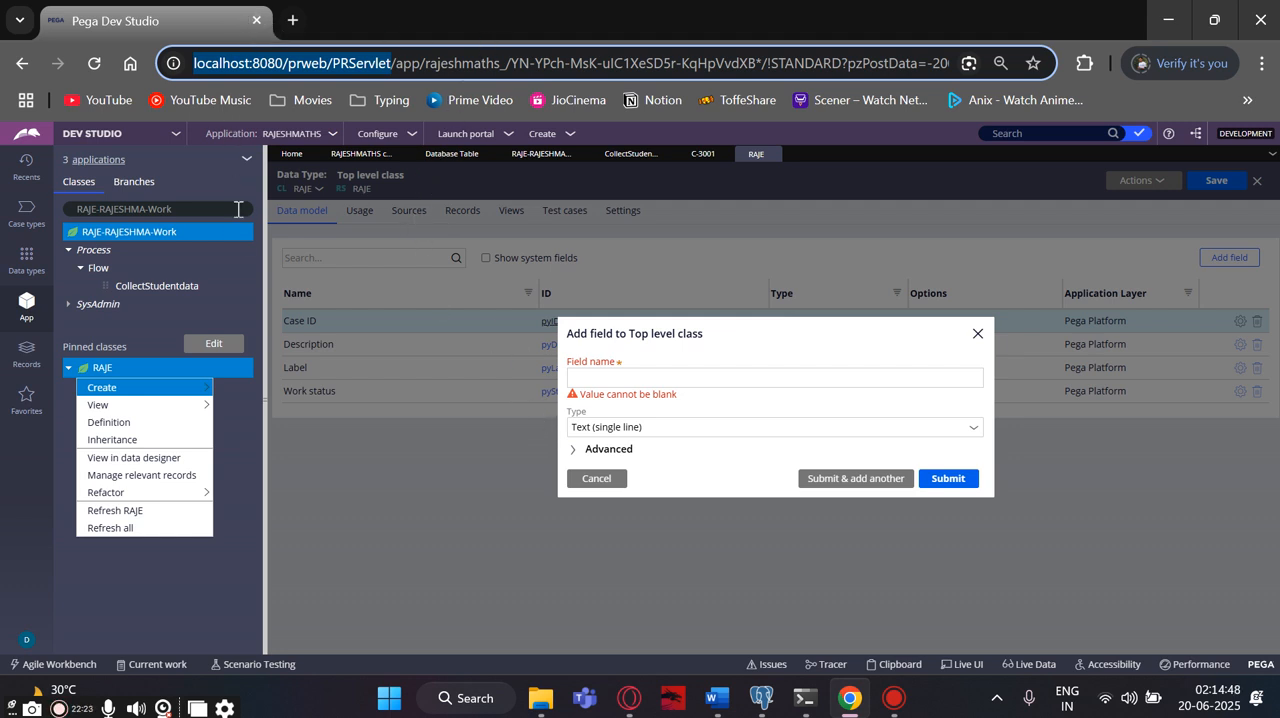
- Open localhost:8080/prweb/PRServlet in a new browser tab and log off the administrator from Dev Studio
left_click(292, 21)
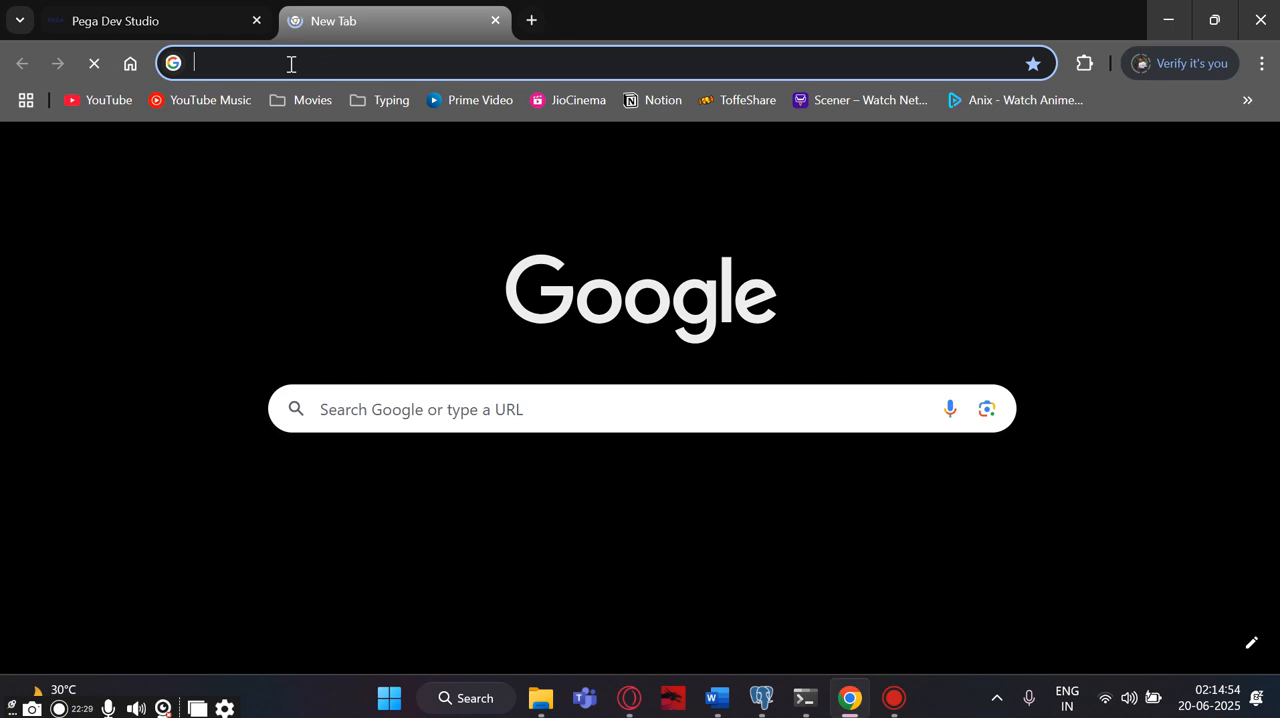
type("http://localhost:8080/prweb/PRServlet")
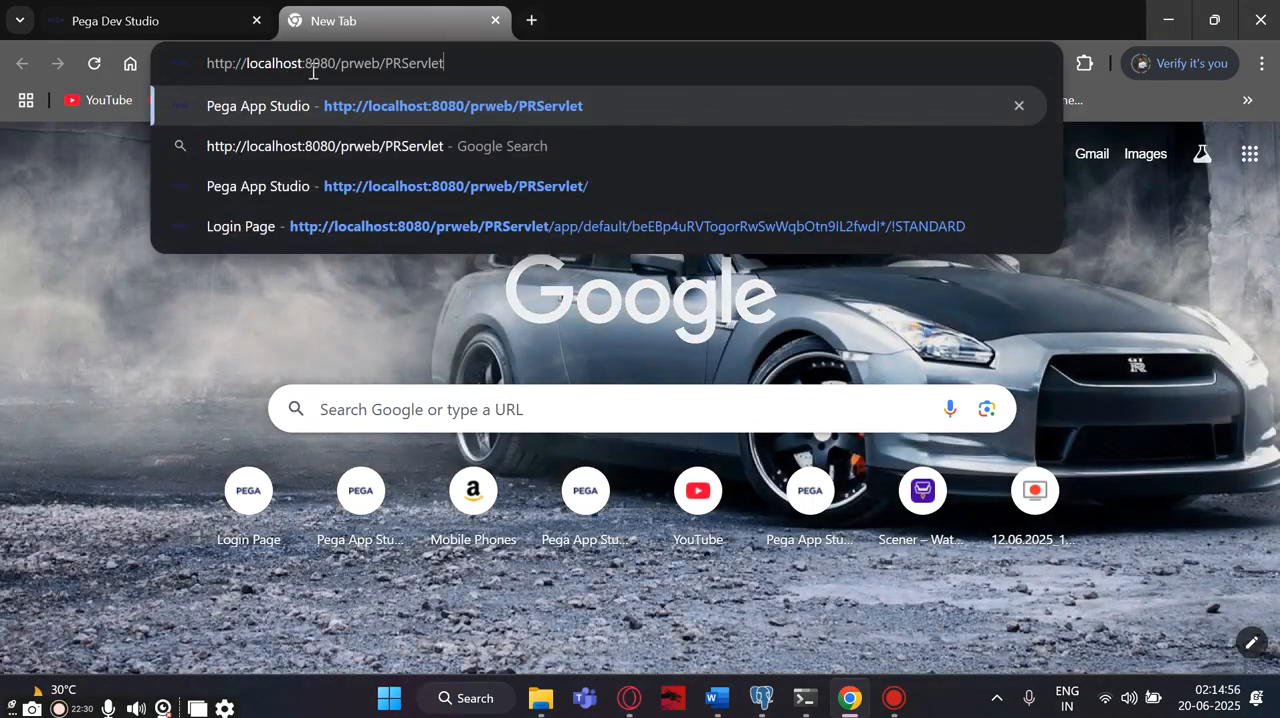
key("Return")
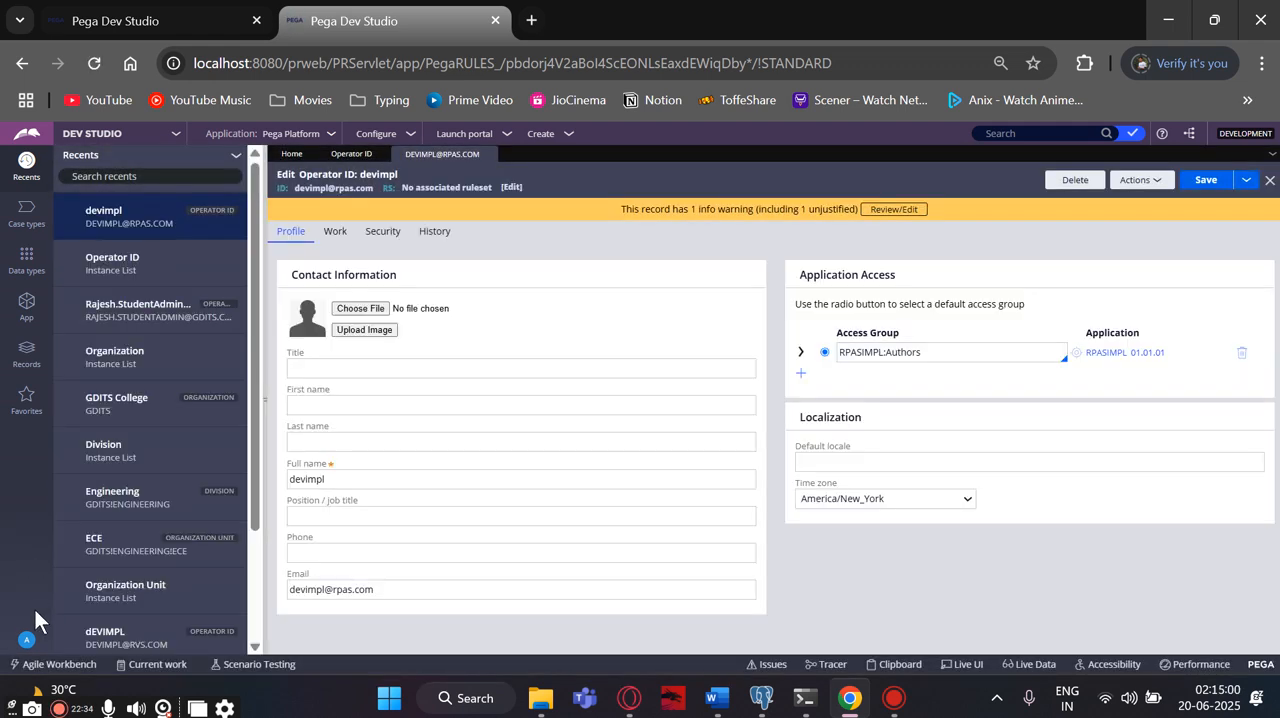
left_click(26, 640)
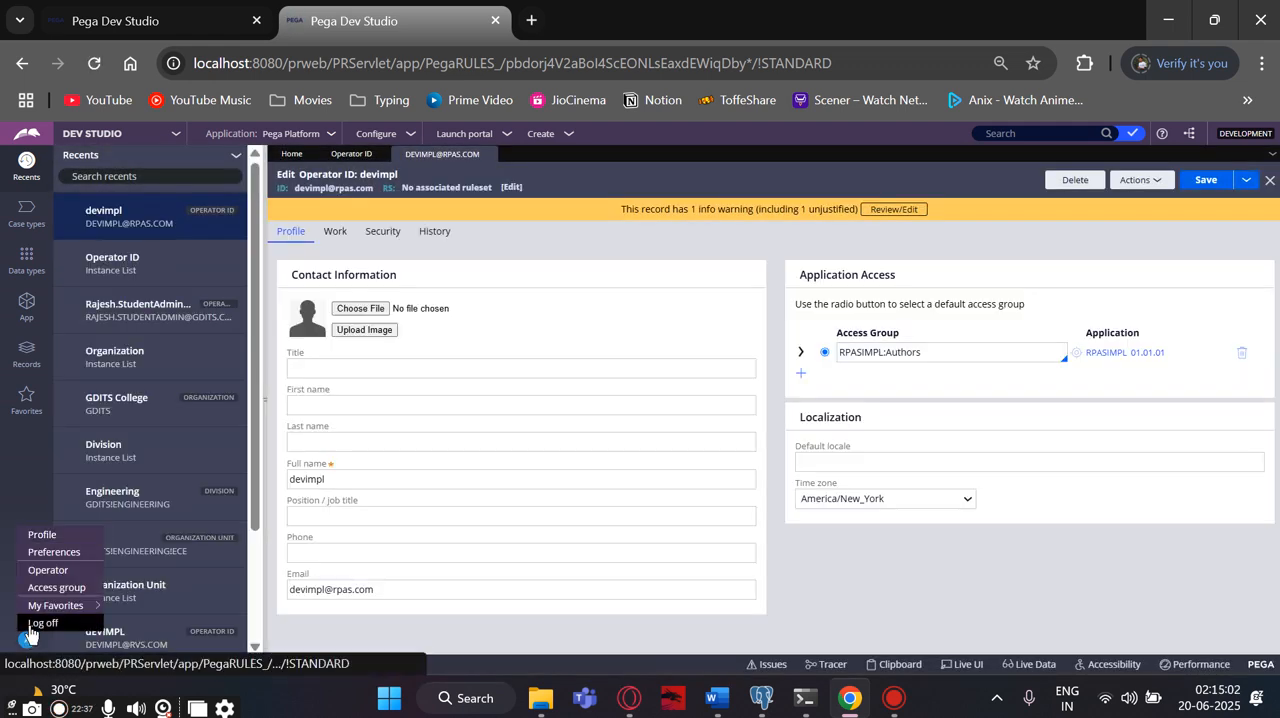
left_click(30, 624)
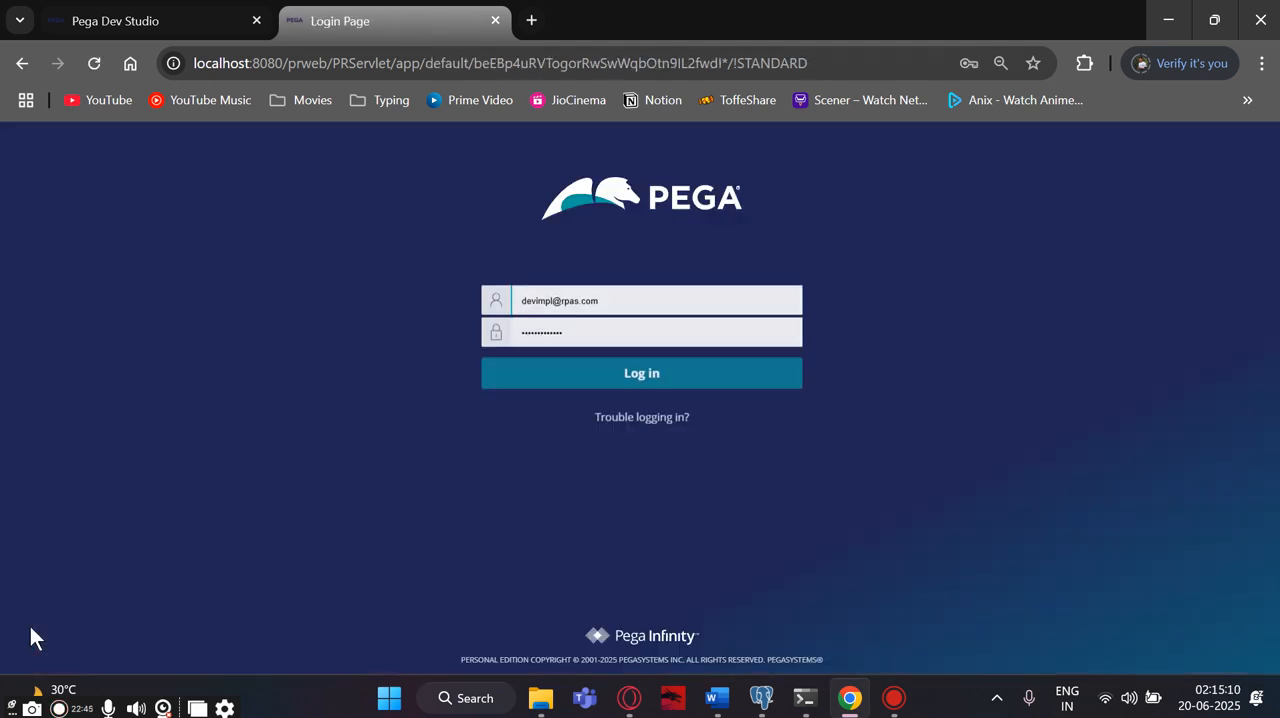
- Log in with the prefilled implementation user name and password, and show the RPAS Auto insurance application's classes in Dev Studio
left_click(655, 377)
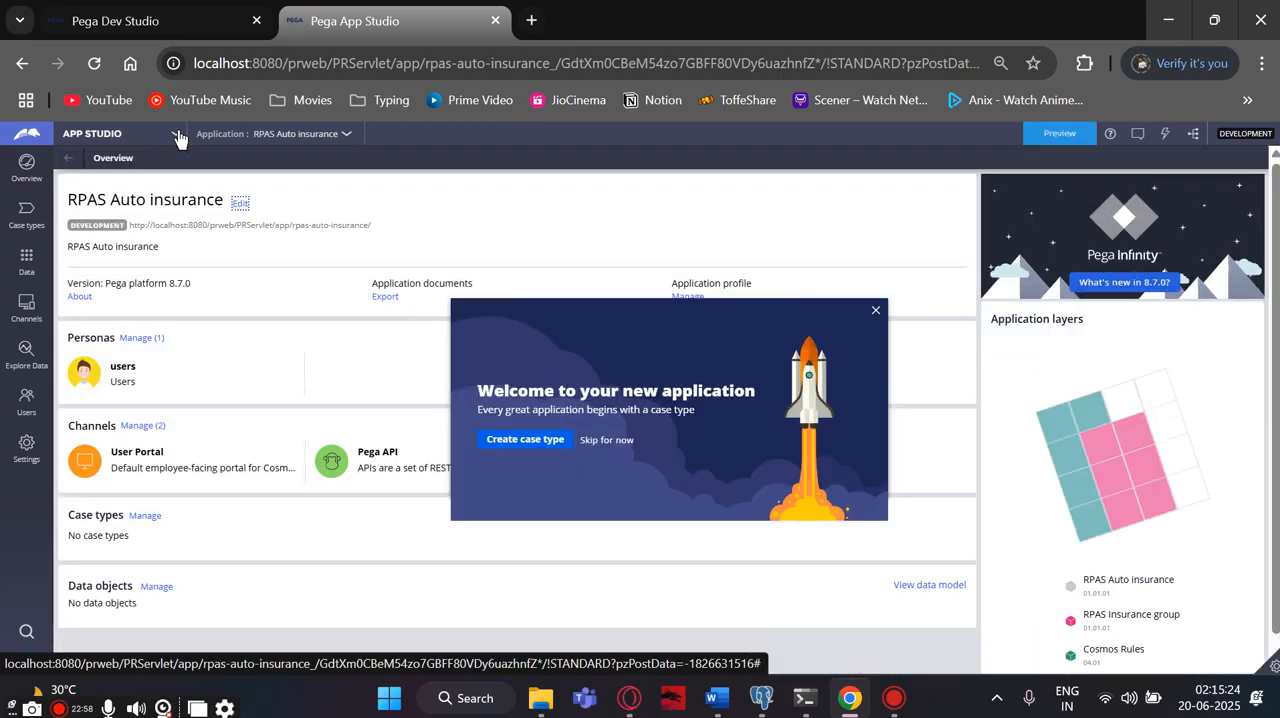
left_click(177, 135)
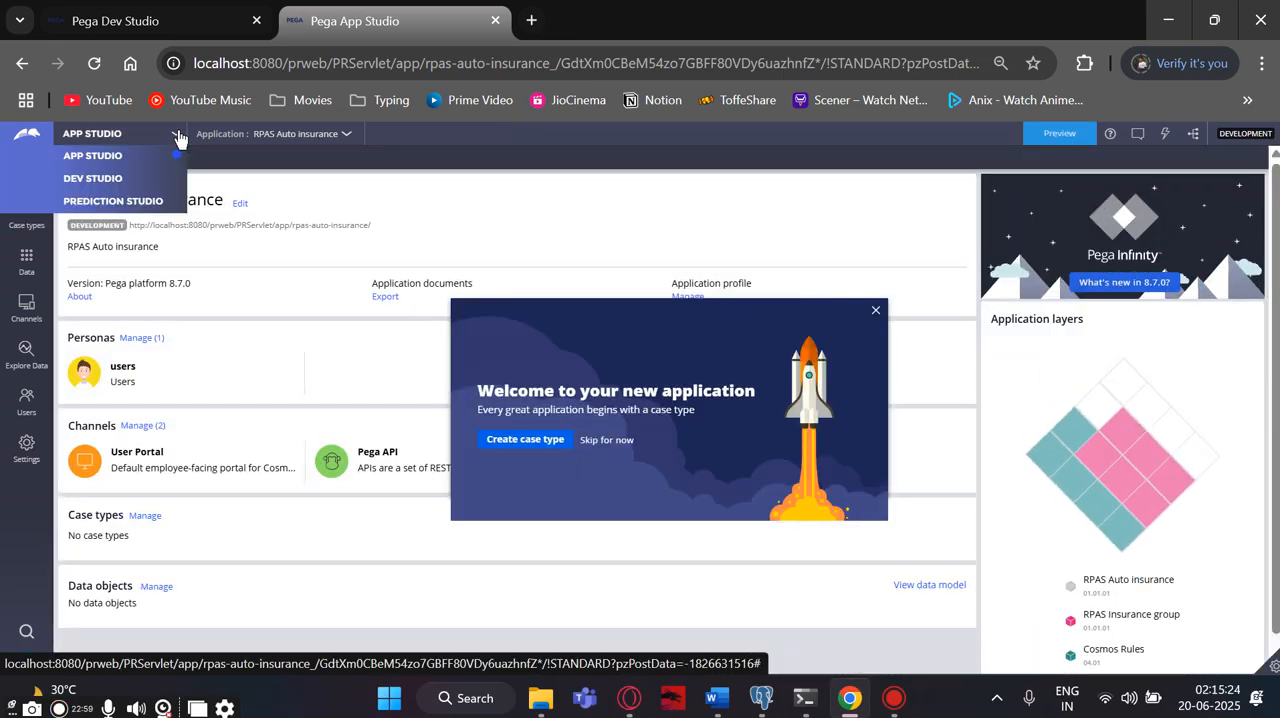
left_click(98, 178)
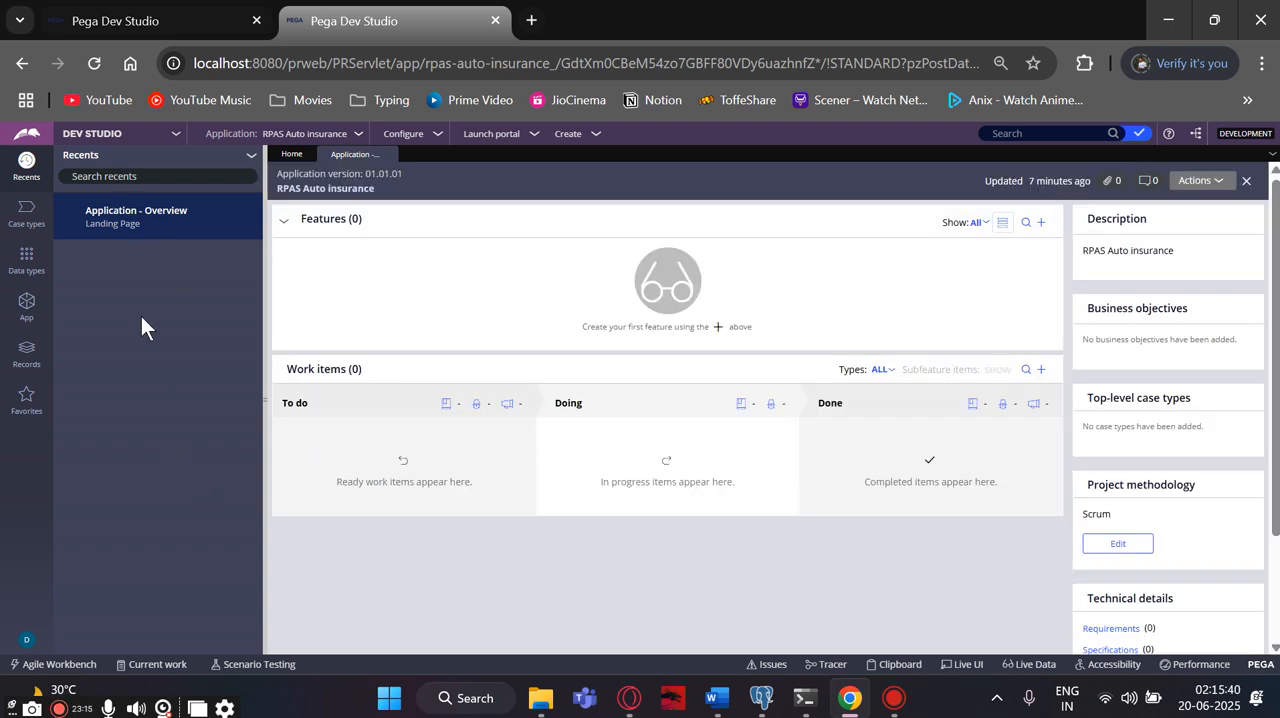
left_click(28, 318)
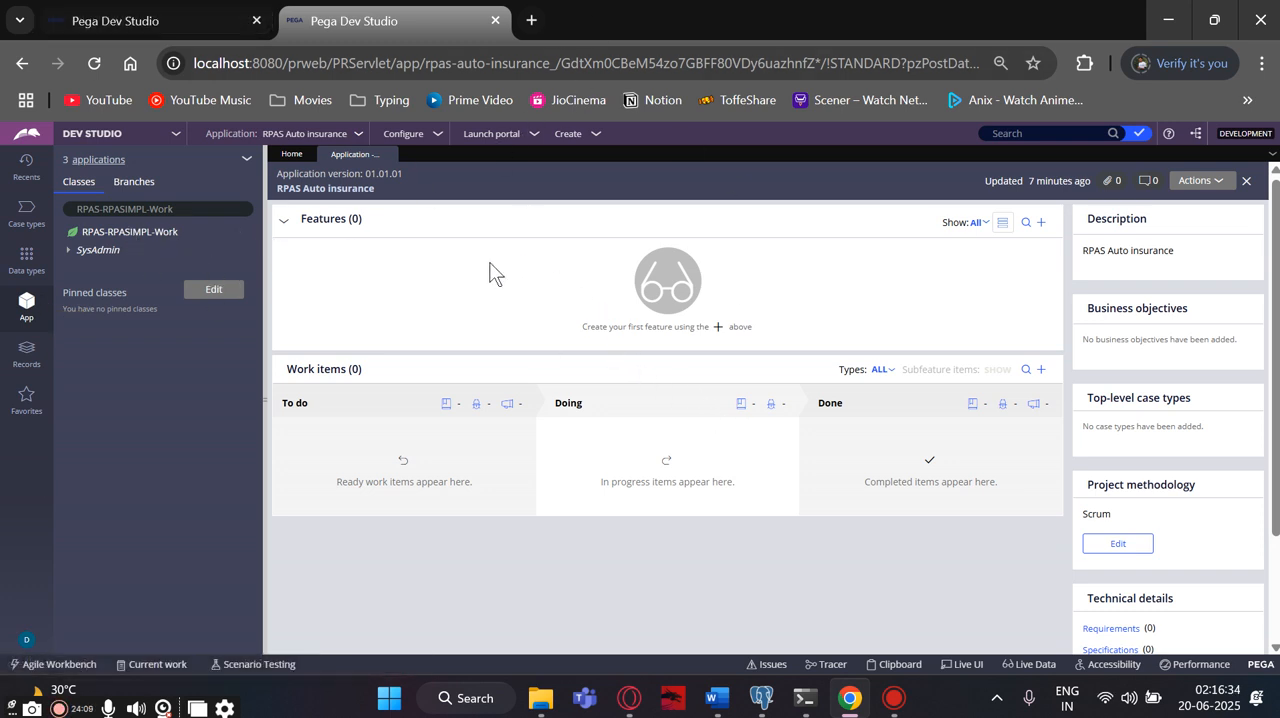
- Change the class filter in the App explorer to RPAS and show the RPAS class with its subclasses
left_click(101, 231)
left_click(181, 208)
key("BackSpace")
key("BackSpace")
key("BackSpace")
key("BackSpace")
key("BackSpace")
key("BackSpace")
key("BackSpace")
key("BackSpace")
key("BackSpace")
key("BackSpace")
key("BackSpace")
key("BackSpace")
key("BackSpace")
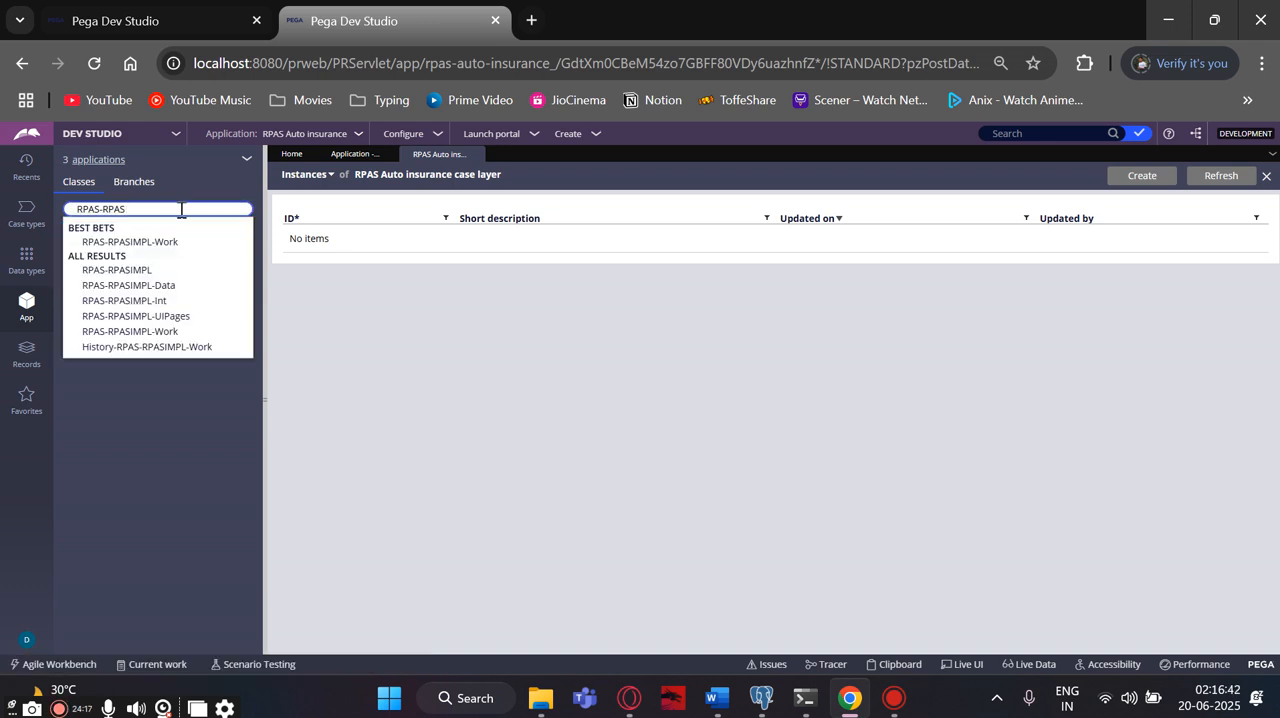
key("BackSpace")
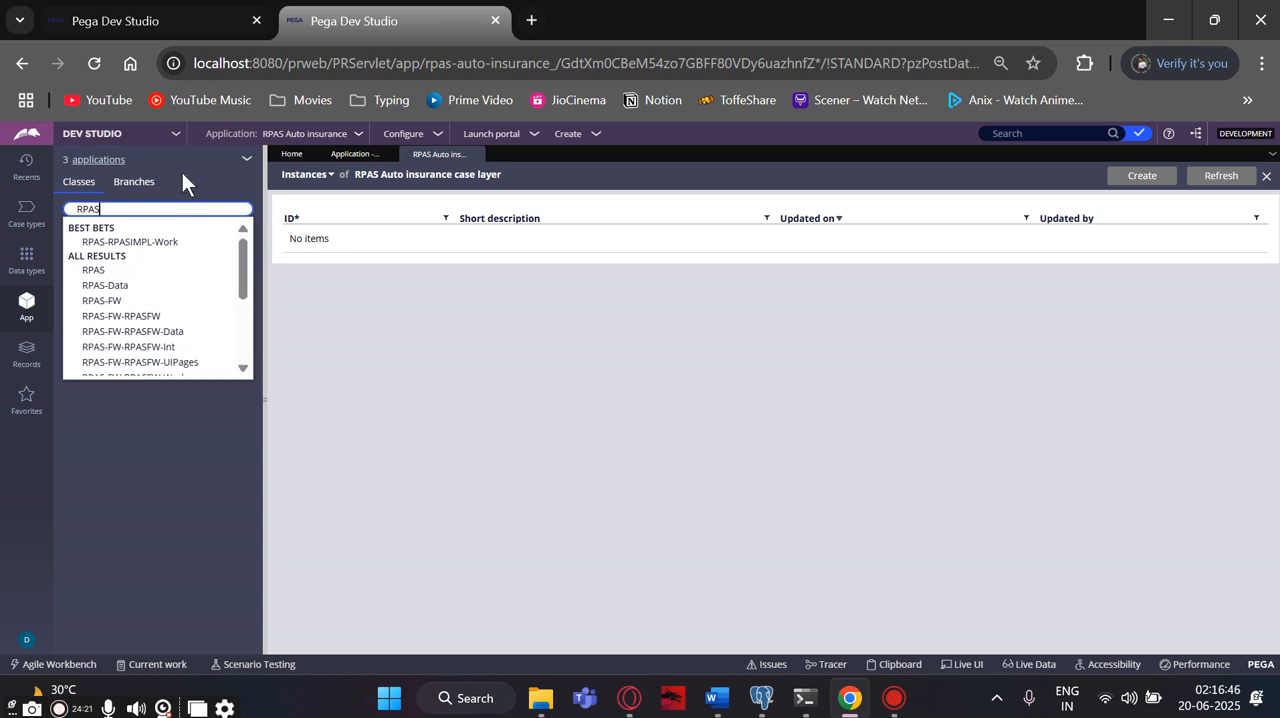
left_click(100, 270)
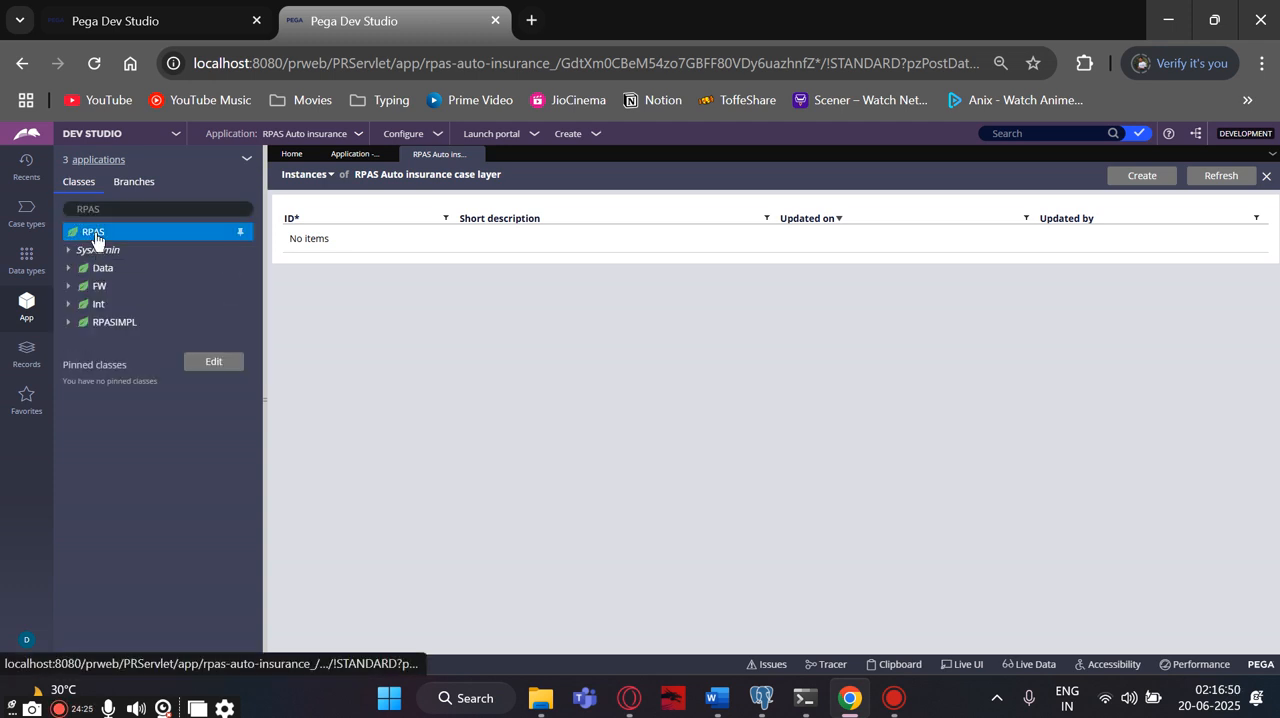
- Pin the top-level RPAS class to the pinned classes
right_click(225, 232)
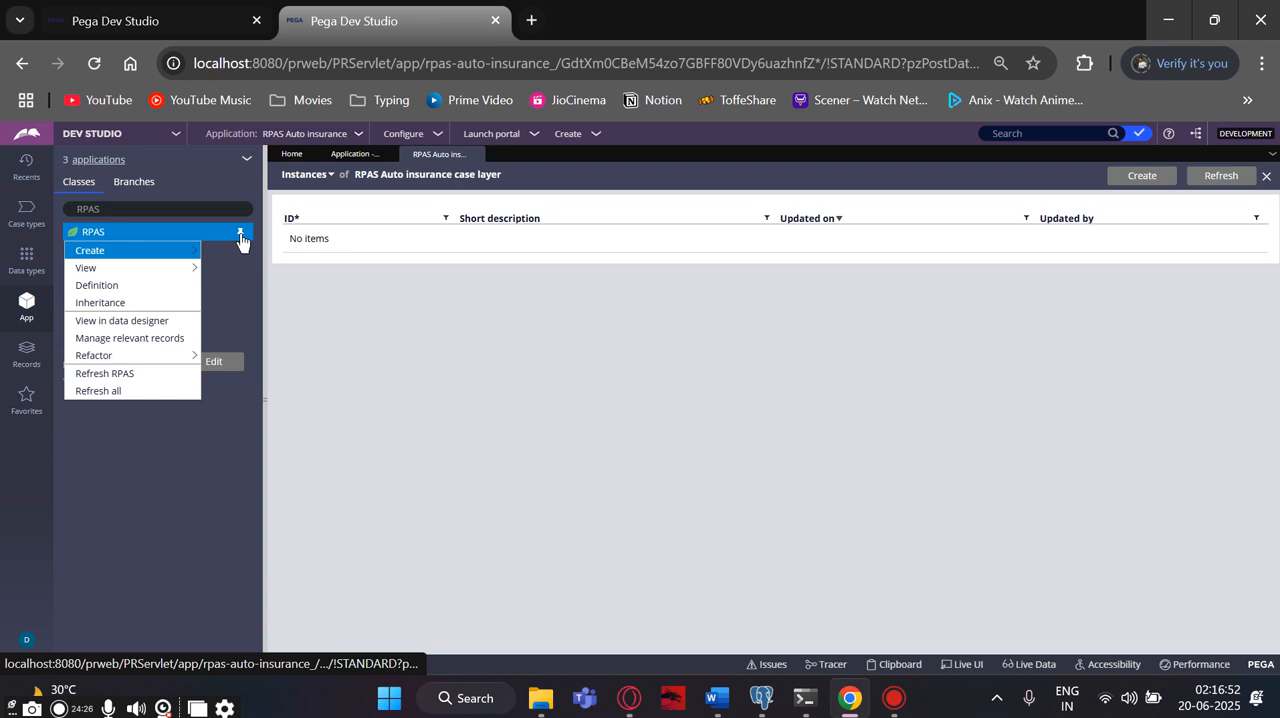
left_click(240, 238)
left_click(240, 235)
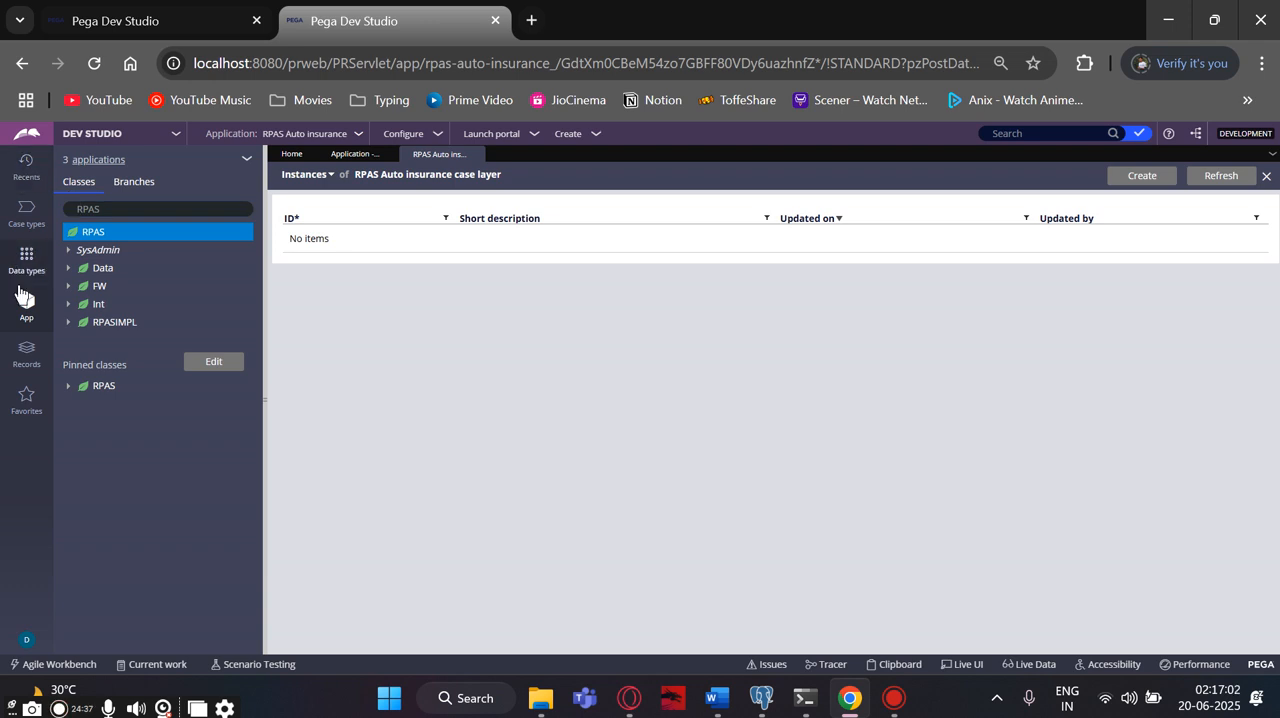
left_click(27, 352)
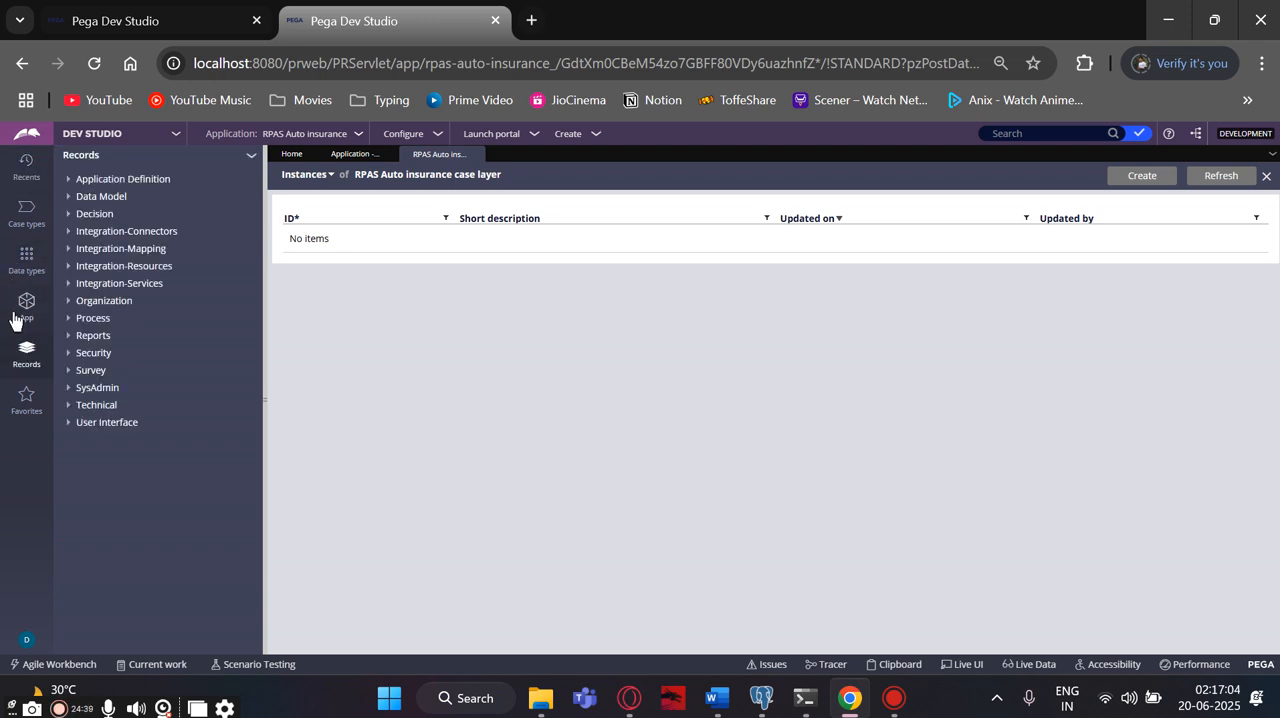
left_click(15, 318)
left_click(118, 209)
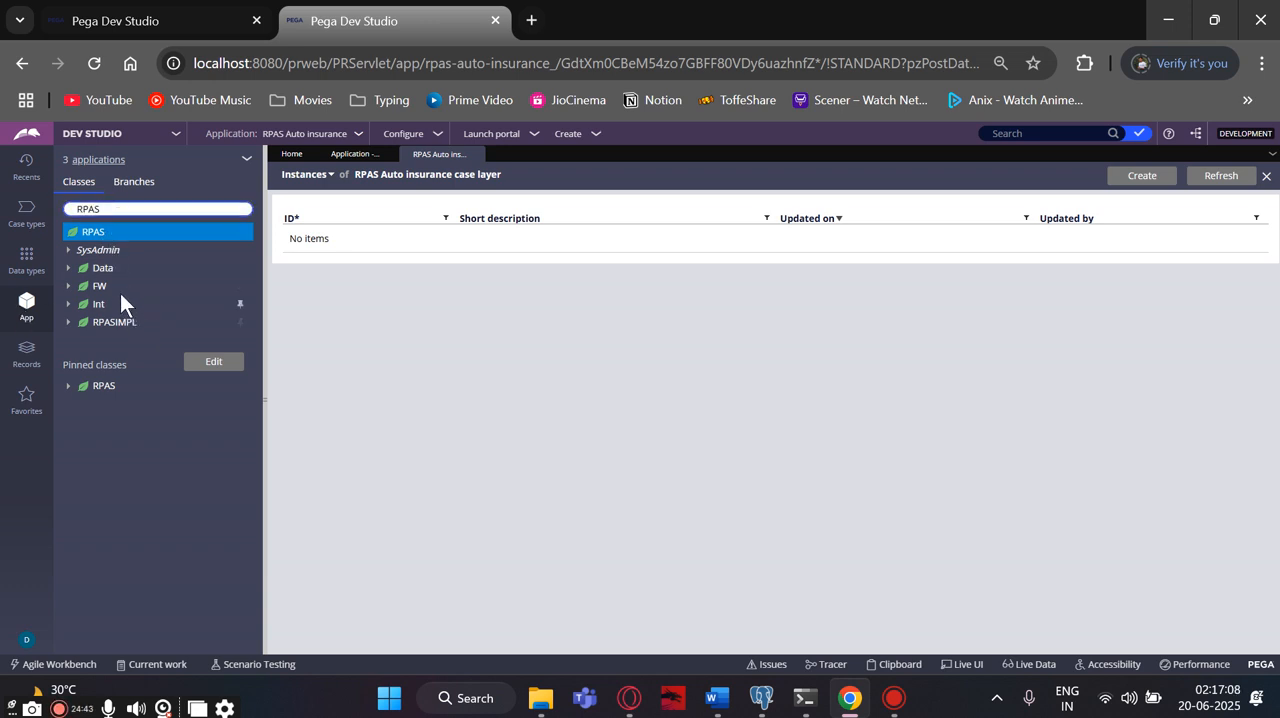
right_click(96, 342)
left_click(649, 461)
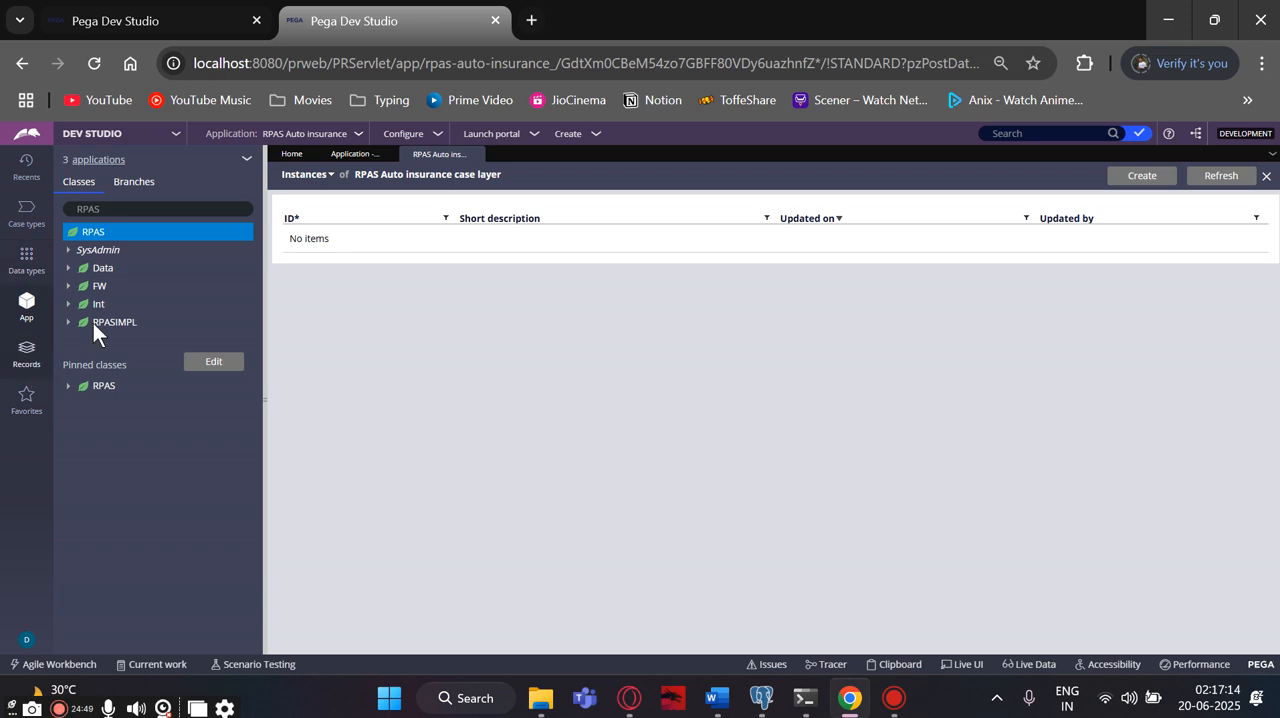
- Look at the RPAS Auto insurance overview in App Studio and return to the RPAS classes in Dev Studio
left_click(171, 140)
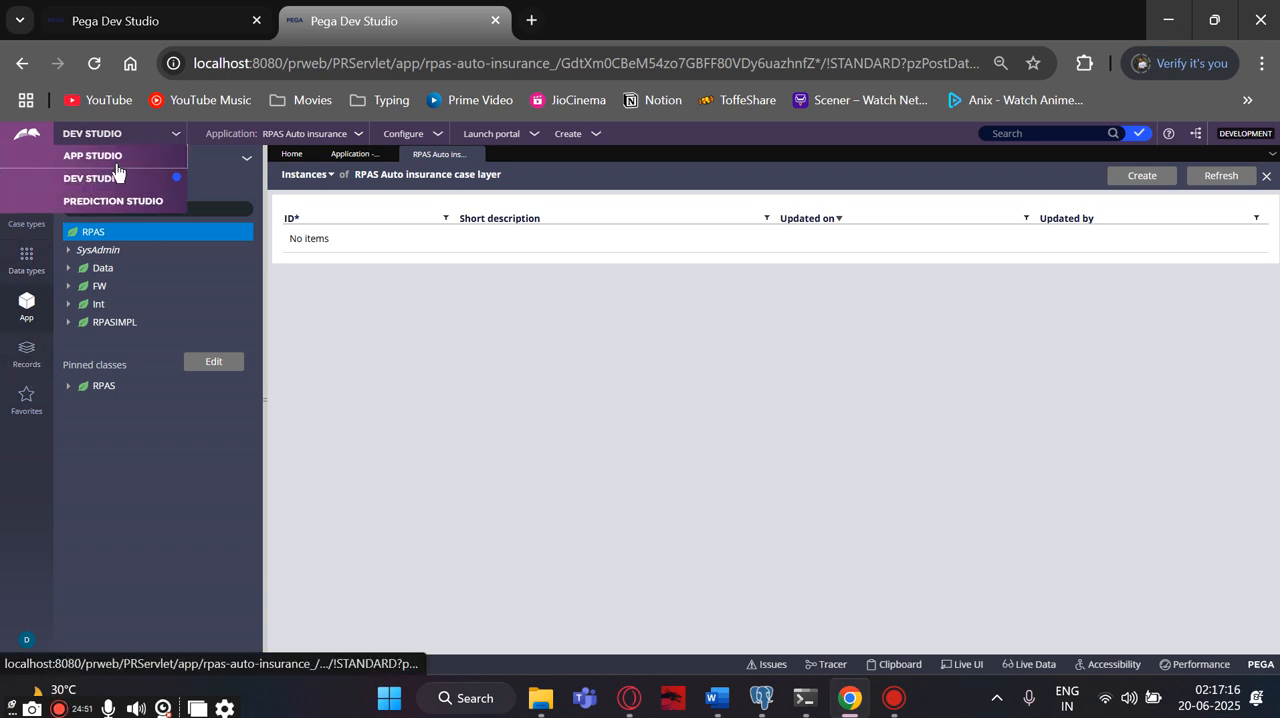
left_click(127, 148)
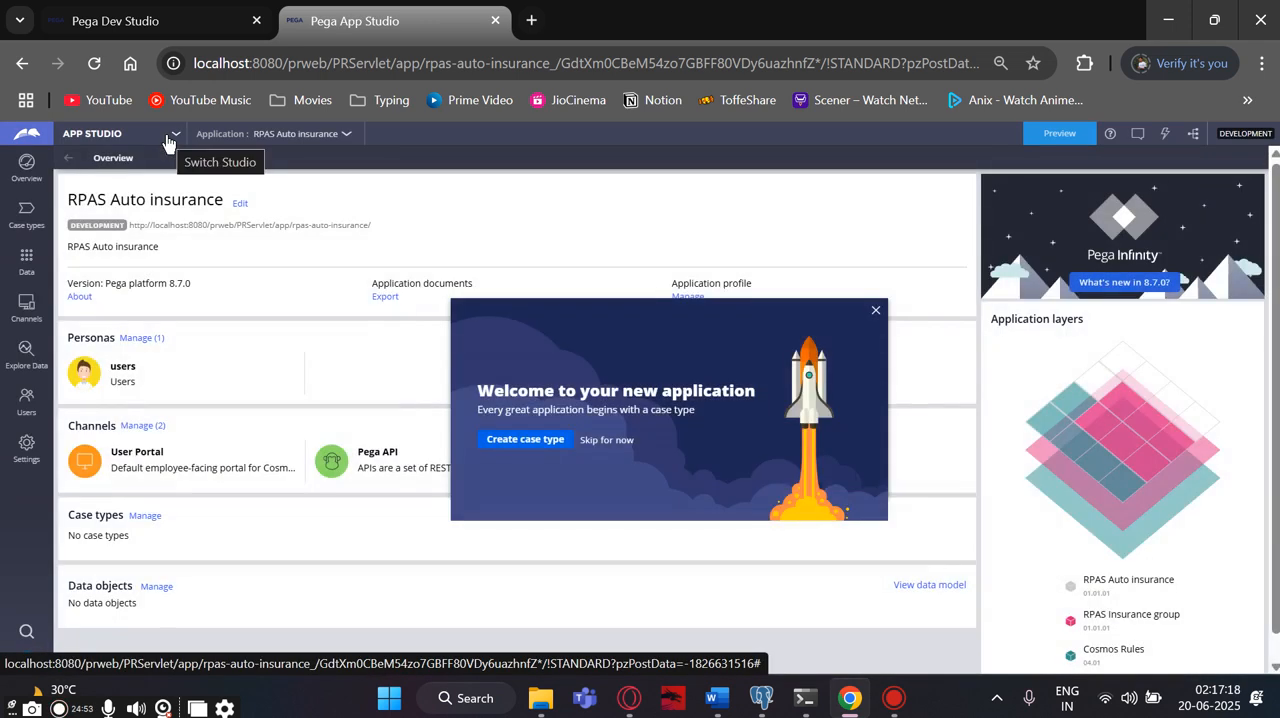
left_click(170, 136)
left_click(102, 180)
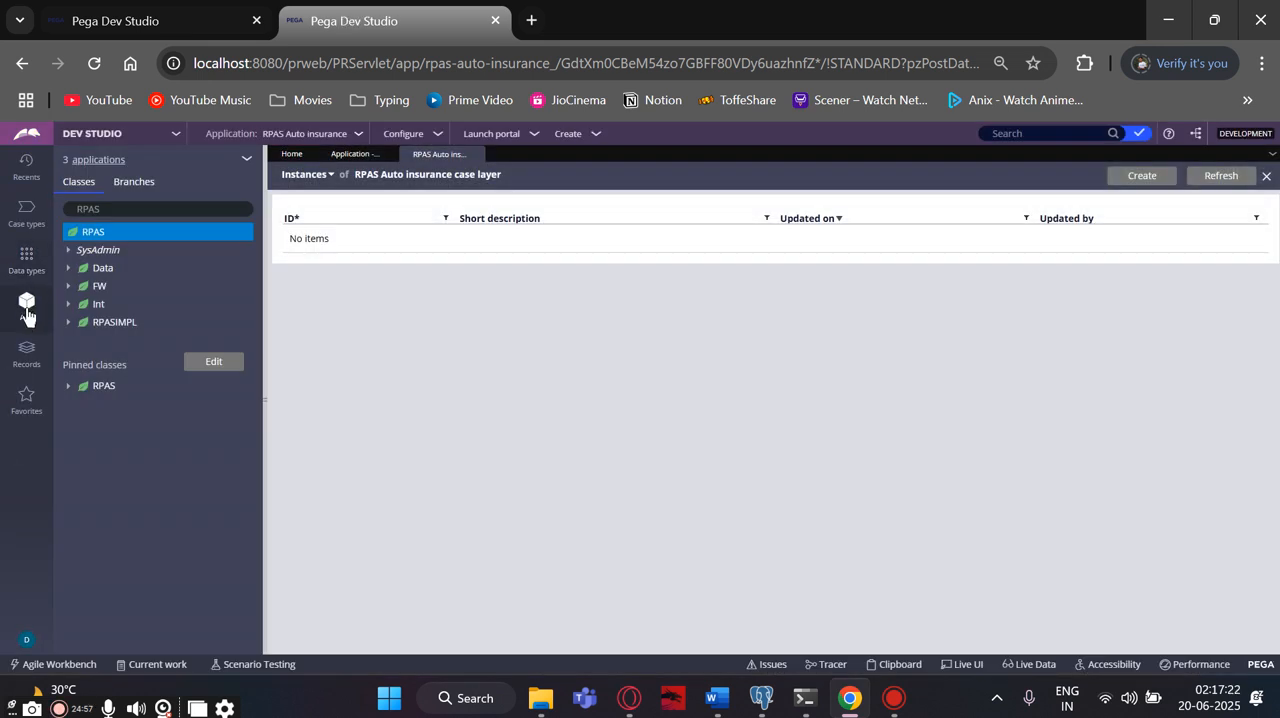
left_click(110, 209)
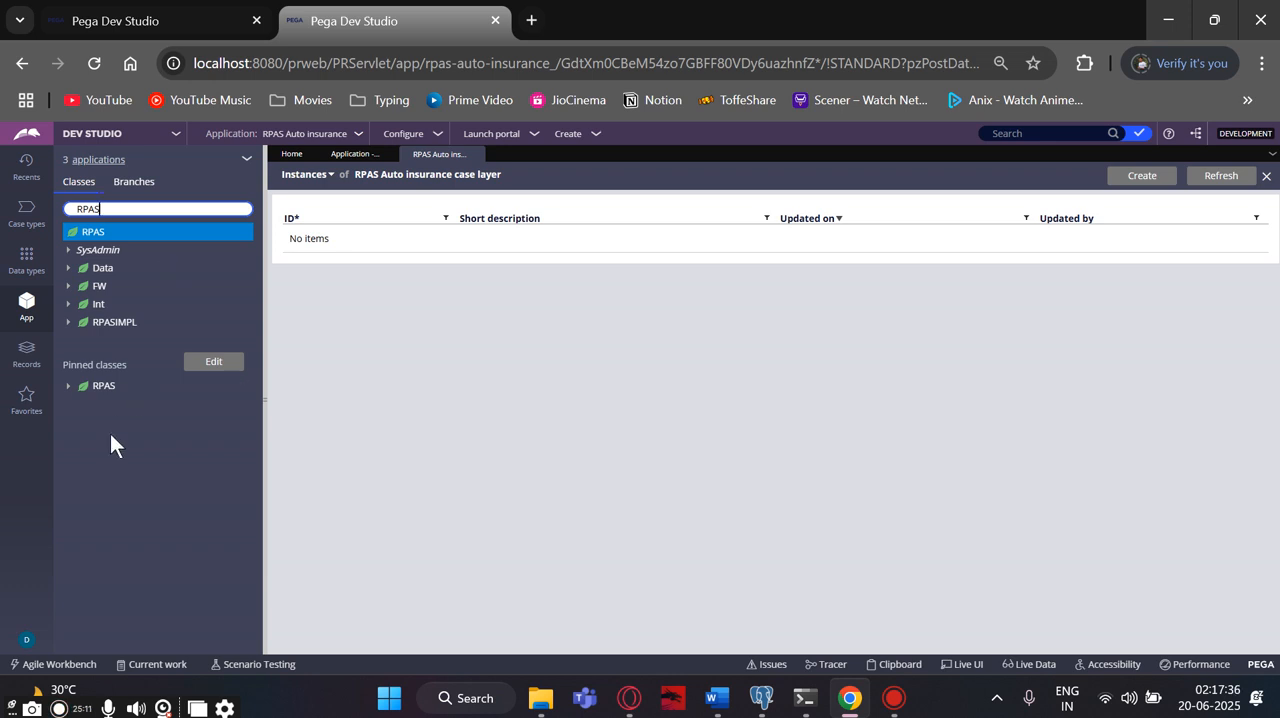
- Start a new Data Model property on the pinned RPAS class, with RPAS Insurance group as context and RPAS as ruleset
left_click(117, 394)
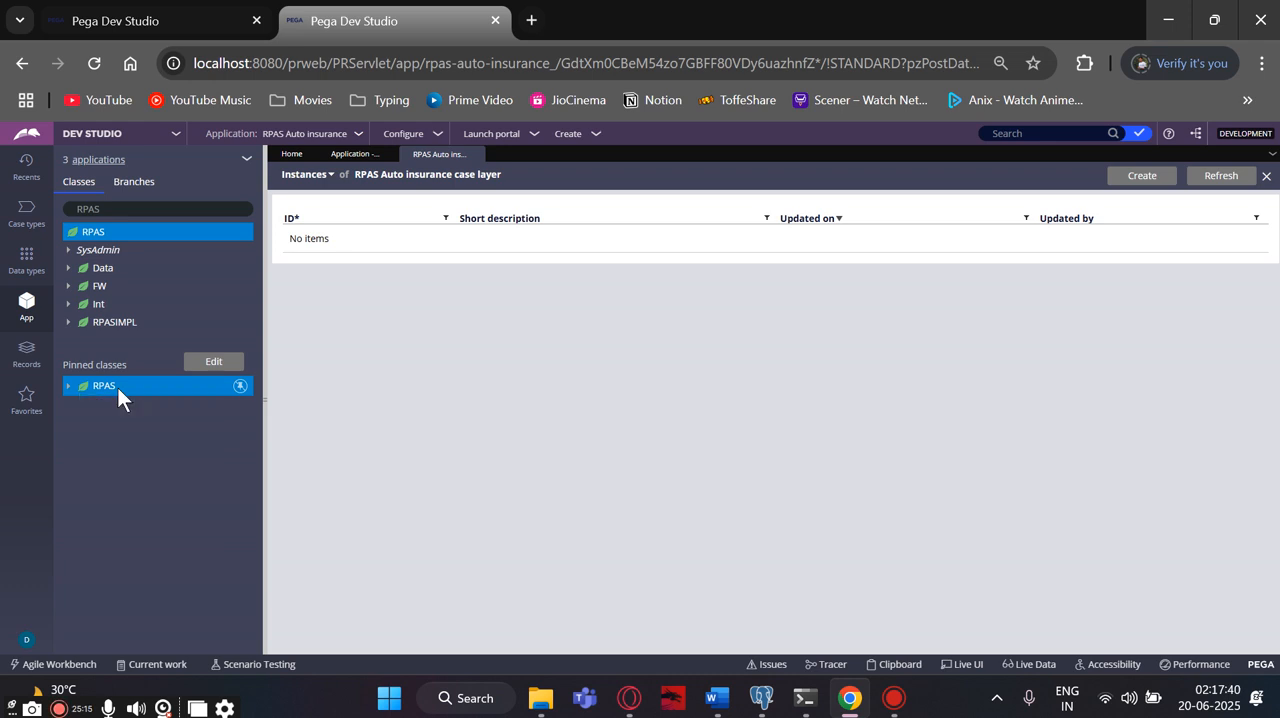
right_click(117, 387)
mouse_move(106, 405)
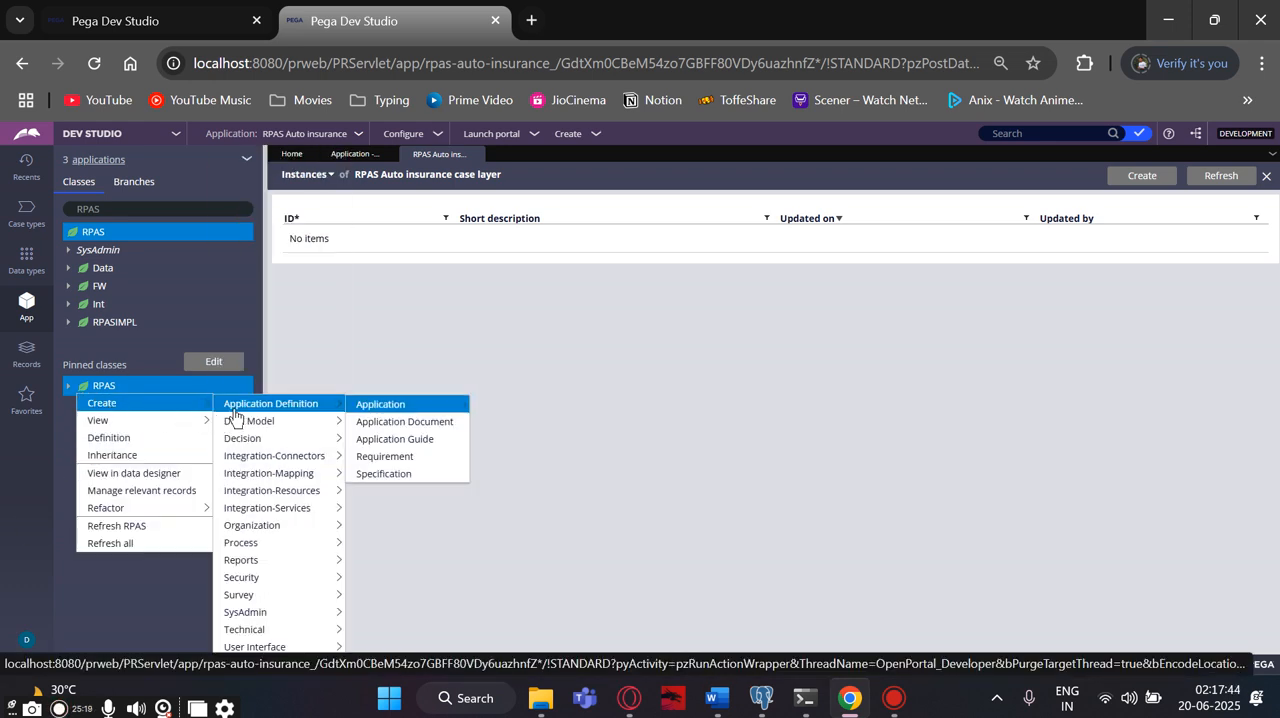
mouse_move(238, 428)
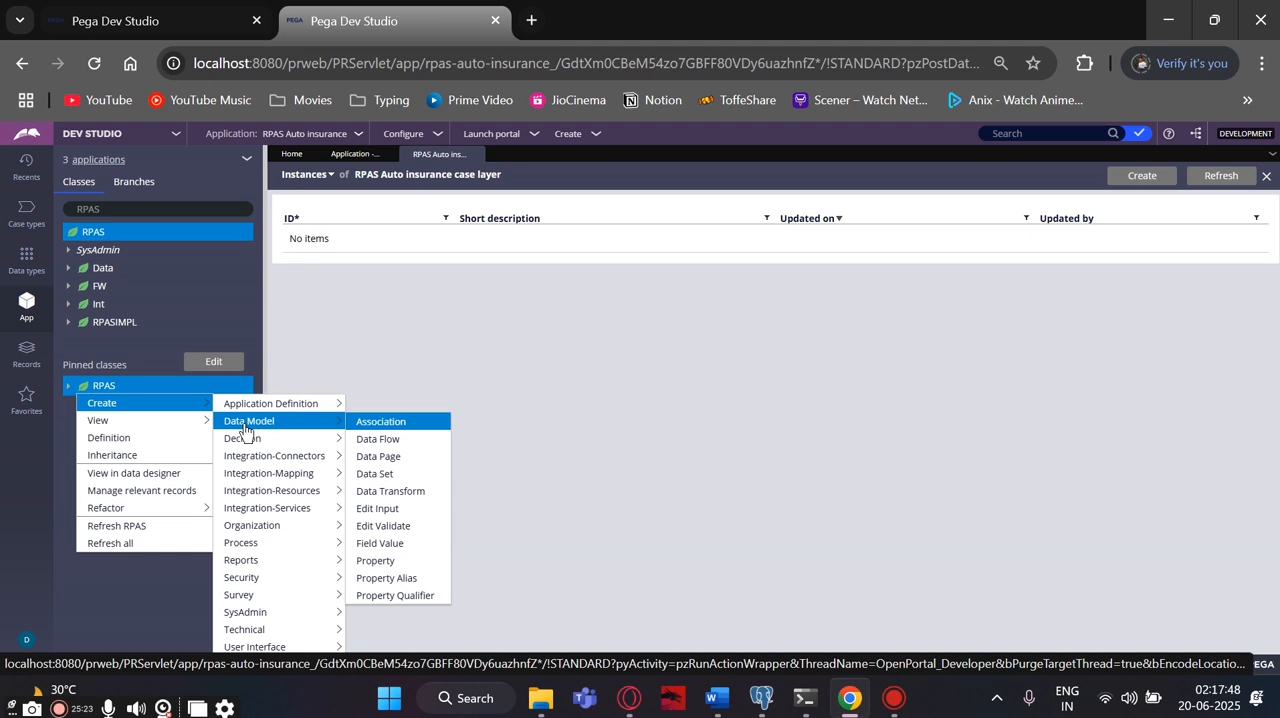
left_click(398, 563)
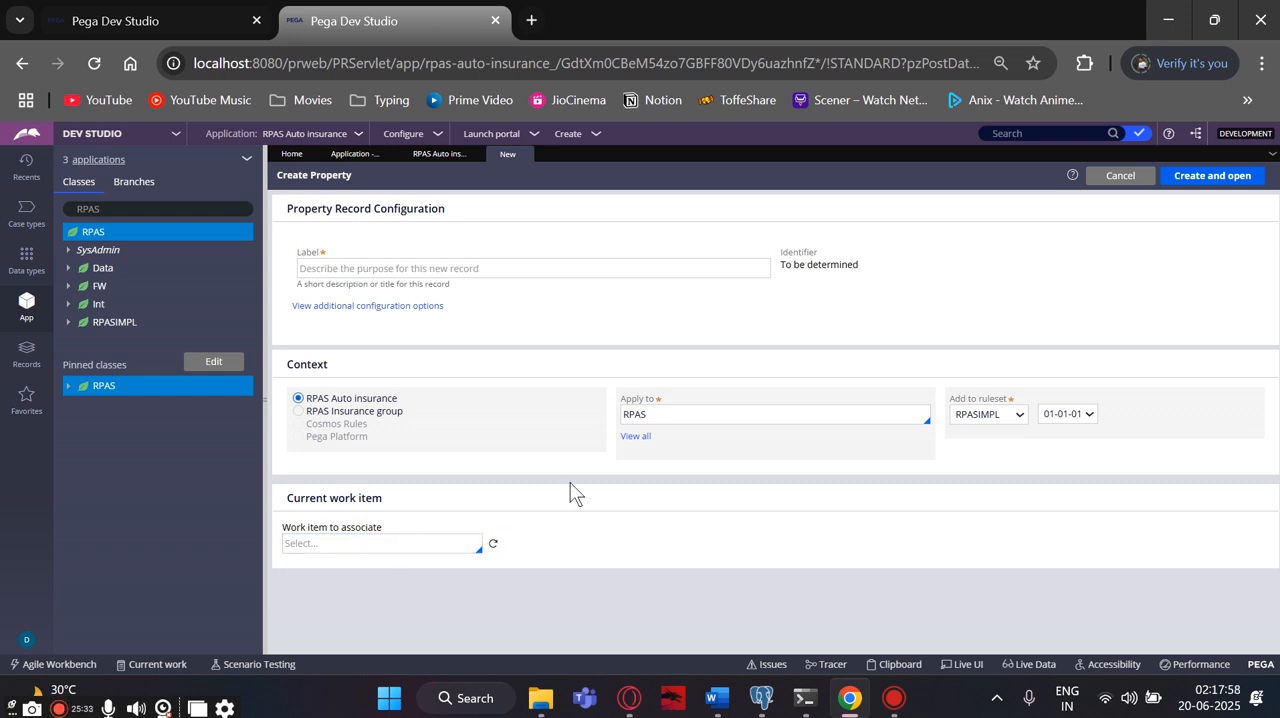
left_click(824, 409)
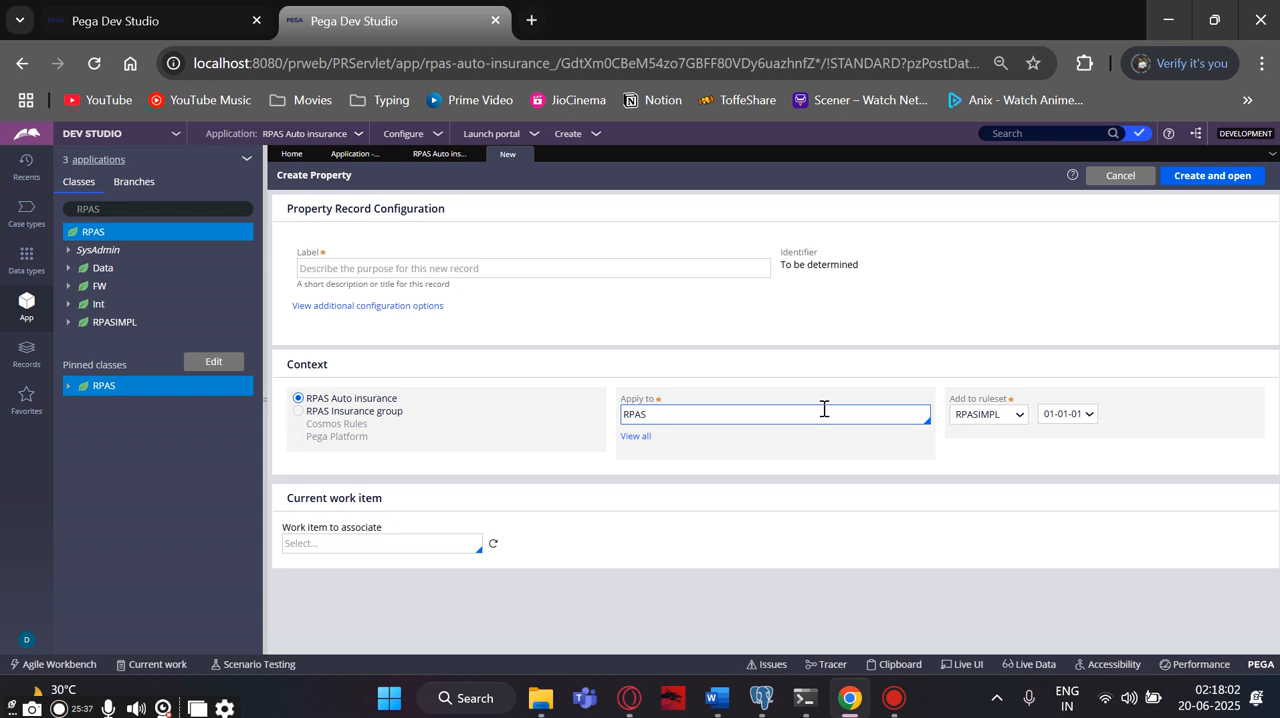
left_click(299, 411)
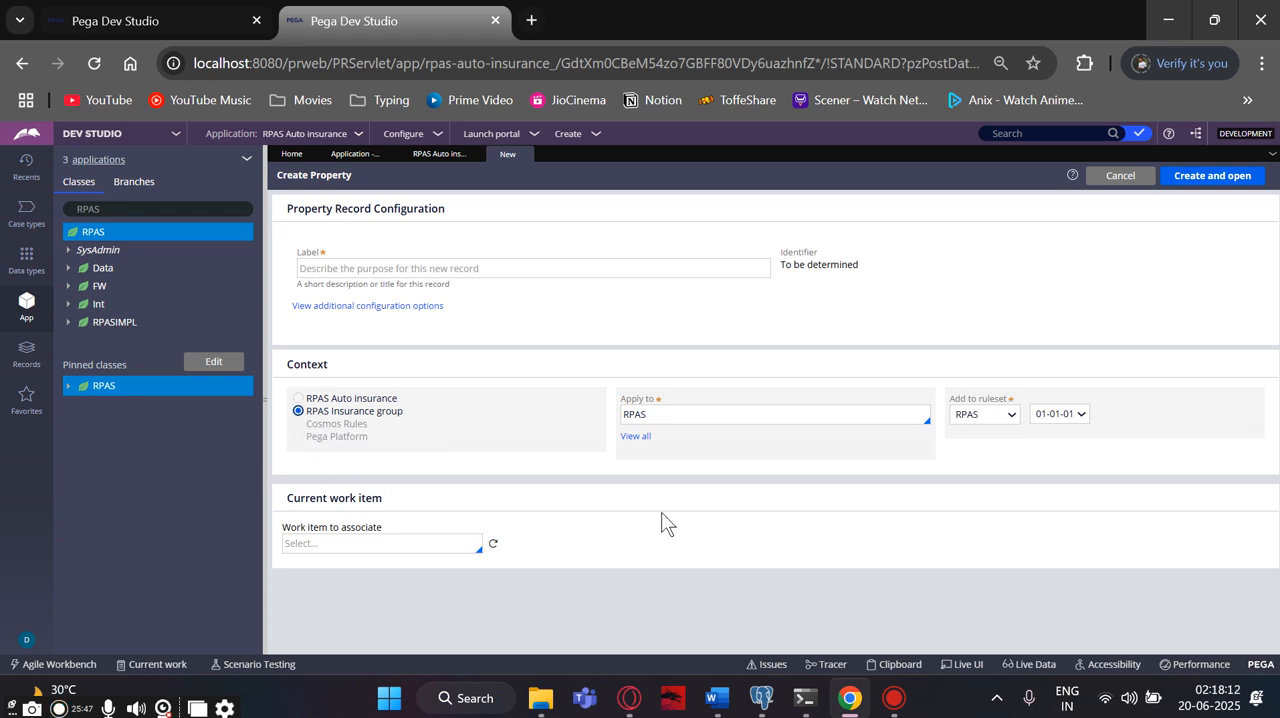
left_click(666, 416)
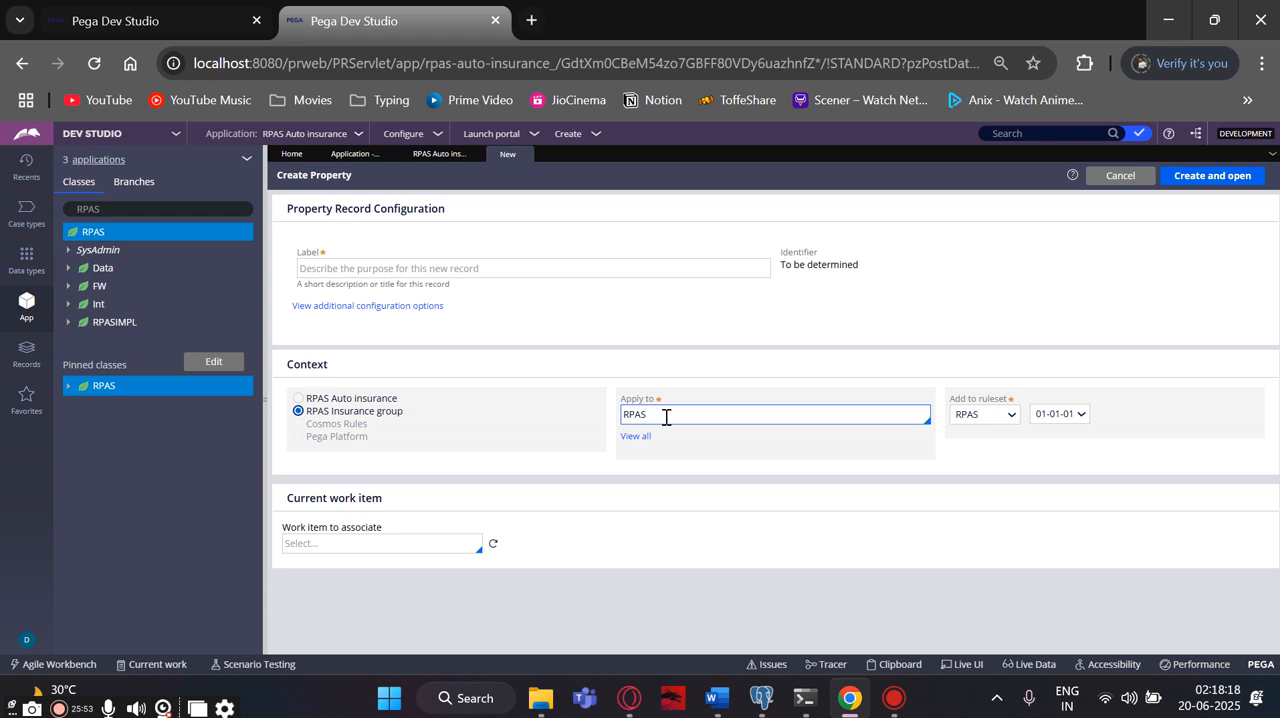
left_click(997, 421)
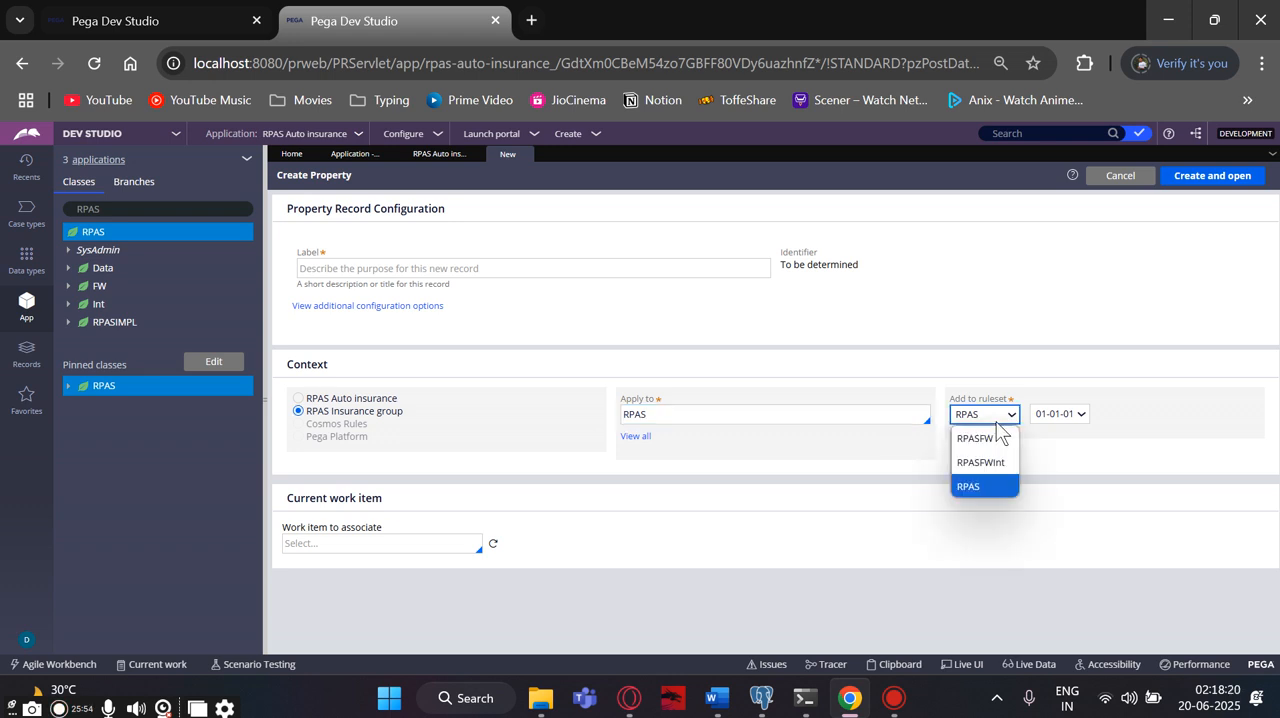
left_click(992, 489)
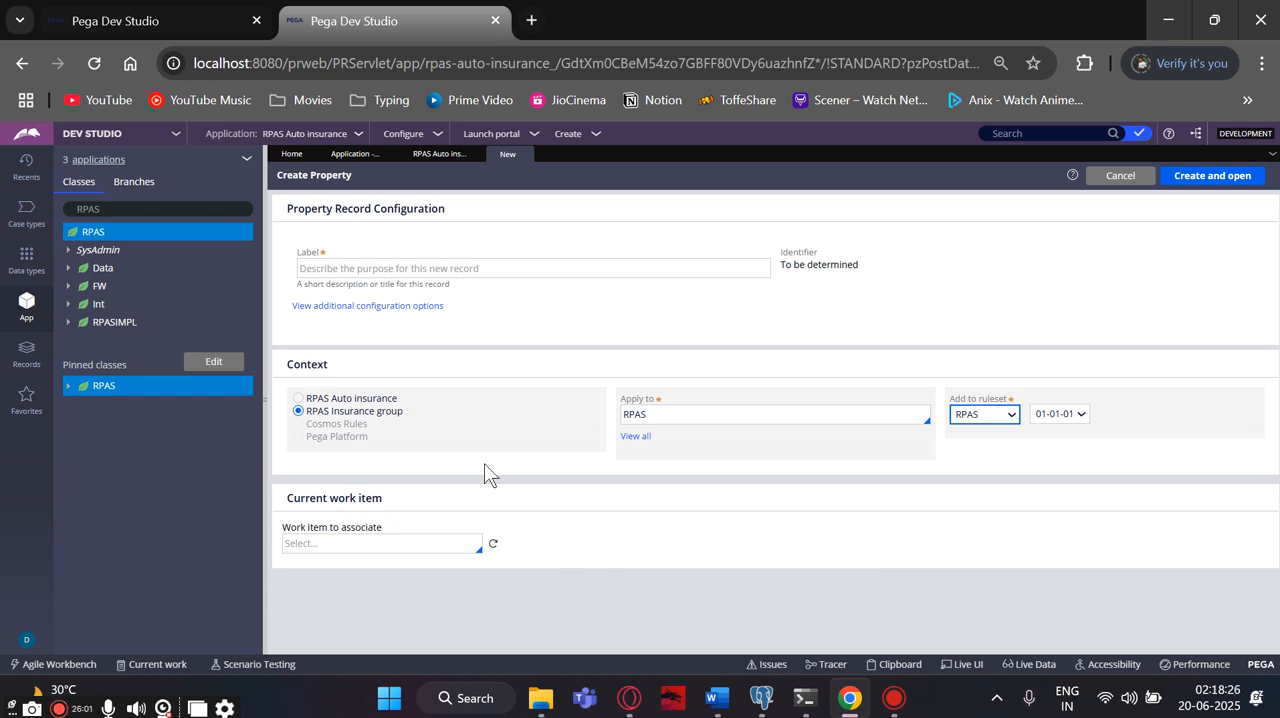
- Label the new property "First Name", then create and open its record
left_click(403, 279)
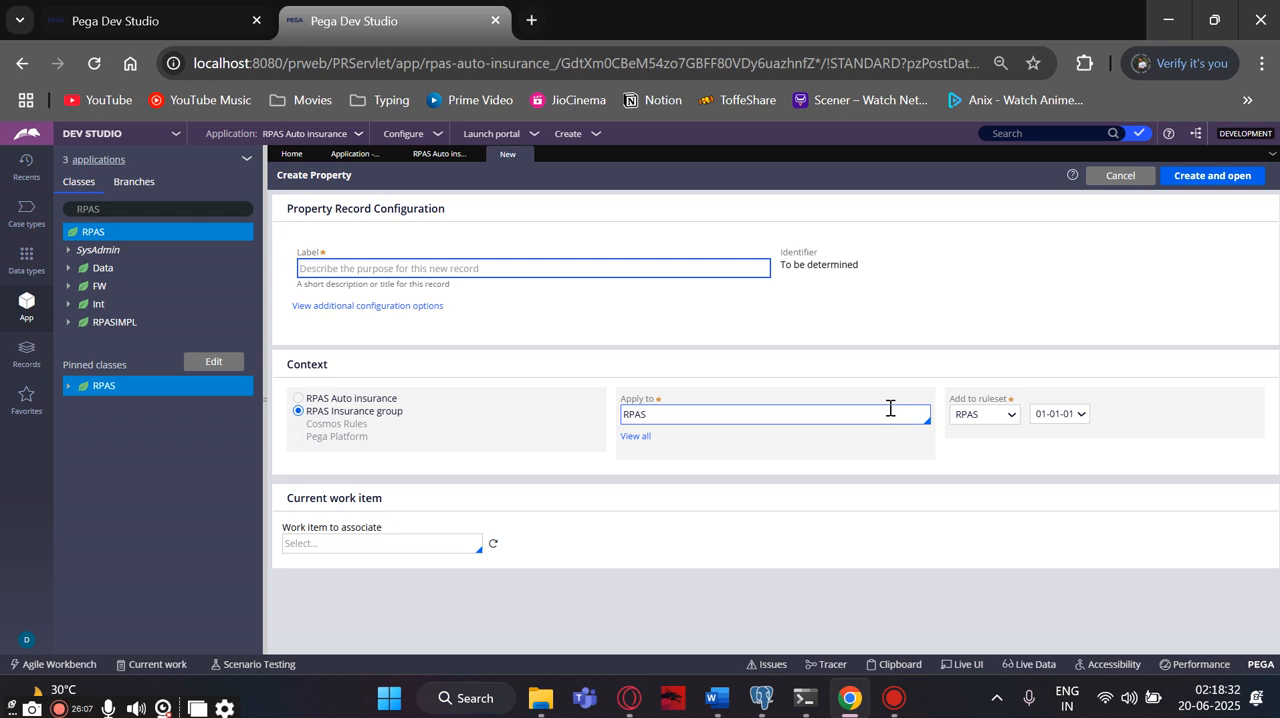
type("fir")
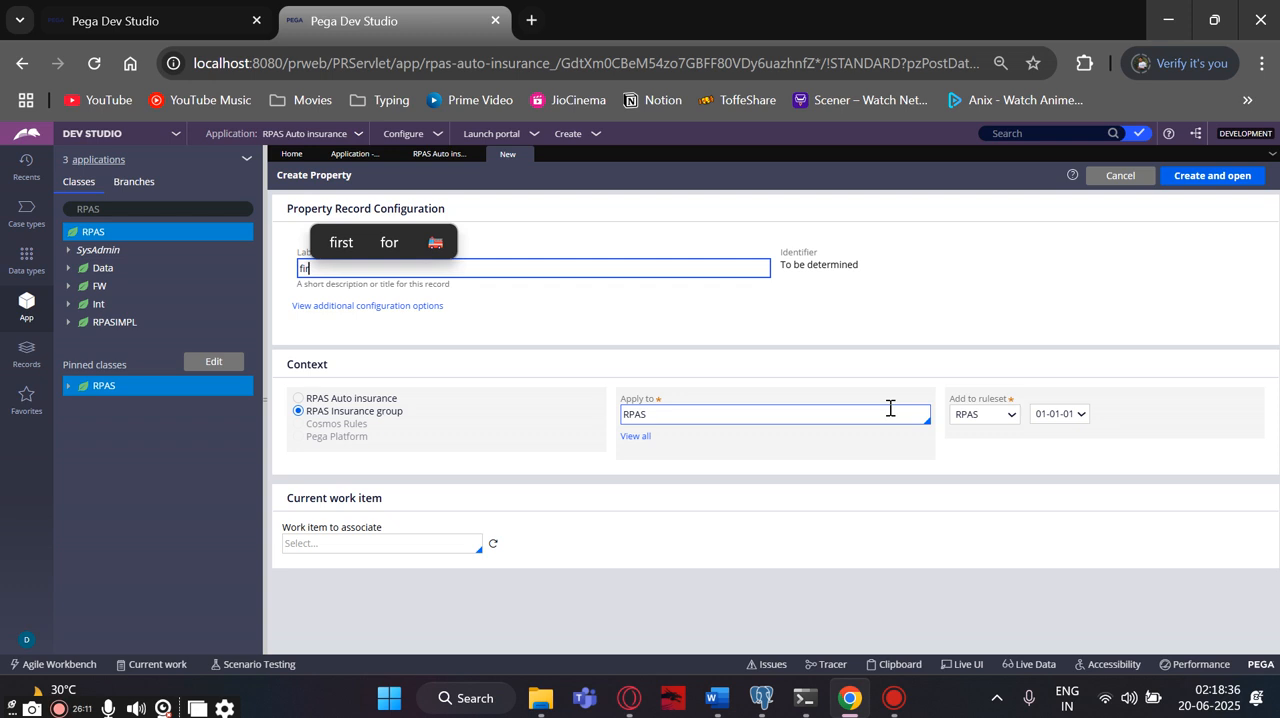
type("st")
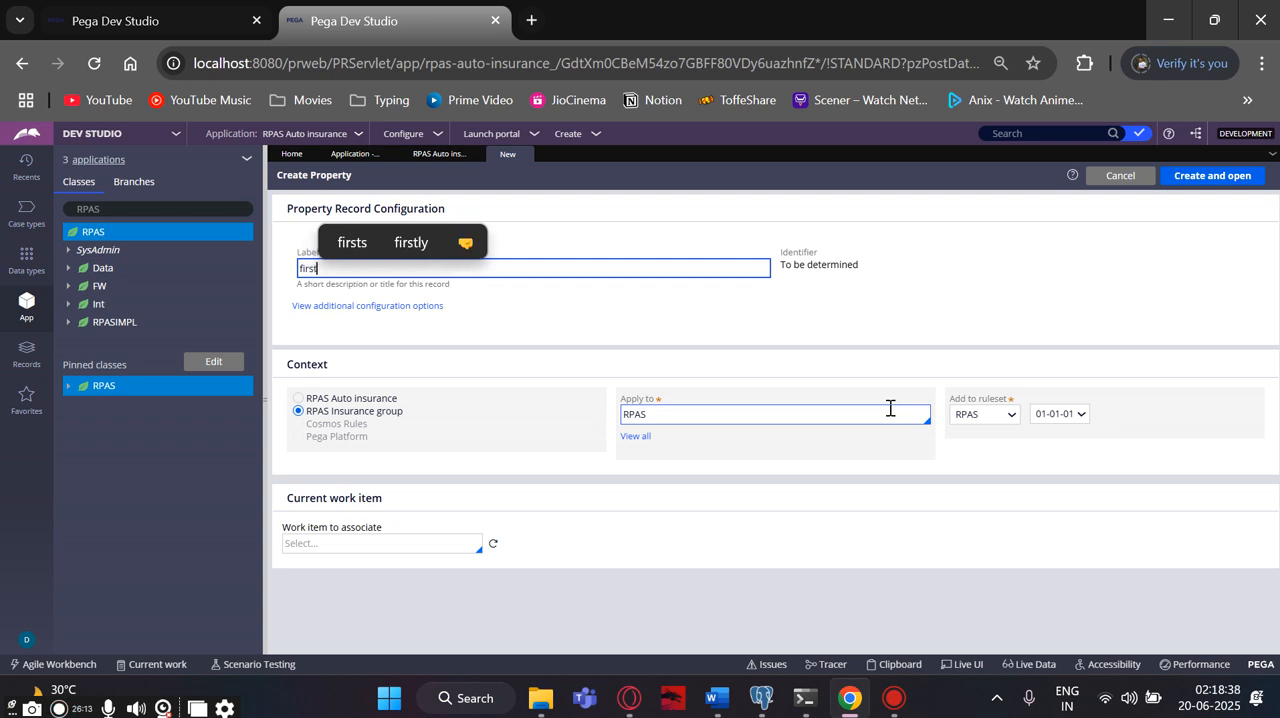
type(" name")
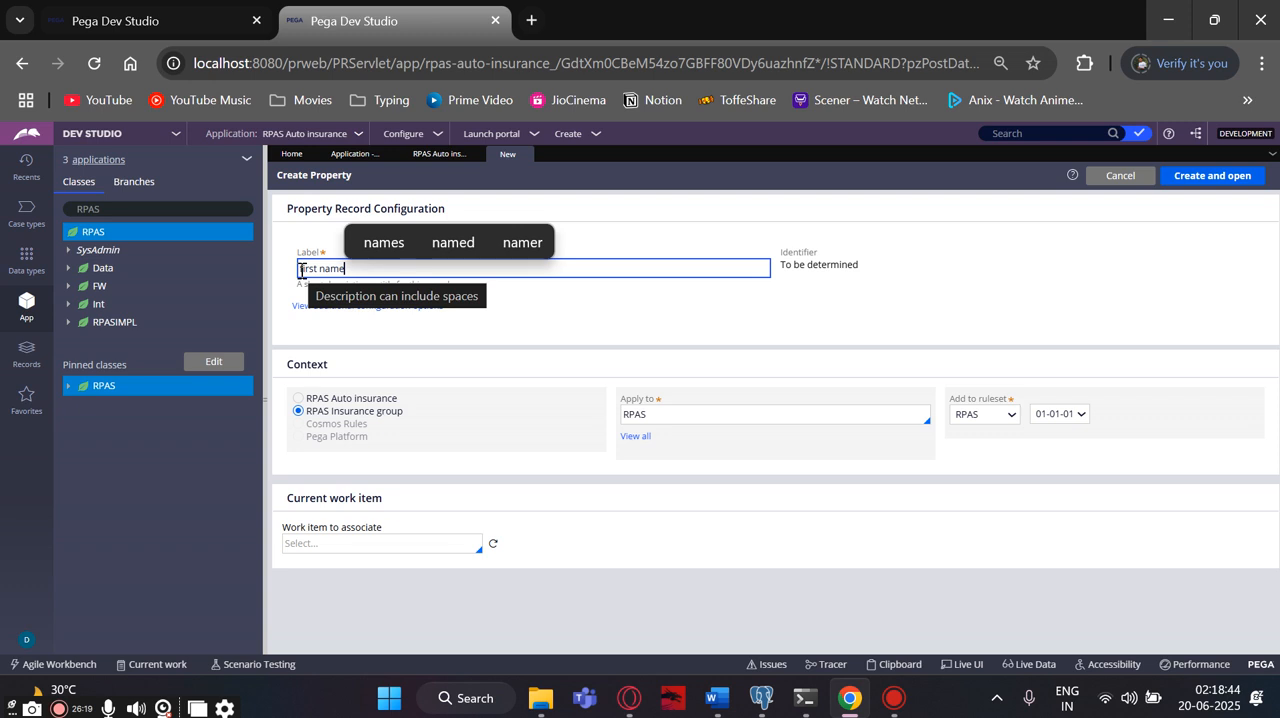
left_click(301, 270)
key("Delete")
type("F")
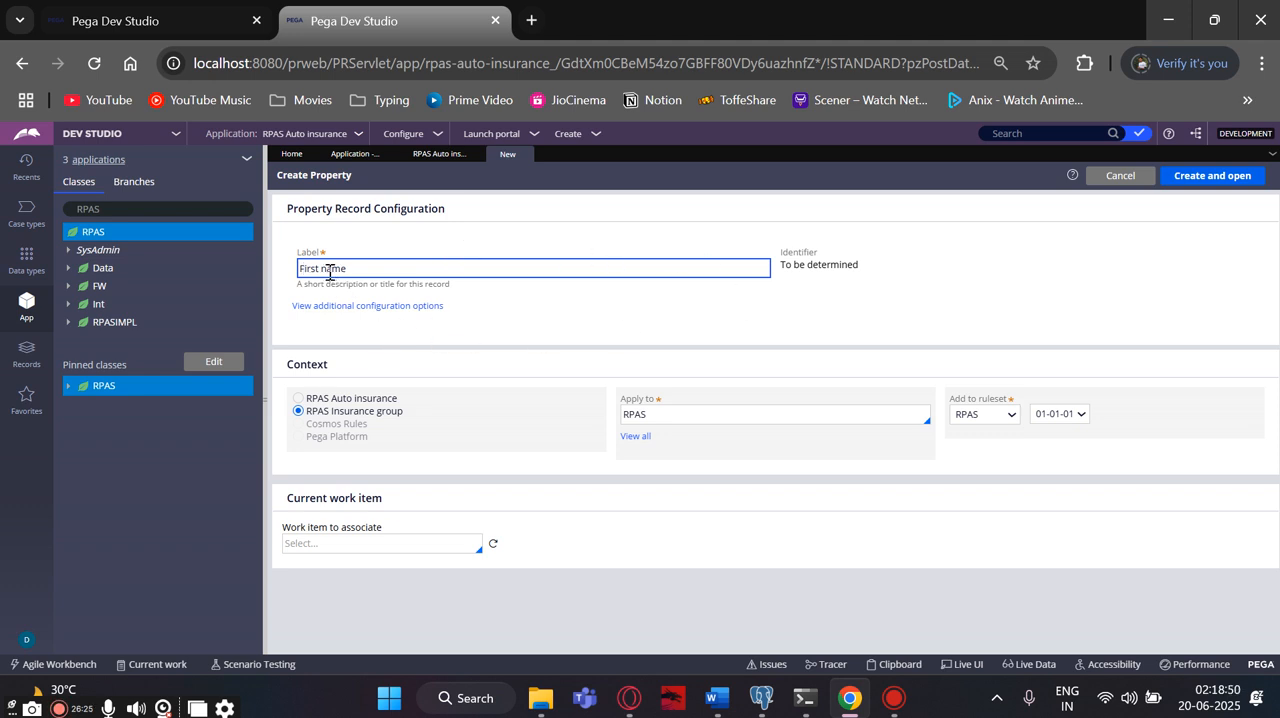
key("Right")
key("Right")
key("Right")
key("Right")
key("Right")
key("Right")
key("BackSpace")
type("N")
left_click(682, 310)
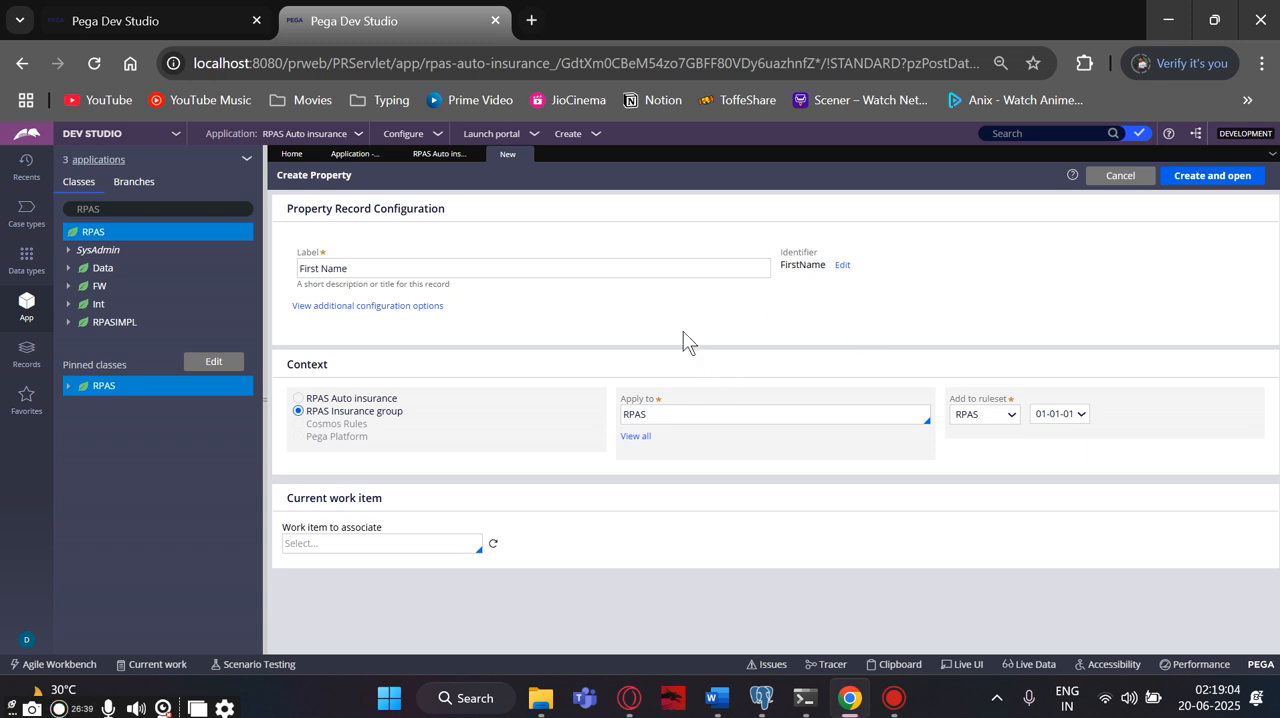
left_click(1190, 188)
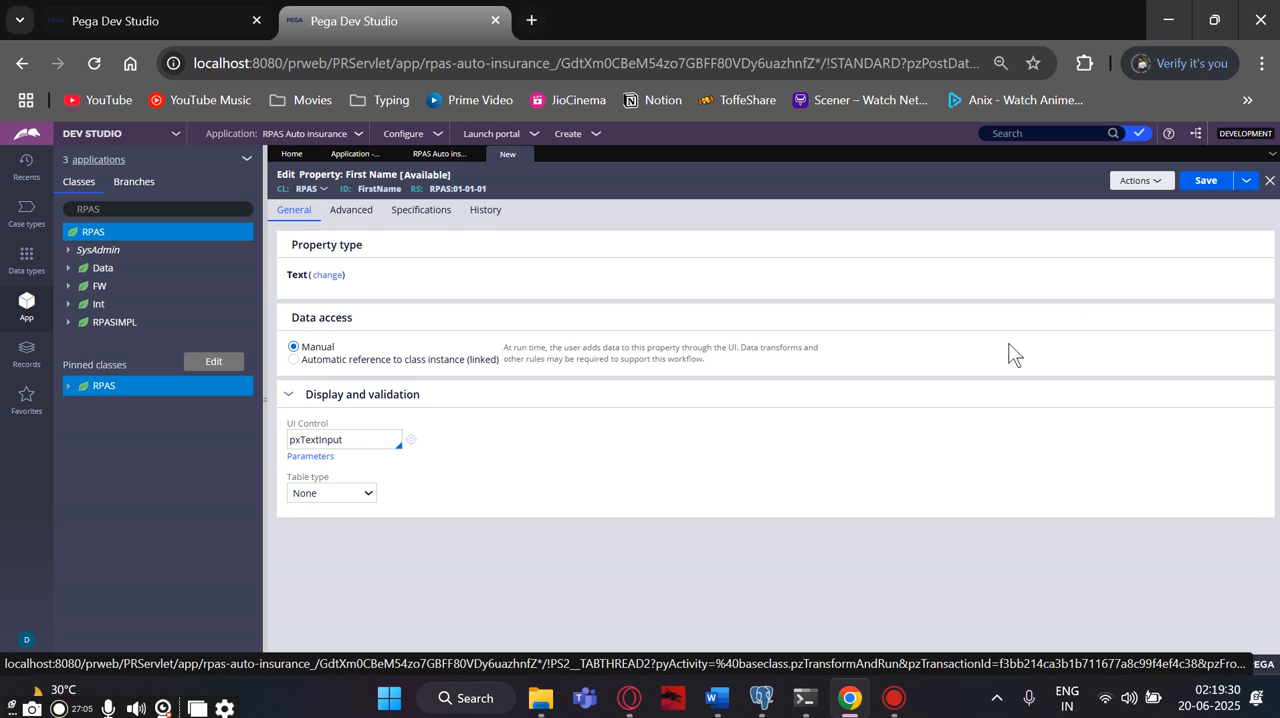
- Save the First Name property with table type None and expand the Data Model category under the pinned RPAS class
left_click(360, 500)
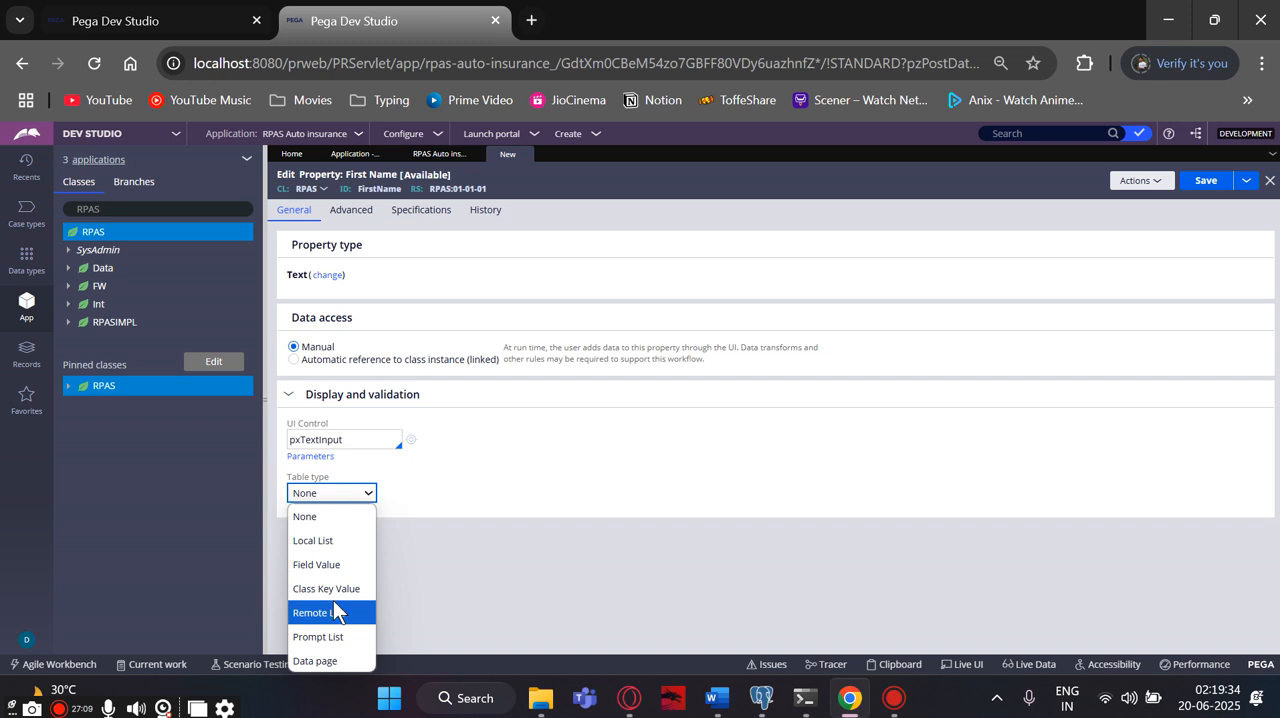
left_click(489, 477)
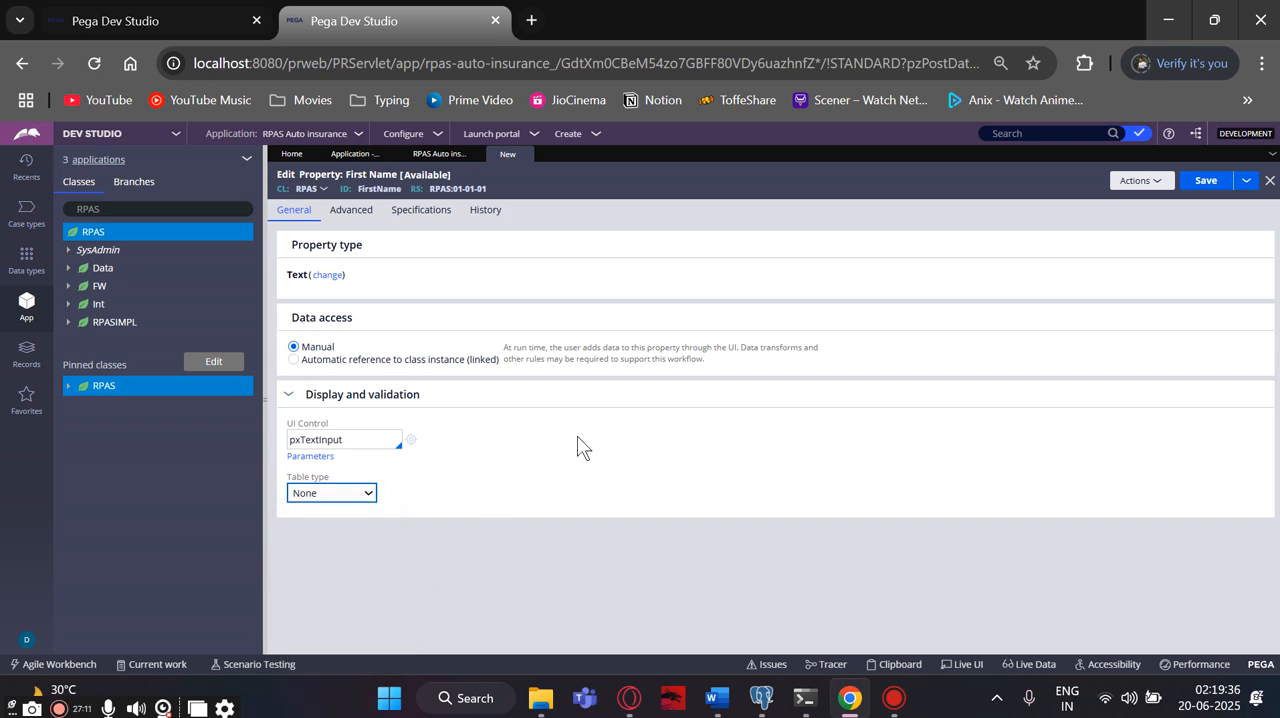
left_click(1188, 184)
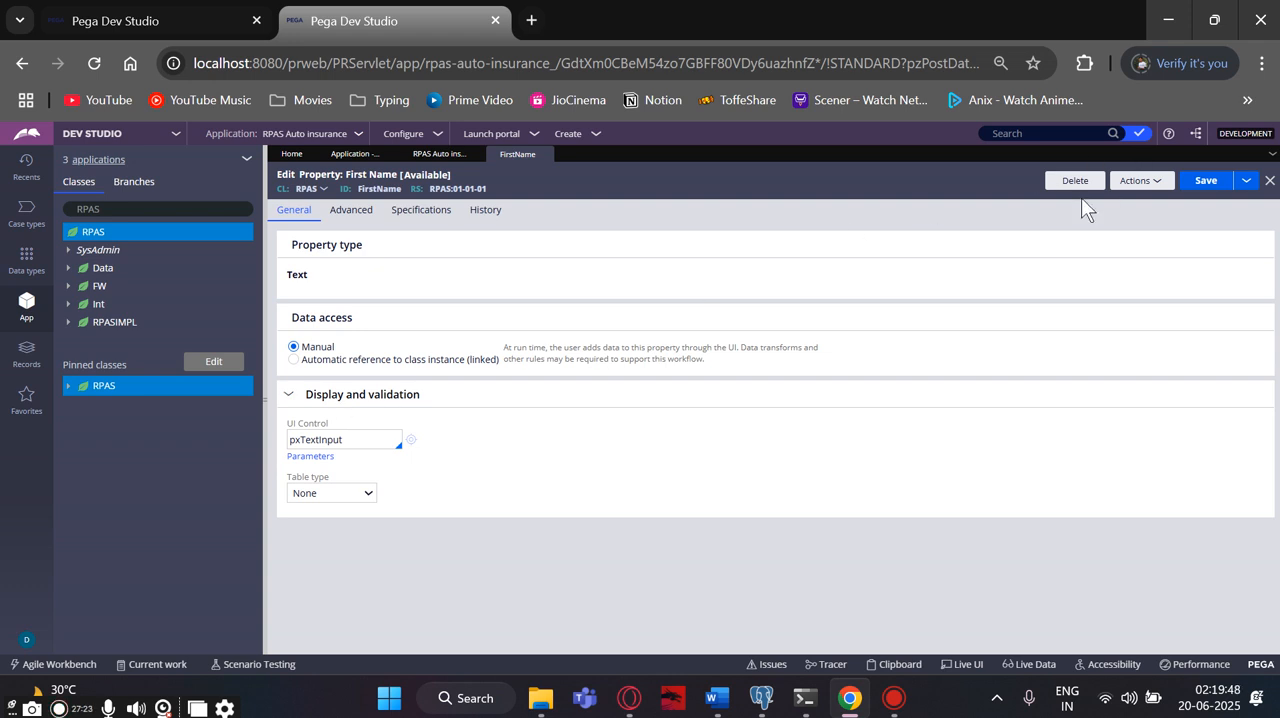
left_click(67, 387)
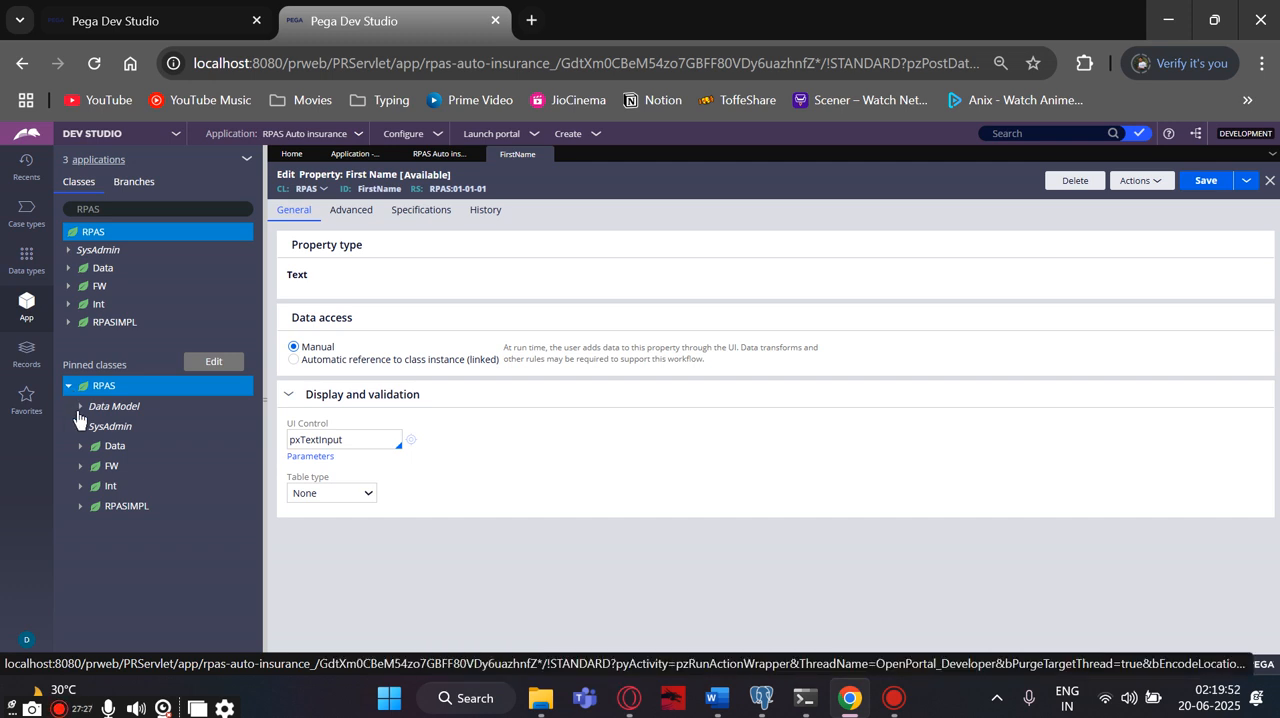
left_click(79, 410)
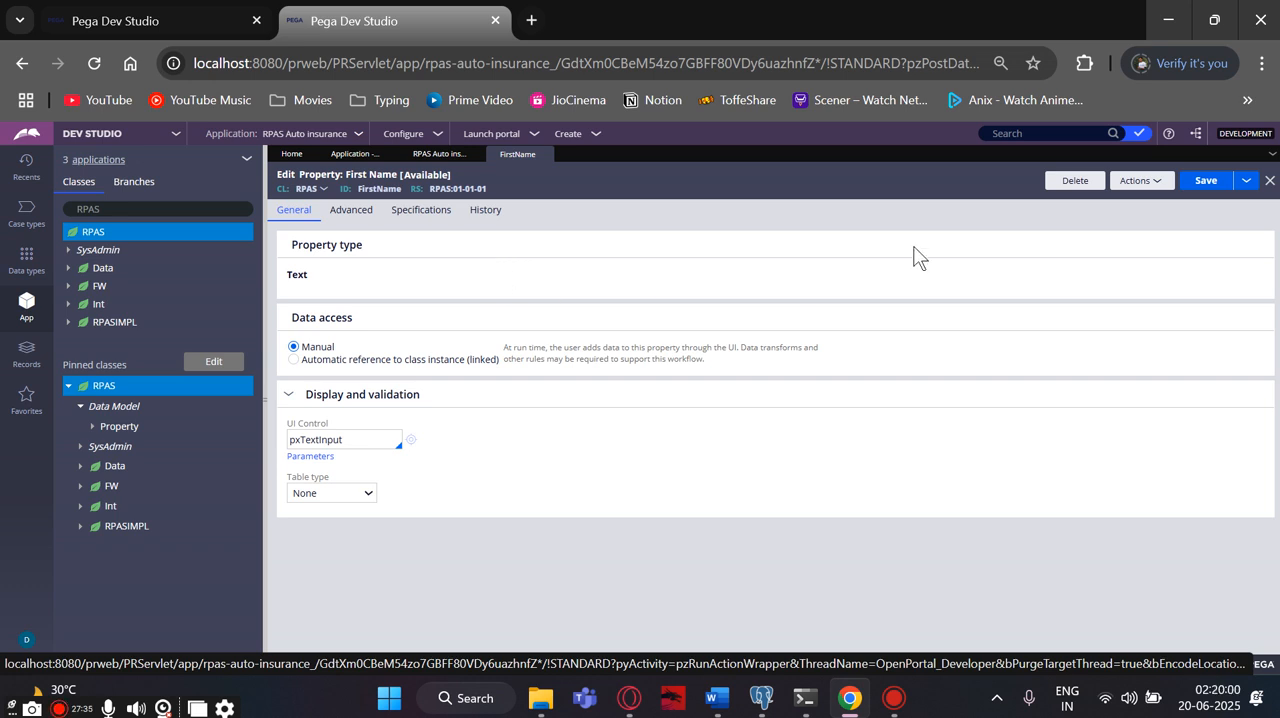
- Create a new property labelled "Last Name" in the RPAS class and ruleset, then save its record
left_click(1153, 190)
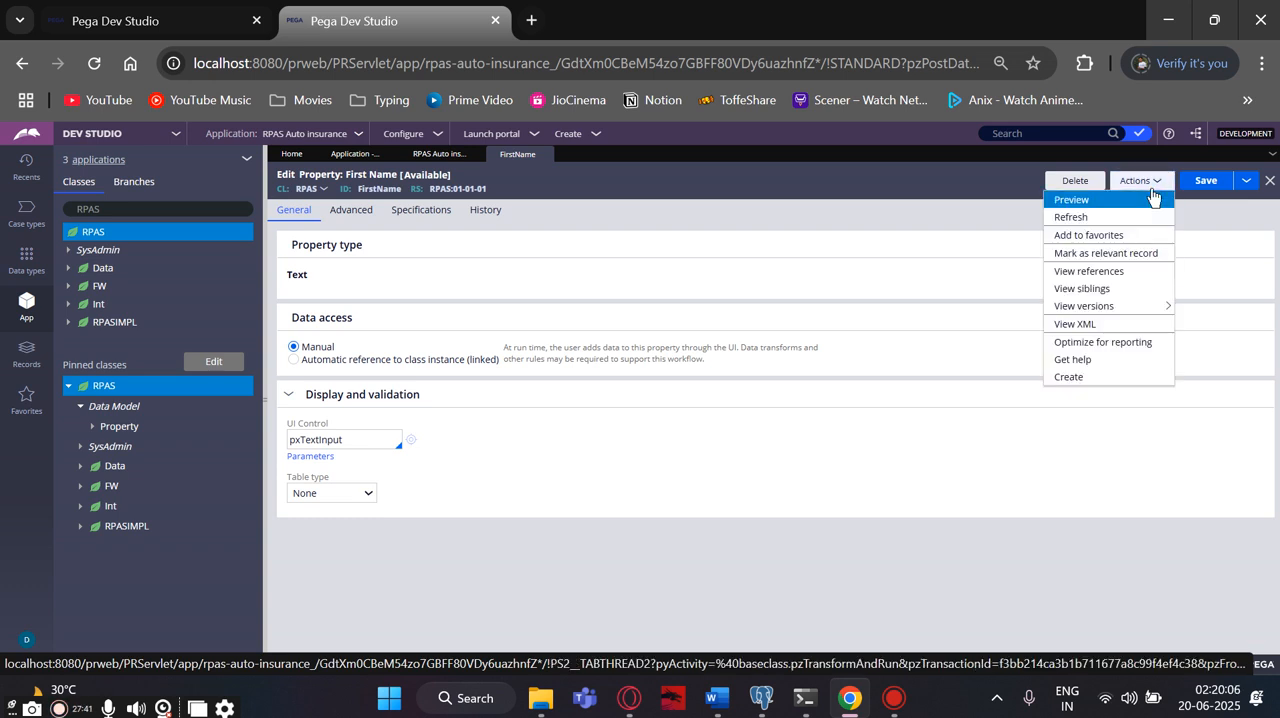
left_click(1068, 377)
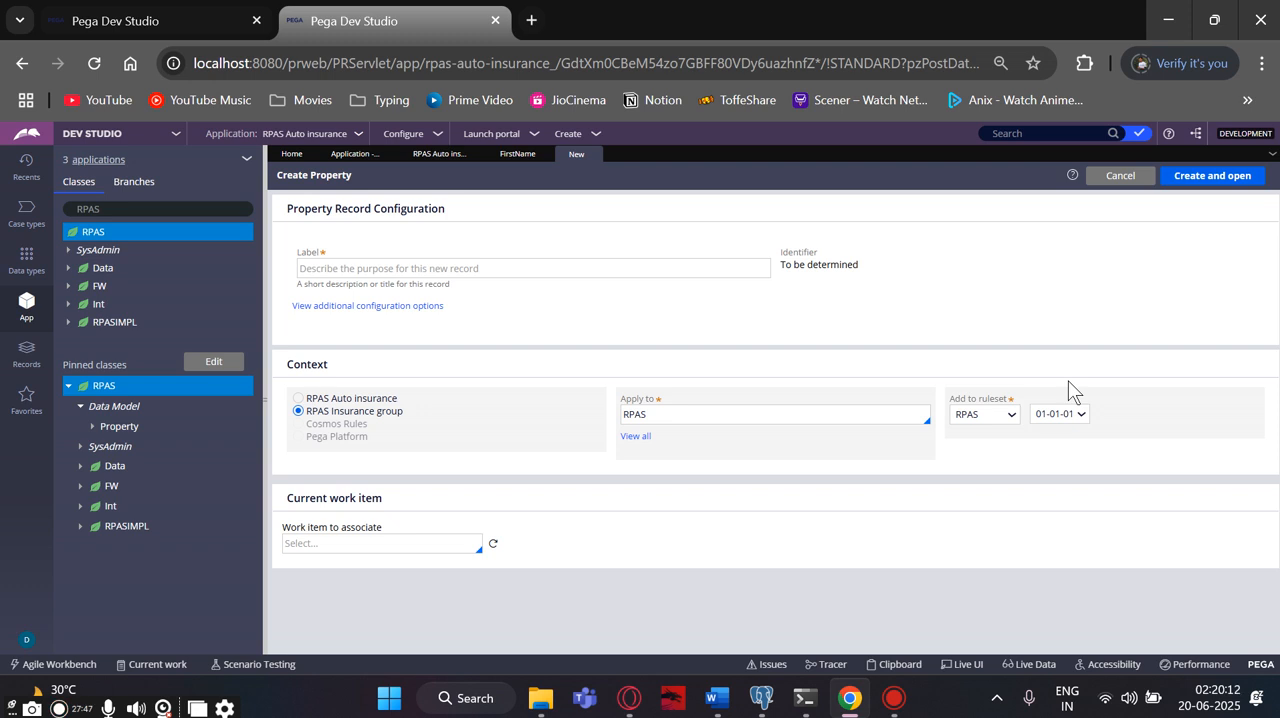
left_click(392, 273)
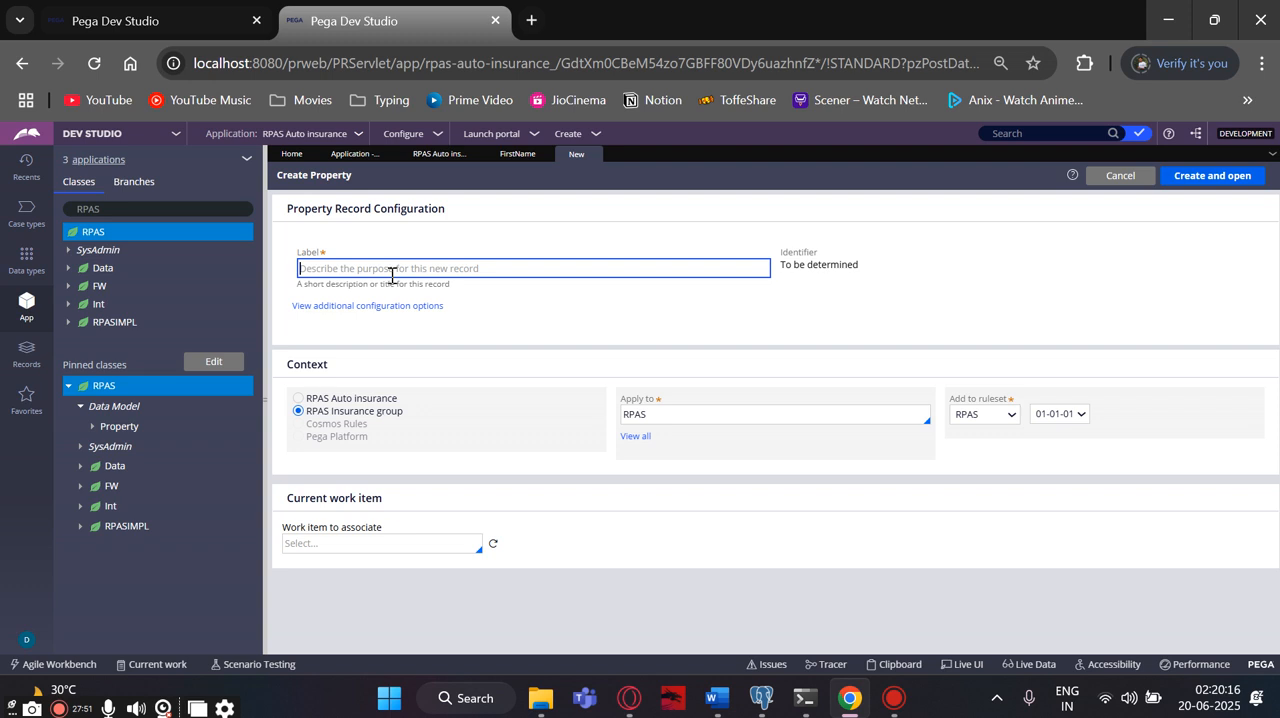
type("Last")
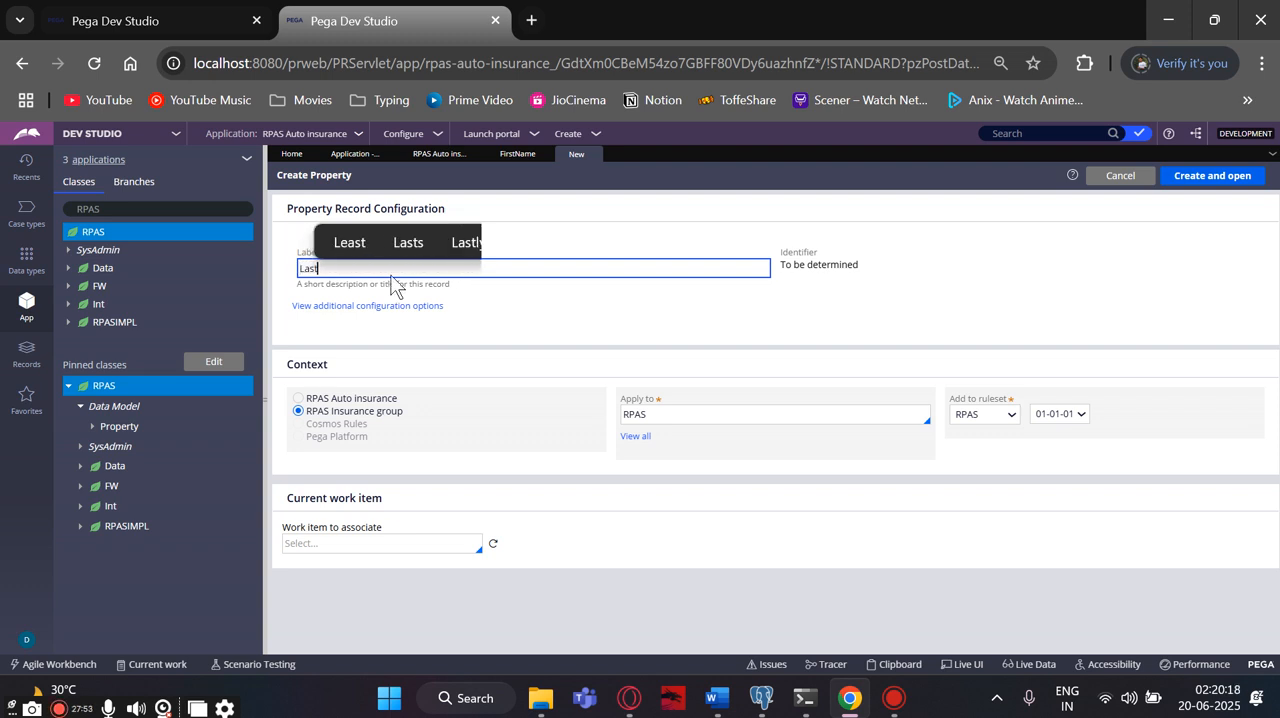
type(" Name")
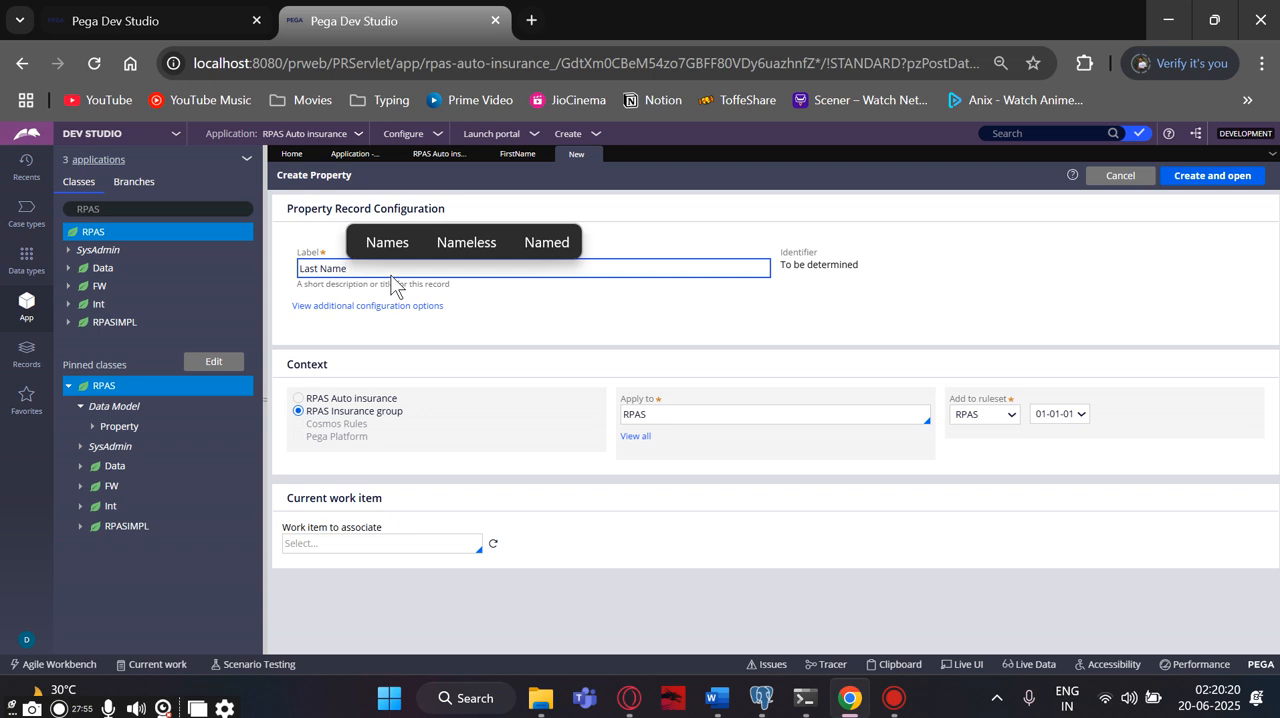
left_click(684, 322)
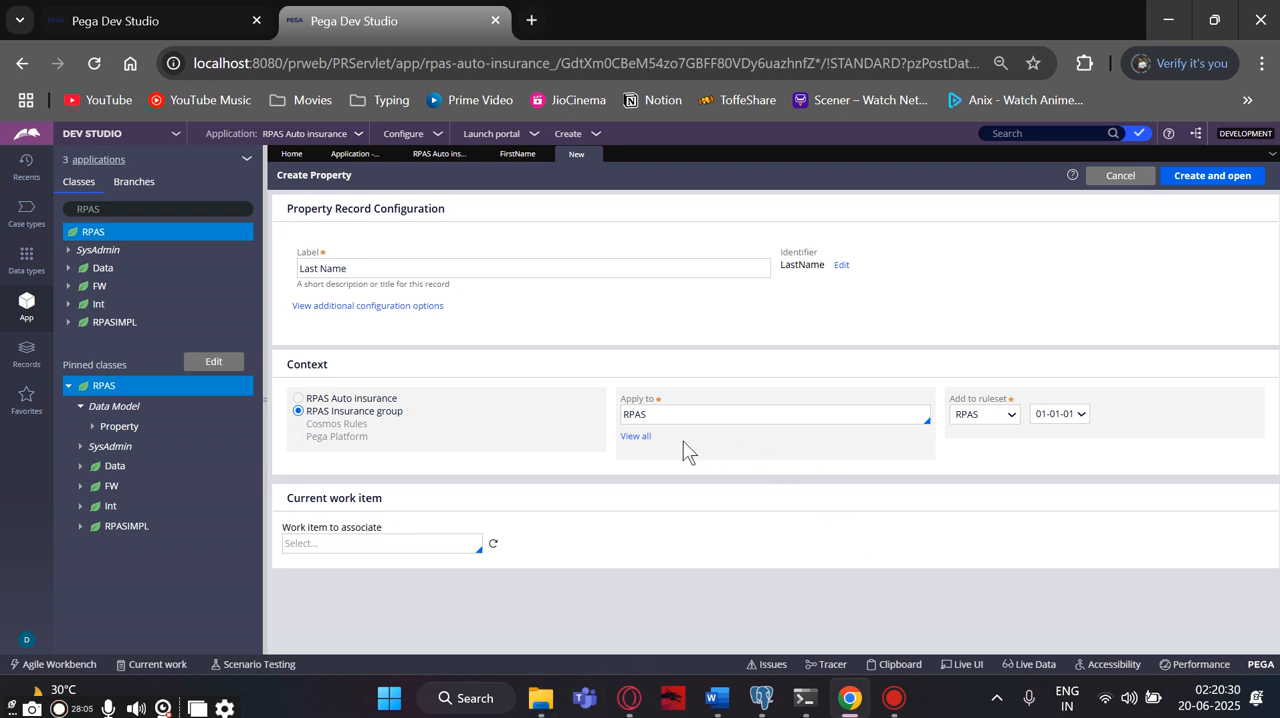
left_click(440, 548)
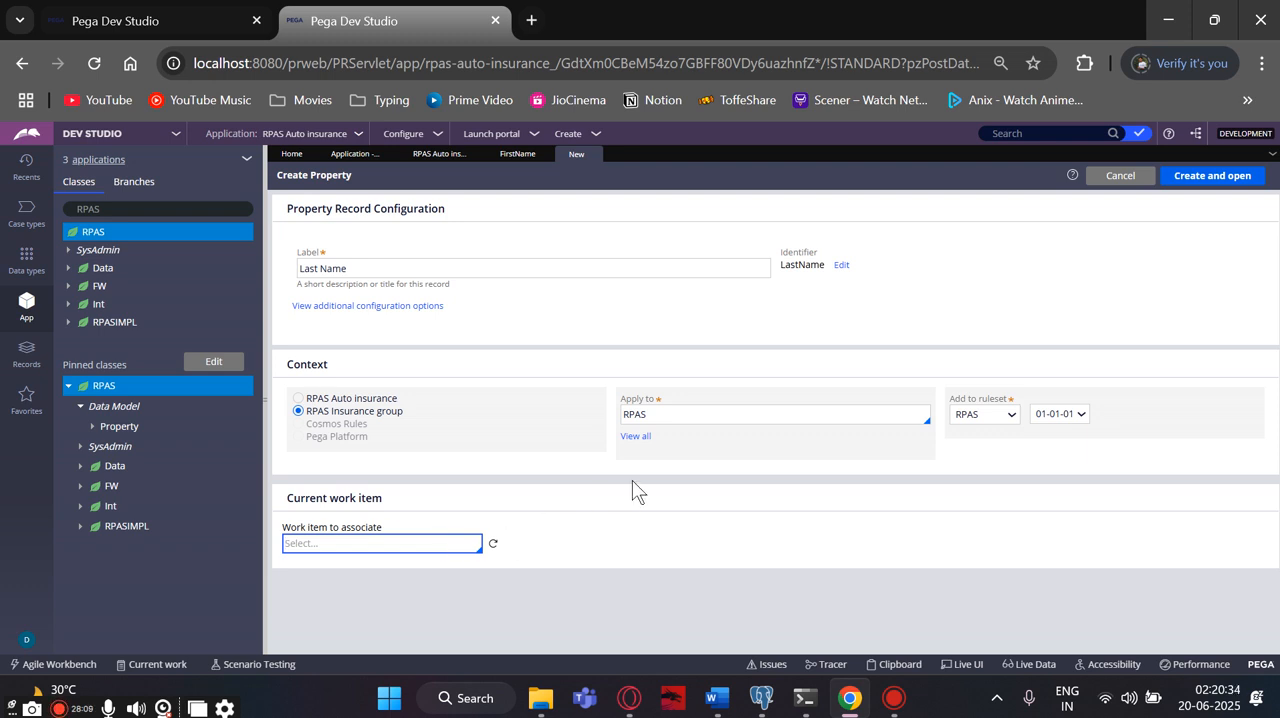
left_click(1184, 180)
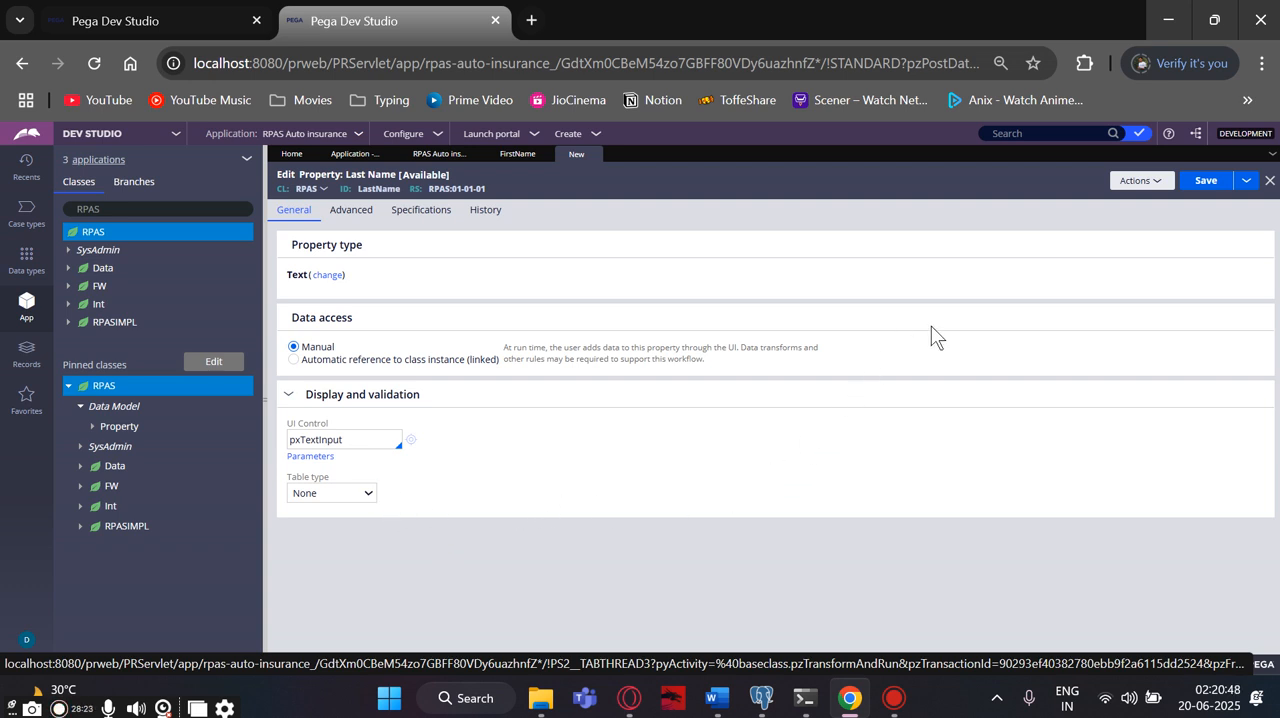
left_click(1200, 186)
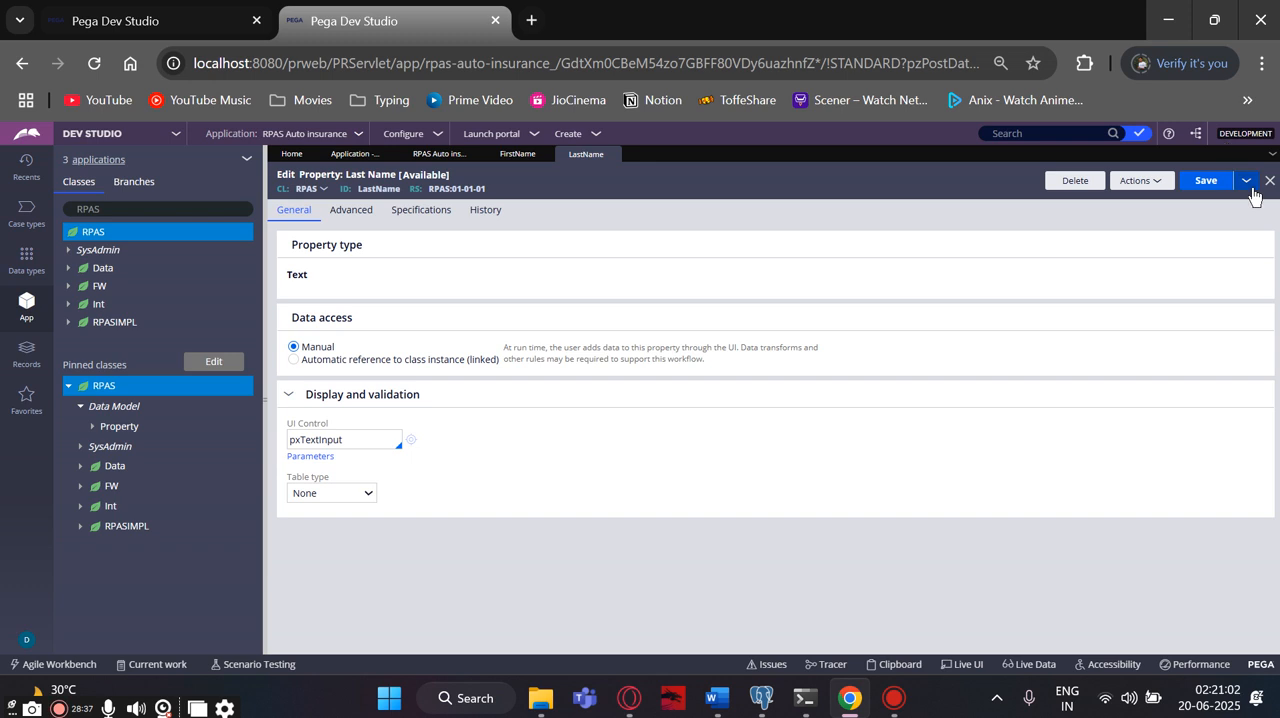
- Save a copy of the Last Name property as "Phone Number" in the RPAS class and open the new record
left_click(1250, 186)
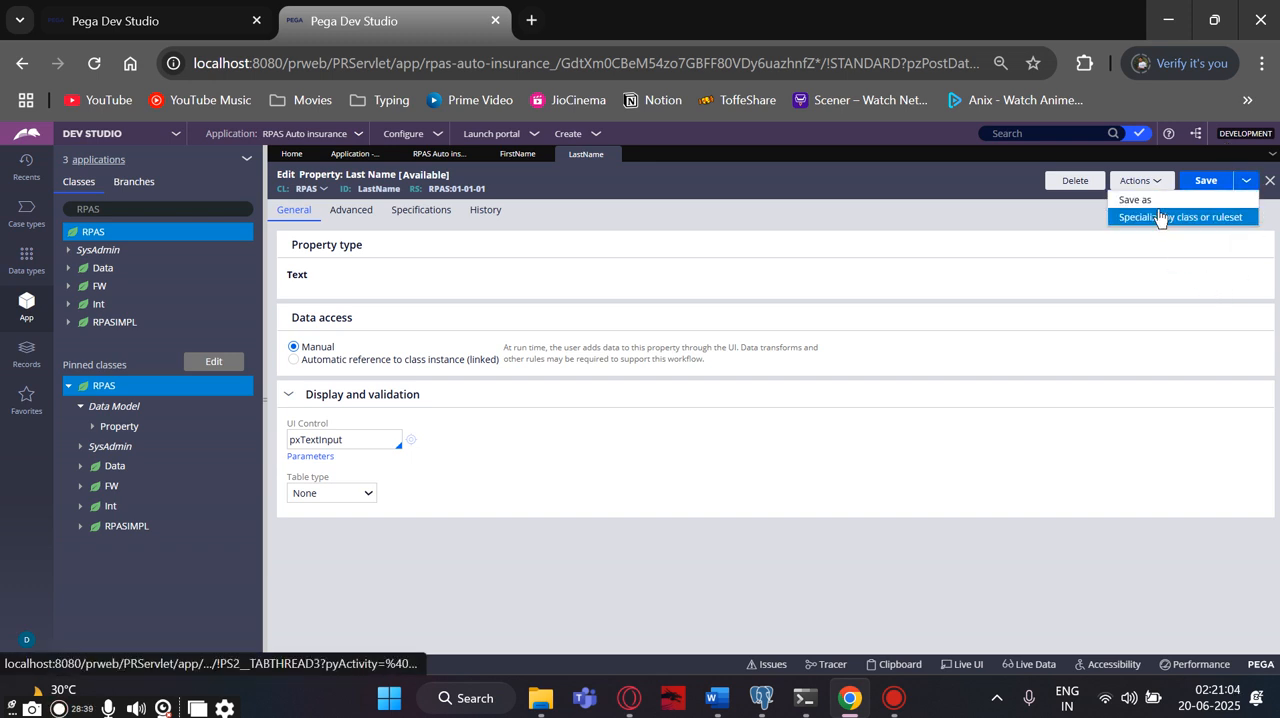
left_click(1153, 201)
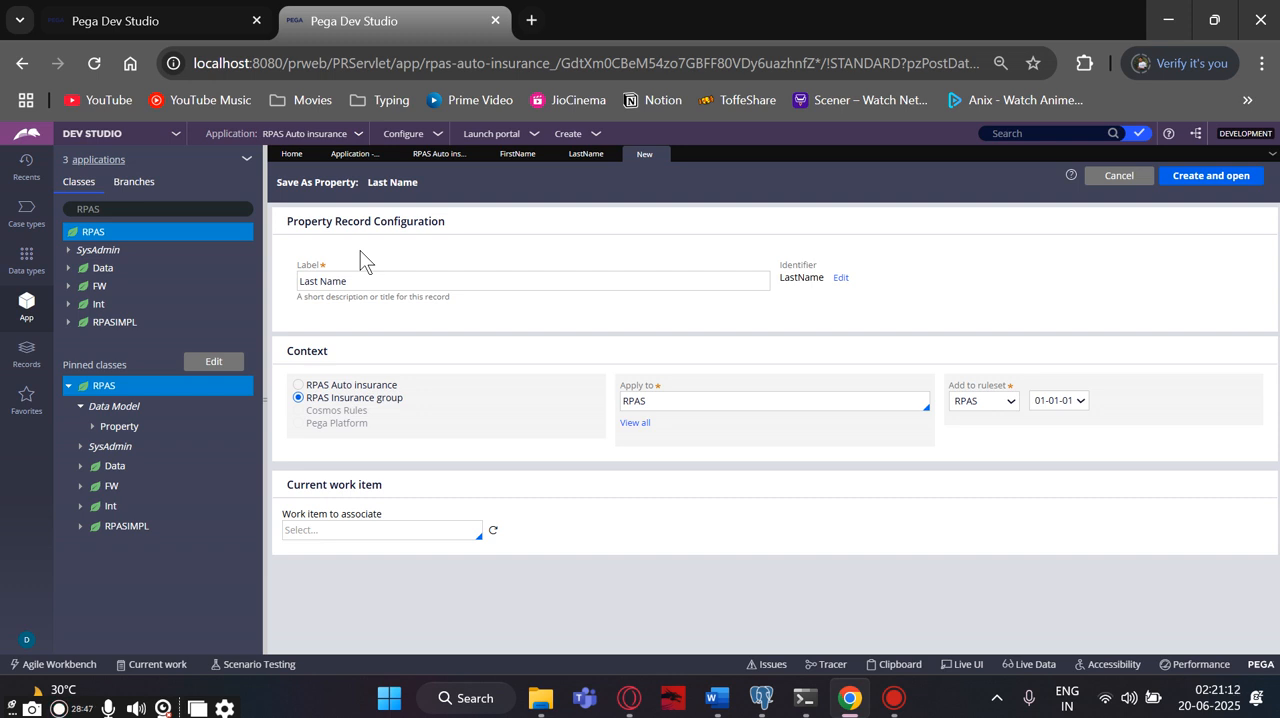
left_click(340, 283)
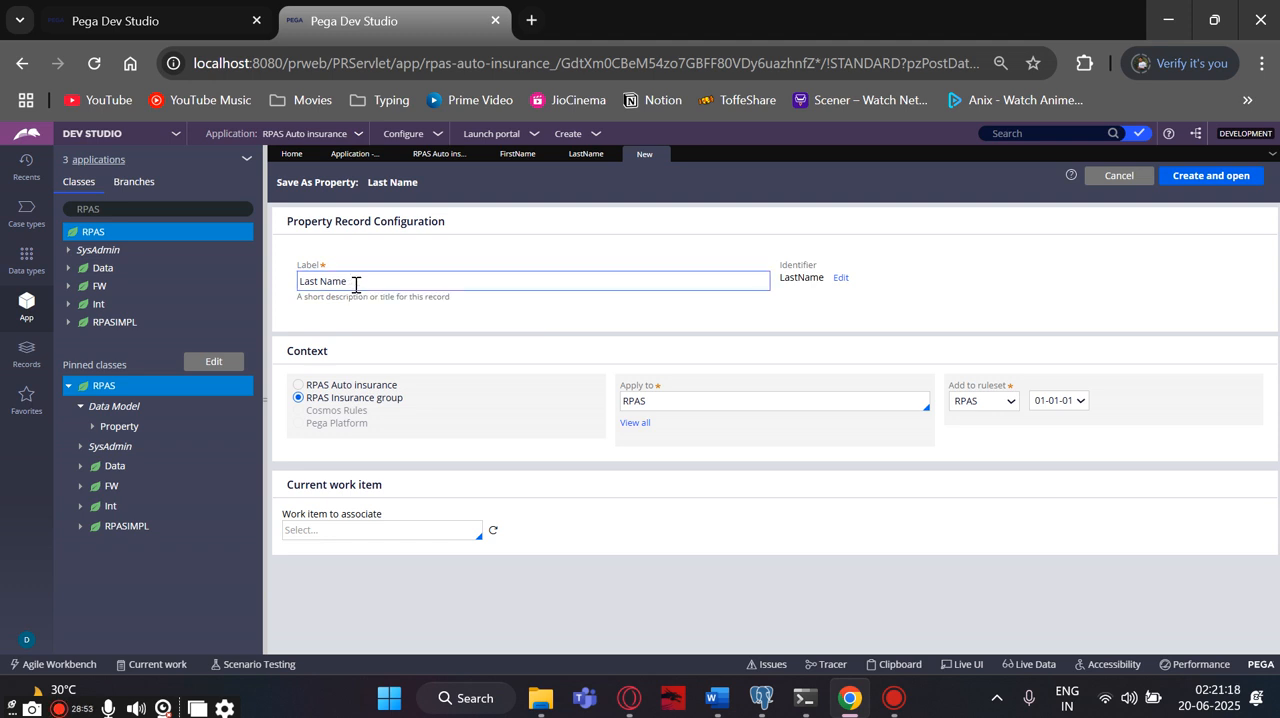
left_click_drag(355, 284, 288, 281)
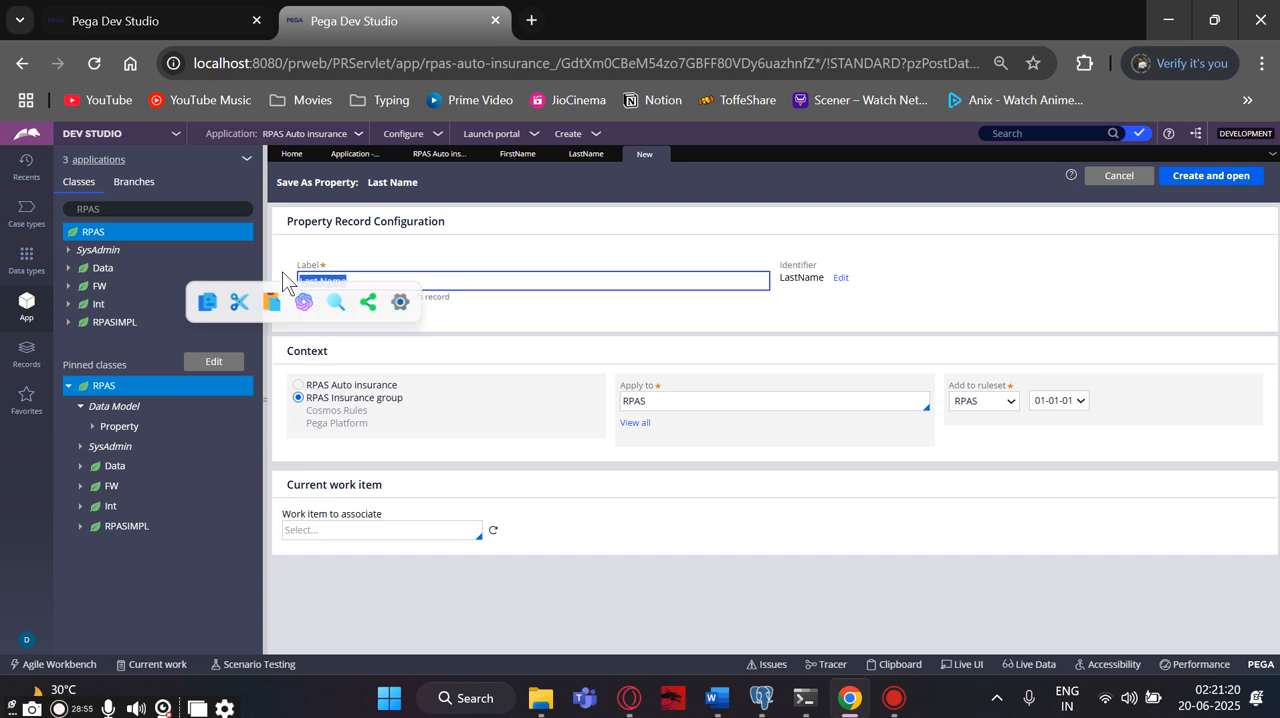
type("Phone Nu")
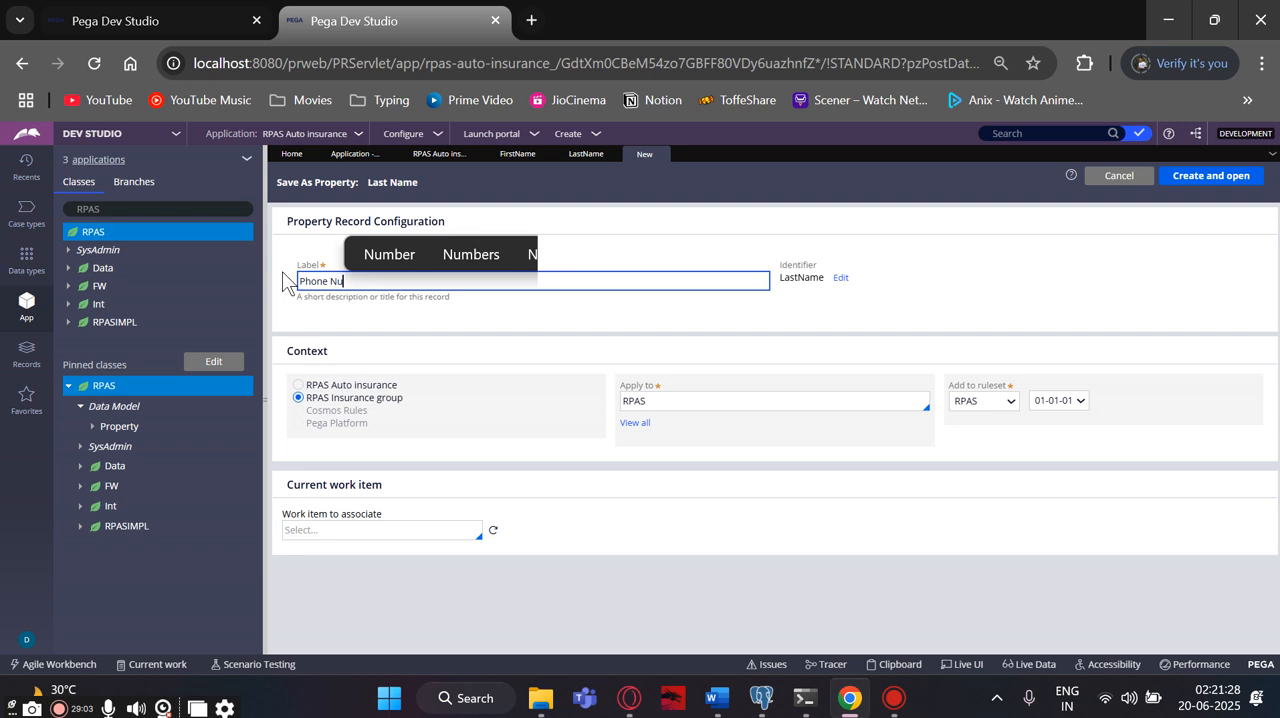
left_click(418, 252)
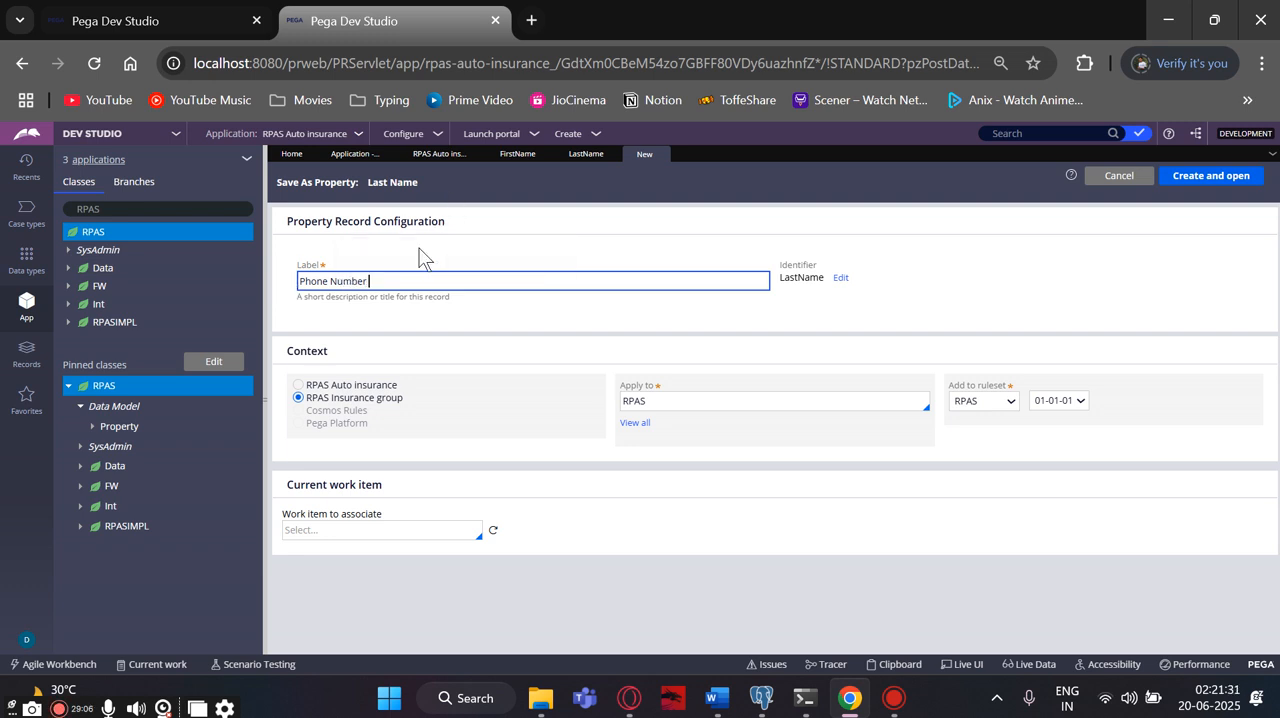
left_click(665, 507)
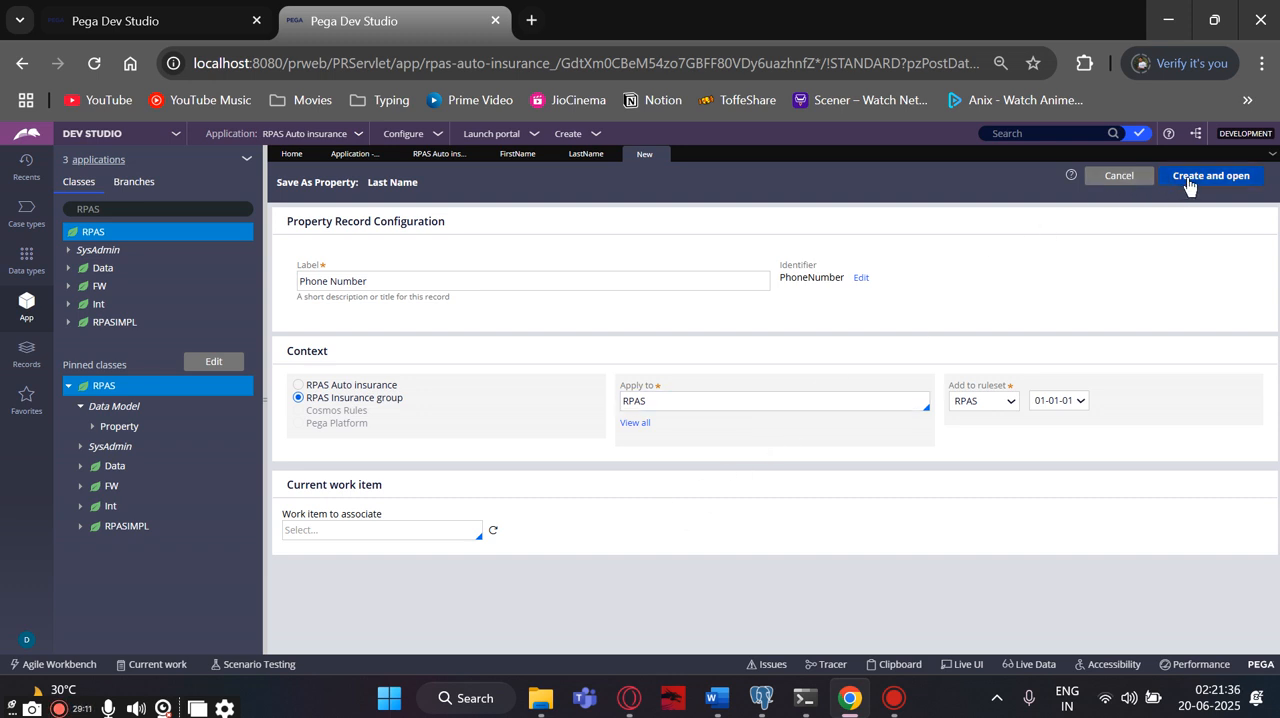
left_click(1189, 182)
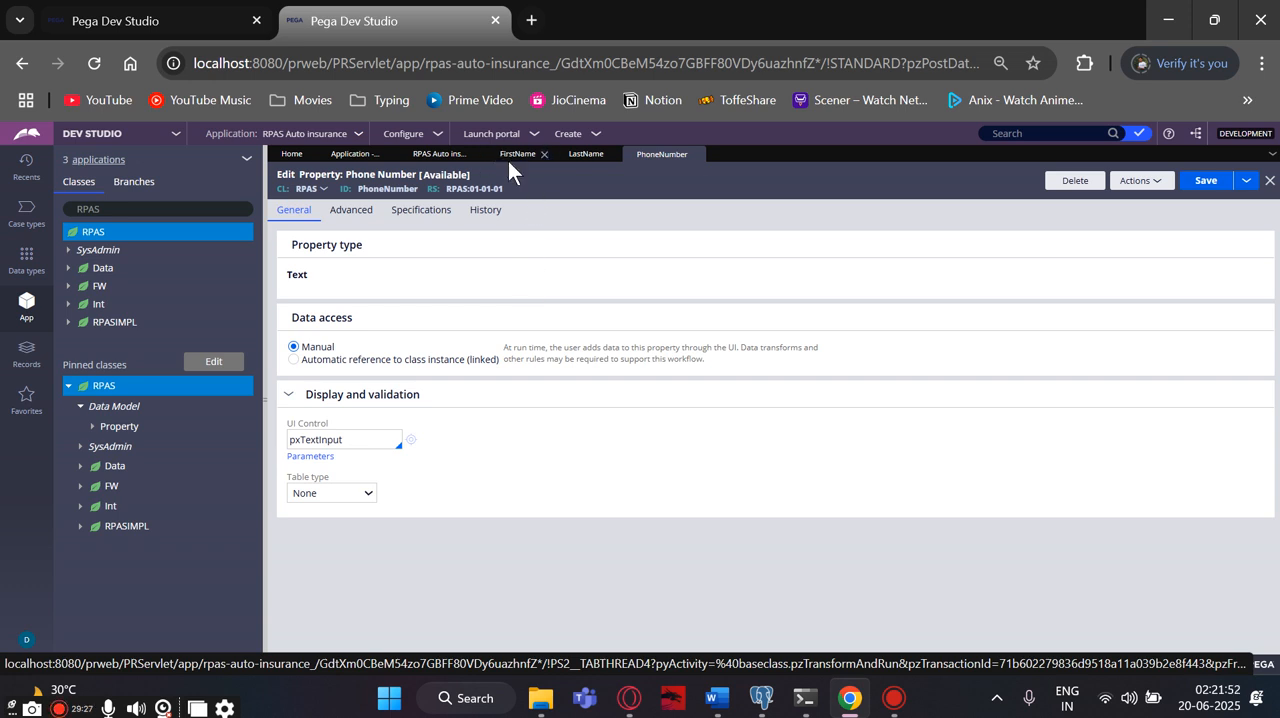
- Save the Phone Number and Last Name property records again
left_click(1203, 186)
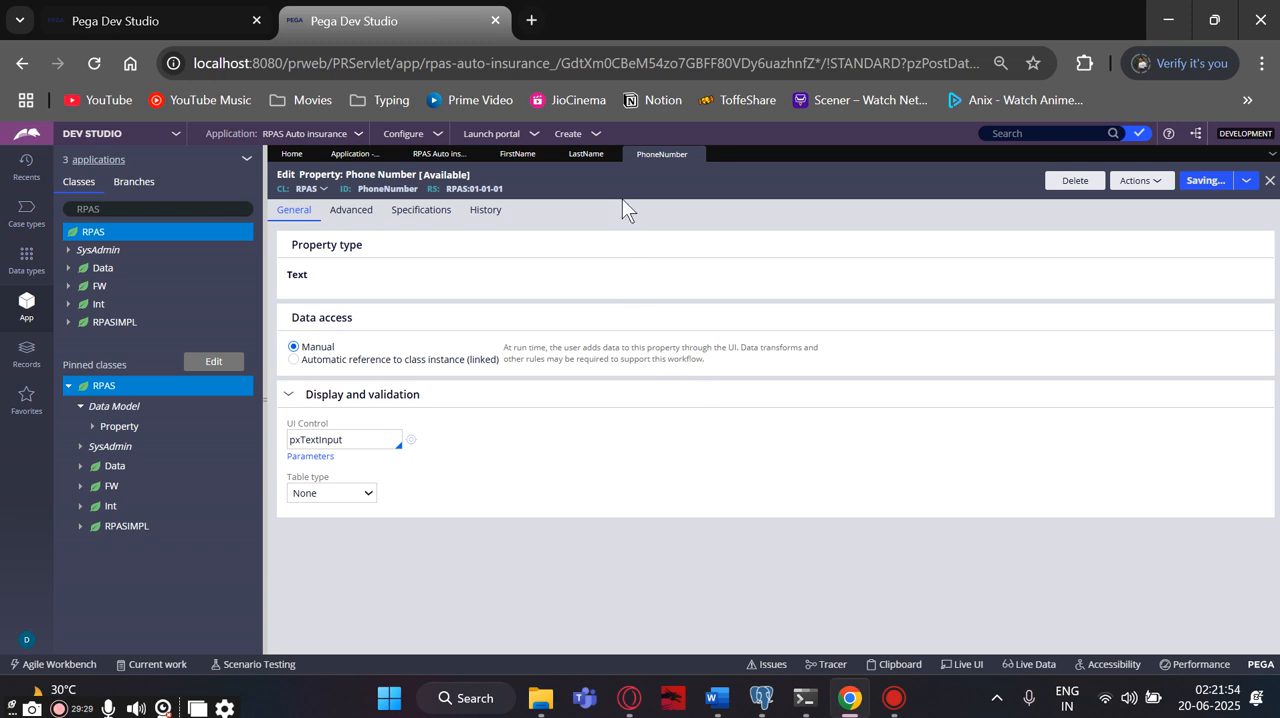
left_click(564, 153)
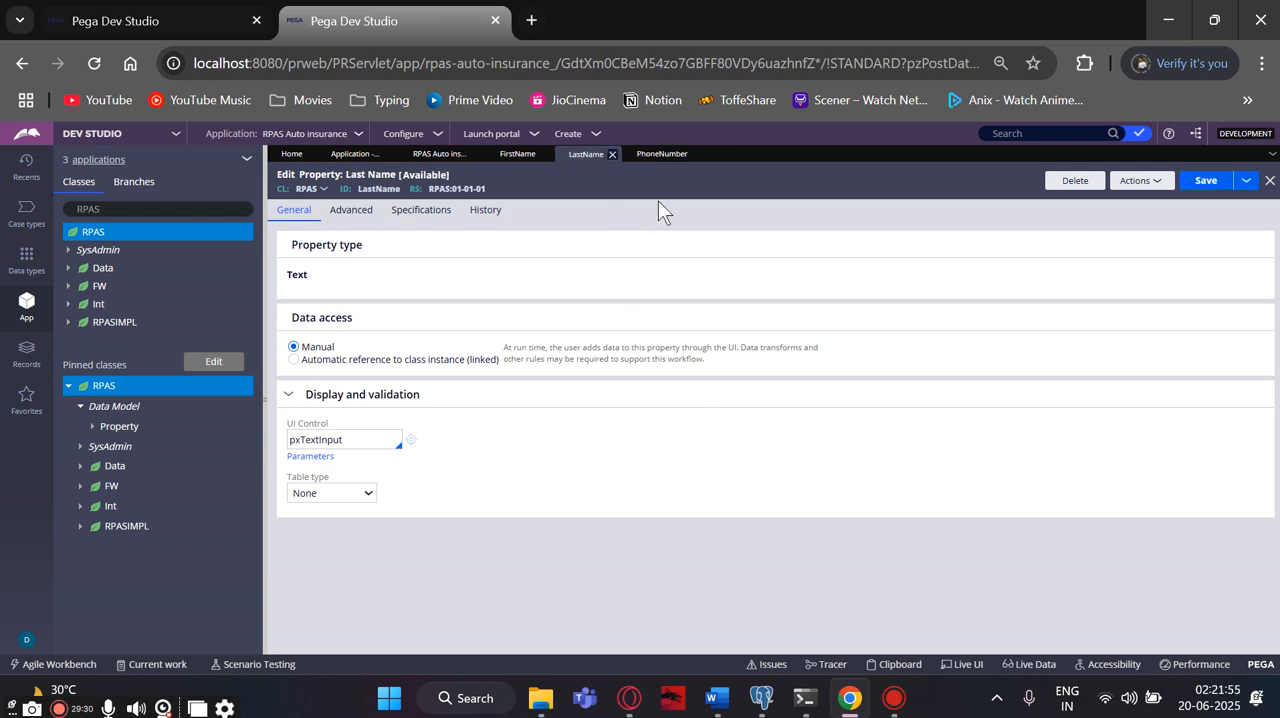
left_click(1201, 186)
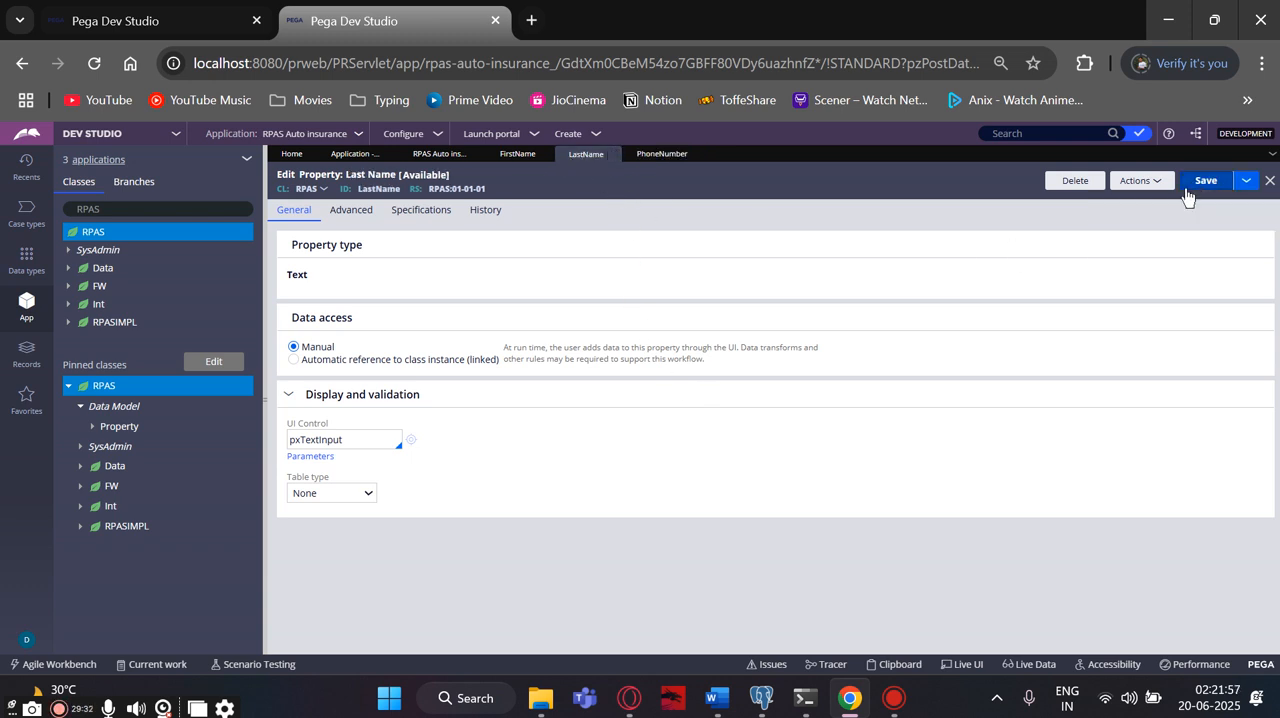
left_click(660, 153)
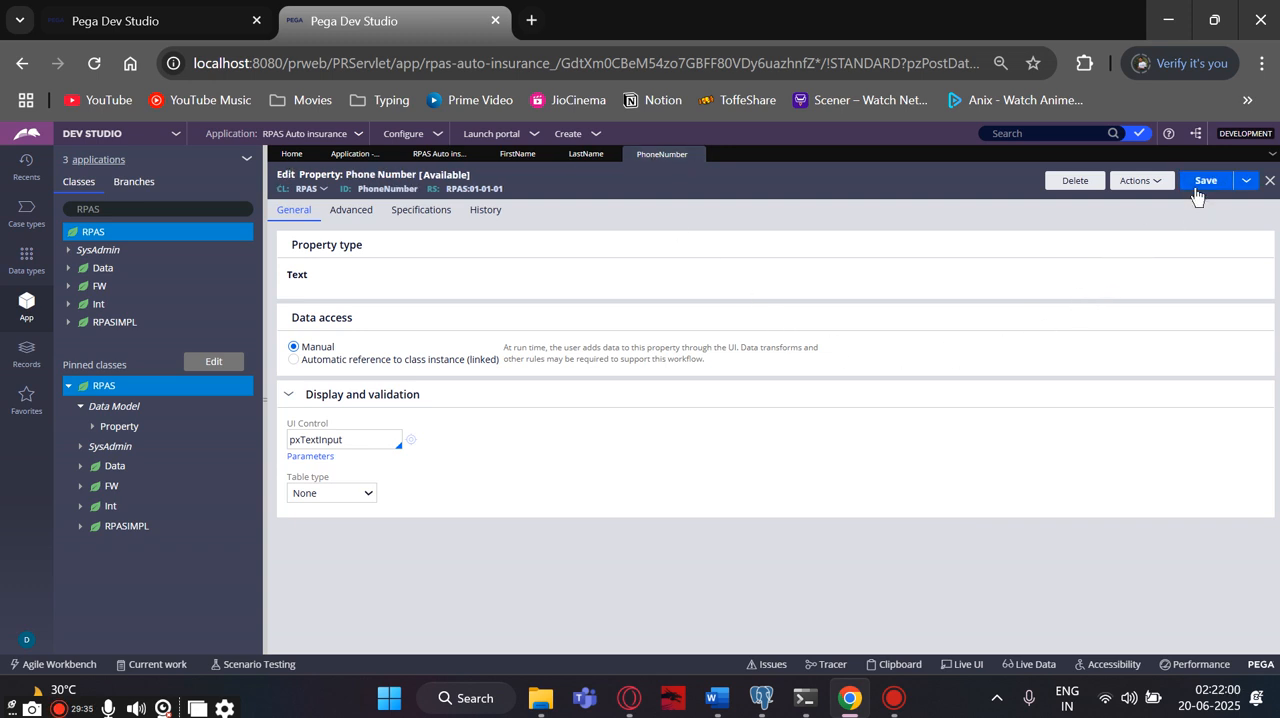
left_click(1200, 186)
- Create a new property labelled "Gender" in the RPAS class and ruleset and open its record
left_click(1150, 181)
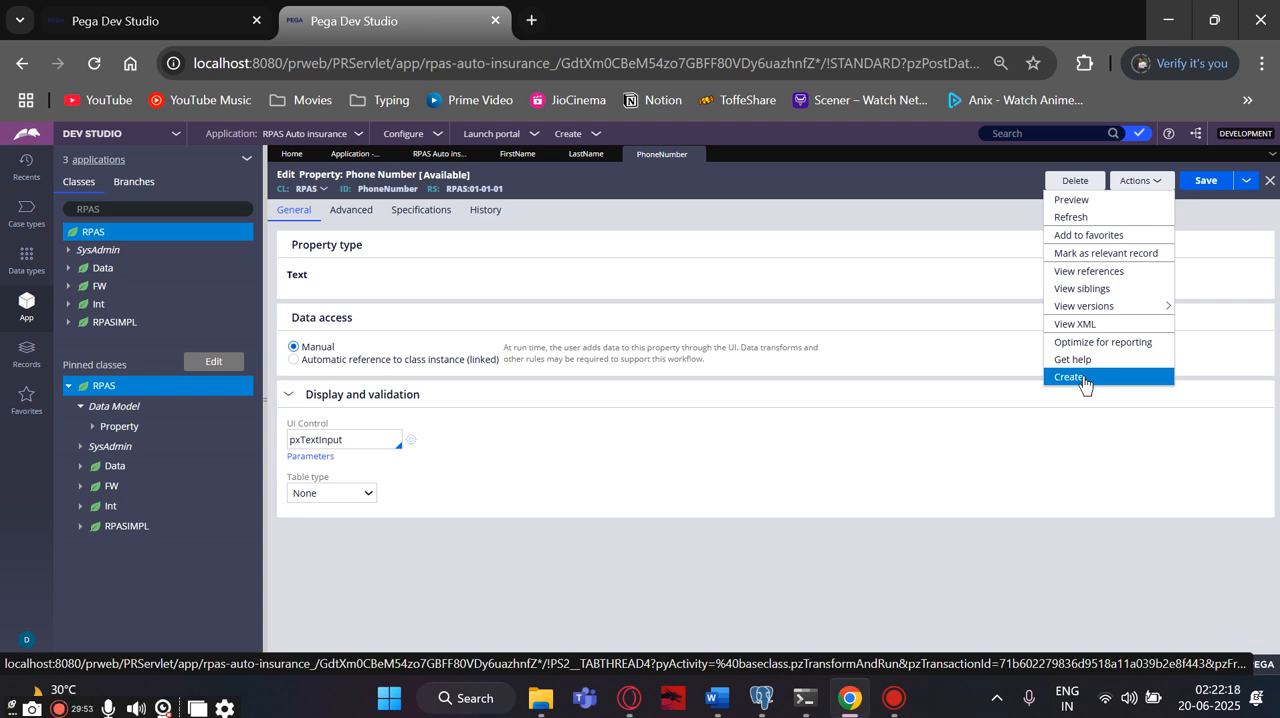
left_click(1083, 377)
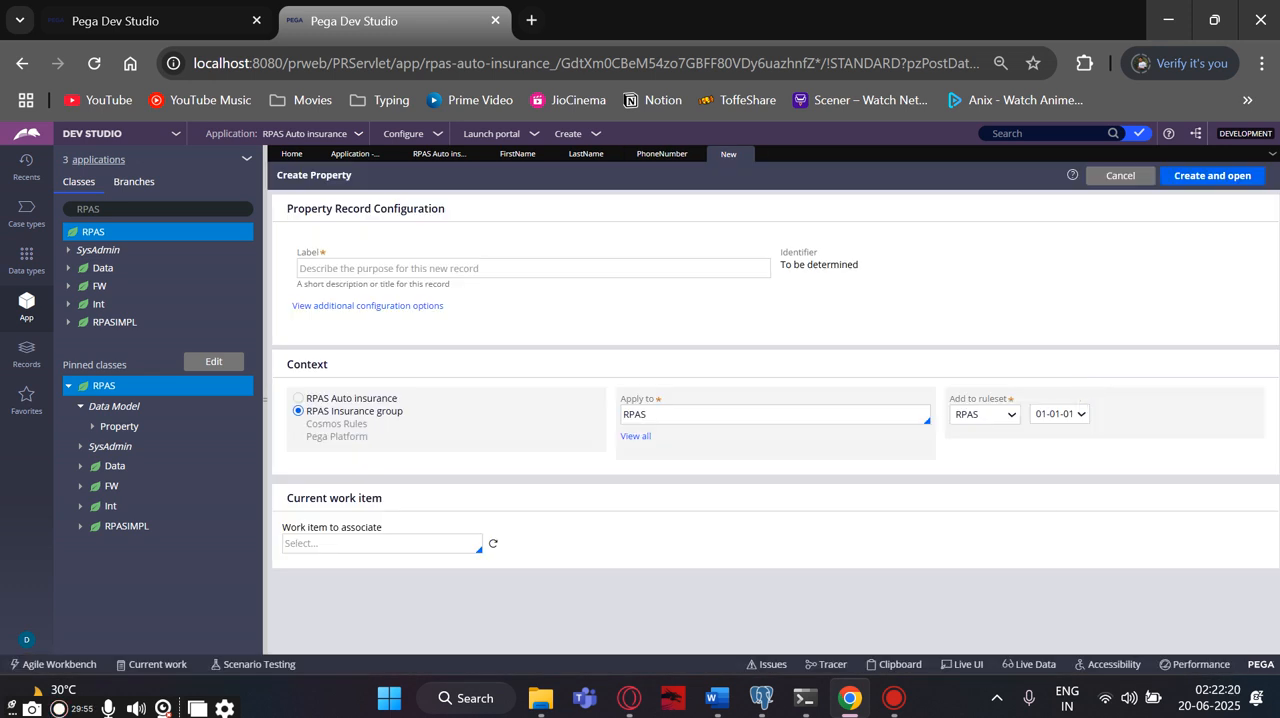
left_click(376, 270)
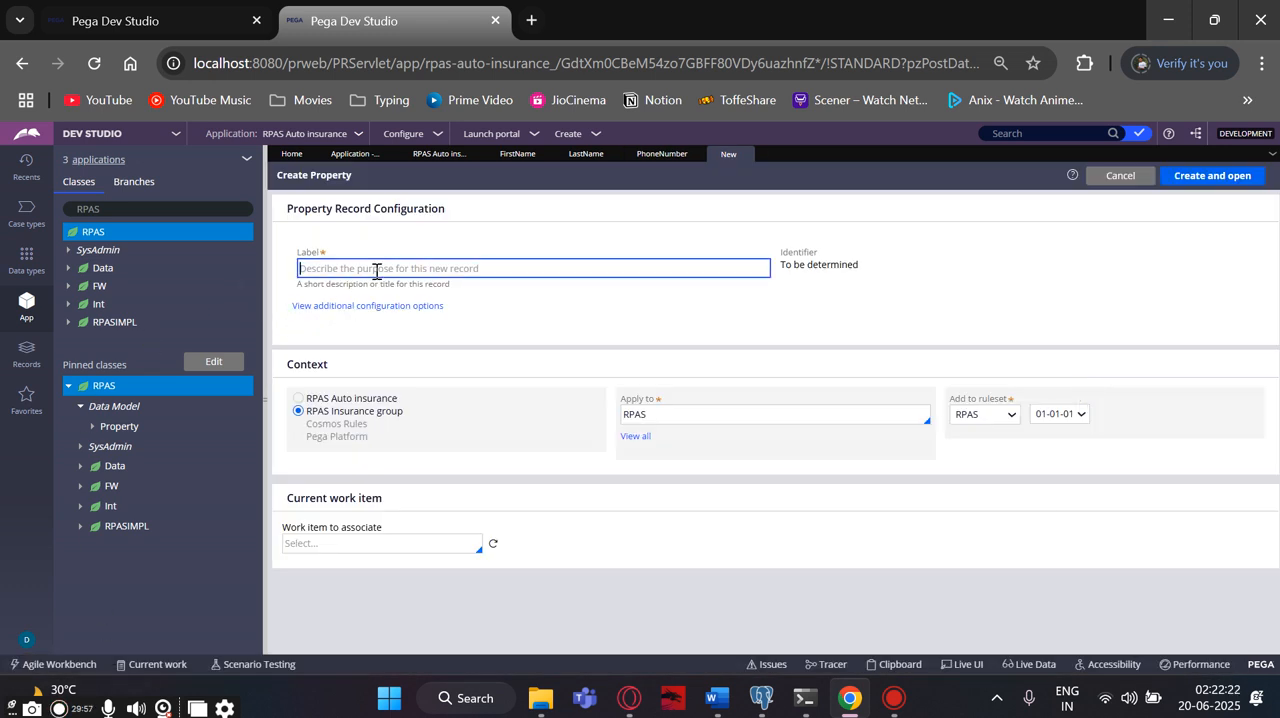
type("g")
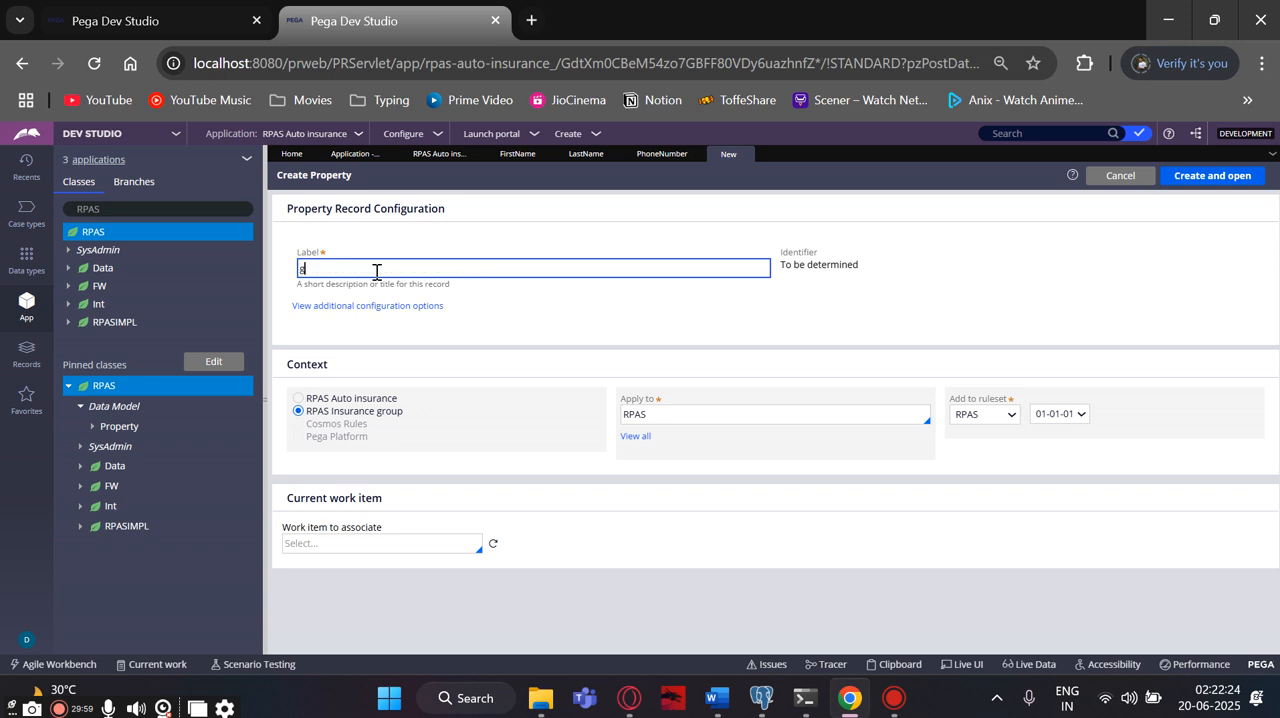
type("ender")
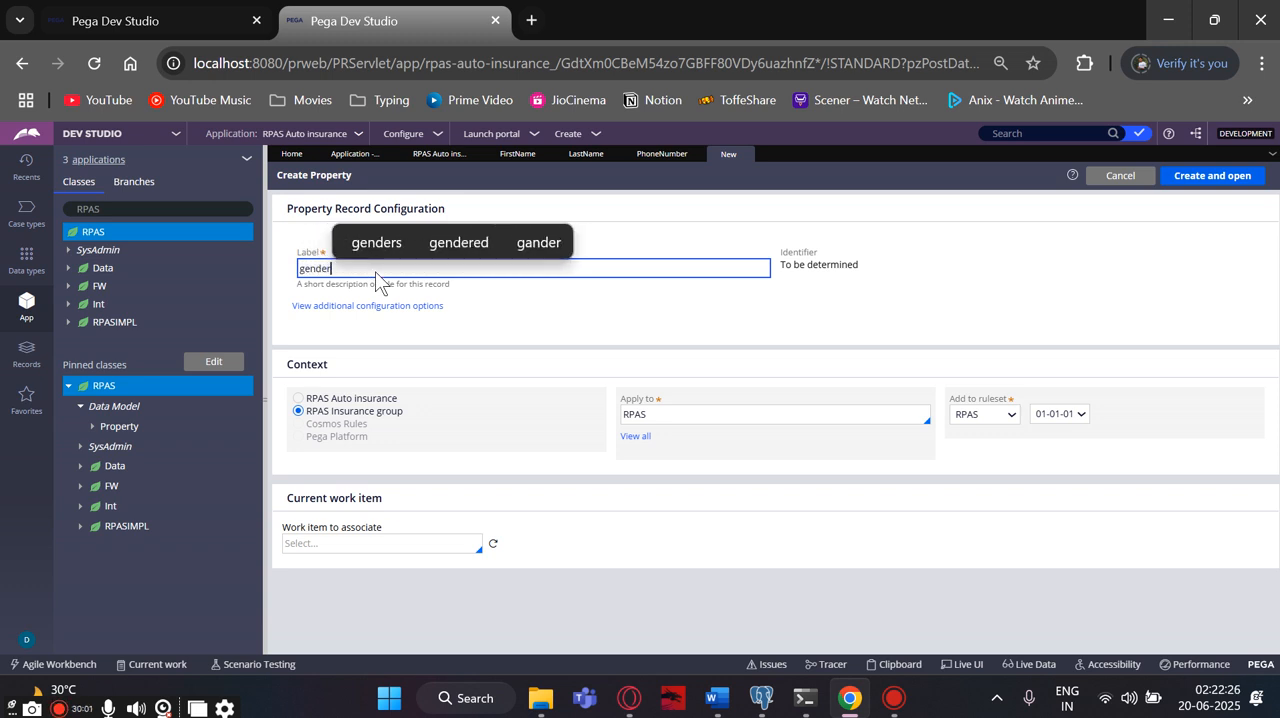
left_click(304, 275)
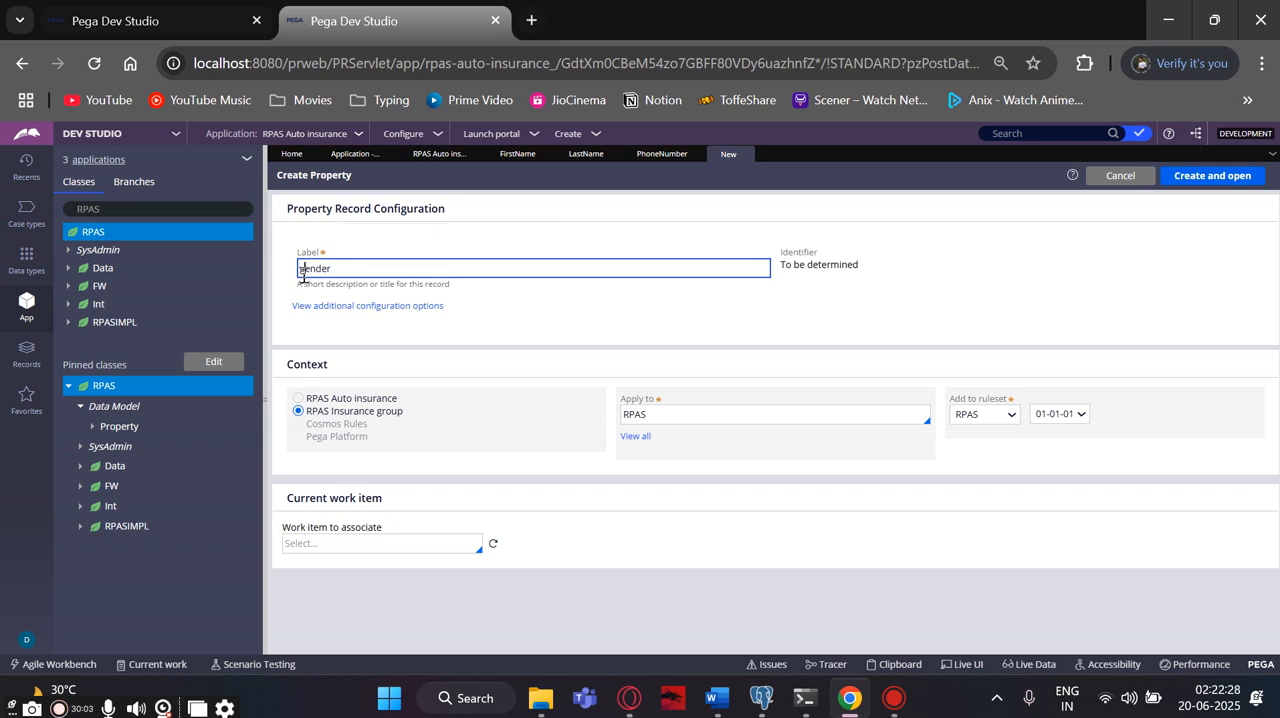
key("BackSpace")
type("G")
left_click(472, 322)
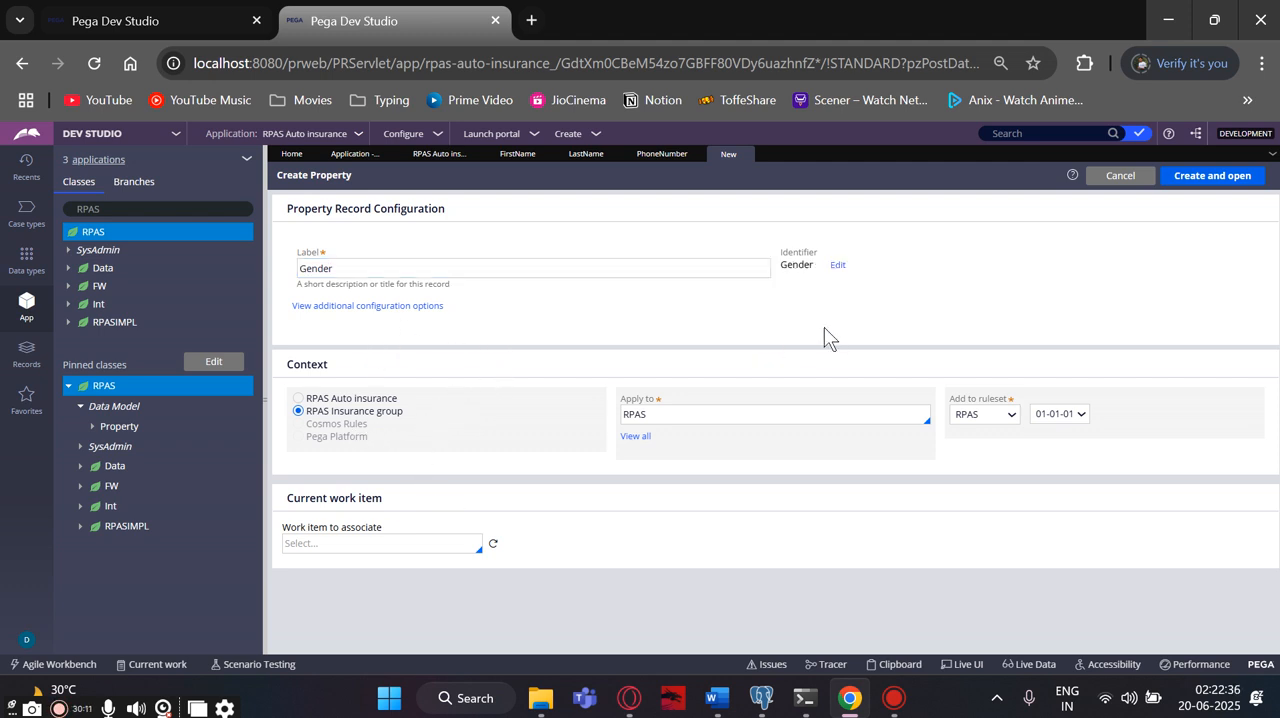
left_click(1194, 173)
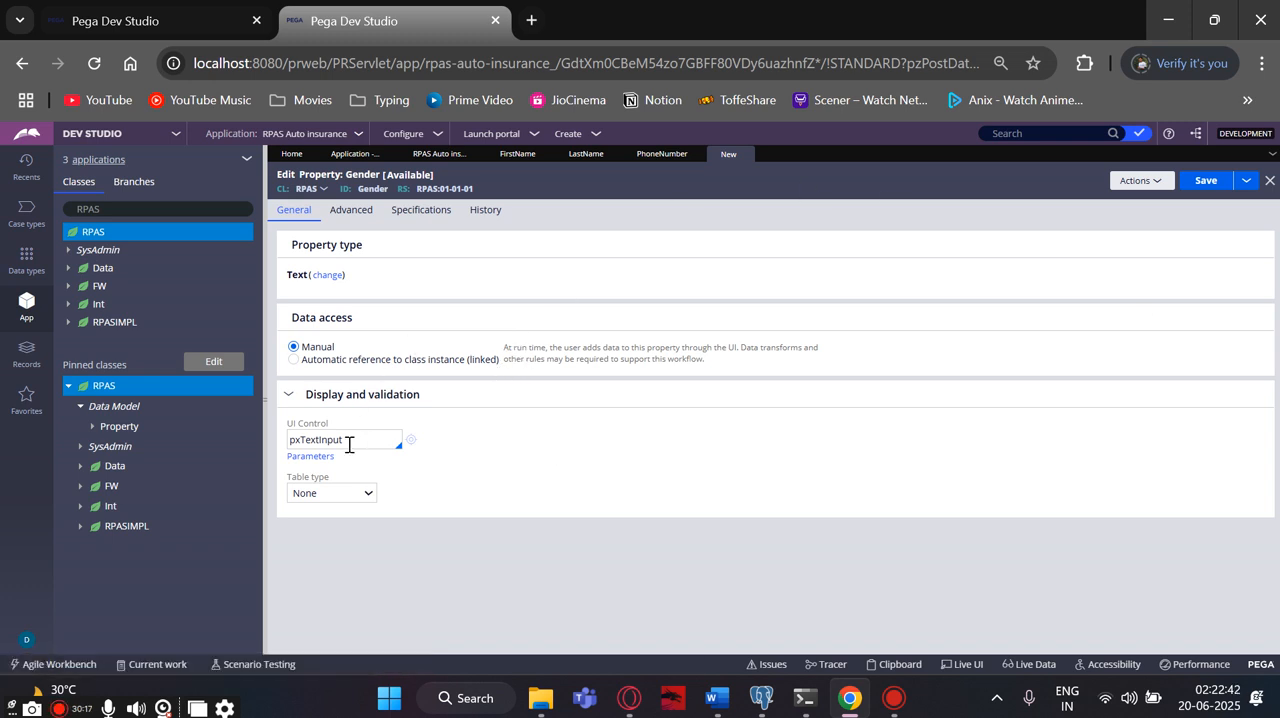
- Review the available property types for Gender, keep Text, and set its UI control to pxRadioButtons
left_click(320, 280)
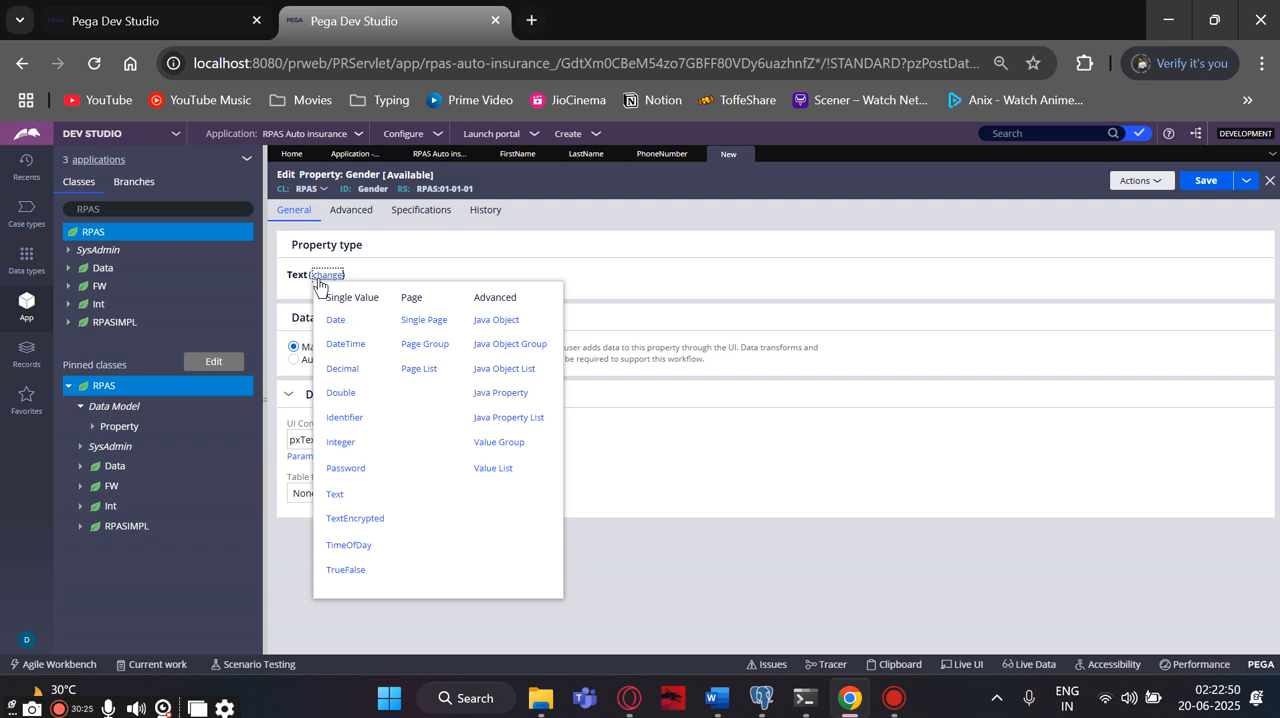
left_click(398, 262)
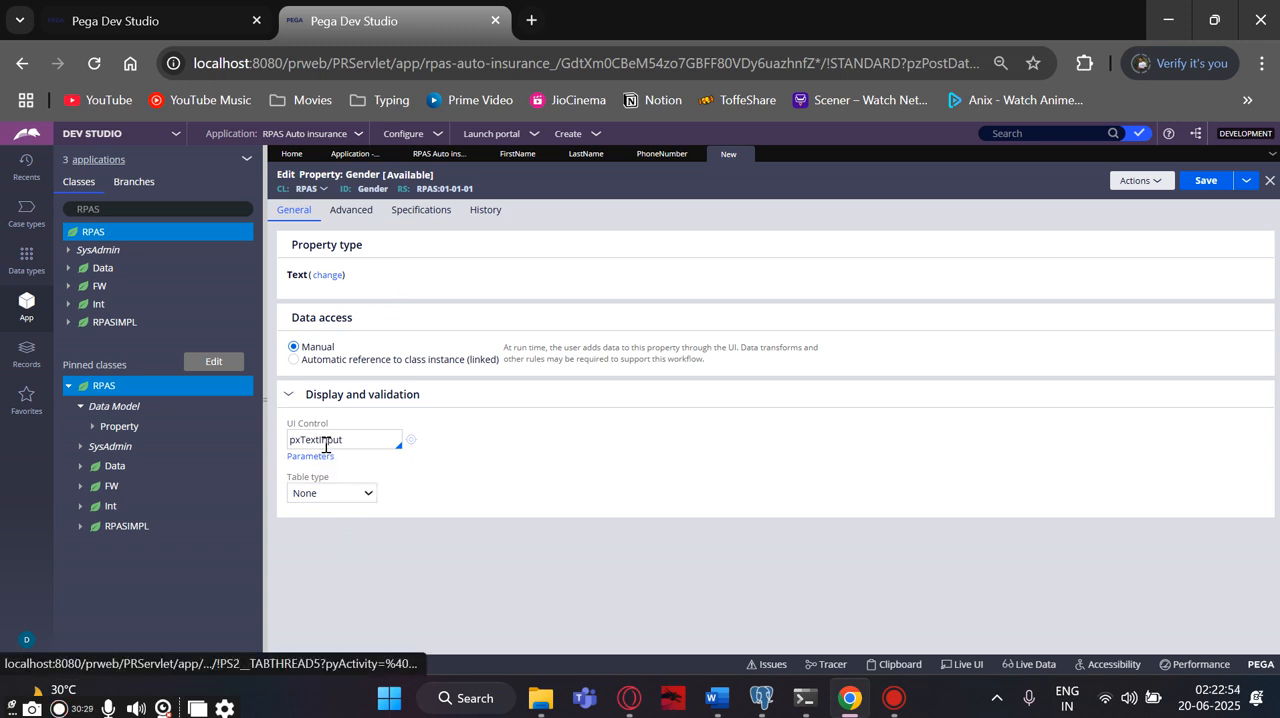
left_click(330, 494)
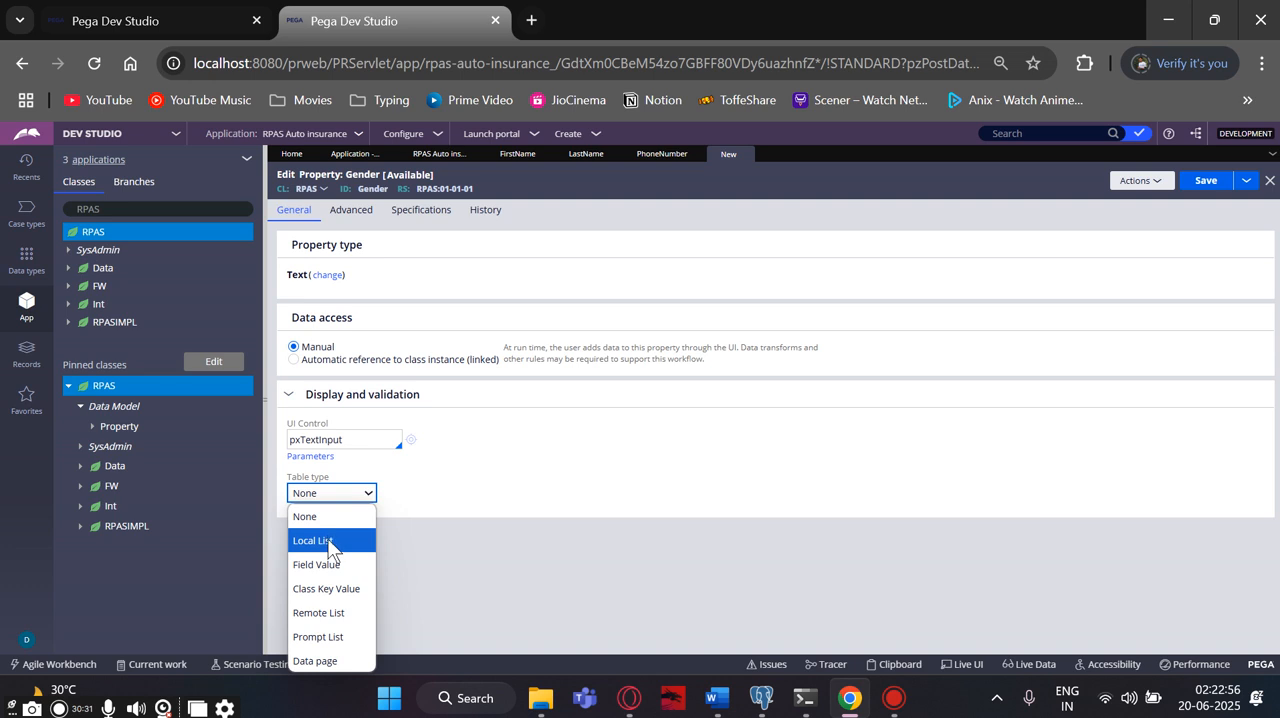
left_click(354, 437)
left_click_drag(354, 437, 303, 443)
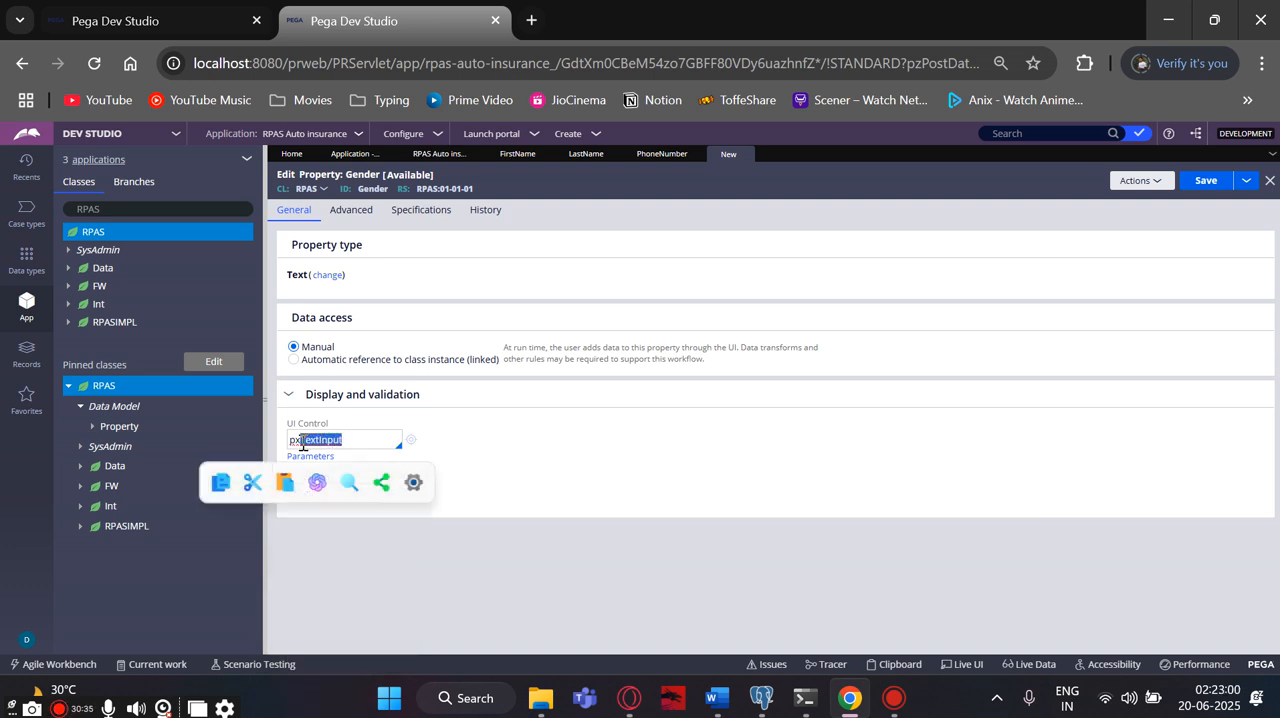
key("BackSpace")
type("r")
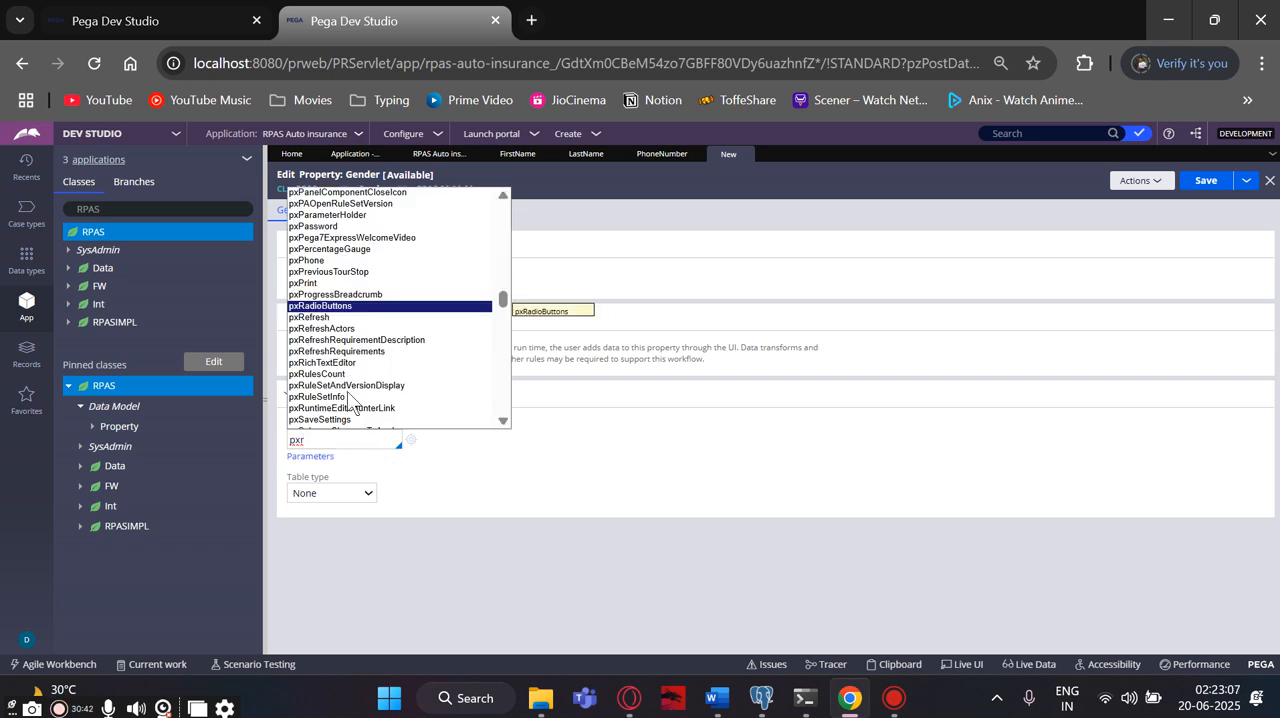
left_click(334, 306)
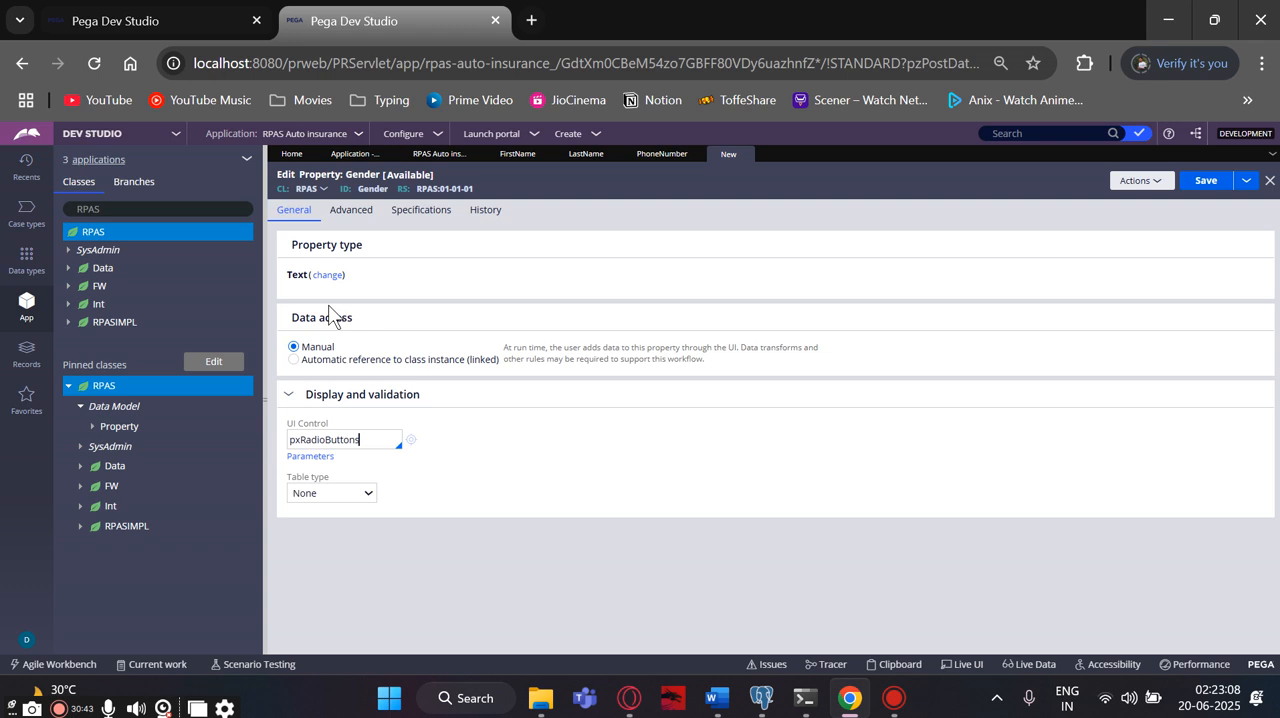
- Set the Gender property's table type to Local List and enter Male and Female as its first two table values
left_click(354, 503)
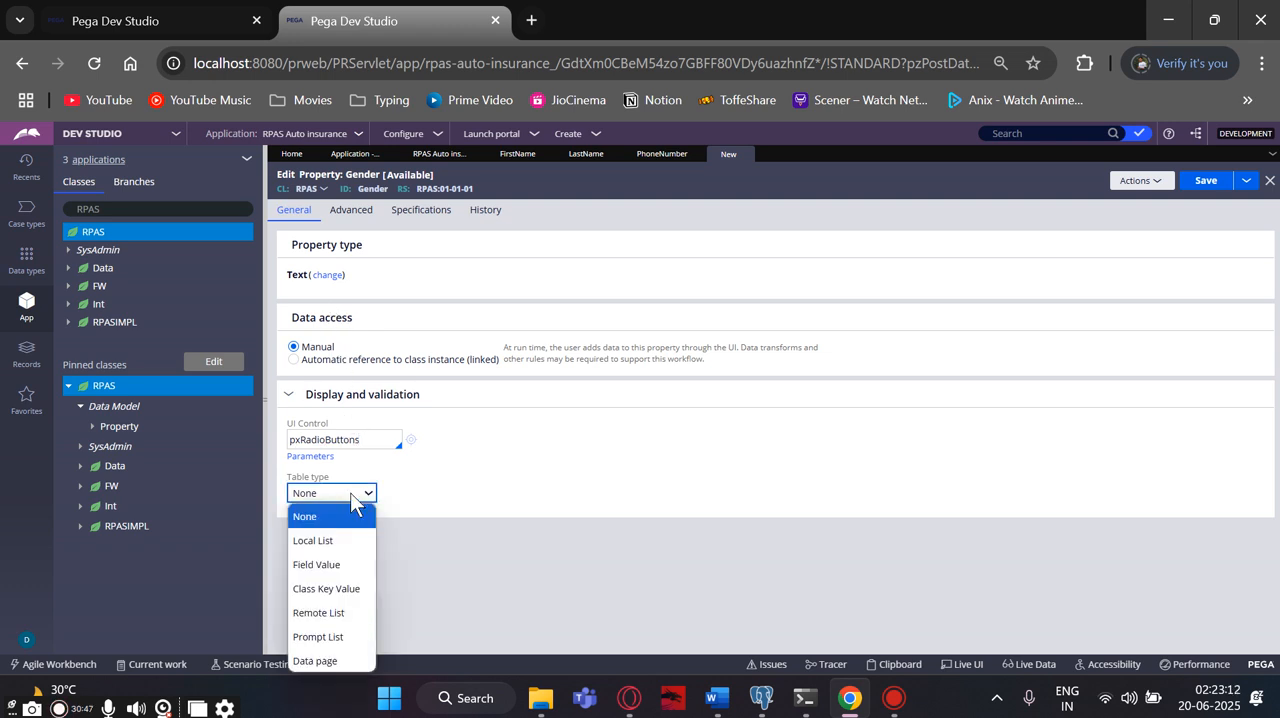
left_click(328, 540)
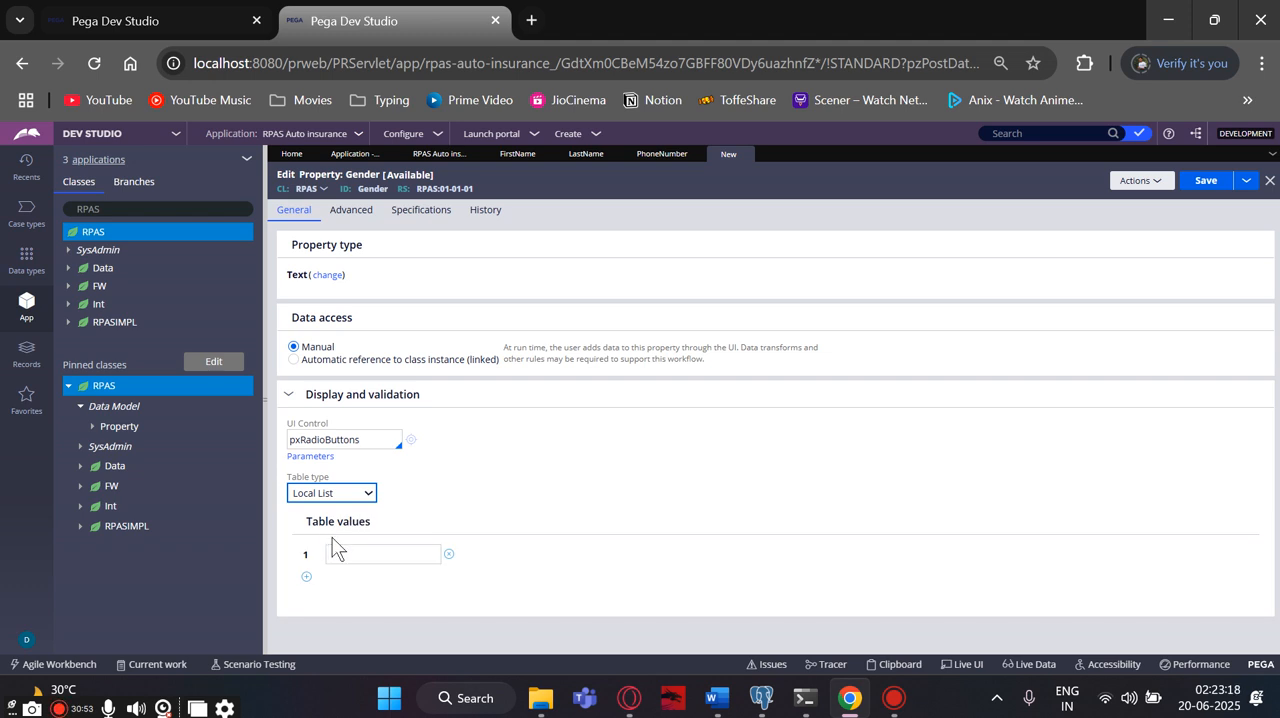
left_click(345, 552)
type("Male")
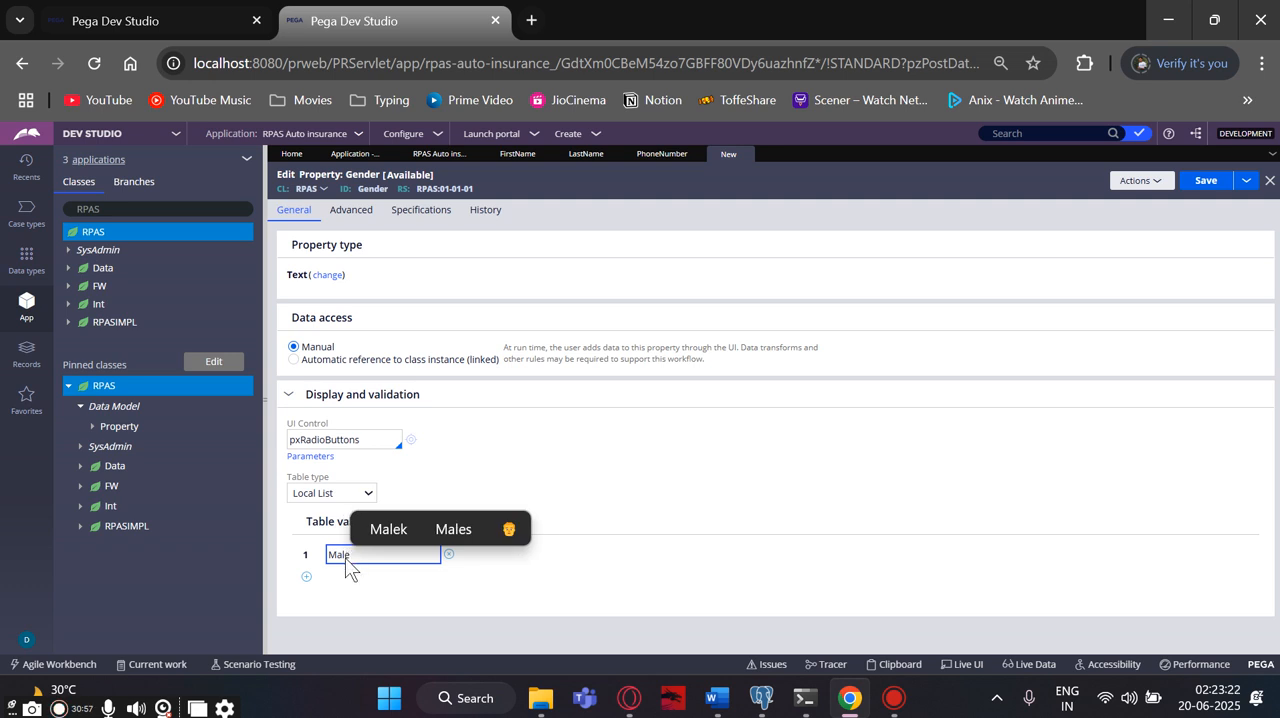
left_click(307, 578)
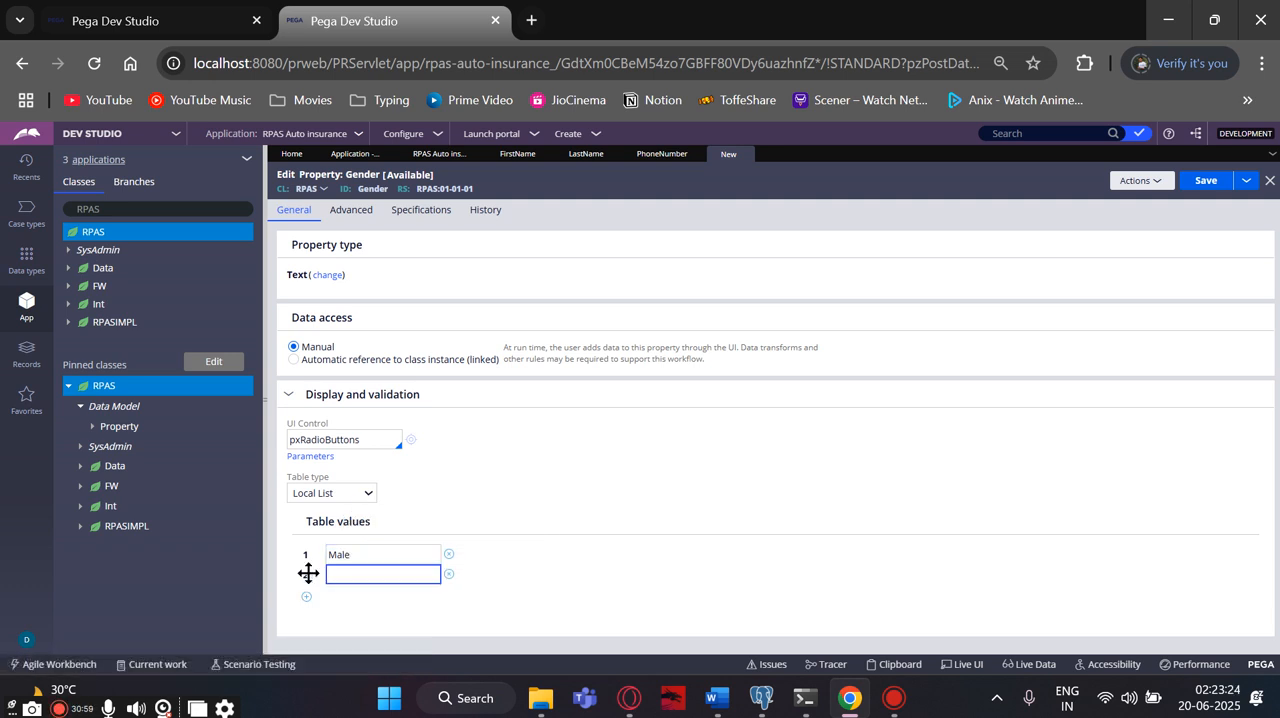
type("Female")
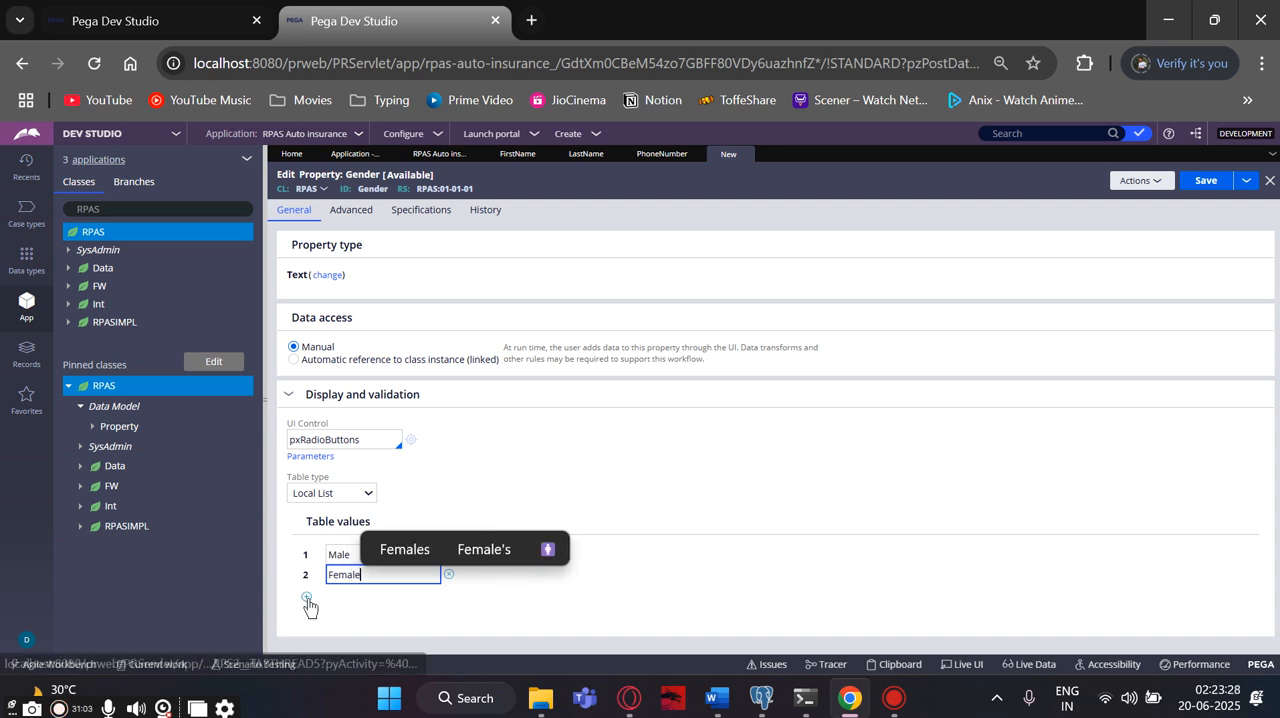
- Add "Preferred not to say" as the third table value and save the Gender property
left_click(308, 600)
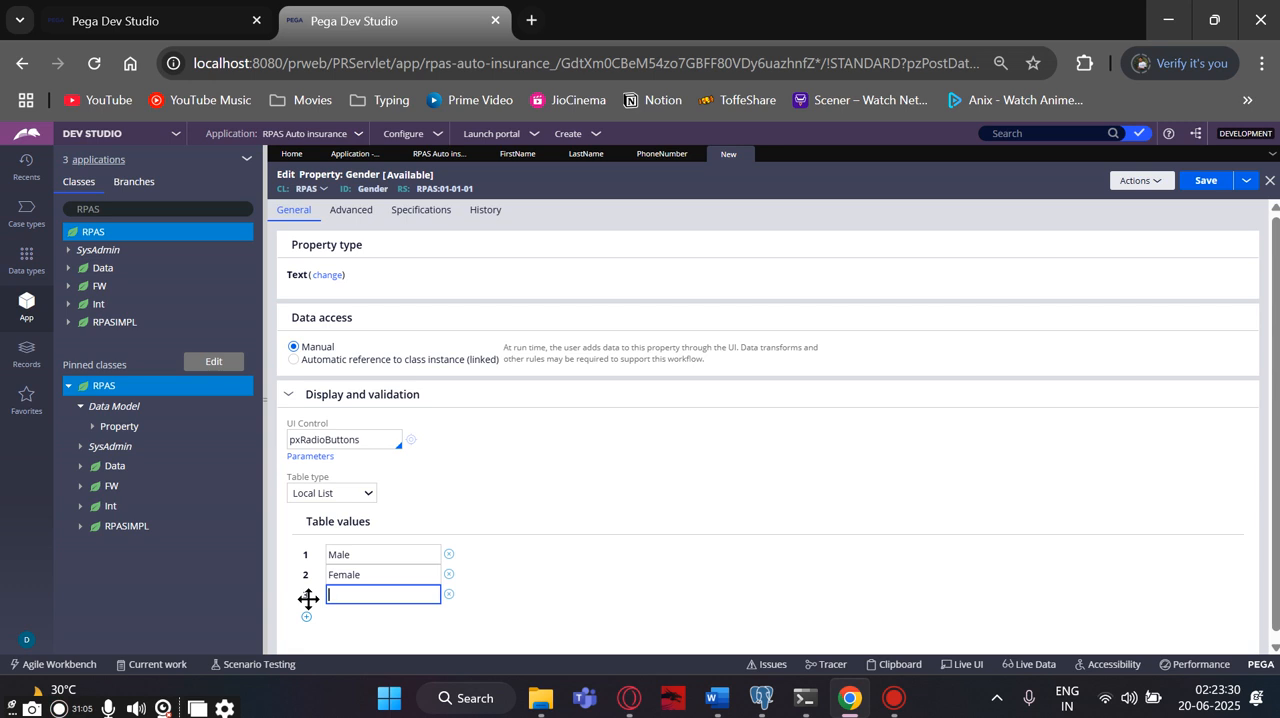
type("Prefer")
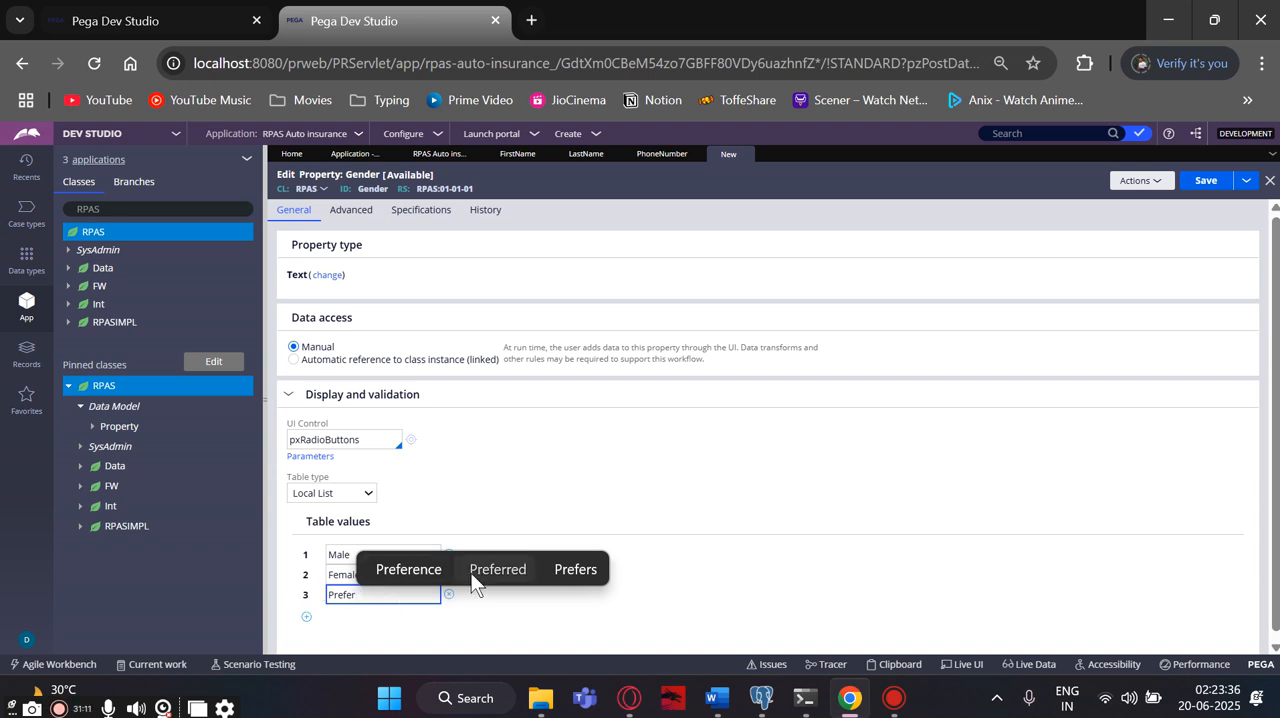
left_click(497, 569)
type("not to sa")
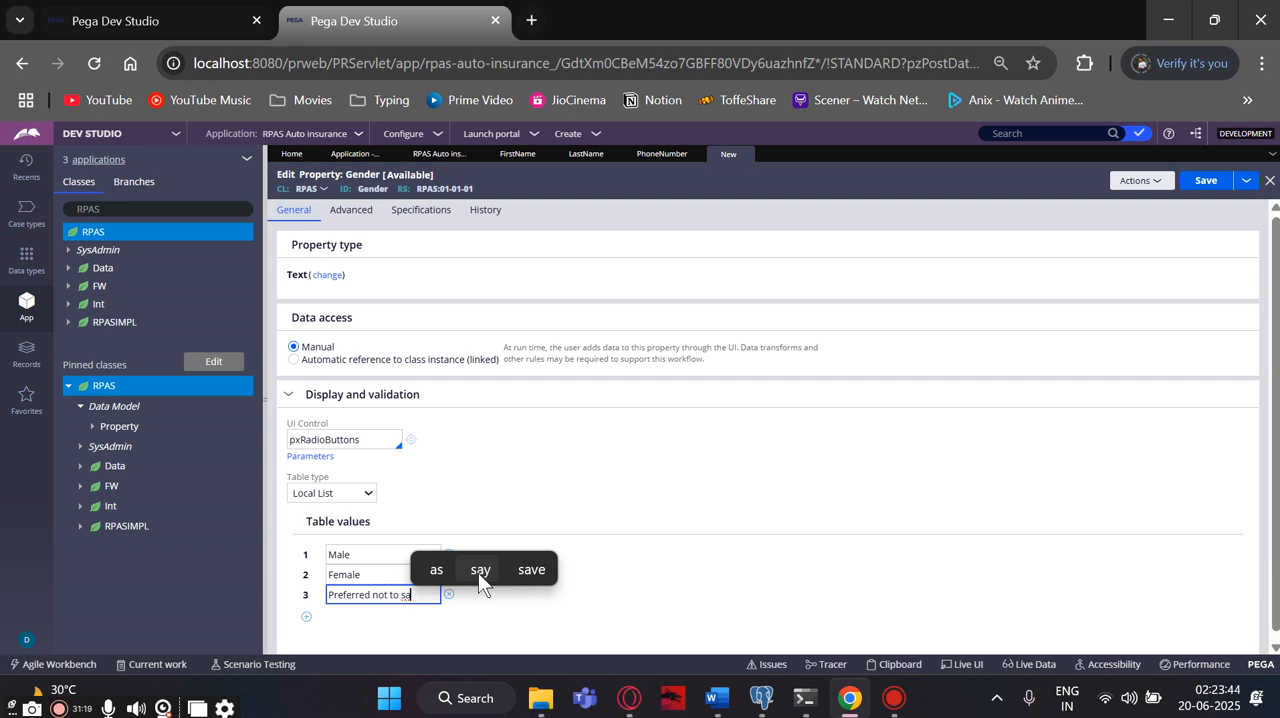
left_click(476, 572)
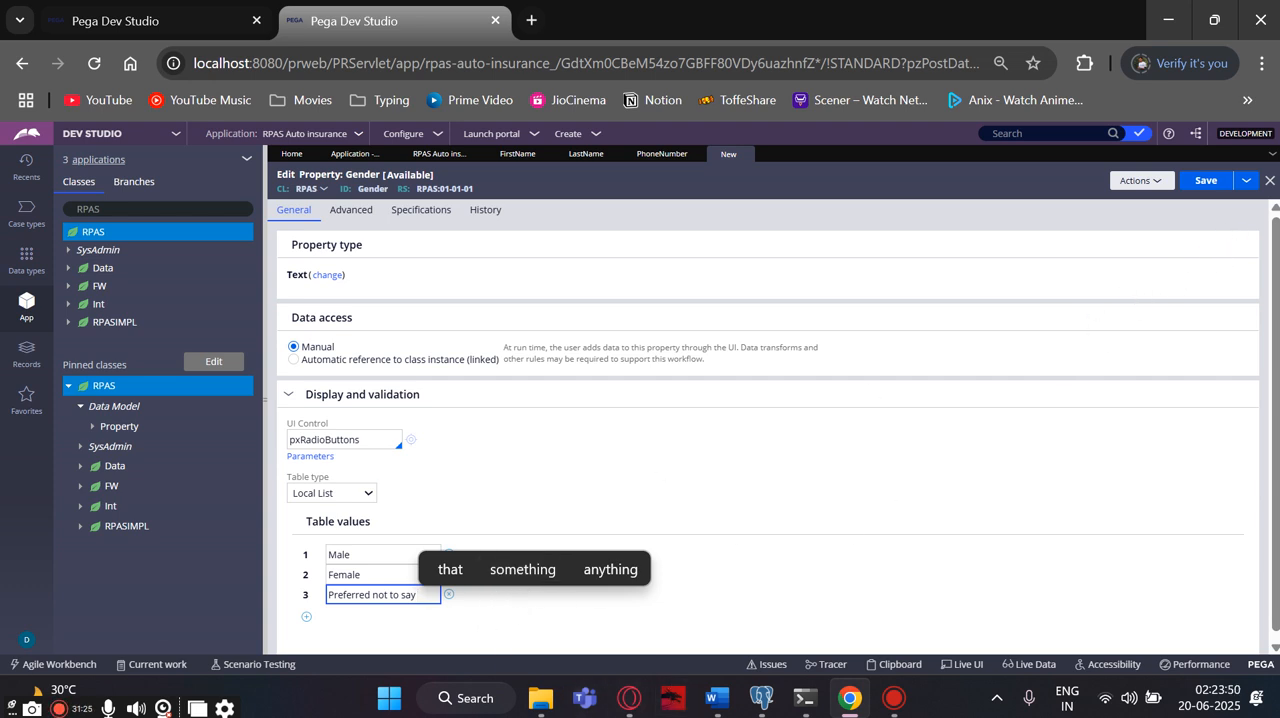
left_click(303, 495)
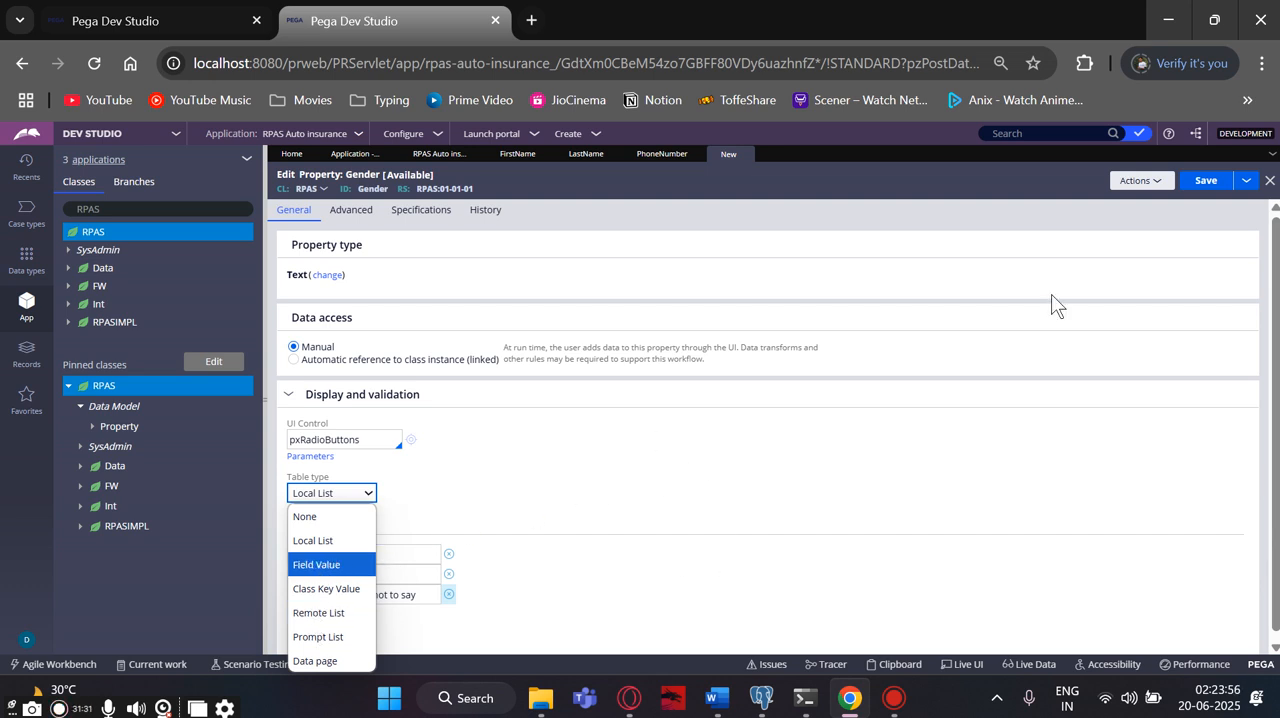
left_click(1196, 184)
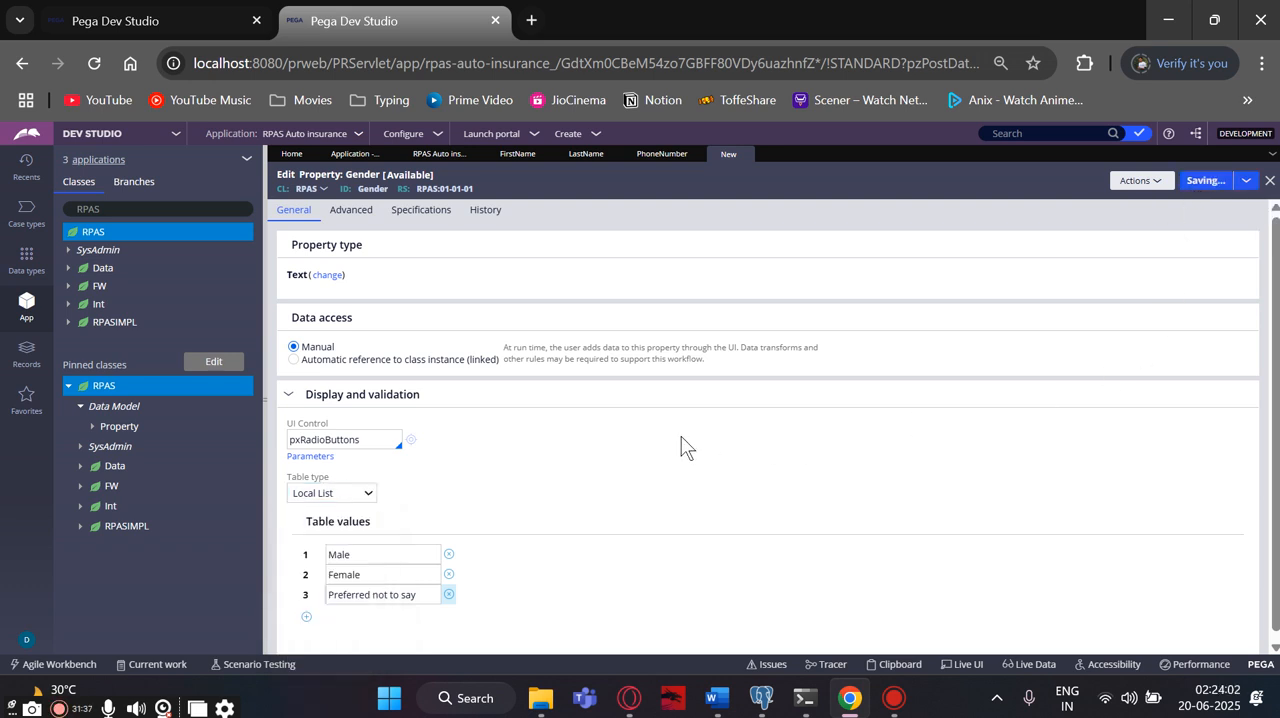
- Create a new property labelled "Date of birth" in the RPAS class and ruleset 01-01-01 and open its record
left_click(1153, 184)
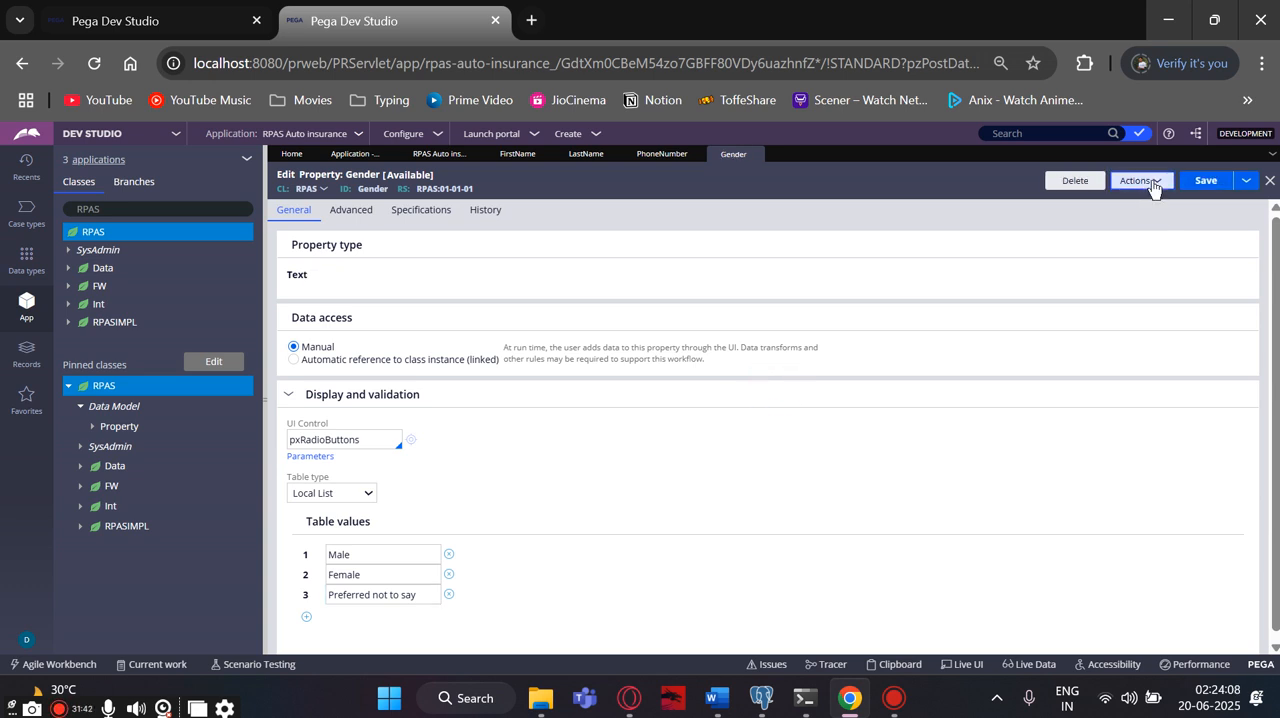
left_click(1088, 393)
left_click(366, 268)
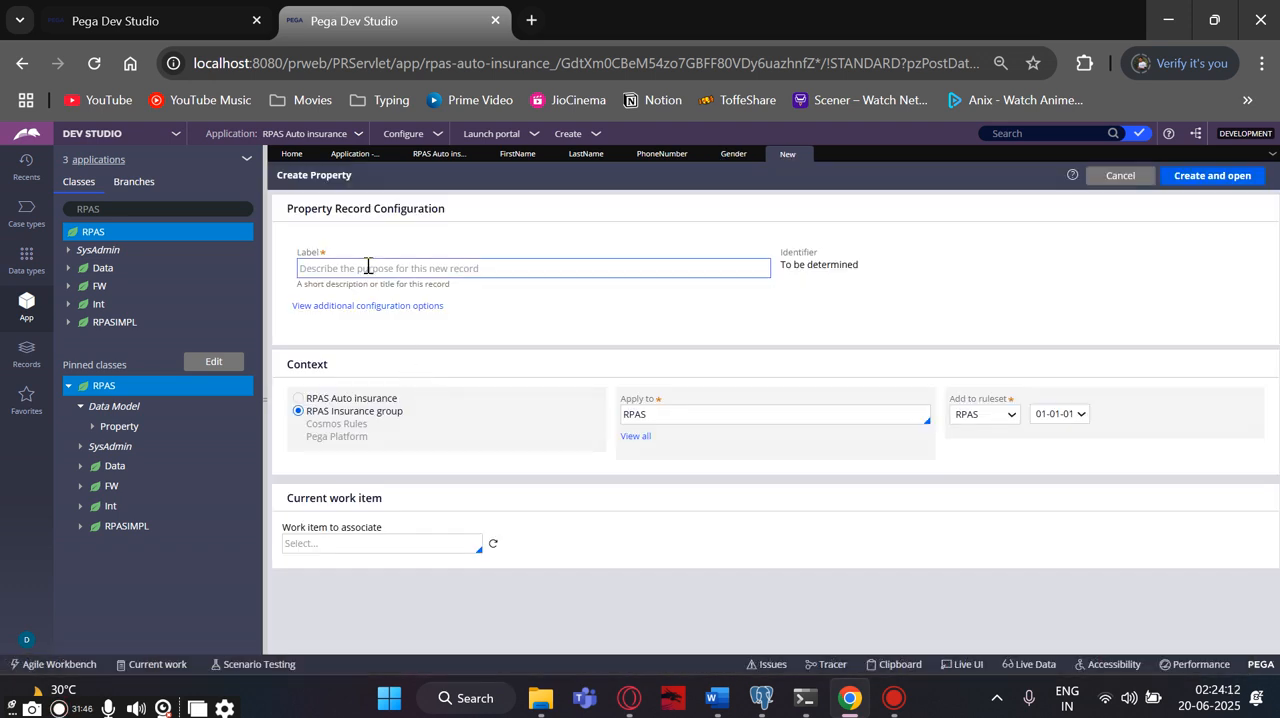
type("Da")
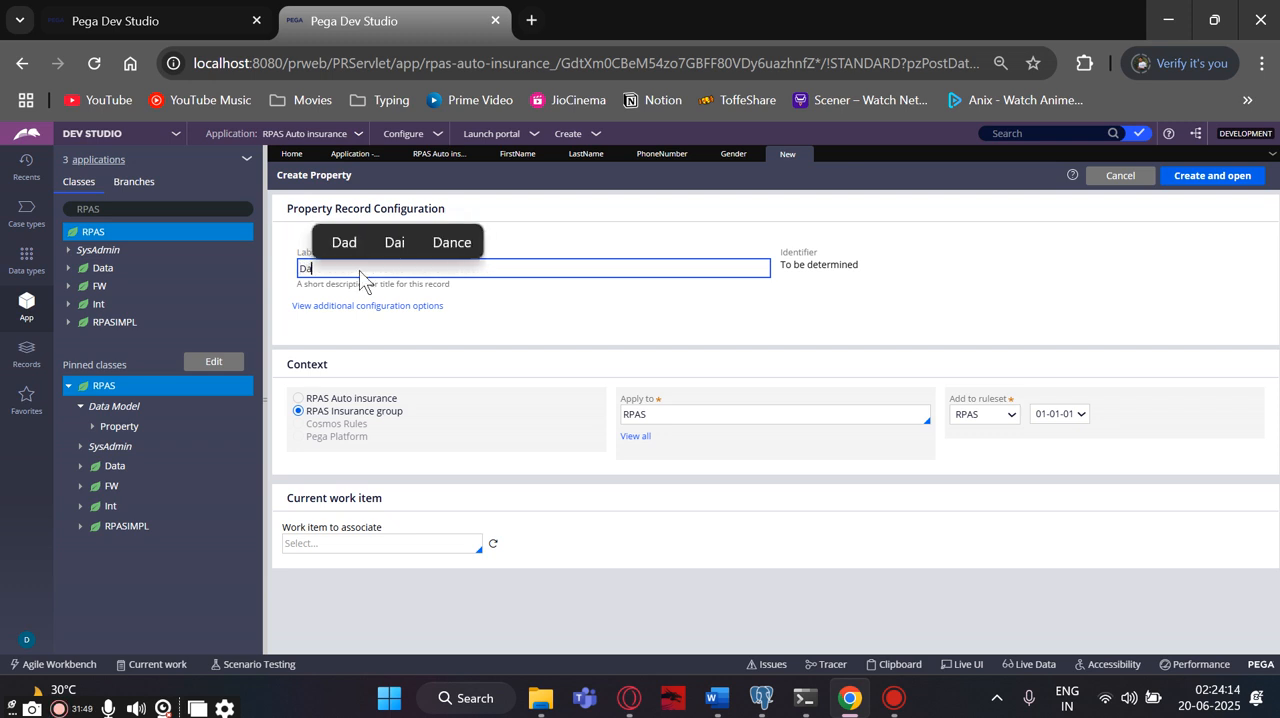
type("te pf")
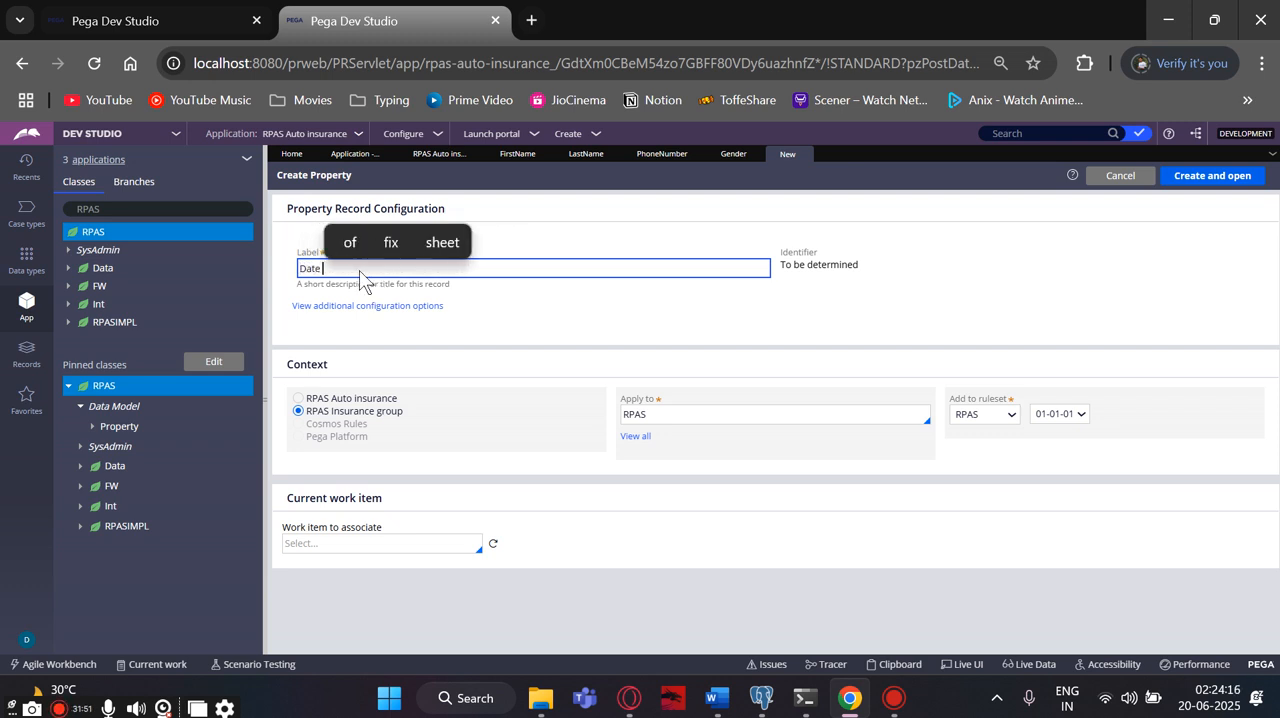
key("BackSpace")
key("BackSpace")
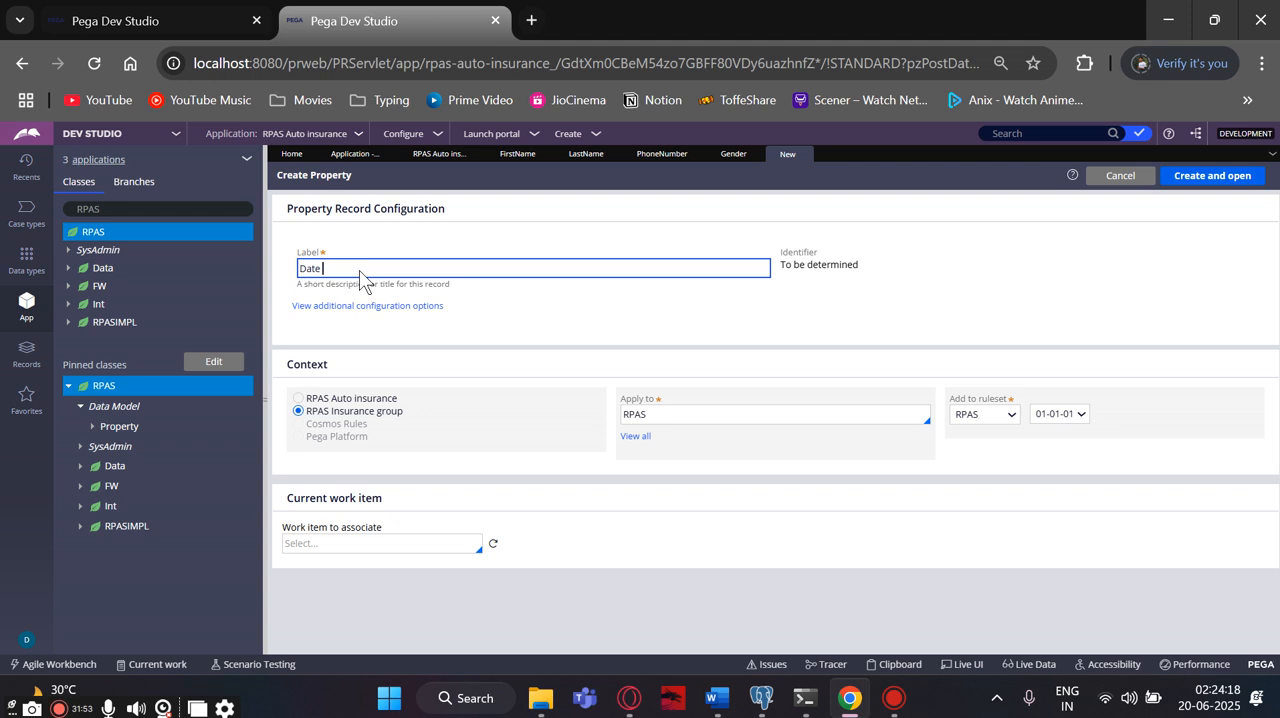
type("of")
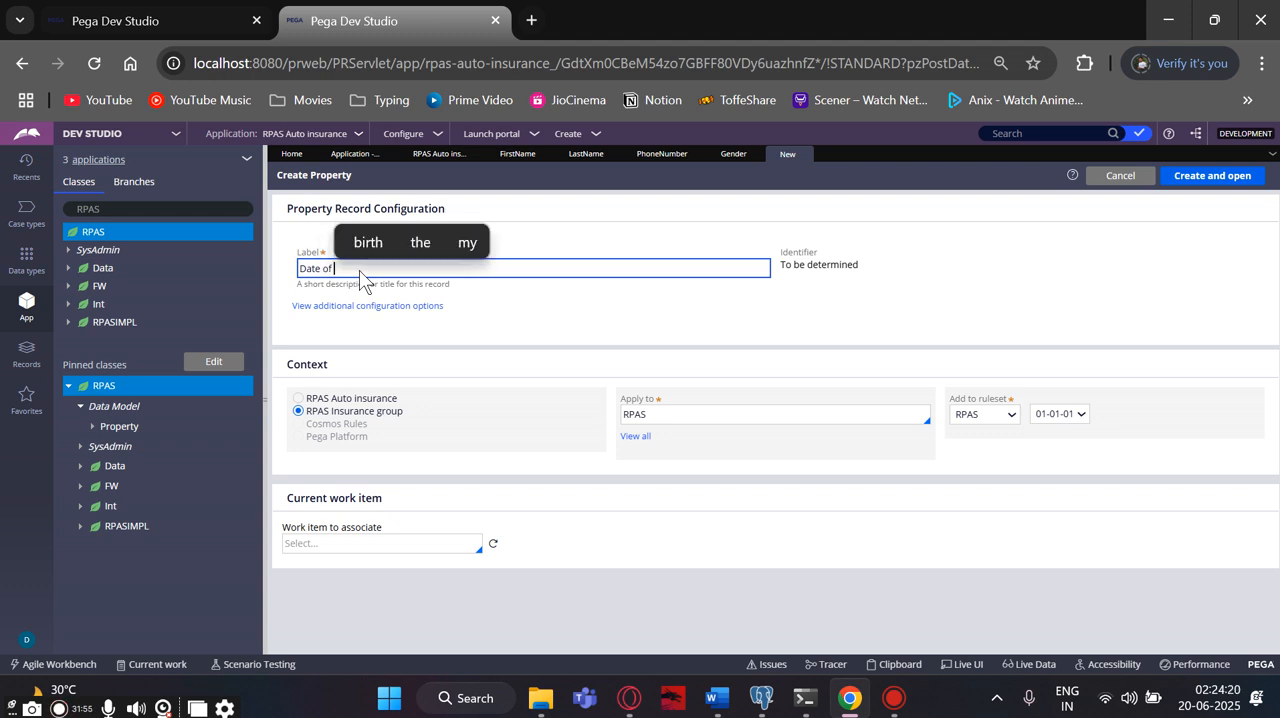
left_click(367, 242)
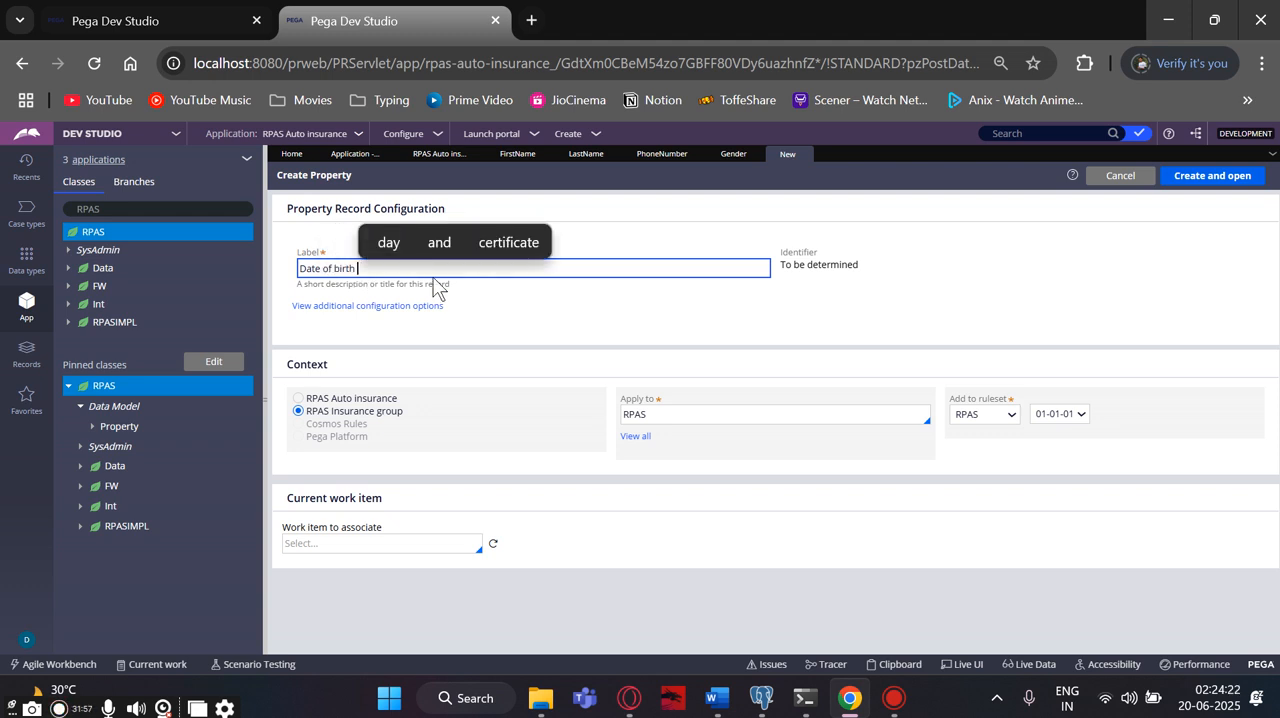
left_click(478, 330)
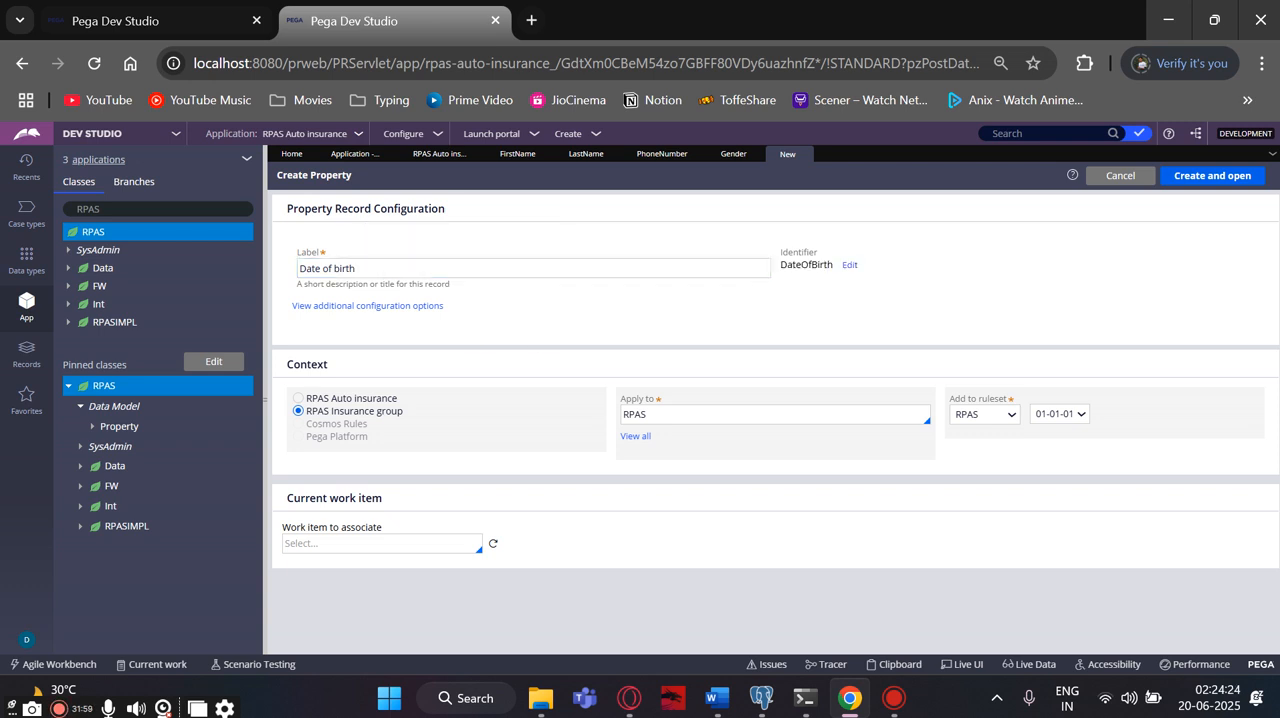
left_click(1186, 171)
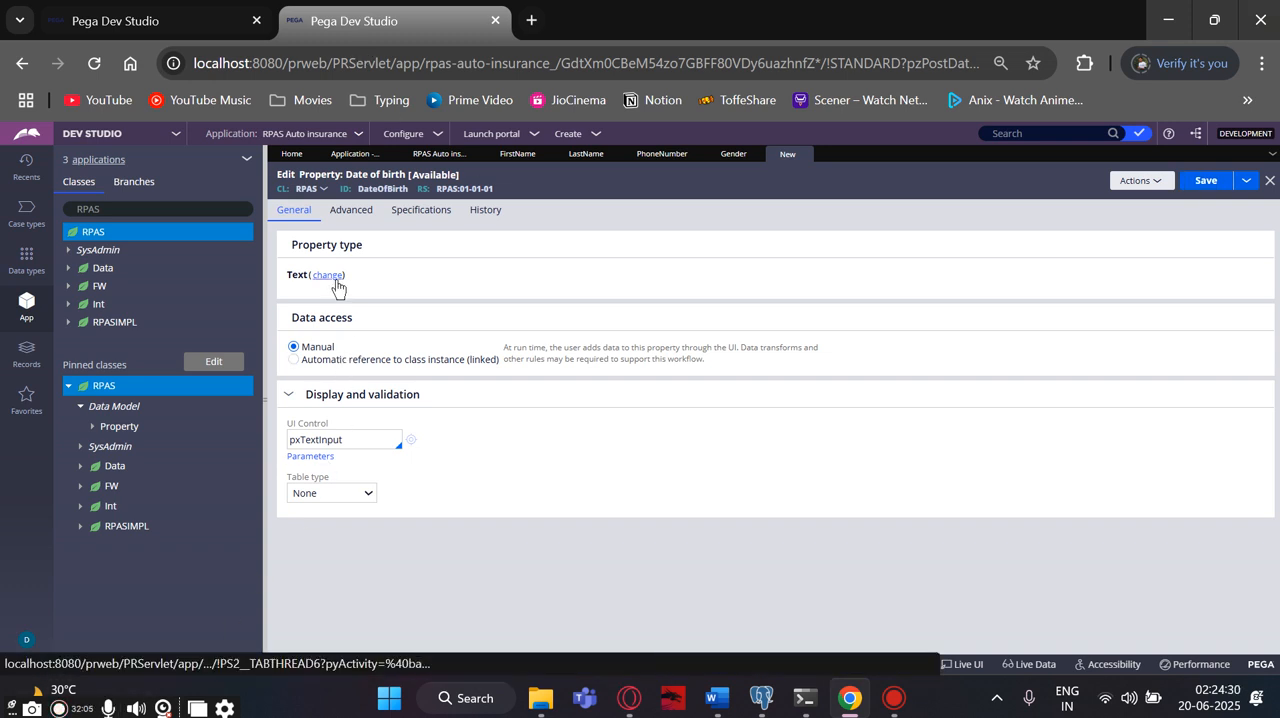
- Change the Date of birth property's type to Date and save the record
left_click(329, 278)
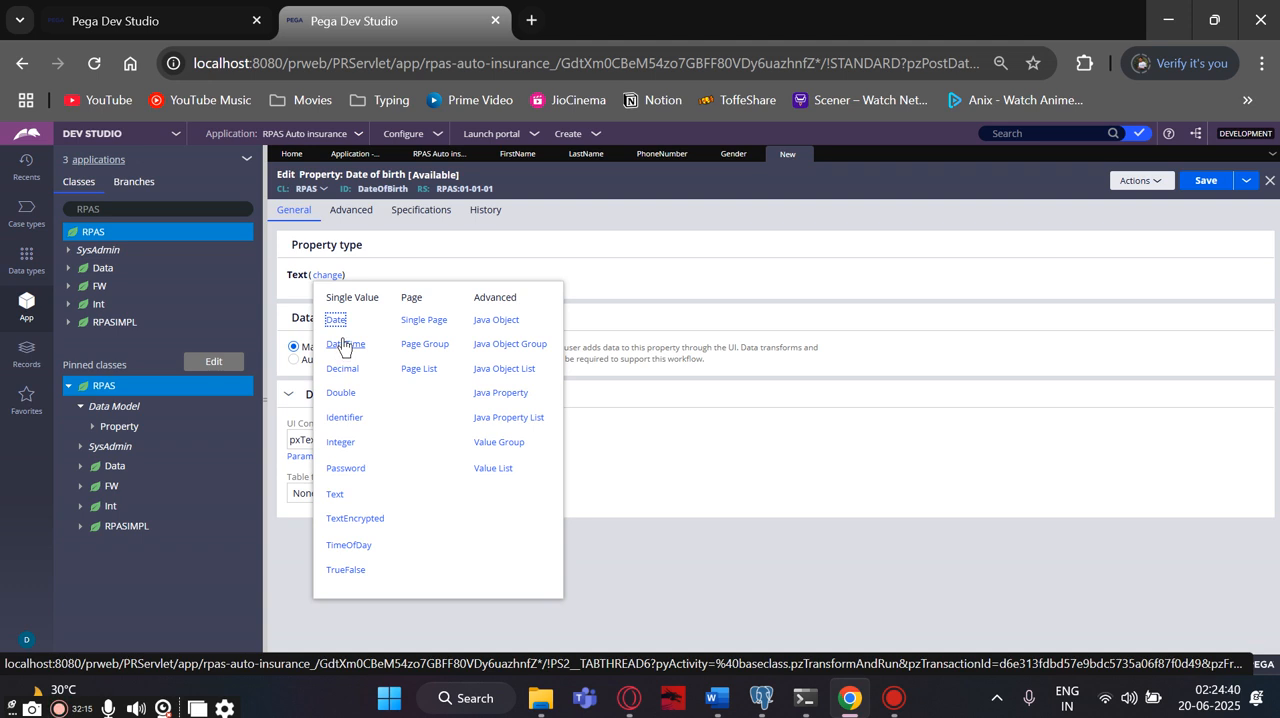
left_click(336, 320)
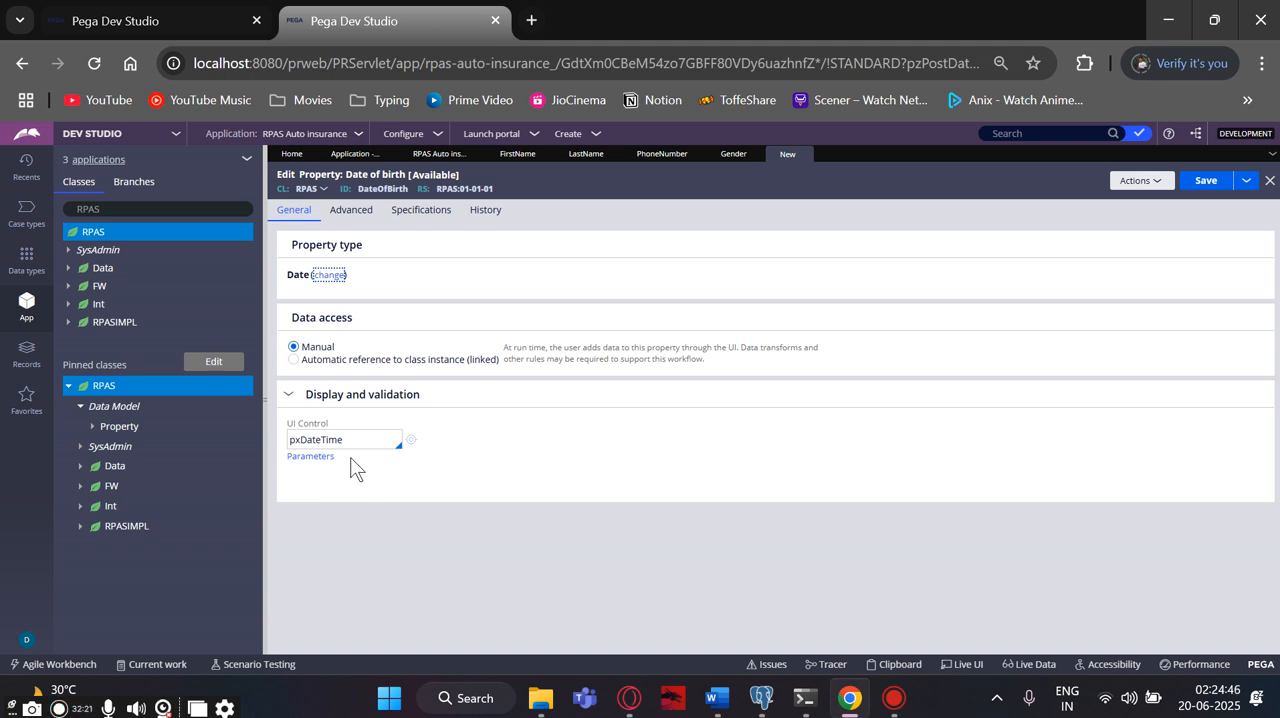
left_click(1194, 188)
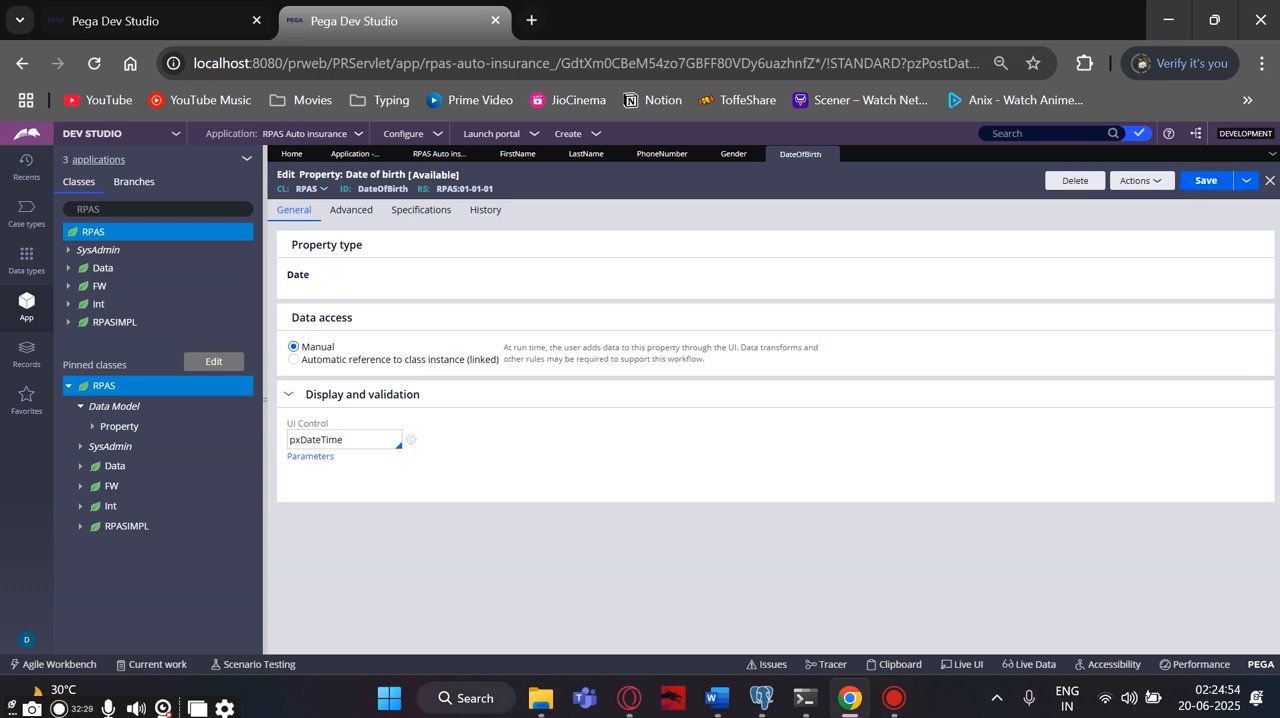
- Refresh all classes in the explorer and expand the pinned RPAS class's data model to list its properties
right_click(115, 392)
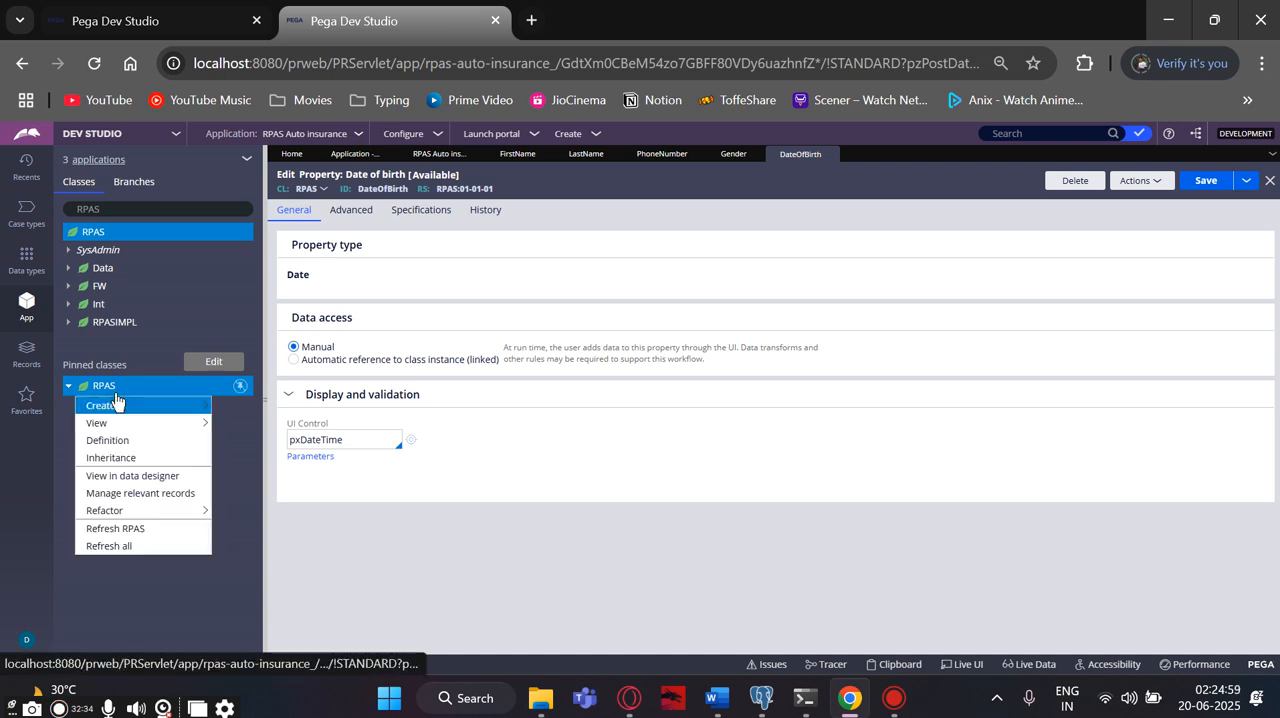
left_click(126, 545)
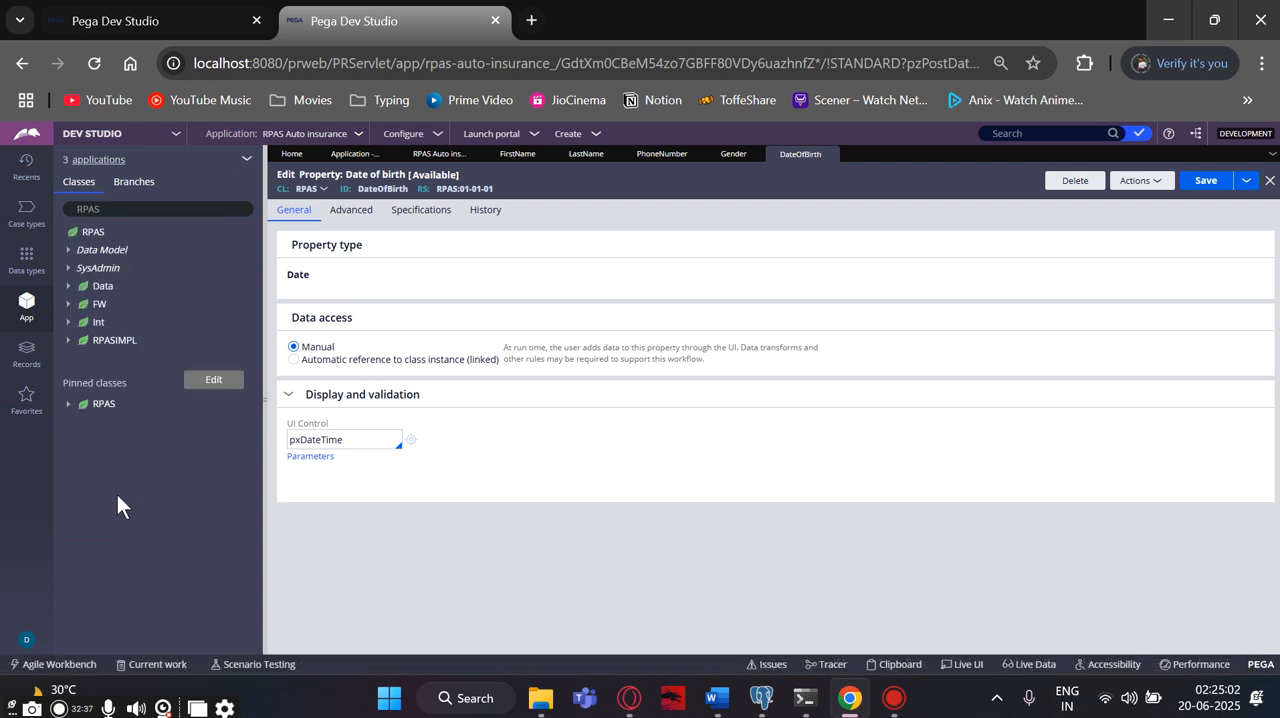
right_click(112, 410)
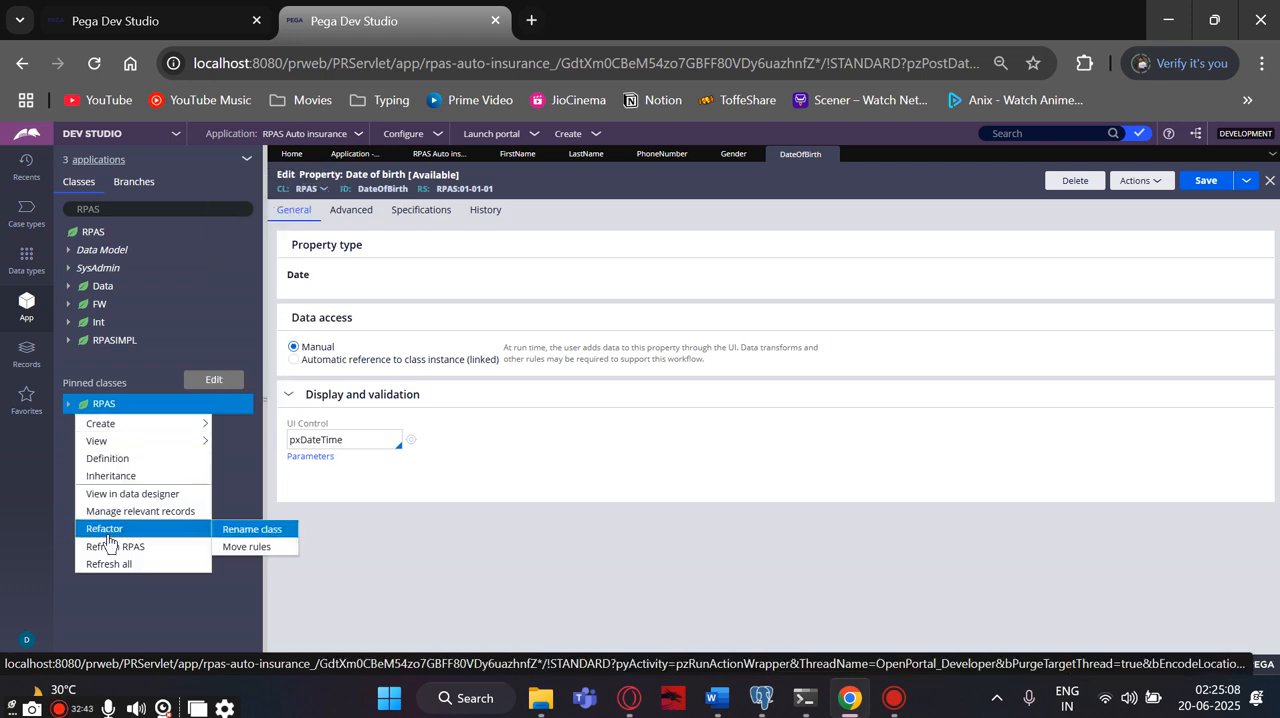
left_click(68, 404)
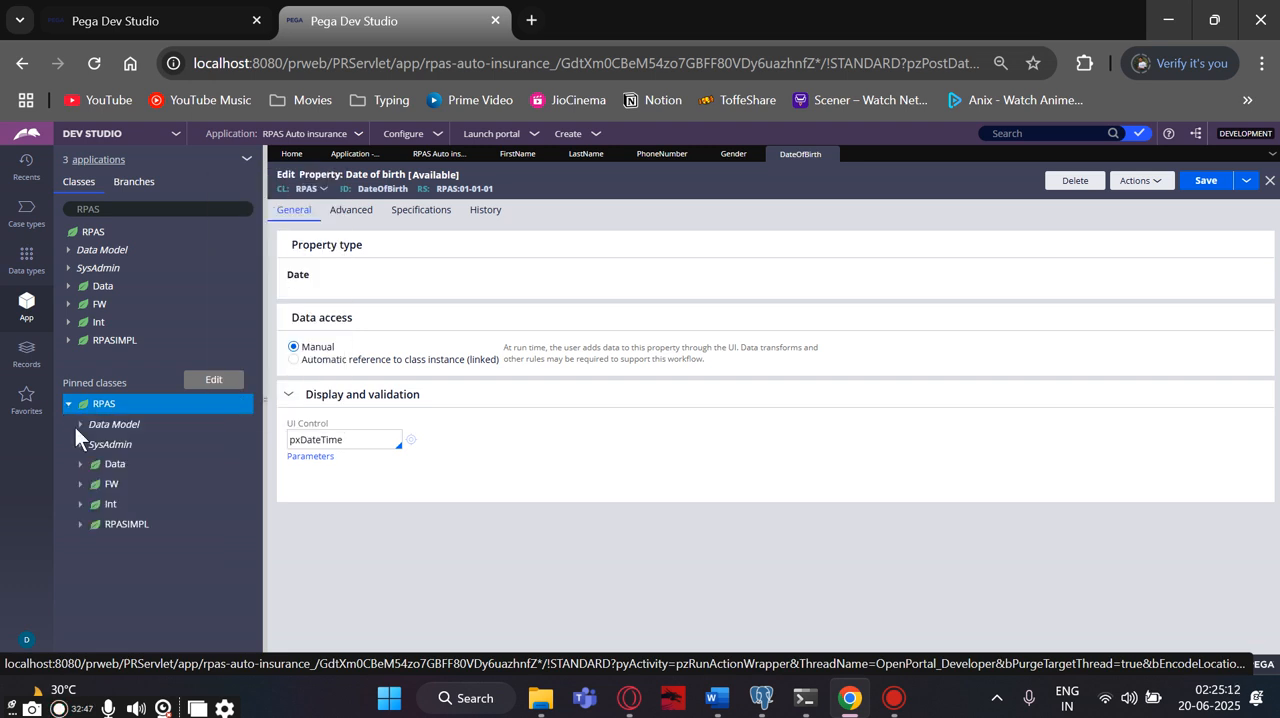
left_click(81, 425)
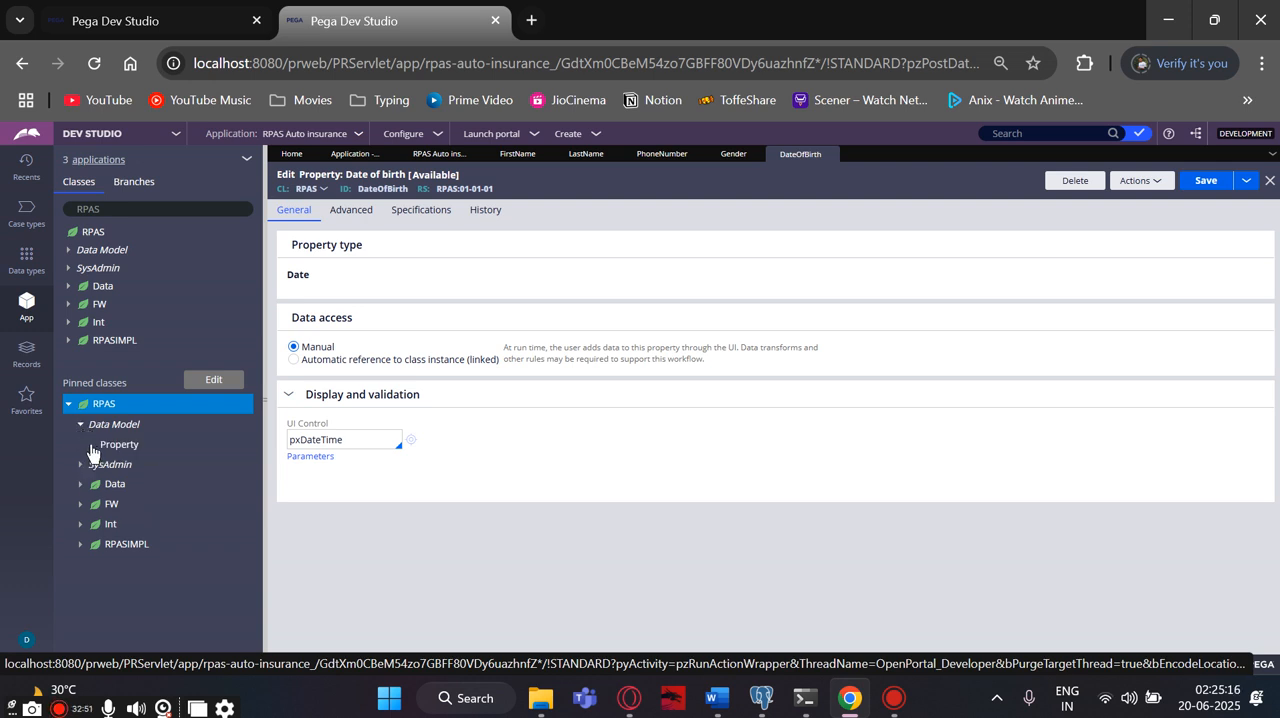
left_click(92, 444)
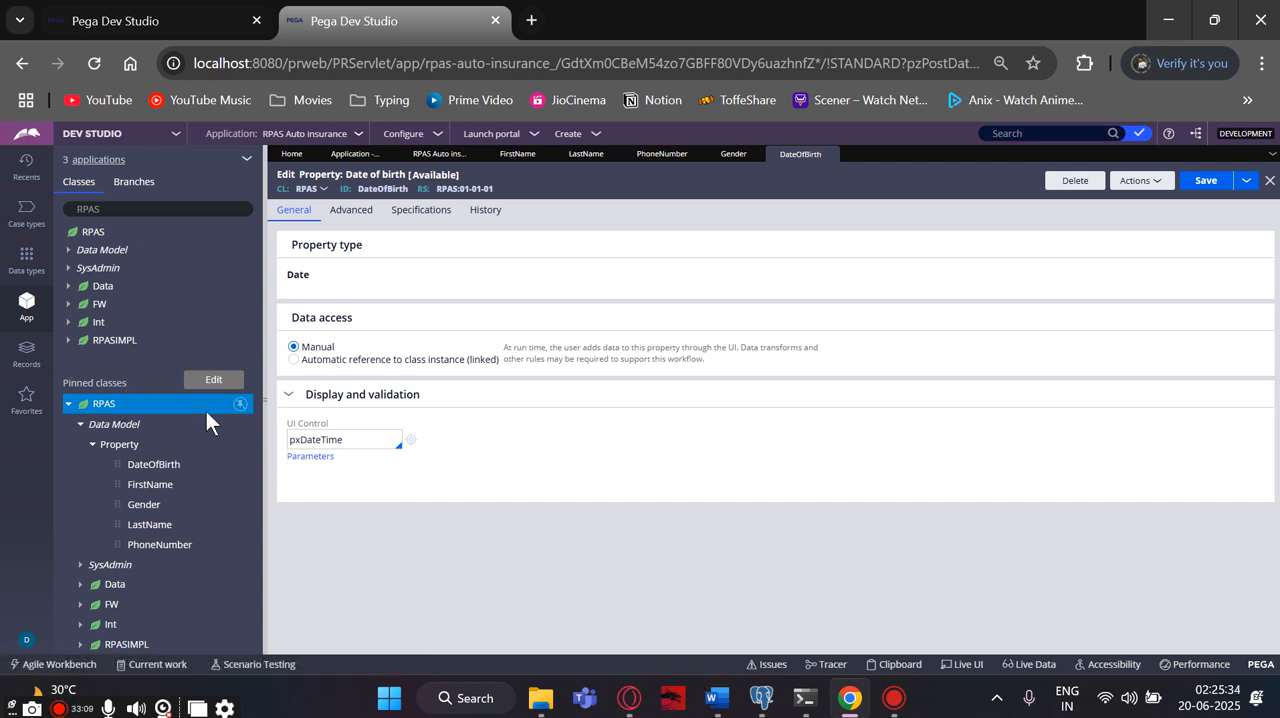
right_click(170, 404)
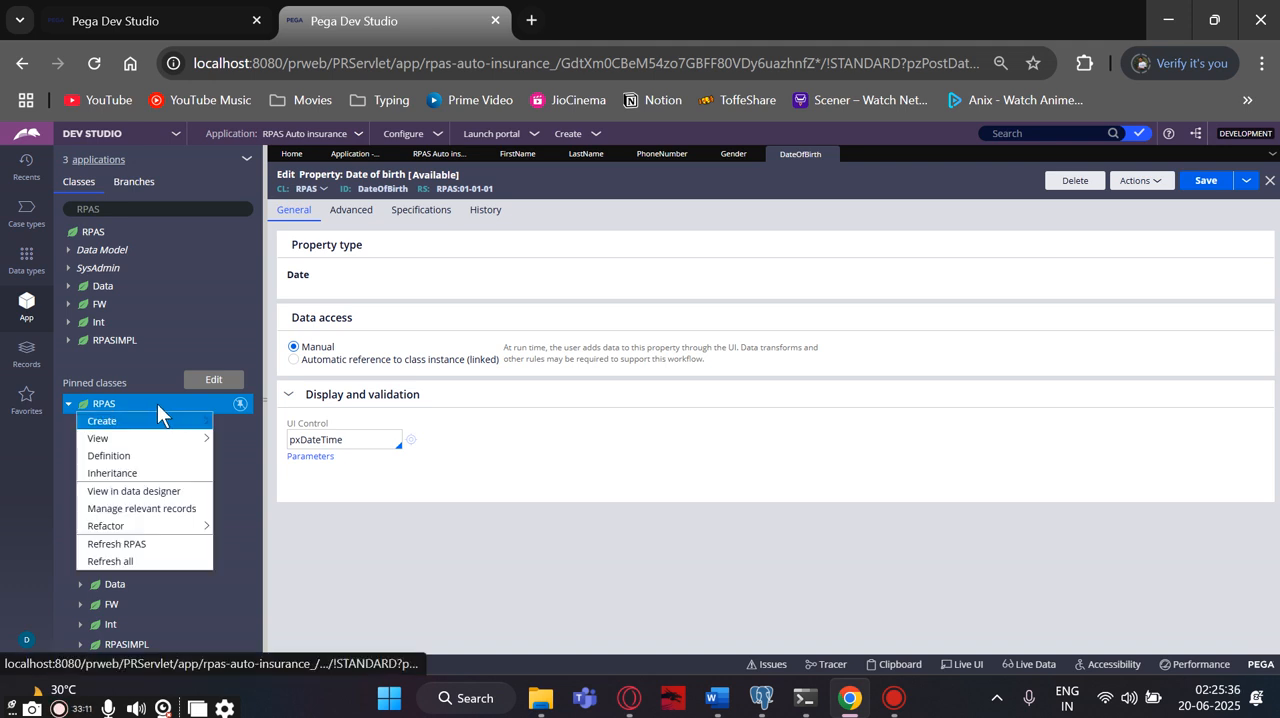
mouse_move(140, 428)
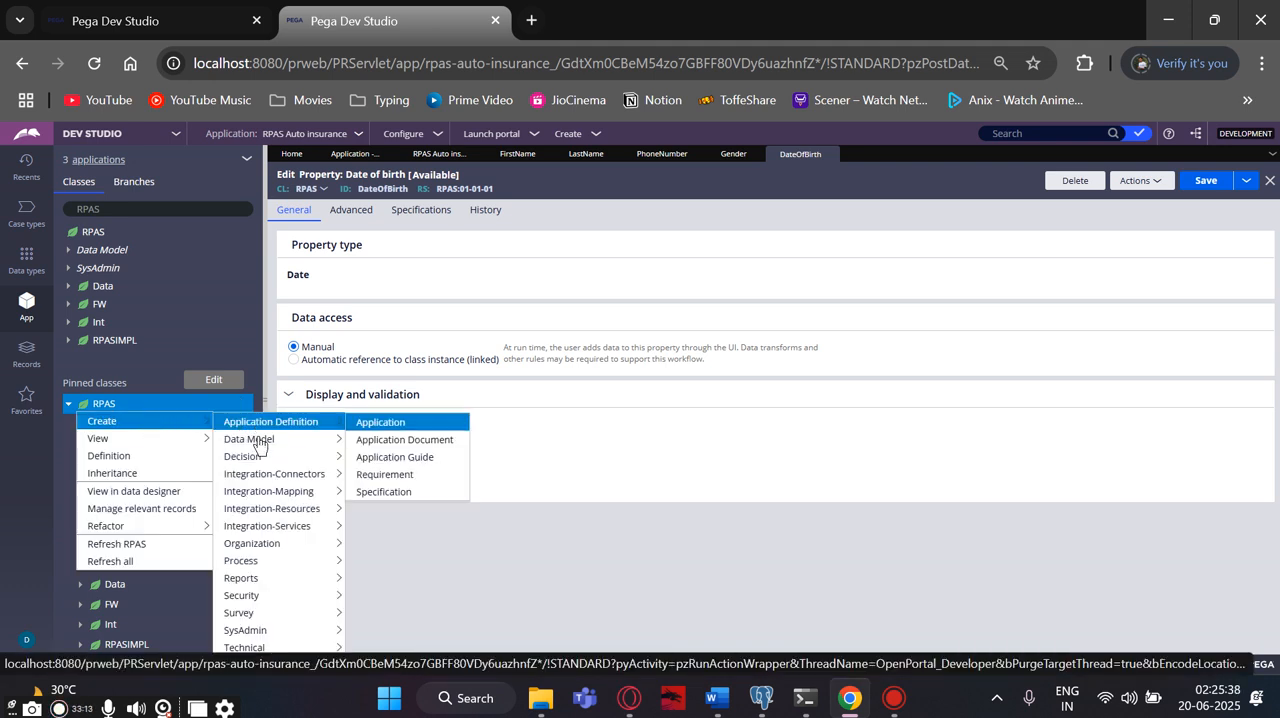
mouse_move(262, 510)
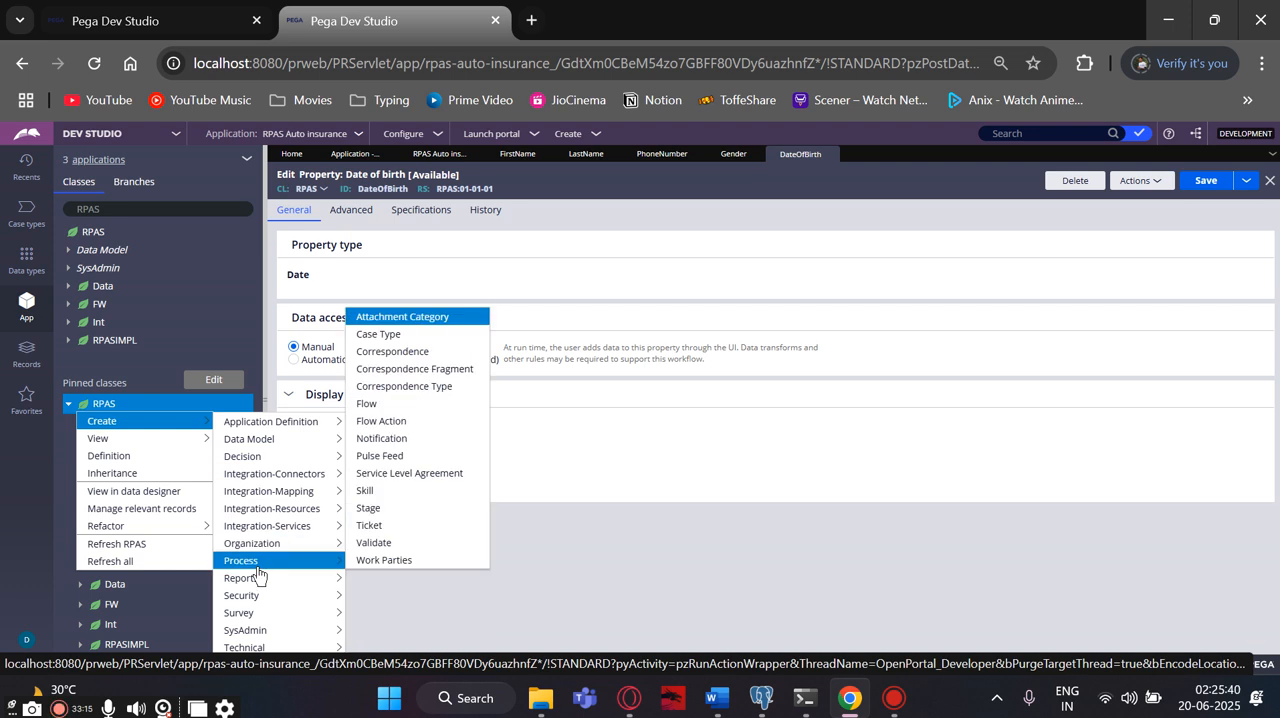
mouse_move(277, 600)
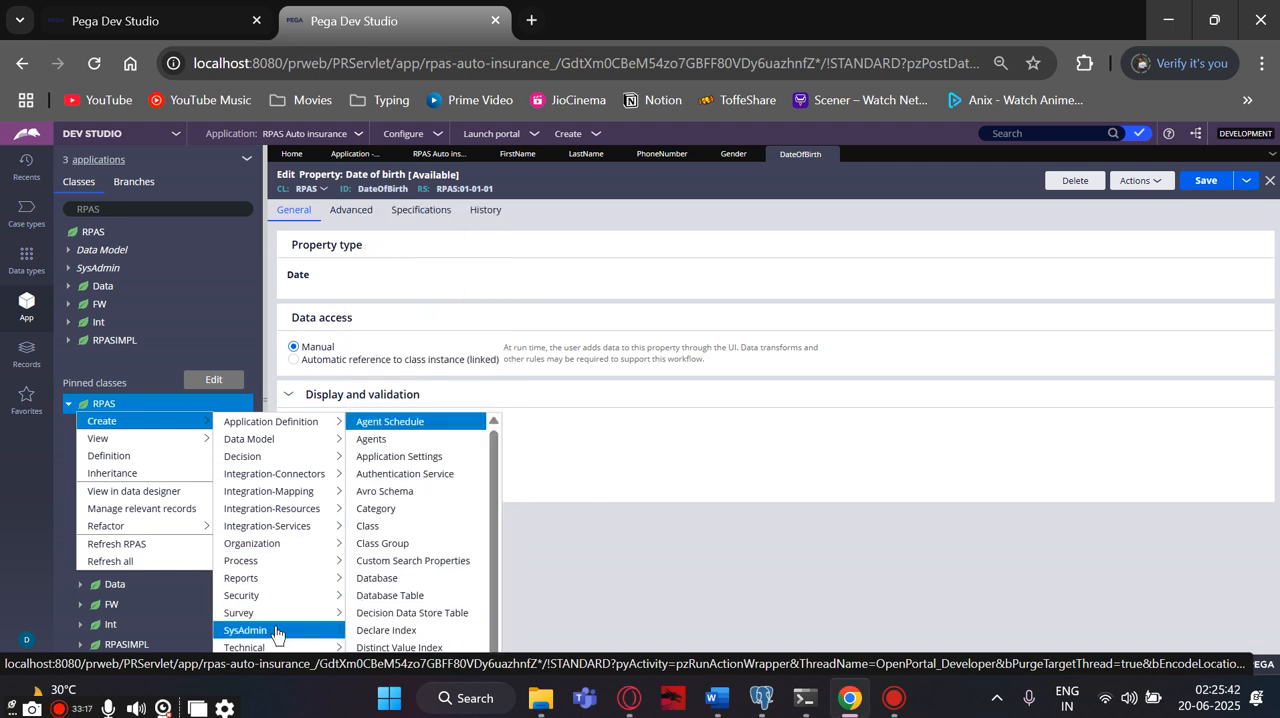
mouse_move(278, 647)
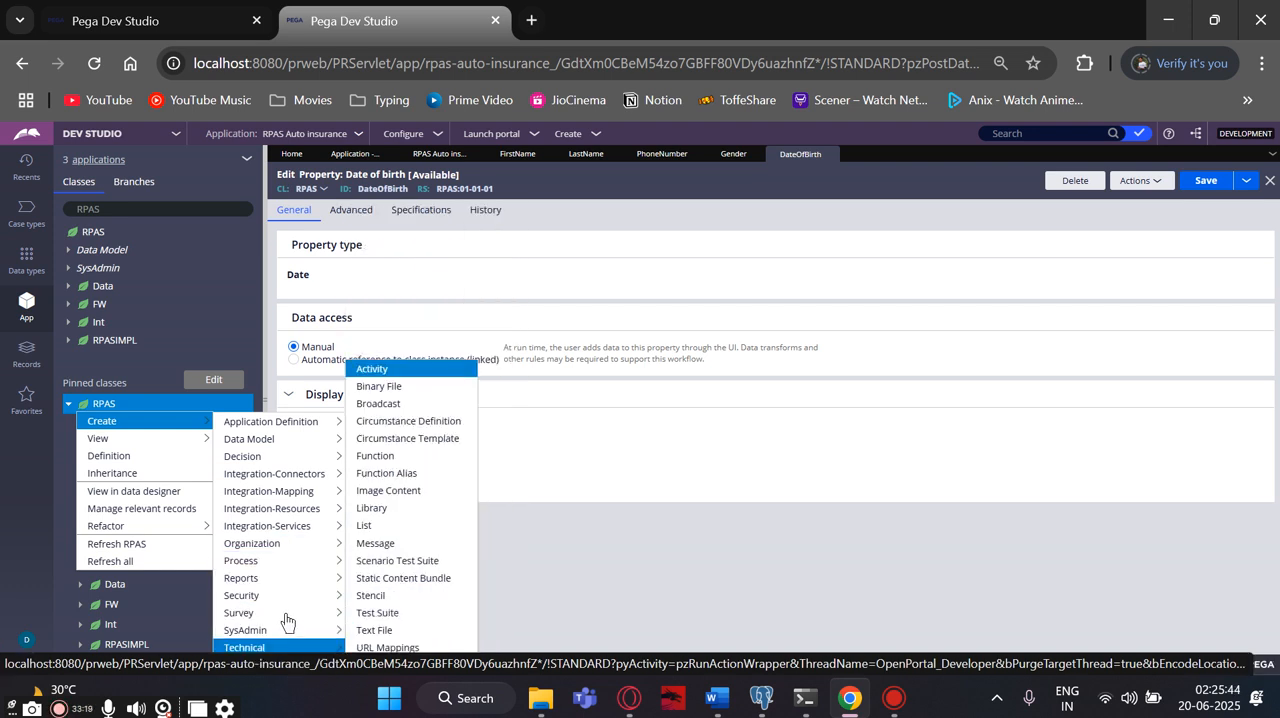
mouse_move(286, 560)
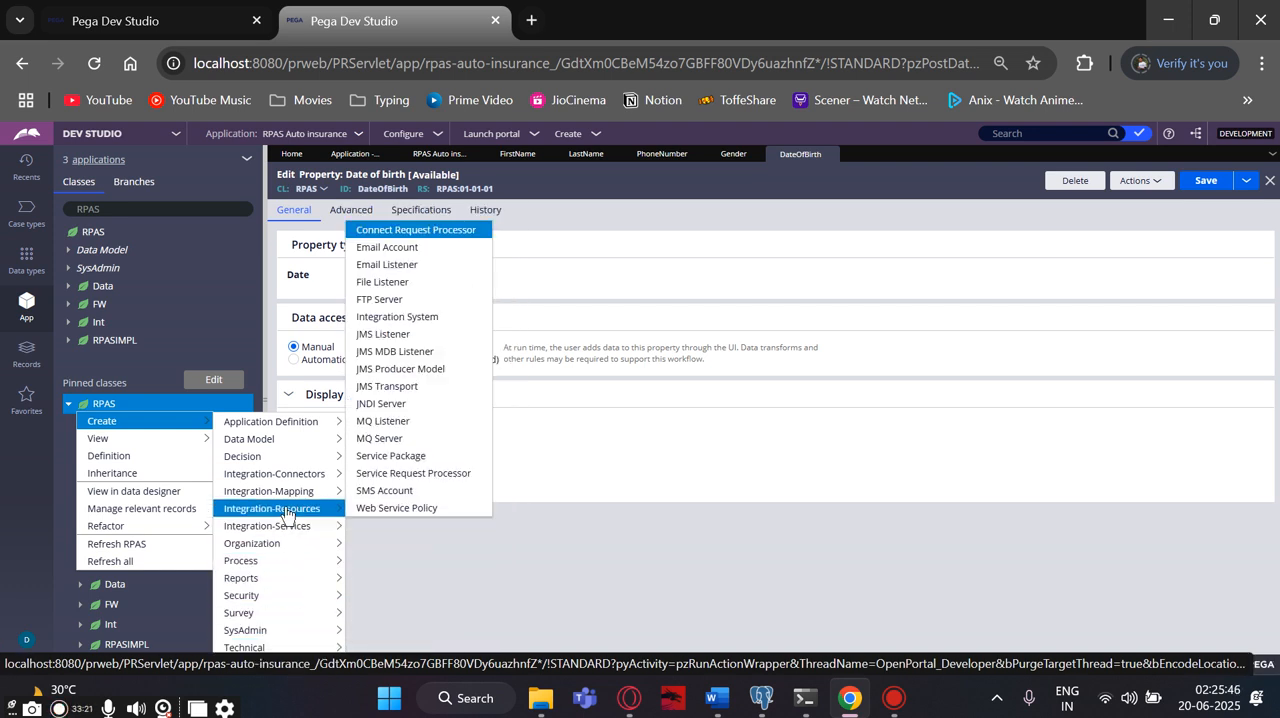
mouse_move(270, 445)
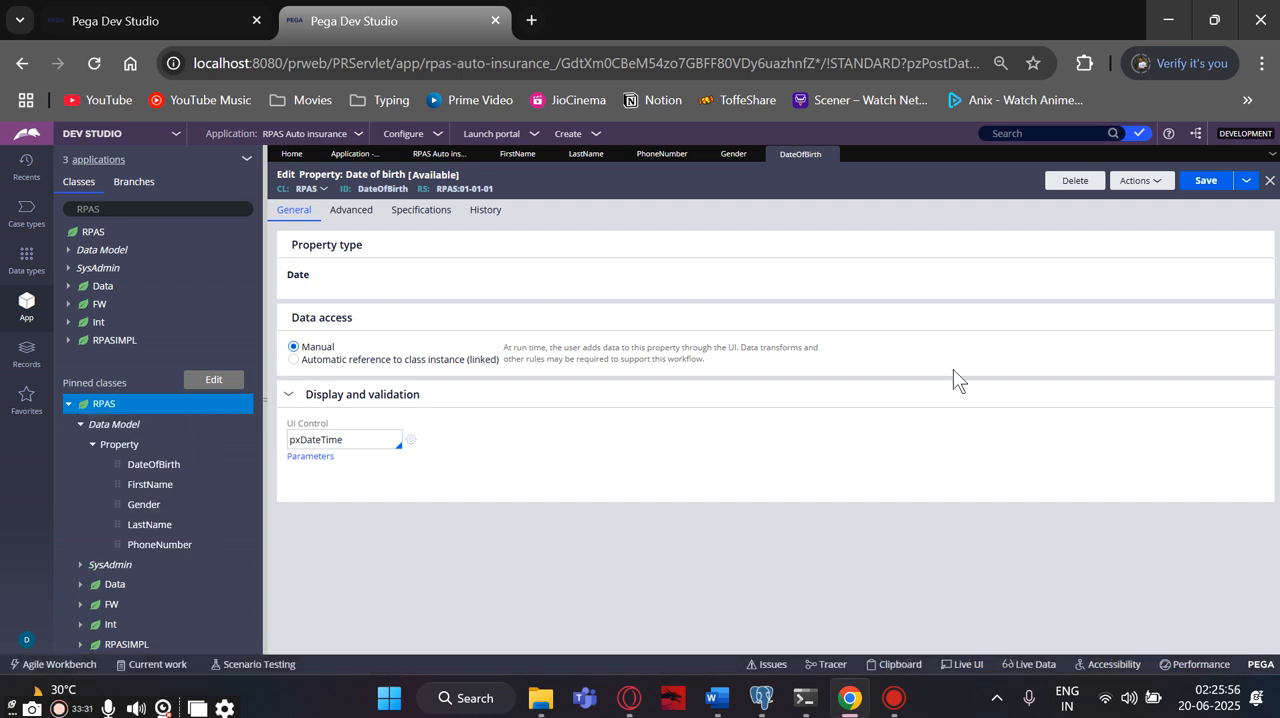
- Close all open rule records so that only the Home page stays open
left_click(1246, 180)
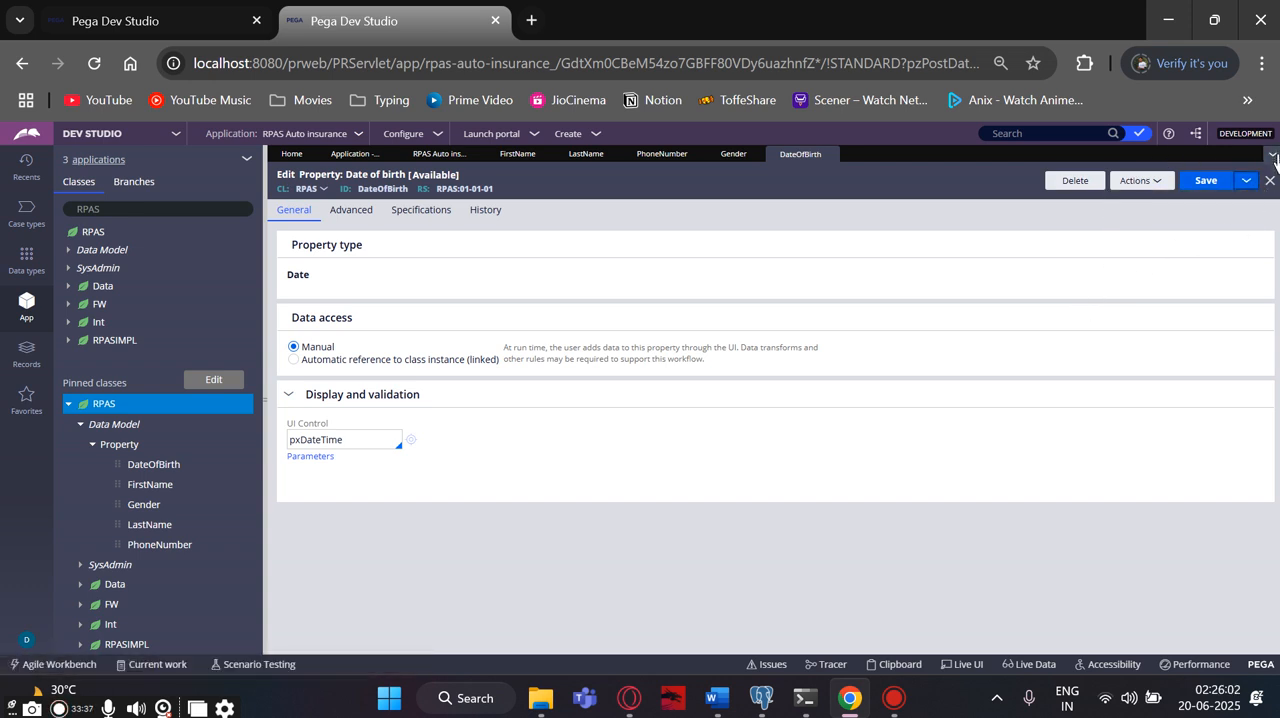
left_click(1272, 153)
left_click(1202, 305)
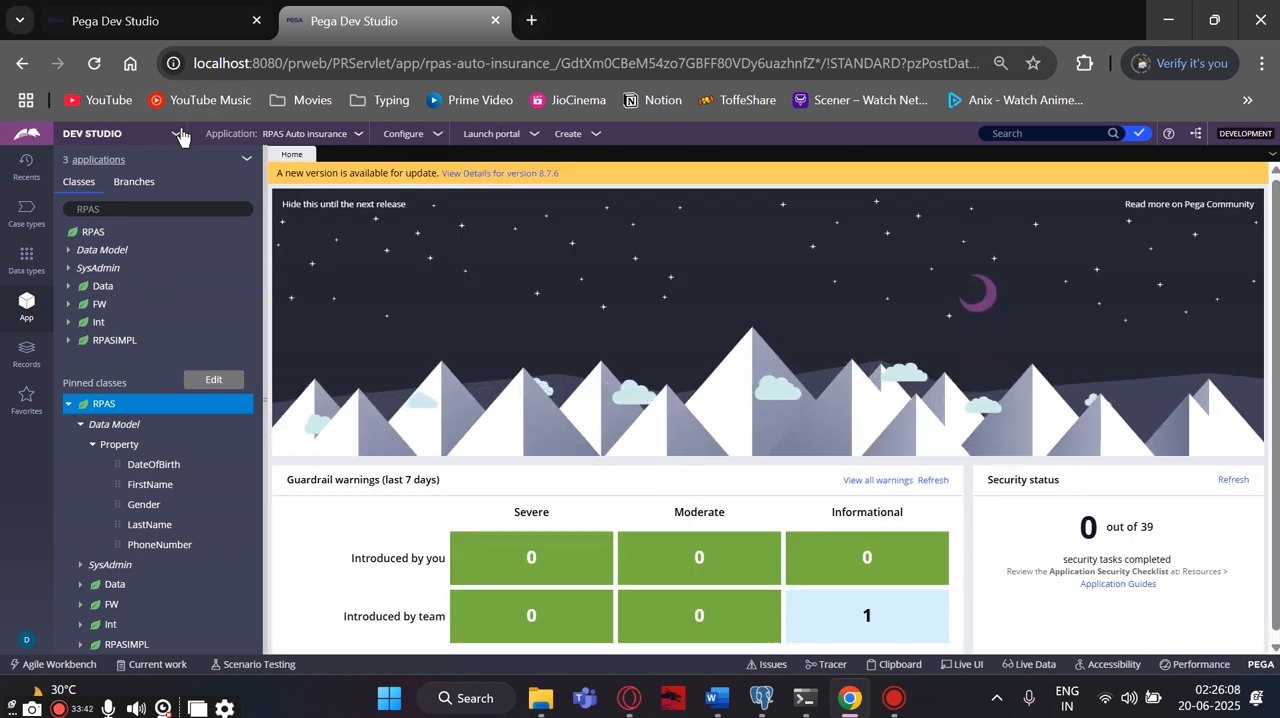
- Switch to App Studio to view the application overview and return to Dev Studio
left_click(95, 133)
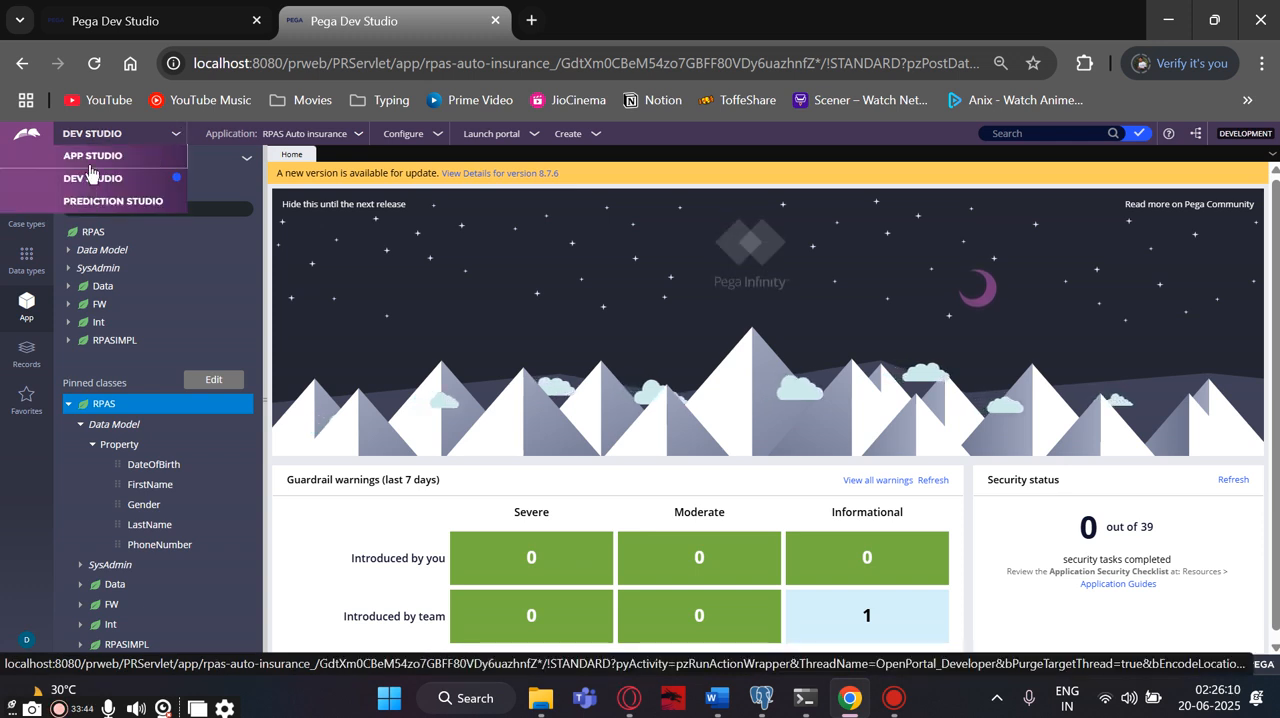
left_click(92, 156)
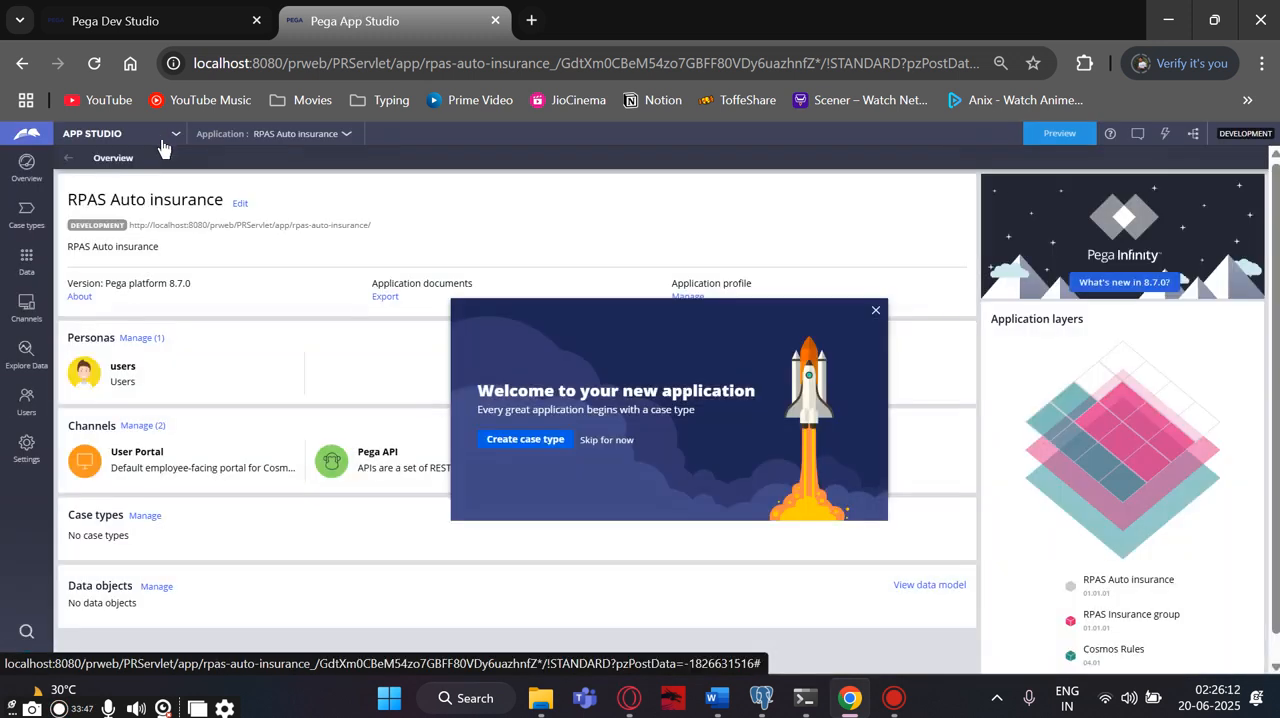
left_click(177, 135)
left_click(92, 179)
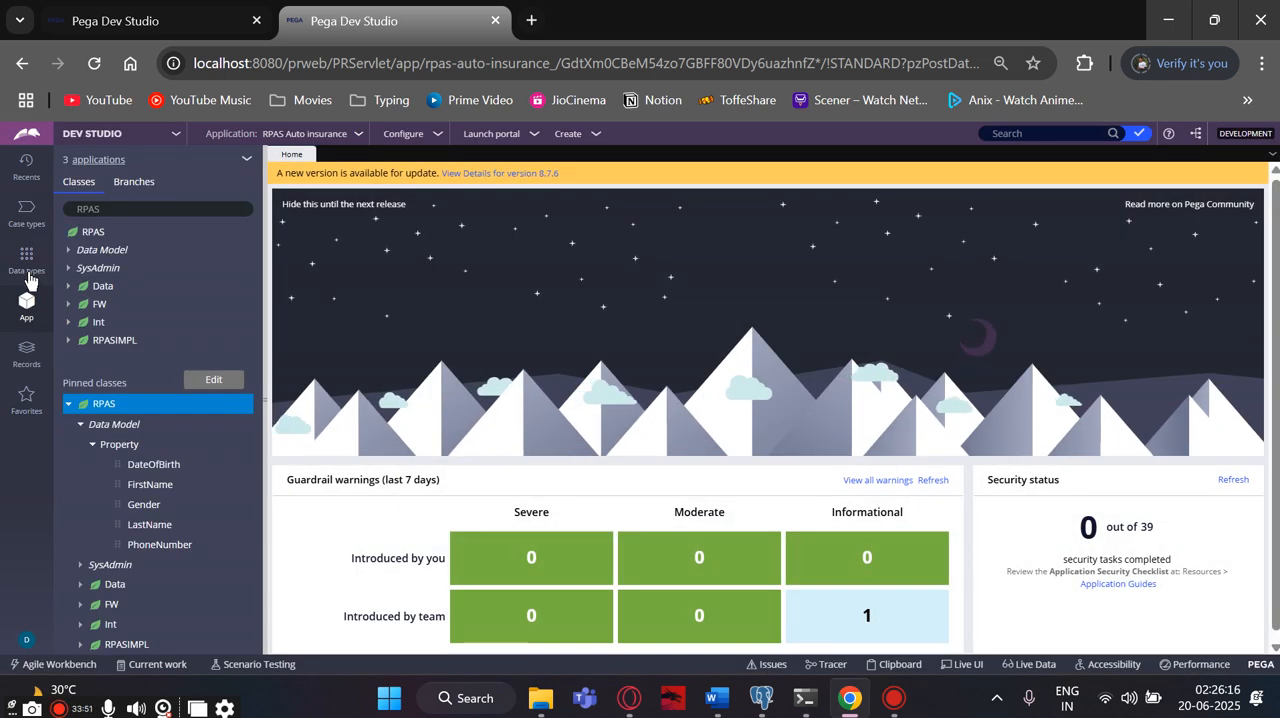
- Look through the Case types and Data types explorers and return to the application's class explorer
left_click(26, 166)
left_click(28, 213)
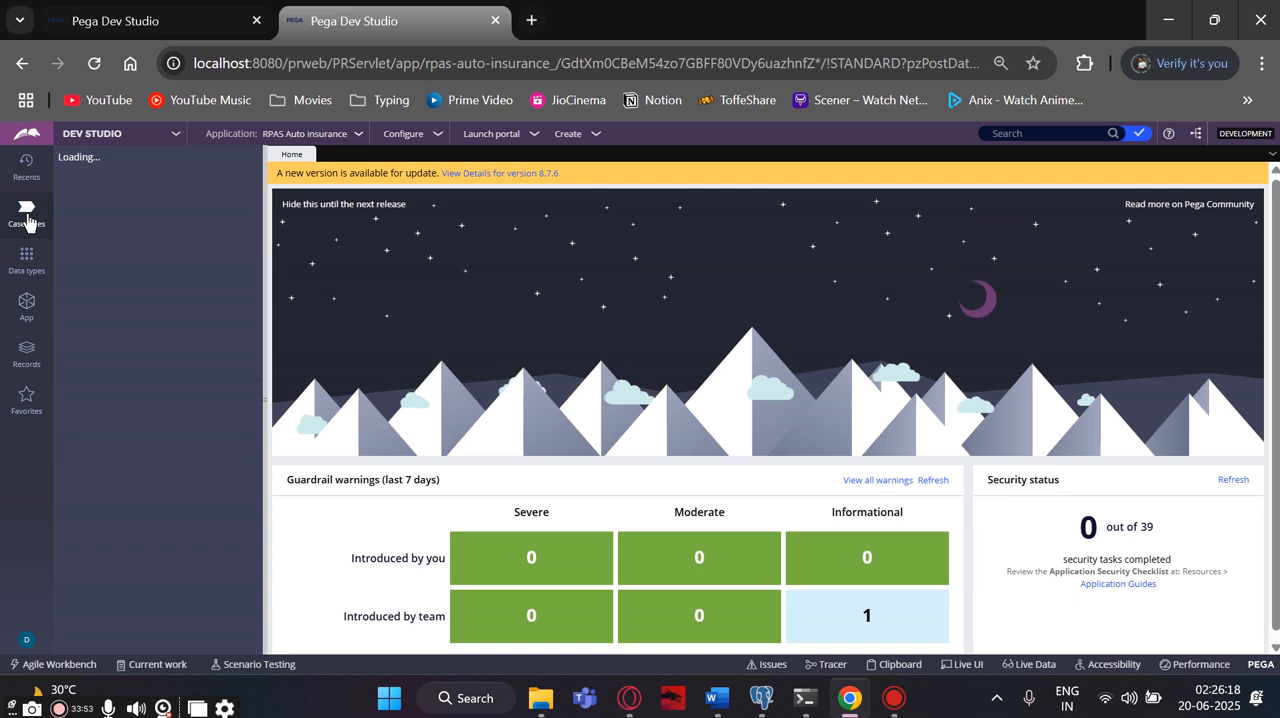
left_click(26, 302)
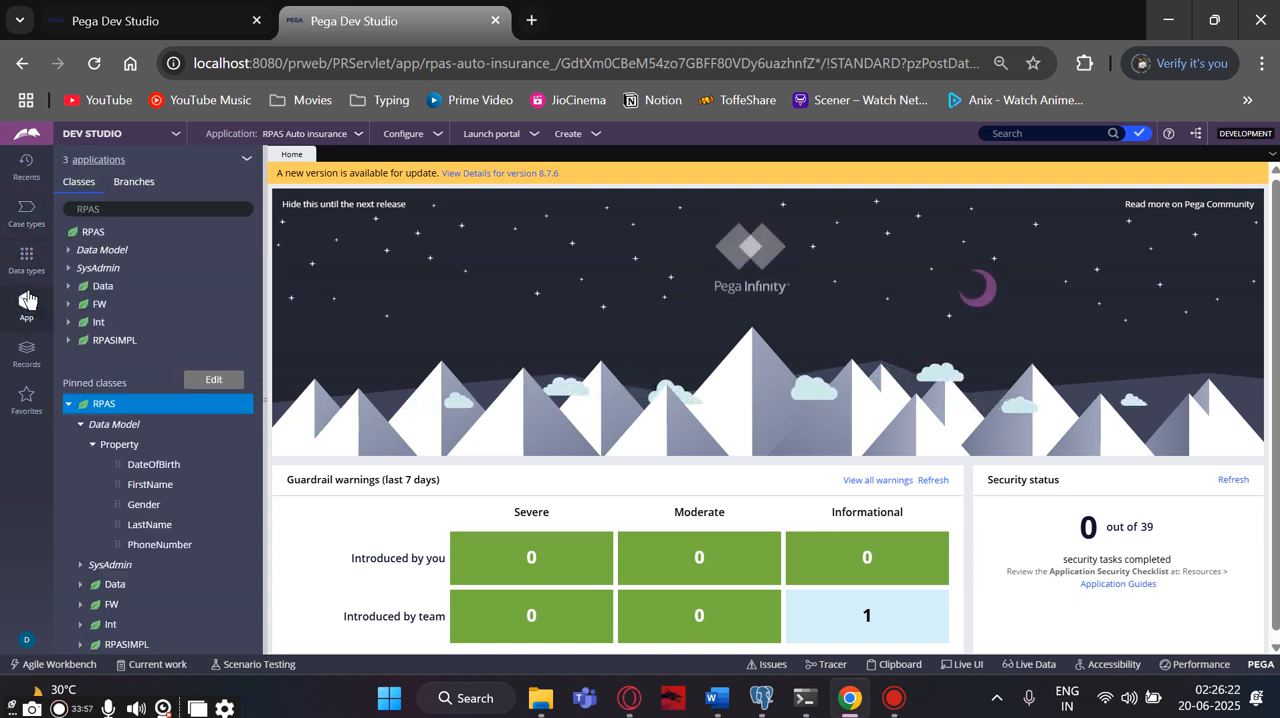
left_click(73, 404)
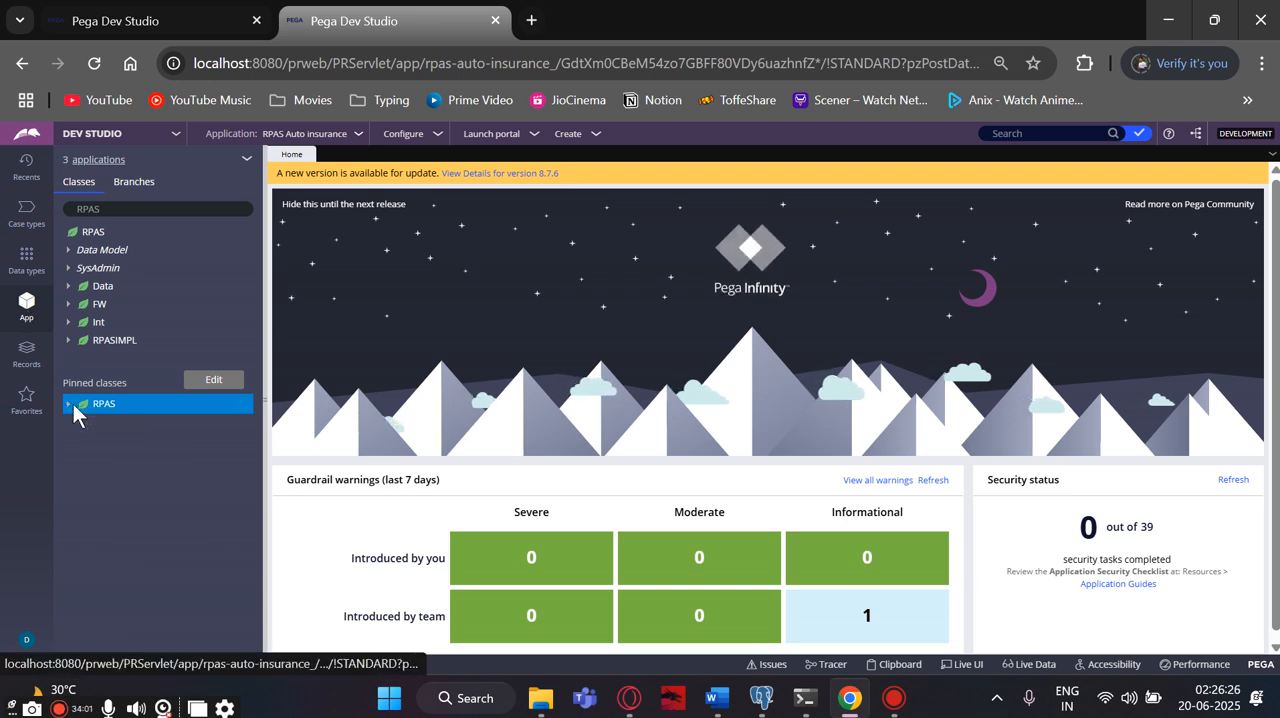
left_click(73, 404)
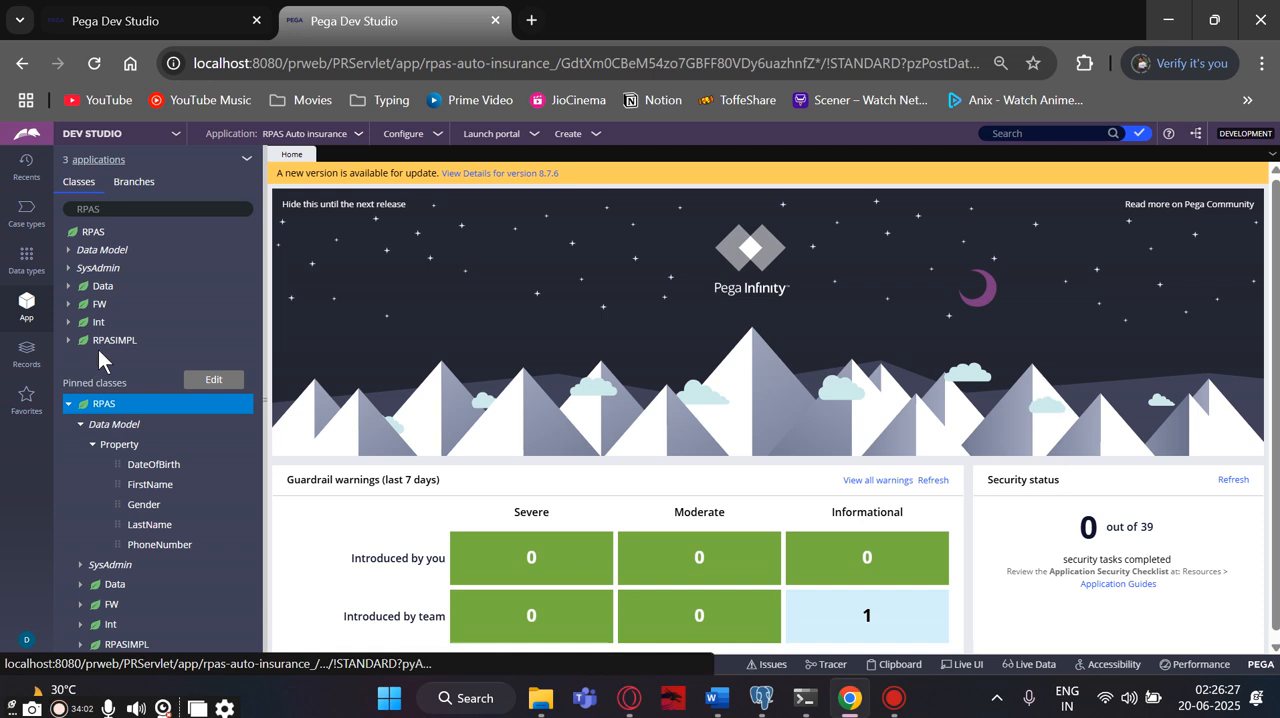
- Load the RPAS-RPASIMPL-Work class in the class explorer and collapse the pinned RPAS class
left_click(128, 207)
type("-")
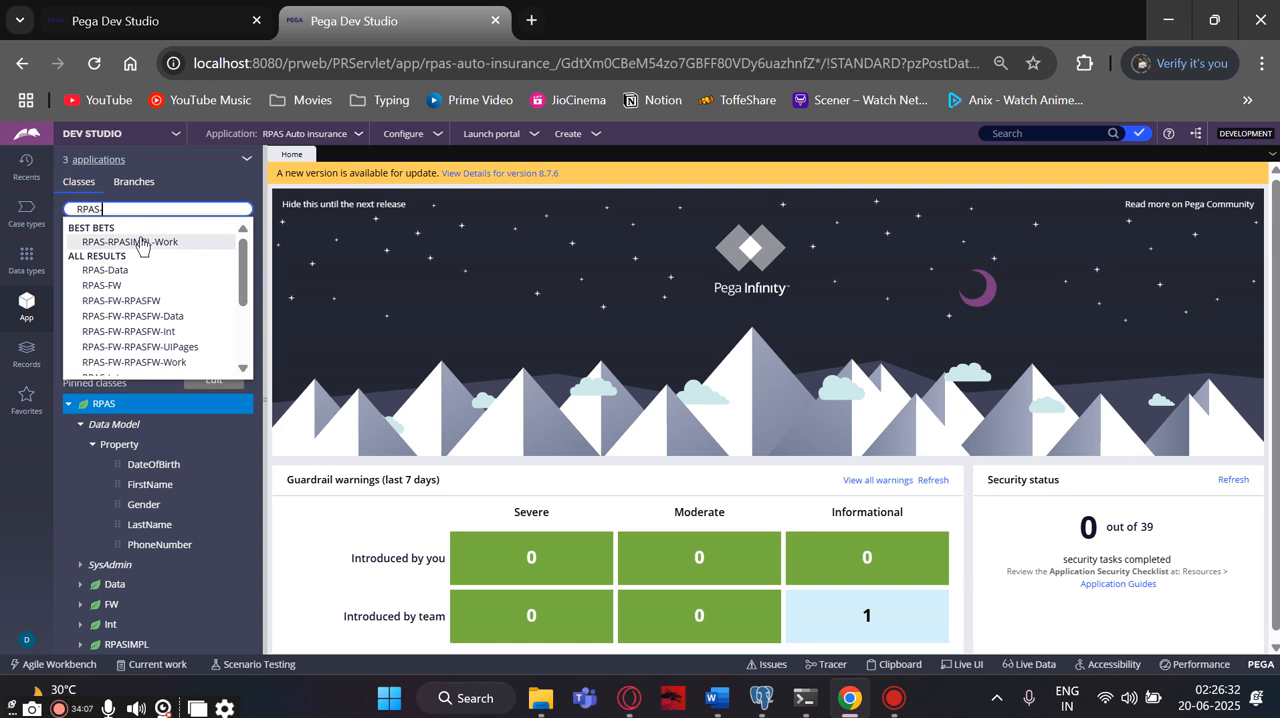
left_click(140, 243)
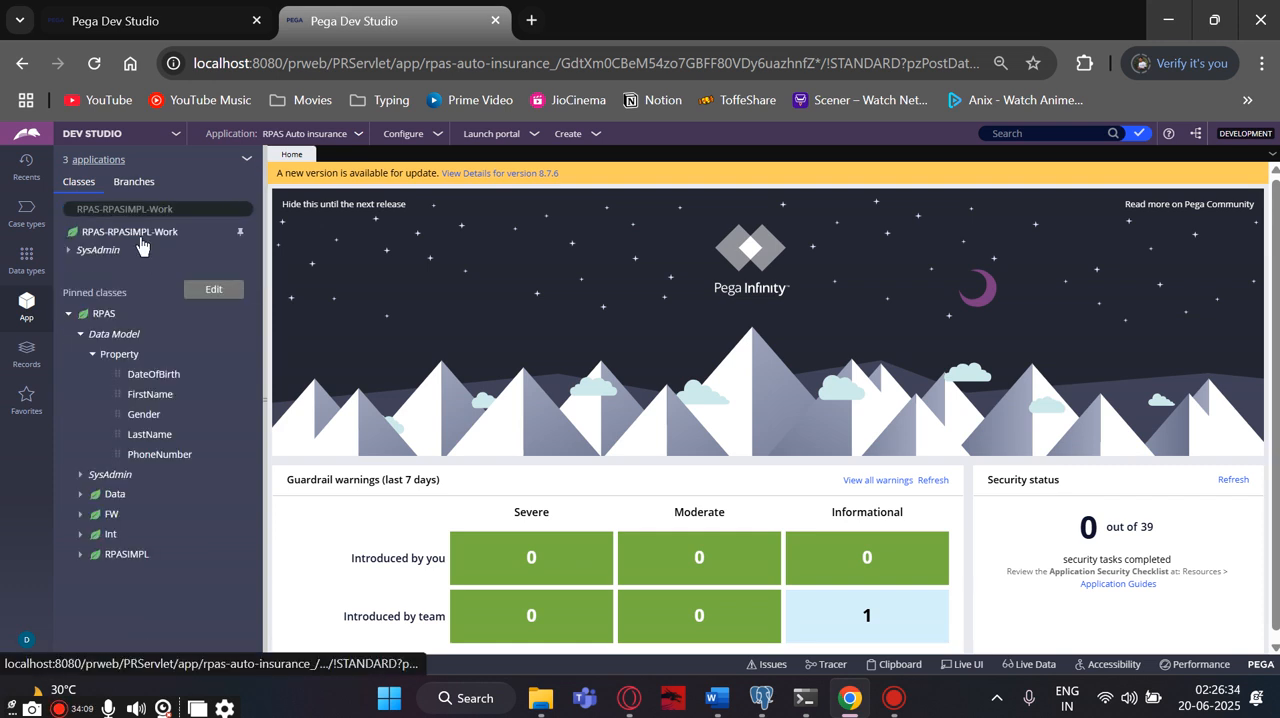
left_click(68, 315)
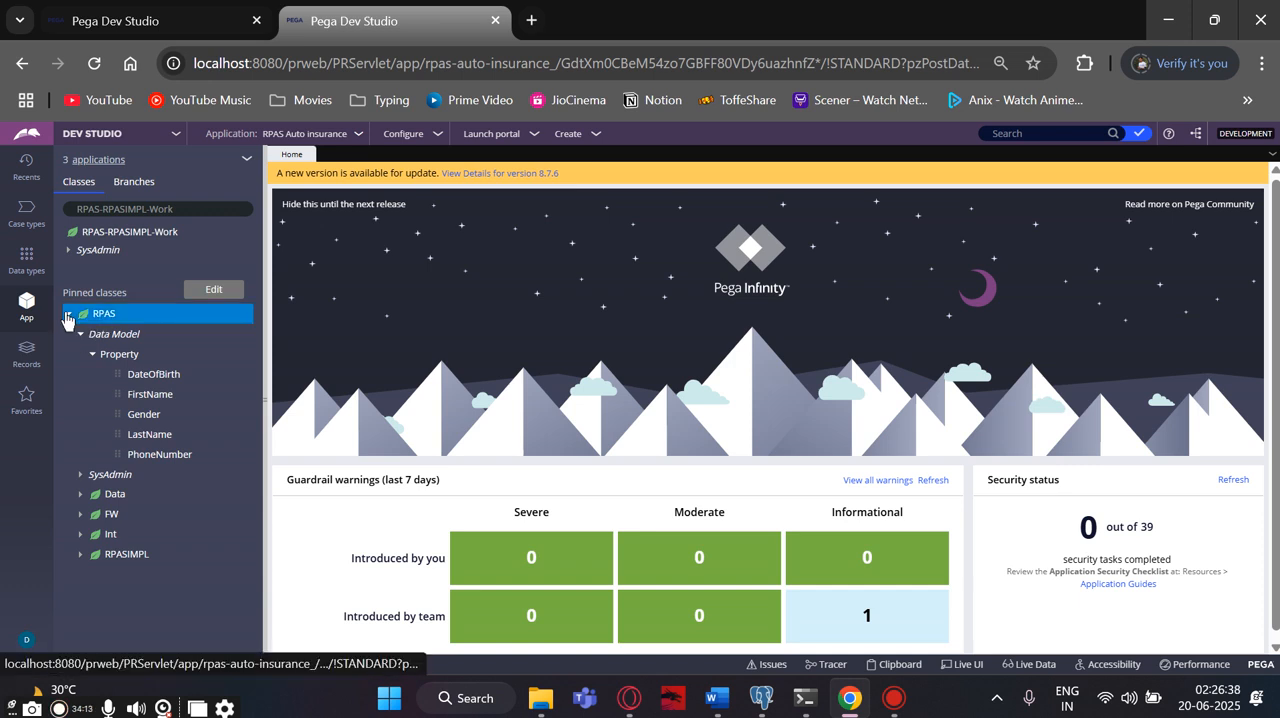
left_click(71, 315)
left_click(73, 315)
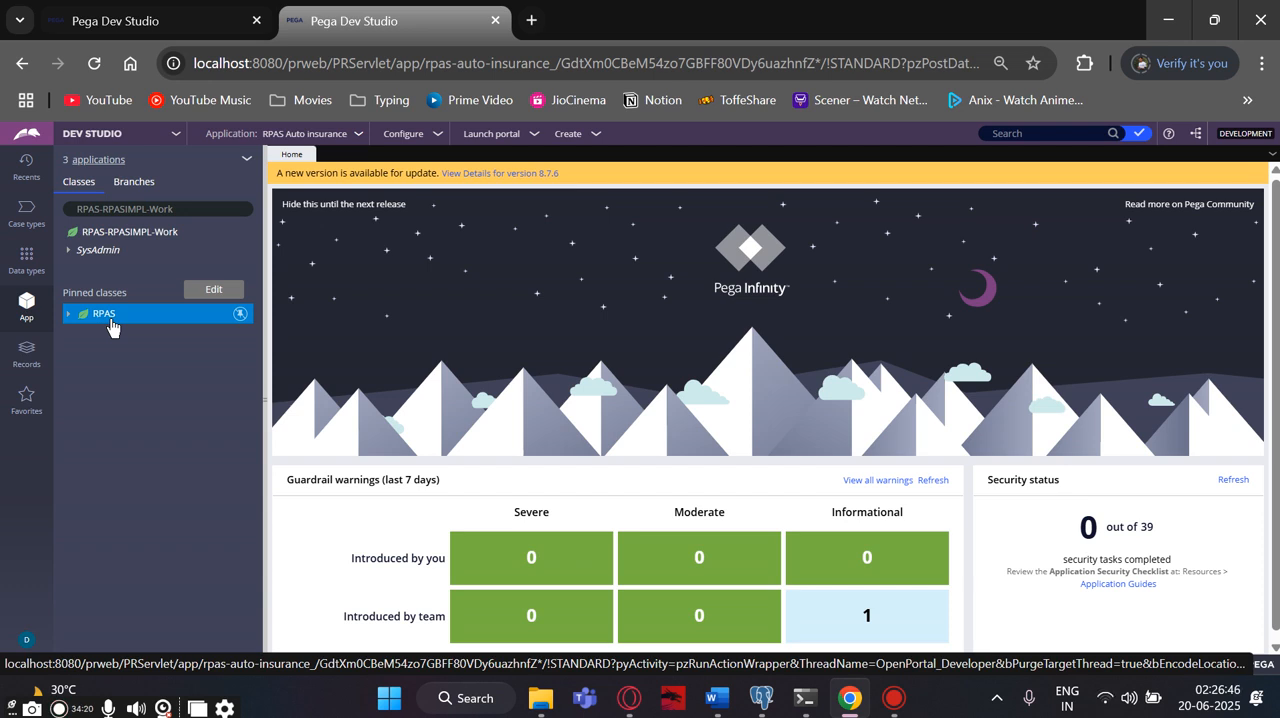
- Start creating a new user interface Section rule in the pinned RPAS class
right_click(111, 327)
mouse_move(140, 333)
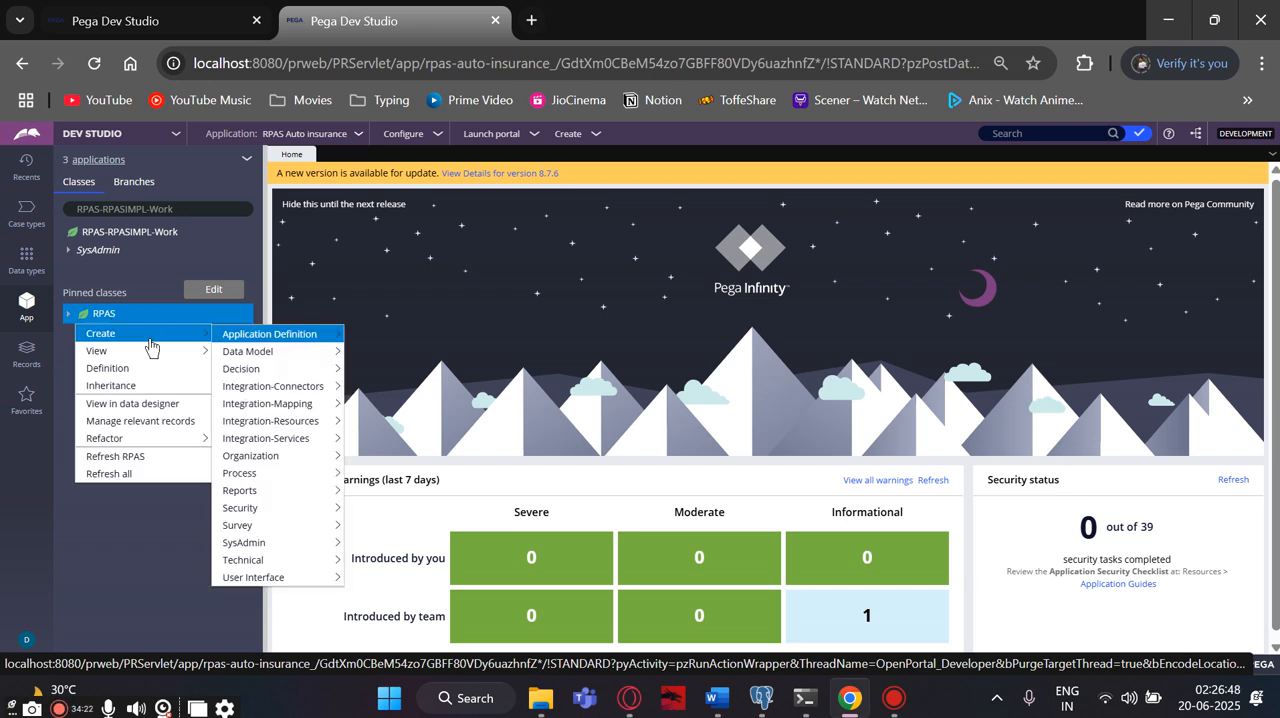
mouse_move(229, 352)
mouse_move(270, 577)
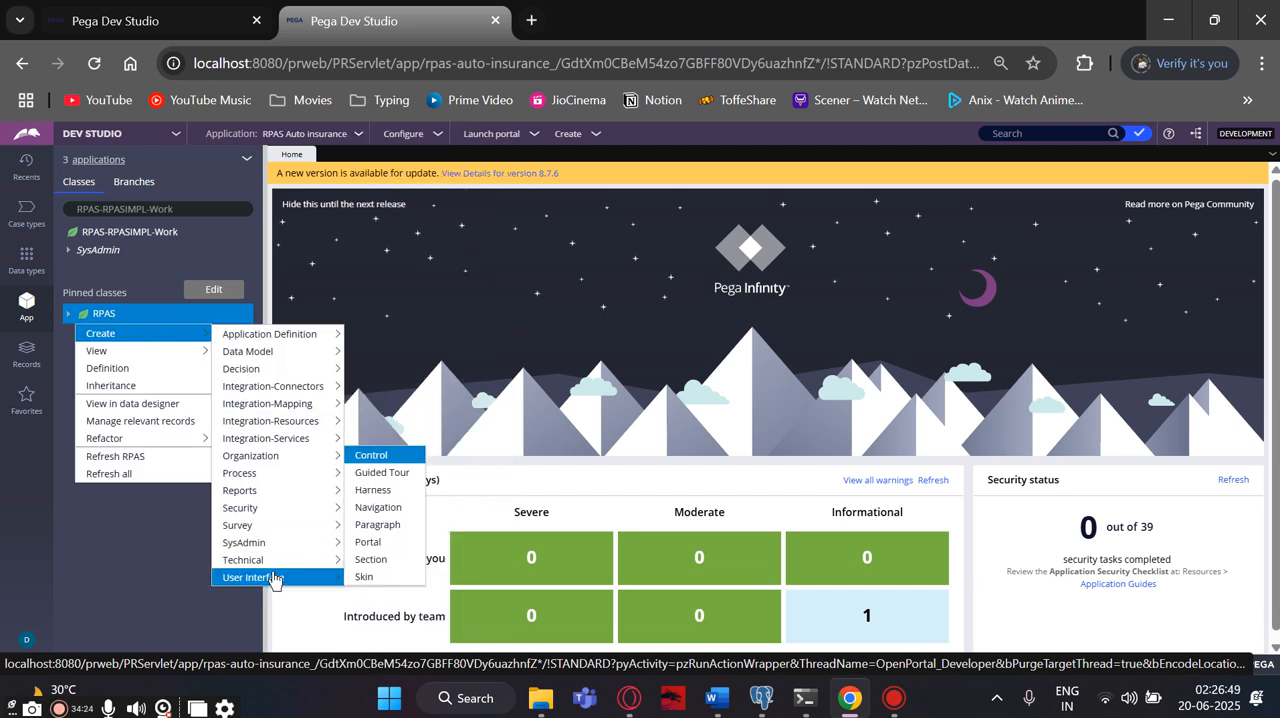
left_click(369, 562)
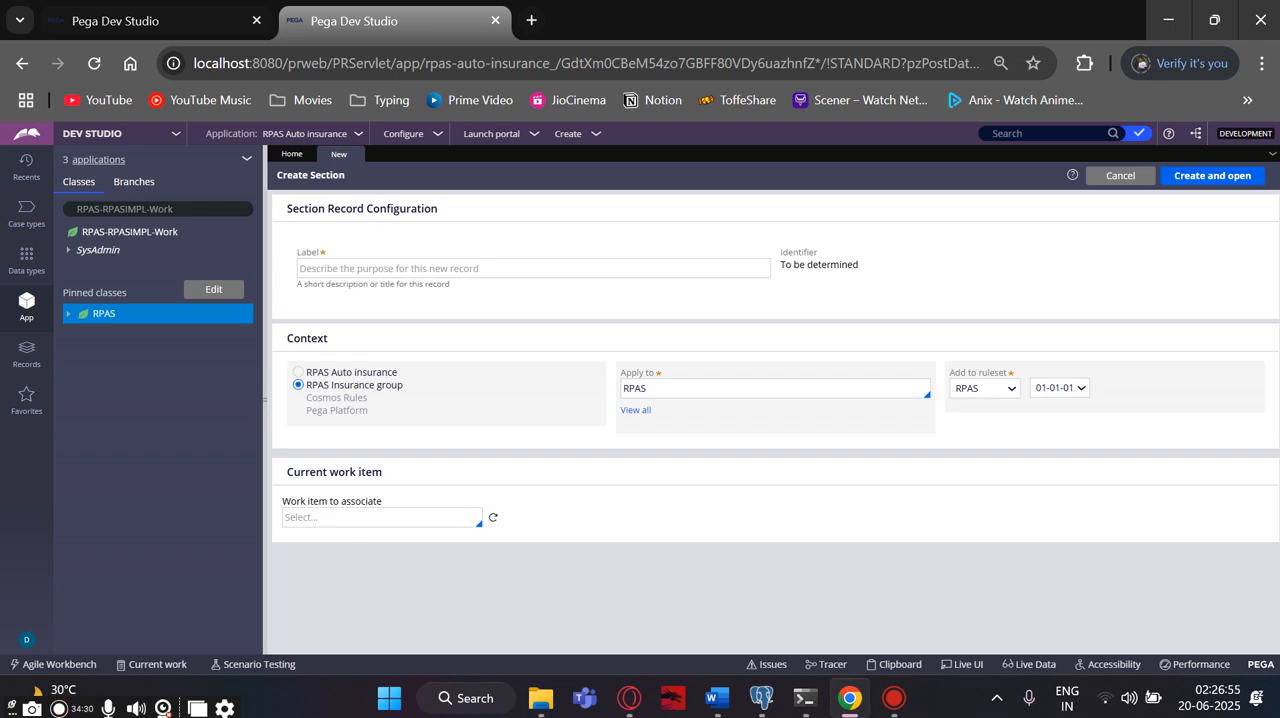
- Label the new section "Customer details SEC", then create and open its record
left_click(397, 265)
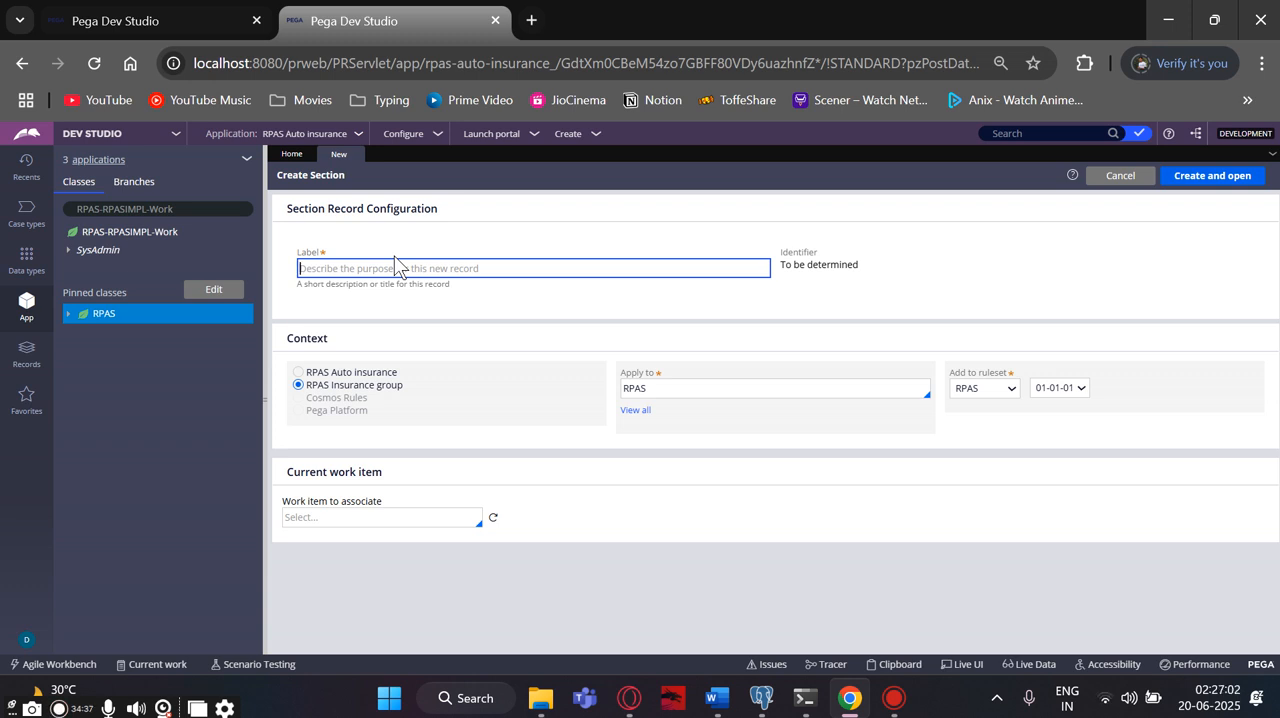
type("Cu")
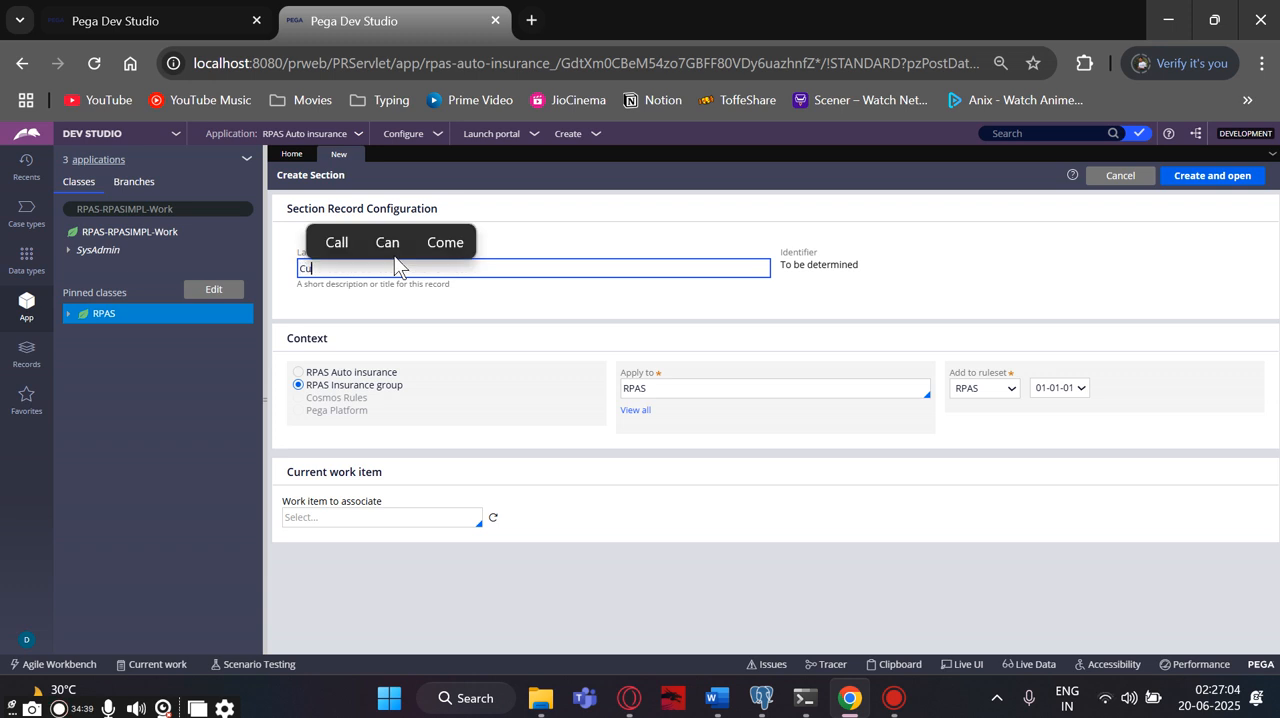
type("stomer")
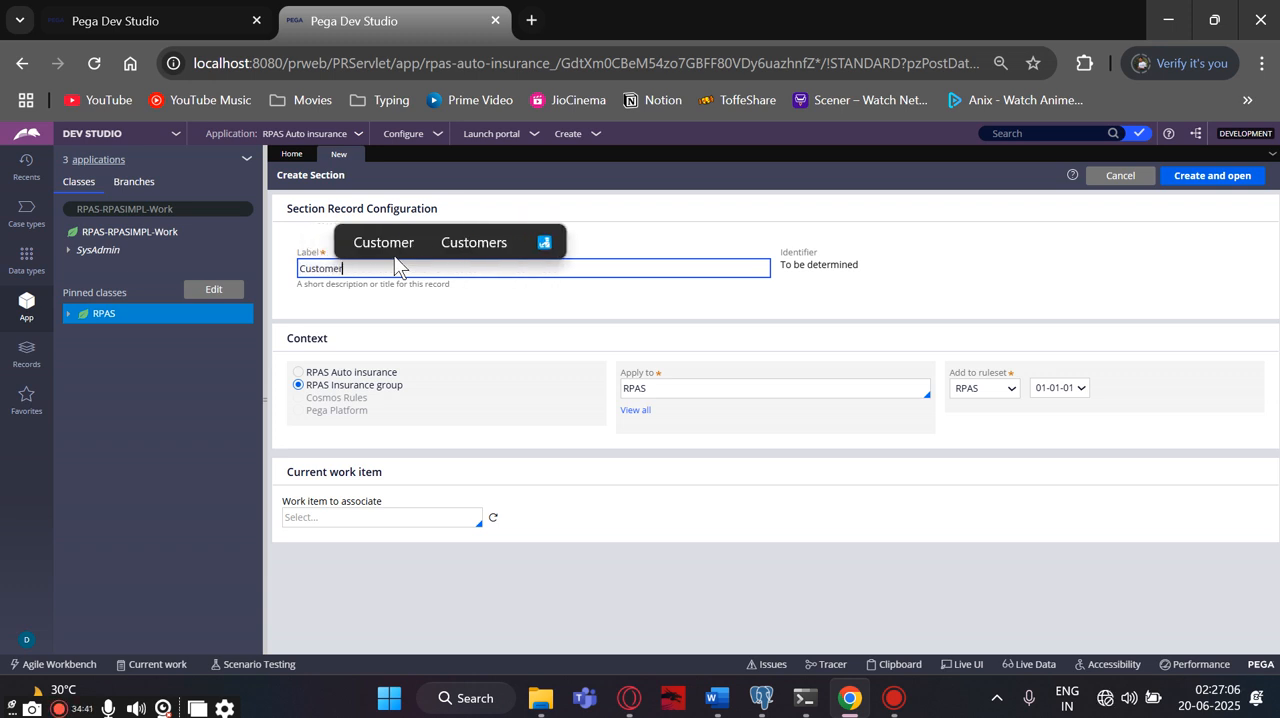
type(" detail")
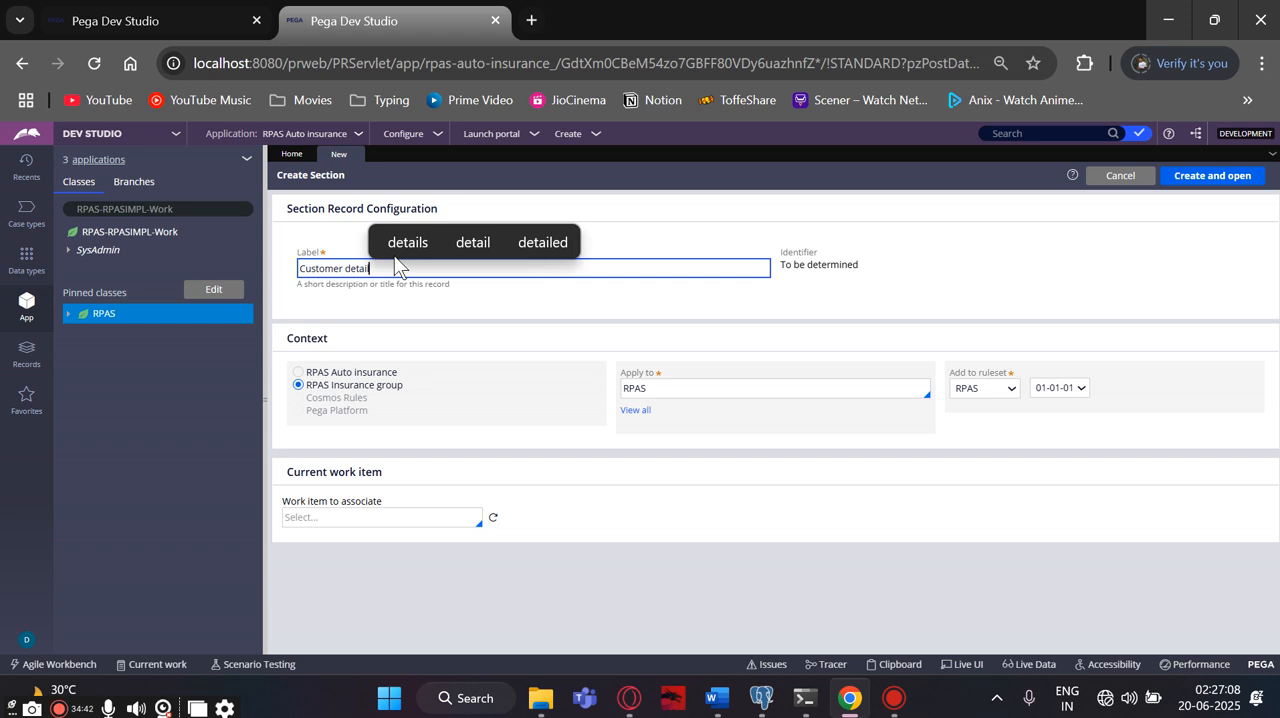
type("sSEC")
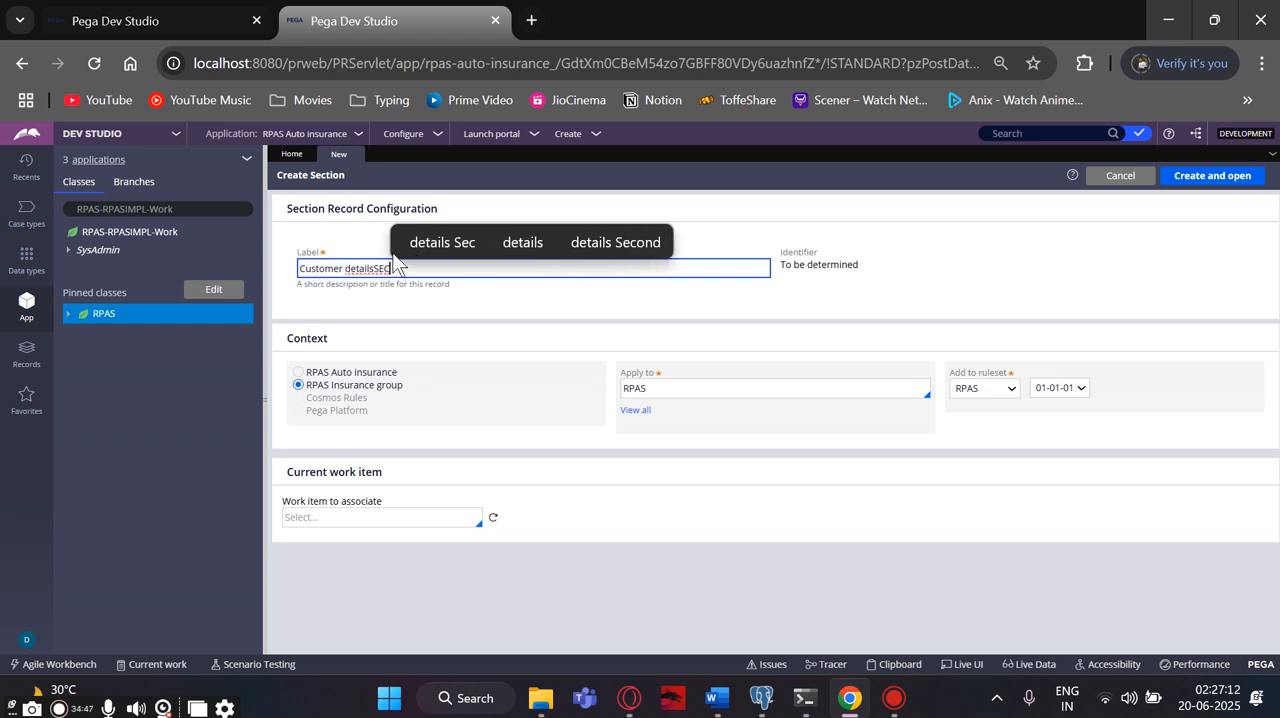
left_click(374, 268)
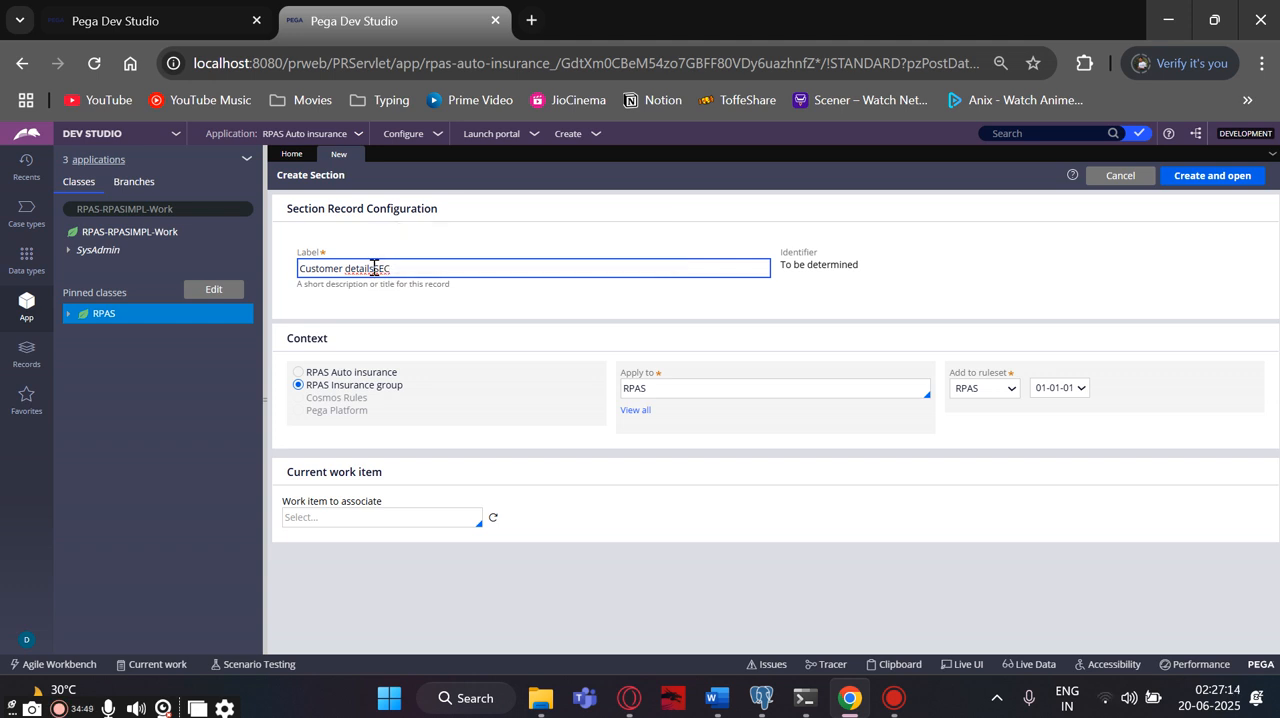
key("BackSpace")
type("ls")
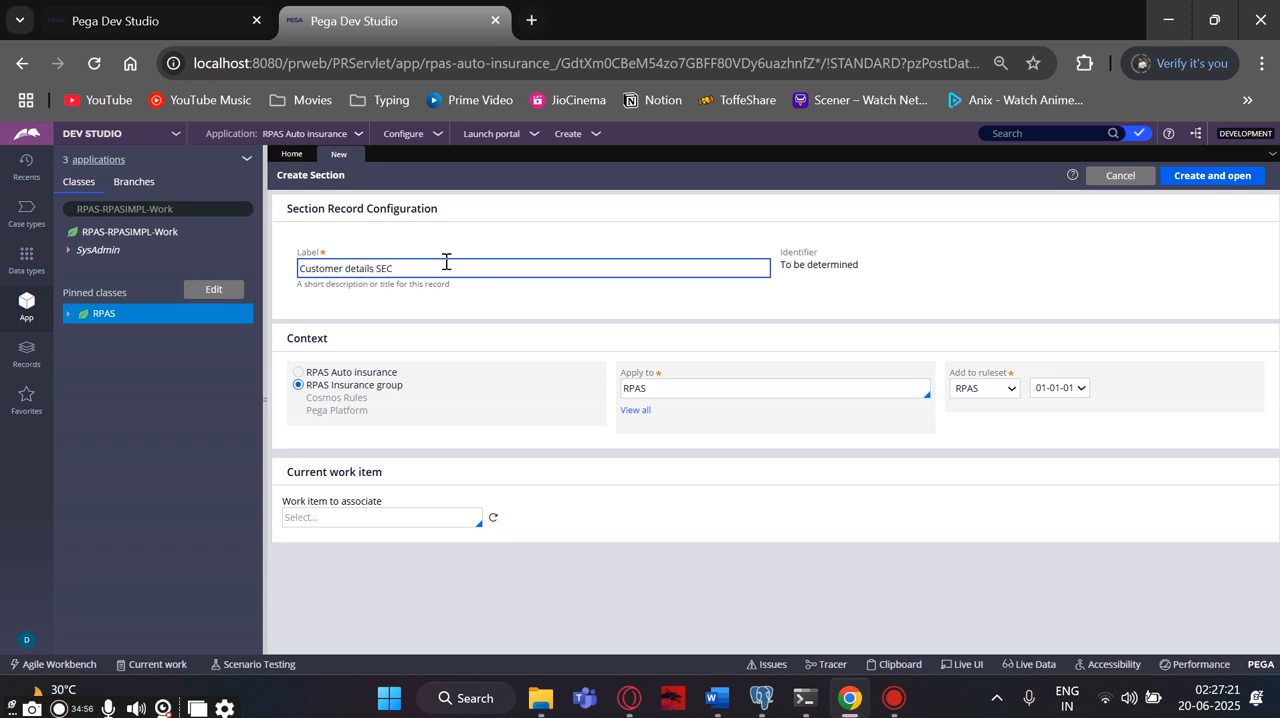
left_click(745, 303)
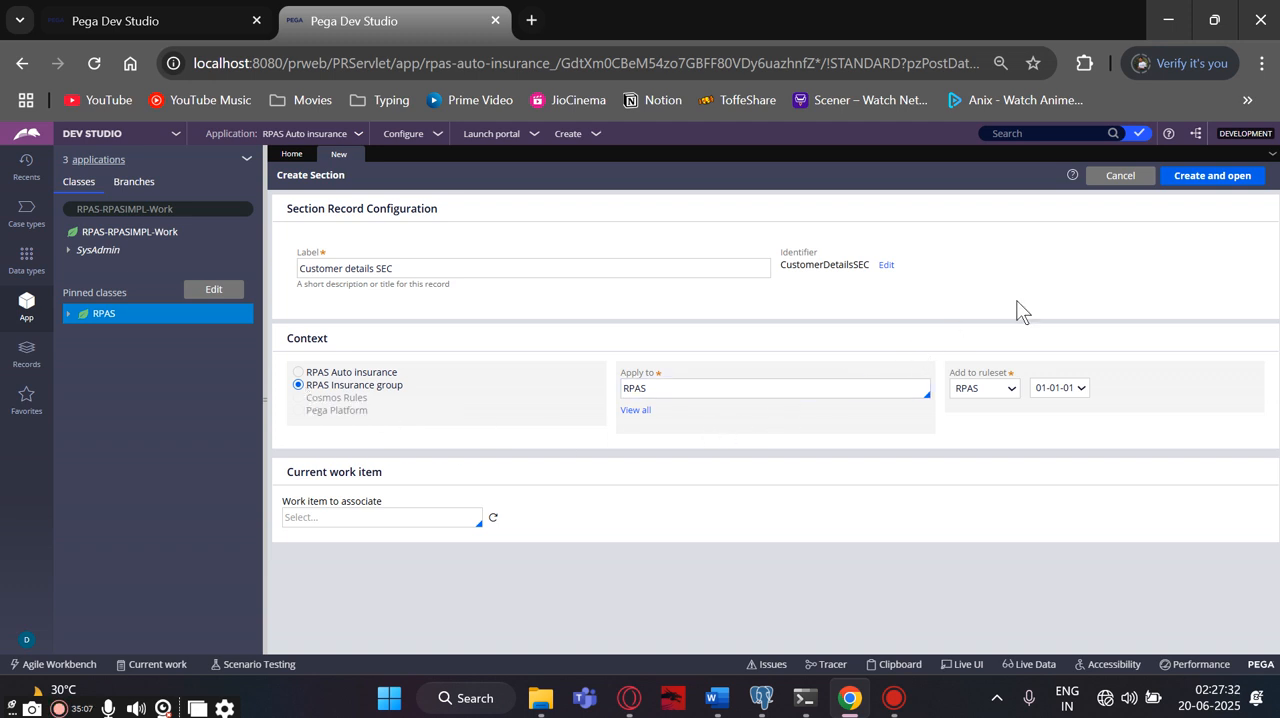
left_click(1183, 185)
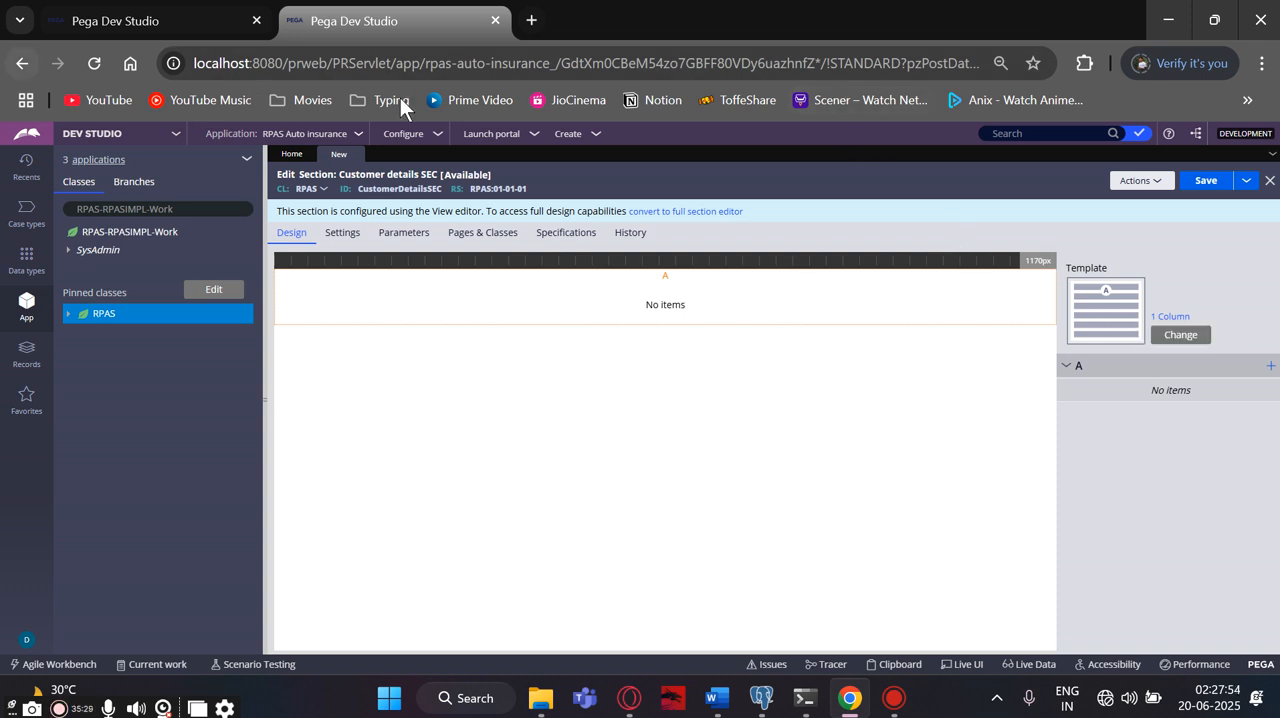
- Convert the templated Customer details SEC section to a full section editor and confirm the conversion
left_click(656, 212)
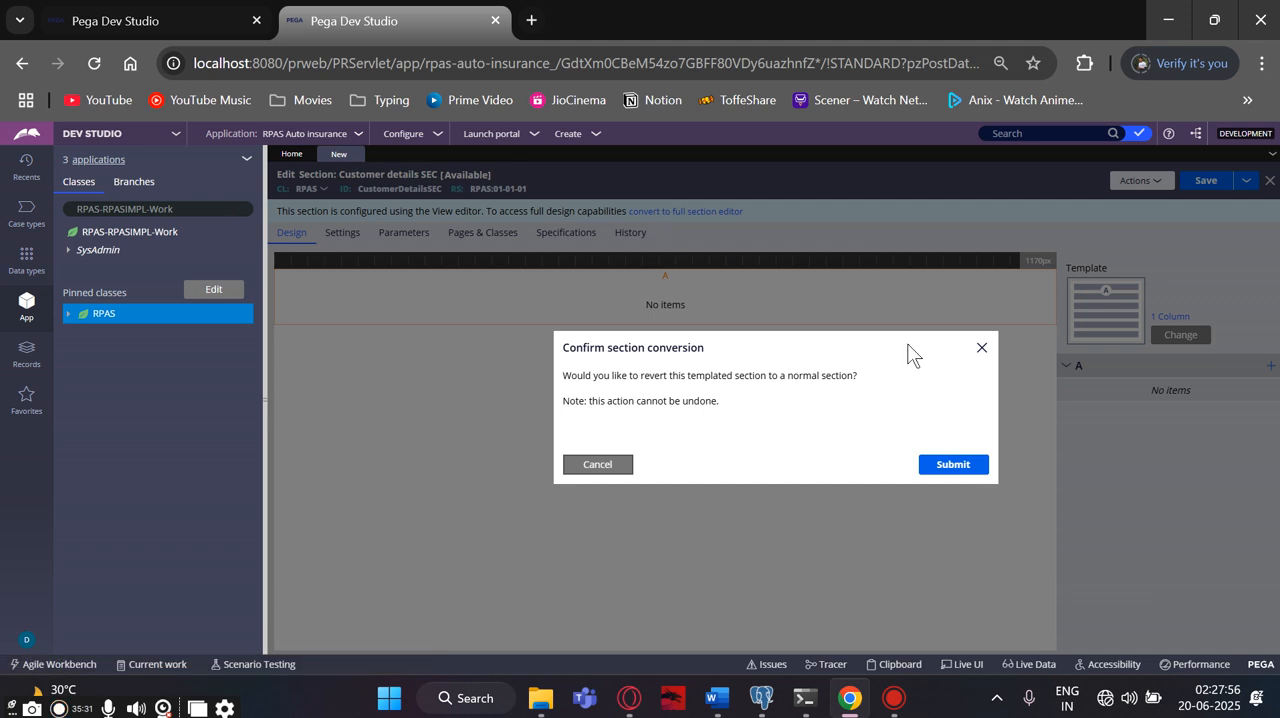
left_click(940, 465)
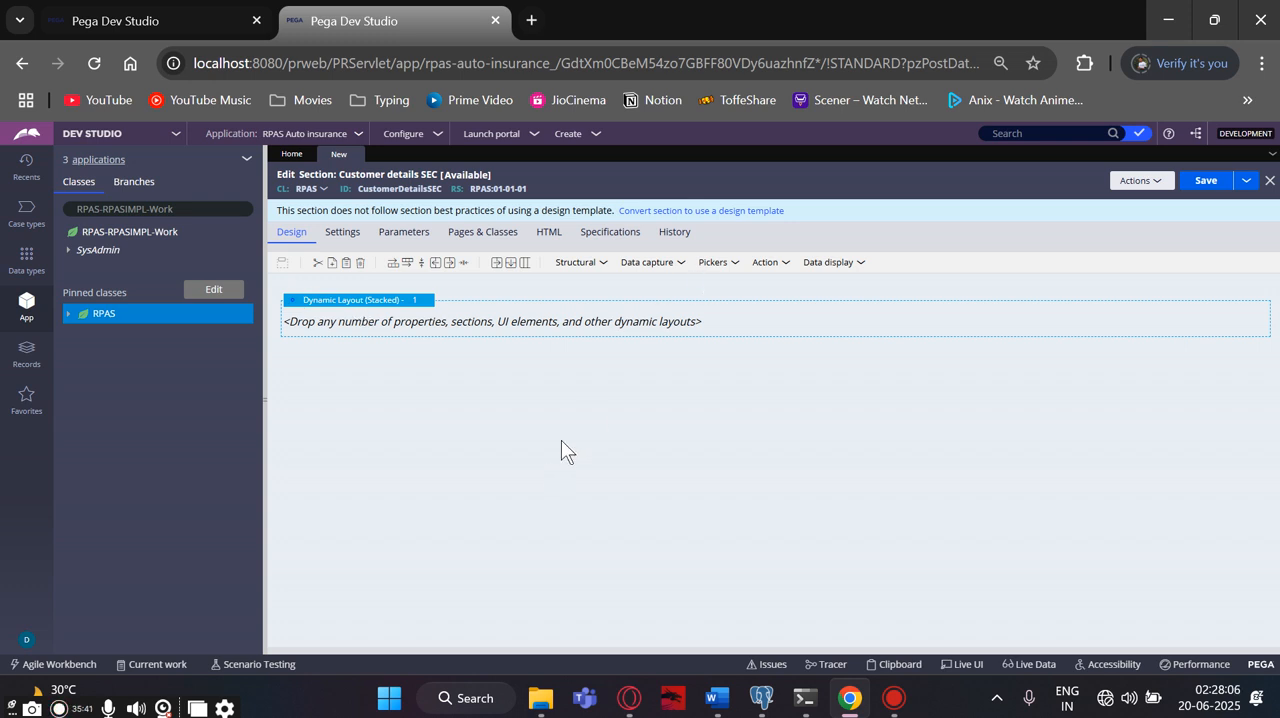
- Add a Text input control to the stacked dynamic layout of the Customer details SEC section
left_click(664, 266)
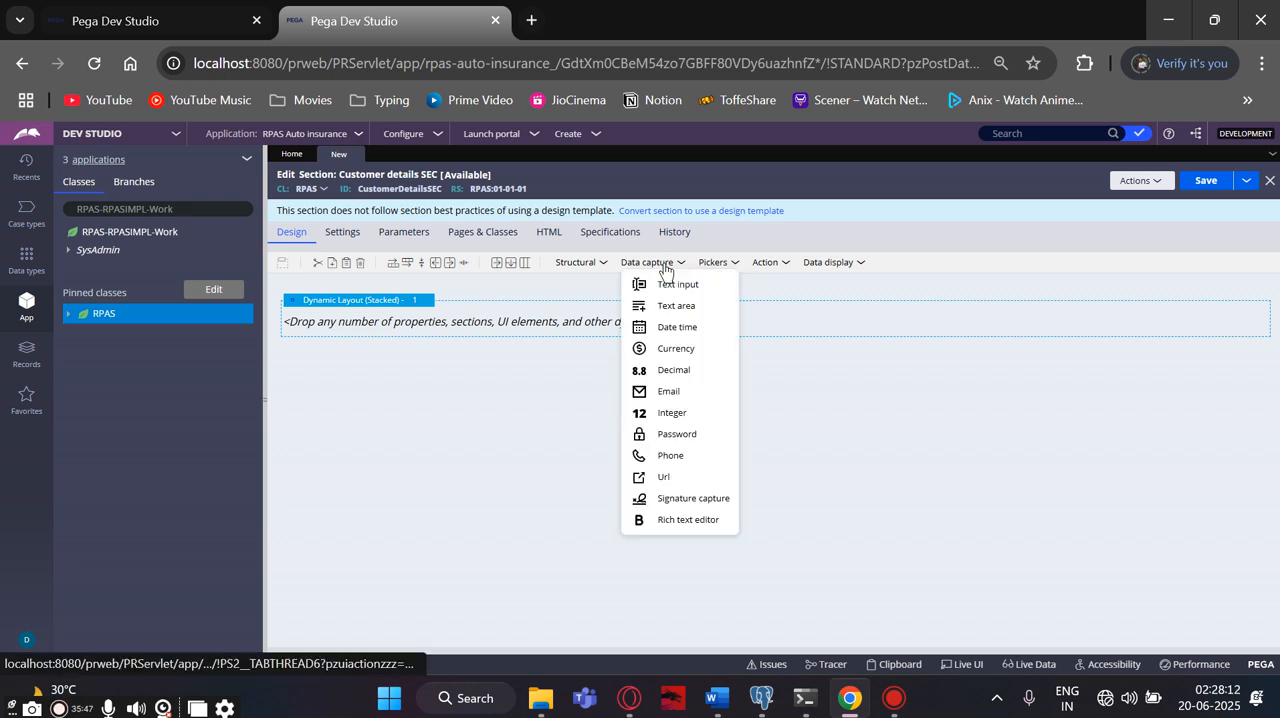
left_click_drag(666, 287, 523, 312)
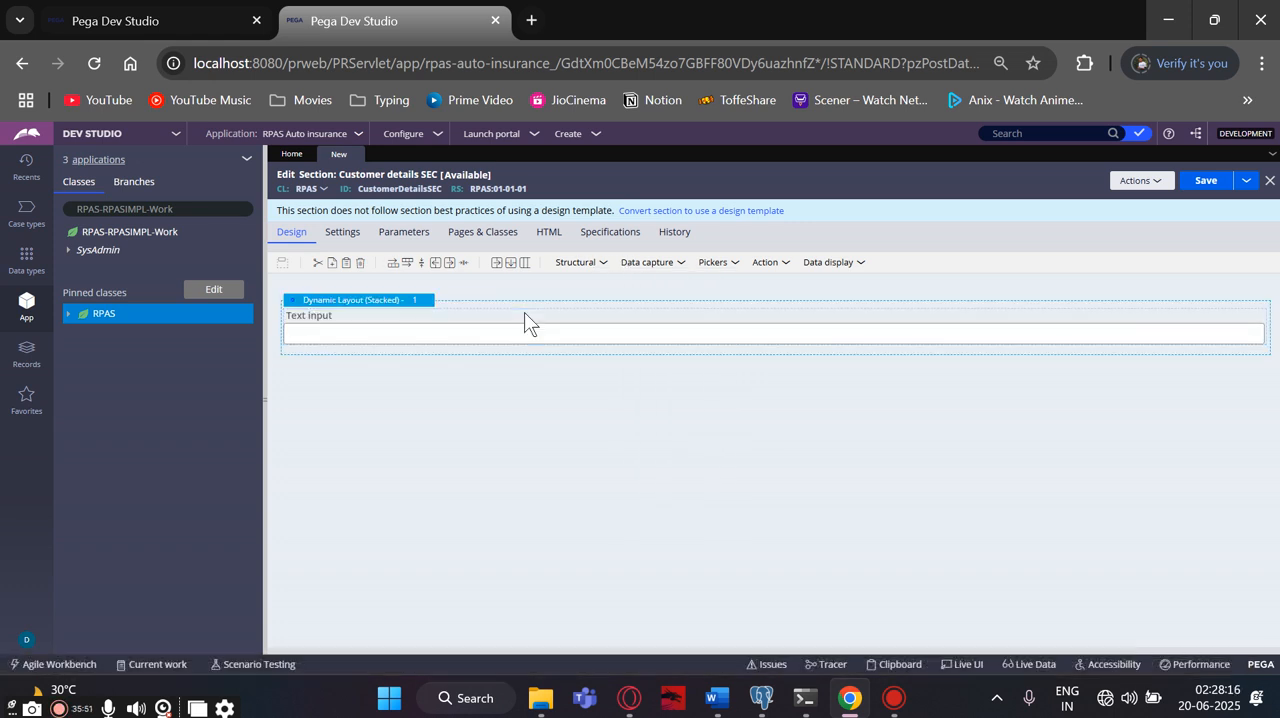
left_click(652, 265)
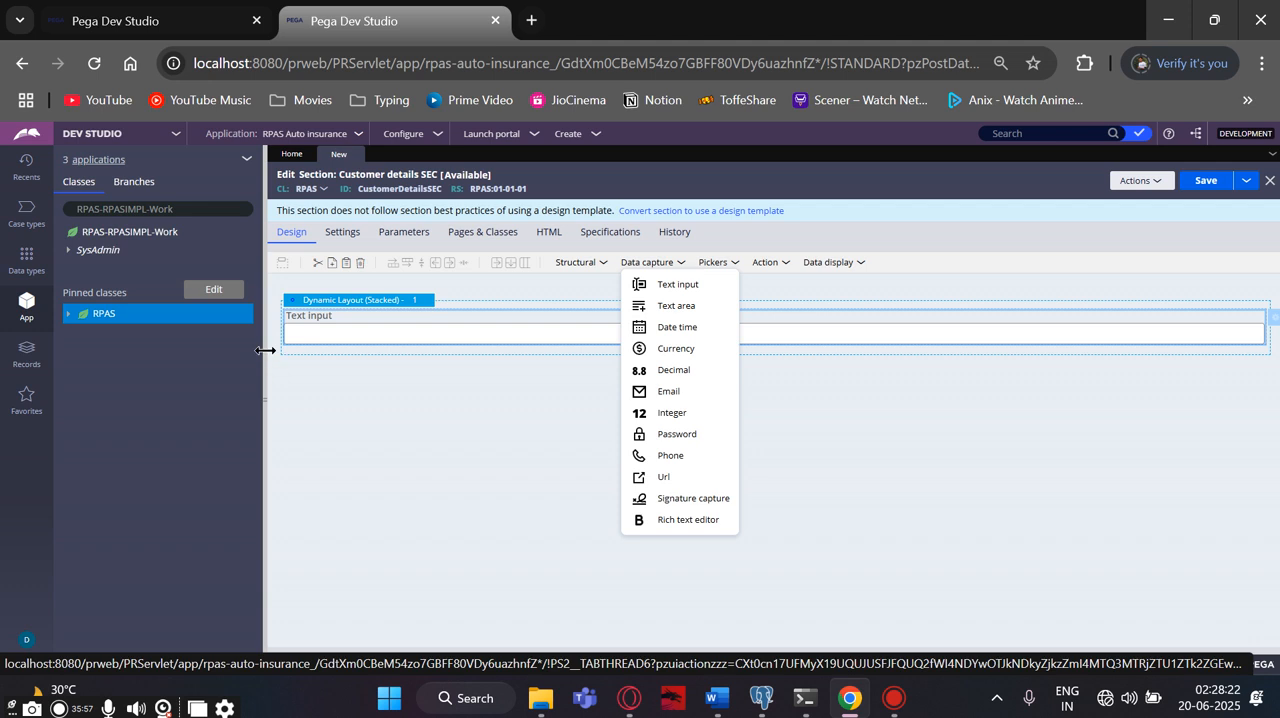
- Open the text input's cell properties and bind it to the .FirstName property
left_click(338, 331)
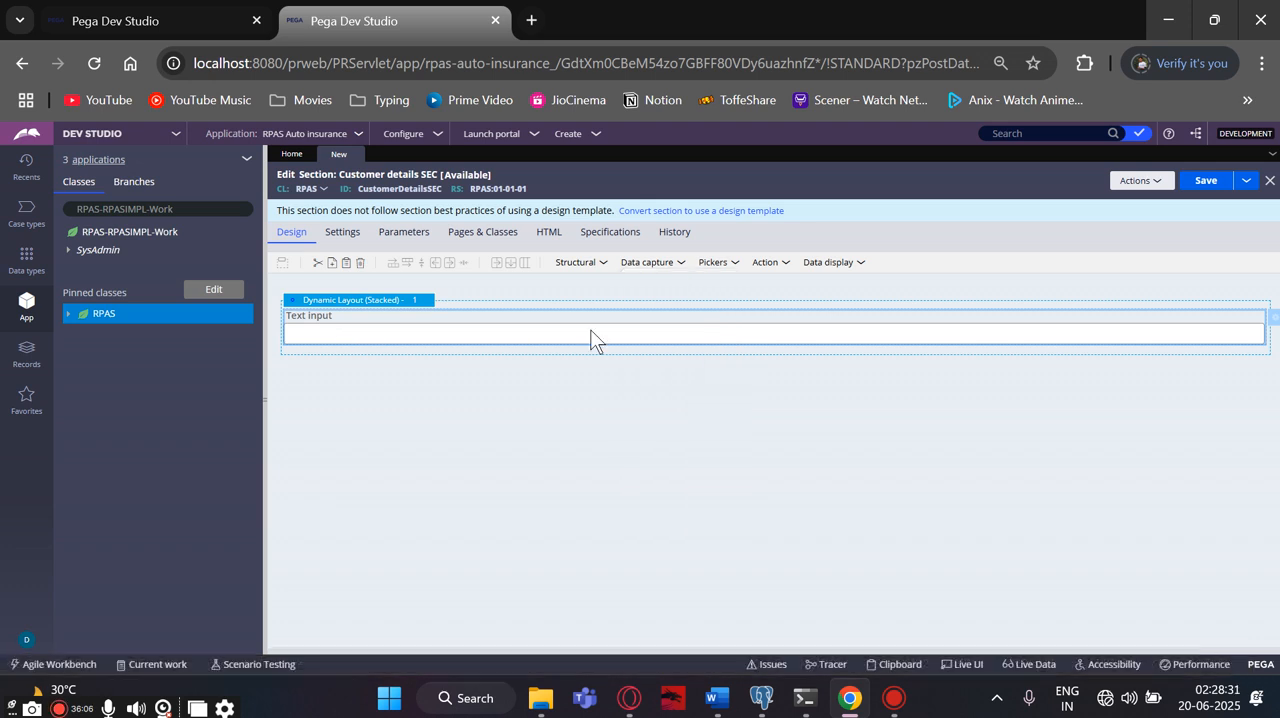
left_click(1272, 319)
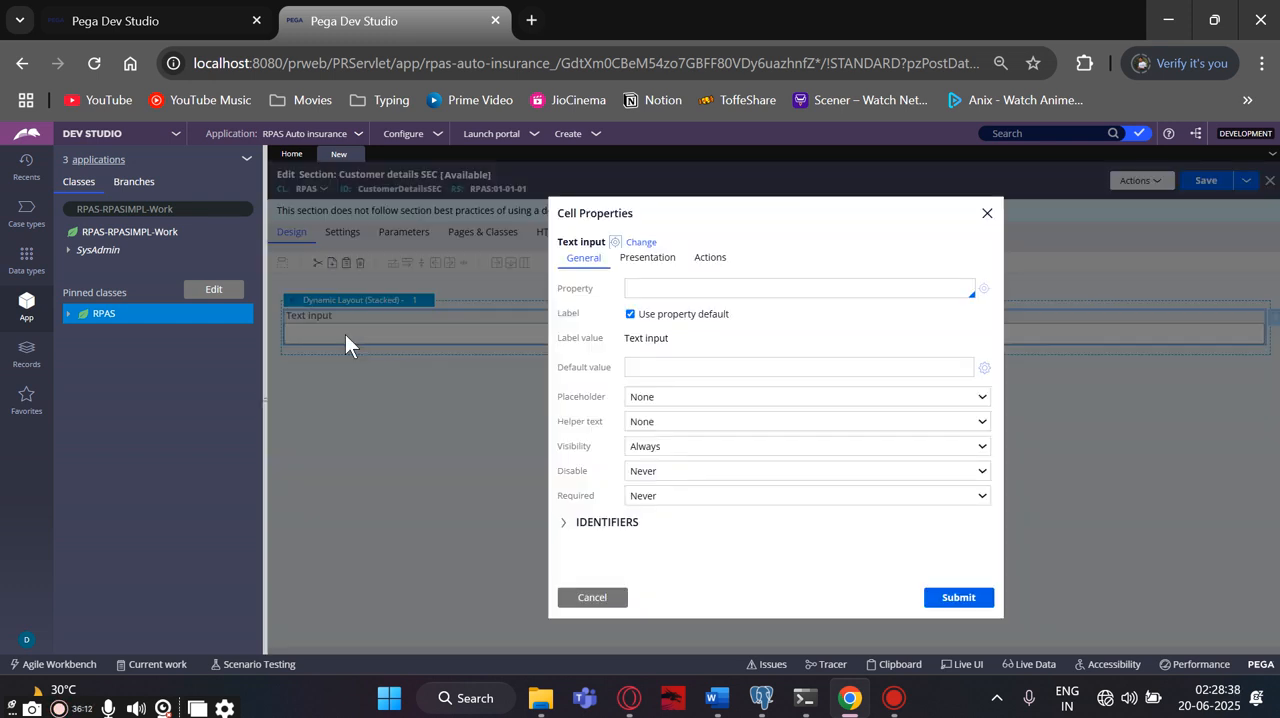
left_click(637, 292)
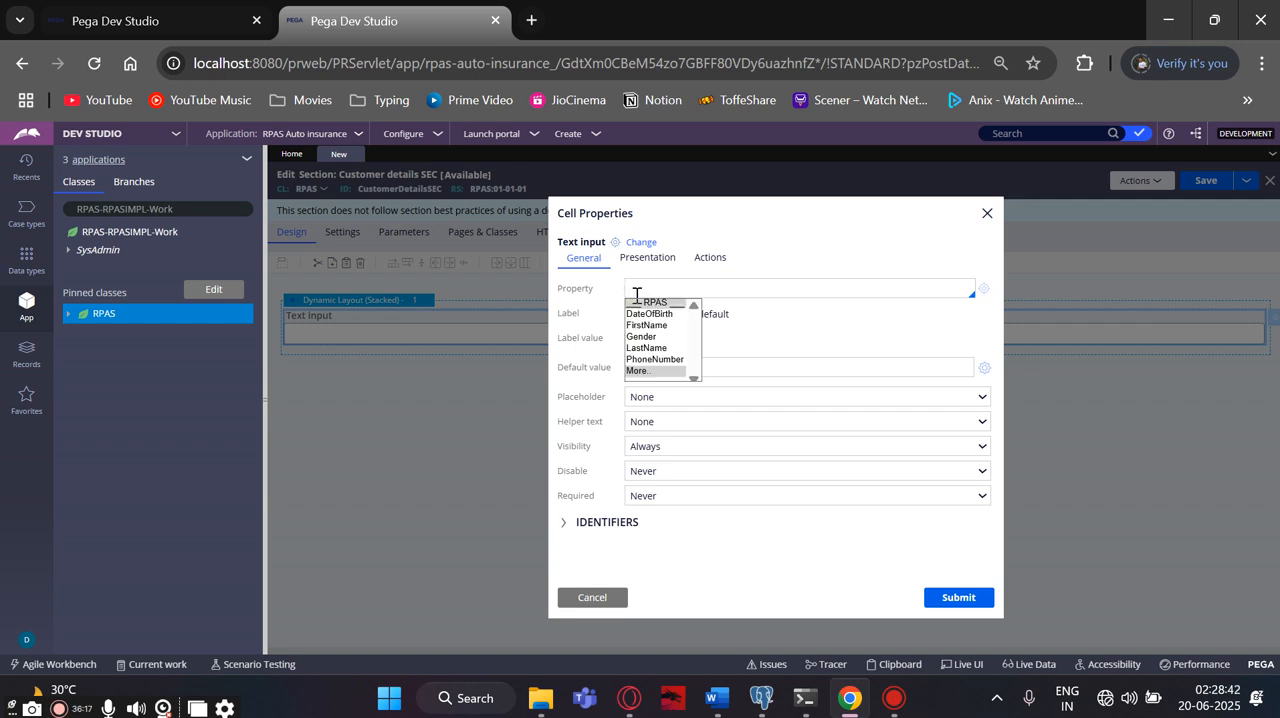
left_click(645, 325)
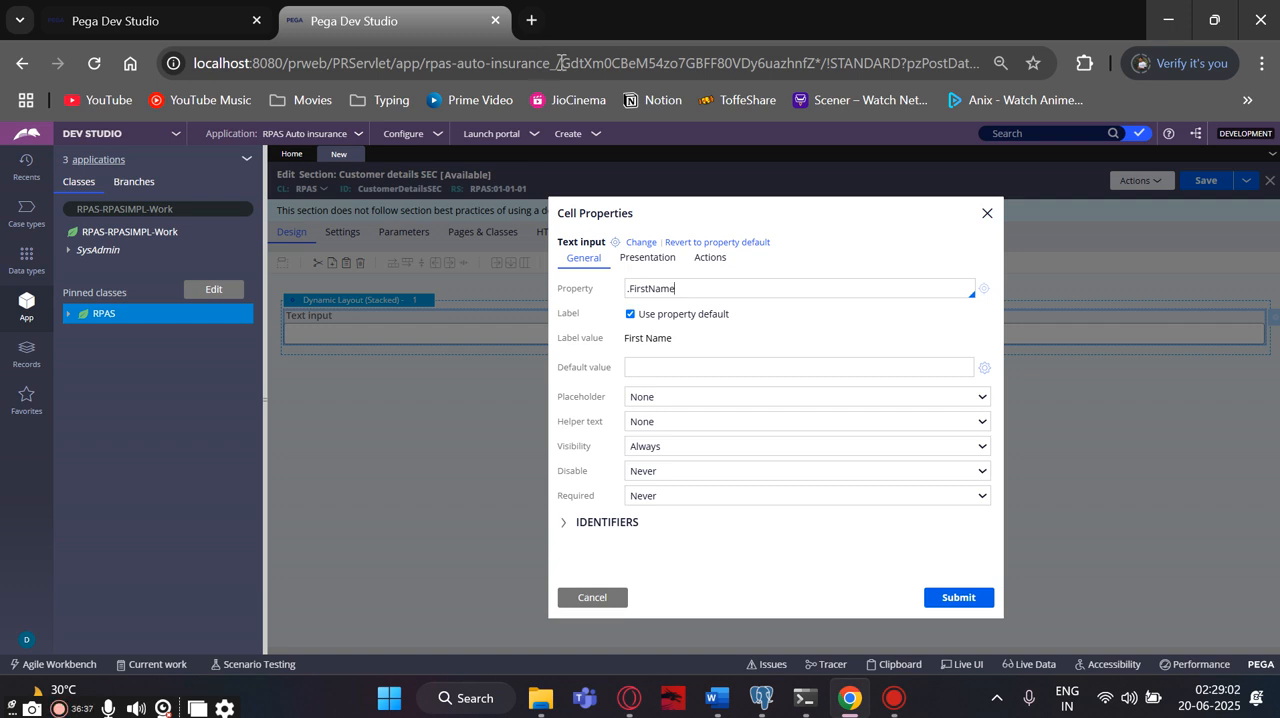
left_click(533, 21)
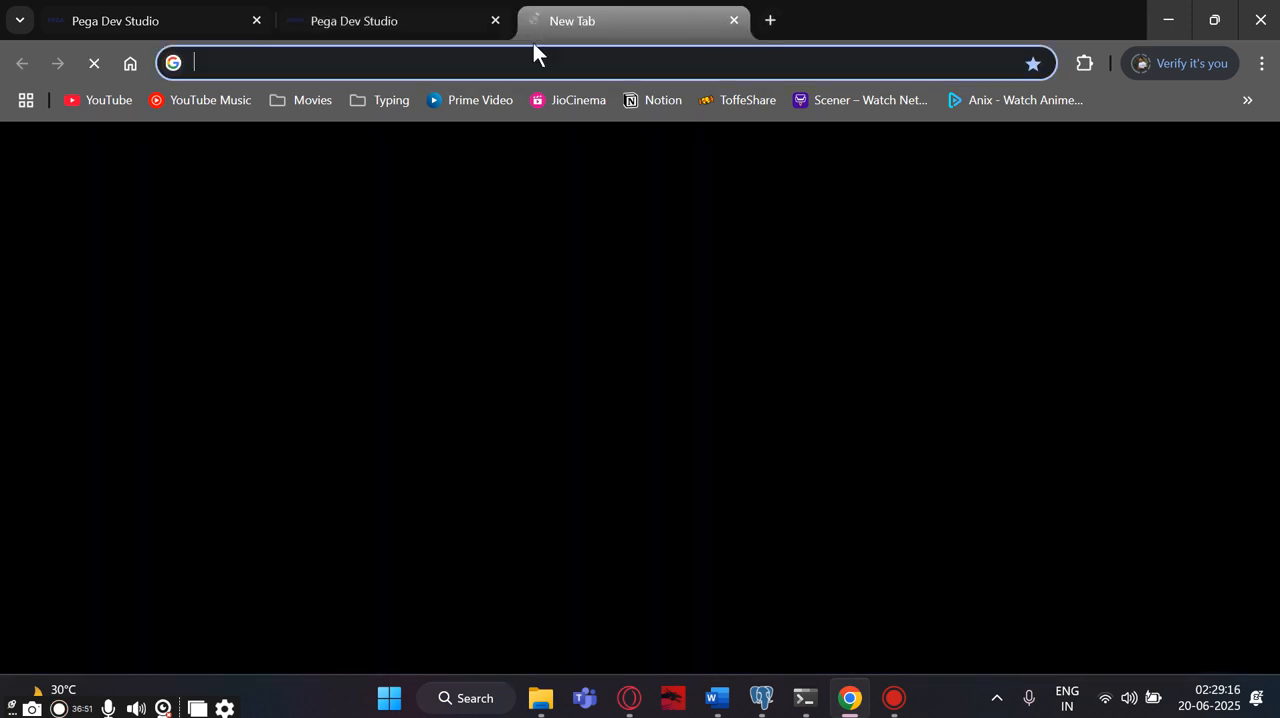
type("fb")
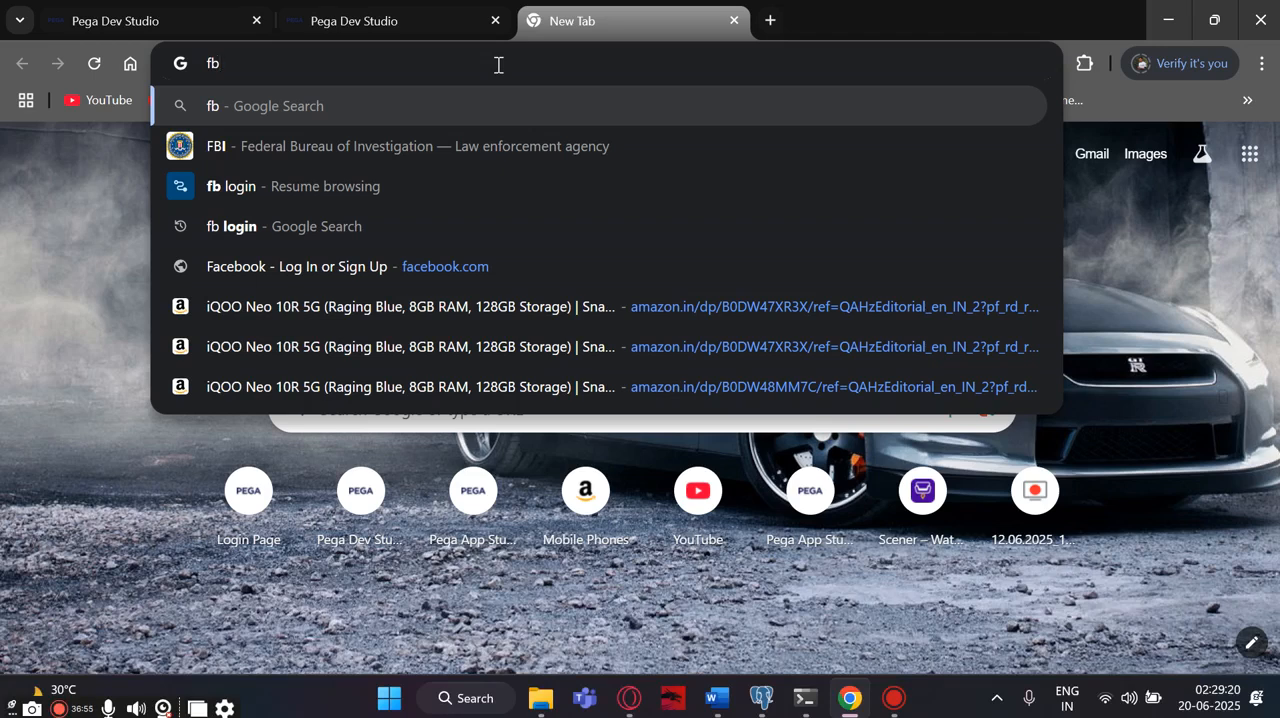
type(".com")
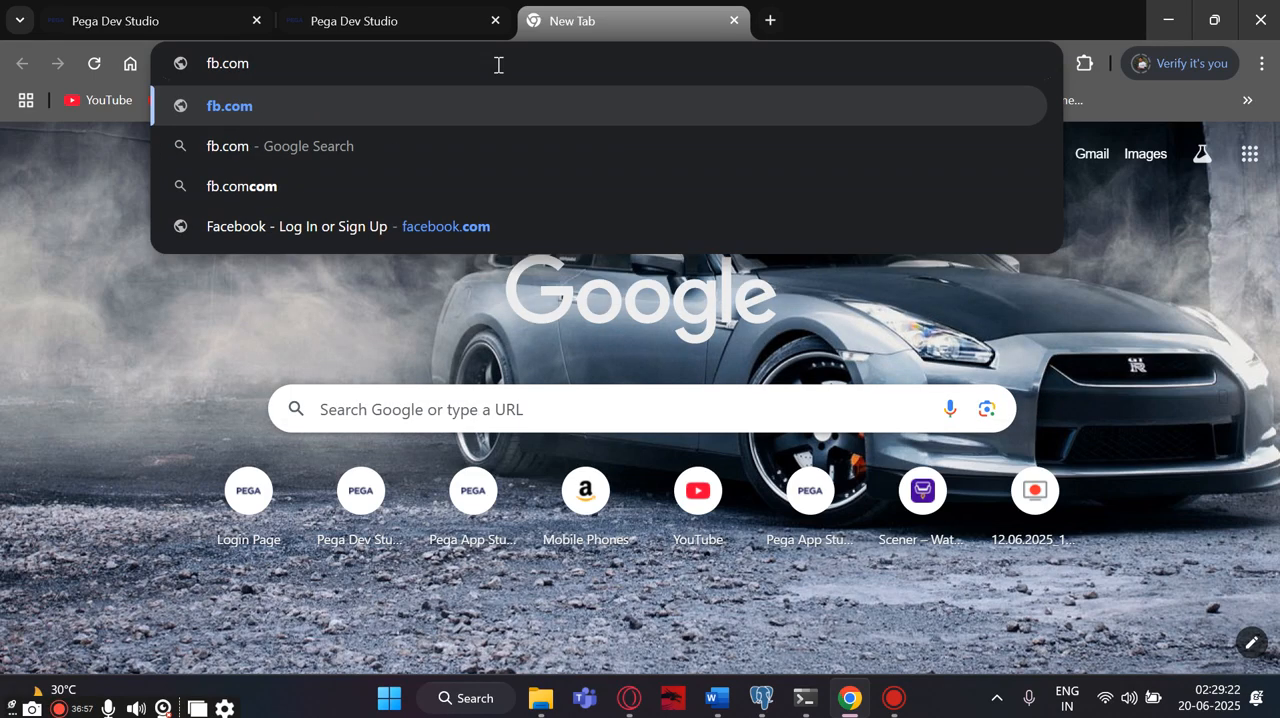
key("Return")
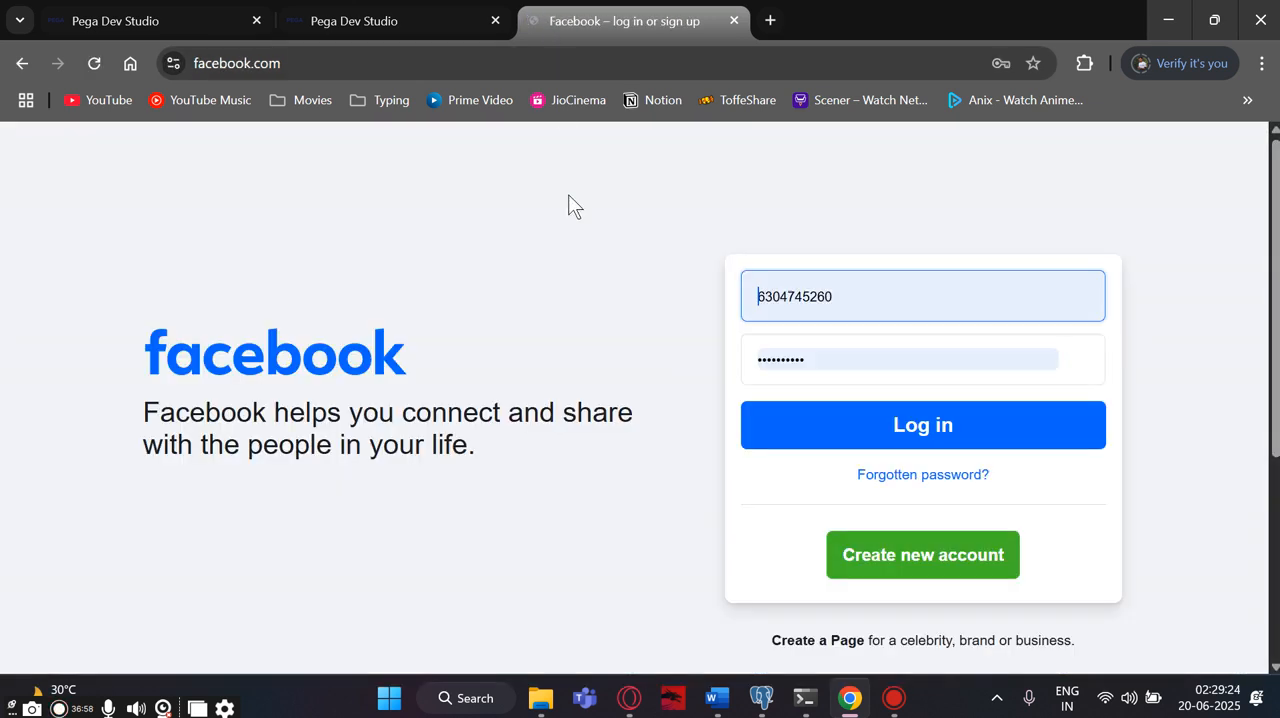
scroll(508, 430, "down", 3)
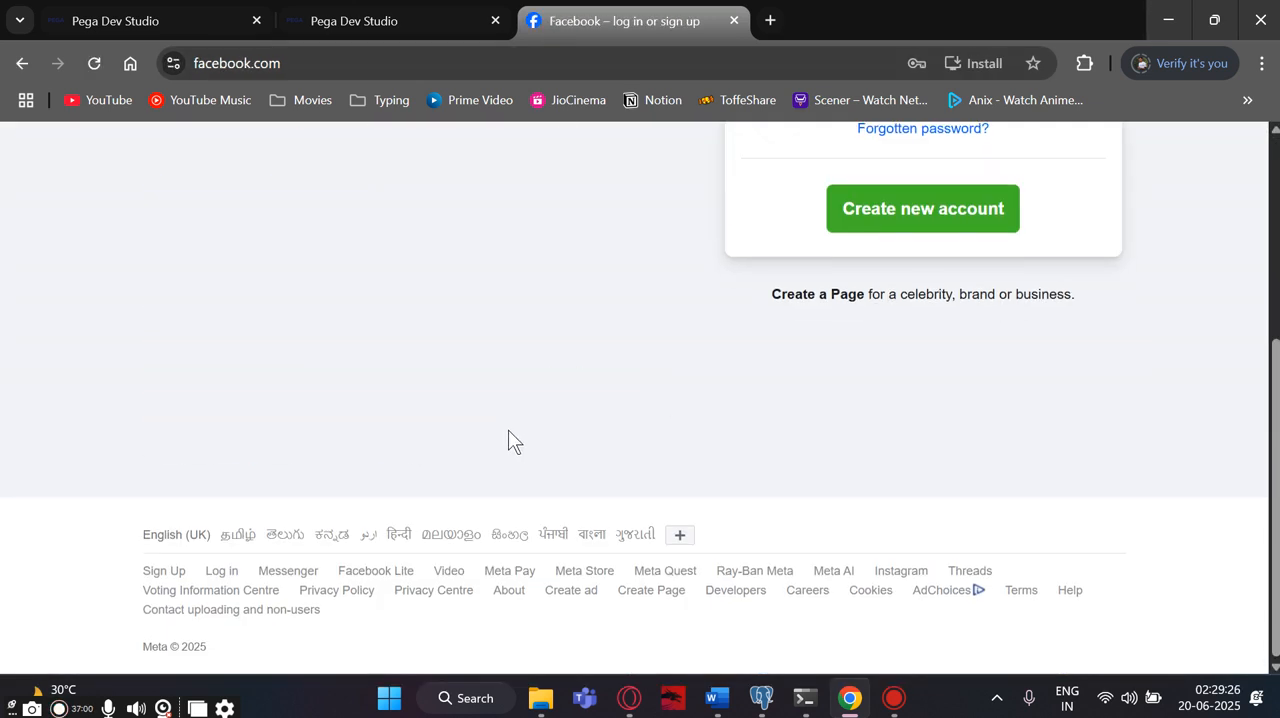
scroll(509, 430, "up", 3)
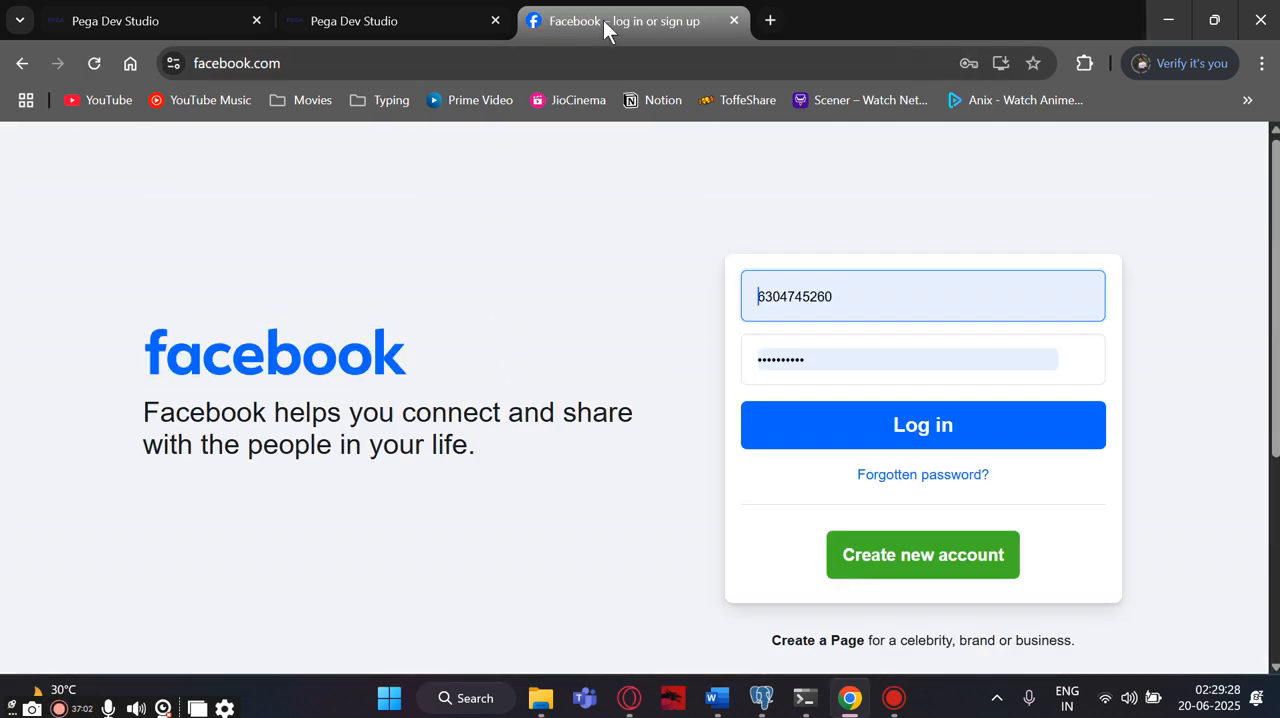
left_click(22, 63)
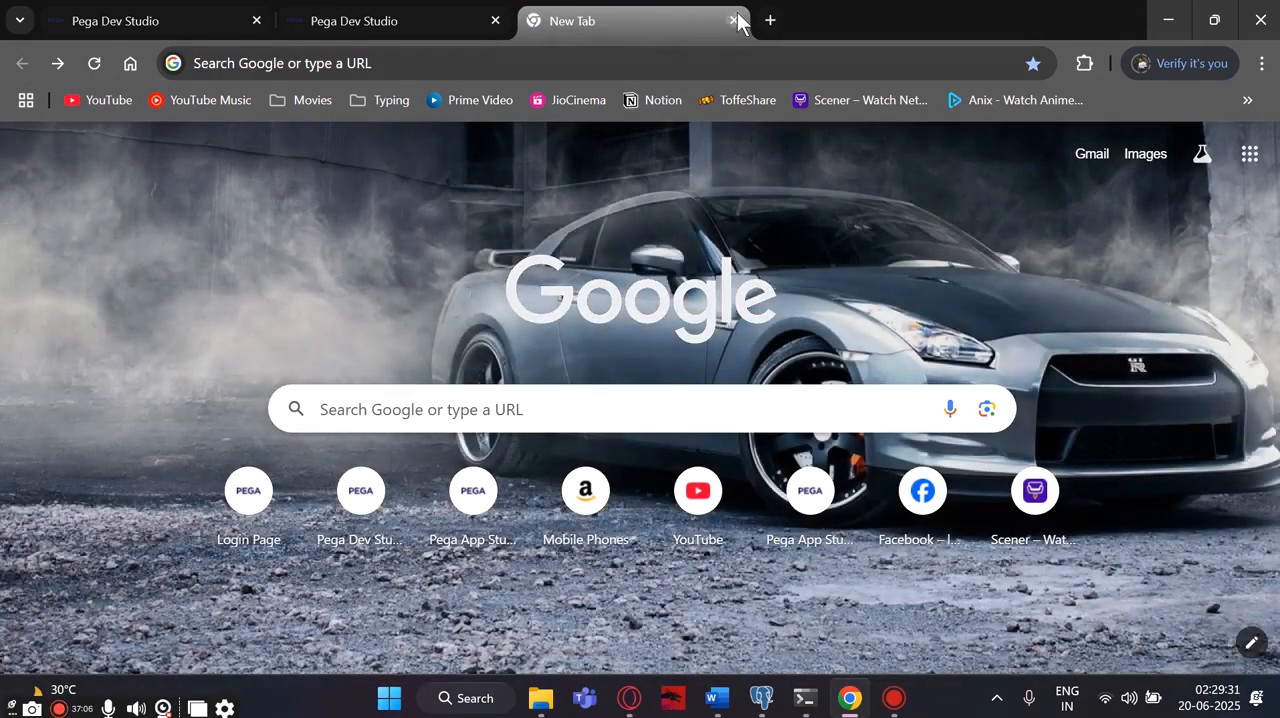
left_click(734, 20)
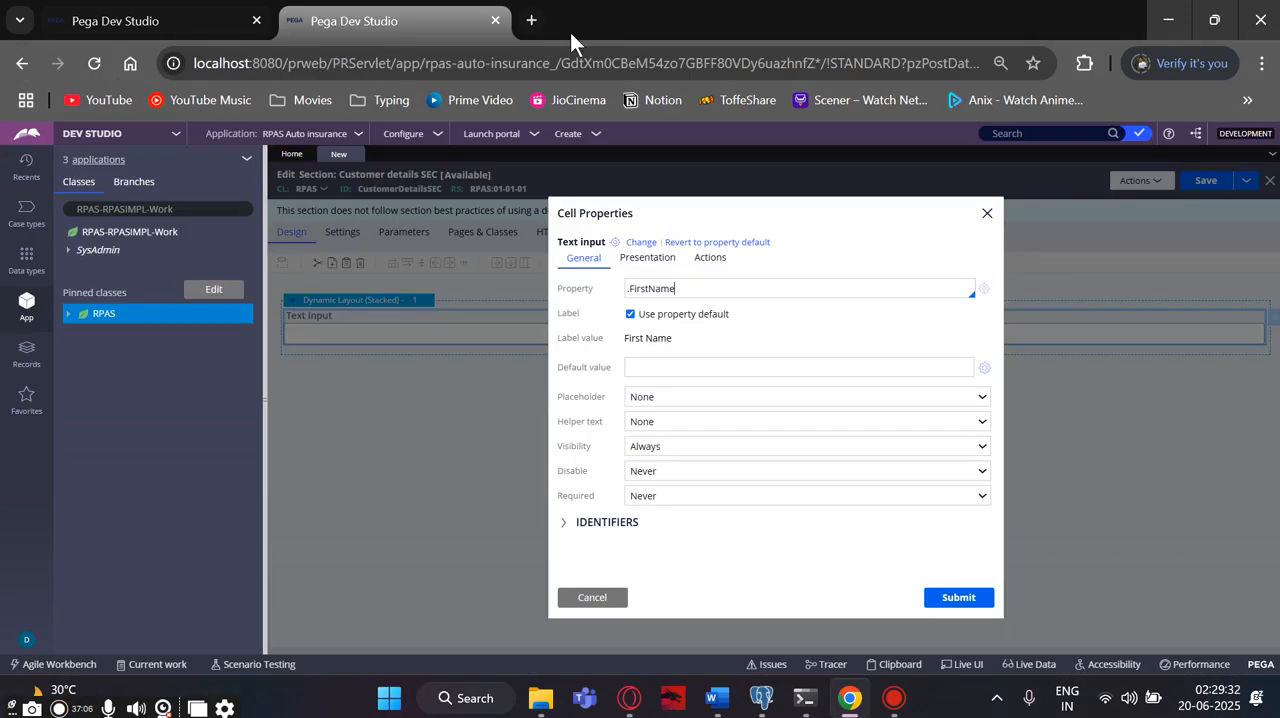
- Search the web for facebook in a new browser tab and open the Facebook login page
left_click(531, 20)
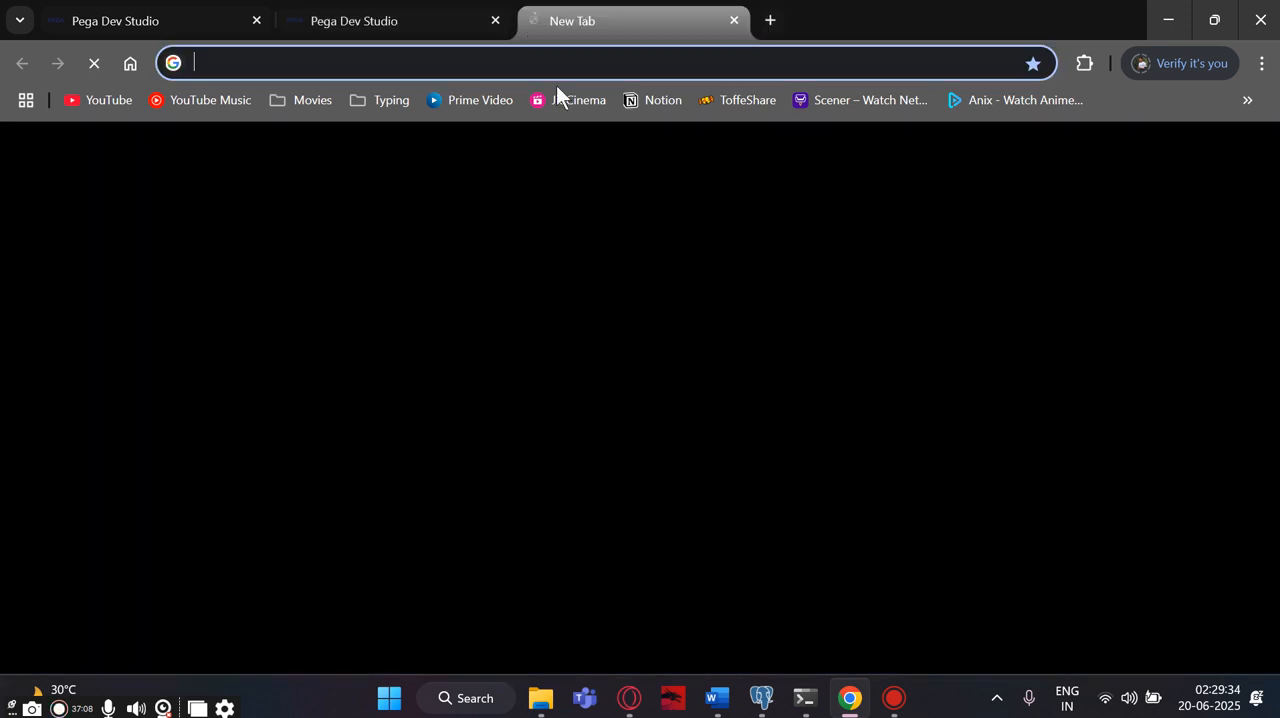
type("facebook")
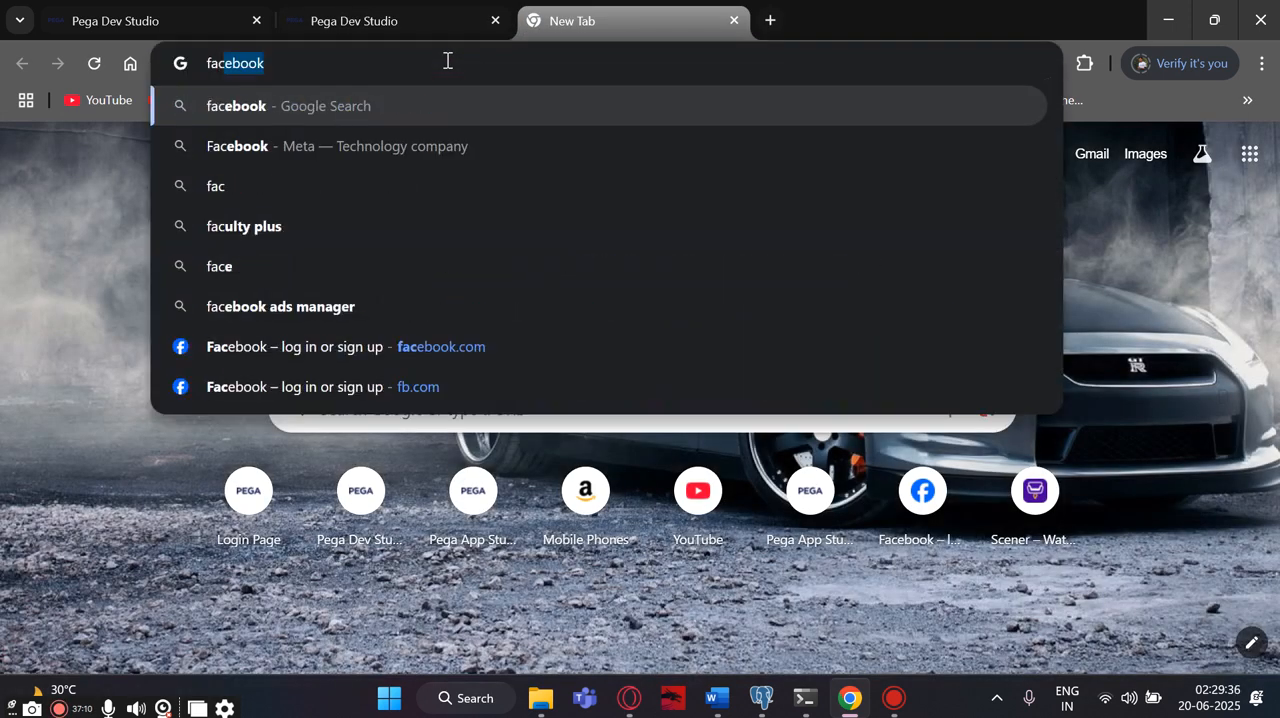
left_click(438, 118)
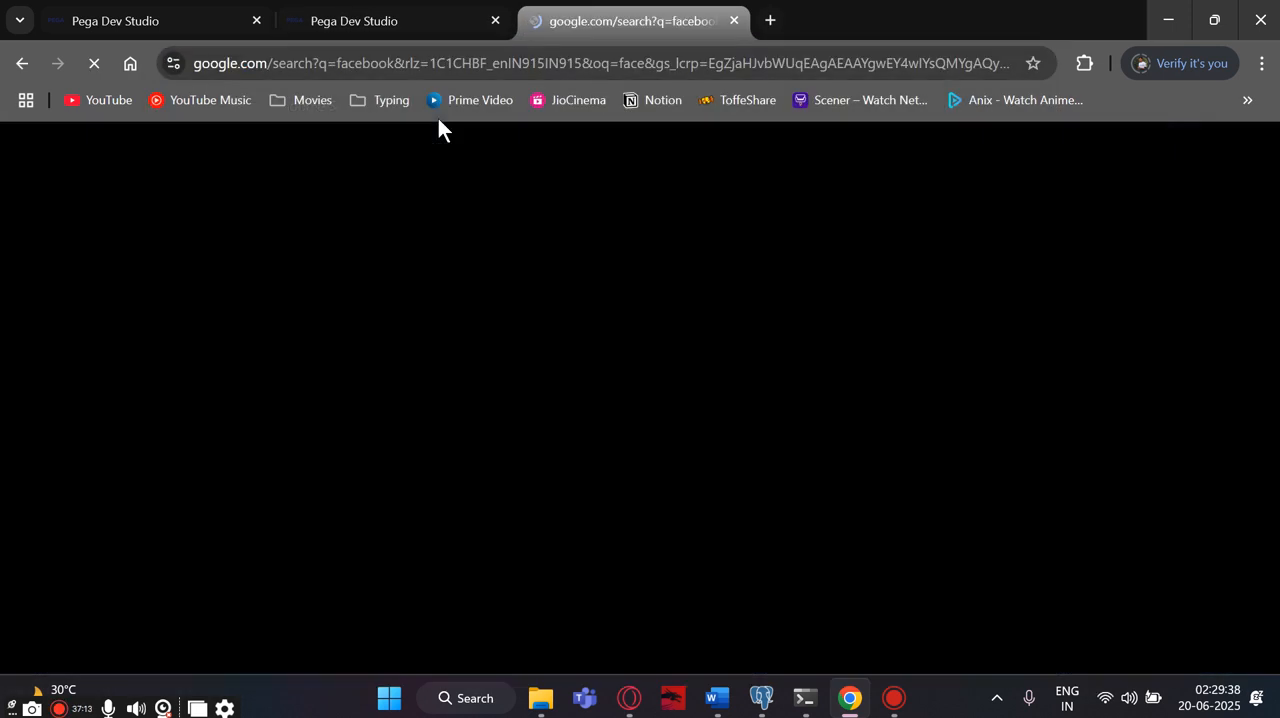
scroll(198, 363, "down", 3)
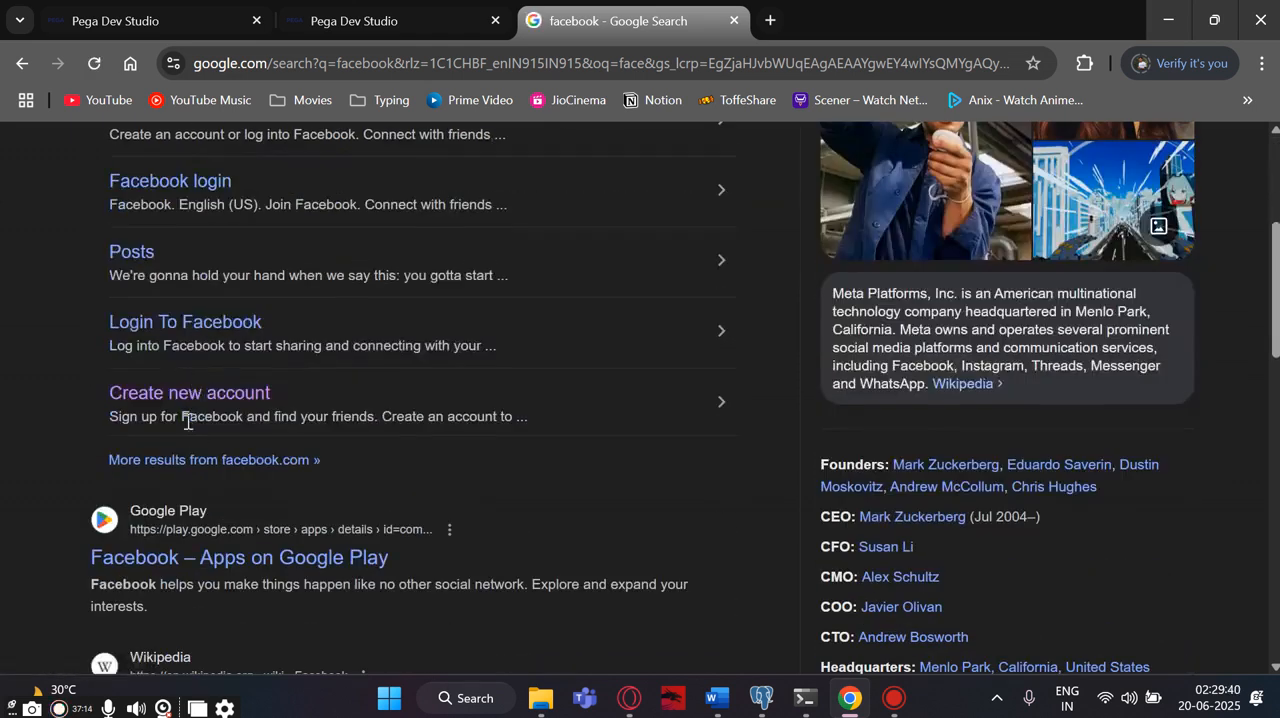
scroll(214, 463, "up", 3)
left_click(198, 342)
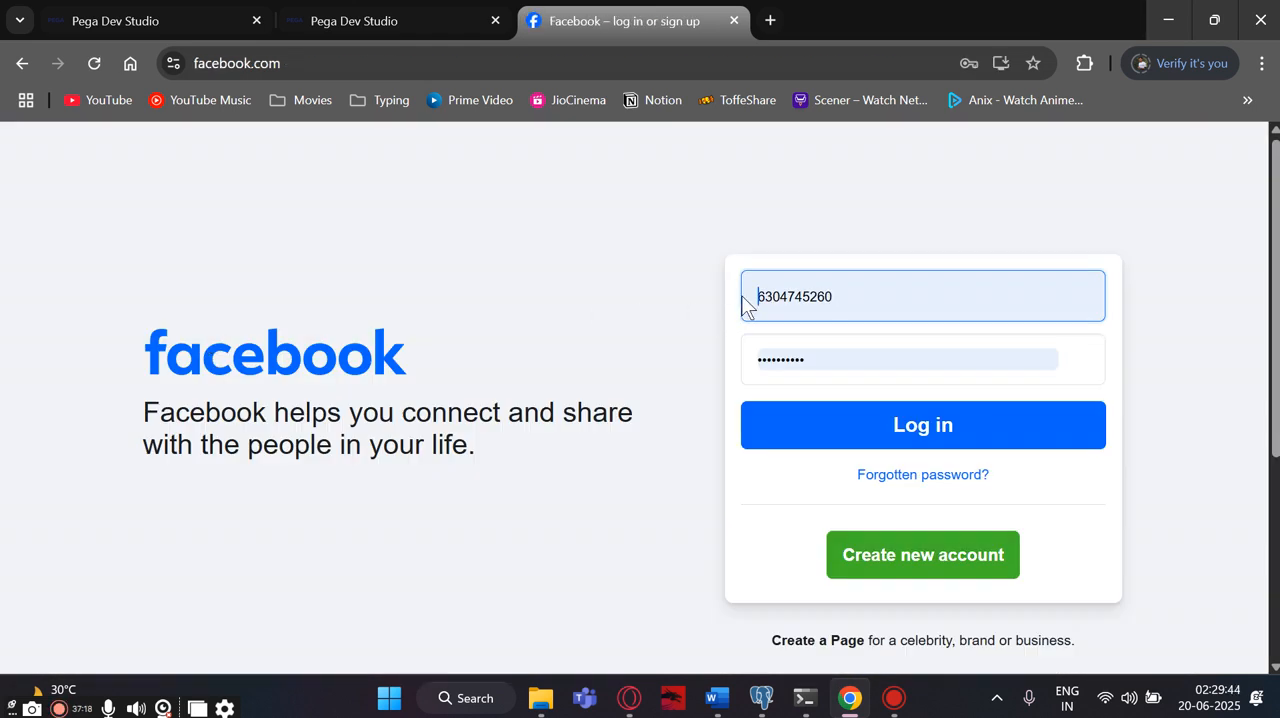
- Open the new-account sign-up form from the Facebook login page
left_click_drag(743, 296, 845, 294)
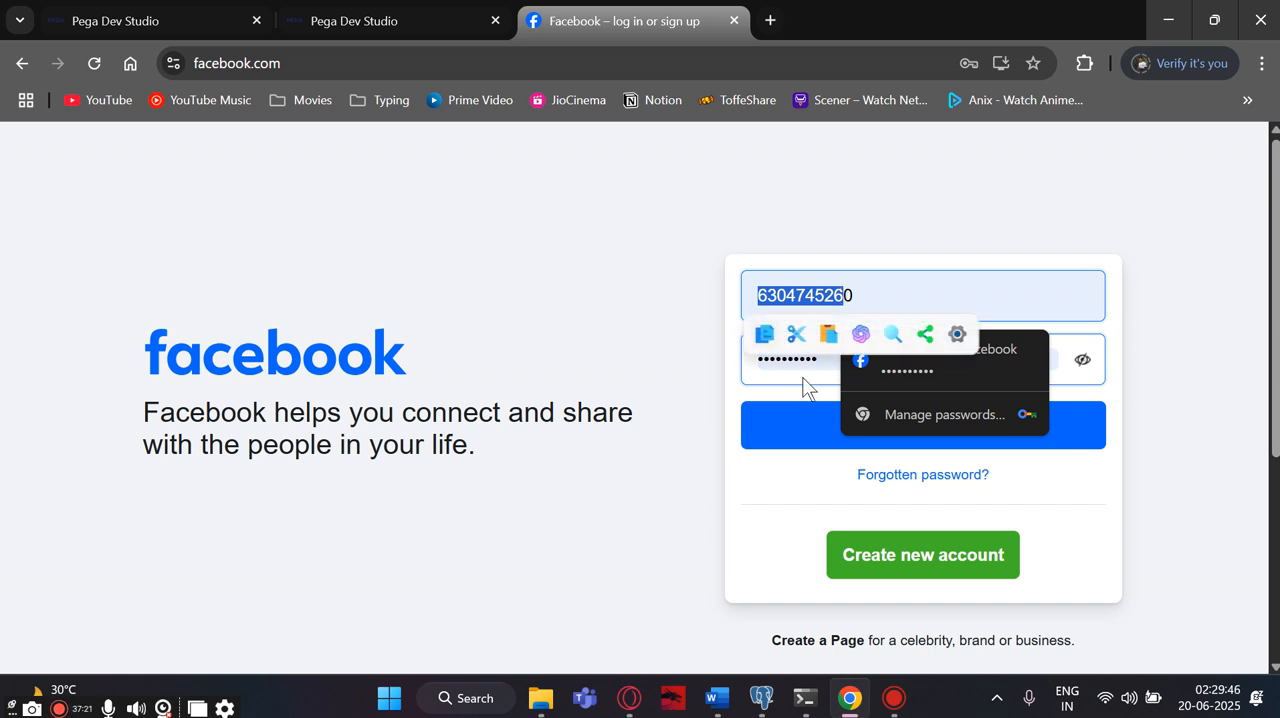
left_click(774, 416)
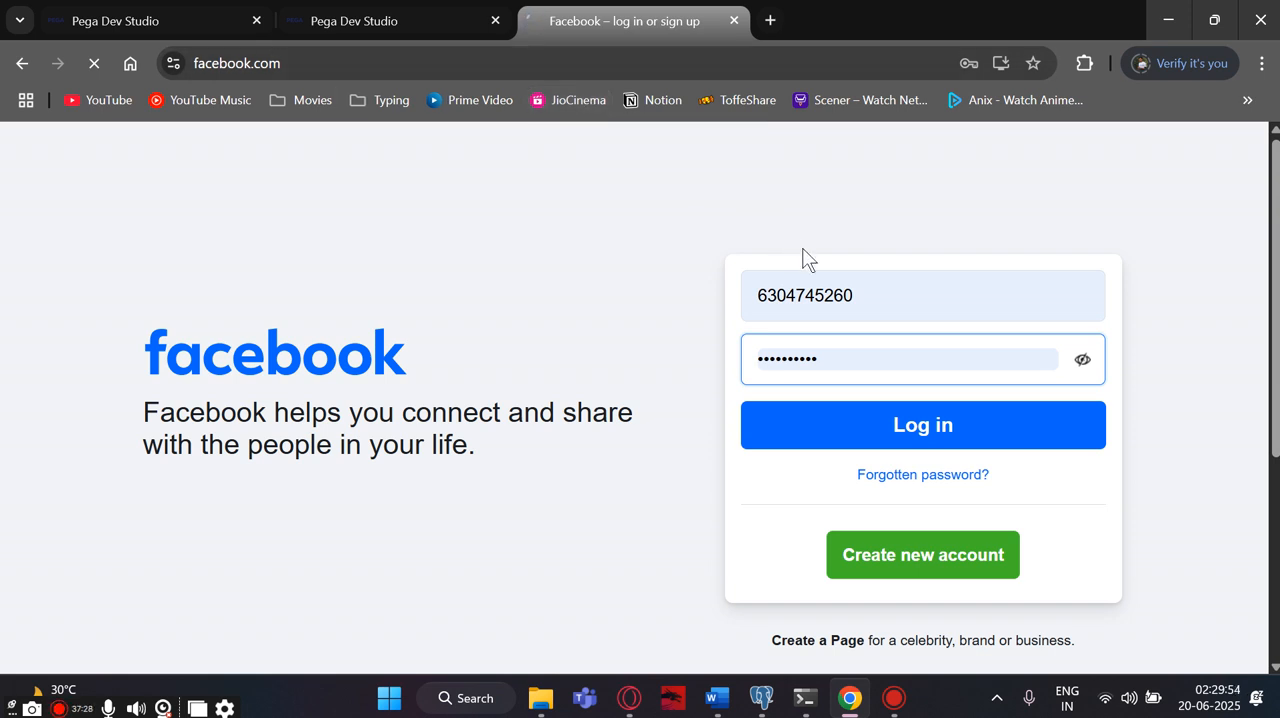
double_click(853, 296)
left_click_drag(853, 296, 855, 294)
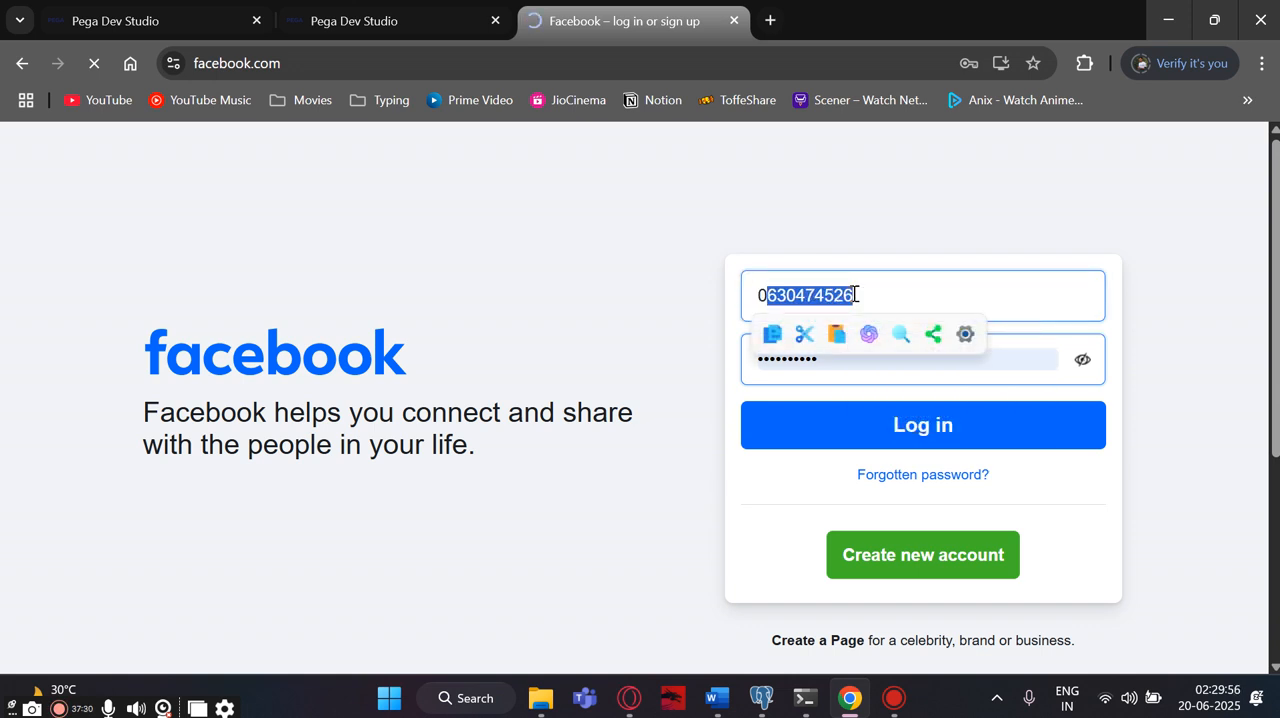
key("BackSpace")
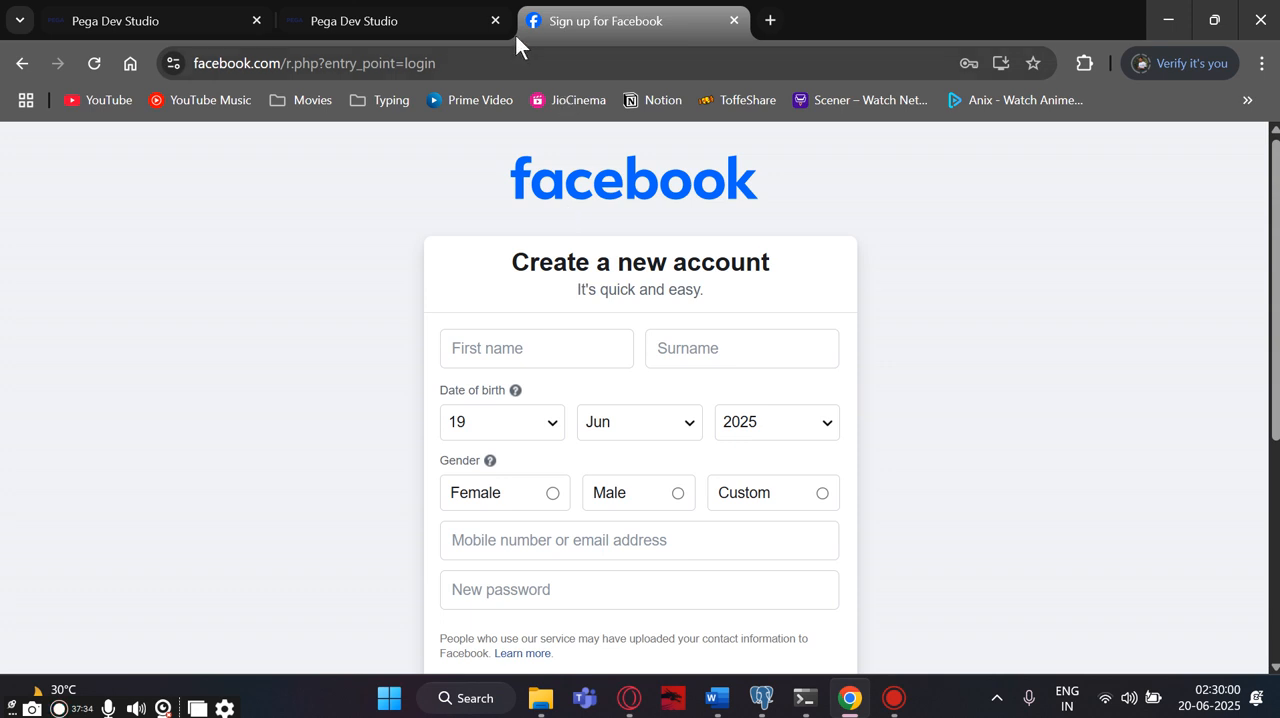
- Compare the Facebook sign-up form's field hints with the Placeholder setting in the .FirstName text input's cell properties in Pega Dev Studio
left_click(340, 23)
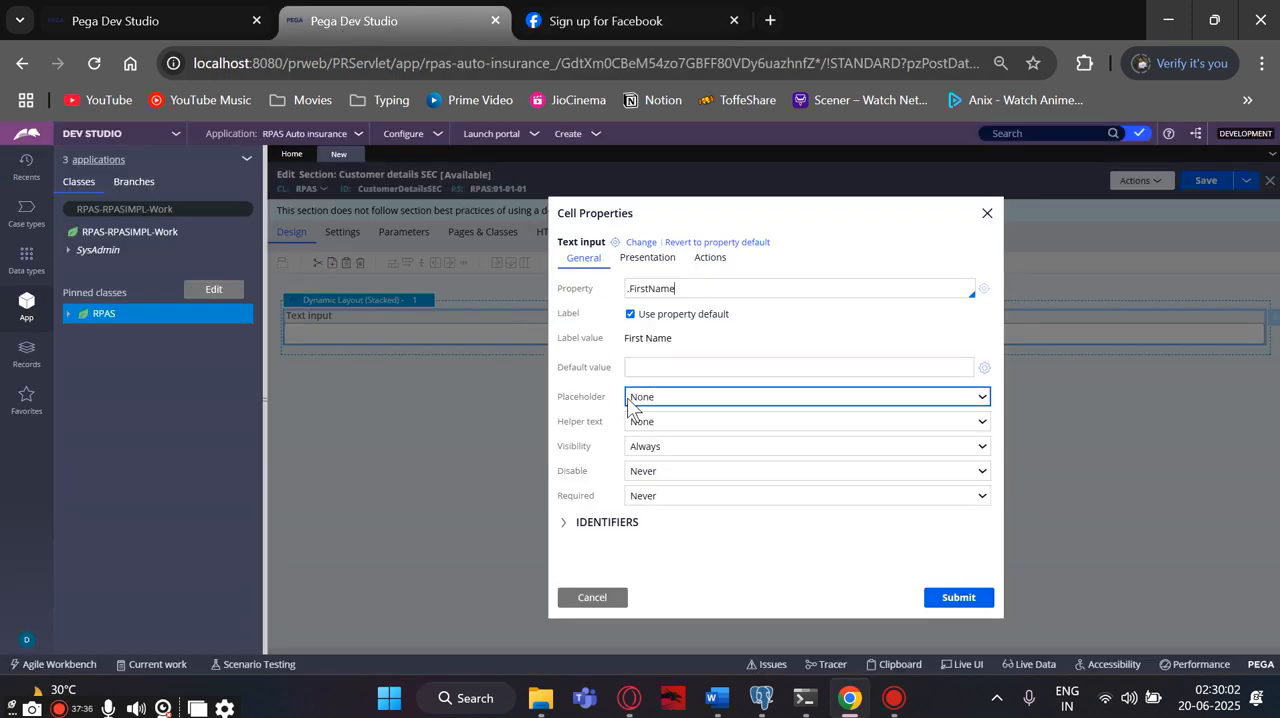
left_click(608, 34)
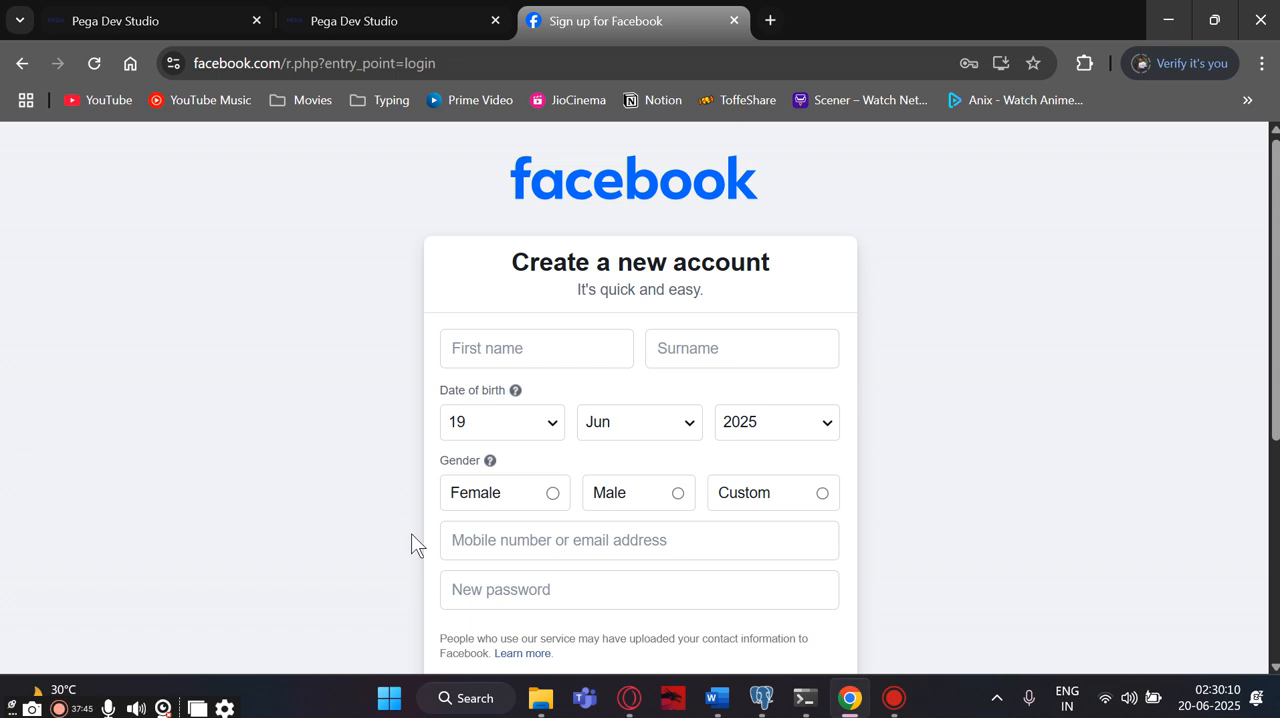
left_click(350, 24)
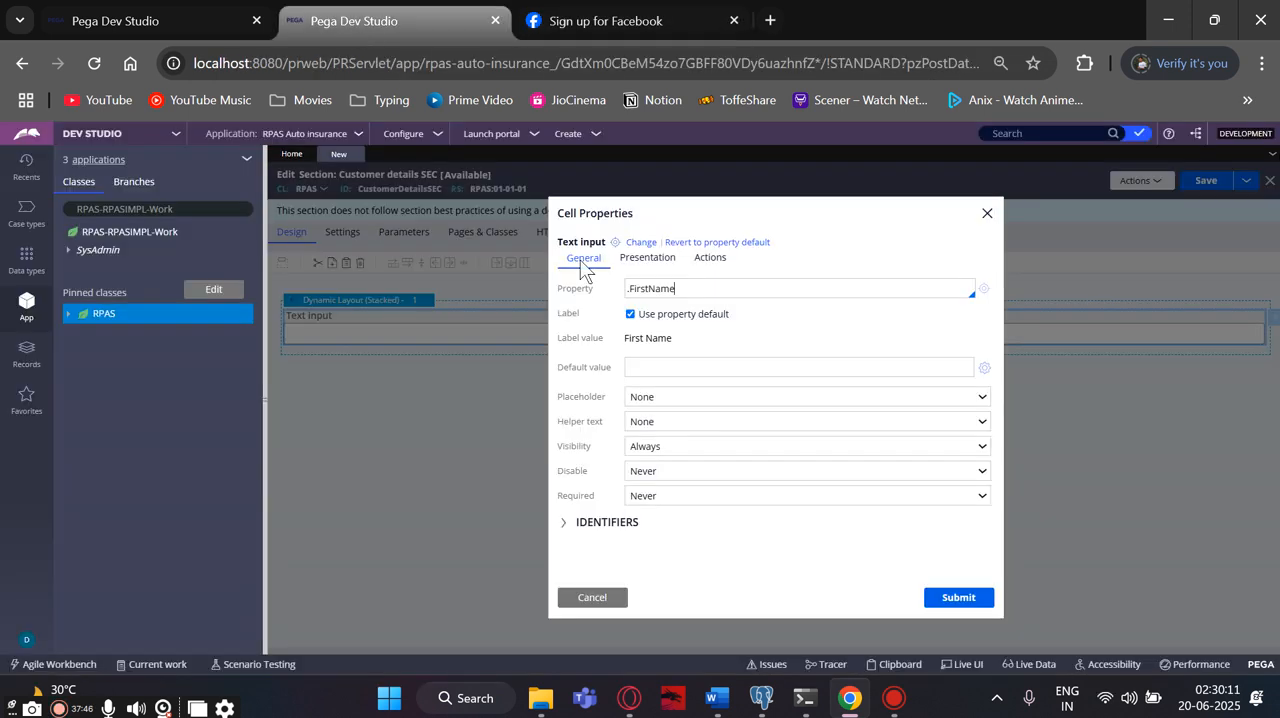
left_click(643, 400)
left_click(645, 400)
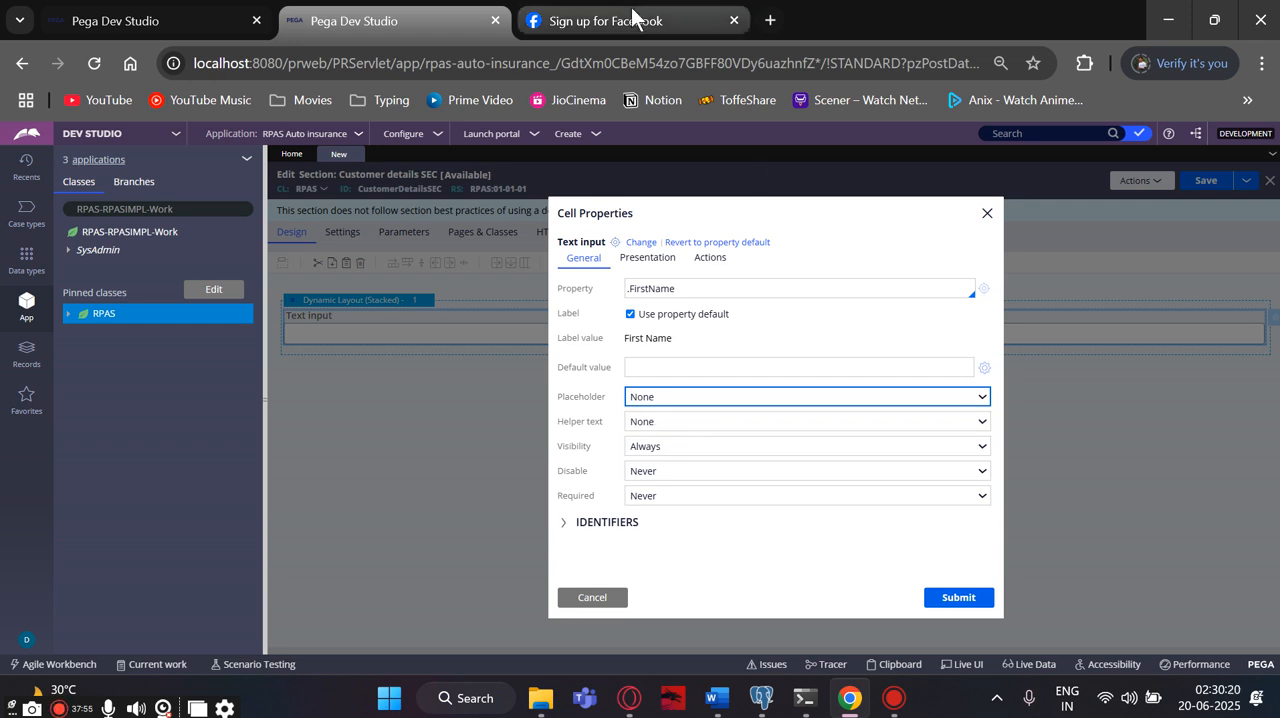
left_click(748, 22)
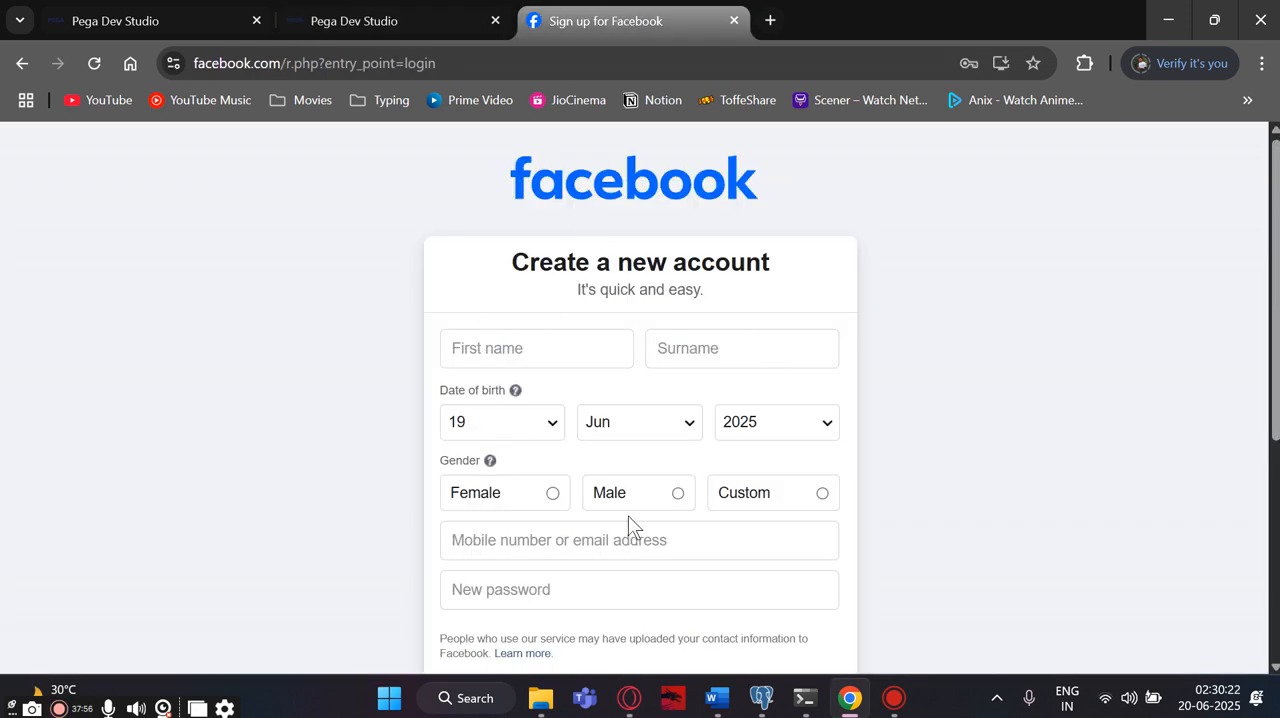
left_click(380, 20)
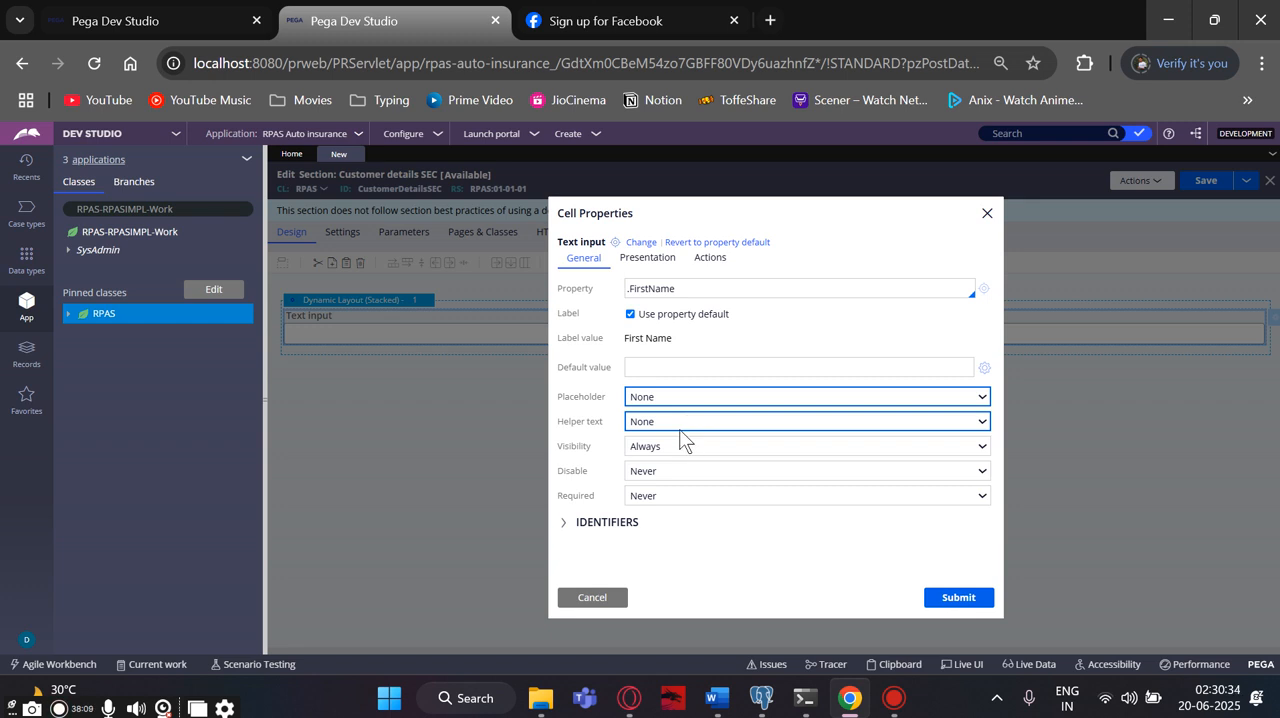
- Review the Required options and the Presentation settings of the .FirstName text input without changing them
left_click(651, 497)
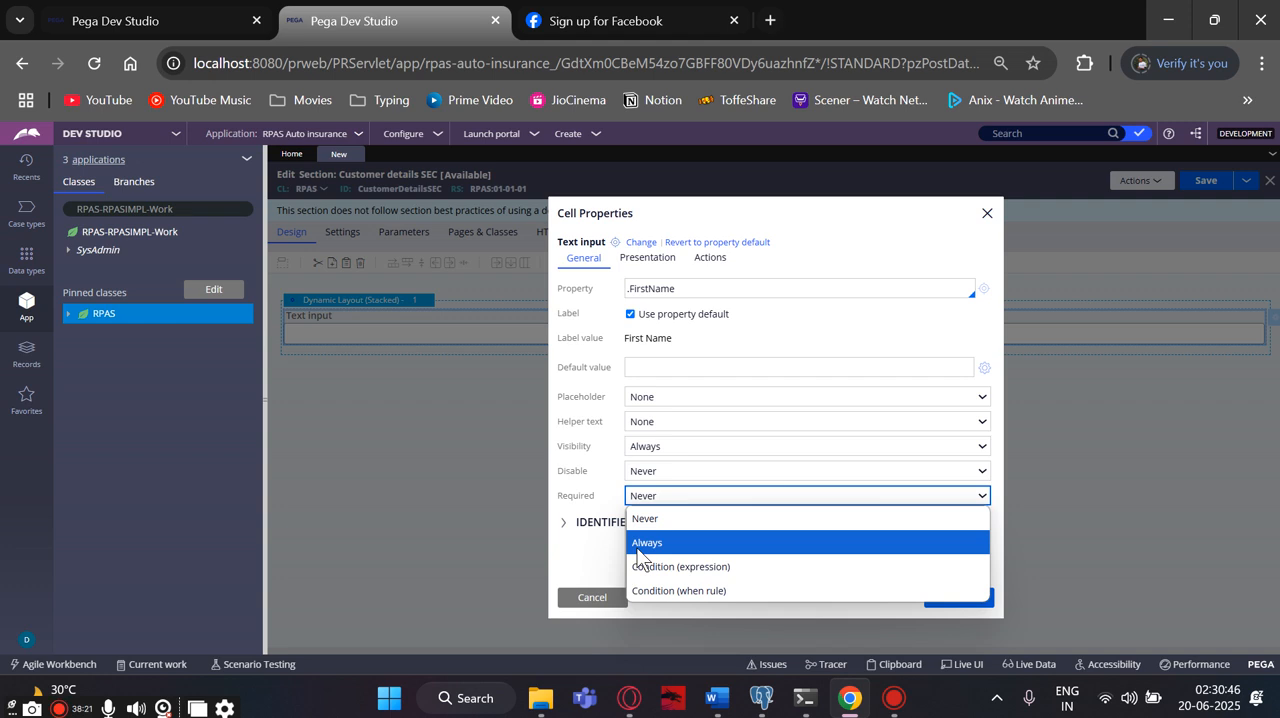
left_click(589, 569)
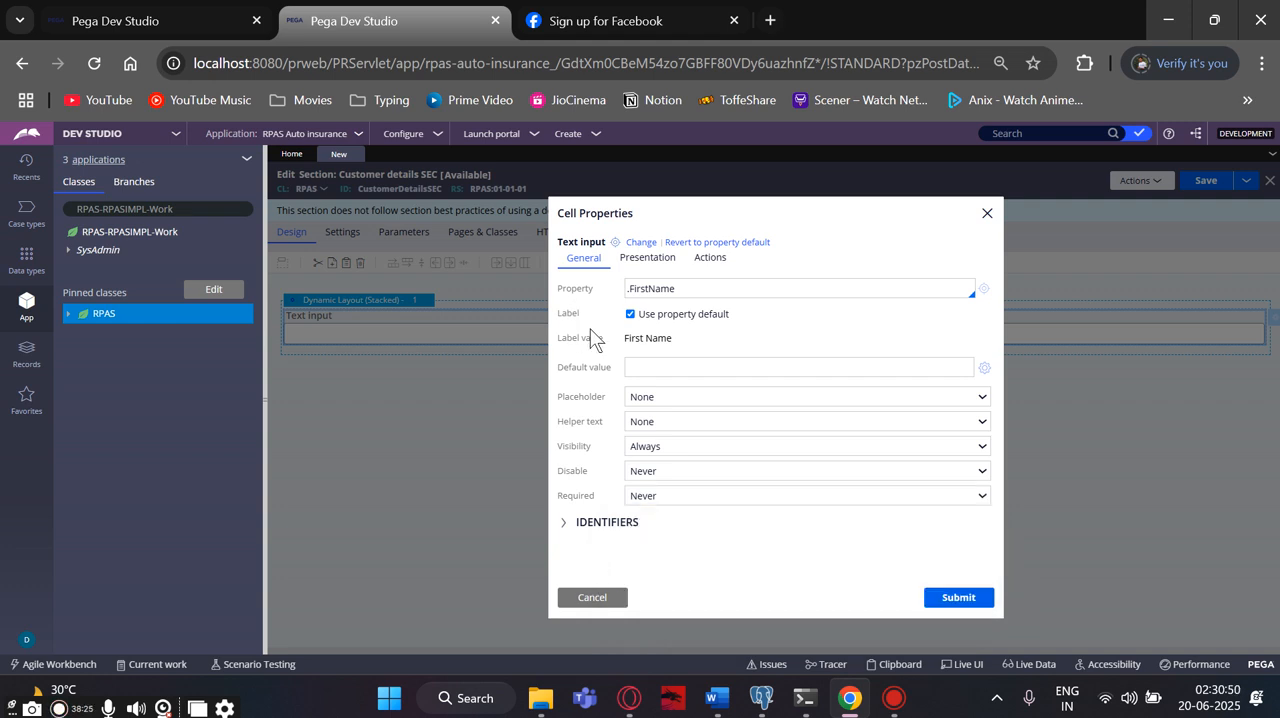
left_click(650, 259)
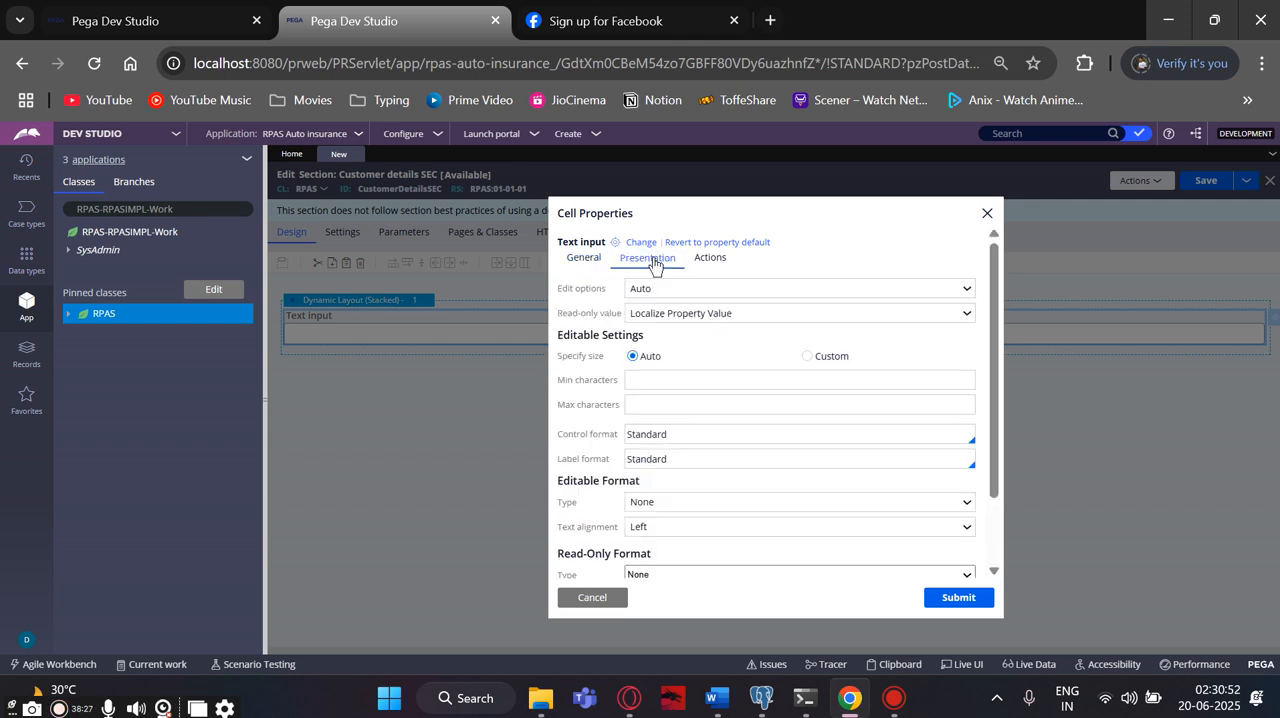
scroll(648, 428, "down", 1)
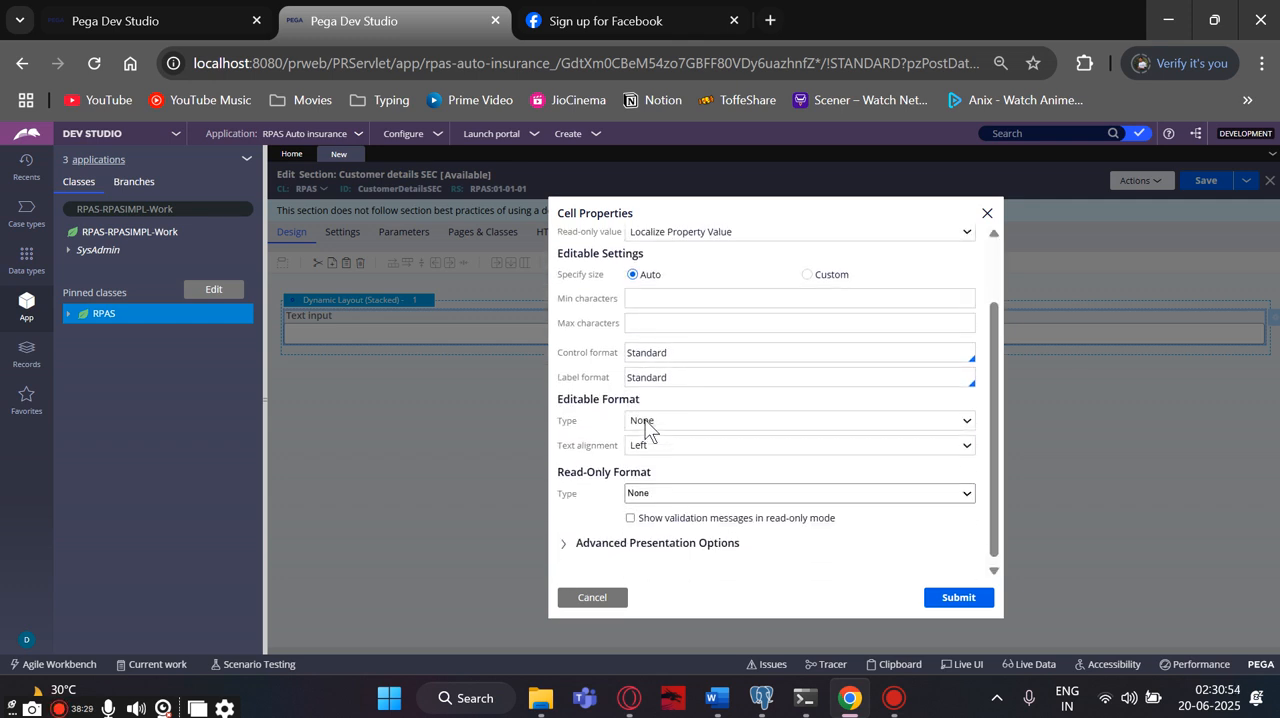
scroll(645, 425, "up", 1)
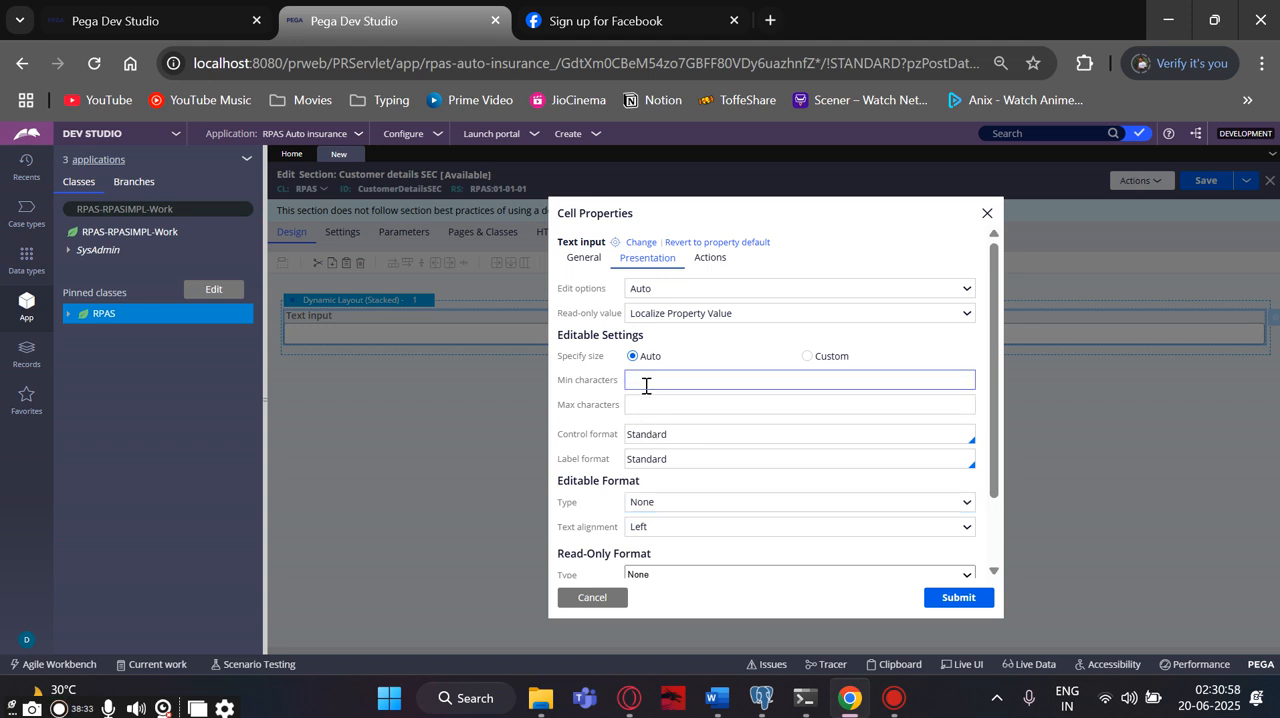
- Clear the control format of the .FirstName text input, leave the character limits empty, and apply the cell properties
left_click(649, 400)
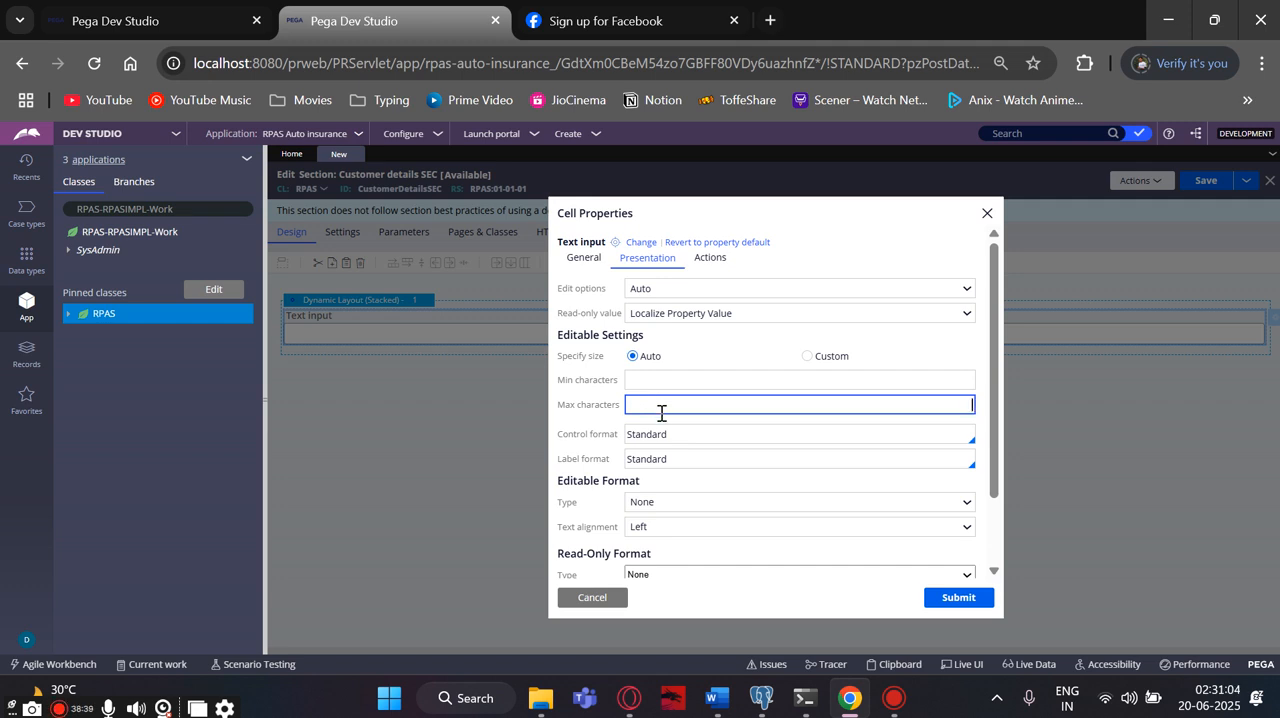
left_click(681, 426)
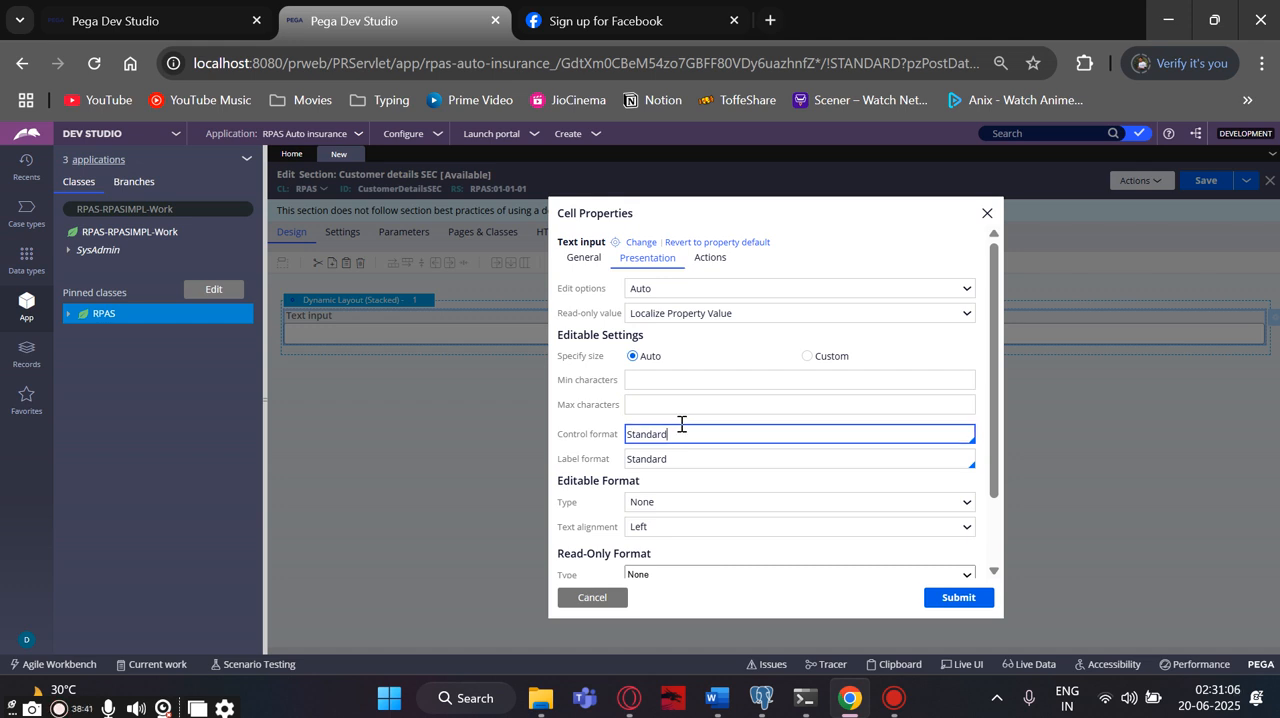
key("Down")
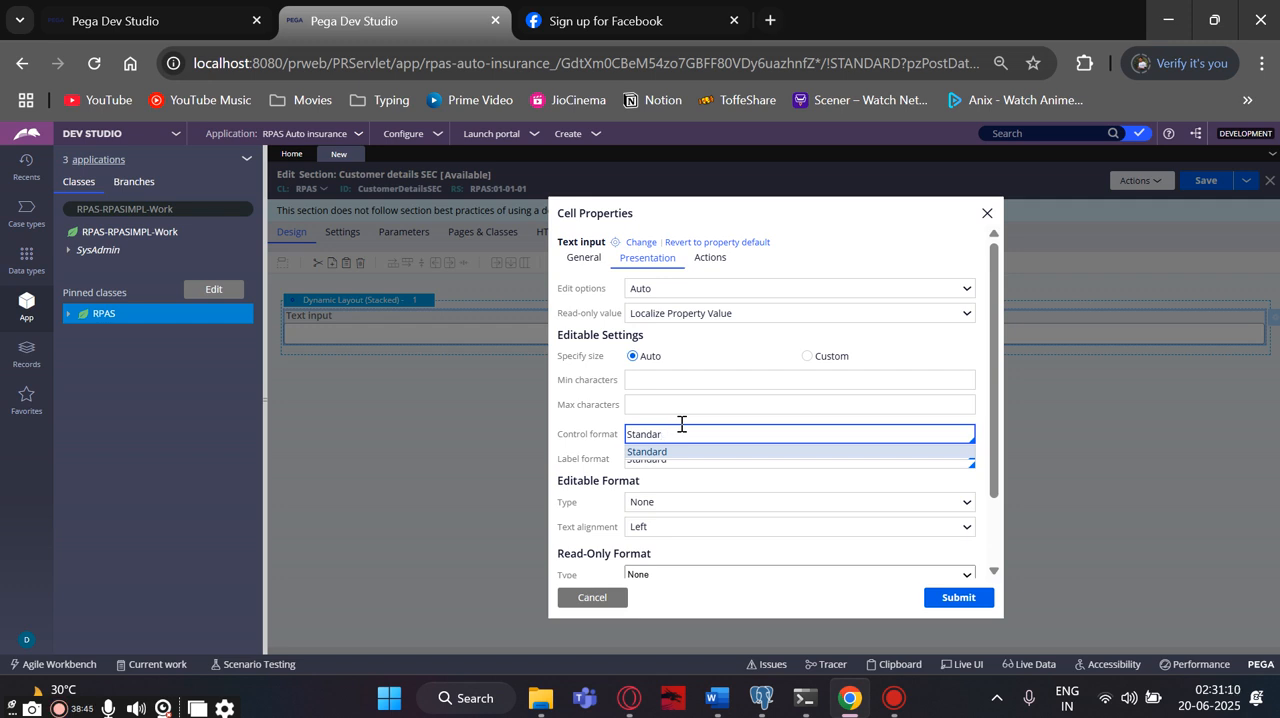
key("BackSpace")
key("BackSpace")
key("BackSpace")
key("BackSpace")
key("BackSpace")
key("BackSpace")
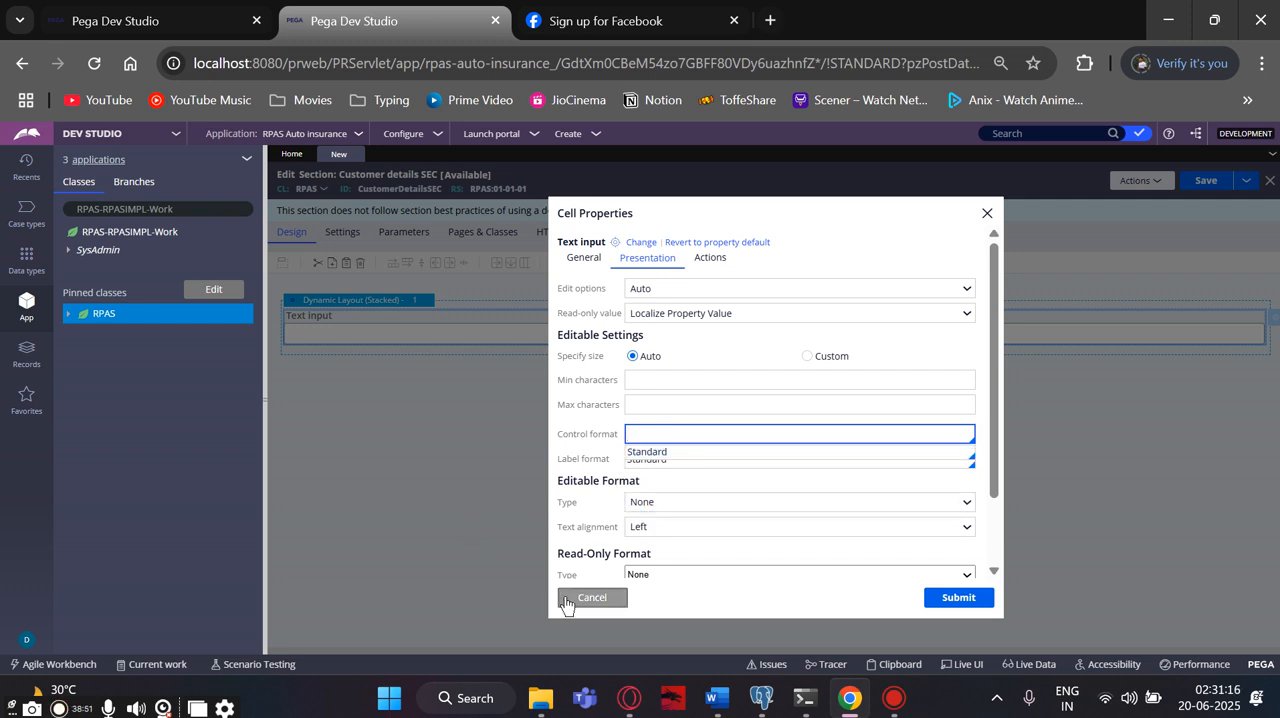
left_click(586, 266)
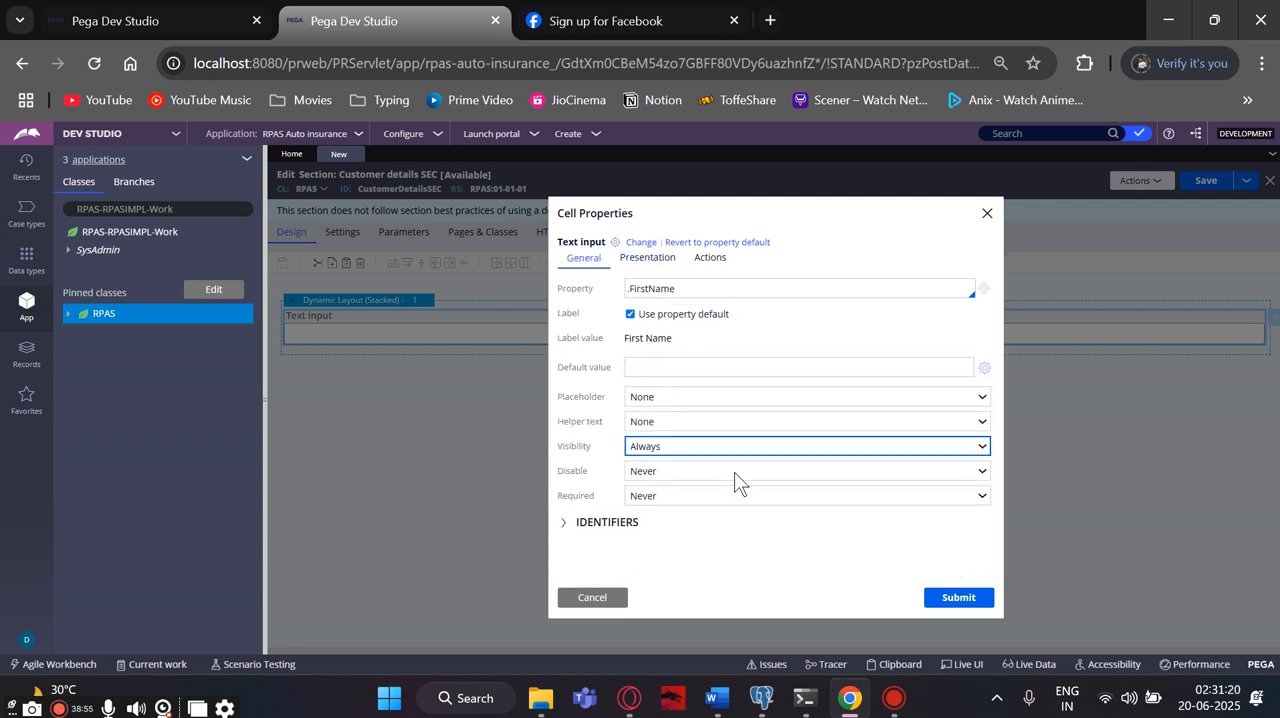
left_click(932, 597)
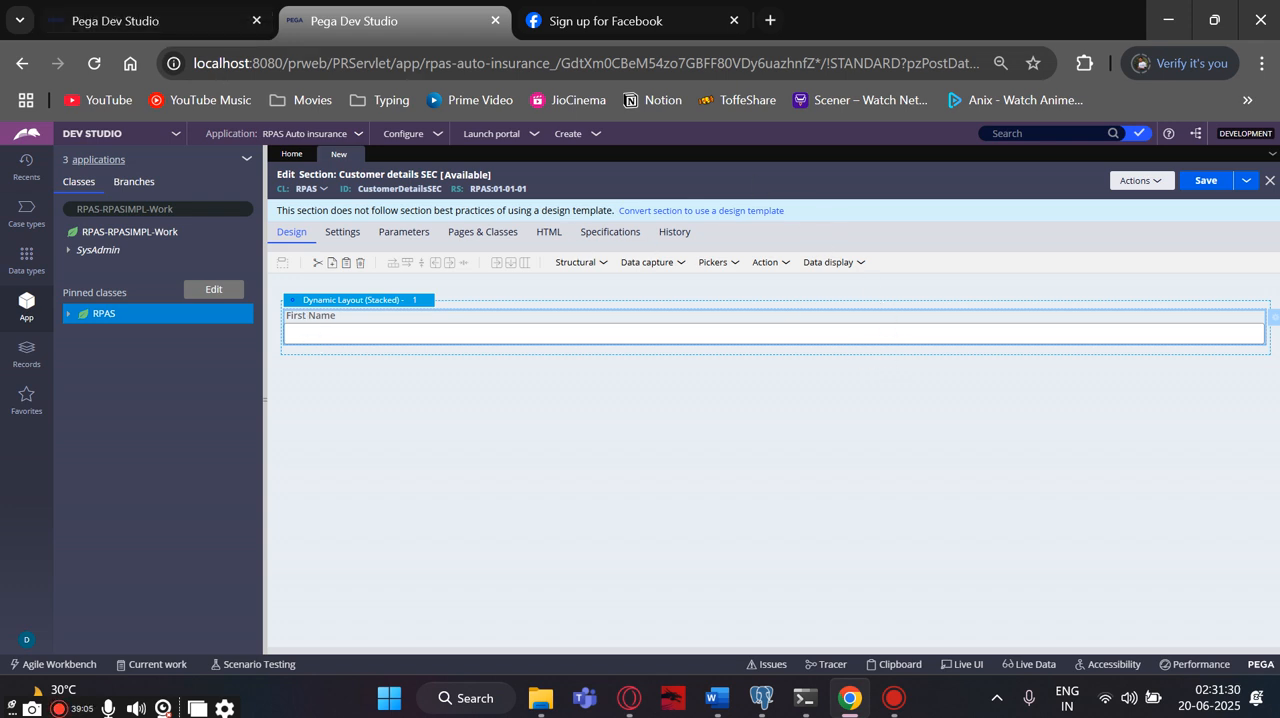
- Add the DateOfBirth, Gender, LastName and PhoneNumber properties from the RPAS class to the section's dynamic layout as fields
left_click(67, 313)
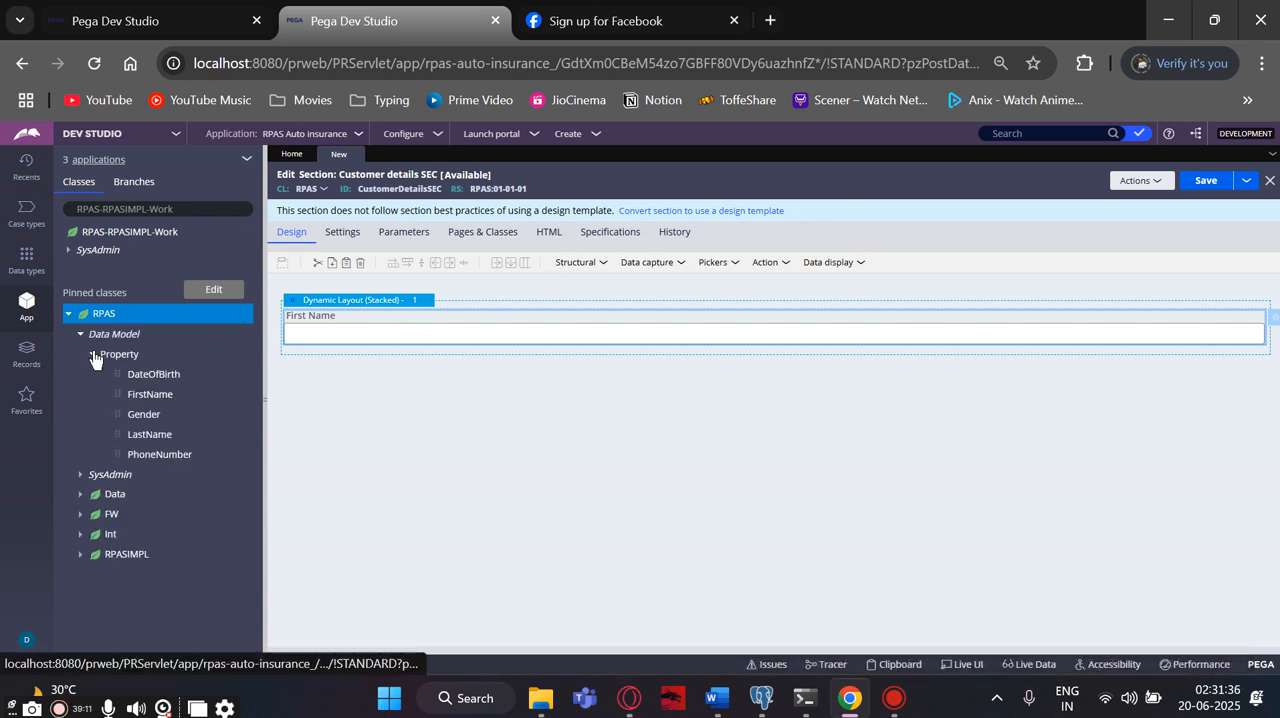
left_click_drag(121, 374, 342, 322)
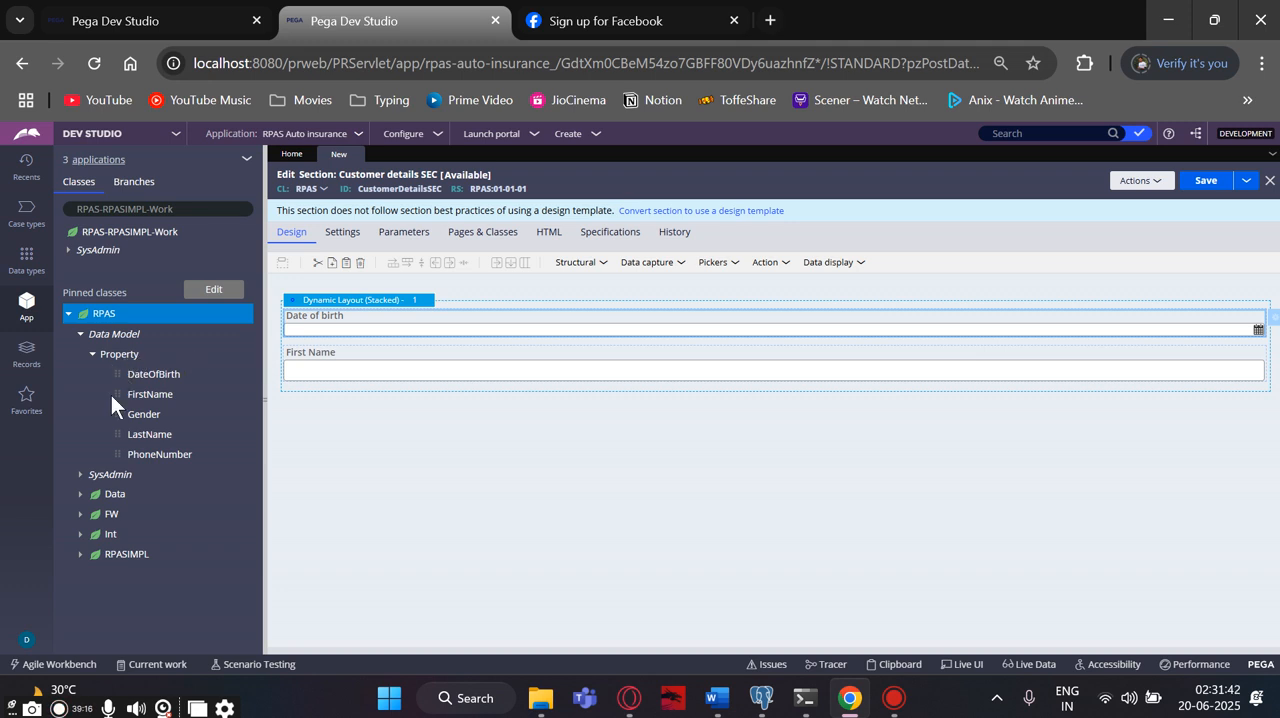
left_click_drag(118, 415, 329, 374)
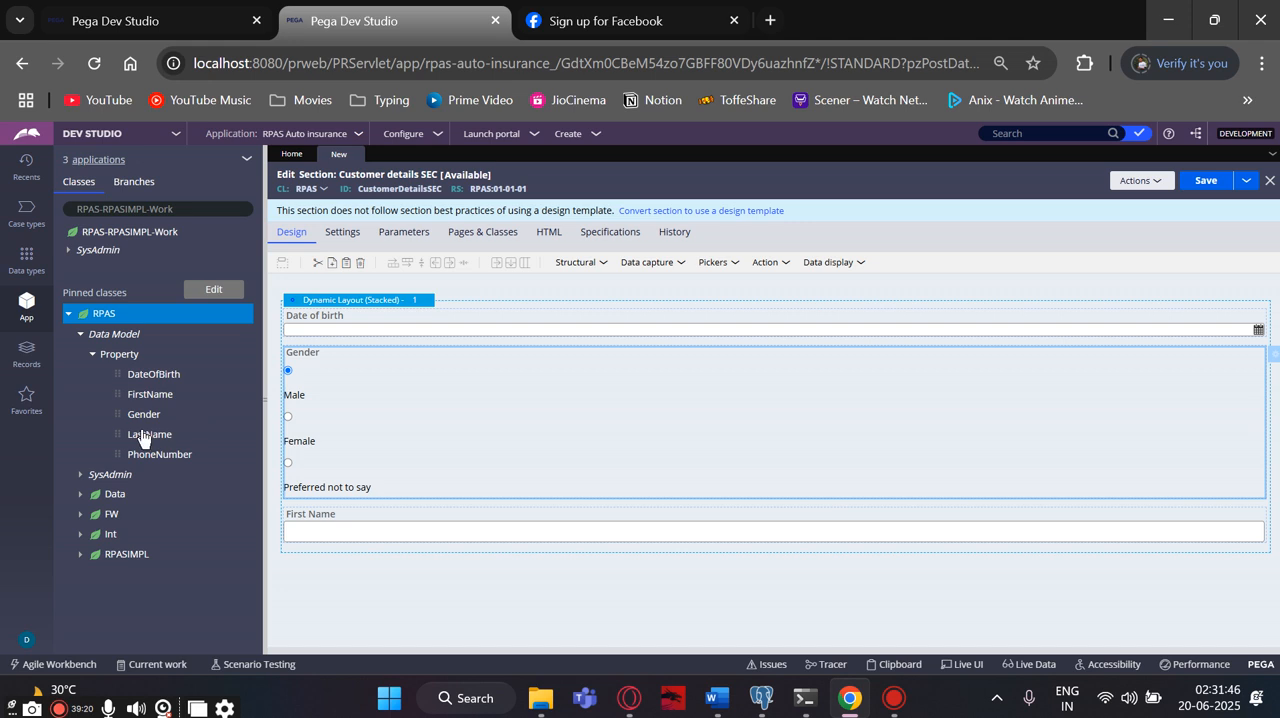
left_click_drag(120, 434, 332, 429)
left_click_drag(116, 453, 338, 473)
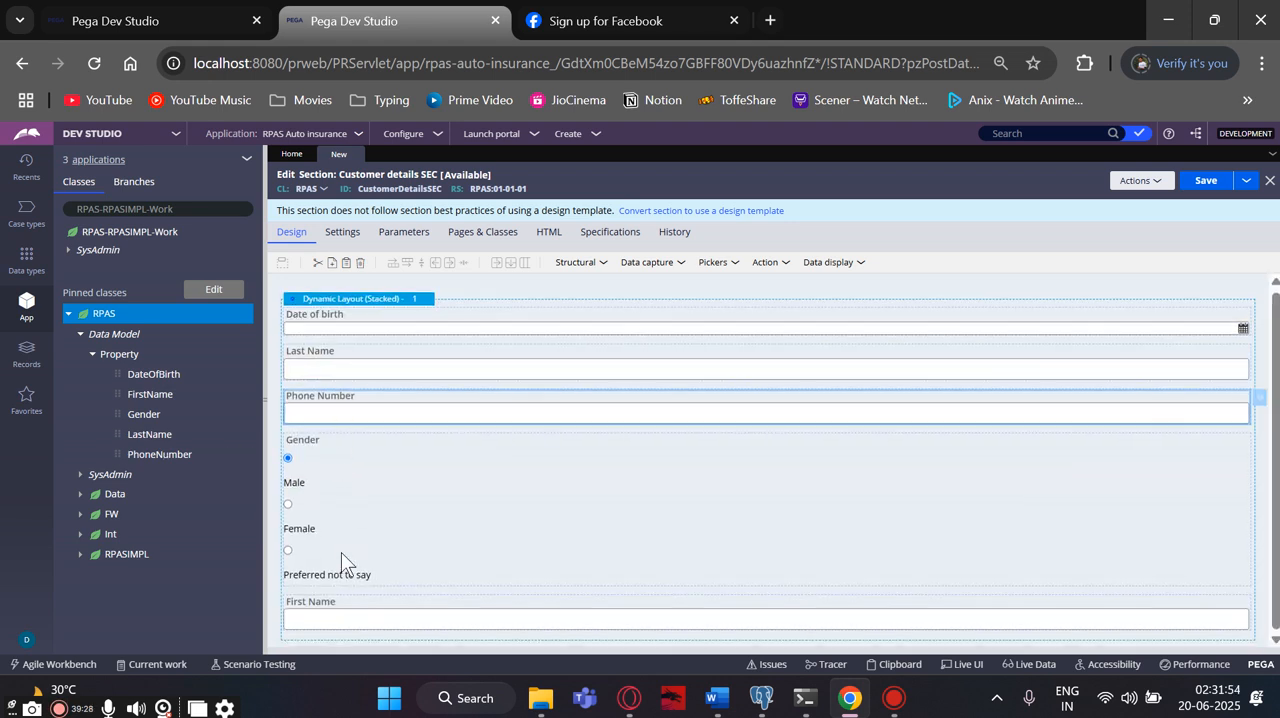
- Reorder the section's fields so that First Name comes first and Date of birth comes last, below Gender
left_click(426, 614)
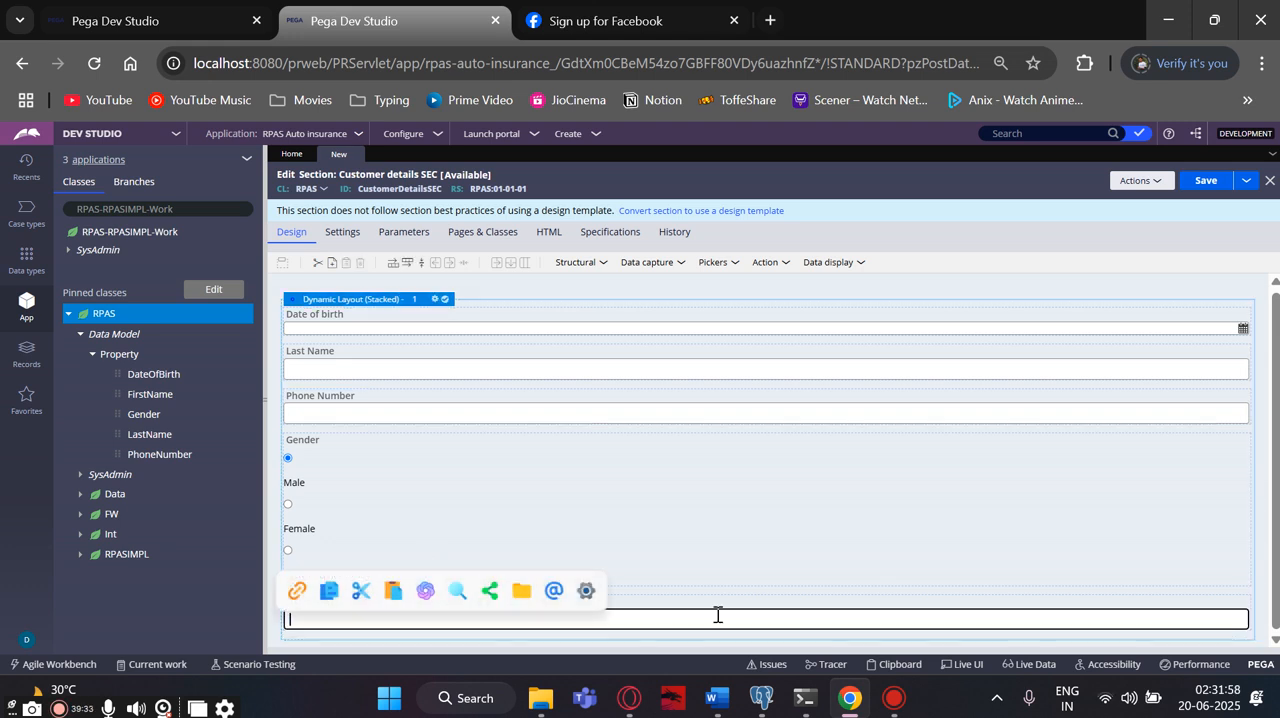
left_click_drag(1143, 615, 955, 320)
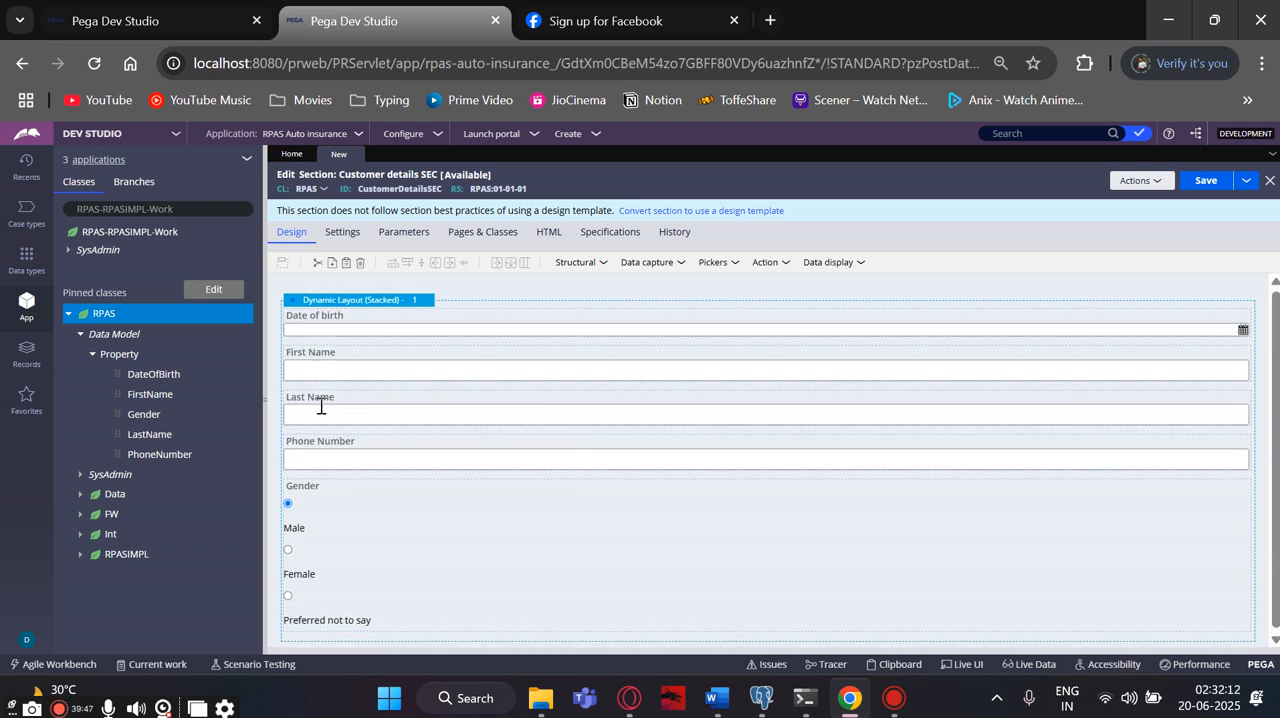
left_click(341, 328)
mouse_move(390, 335)
left_mouse_down()
mouse_move(463, 330)
mouse_move(457, 427)
left_mouse_up()
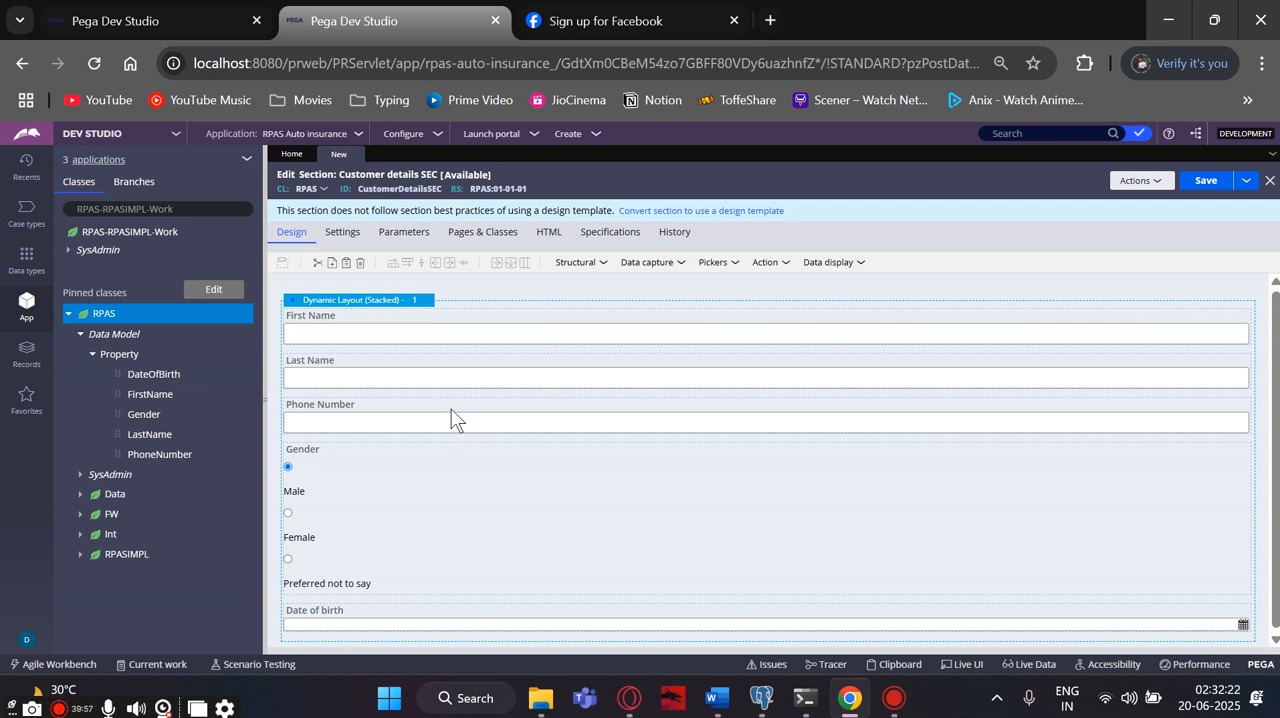
- Set the orientation of the Gender radio buttons to Horizontal and apply the cell properties
left_click(472, 487)
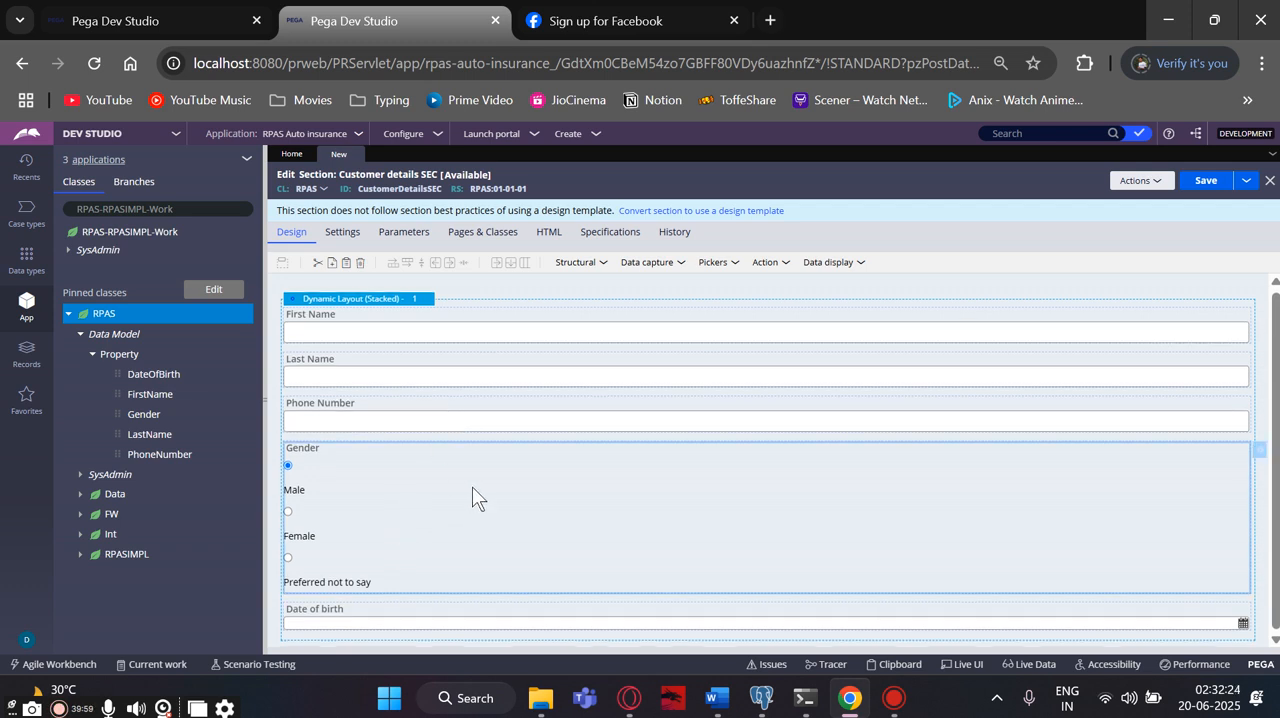
left_click(1259, 450)
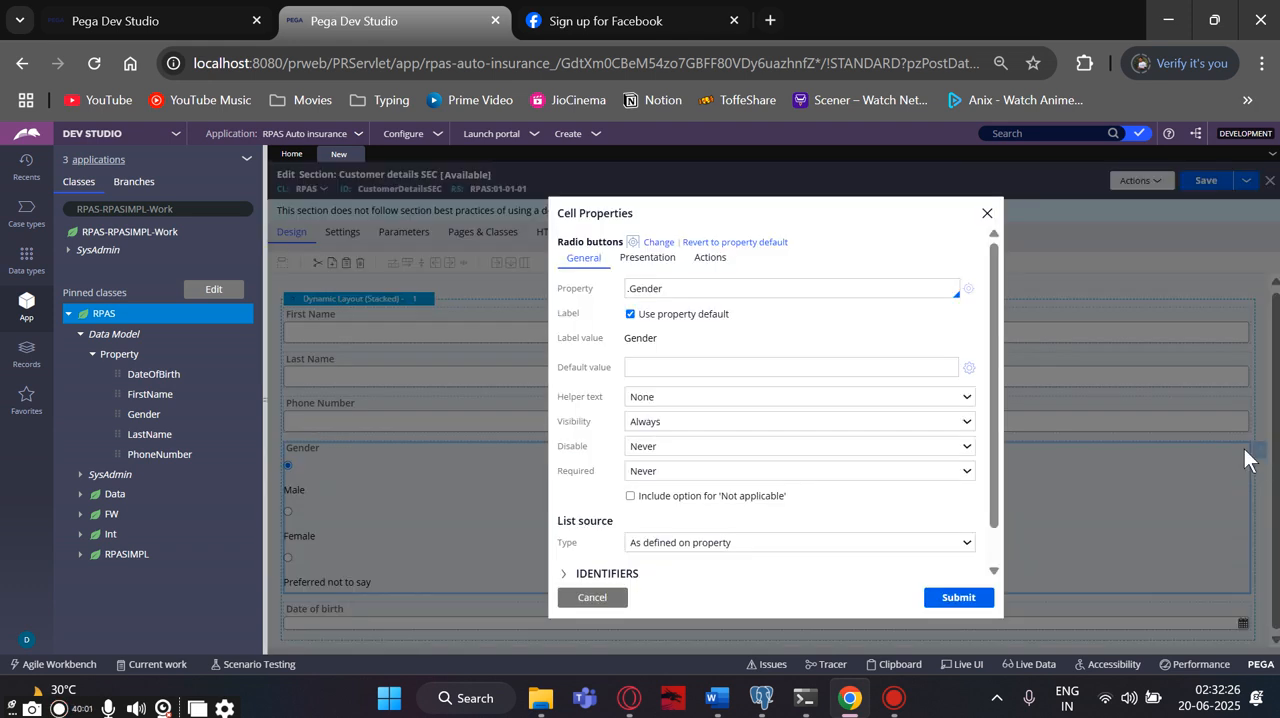
left_click(648, 259)
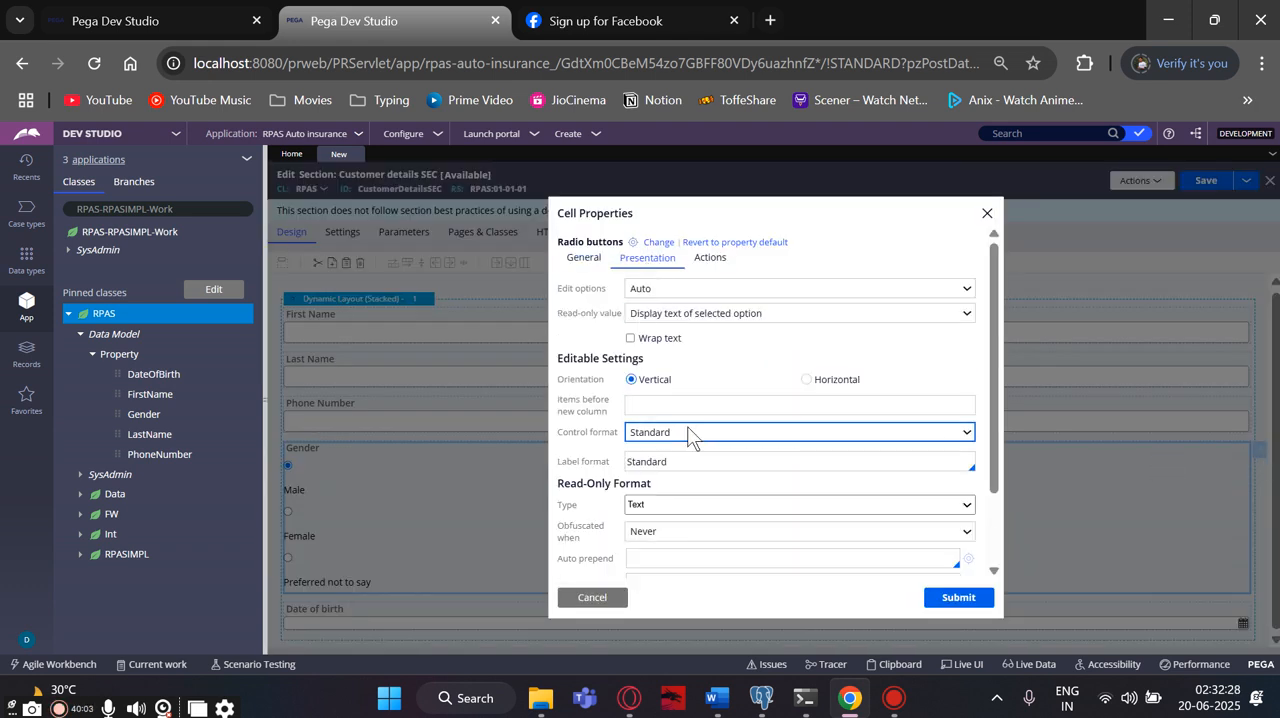
left_click(806, 380)
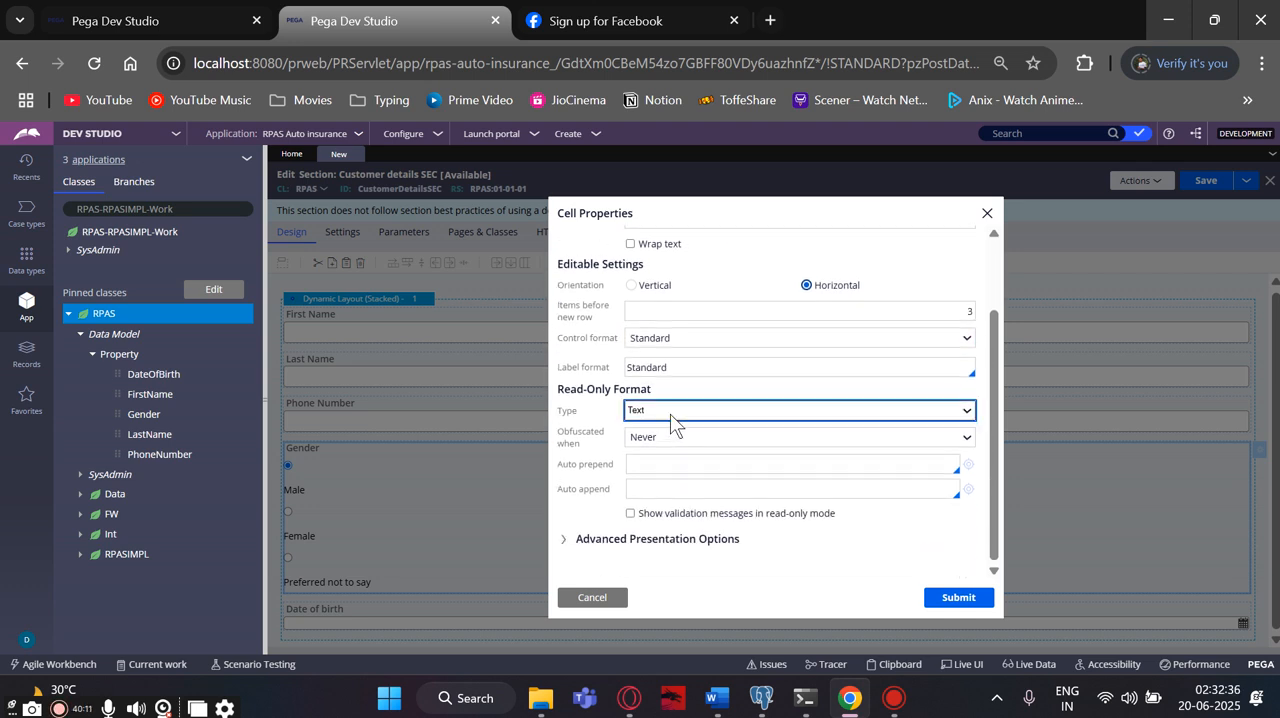
scroll(710, 447, "up", 2)
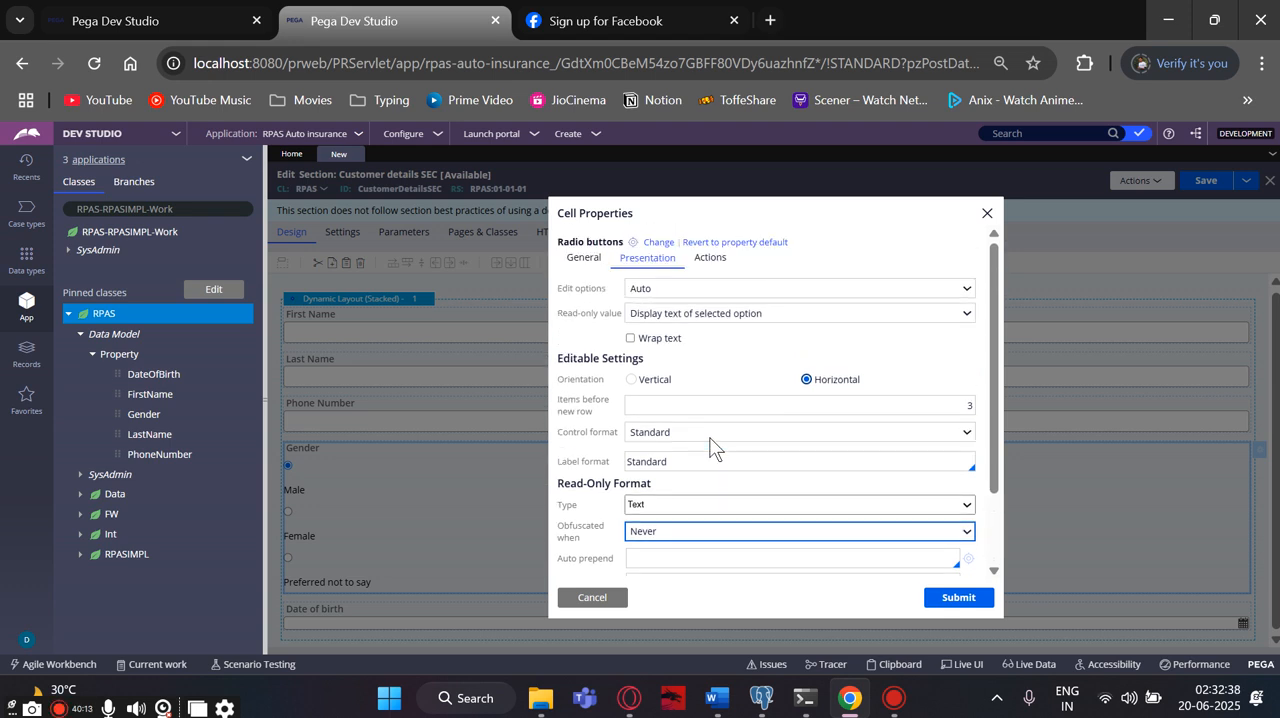
left_click(957, 597)
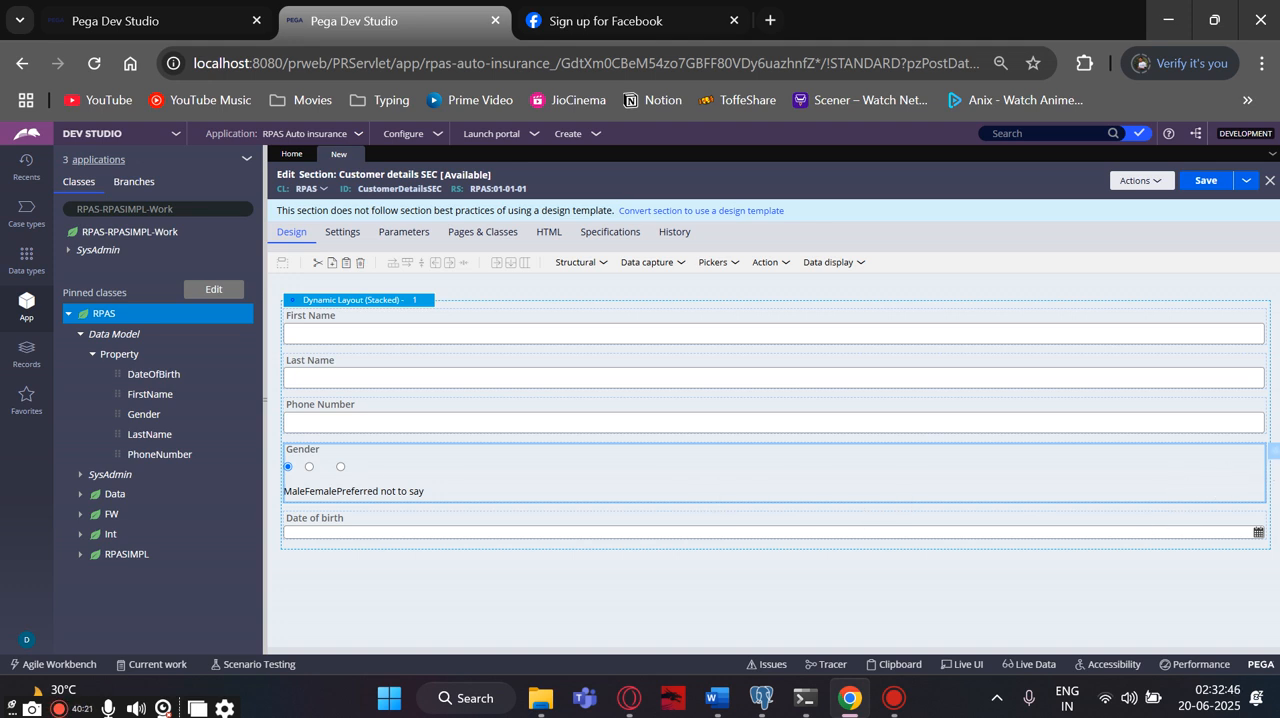
- Set the Gender radio buttons' control format to Other, pick an alternative format from the suggestions, and apply the cell properties
left_click(1276, 456)
left_click(685, 369)
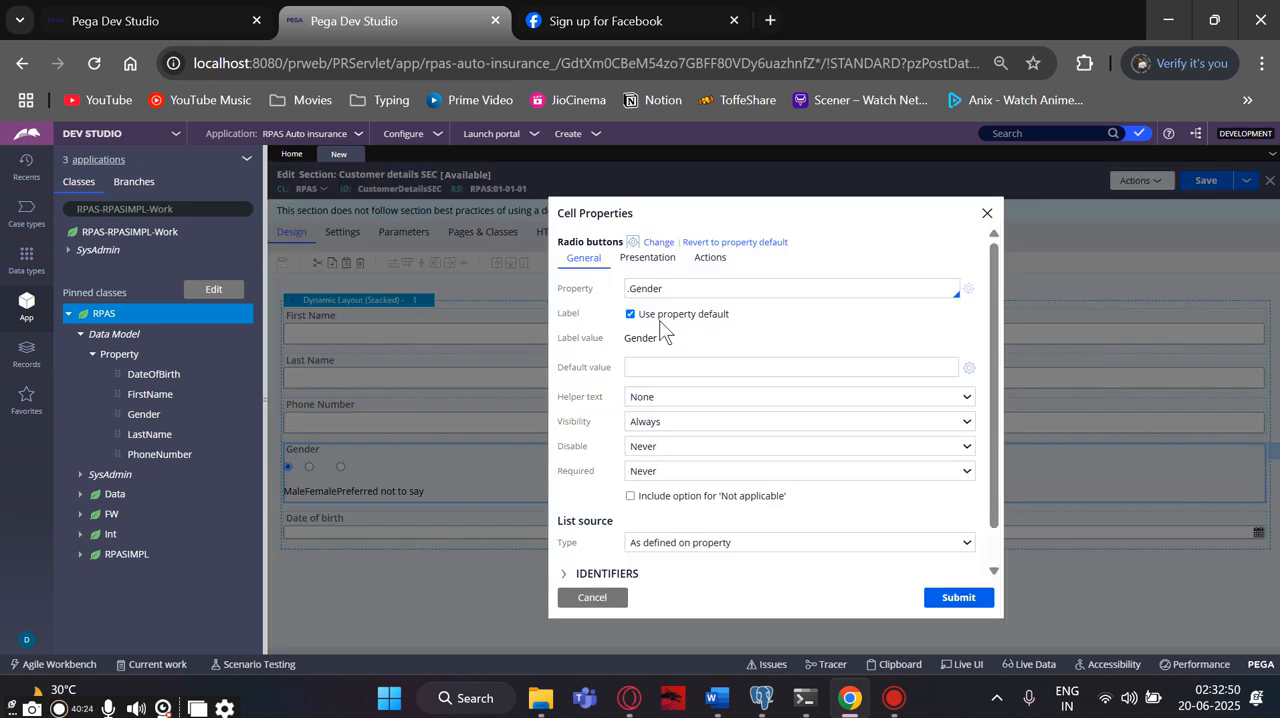
left_click(647, 258)
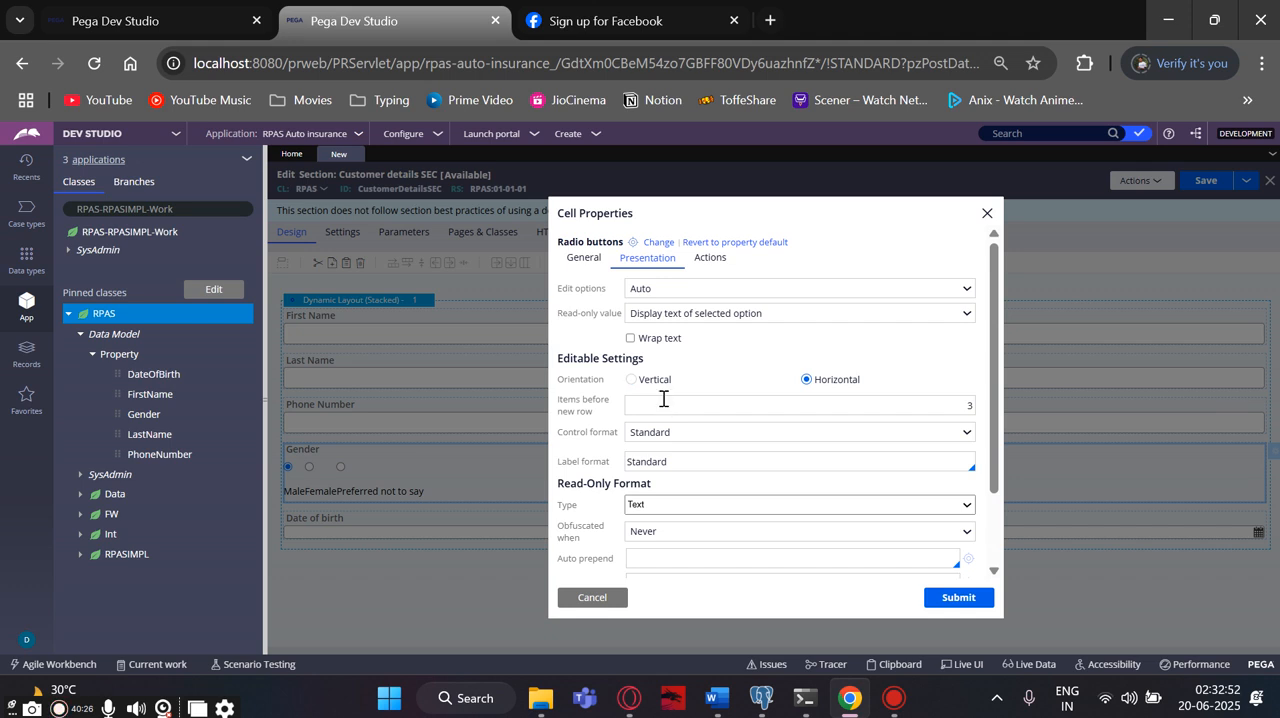
scroll(667, 463, "down", 2)
left_click(661, 444)
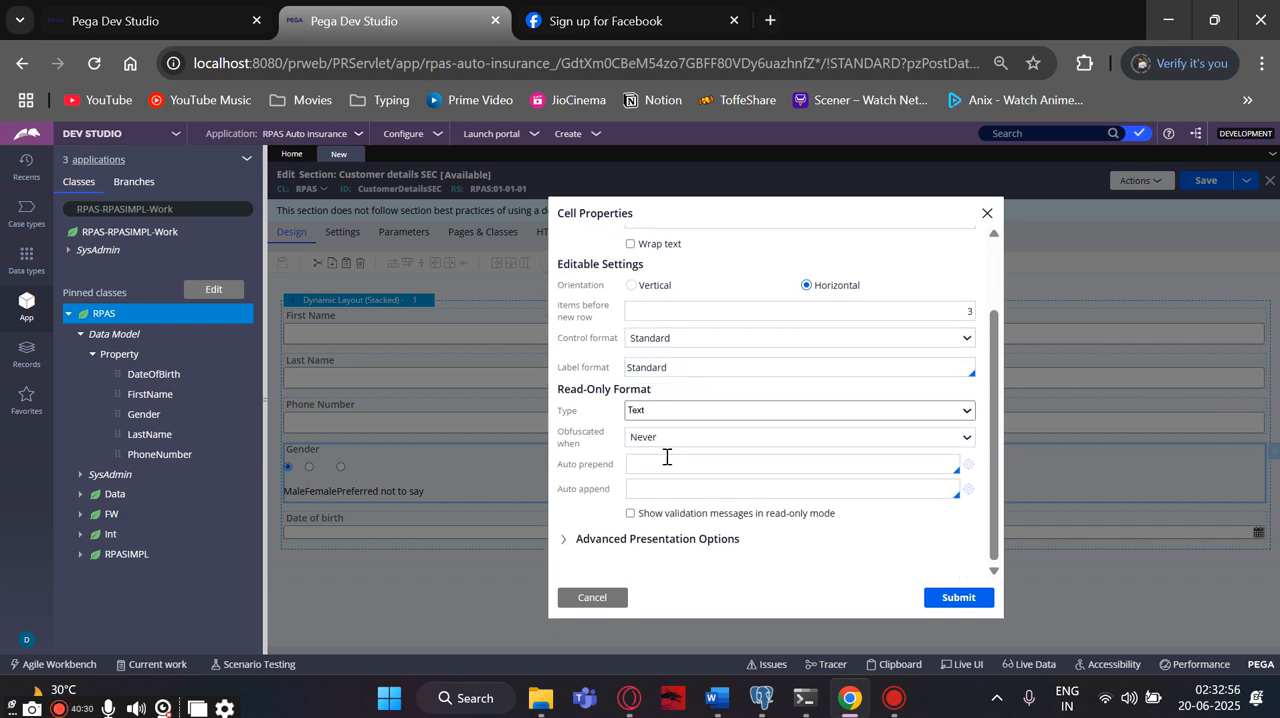
left_click(639, 542)
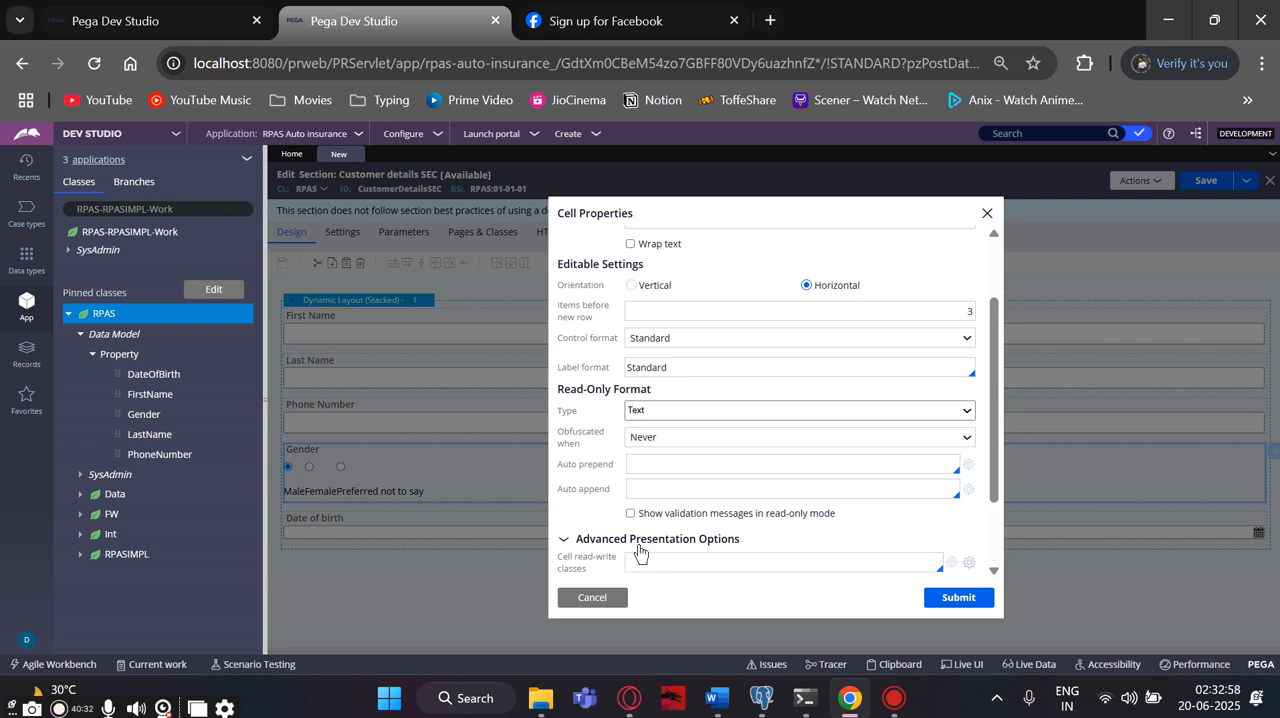
scroll(639, 549, "down", 2)
scroll(634, 508, "up", 4)
scroll(678, 474, "down", 2)
scroll(674, 460, "up", 2)
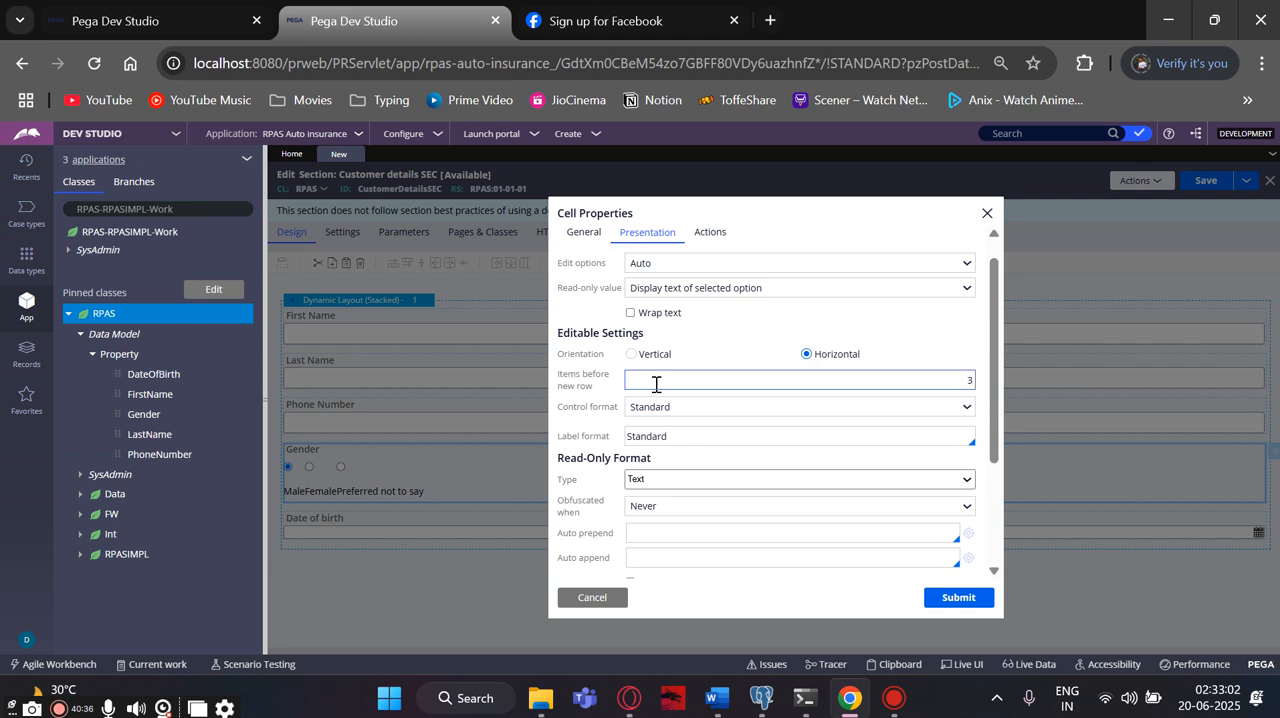
left_click(674, 405)
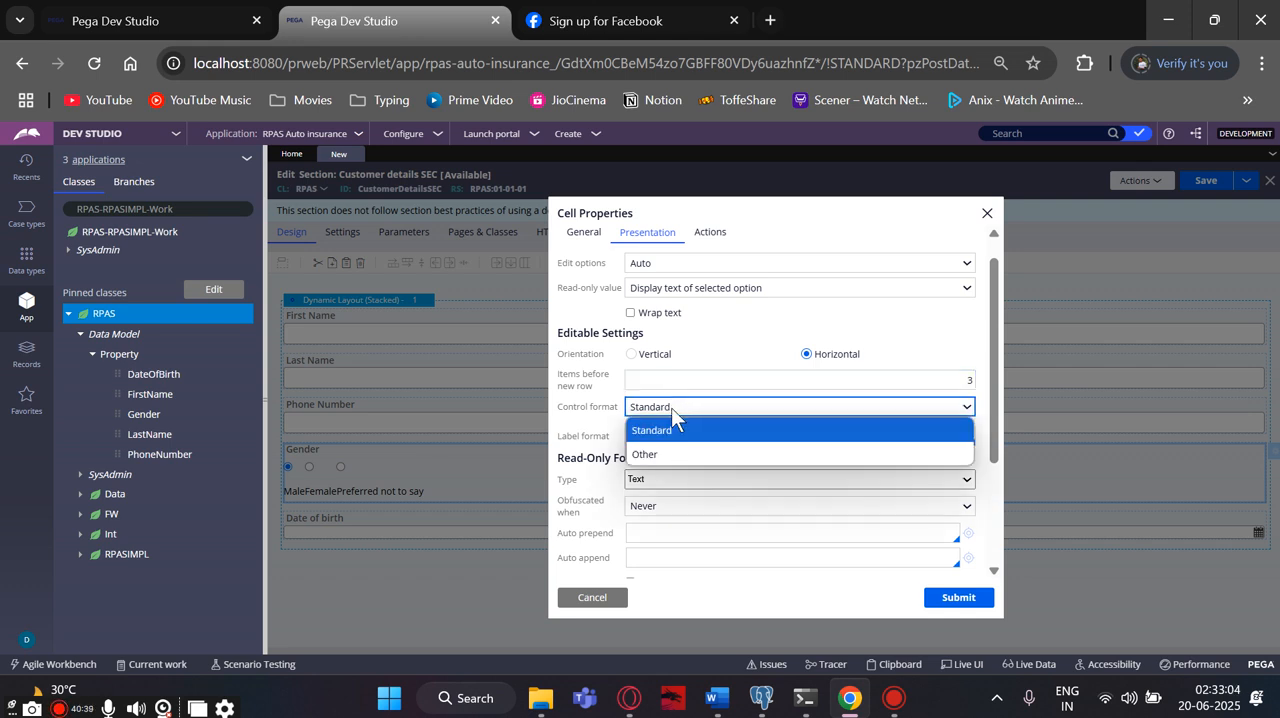
left_click(666, 450)
left_click(663, 432)
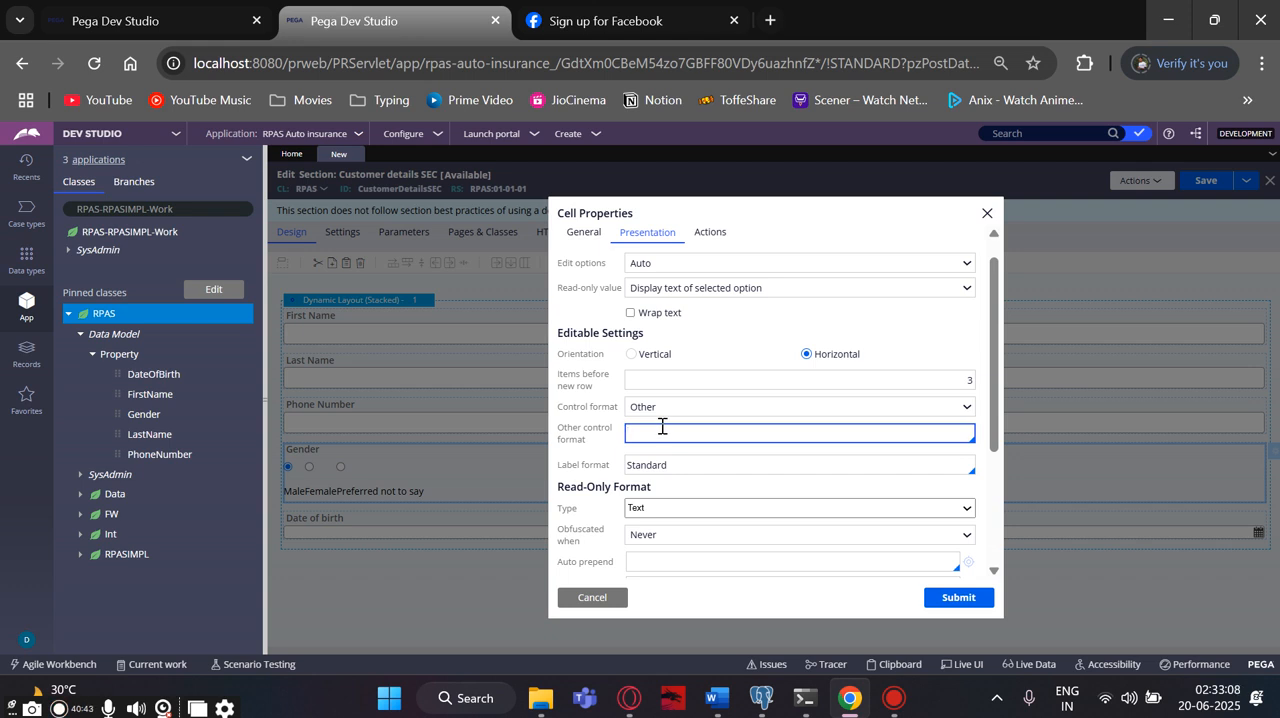
left_click(654, 470)
left_click(958, 598)
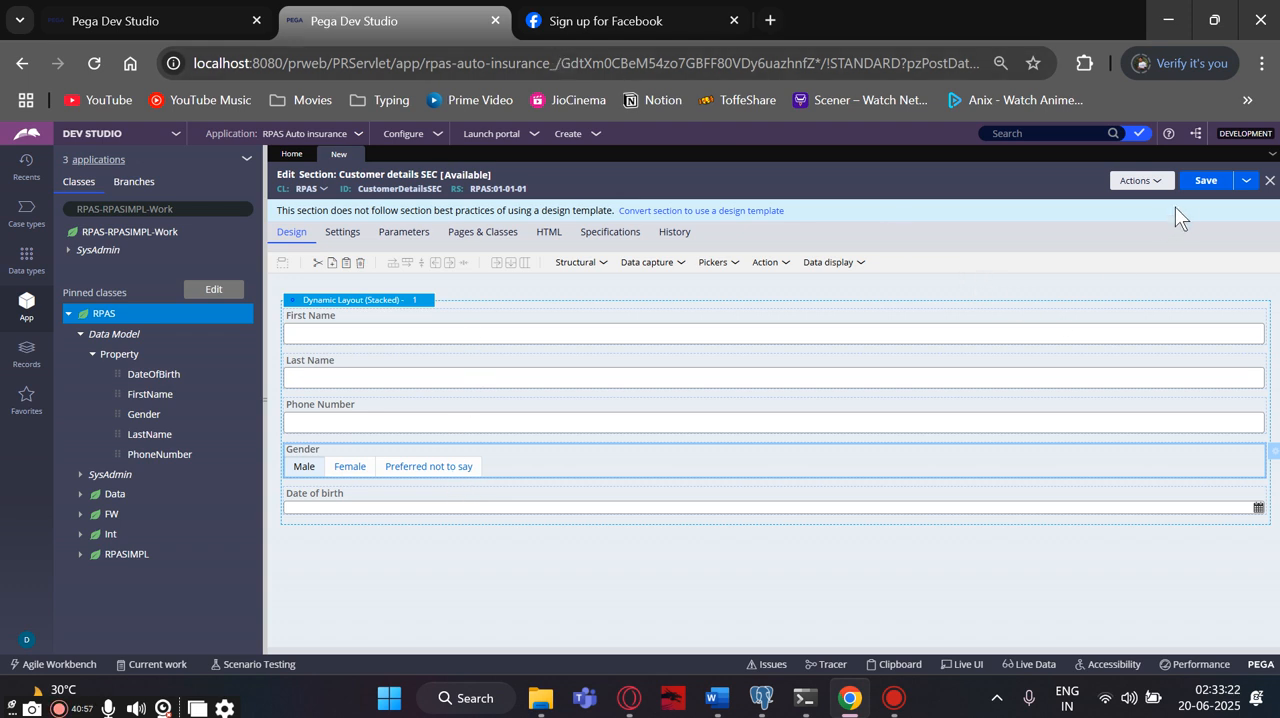
- Save the Customer details SEC section and open its preview
left_click(1200, 186)
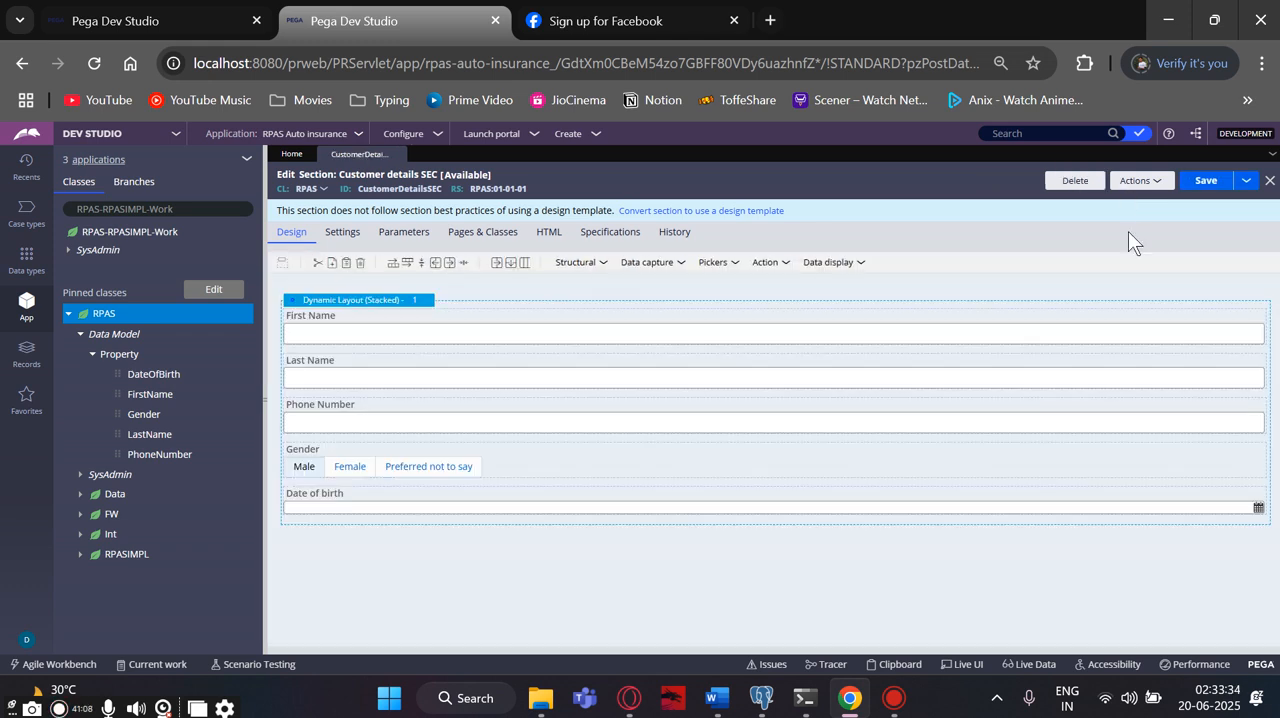
left_click(1140, 181)
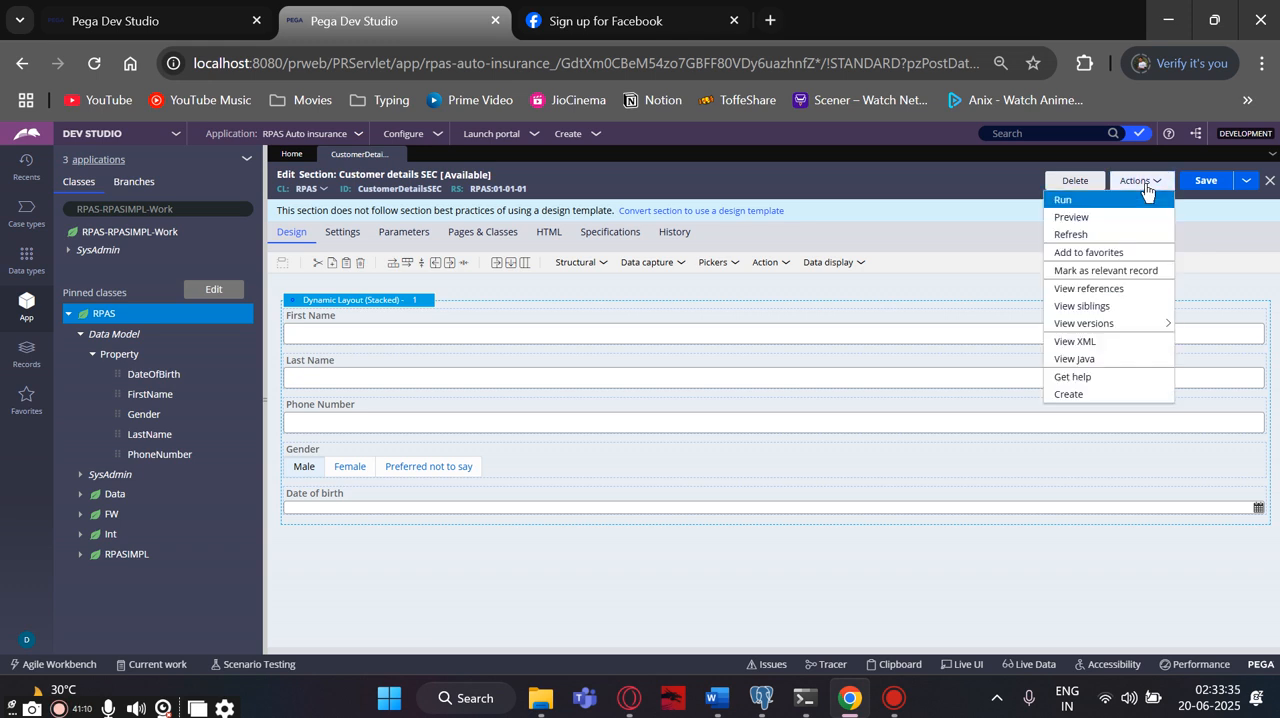
left_click(1071, 216)
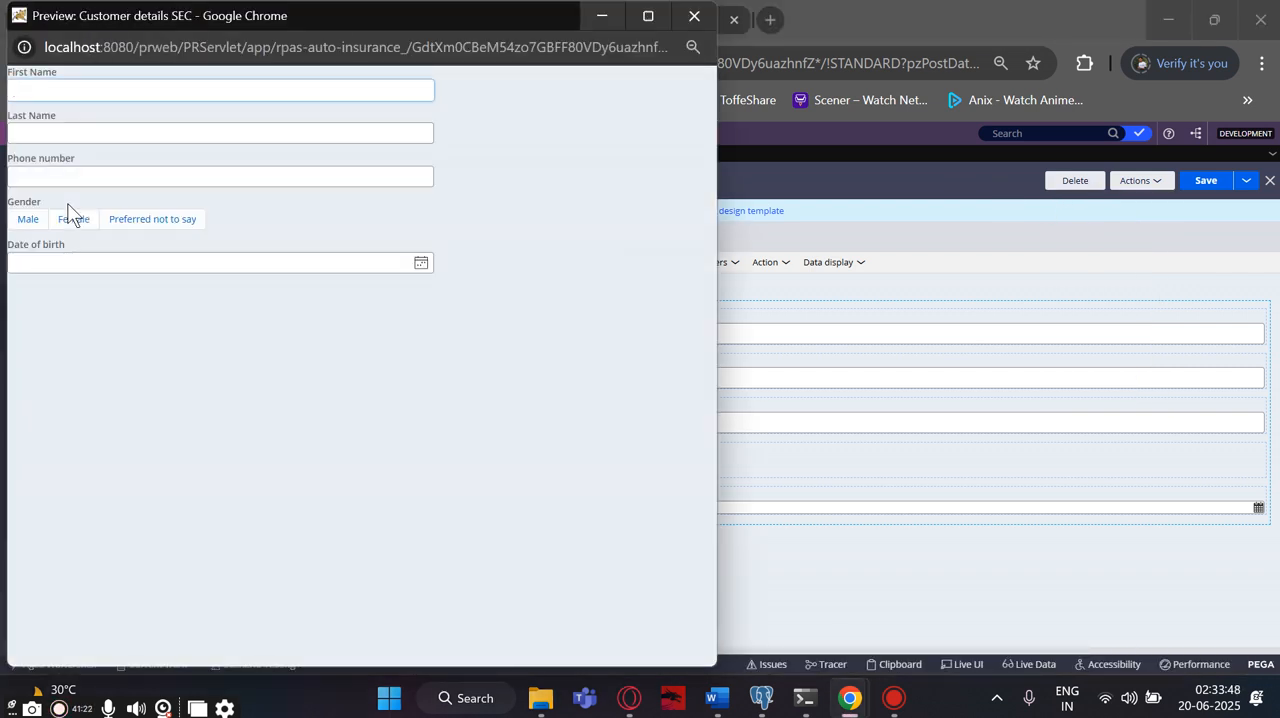
- Test the section preview by selecting Male as the gender and entering random letters in the Phone number field
left_click(39, 221)
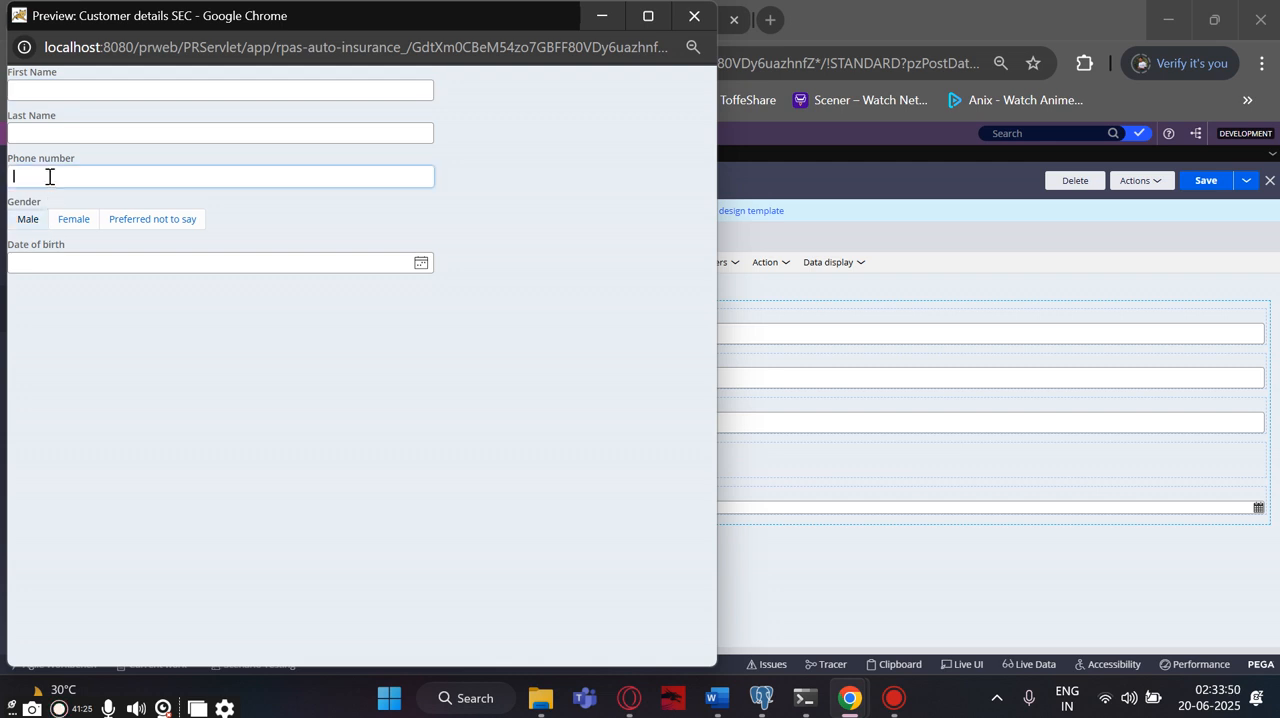
left_click(46, 177)
type("jhLHKJGHV")
left_click(58, 257)
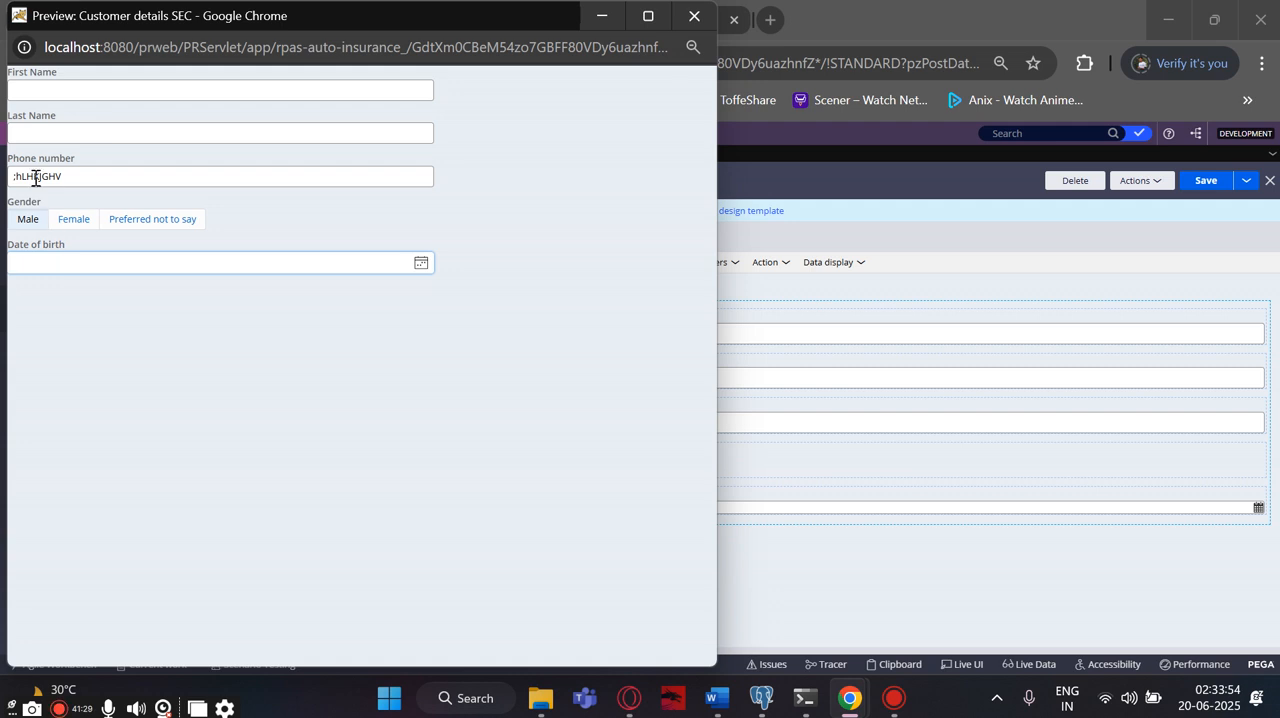
left_click(31, 132)
key("super+.")
key("super+a")
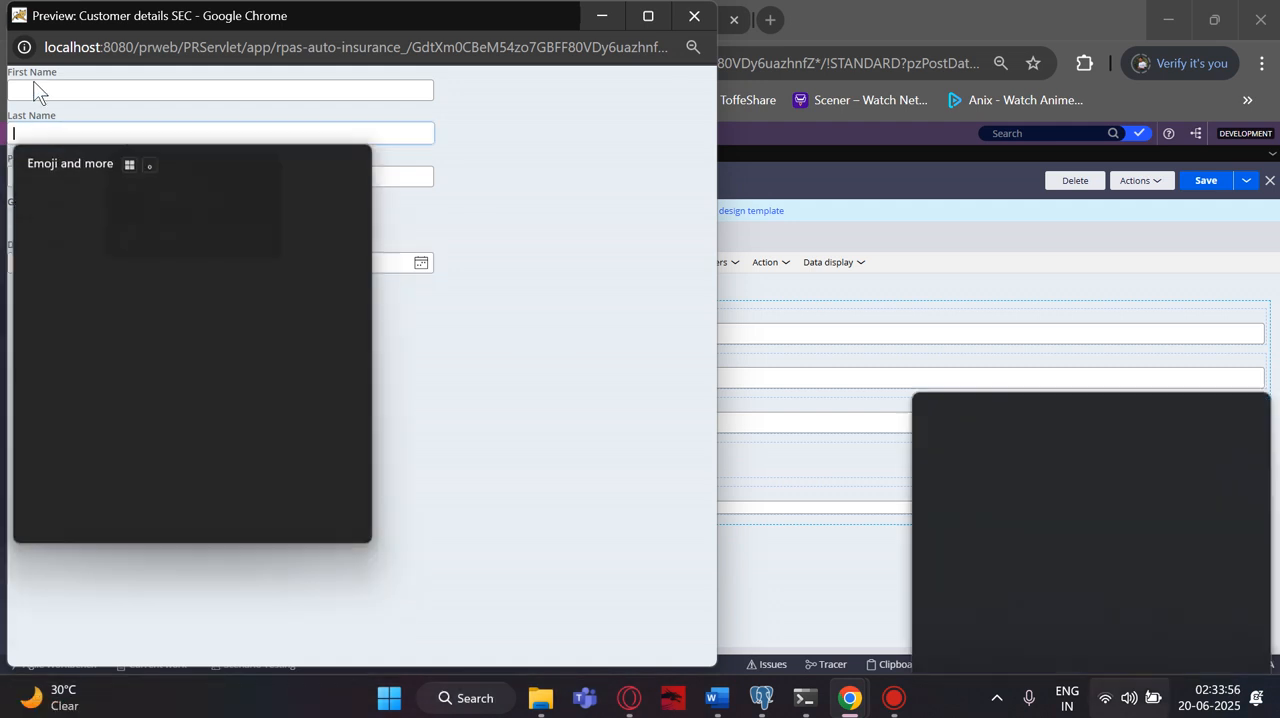
left_click(537, 181)
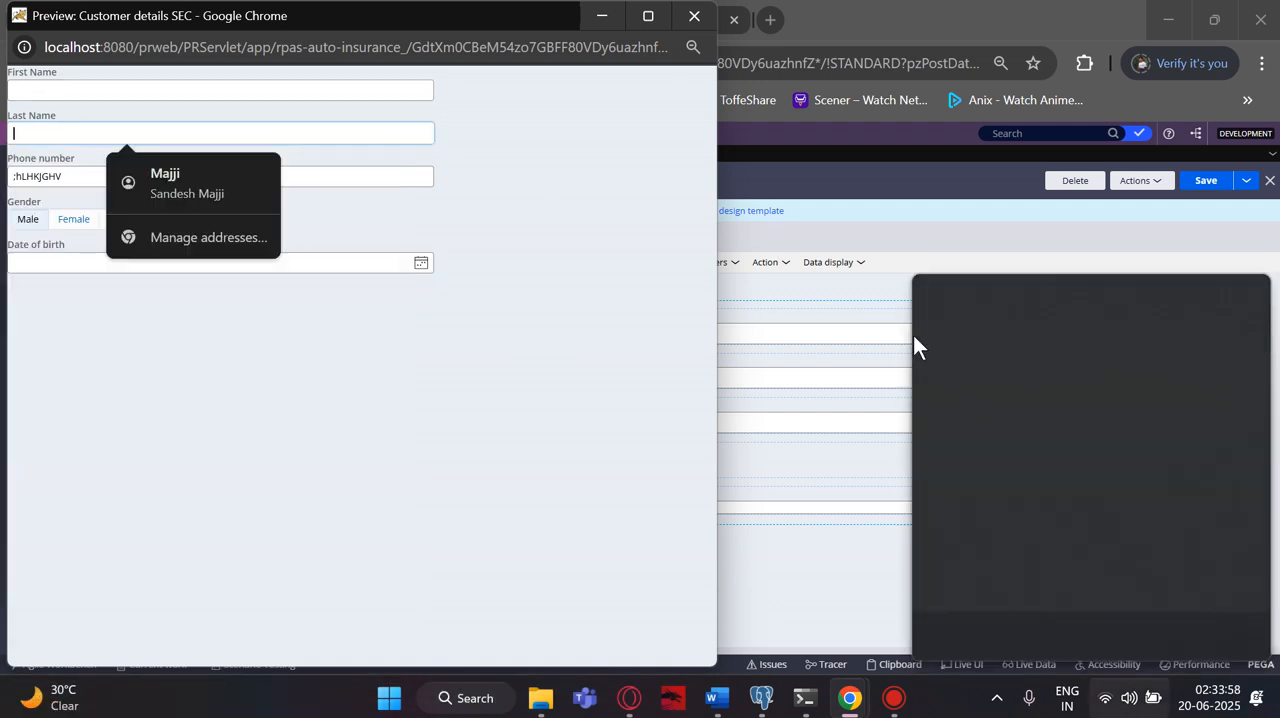
left_click(838, 187)
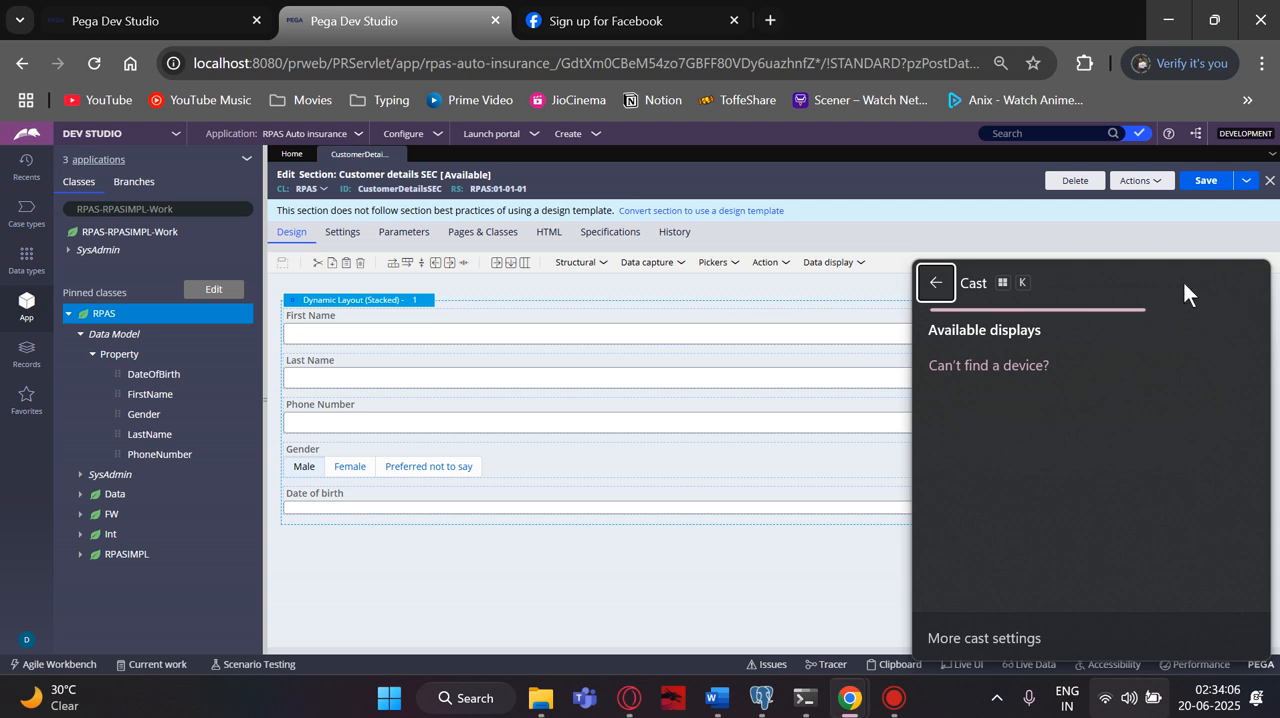
- Save the Customer details SEC section and close the Cast flyout covering the screen
left_click(1205, 181)
left_click(934, 282)
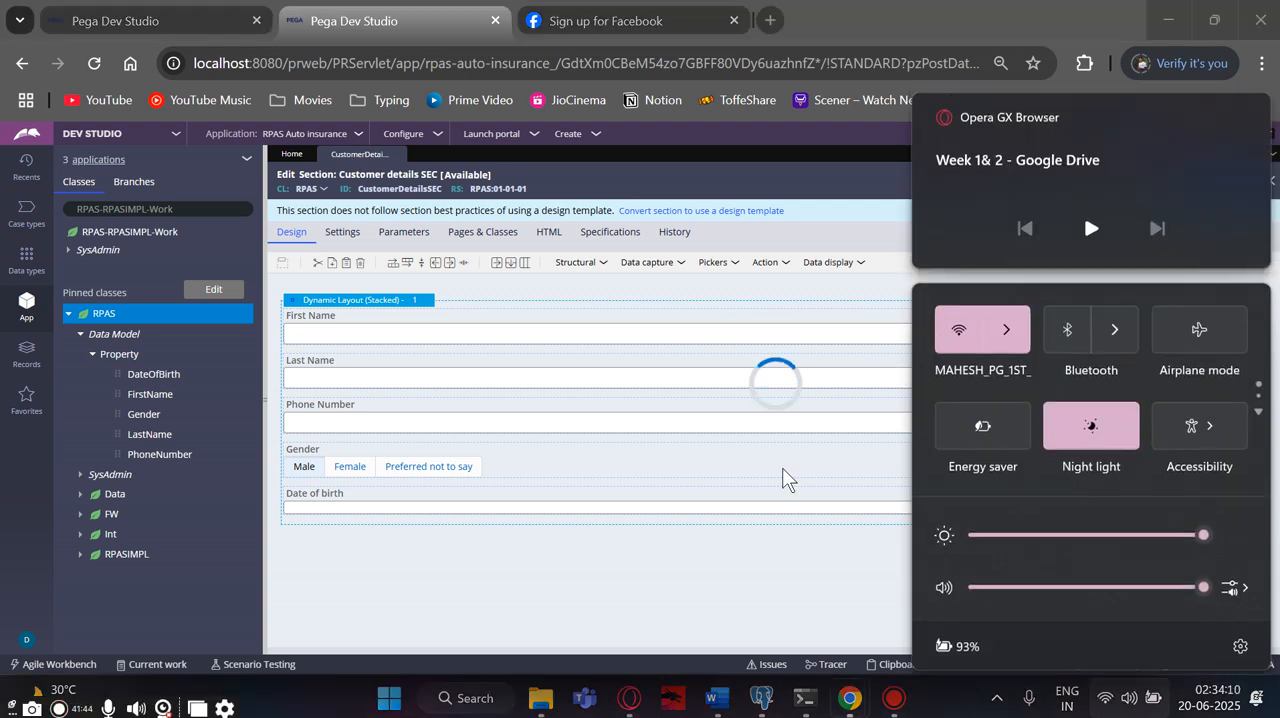
left_click(782, 467)
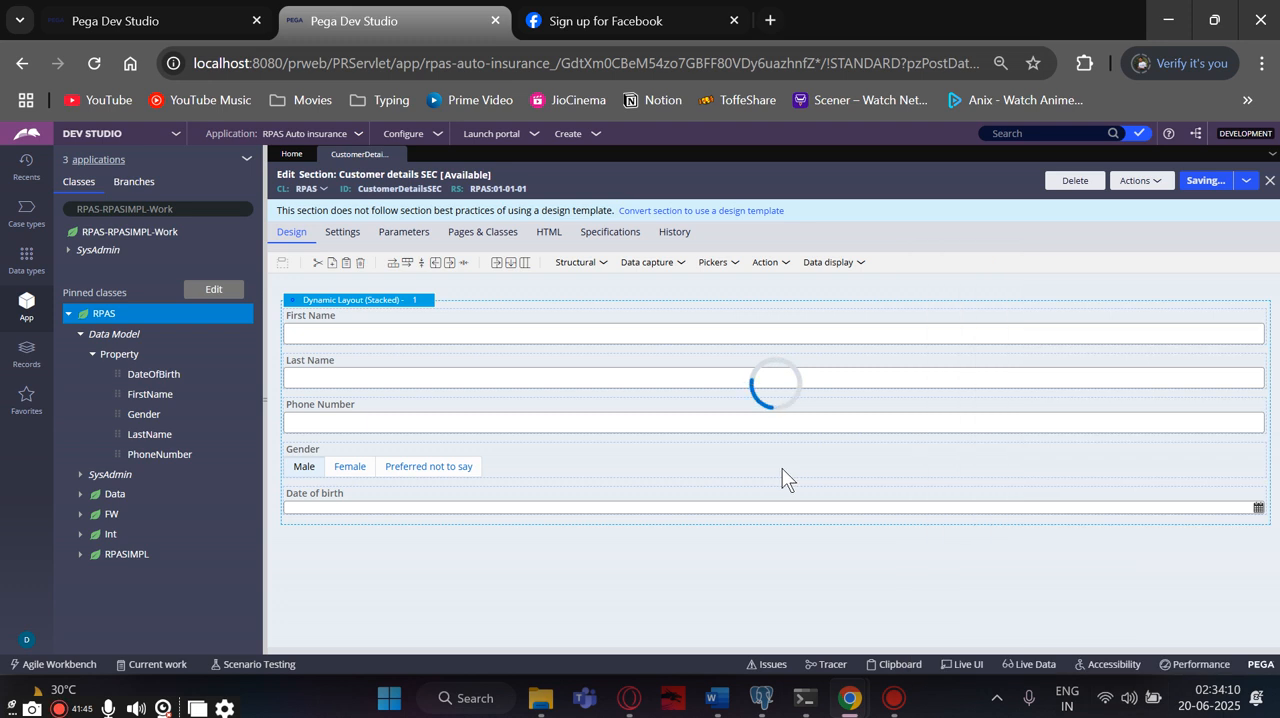
- Create a flow action labelled Customer details FA in the RPAS class and open it
right_click(95, 306)
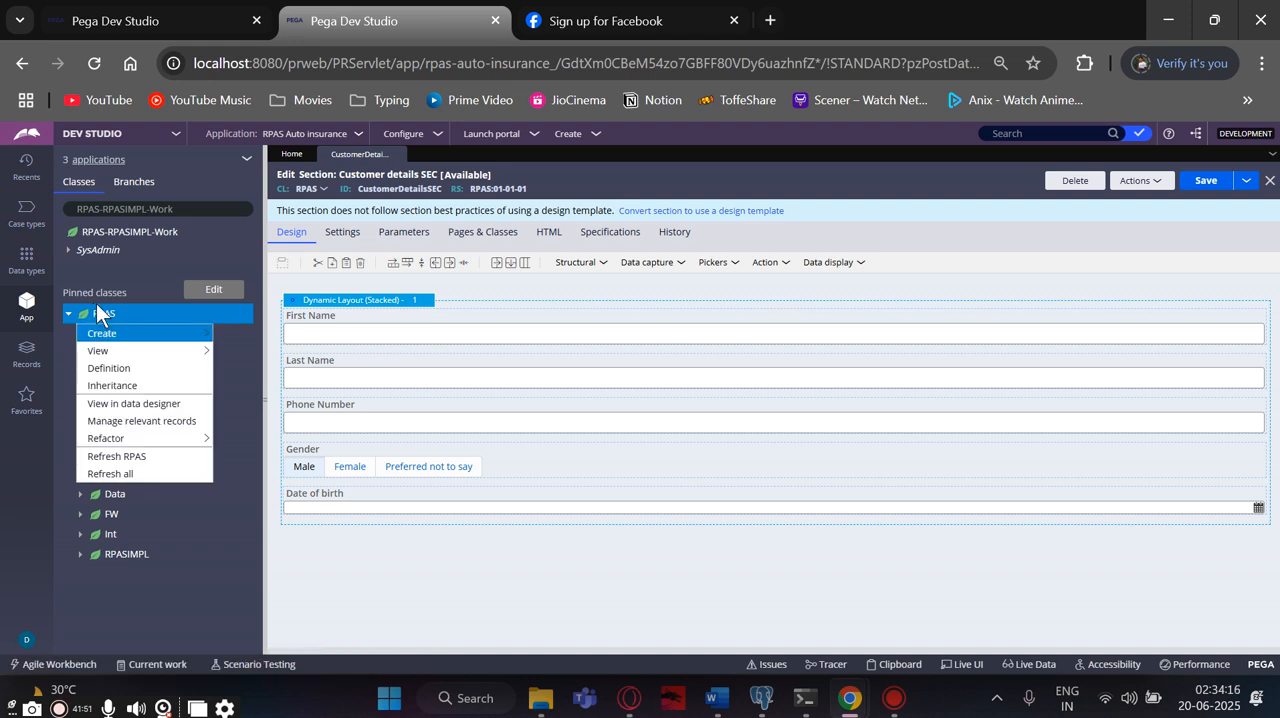
mouse_move(102, 334)
mouse_move(230, 356)
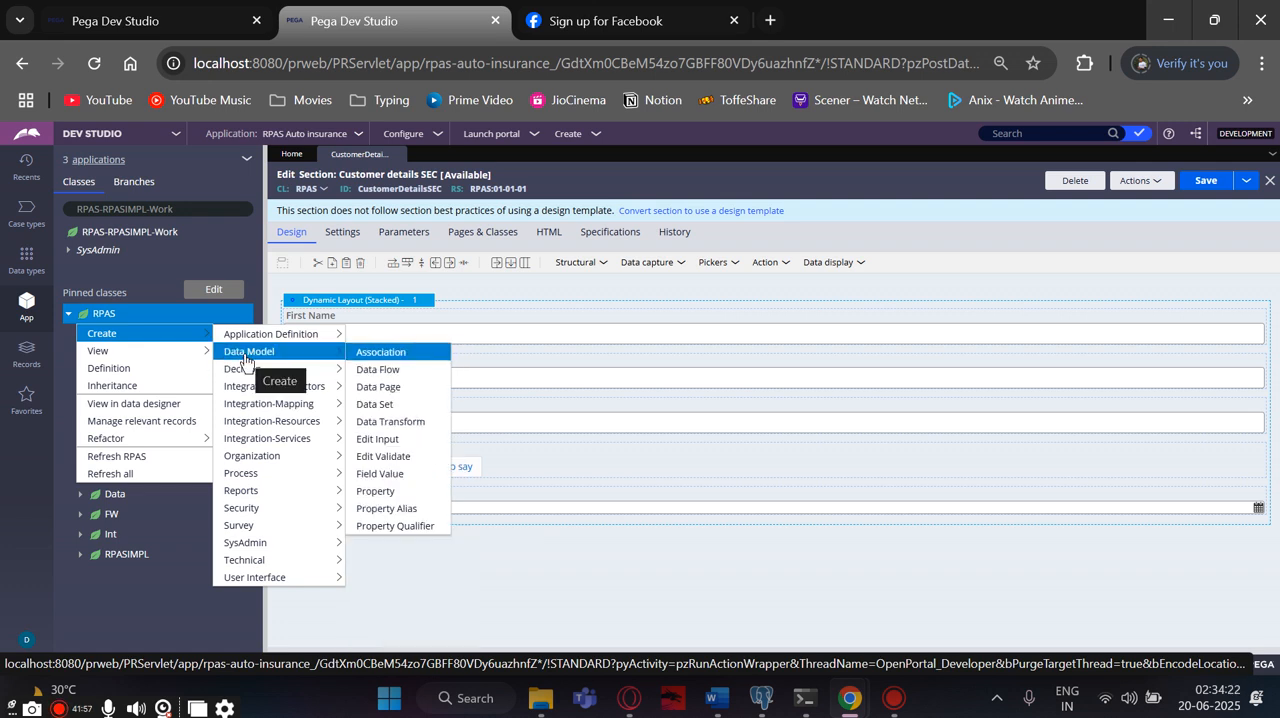
mouse_move(257, 459)
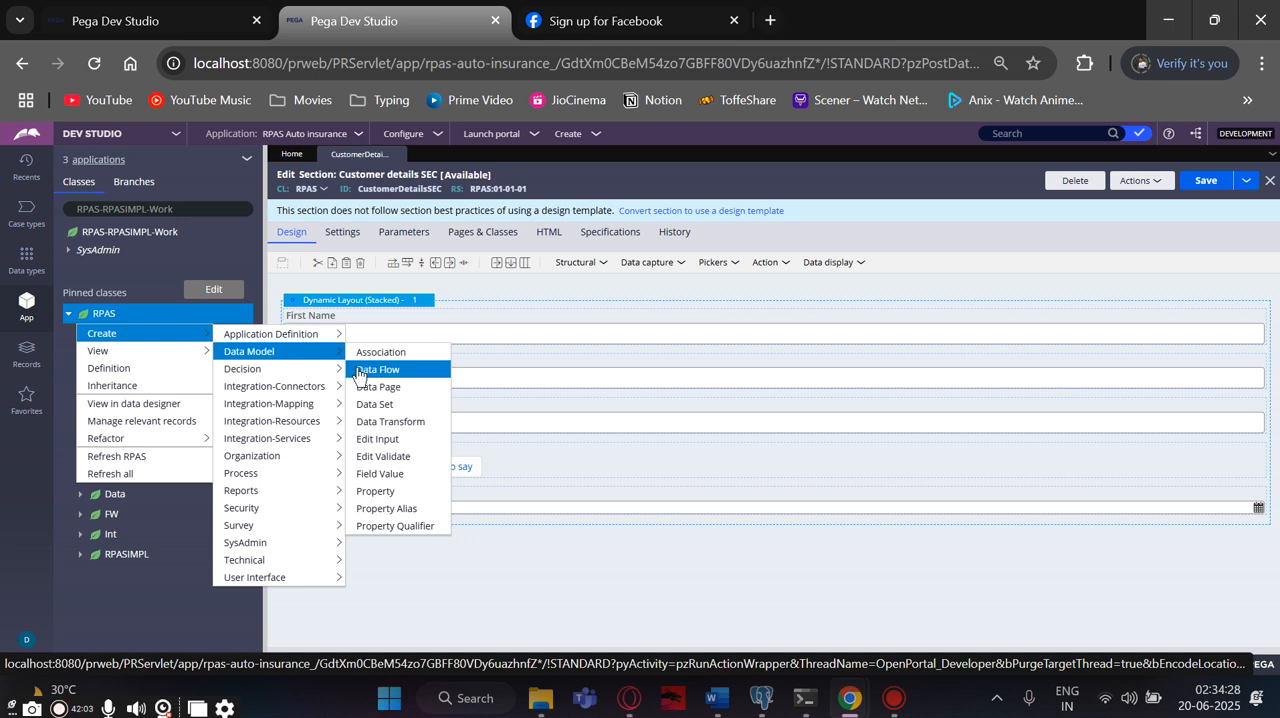
mouse_move(274, 385)
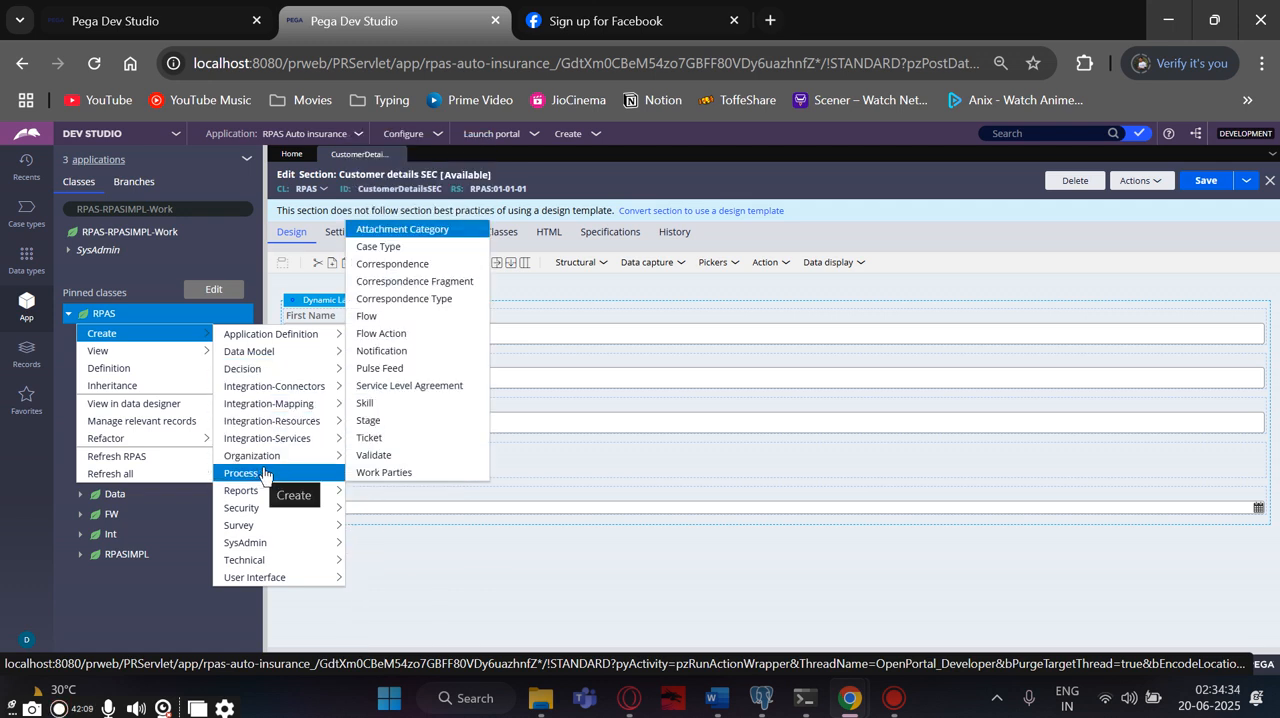
left_click_drag(400, 348, 400, 333)
left_click(400, 333)
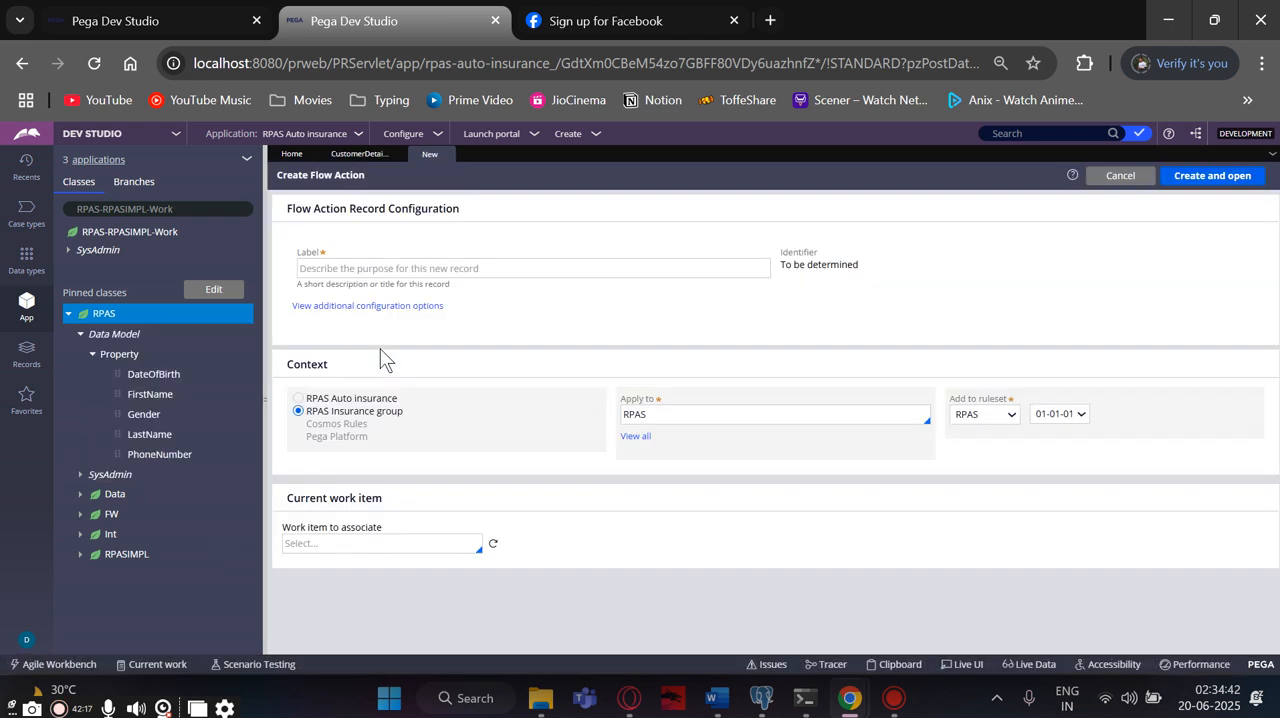
left_click(389, 270)
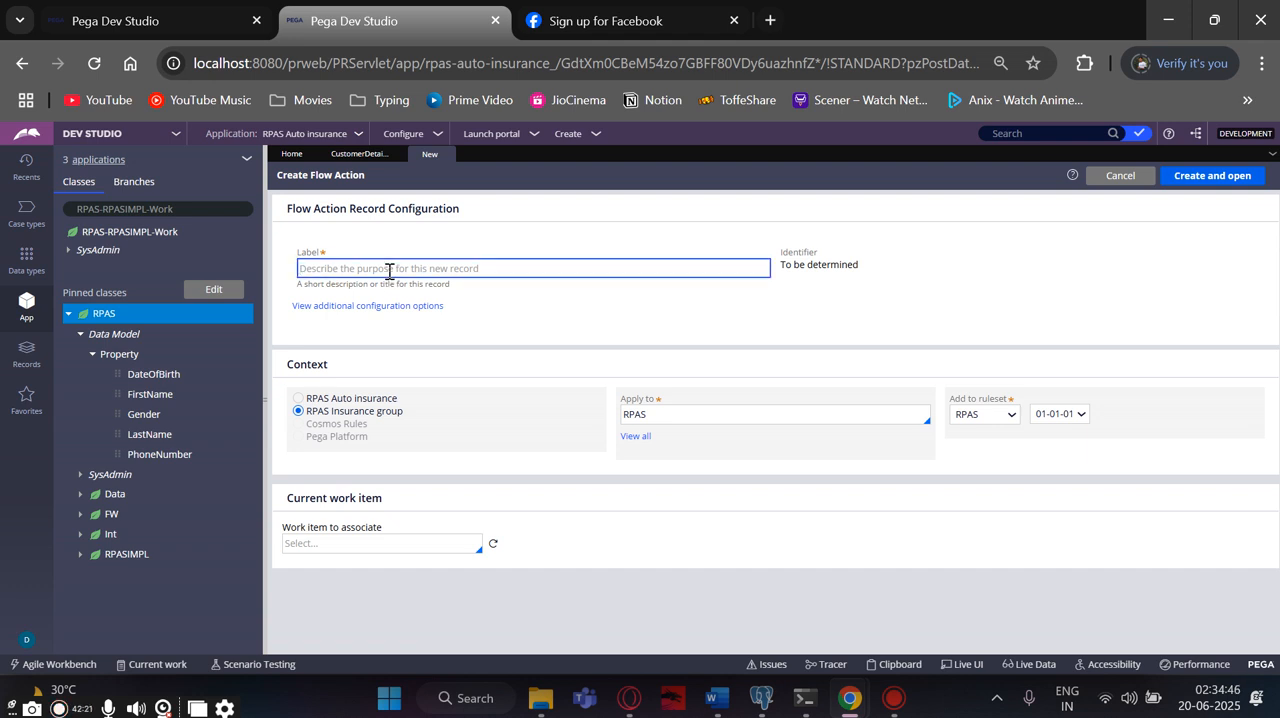
type("Cus")
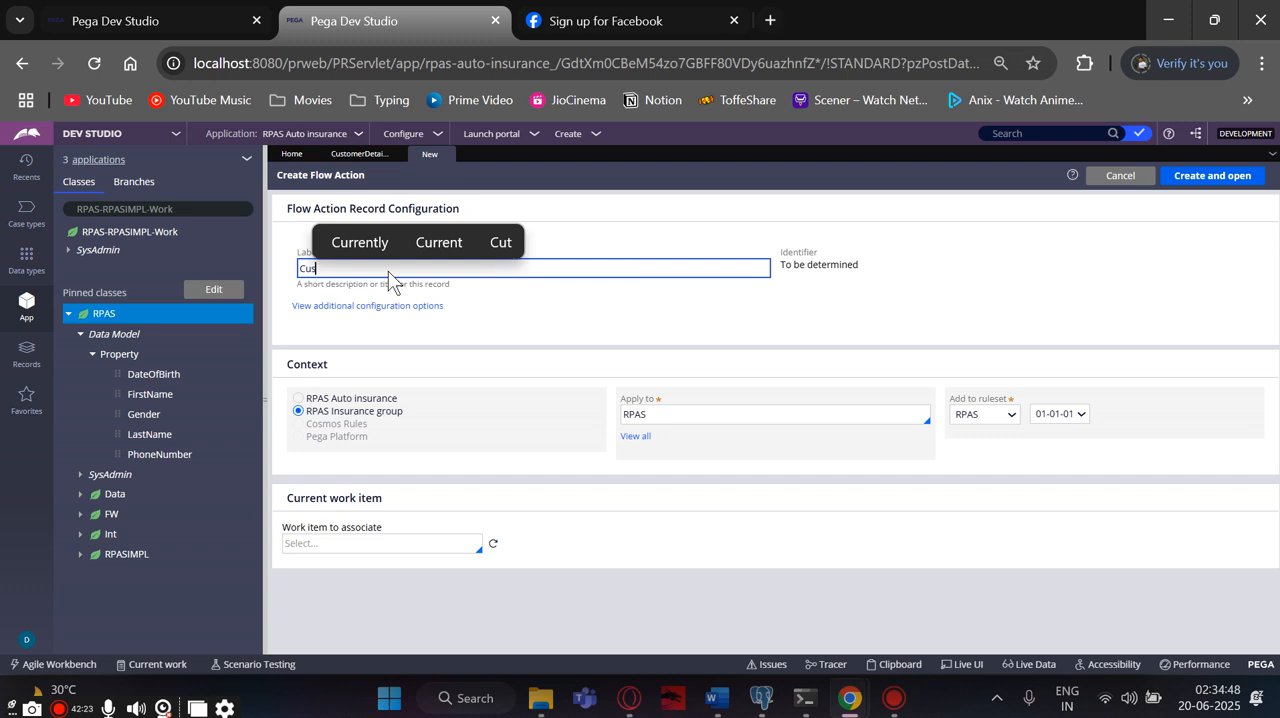
type("tomer")
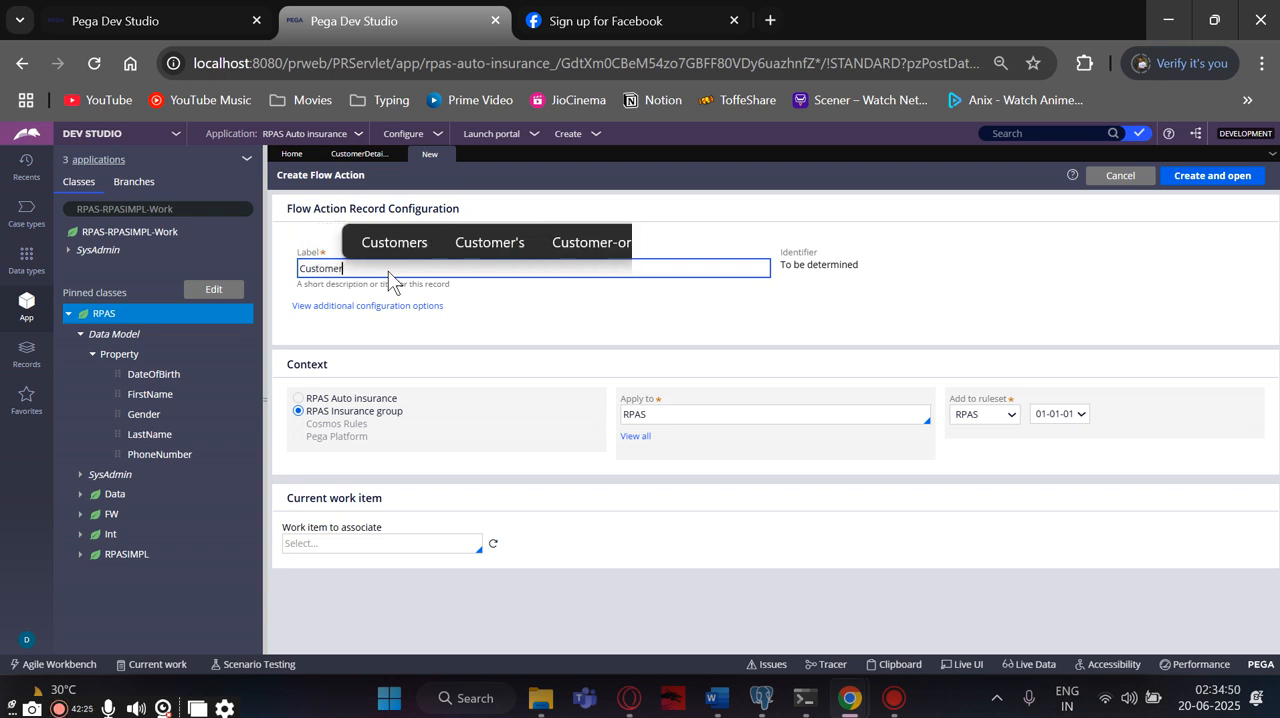
type(" details F")
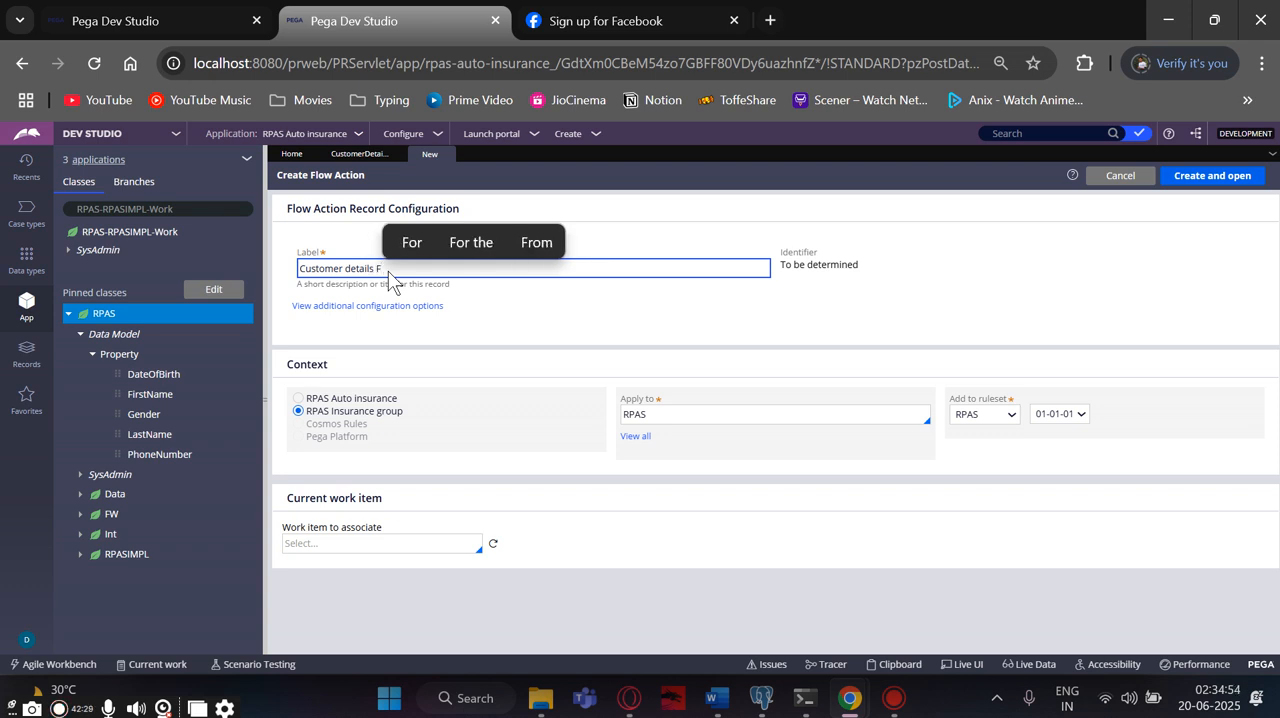
type("A")
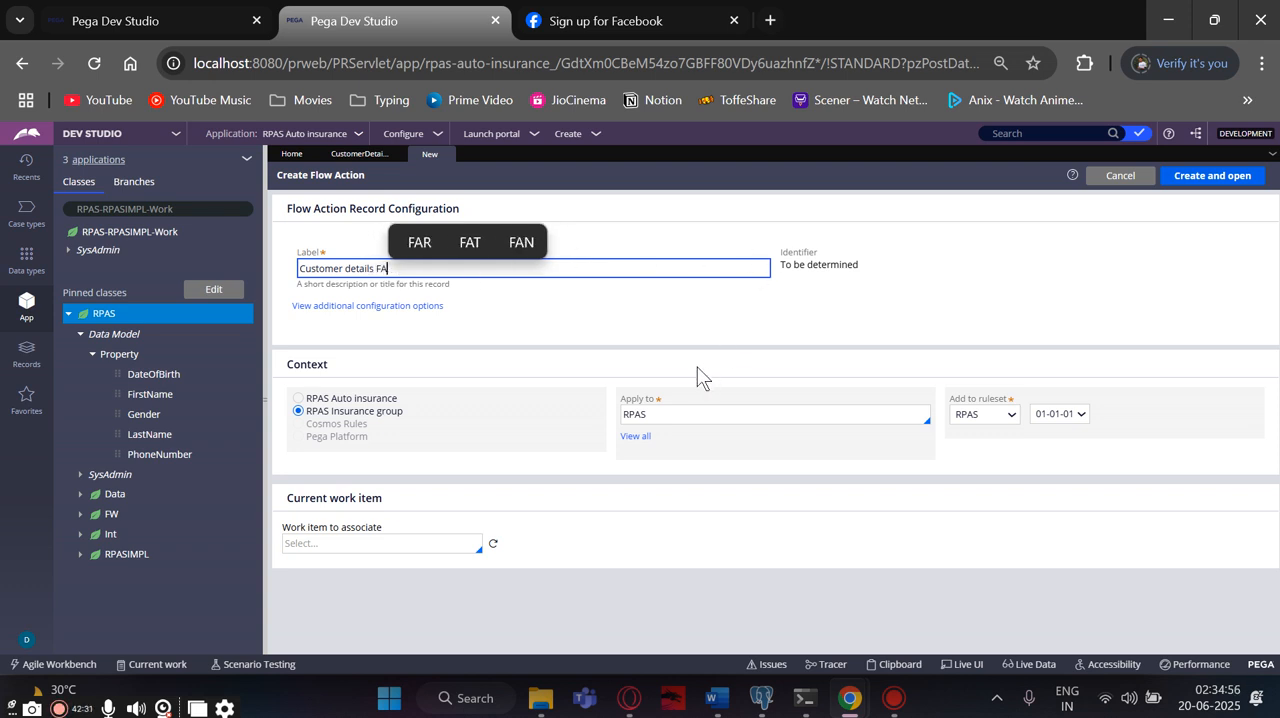
left_click(637, 311)
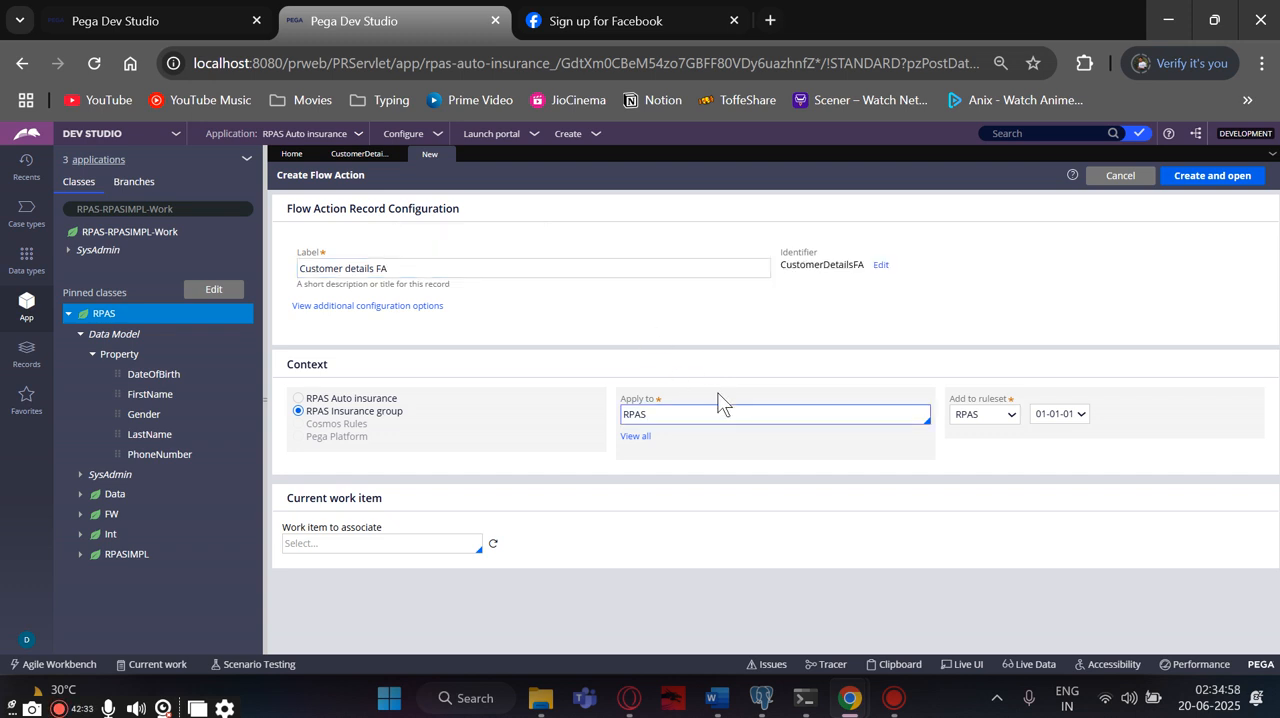
left_click(1212, 175)
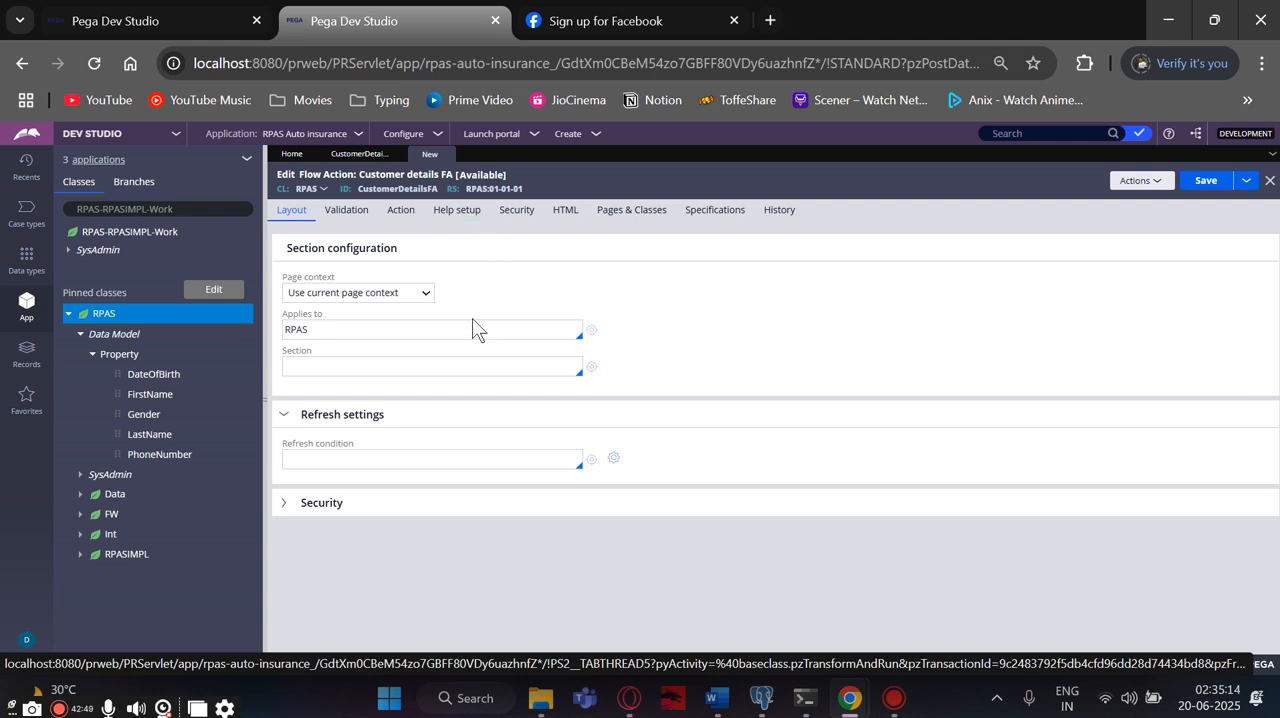
- Assign the CustomerDetailsSEC section to the Customer details FA flow action and save the record
left_click(375, 357)
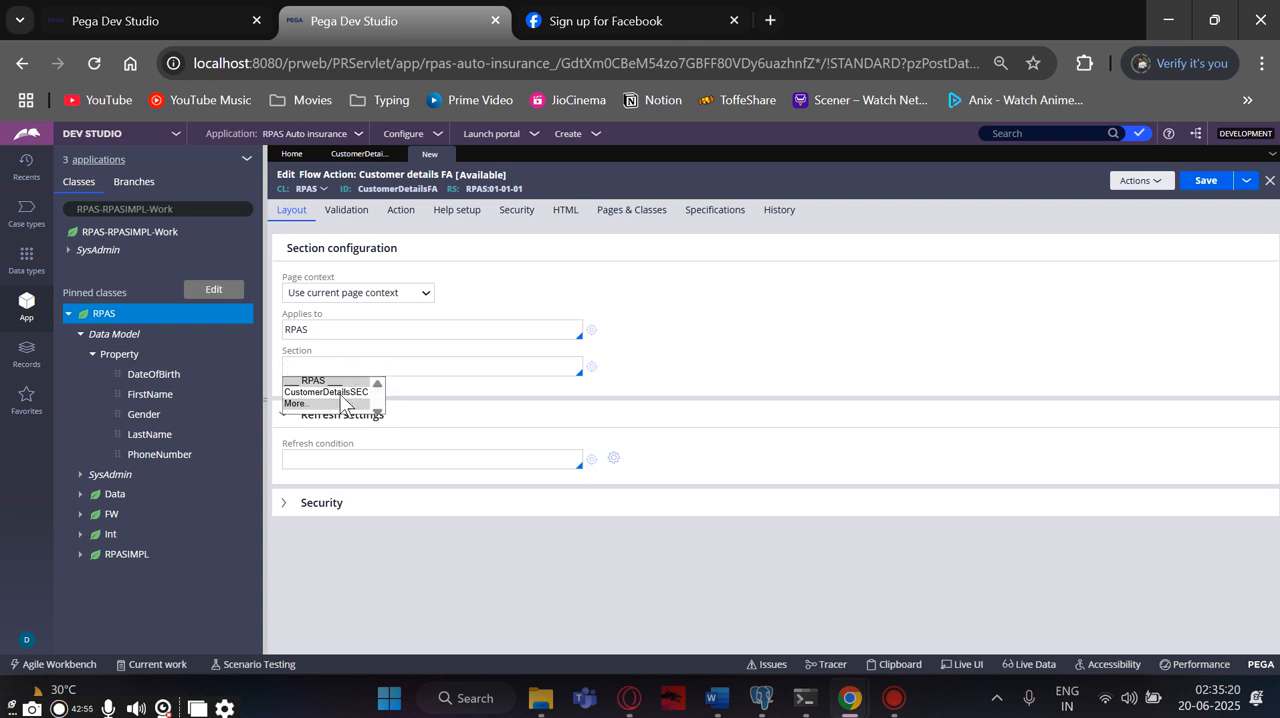
left_click(325, 393)
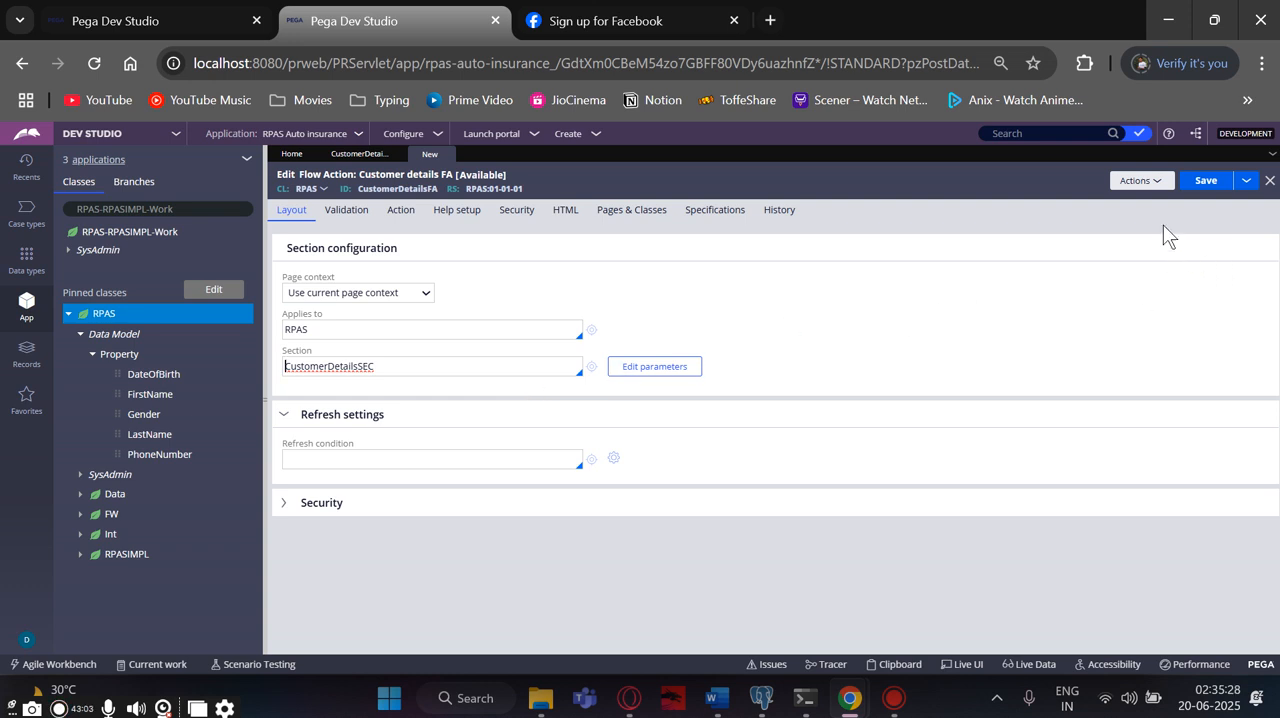
left_click(1206, 182)
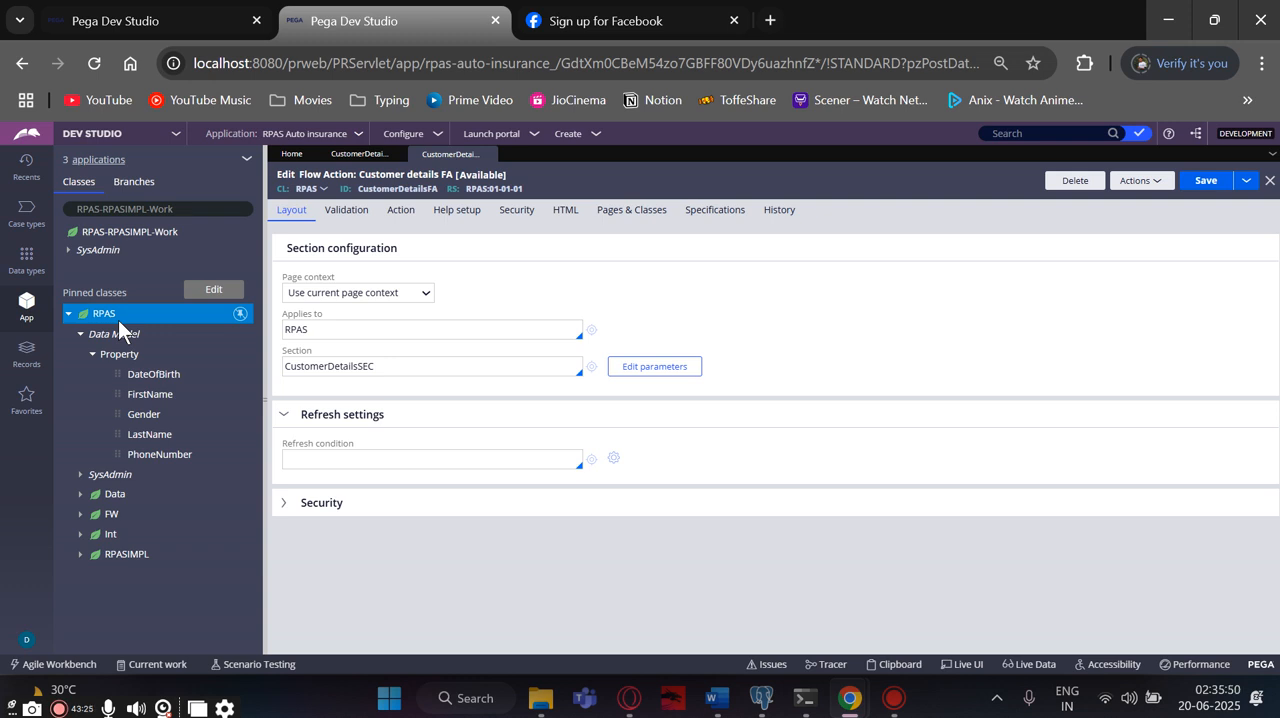
- Create a flow labelled Customerdetails Flow in the RPAS-RPASIMPL-Work class and open it
right_click(84, 240)
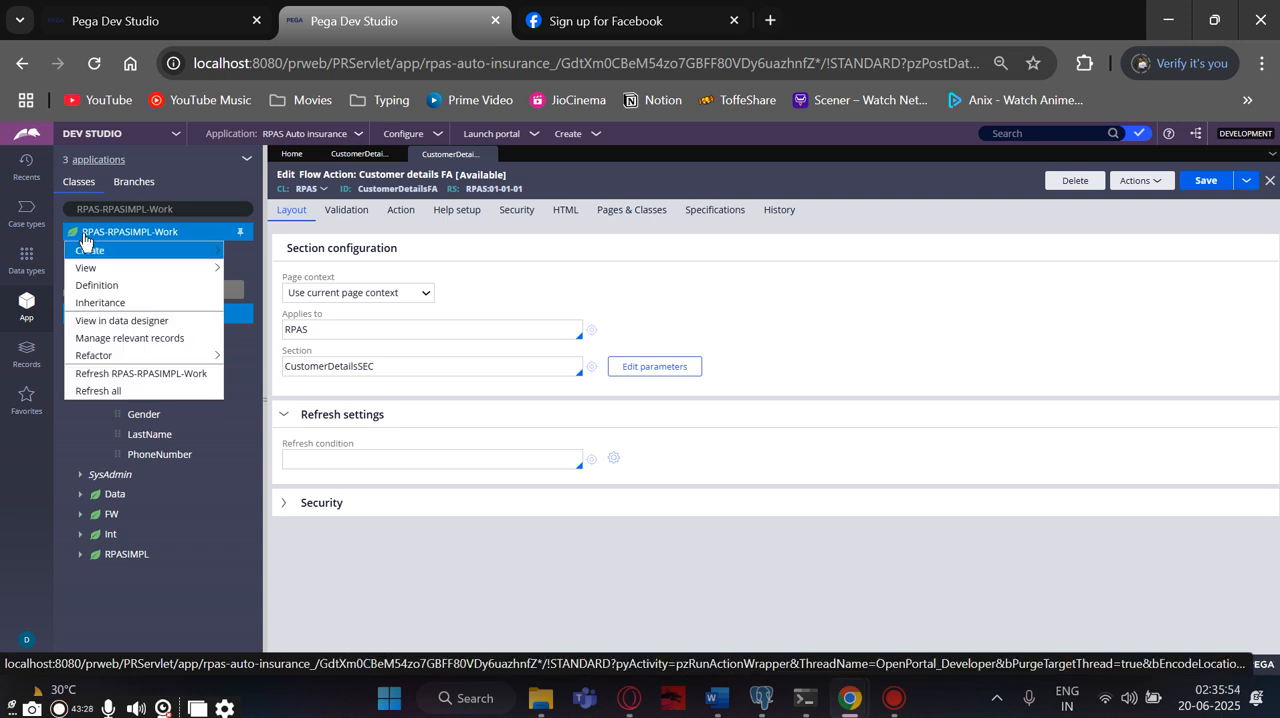
mouse_move(84, 252)
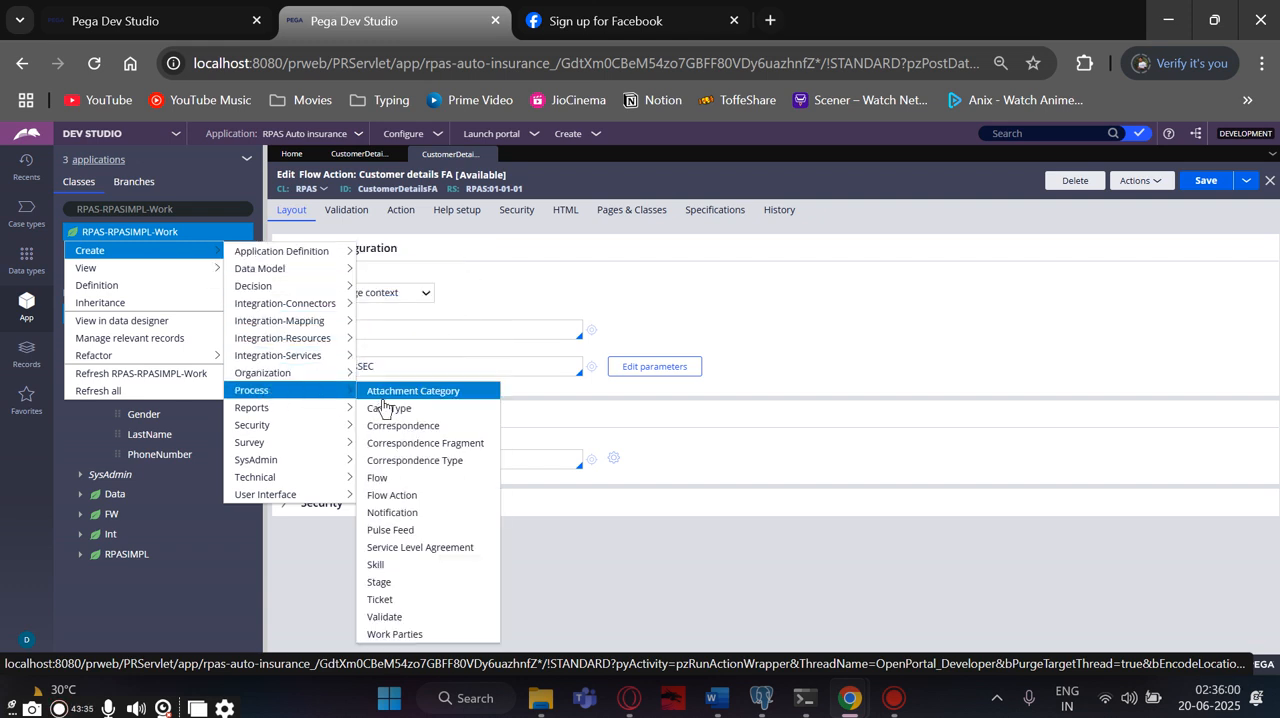
left_click(389, 474)
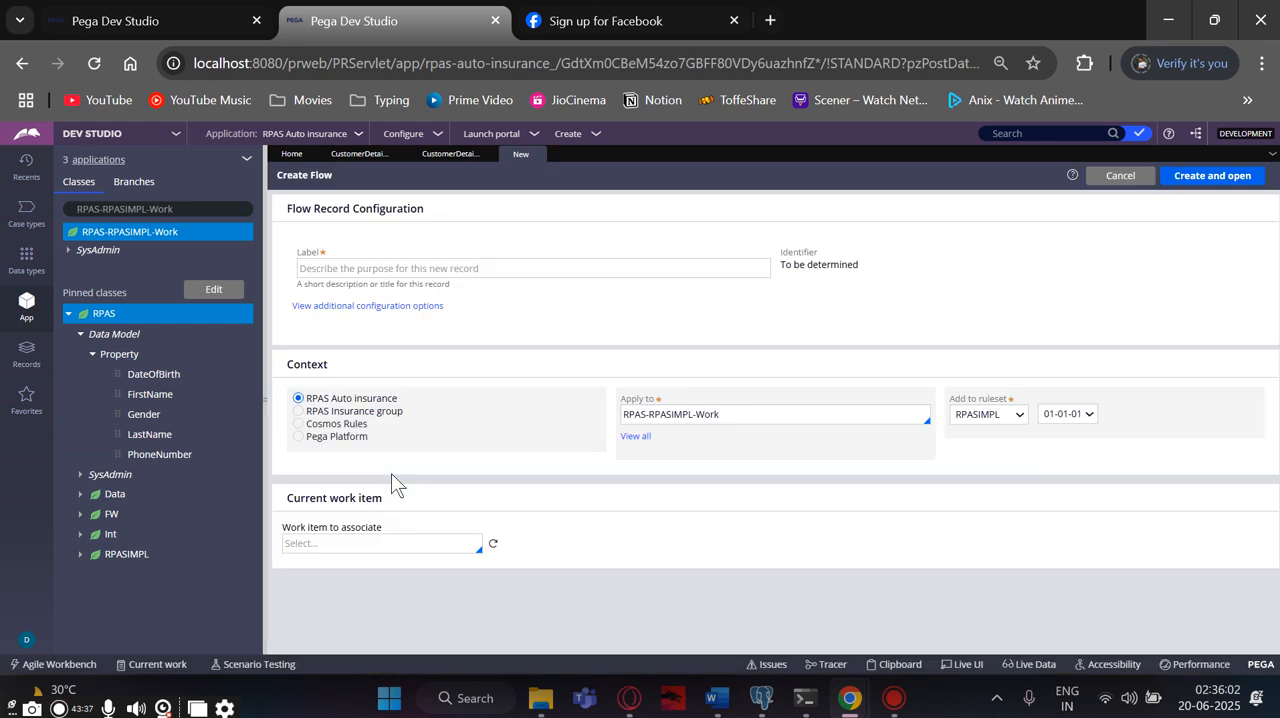
left_click(403, 270)
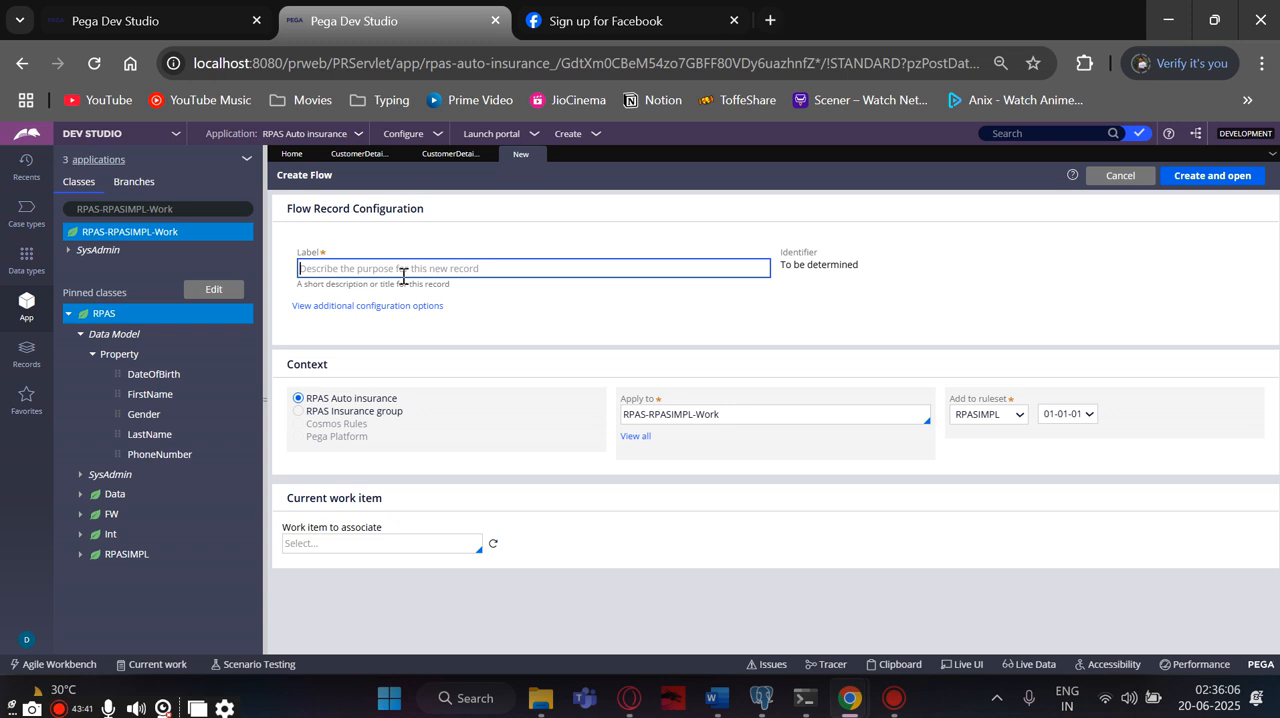
type("custo")
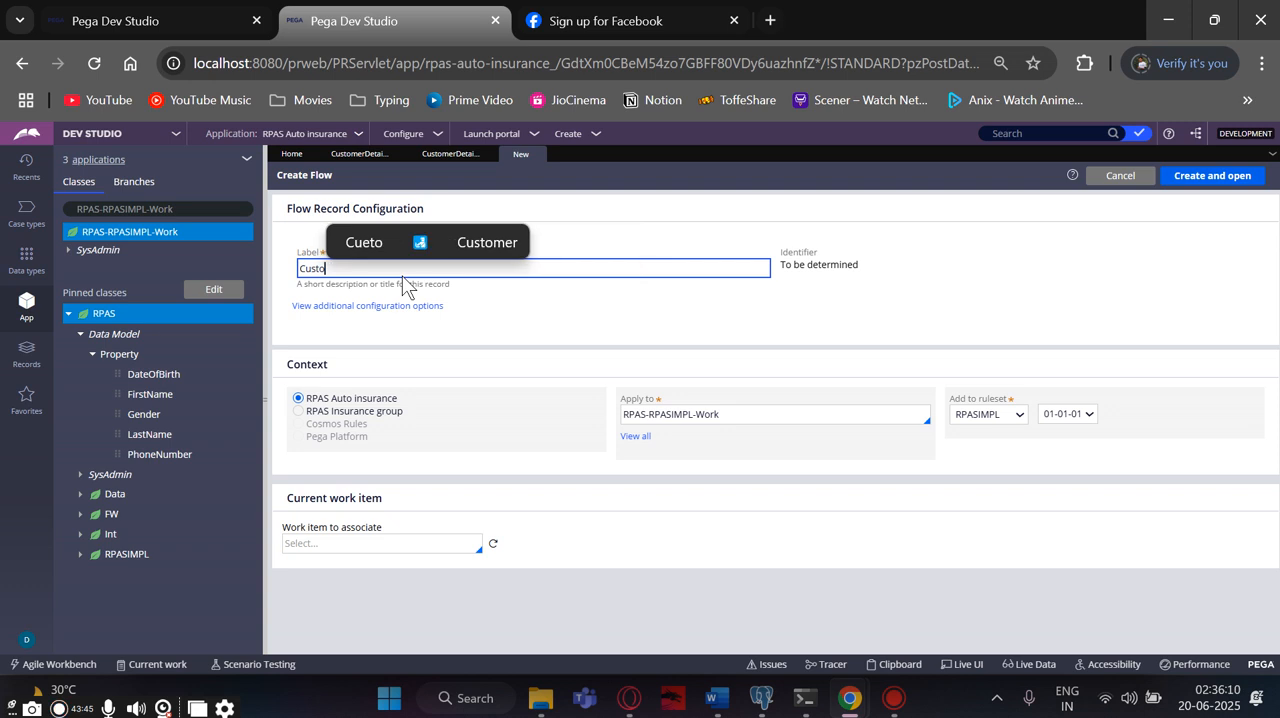
type("merdetai")
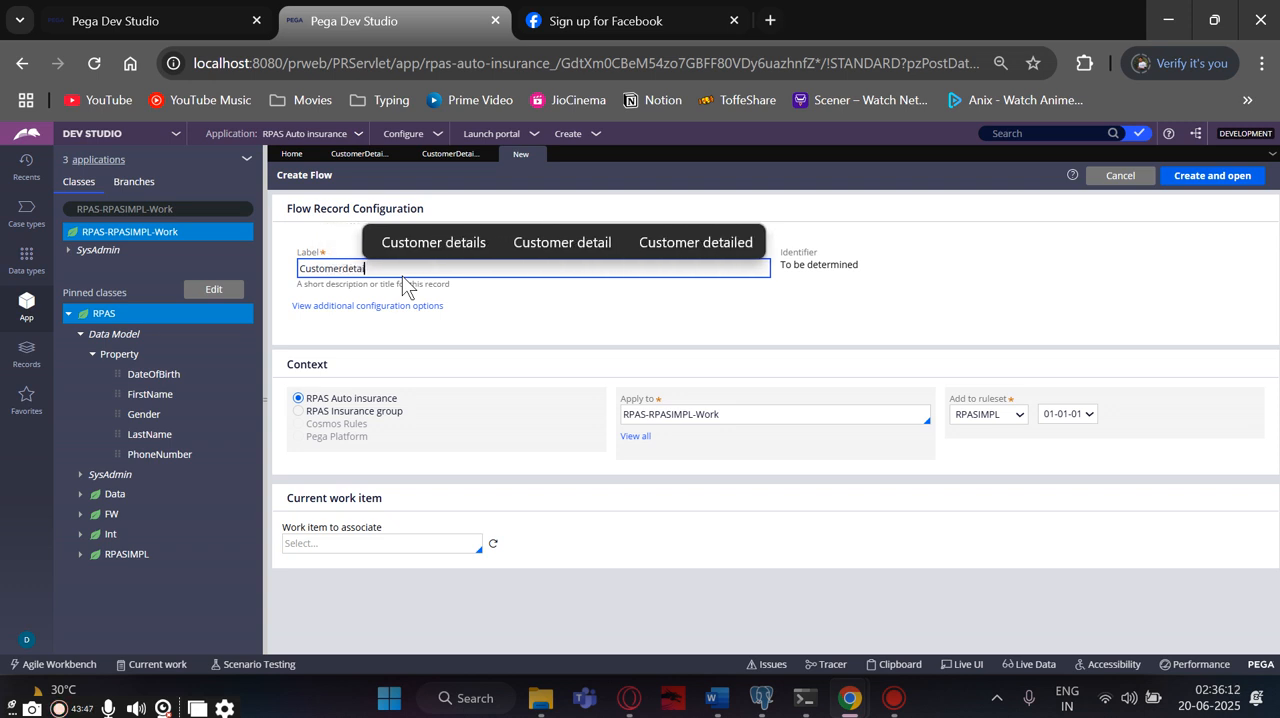
type("ls Flow")
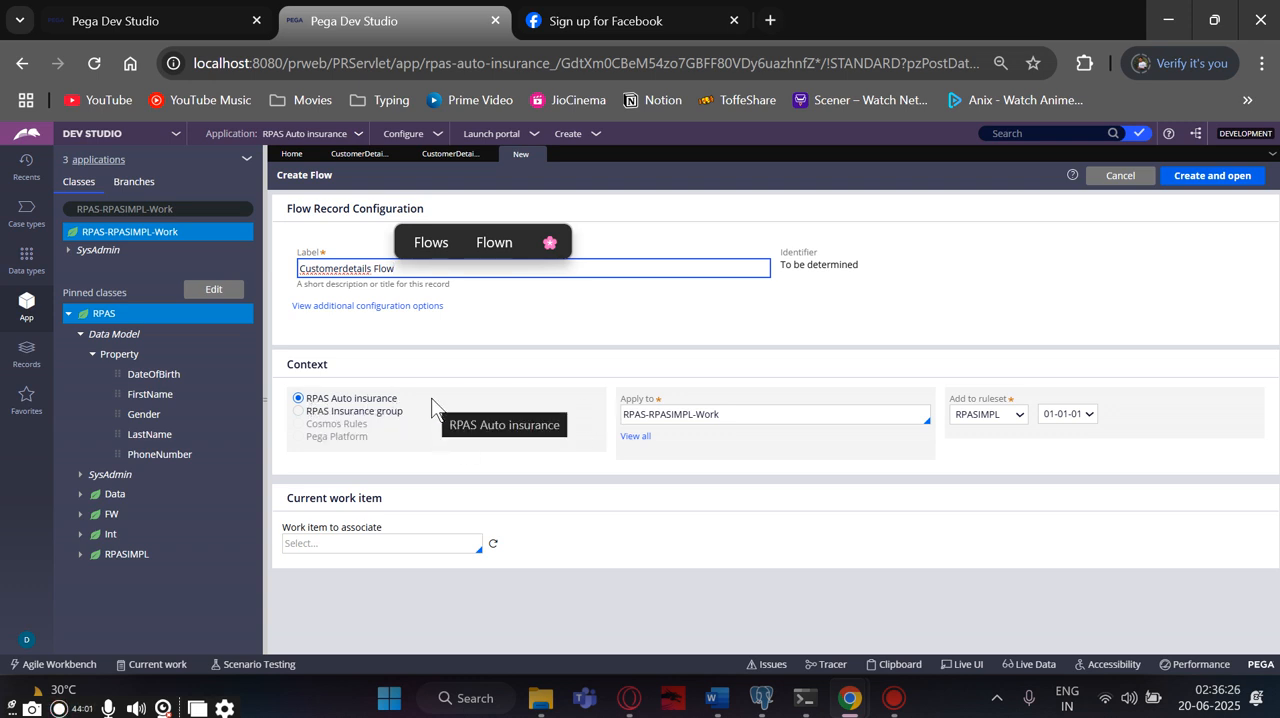
left_click(1175, 184)
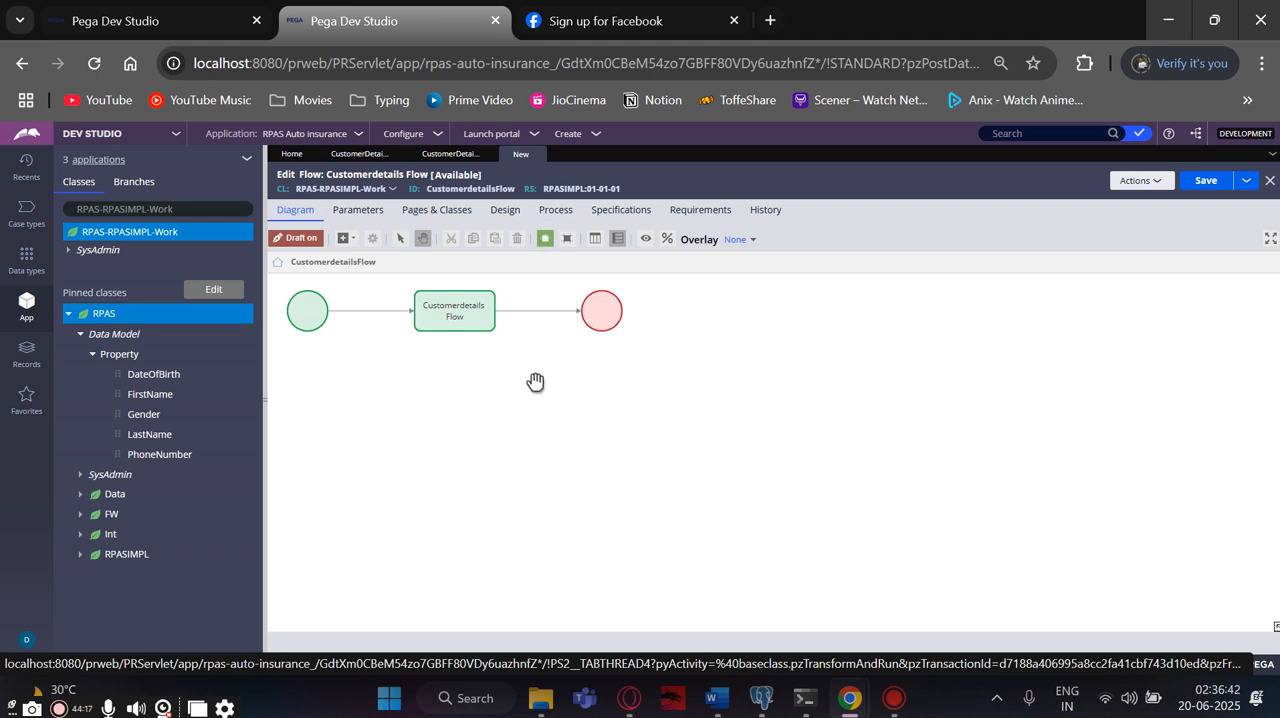
- Set the flow action of the connector between the Customerdetails Flow assignment and the end shape to CustomerDetailsFA and submit it
left_click_drag(529, 312, 533, 314)
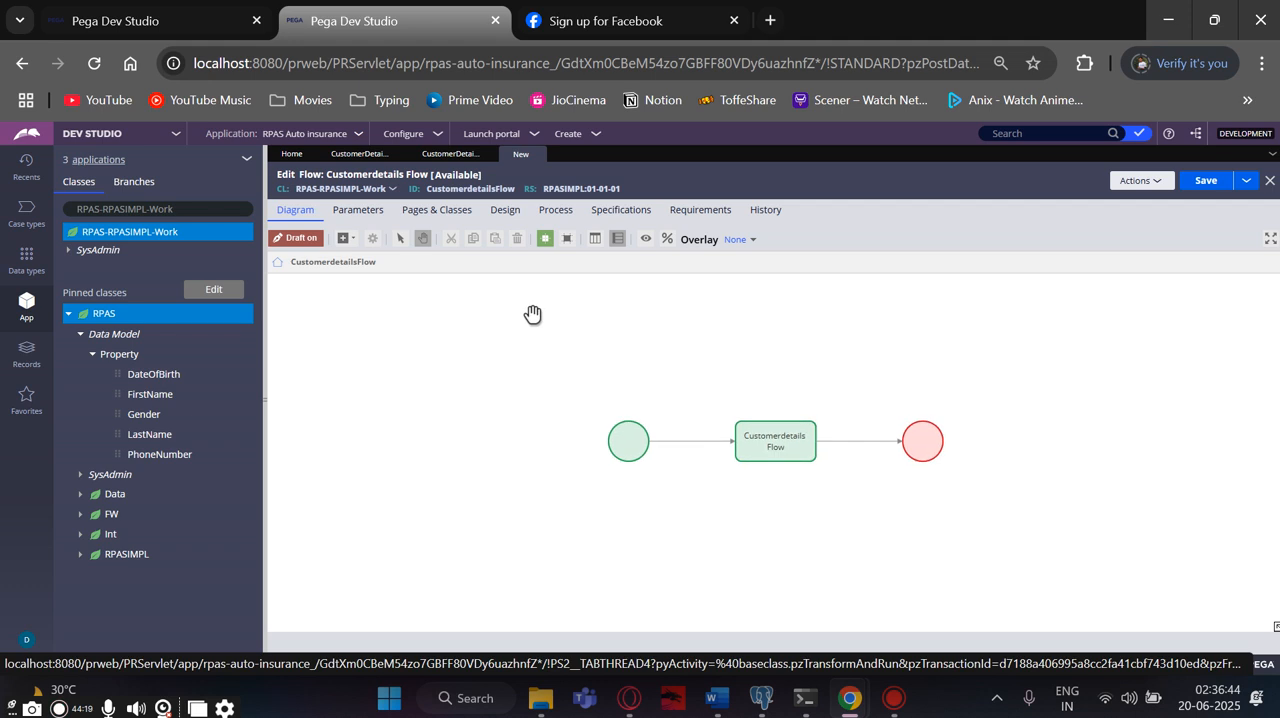
mouse_move(757, 440)
left_mouse_down()
mouse_move(490, 362)
mouse_move(760, 451)
mouse_move(775, 435)
left_mouse_up()
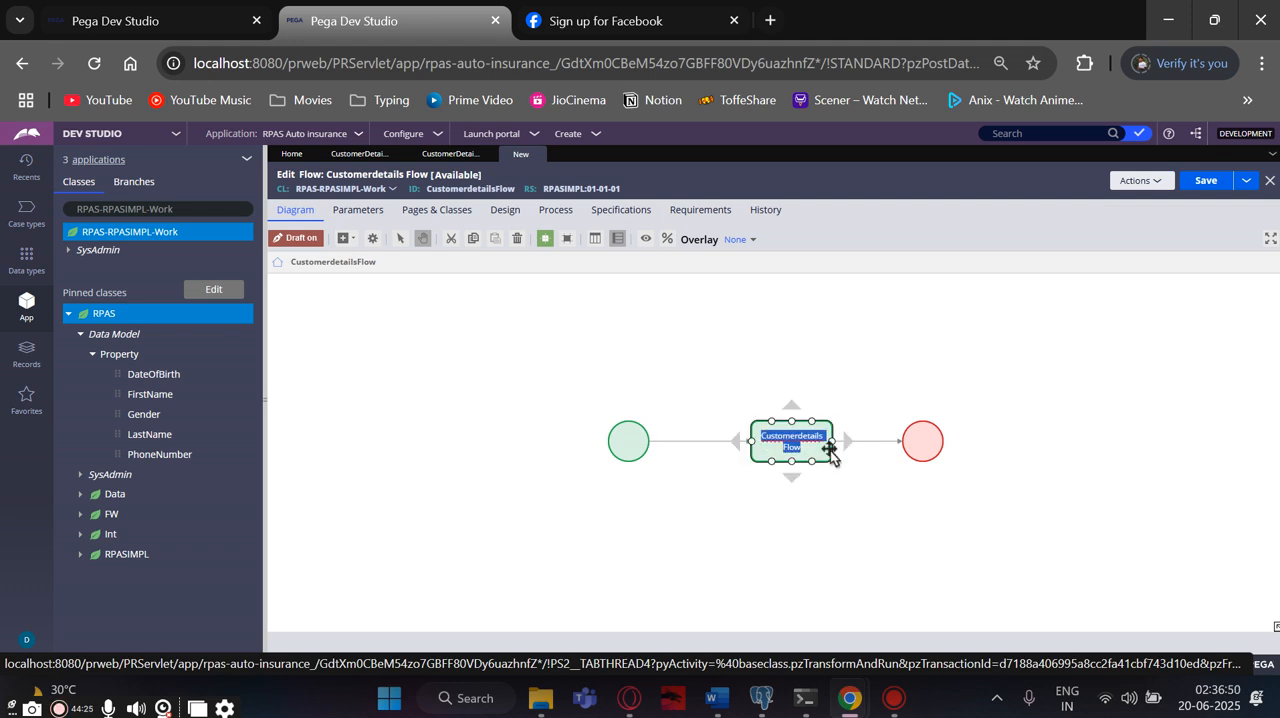
left_click(865, 443)
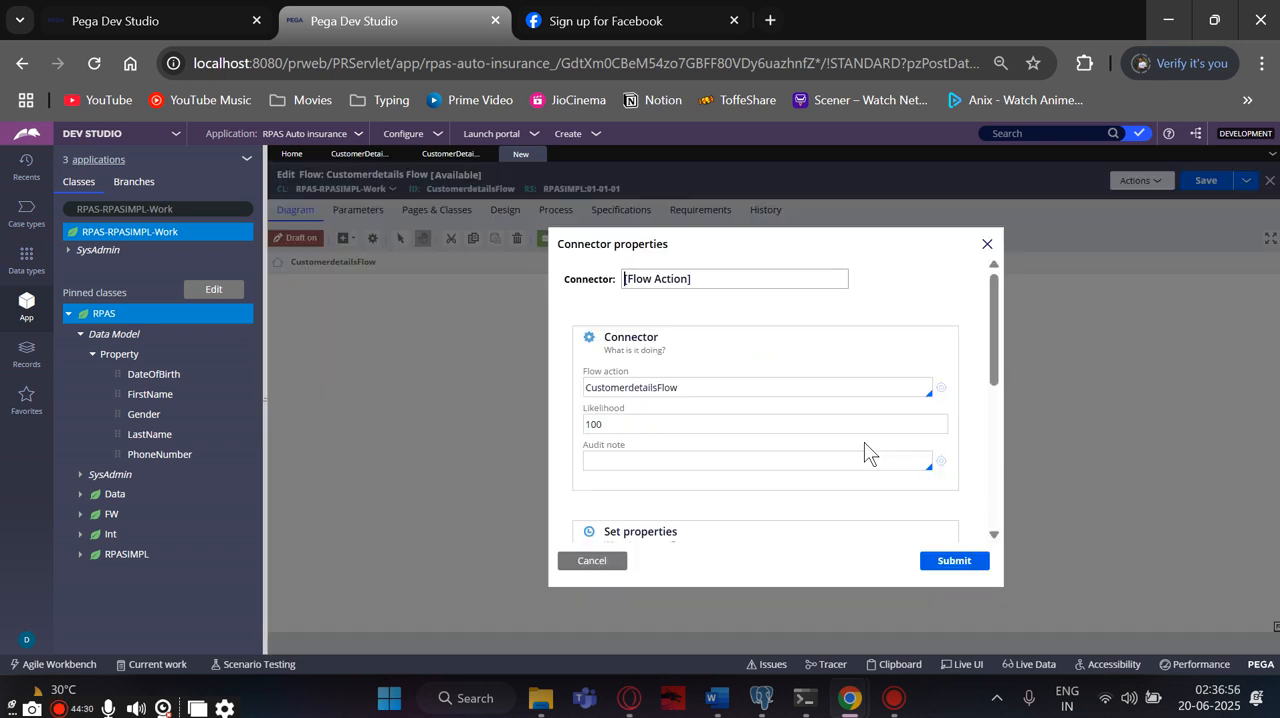
left_click(711, 388)
left_click_drag(711, 388, 581, 391)
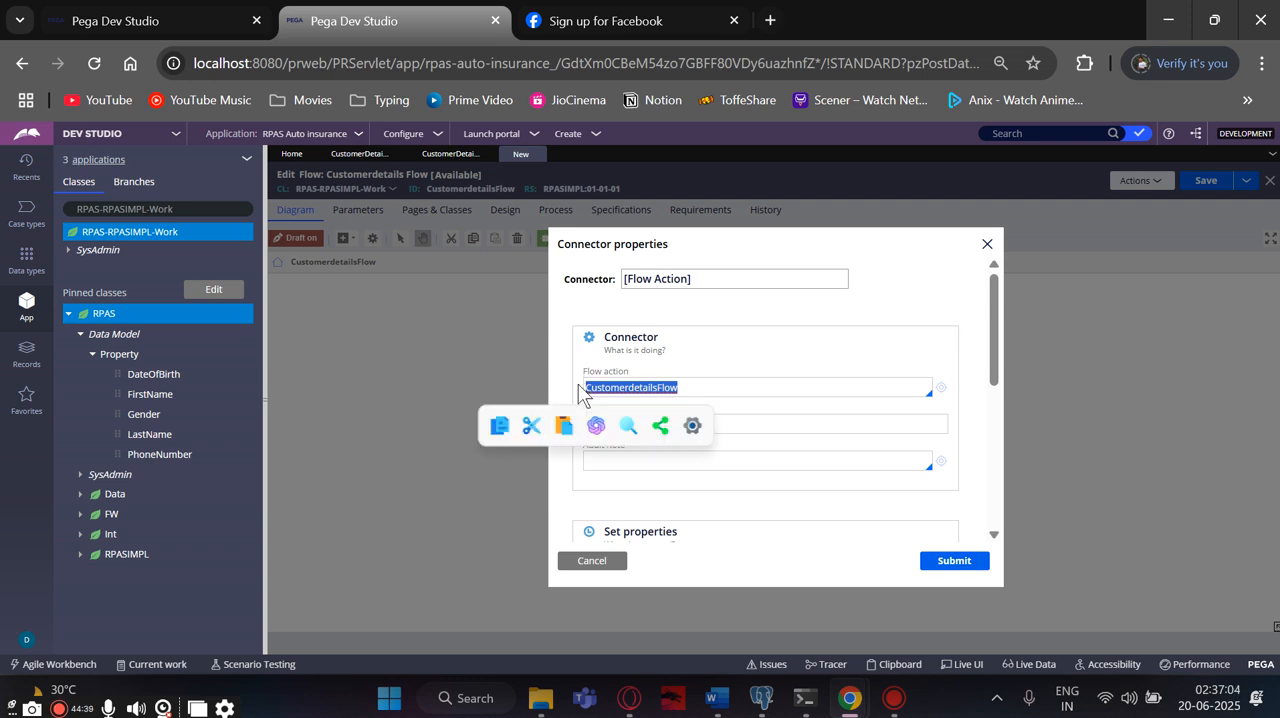
key("BackSpace")
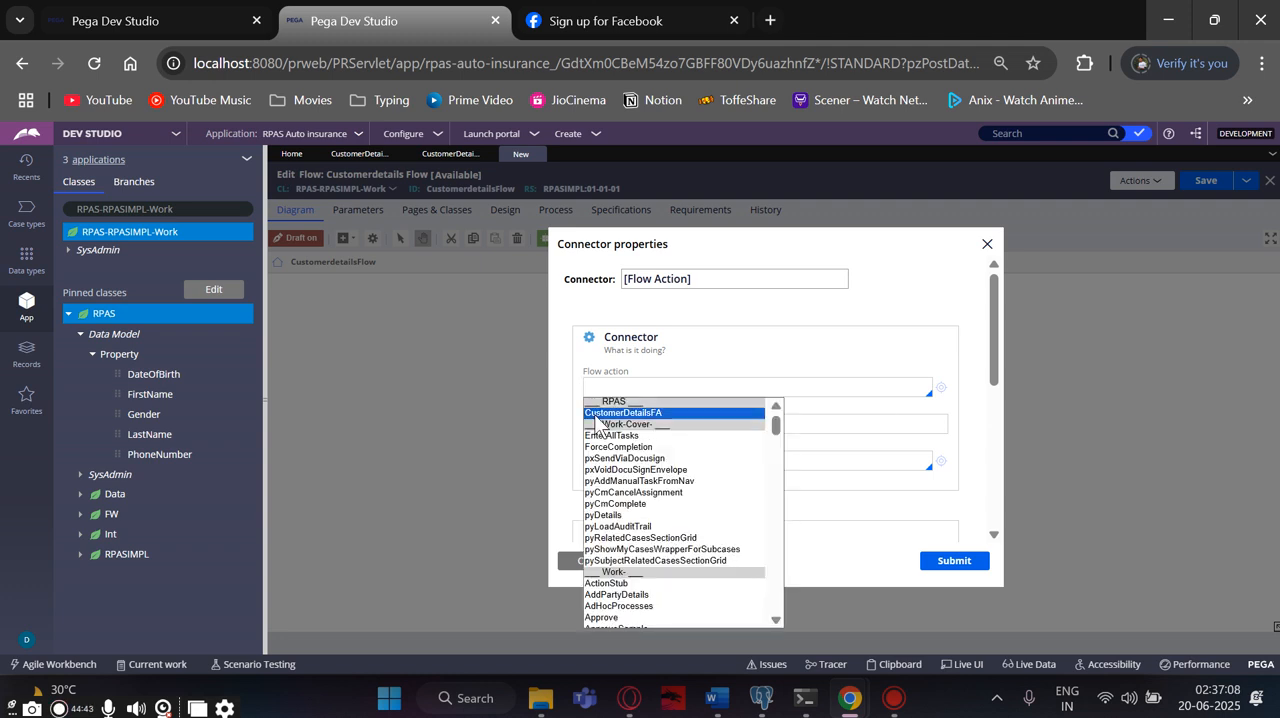
left_click(597, 414)
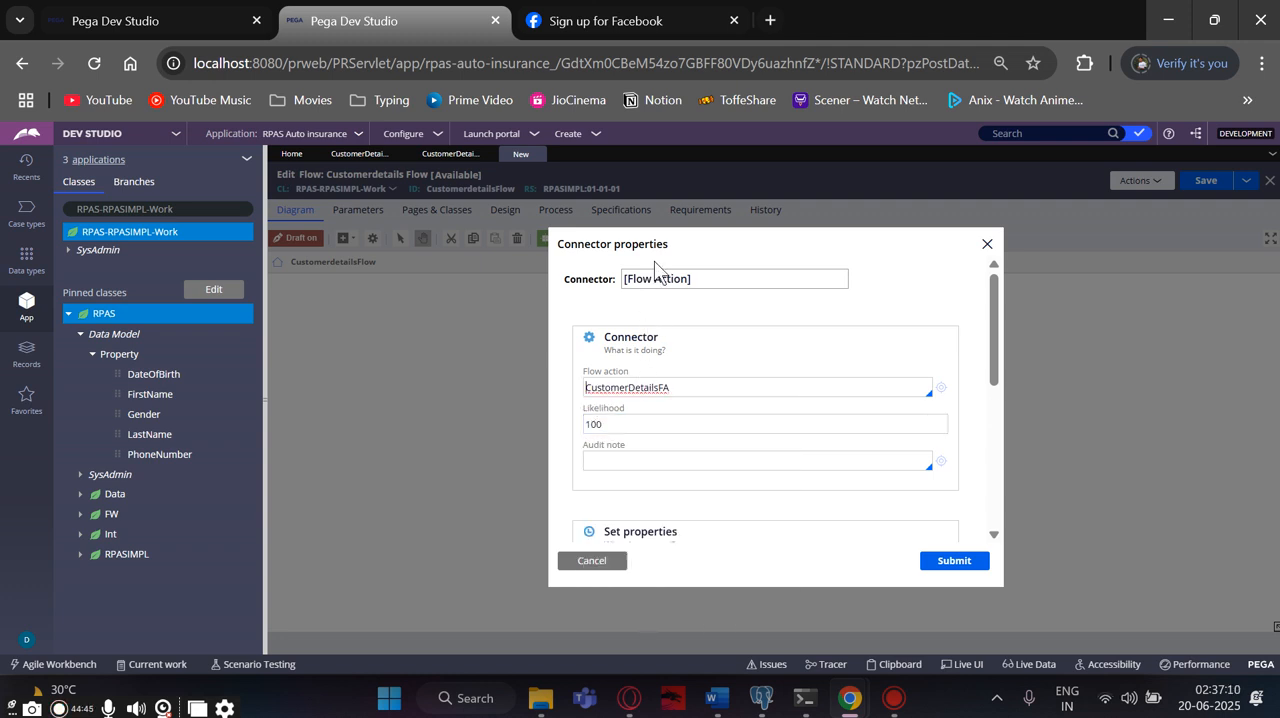
left_click_drag(682, 391, 583, 396)
key("ctrl+c")
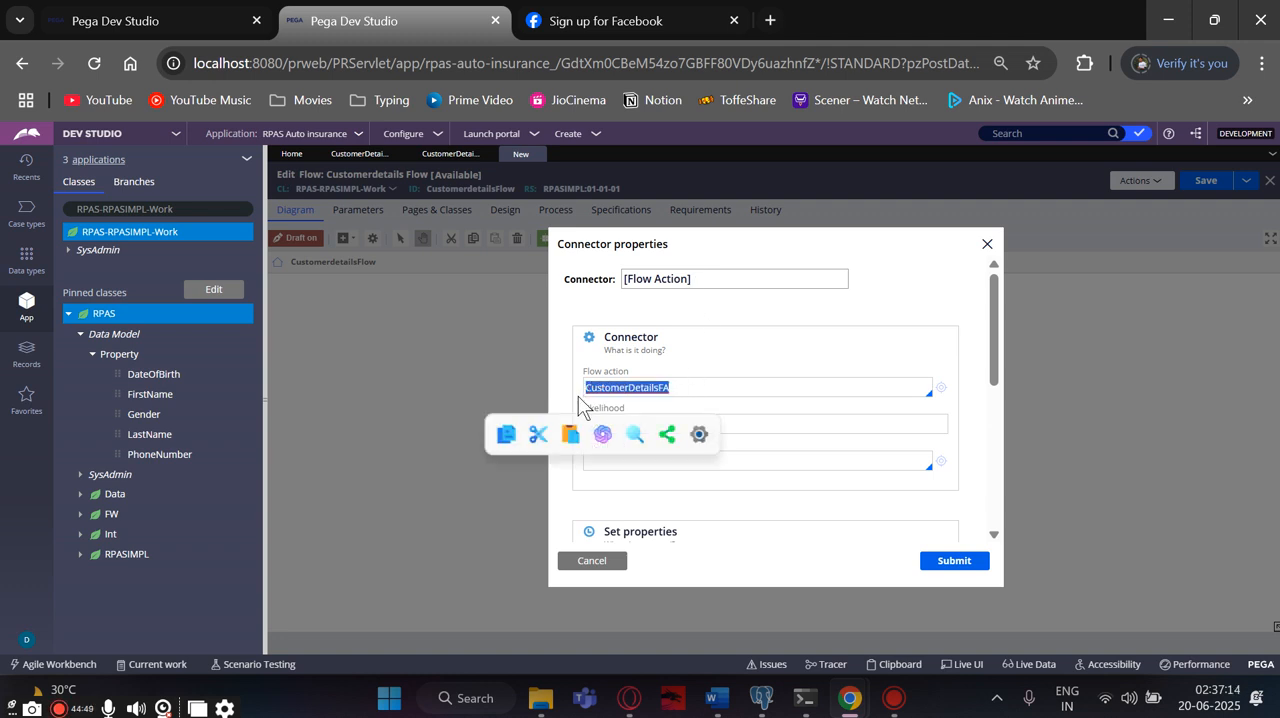
left_click(933, 568)
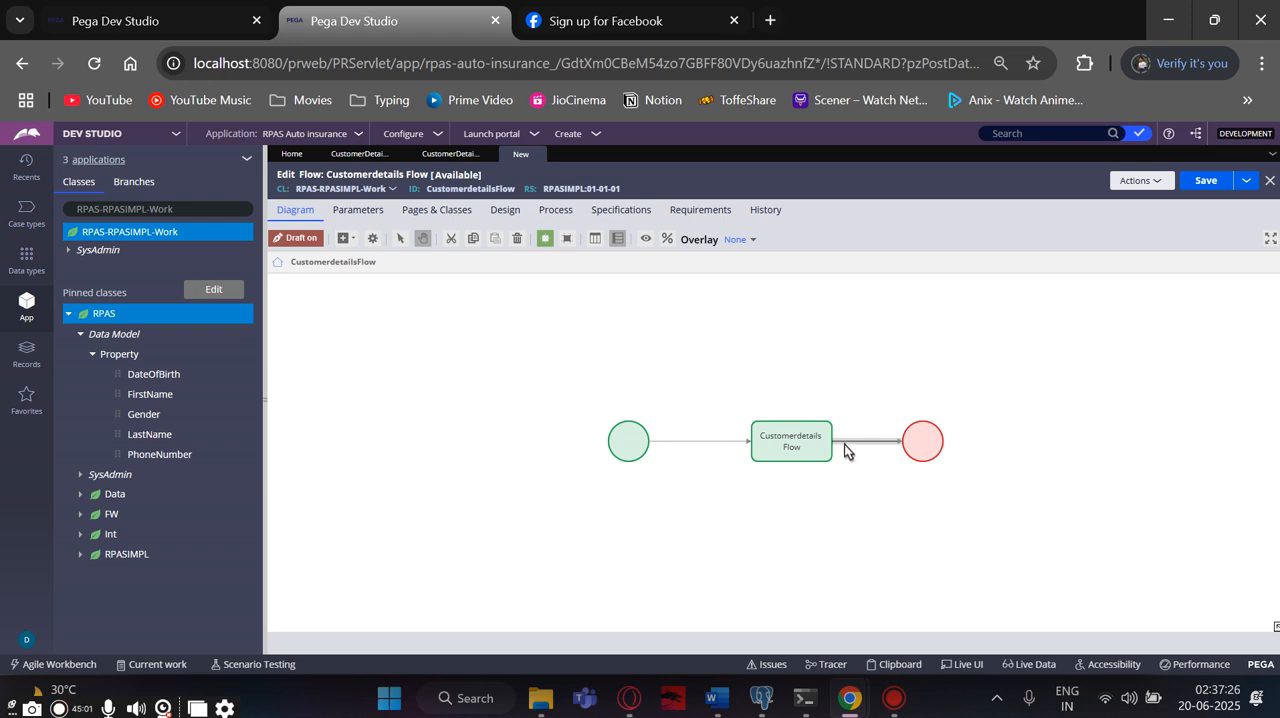
- Change the label of the connector leading to the end shape to CustomerDetailsFA and submit the connector properties
double_click(847, 447)
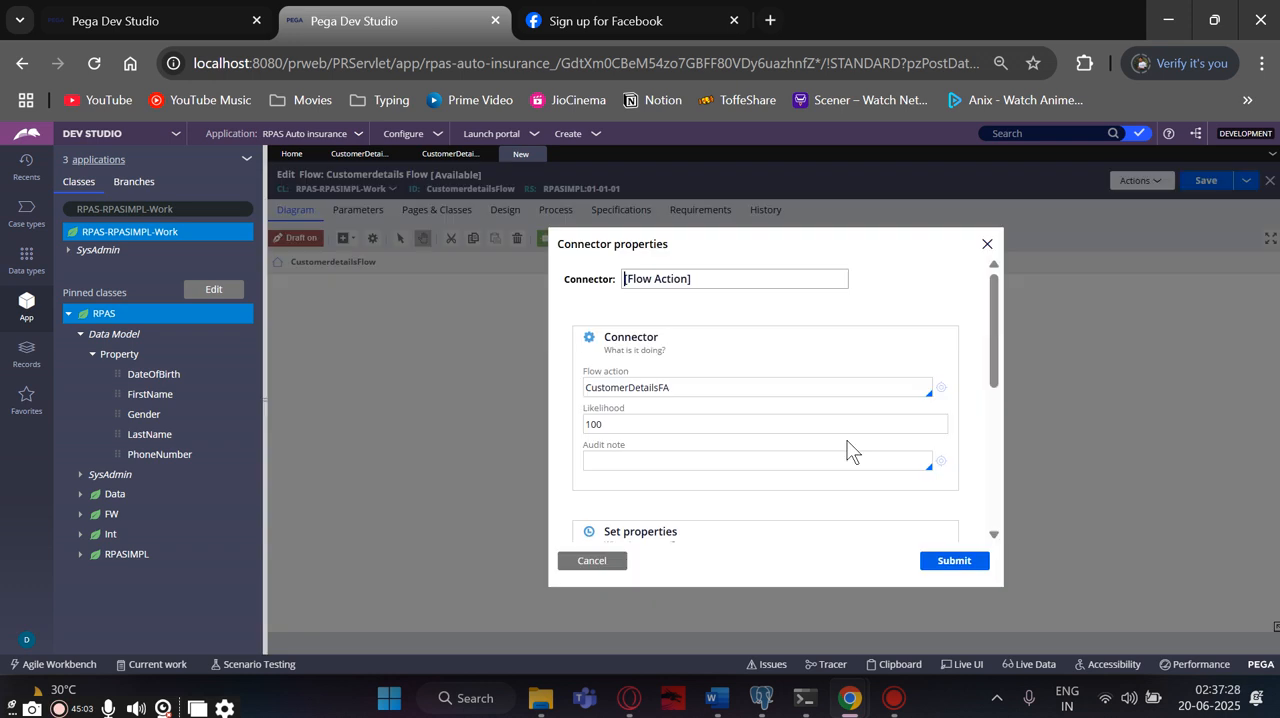
left_click_drag(702, 278, 622, 272)
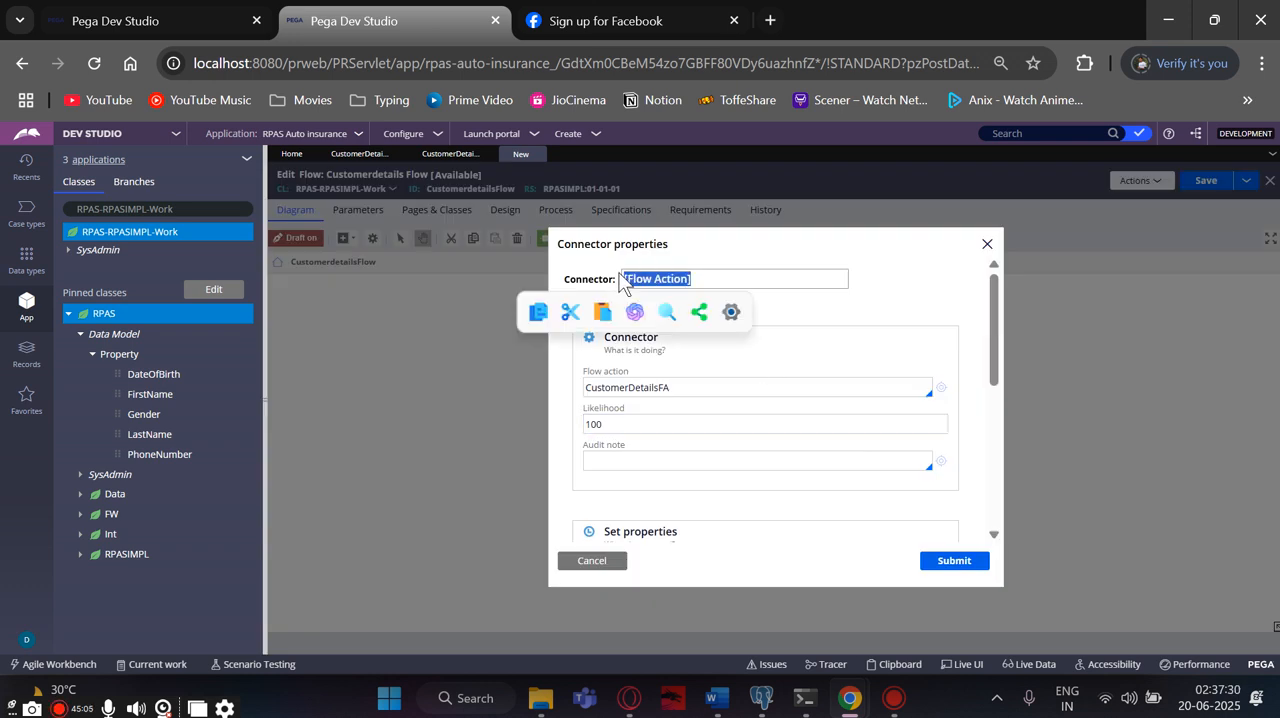
key("ctrl+v")
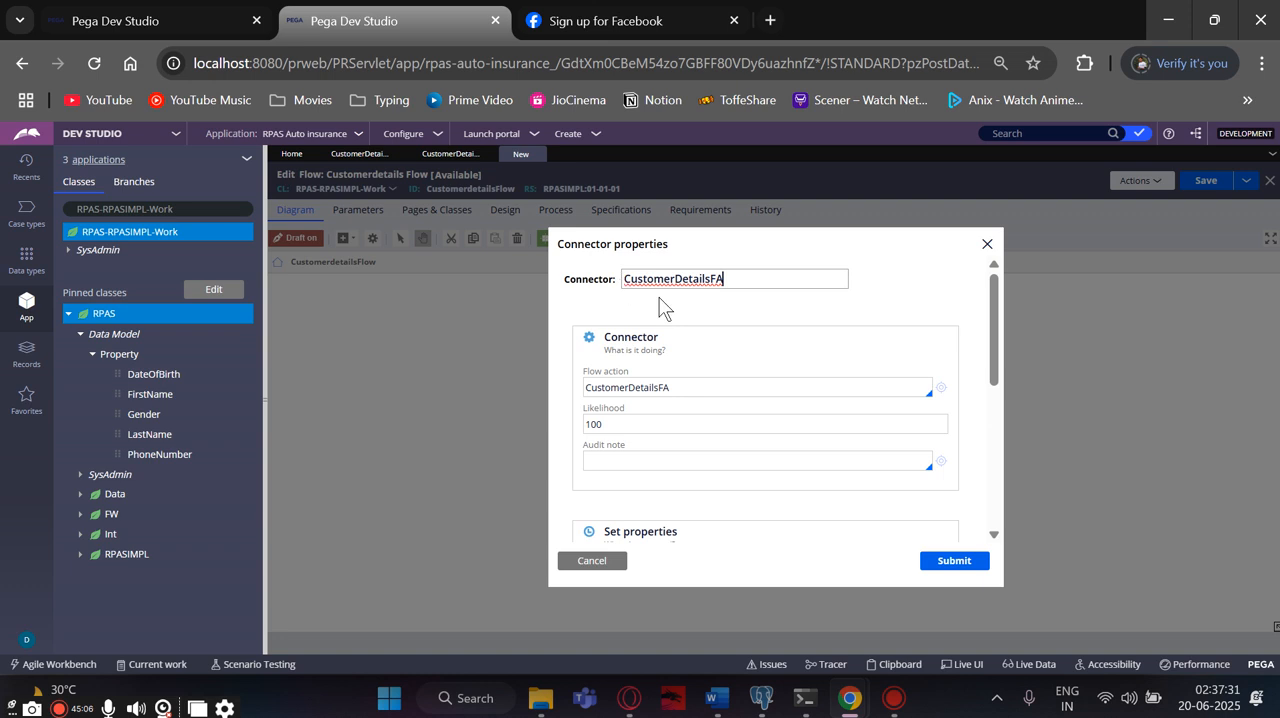
left_click(954, 563)
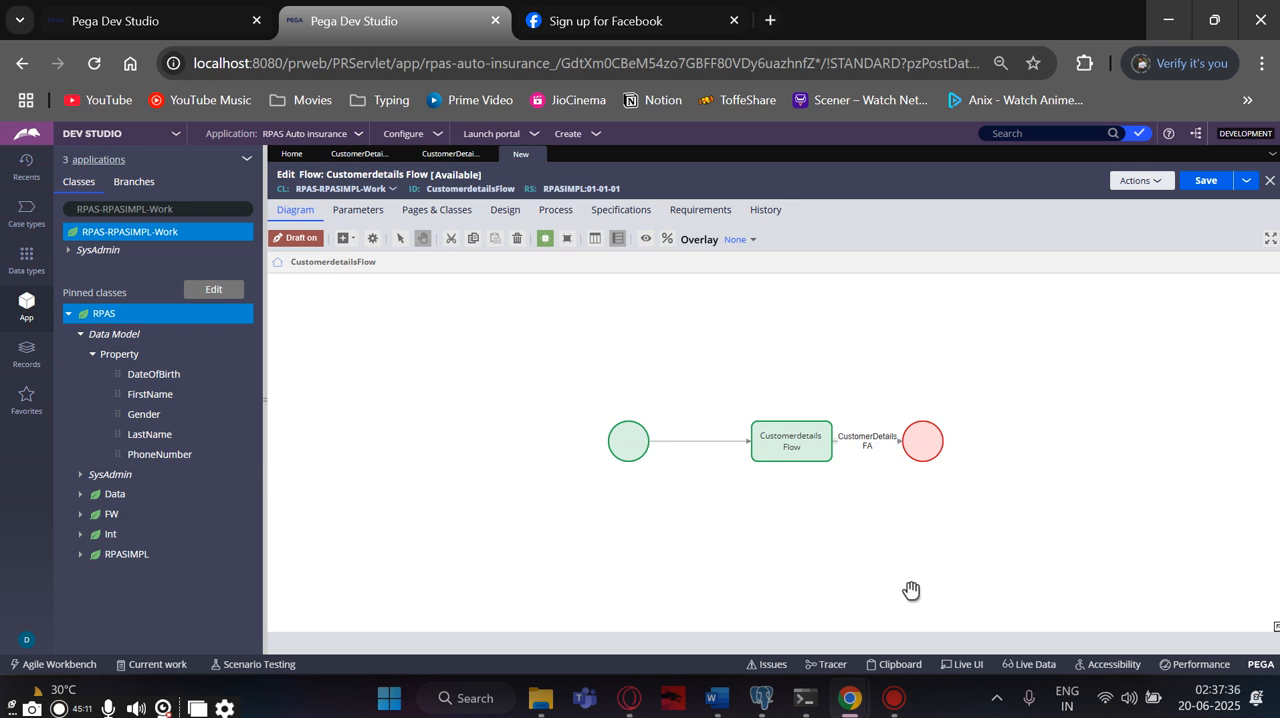
- Set the flow's start settings so that it creates a new work object
left_click(502, 214)
left_click(557, 214)
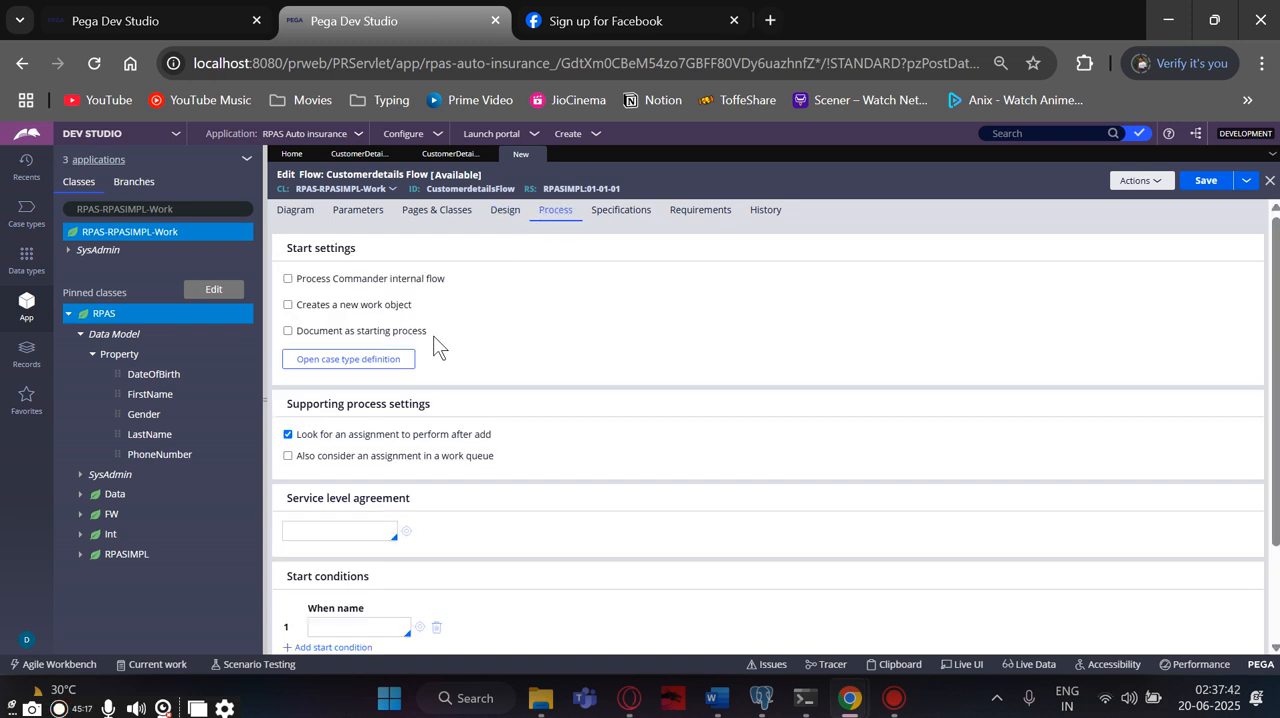
scroll(441, 337, "down", 2)
scroll(441, 337, "up", 2)
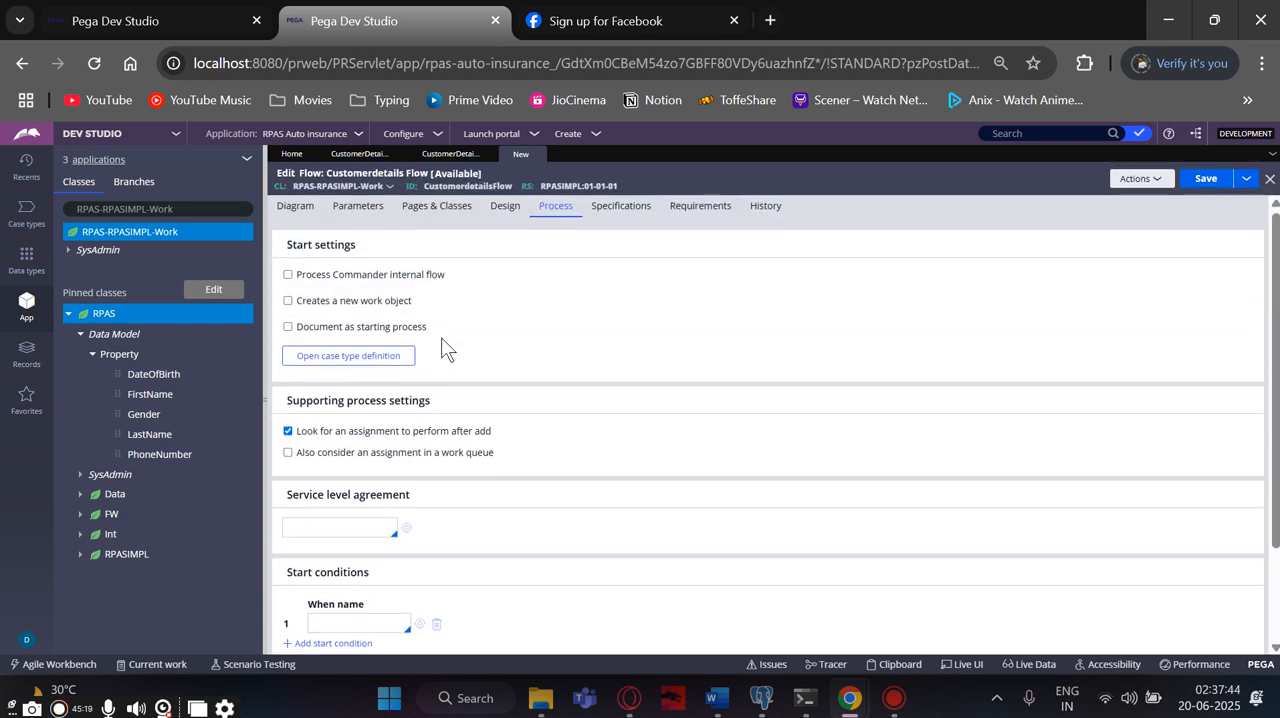
left_click(288, 305)
scroll(420, 368, "down", 5)
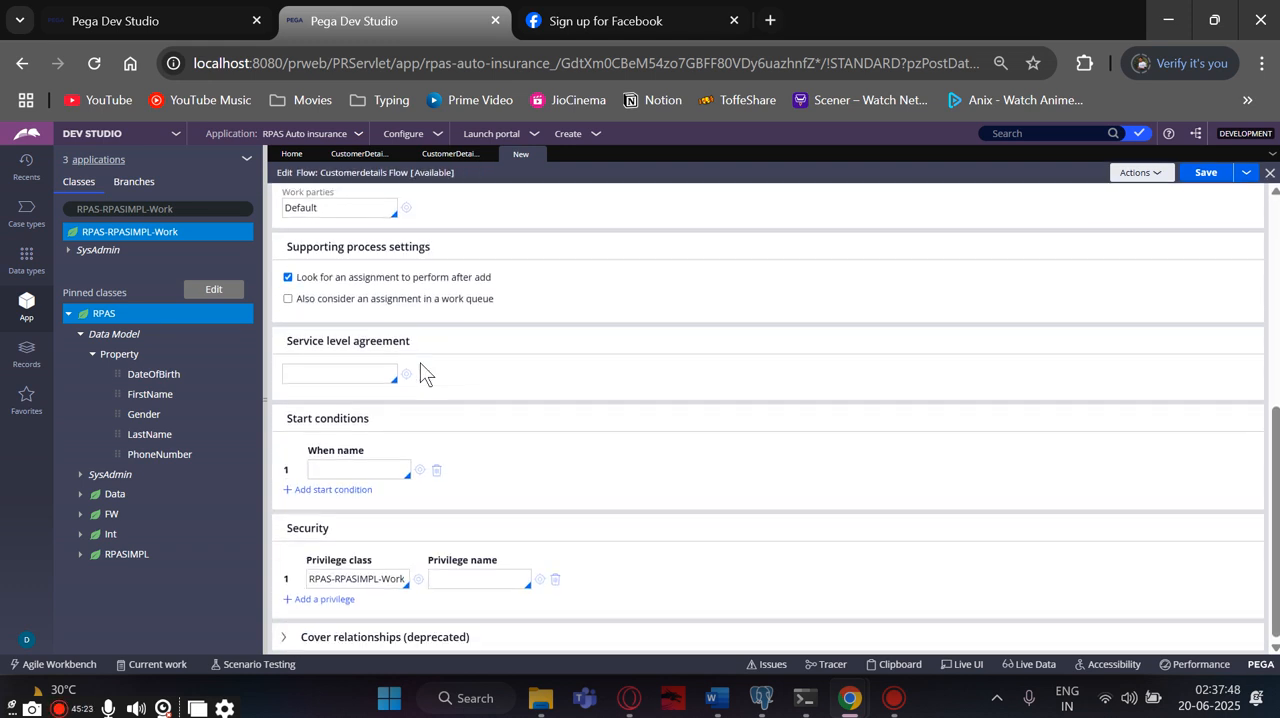
- Set the flow's work parties to pyCaseManagementDefault in the case creation settings and save the flow
scroll(414, 370, "up", 2)
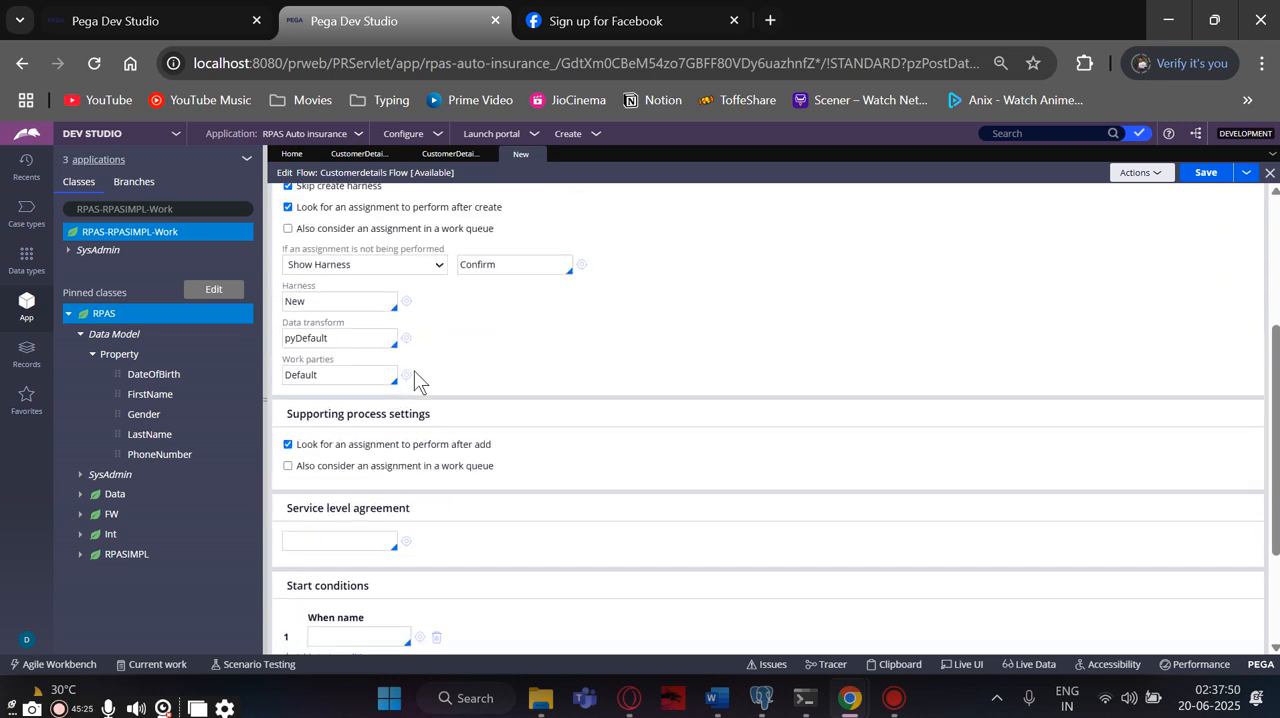
left_click_drag(318, 378, 286, 380)
key("BackSpace")
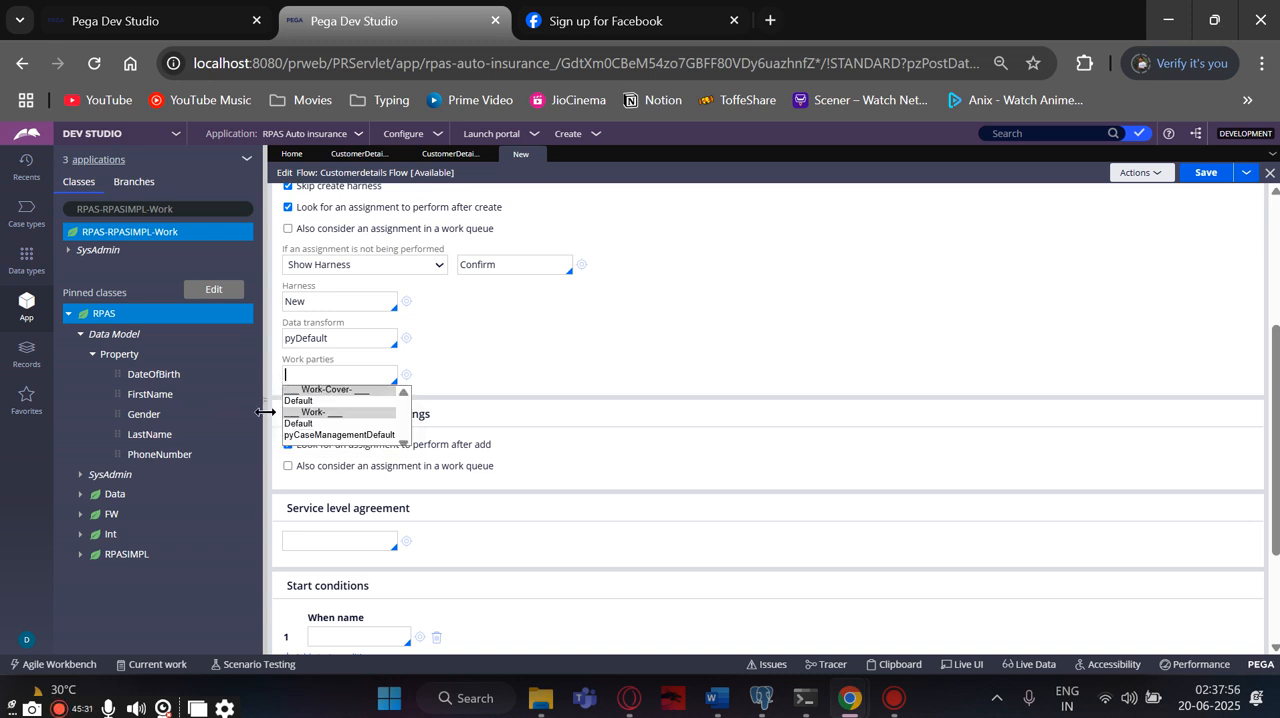
left_click(295, 437)
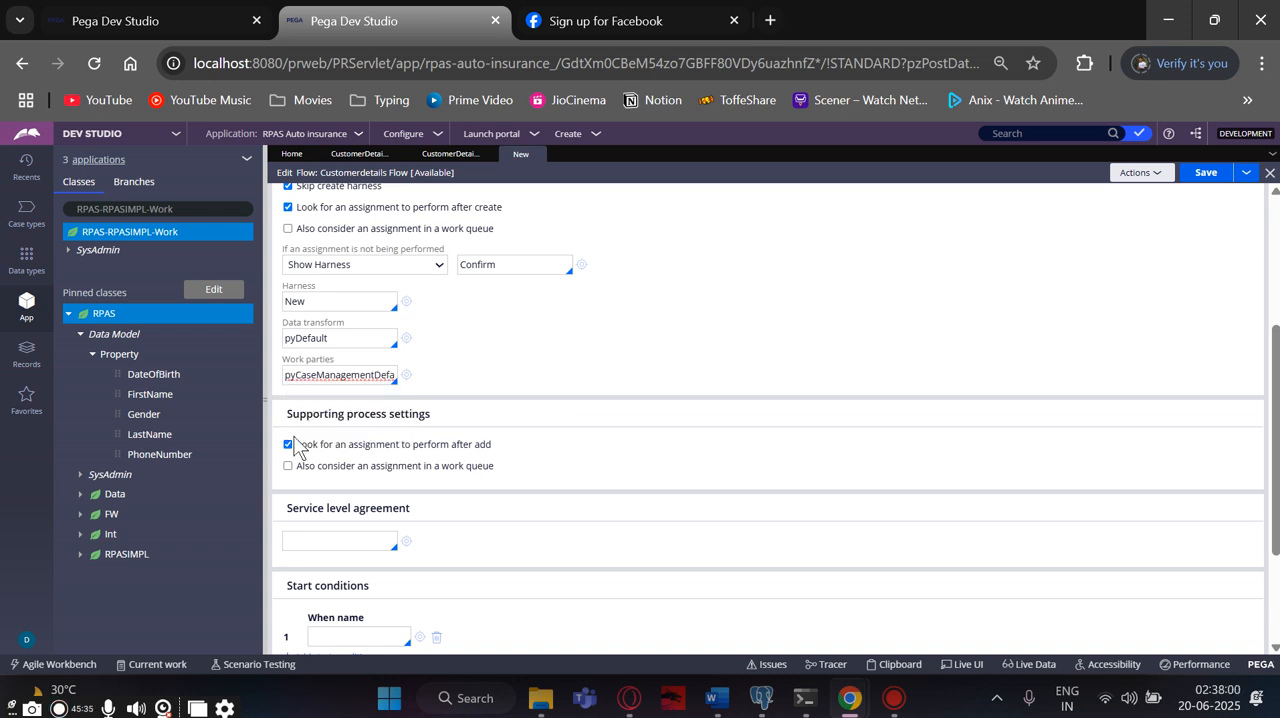
left_click(1207, 173)
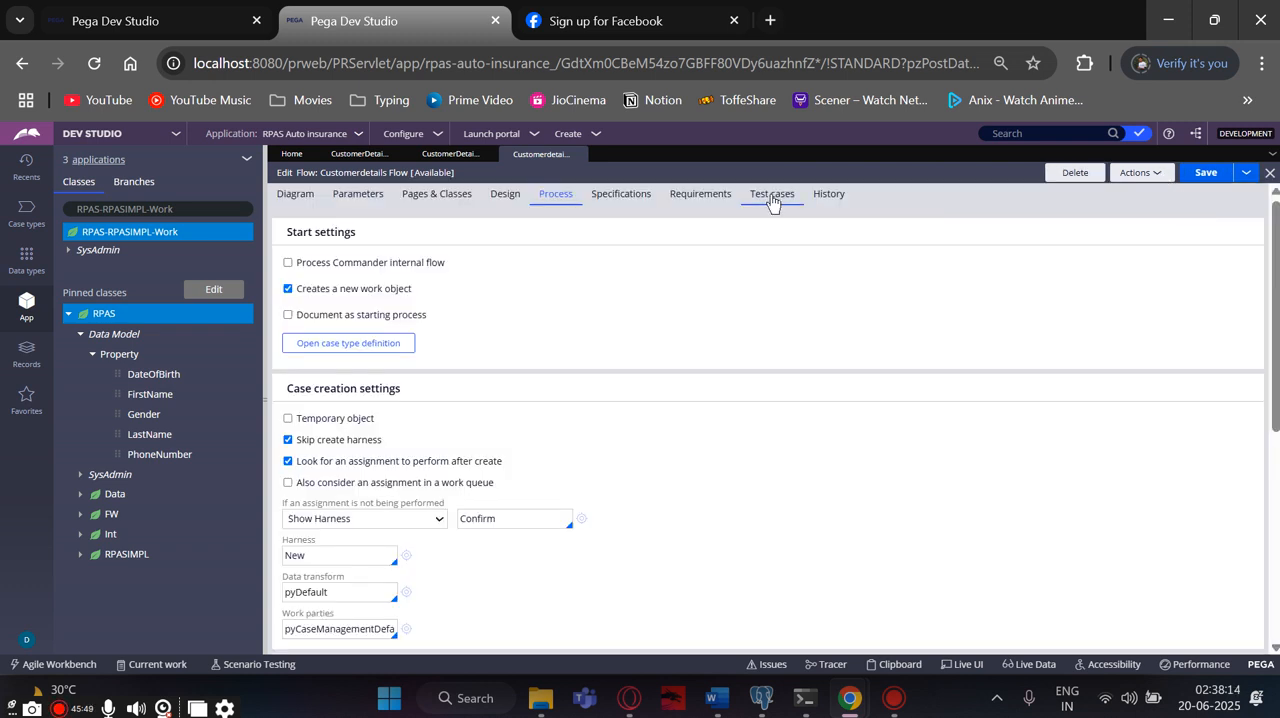
- Run the Customerdetails Flow and fill the first name, last name and phone number fields with test text
left_click(1128, 178)
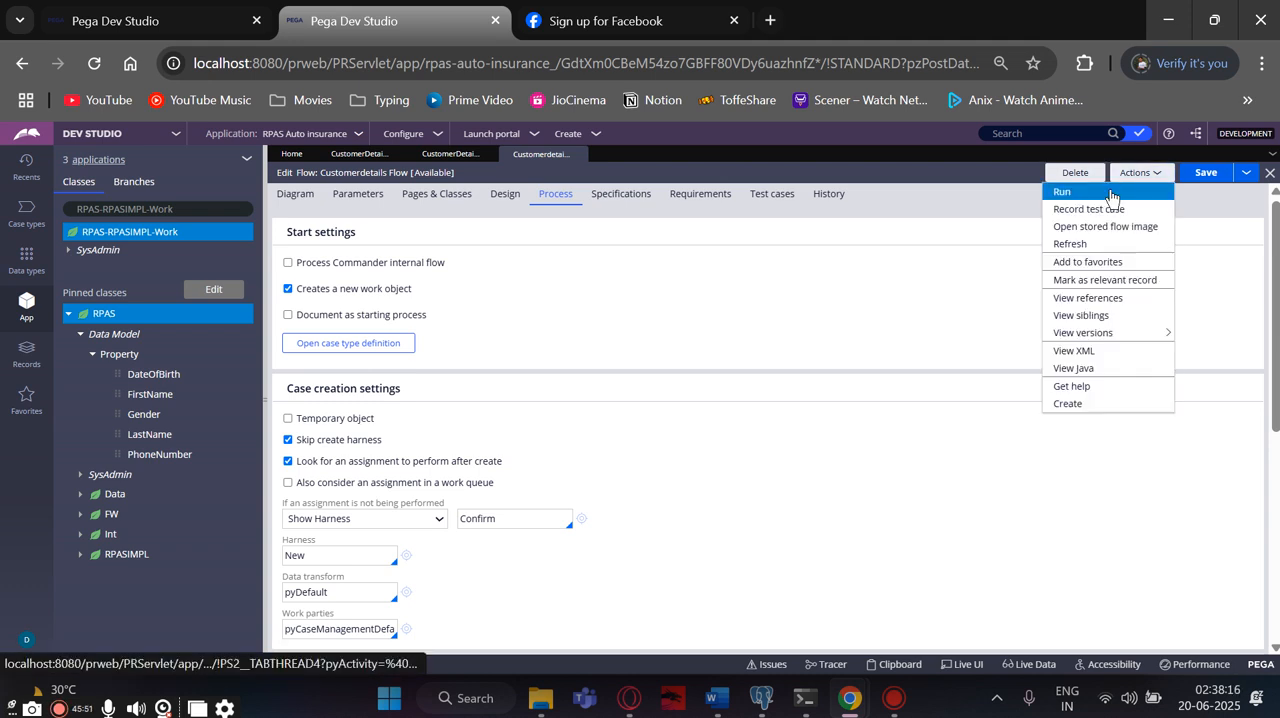
left_click(1108, 193)
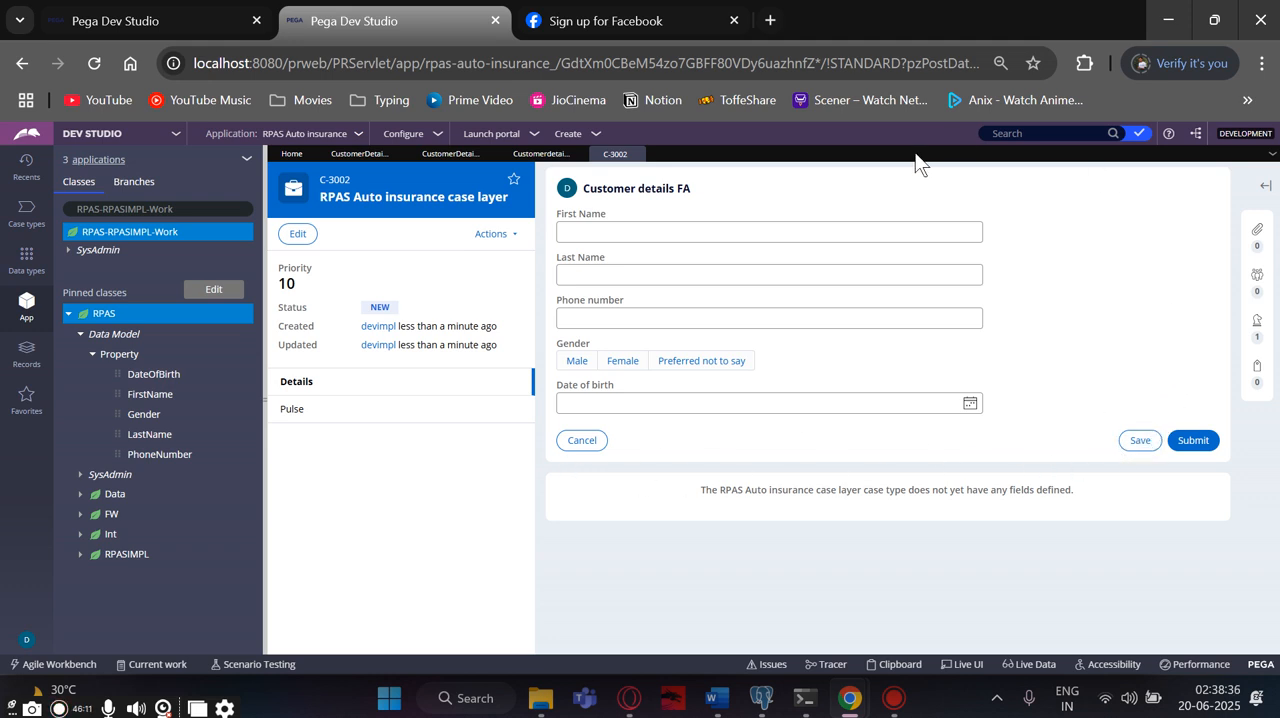
left_click(650, 233)
type("x:ojAL")
left_click(634, 275)
type("X:Ka")
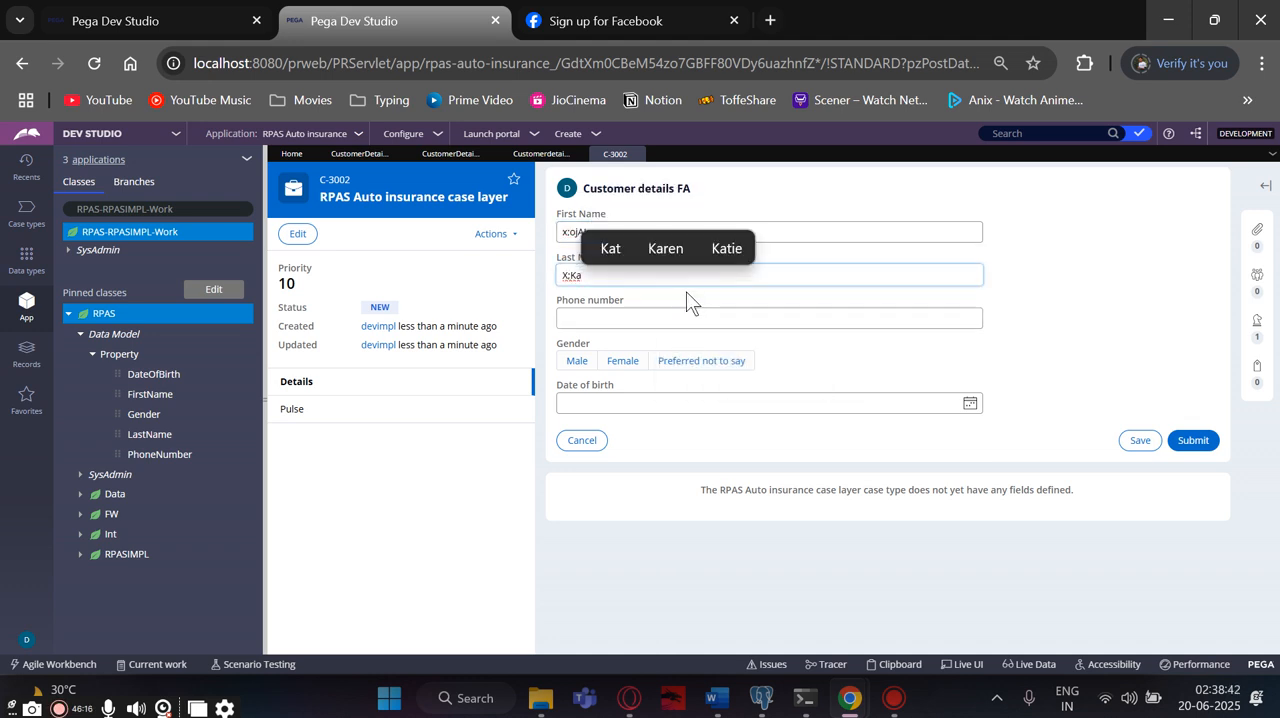
left_click(697, 322)
type("lgqi9opx0s")
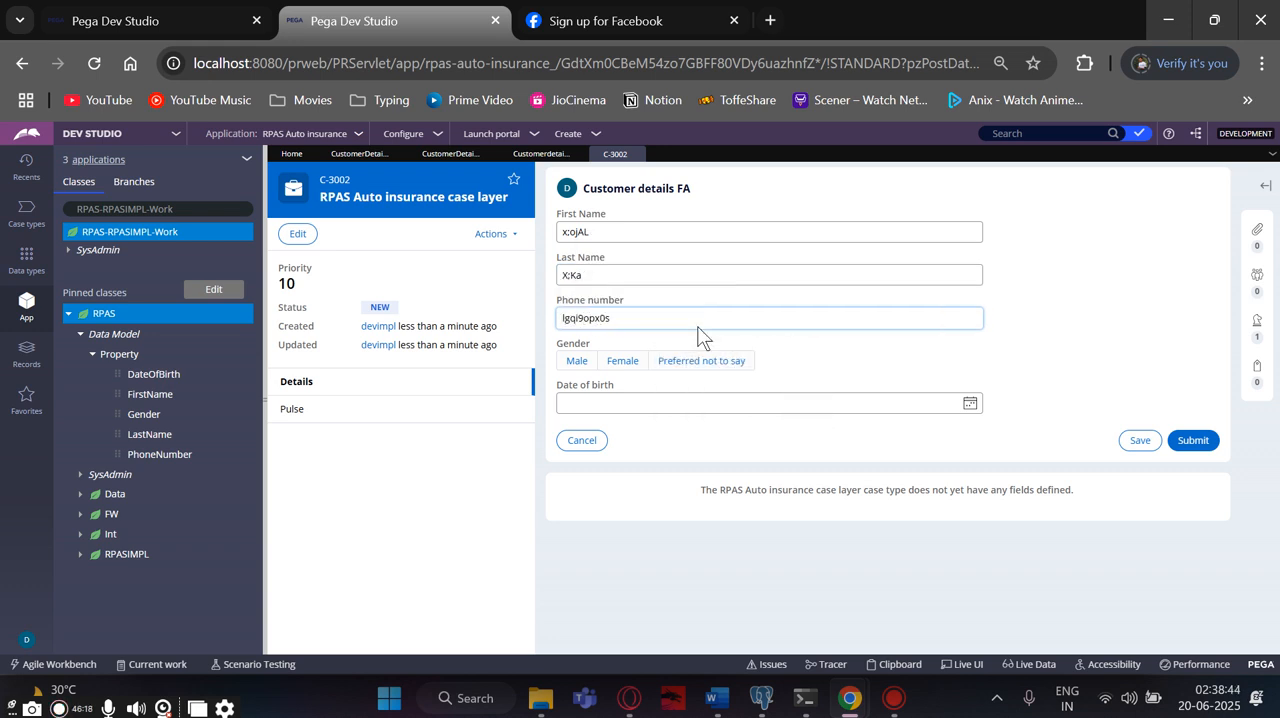
- Choose Male as the gender, pick a date of birth and submit the customer details form
left_click(577, 362)
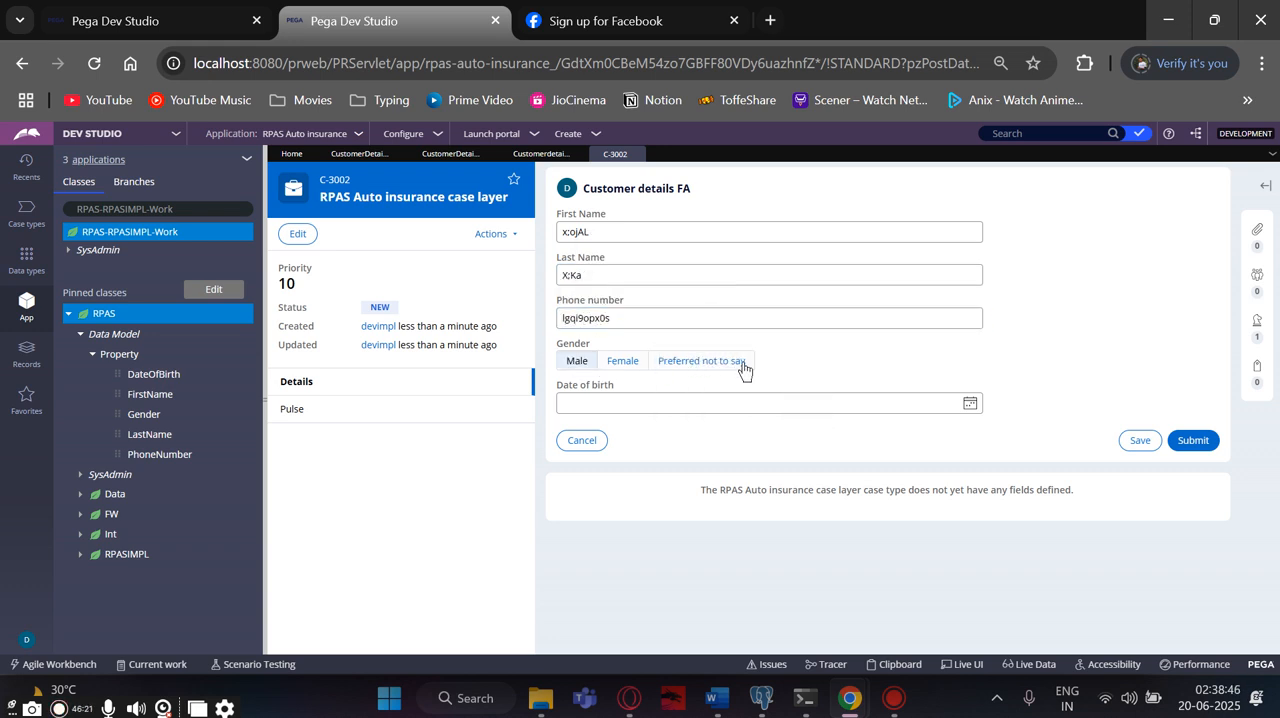
left_click(969, 404)
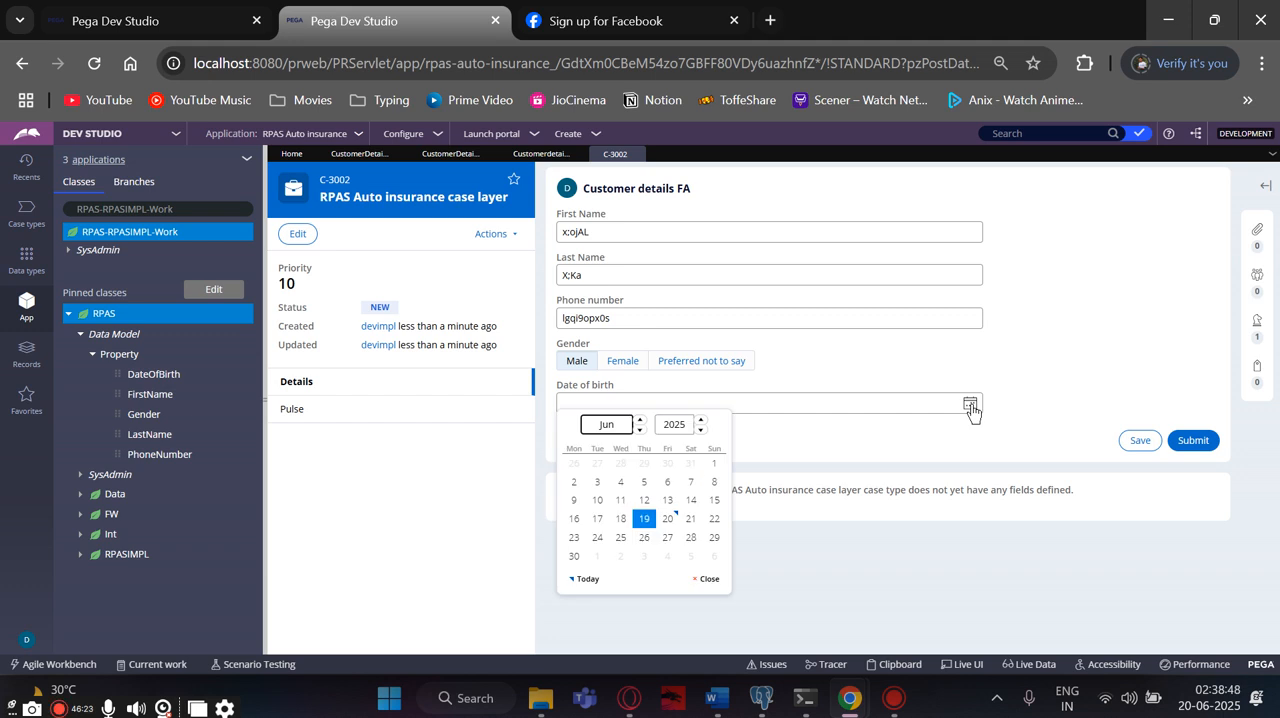
left_click(612, 502)
left_click(1190, 443)
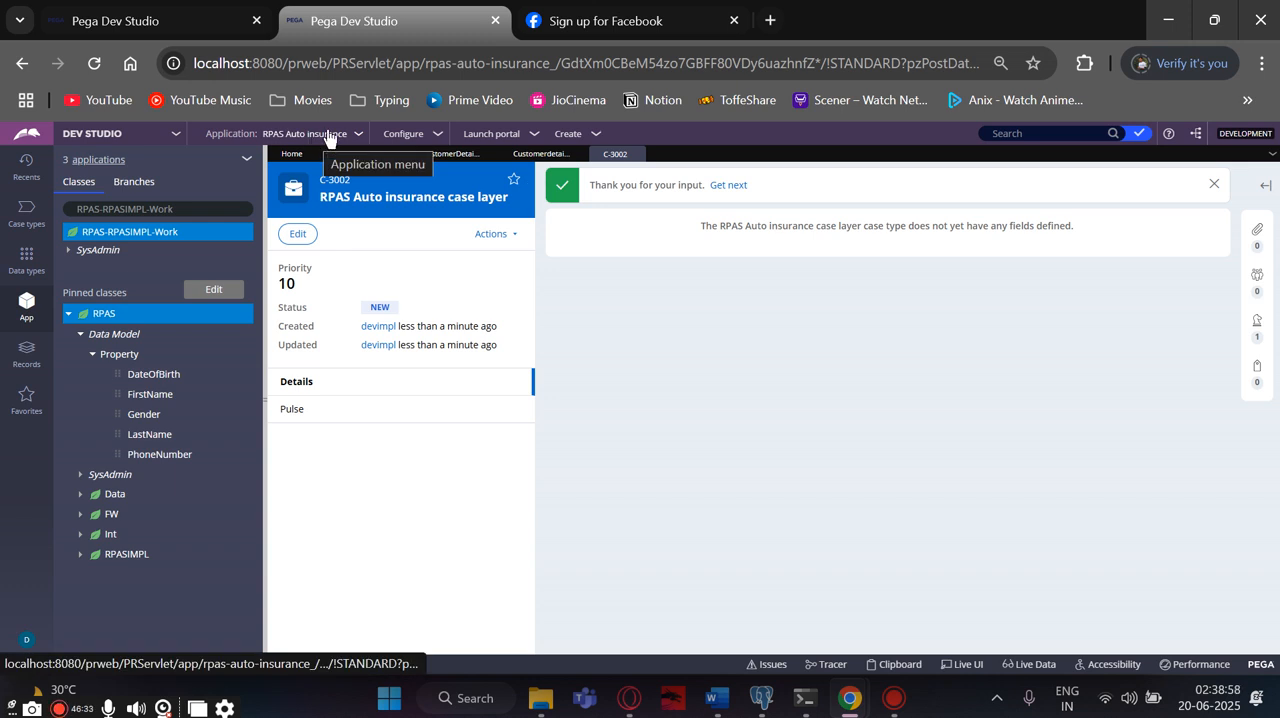
- Return to the Customerdetails Flow rule and run it again to open a fresh customer details form
left_click(525, 153)
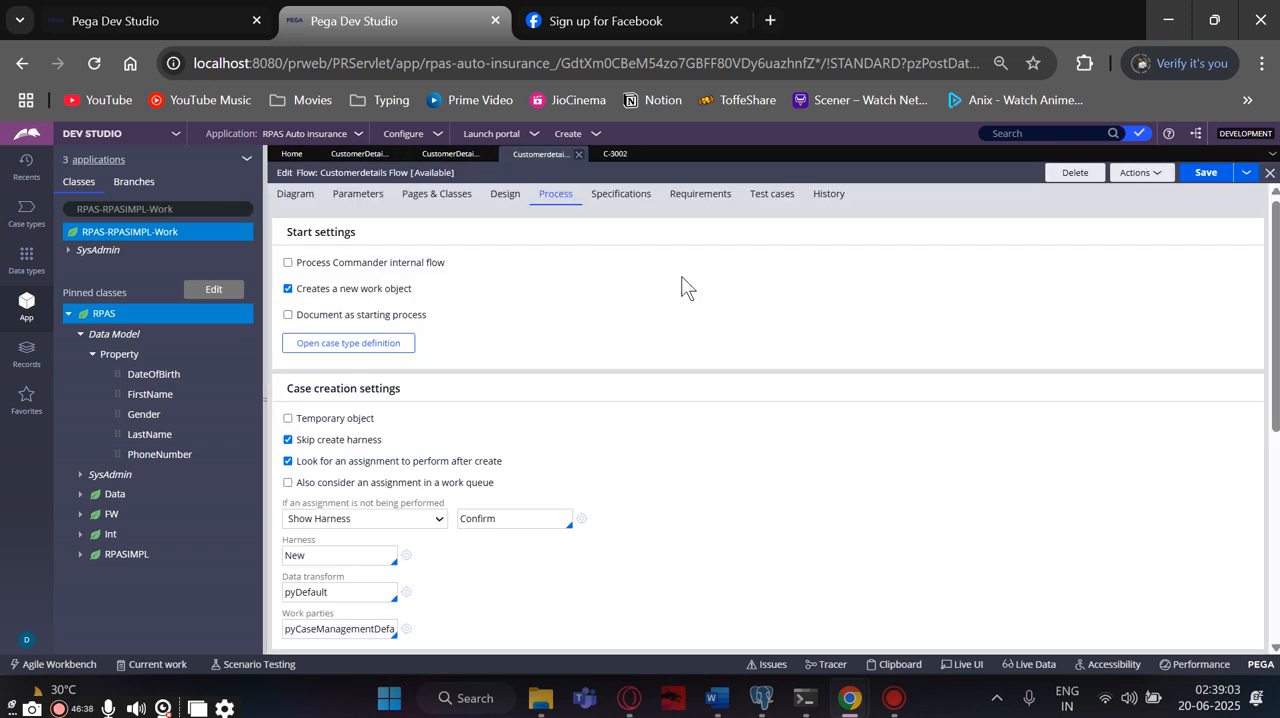
left_click(1140, 172)
left_click(1088, 188)
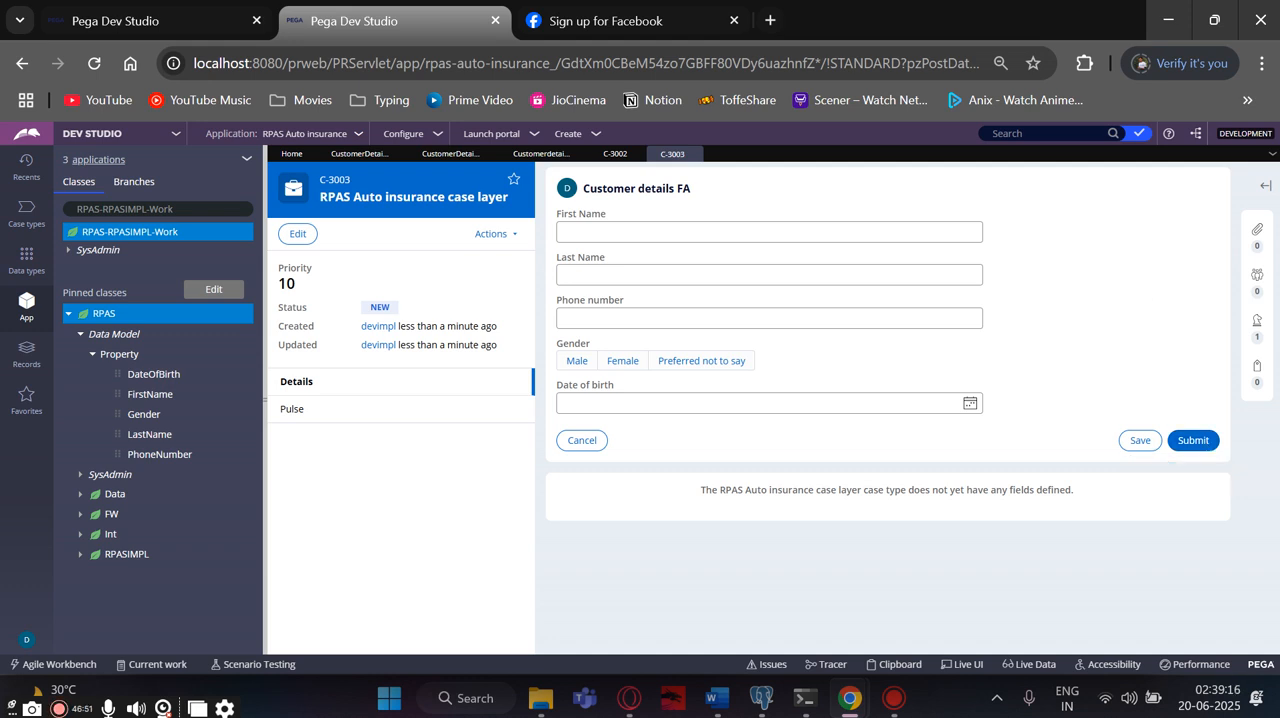
- Refresh the whole class tree and open the CustomerDetailsFA flow action under the RPAS class's Process rules
left_click(537, 156)
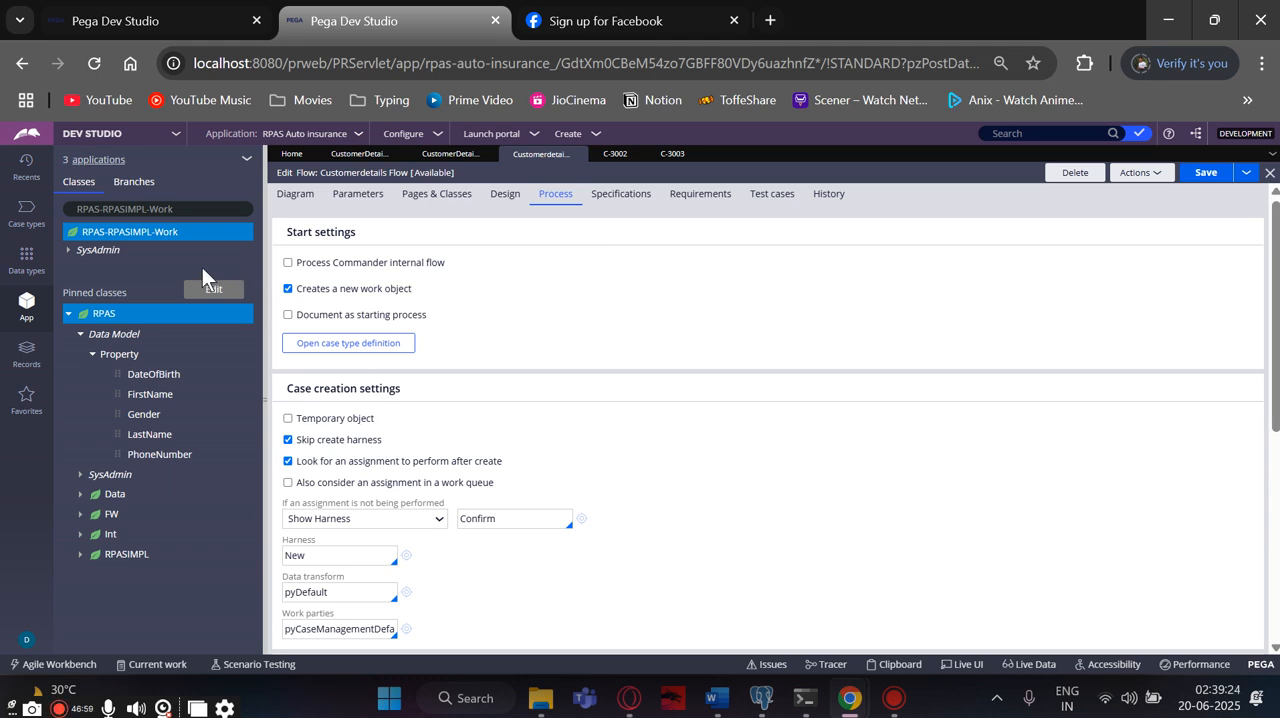
right_click(69, 316)
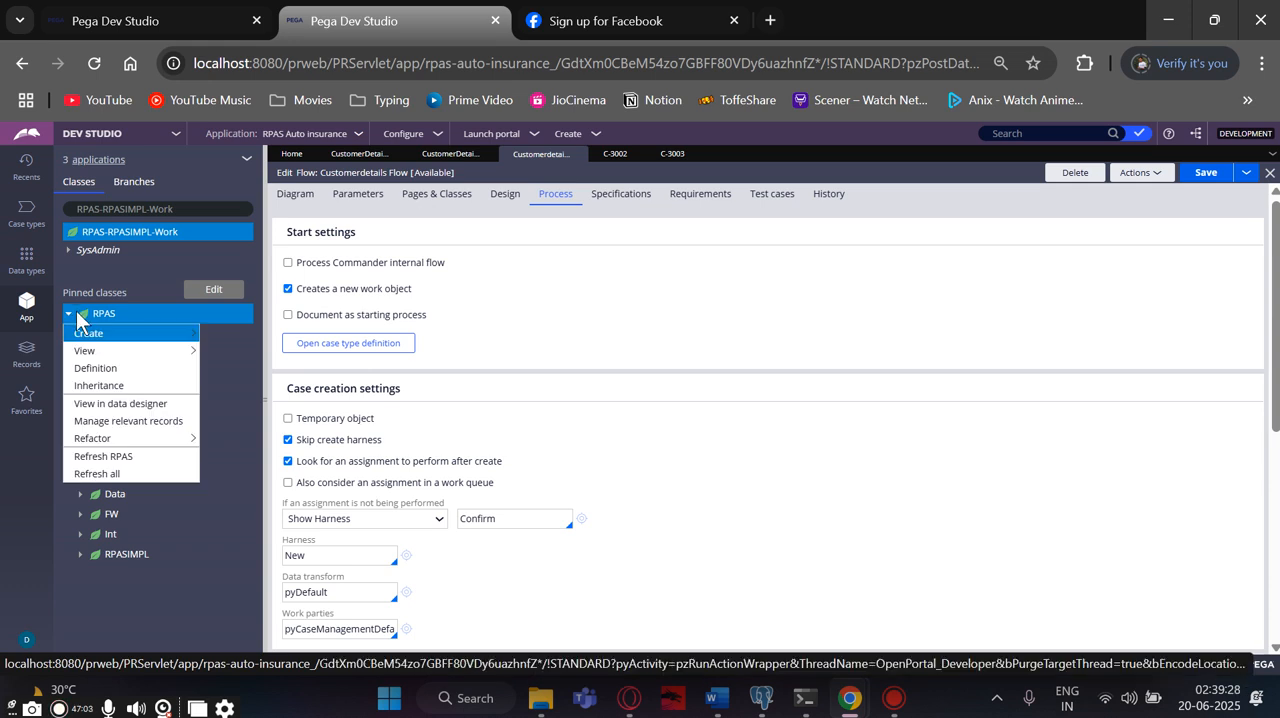
left_click(116, 474)
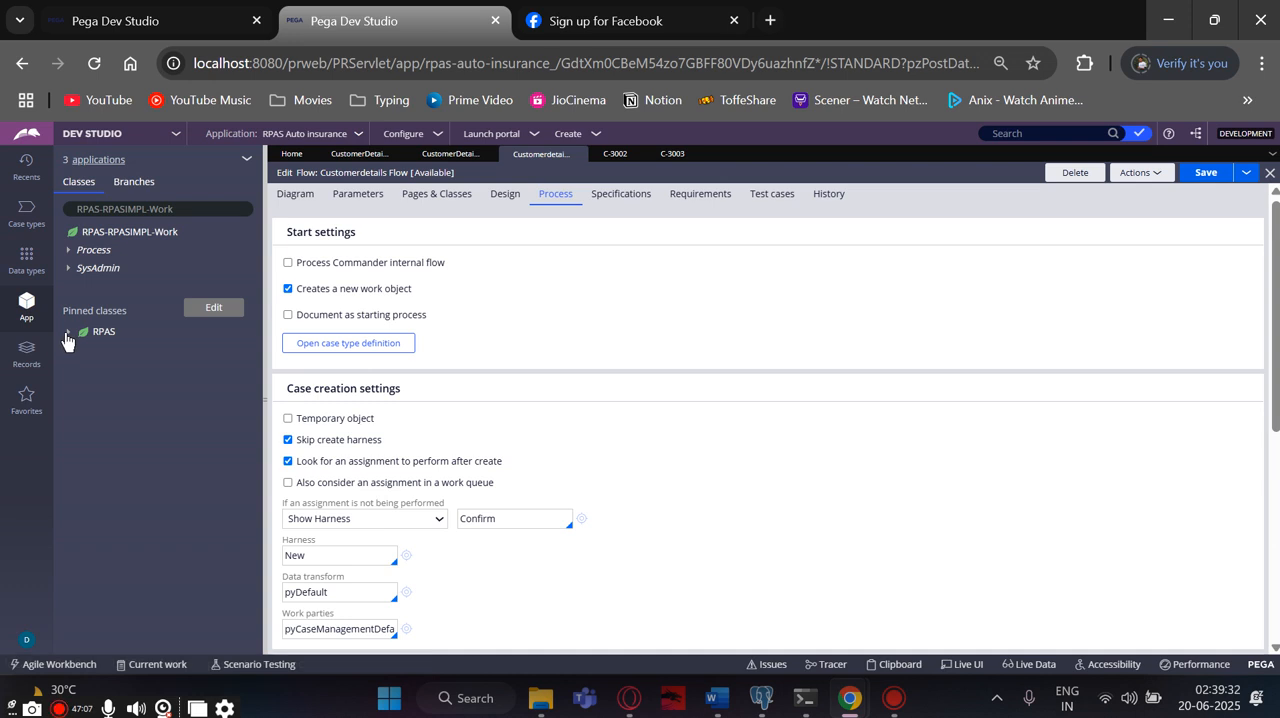
left_click(67, 333)
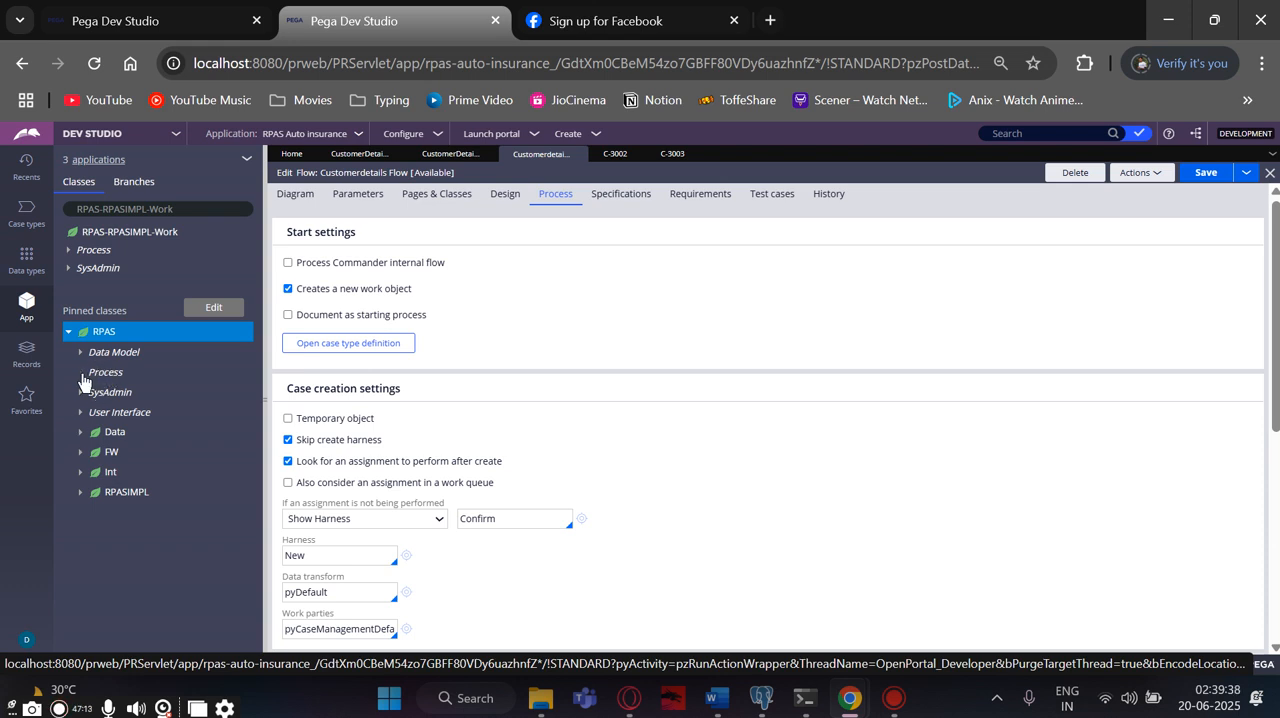
left_click(80, 372)
left_click(93, 393)
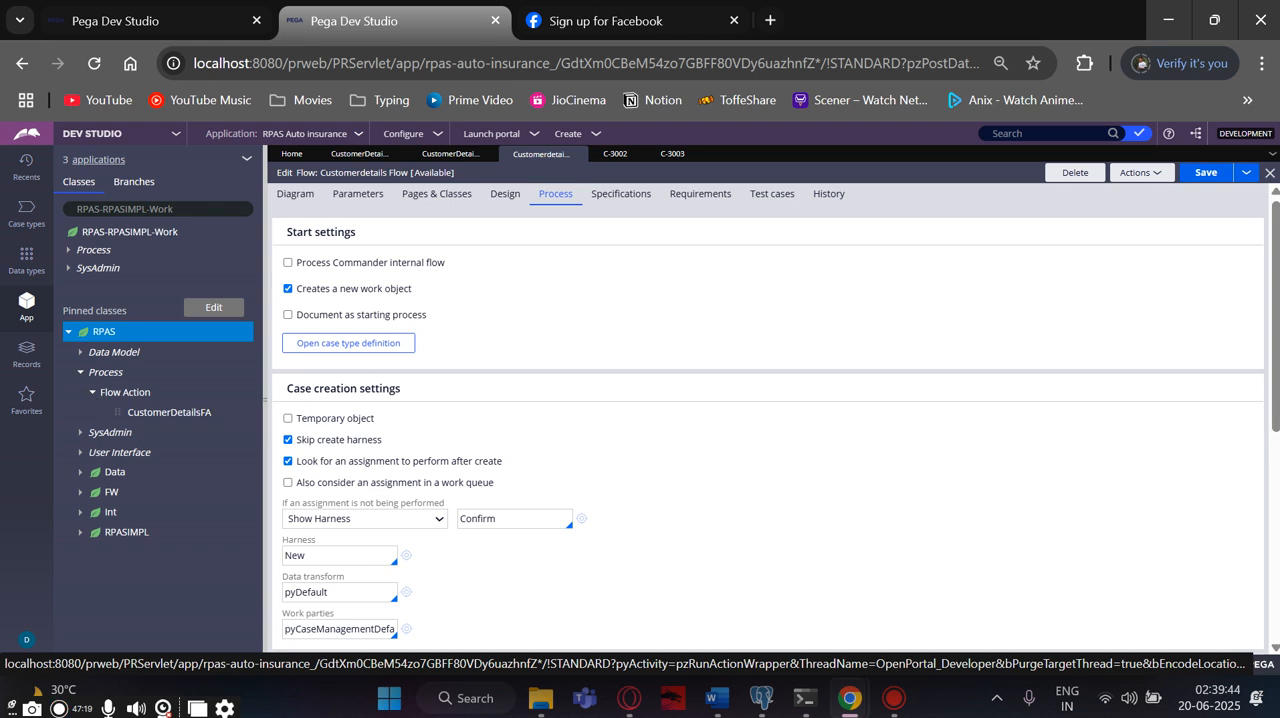
left_click(163, 413)
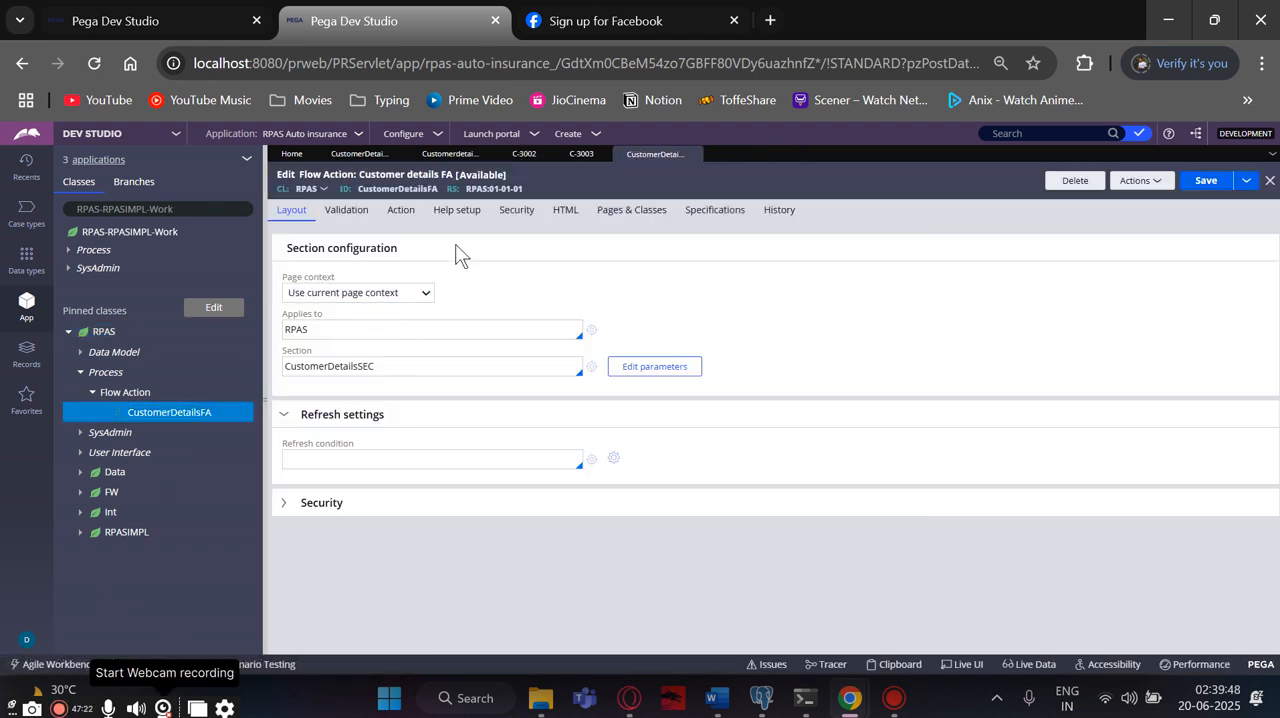
- Review the processing, help and validation settings of Customer details FA and the RPAS class's Process and Data Model categories
left_click(401, 212)
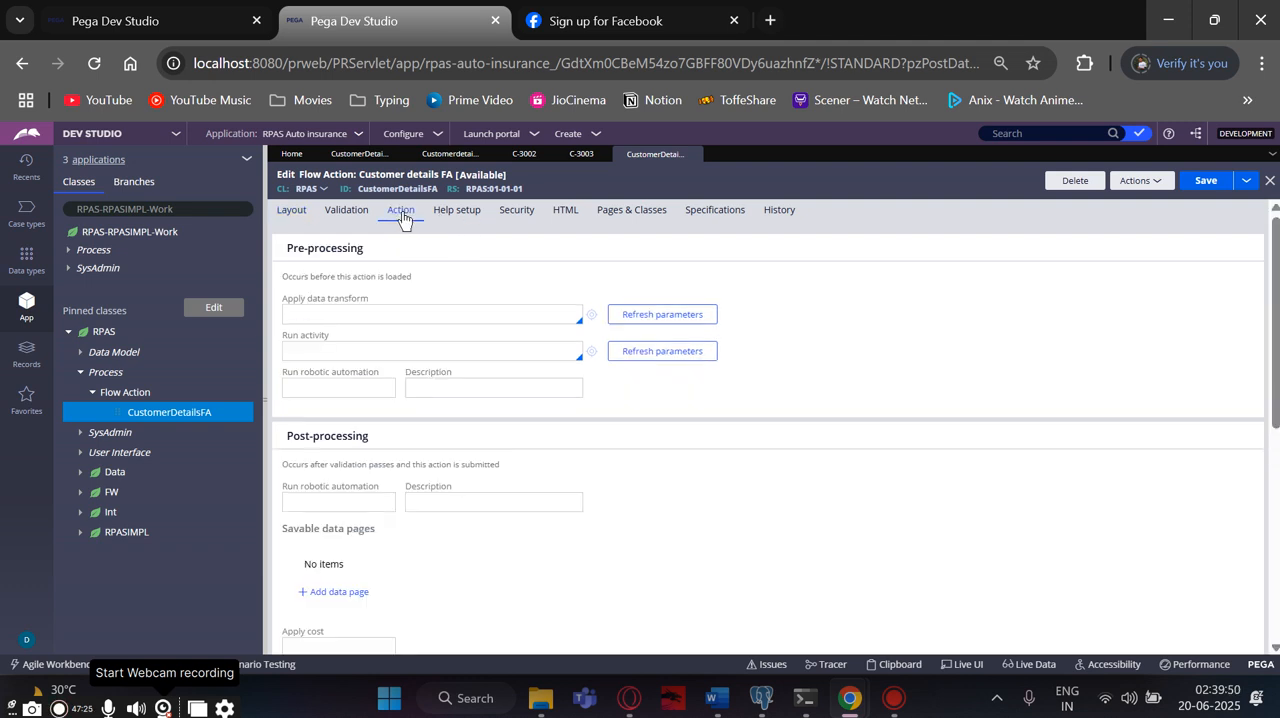
left_click(462, 217)
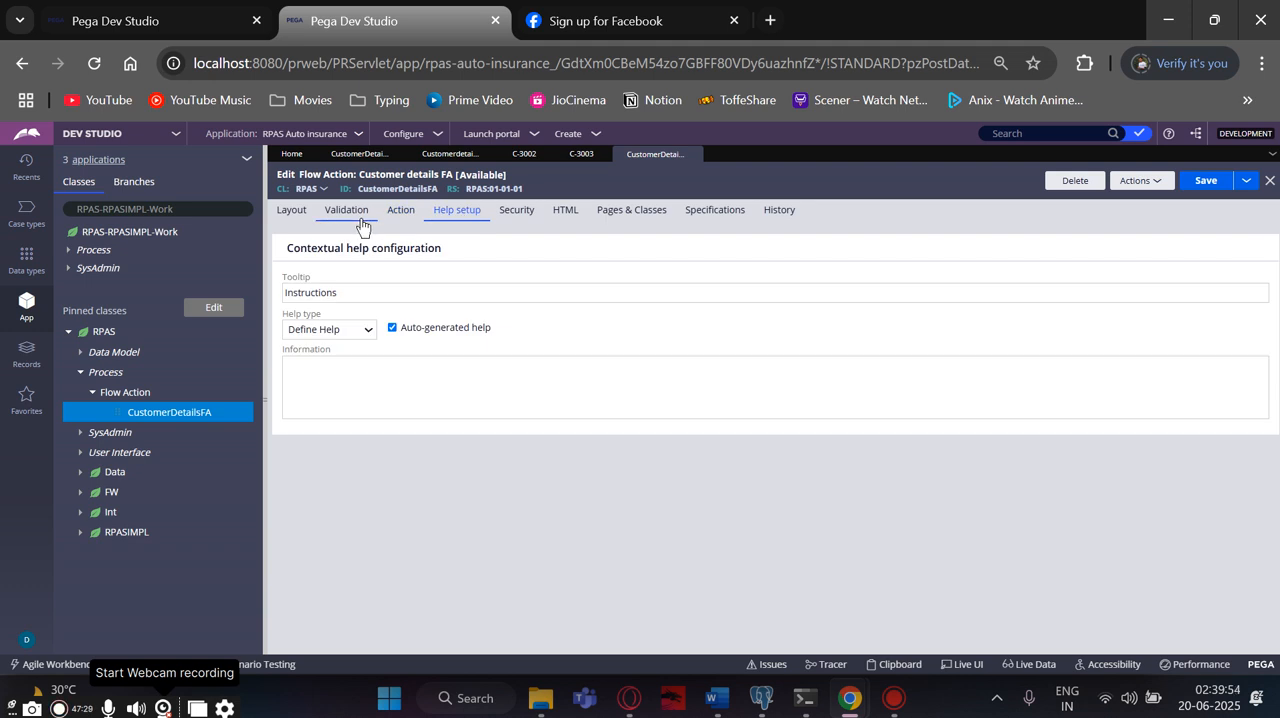
left_click(350, 213)
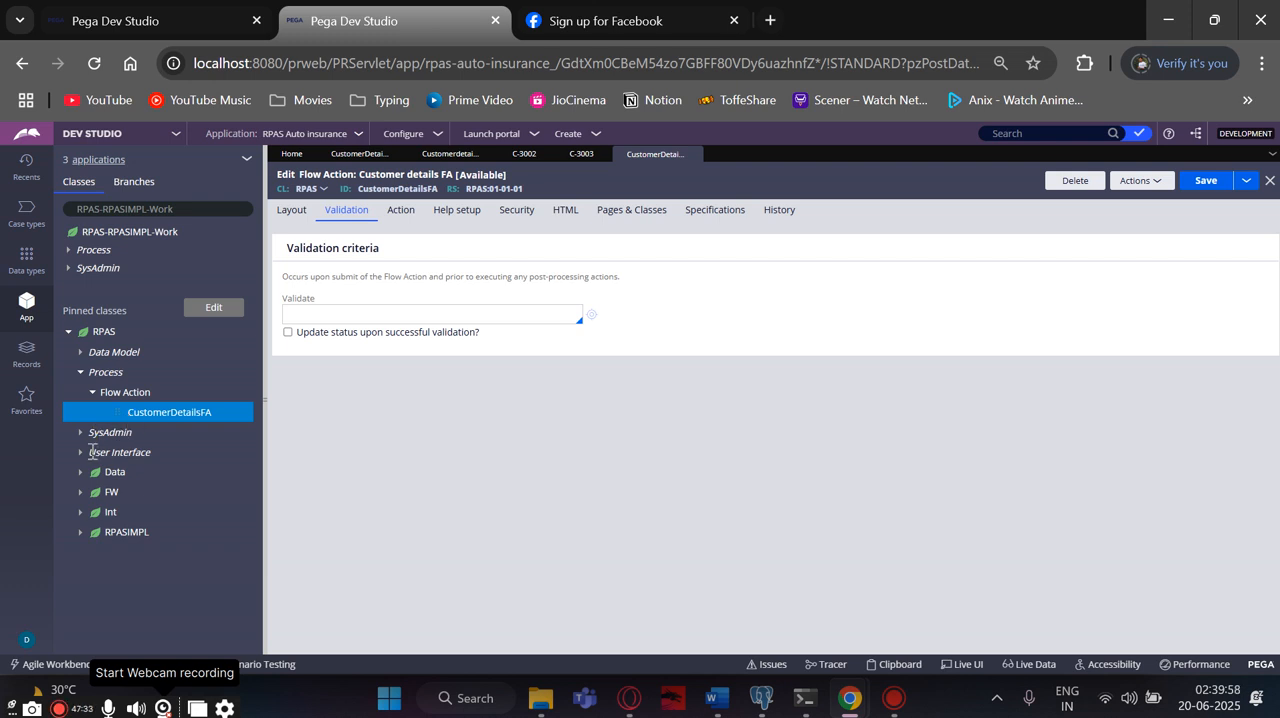
left_click(81, 376)
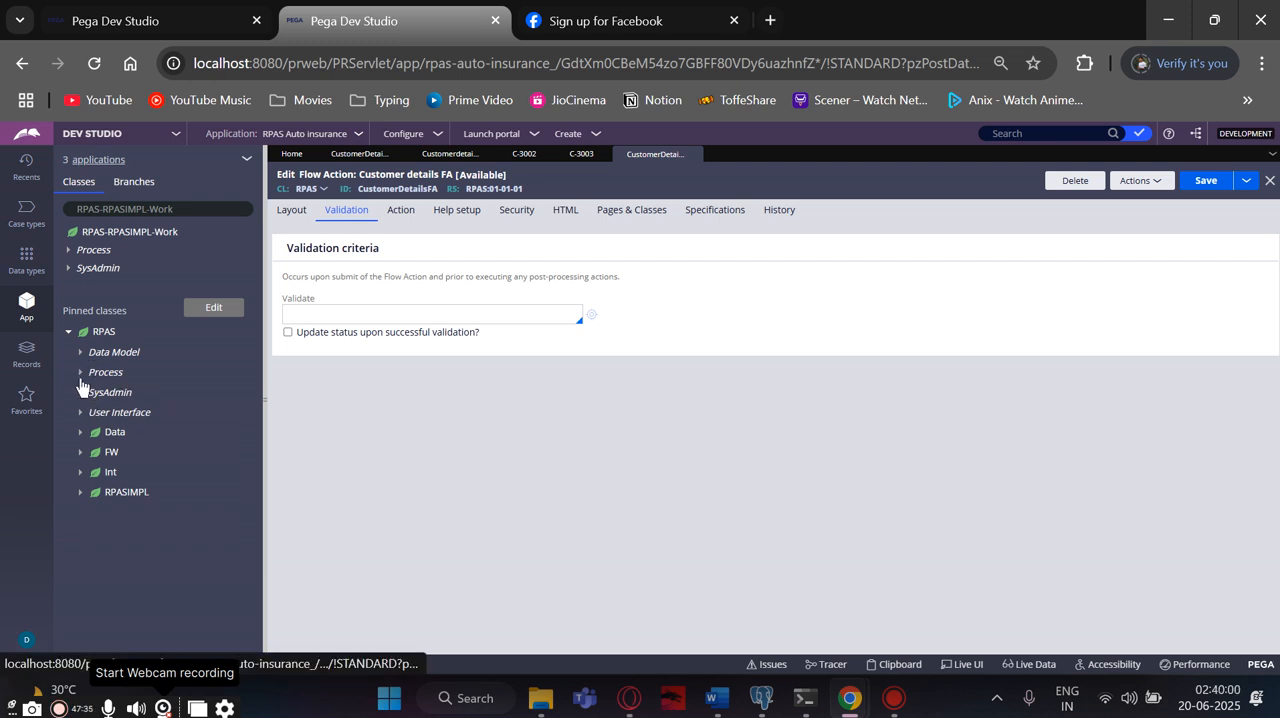
left_click(83, 373)
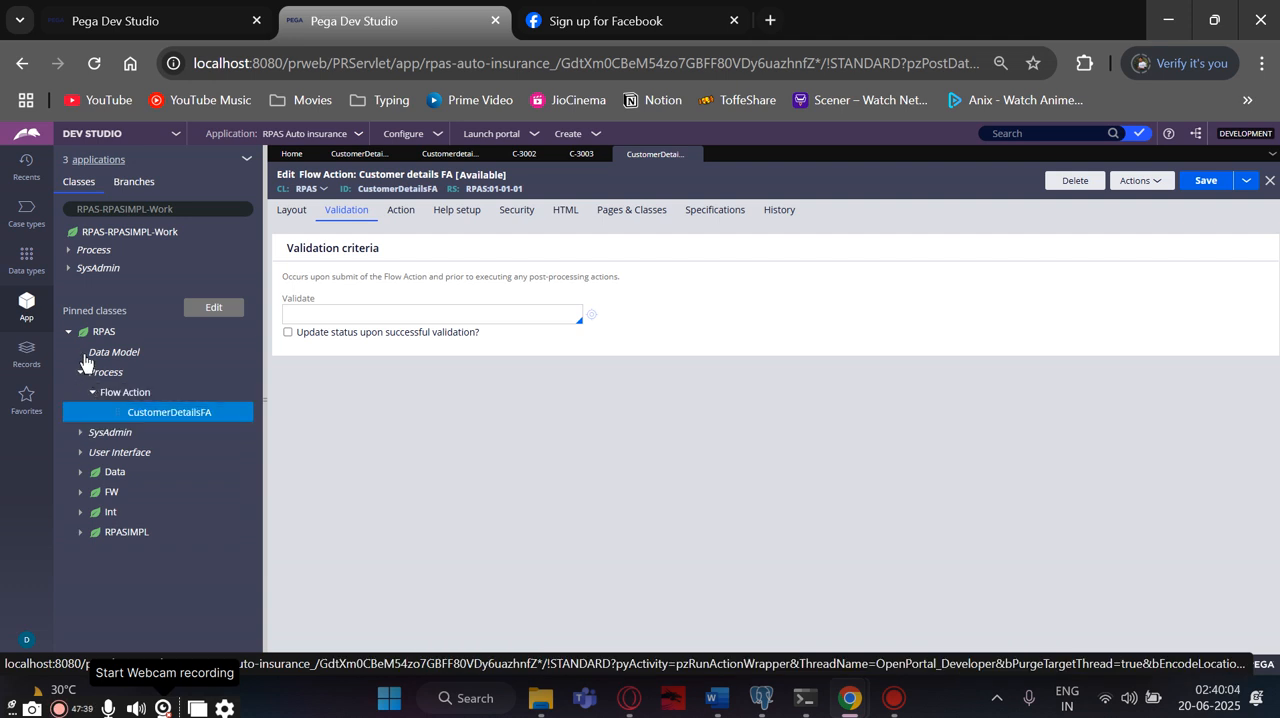
left_click(82, 353)
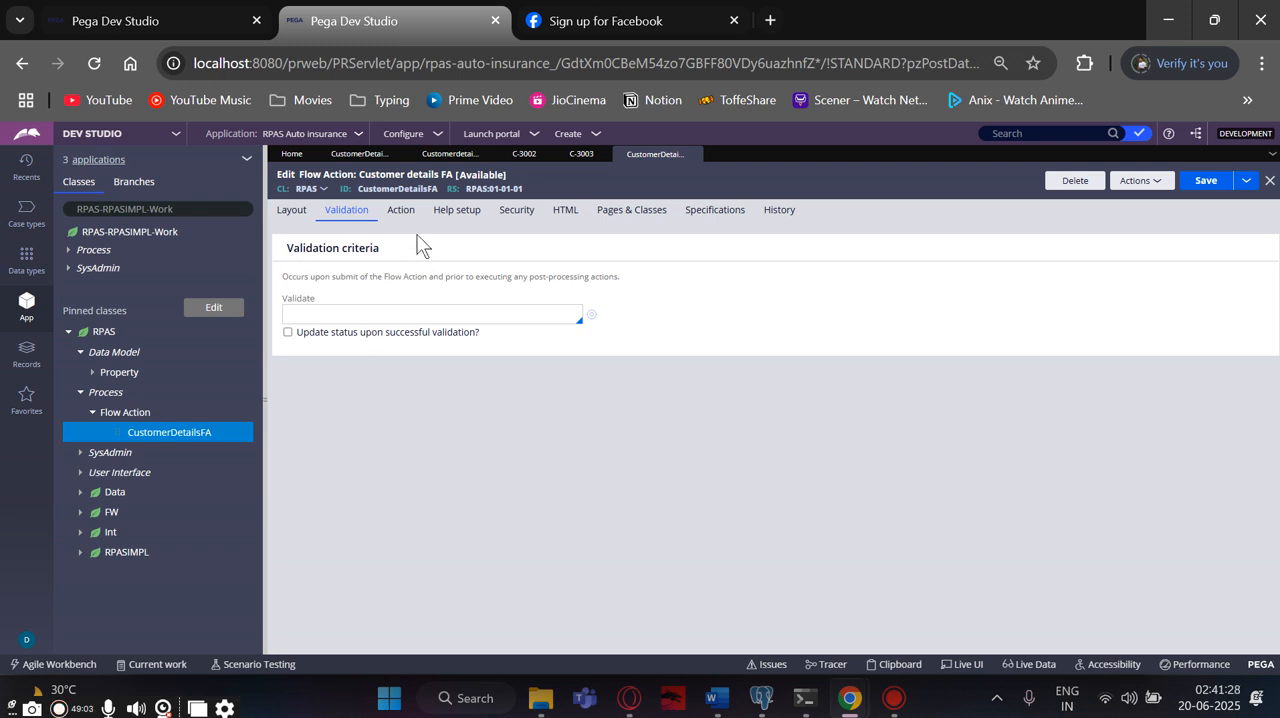
- Enable customized action section button labels for Customer details FA and set the submit button label to Register
left_click(401, 212)
scroll(331, 428, "down", 3)
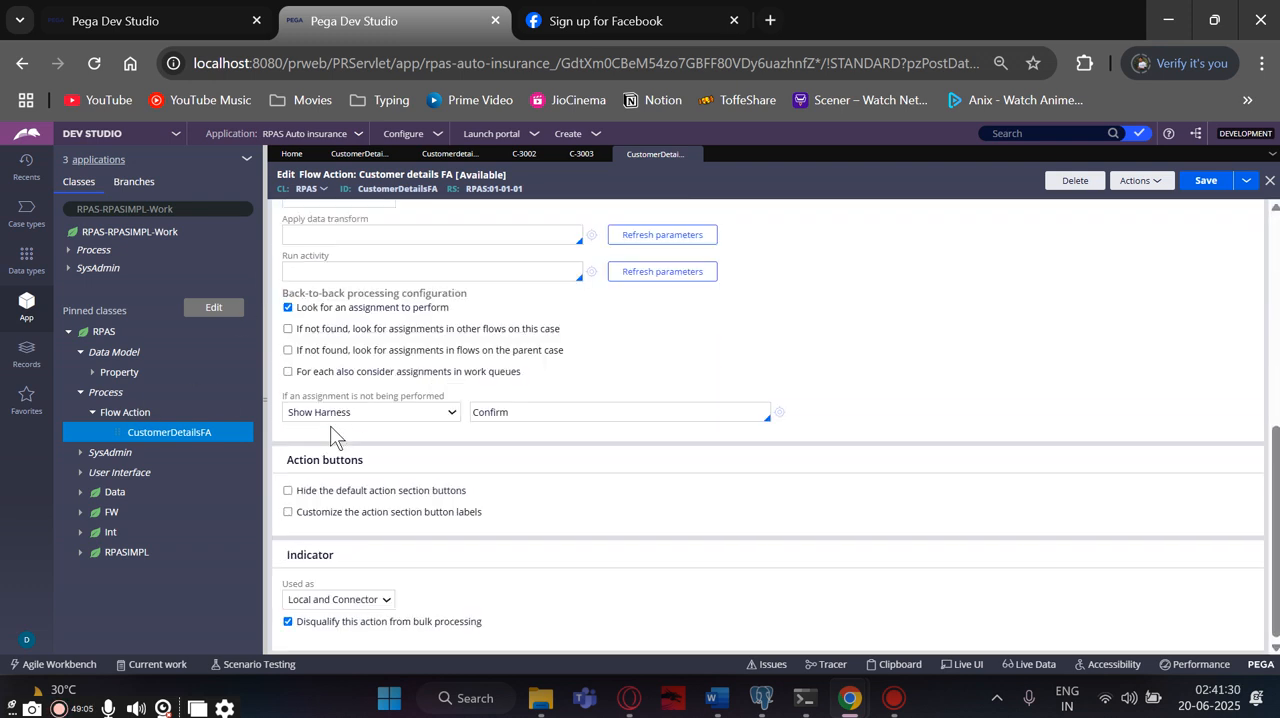
left_click(288, 512)
left_click(314, 548)
left_click_drag(314, 548, 271, 550)
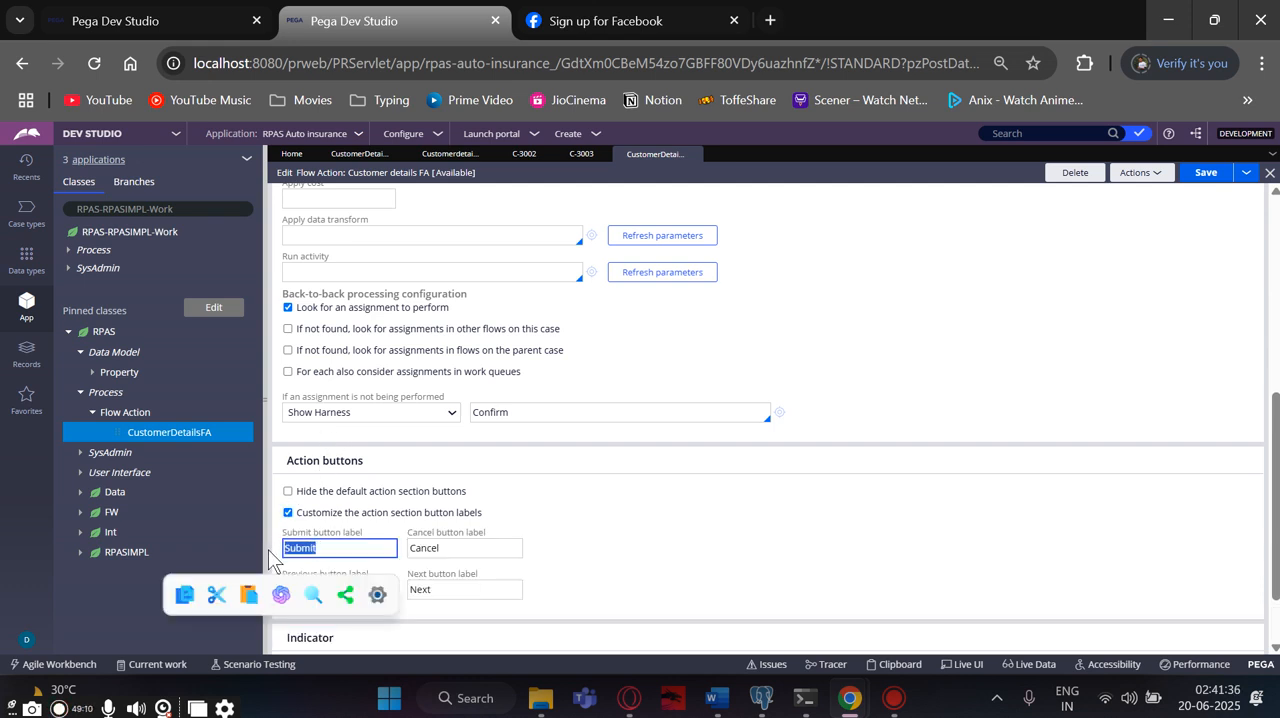
type("Register")
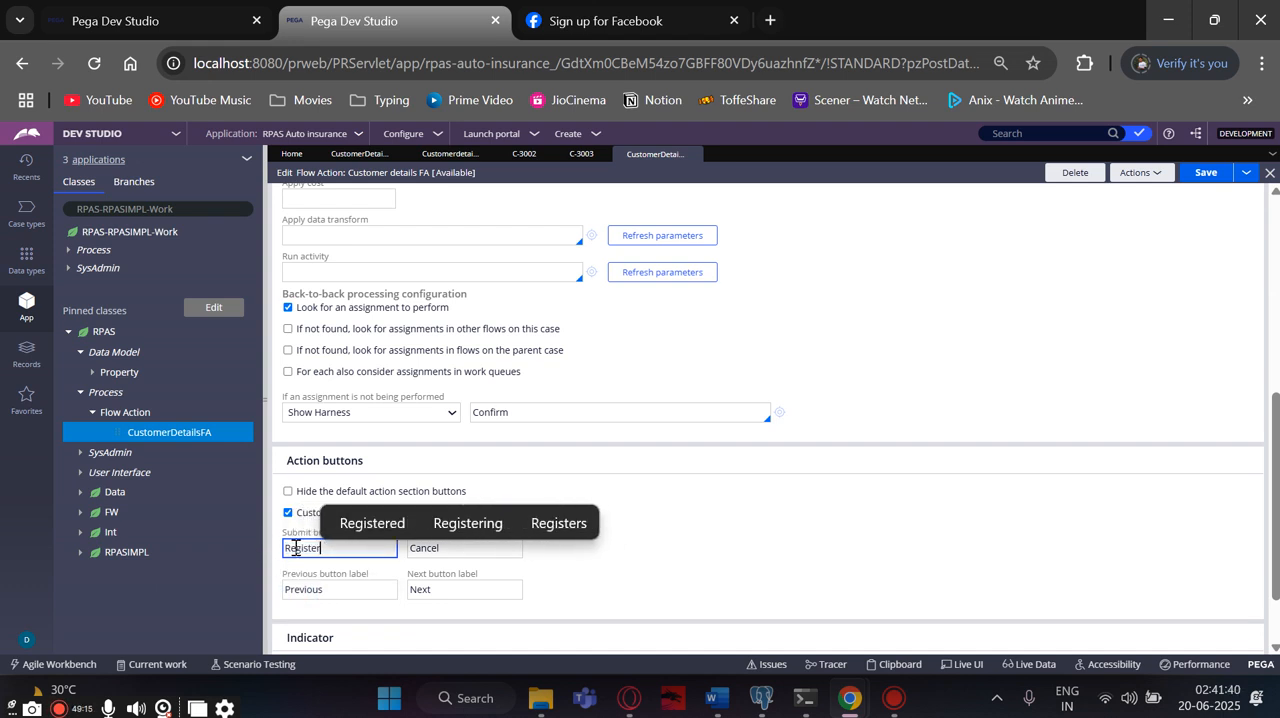
left_click(418, 590)
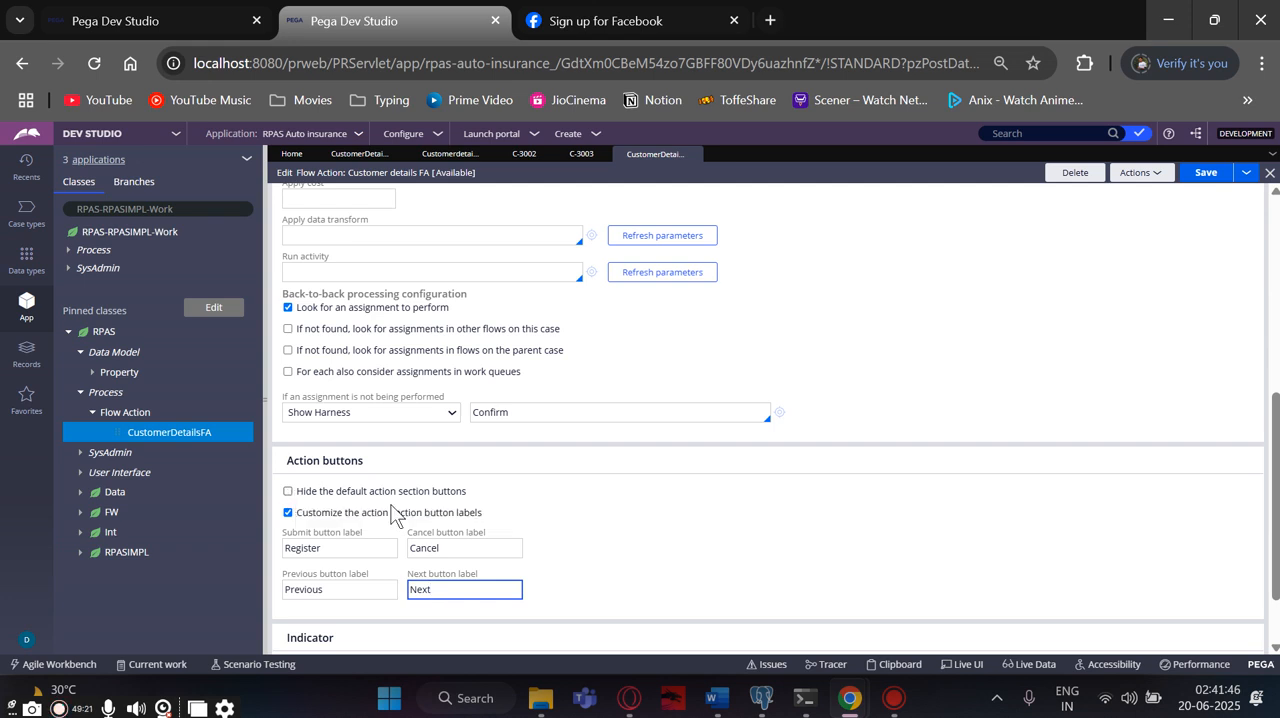
- Save the Customer details FA flow action and run the Customerdetails Flow to open a new case form
left_click(1204, 175)
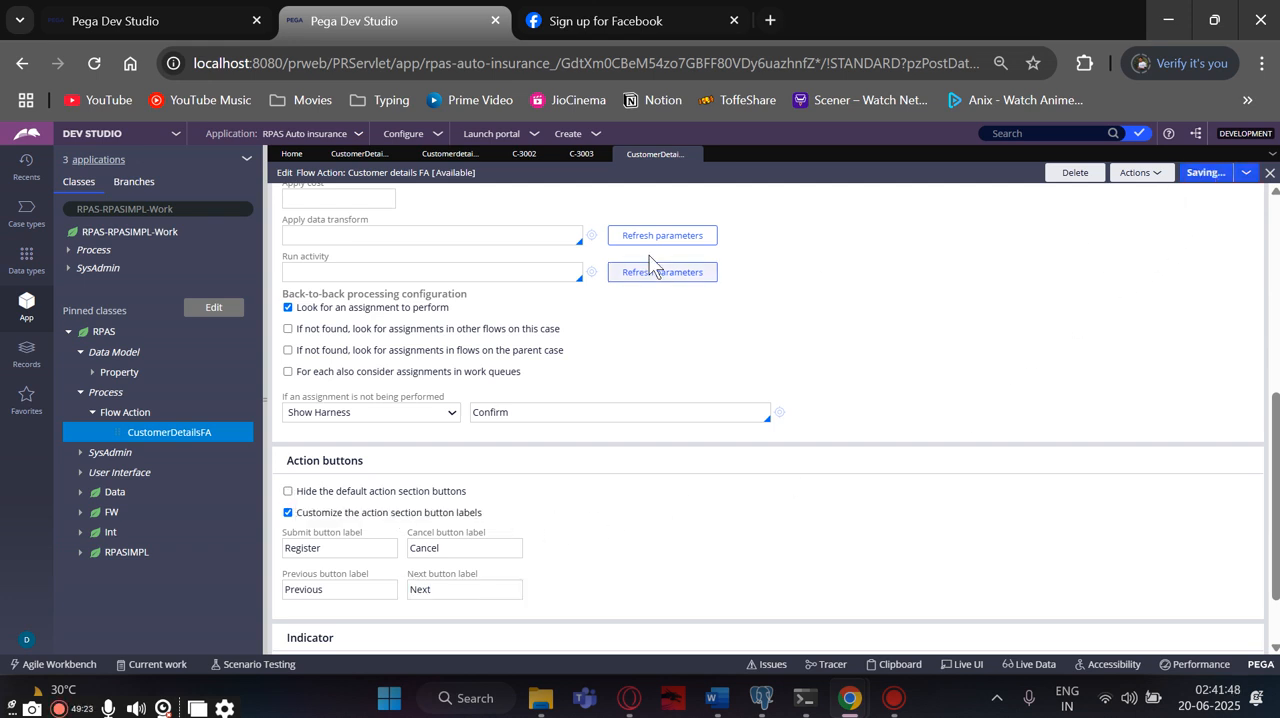
left_click(452, 154)
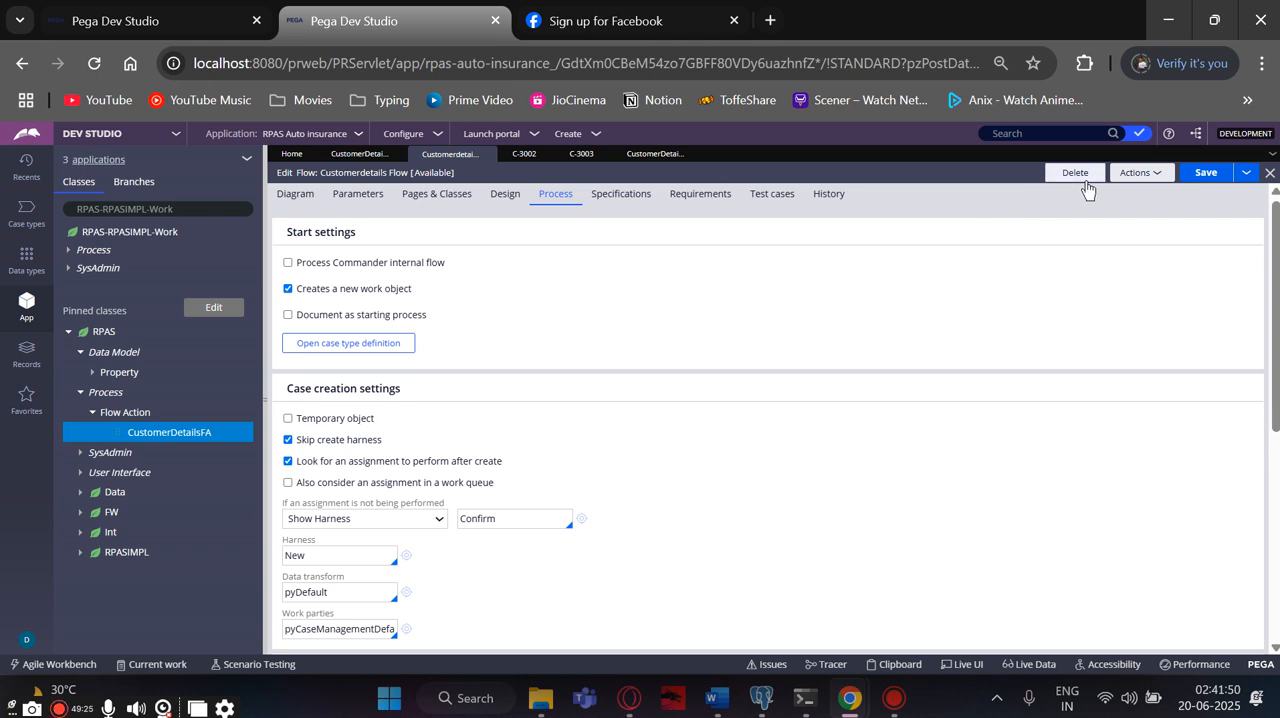
left_click(1140, 172)
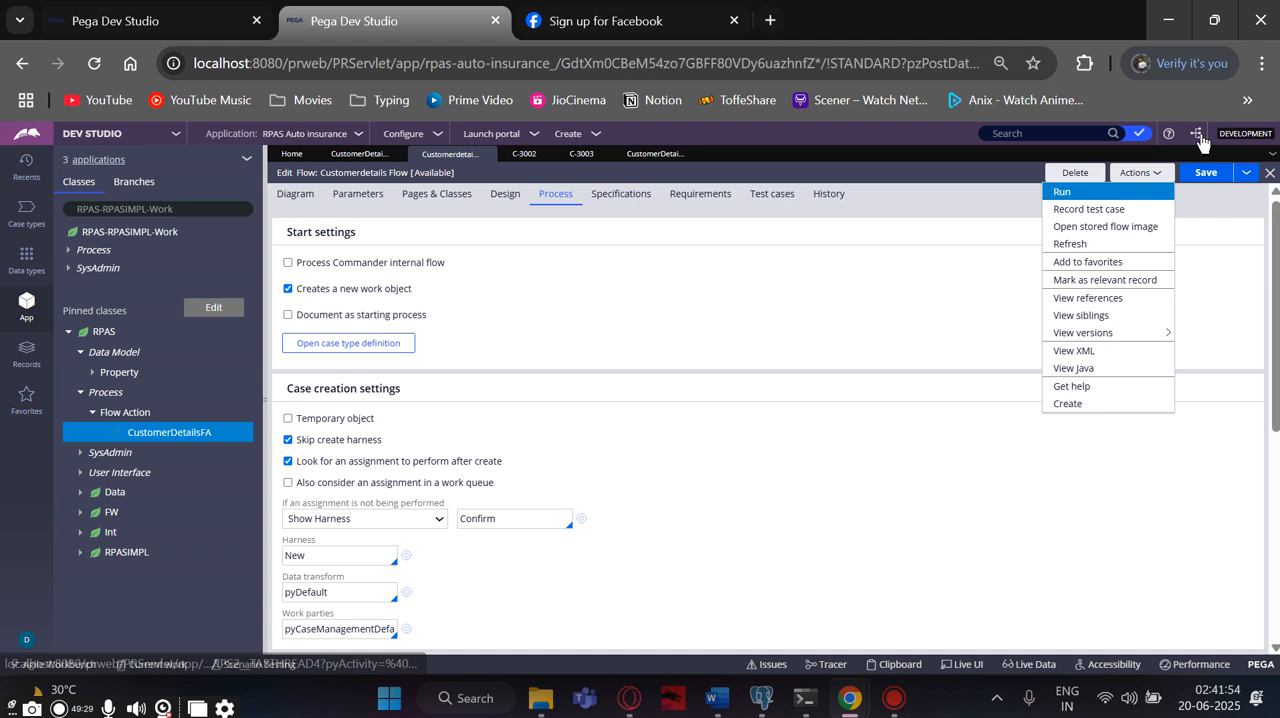
left_click(1115, 191)
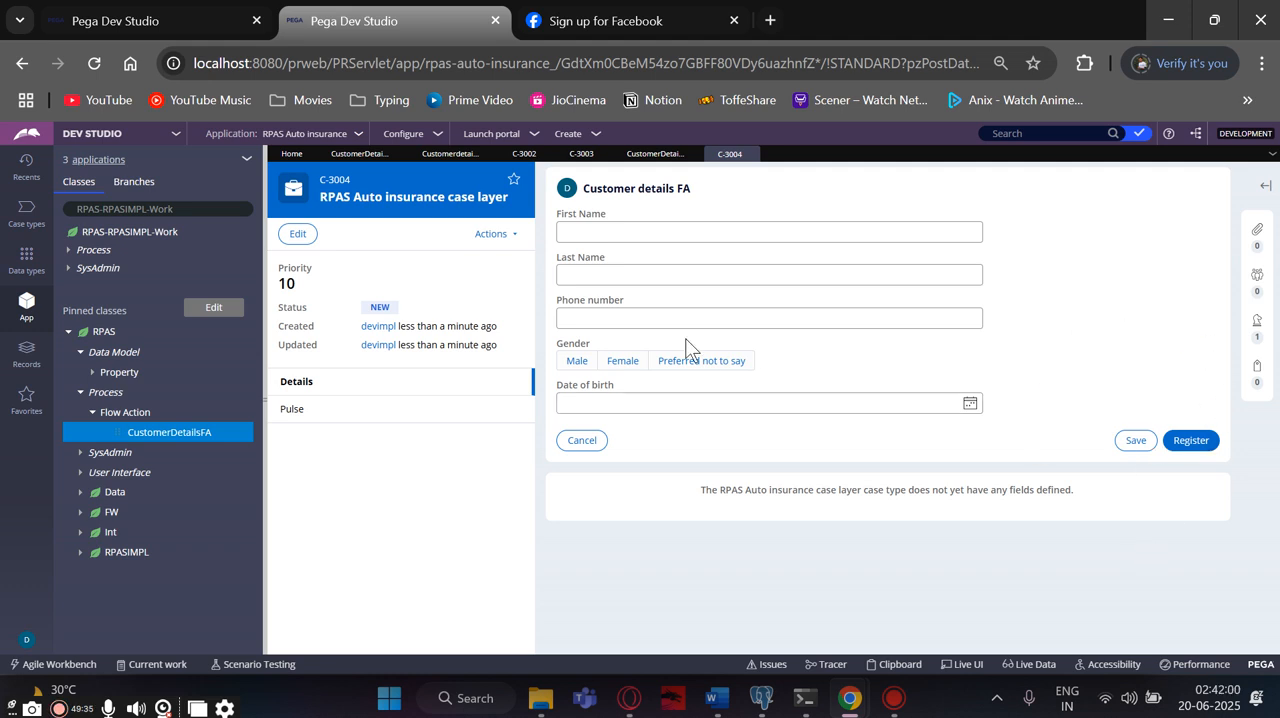
- Hide the default action section buttons in the Customer details FA flow action and save the rule
left_click(632, 156)
scroll(340, 443, "down", 3)
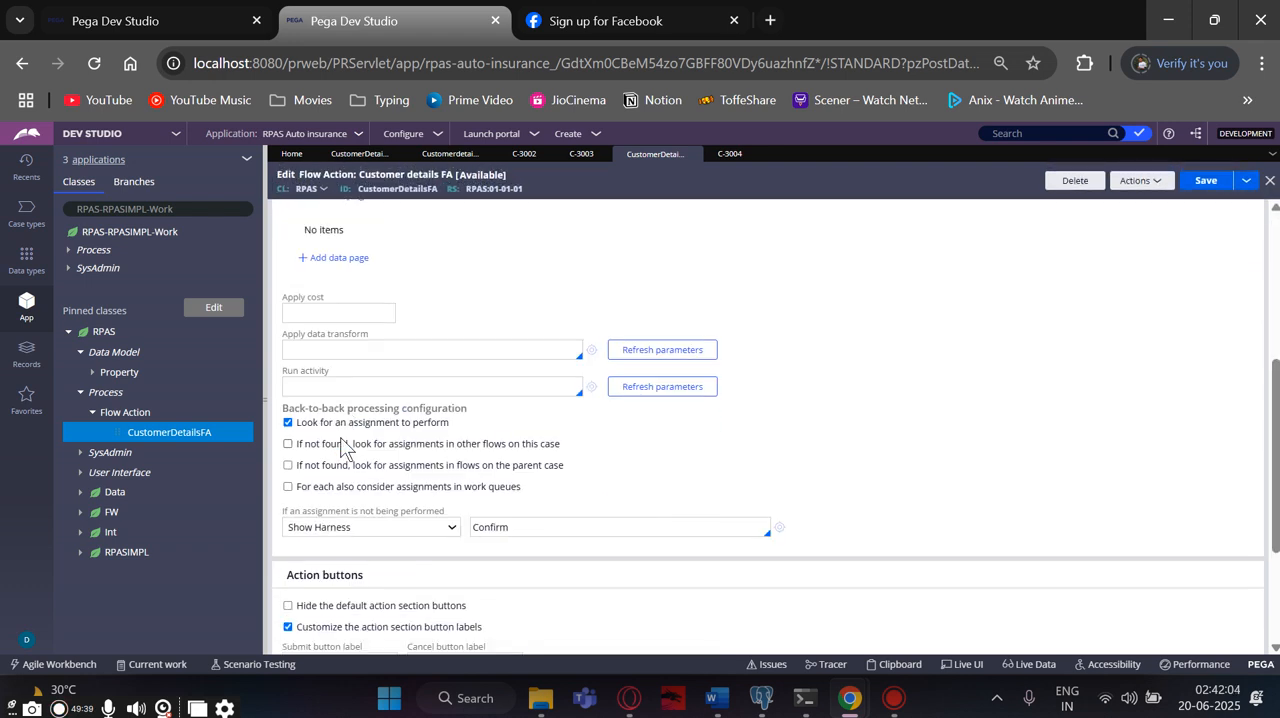
scroll(340, 448, "down", 2)
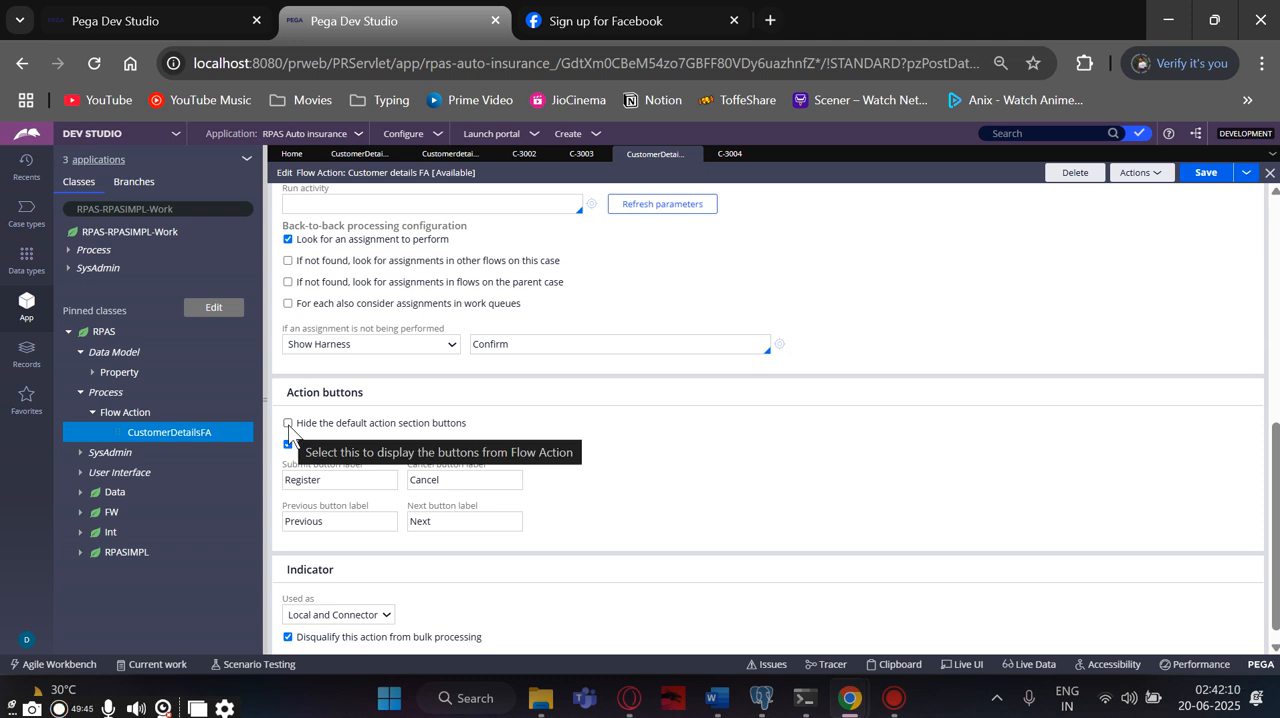
left_click(288, 423)
left_click(1192, 176)
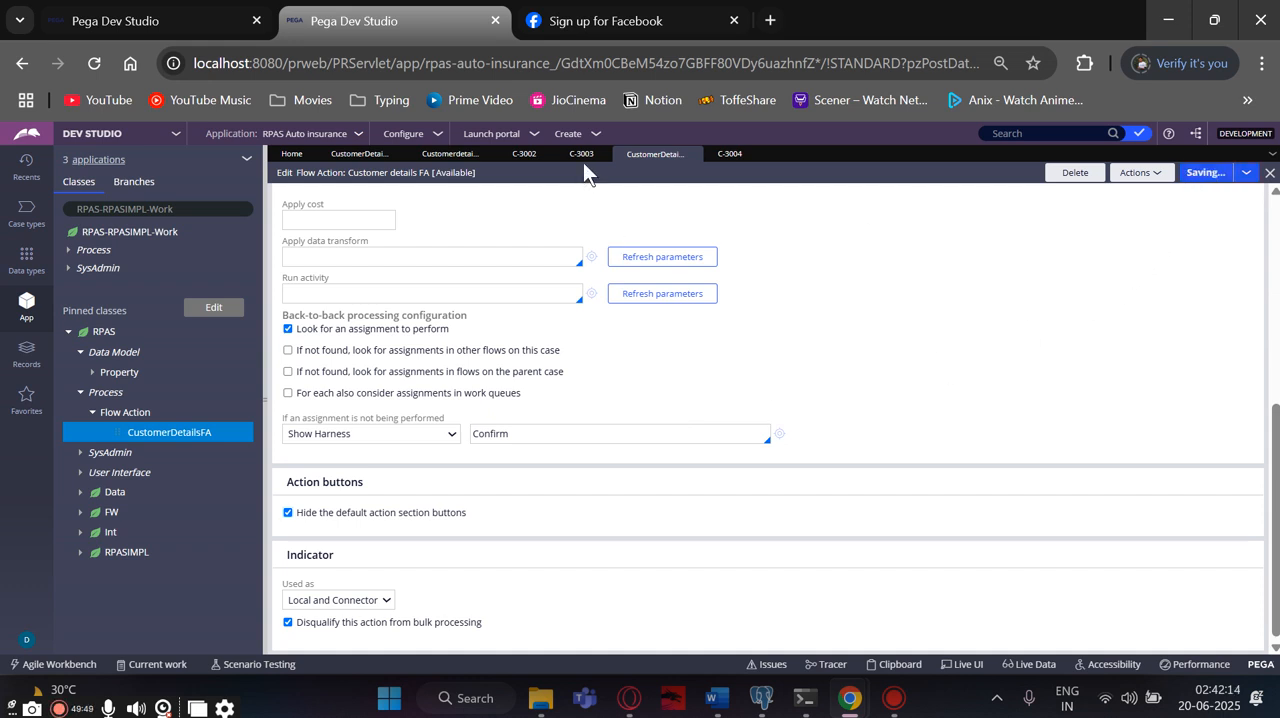
- Run the Customerdetails Flow again to check the customer details form with its default action buttons hidden
left_click(447, 154)
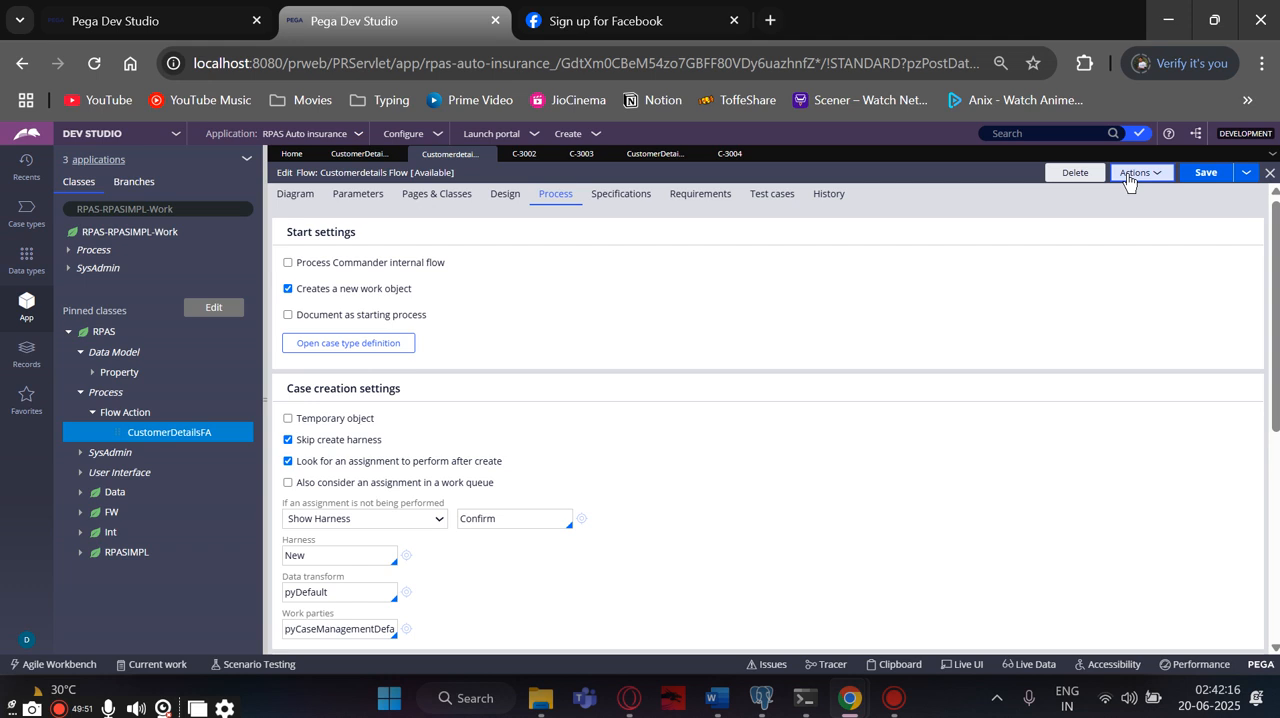
left_click(1134, 178)
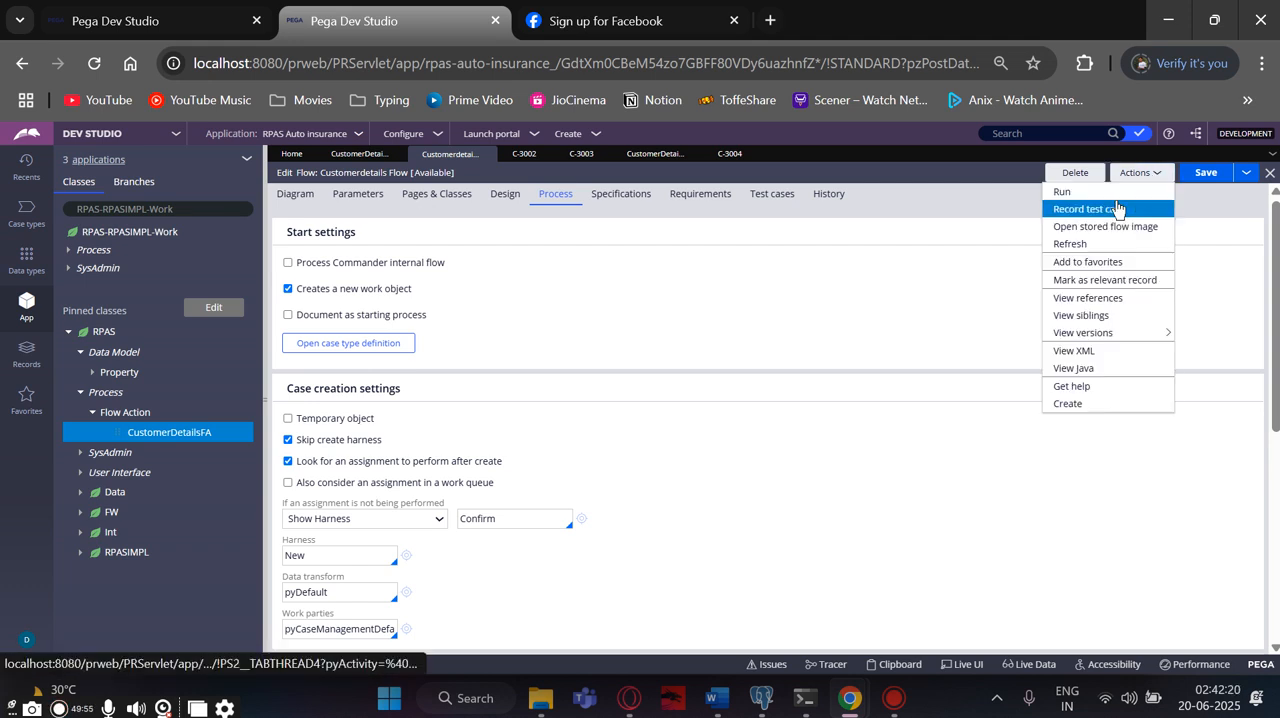
left_click(1117, 208)
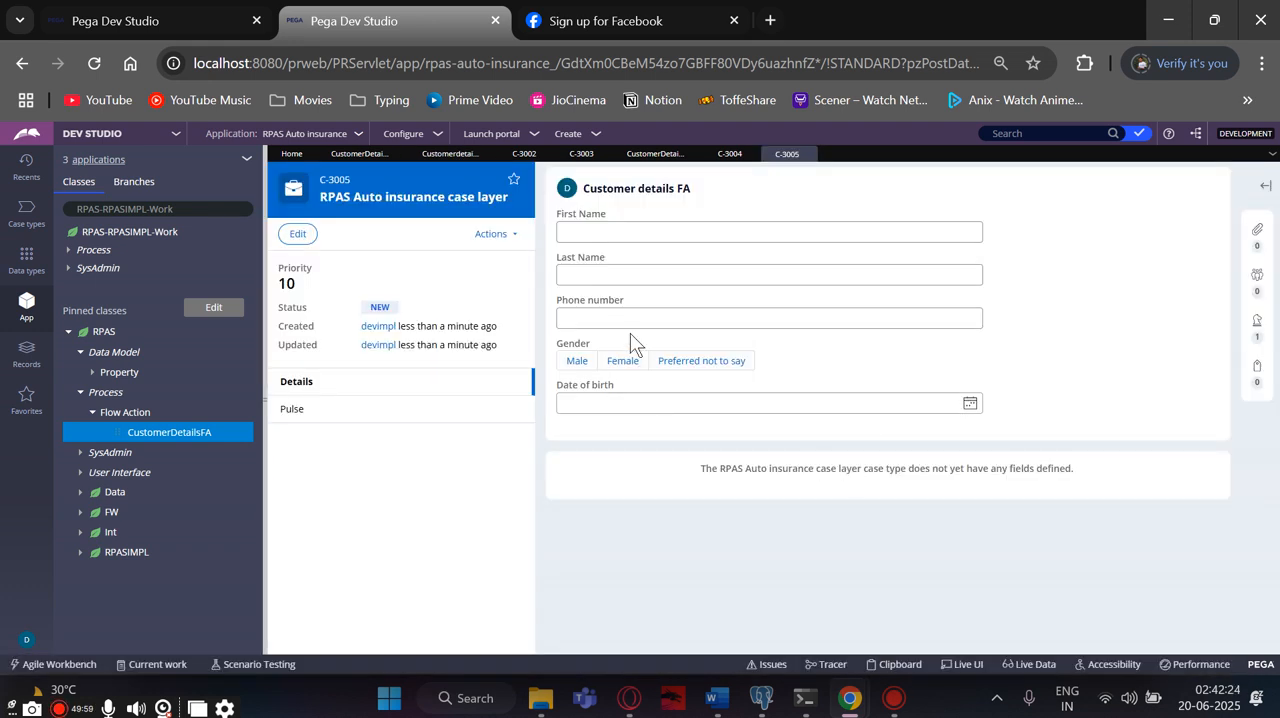
- Reopen the CustomerDetailsFA flow action, turn off hiding of the default action section buttons, and save the rule
left_click(475, 158)
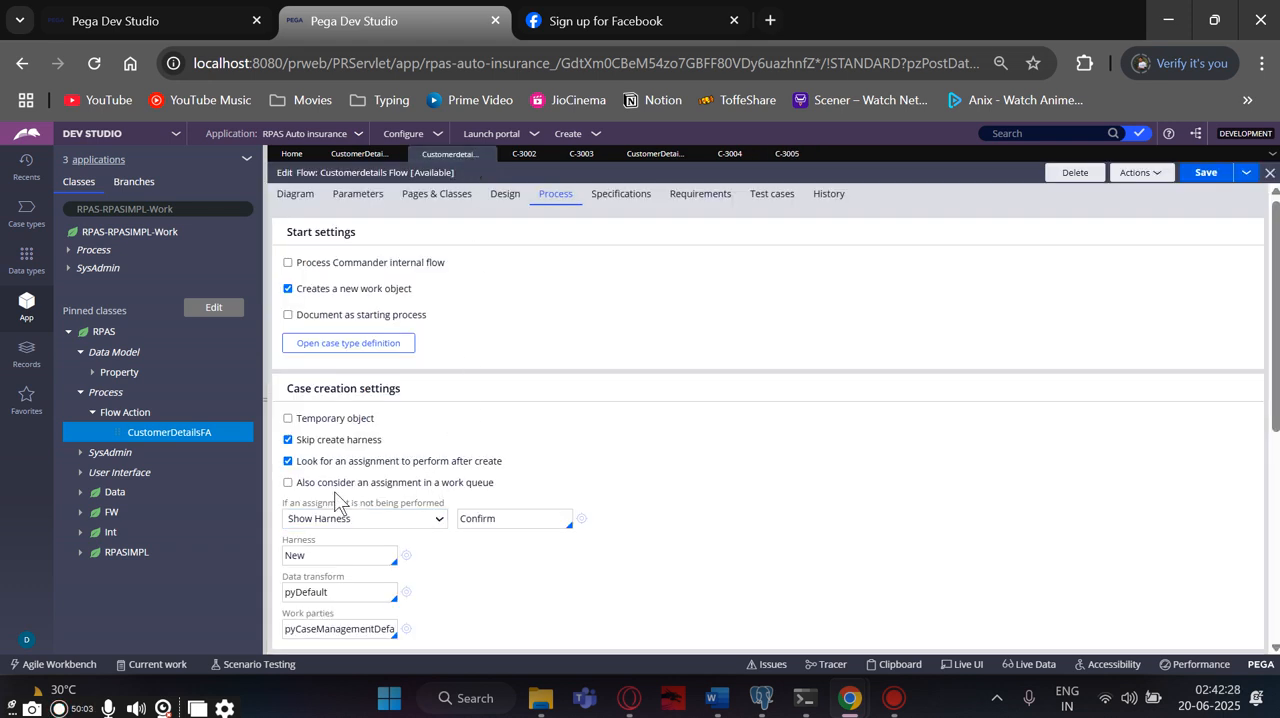
scroll(334, 491, "down", 1)
scroll(334, 495, "down", 1)
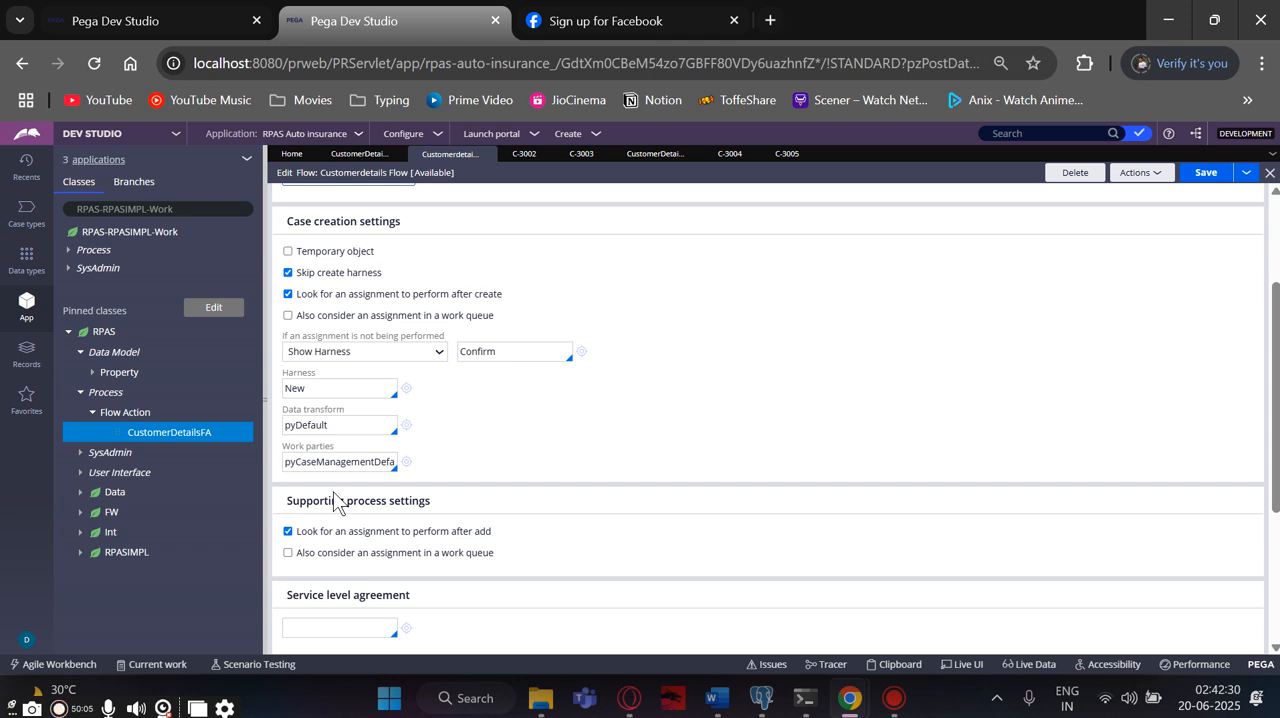
scroll(334, 497, "up", 4)
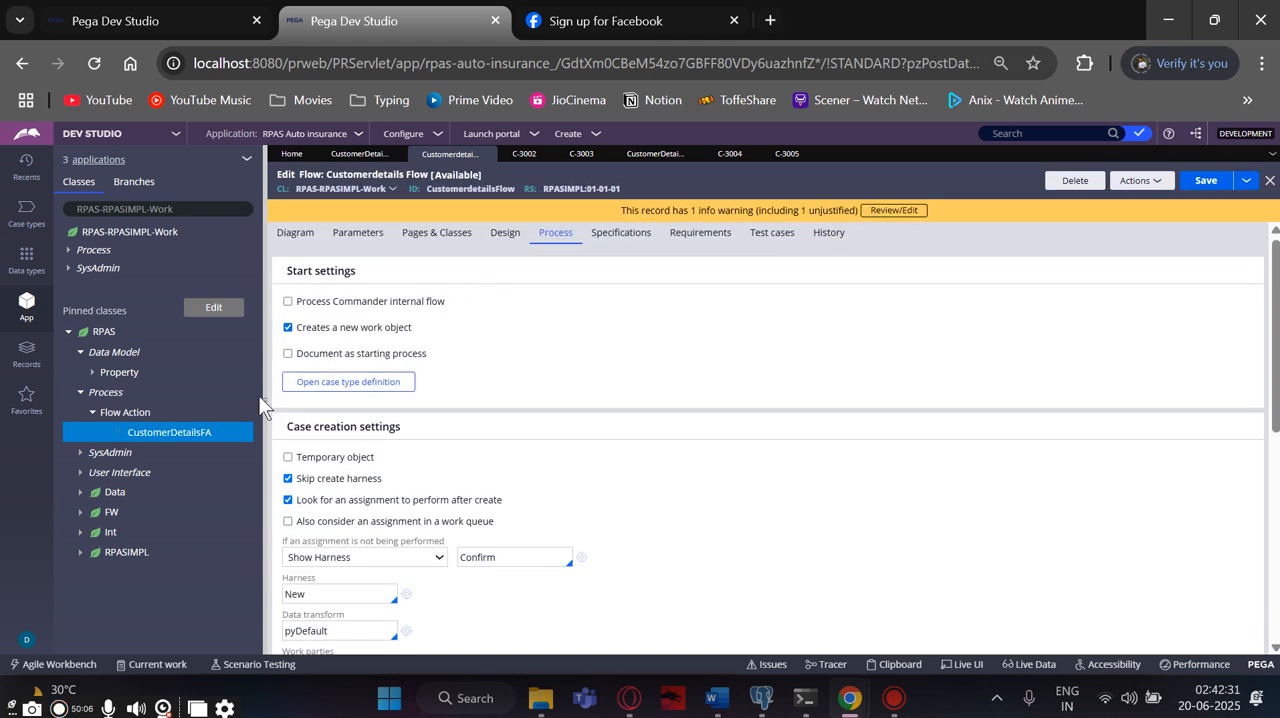
left_click(150, 433)
scroll(349, 443, "down", 3)
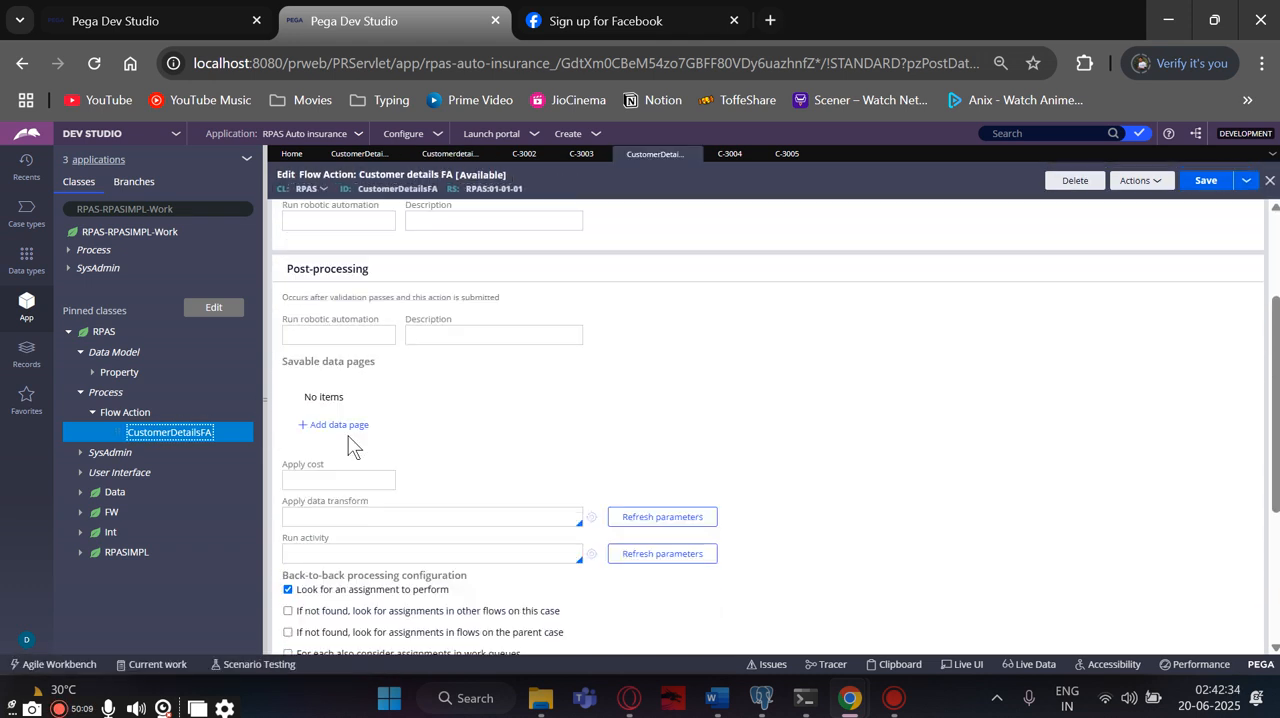
left_click(288, 513)
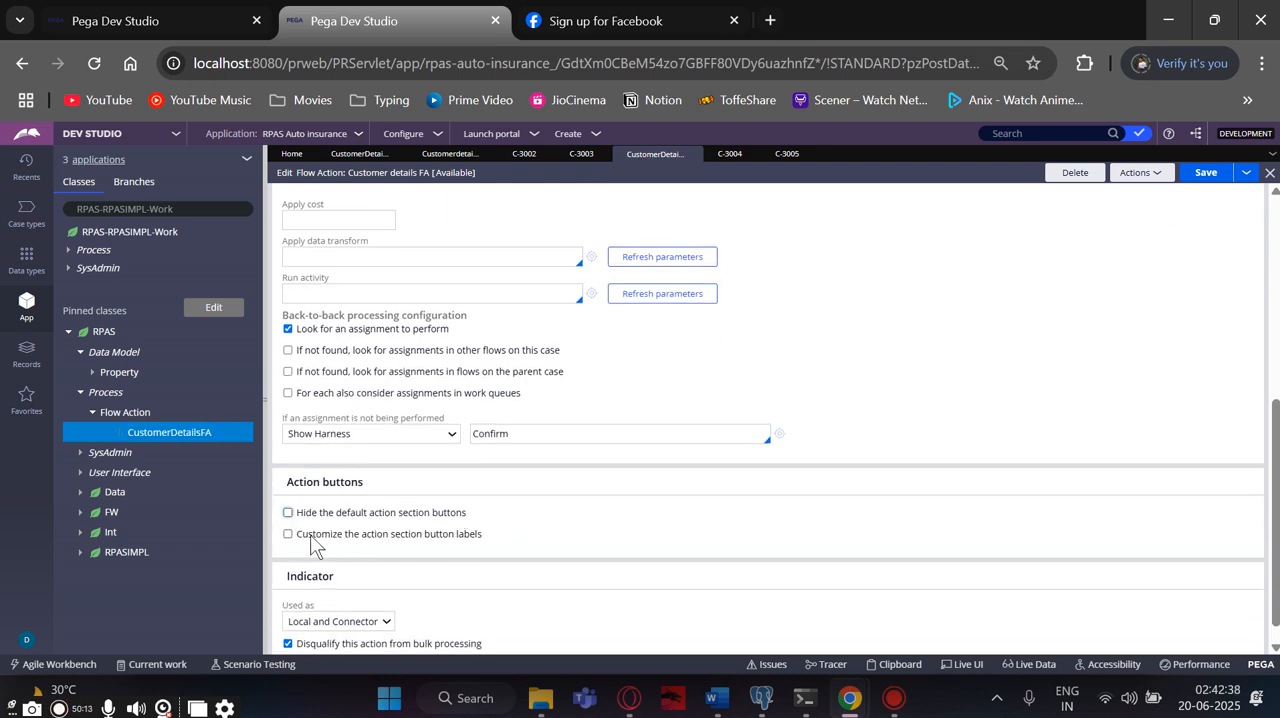
left_click(1204, 172)
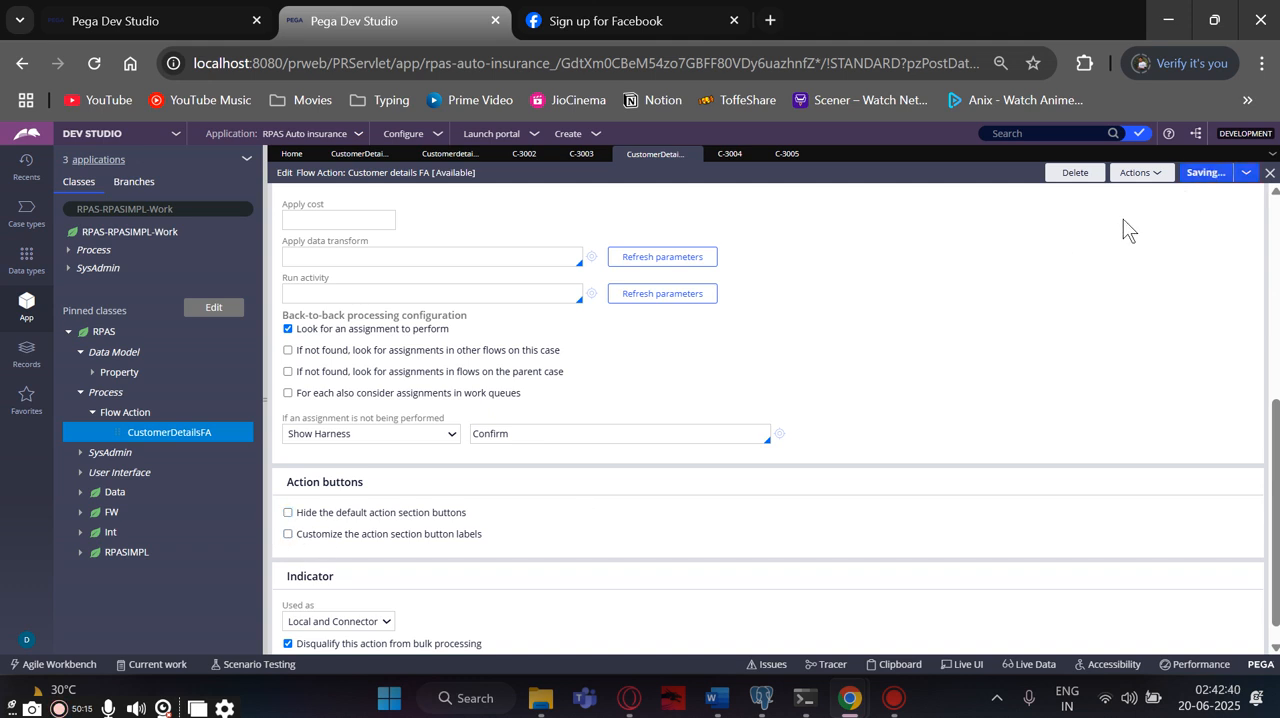
- Run the Customerdetails Flow once more to check the form with the default action buttons restored
left_click(440, 156)
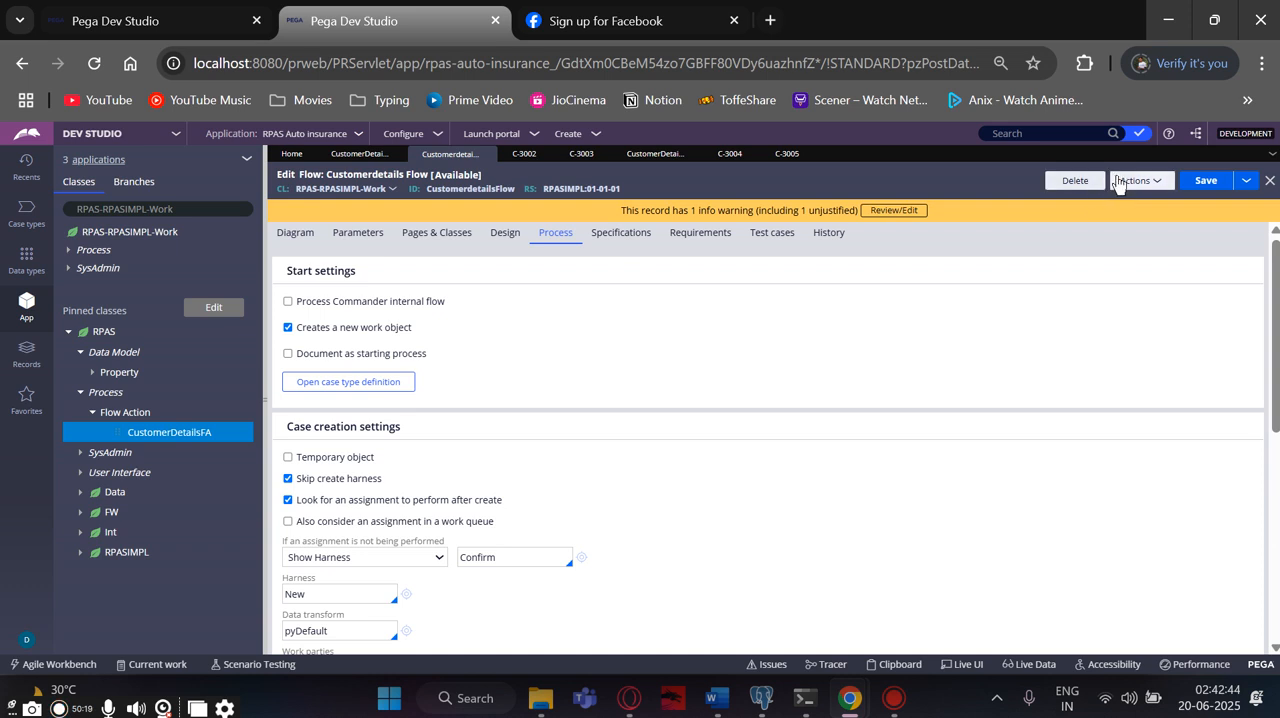
left_click(1141, 182)
left_click(1103, 199)
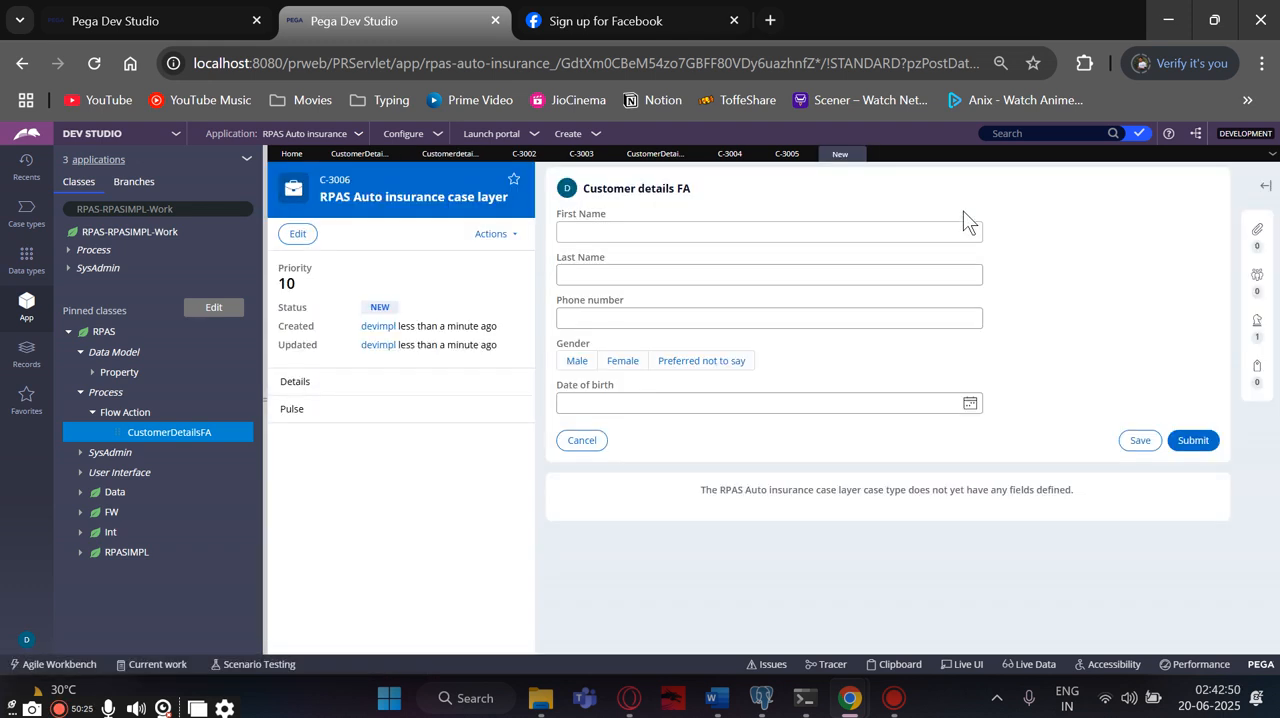